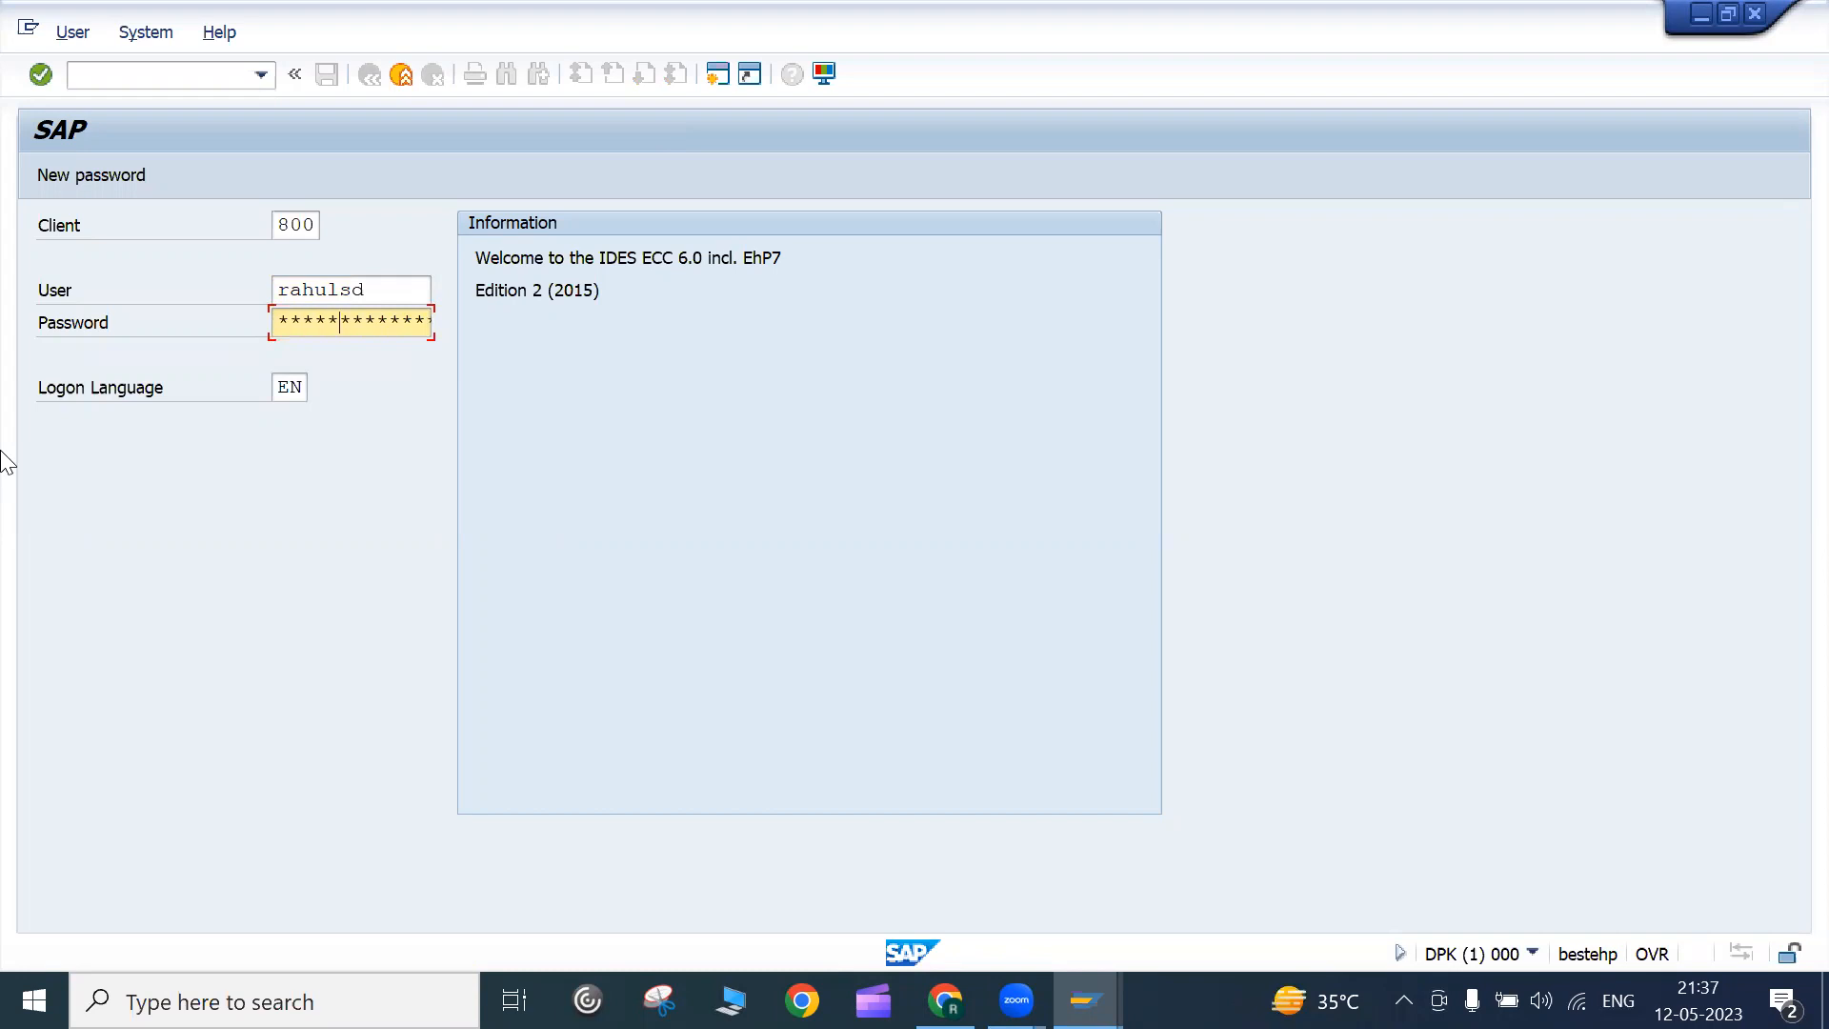
Log on to client 800 with the re-entered password and dismiss the failed-attempts notice
key("Left")
key("Left")
key("Return")
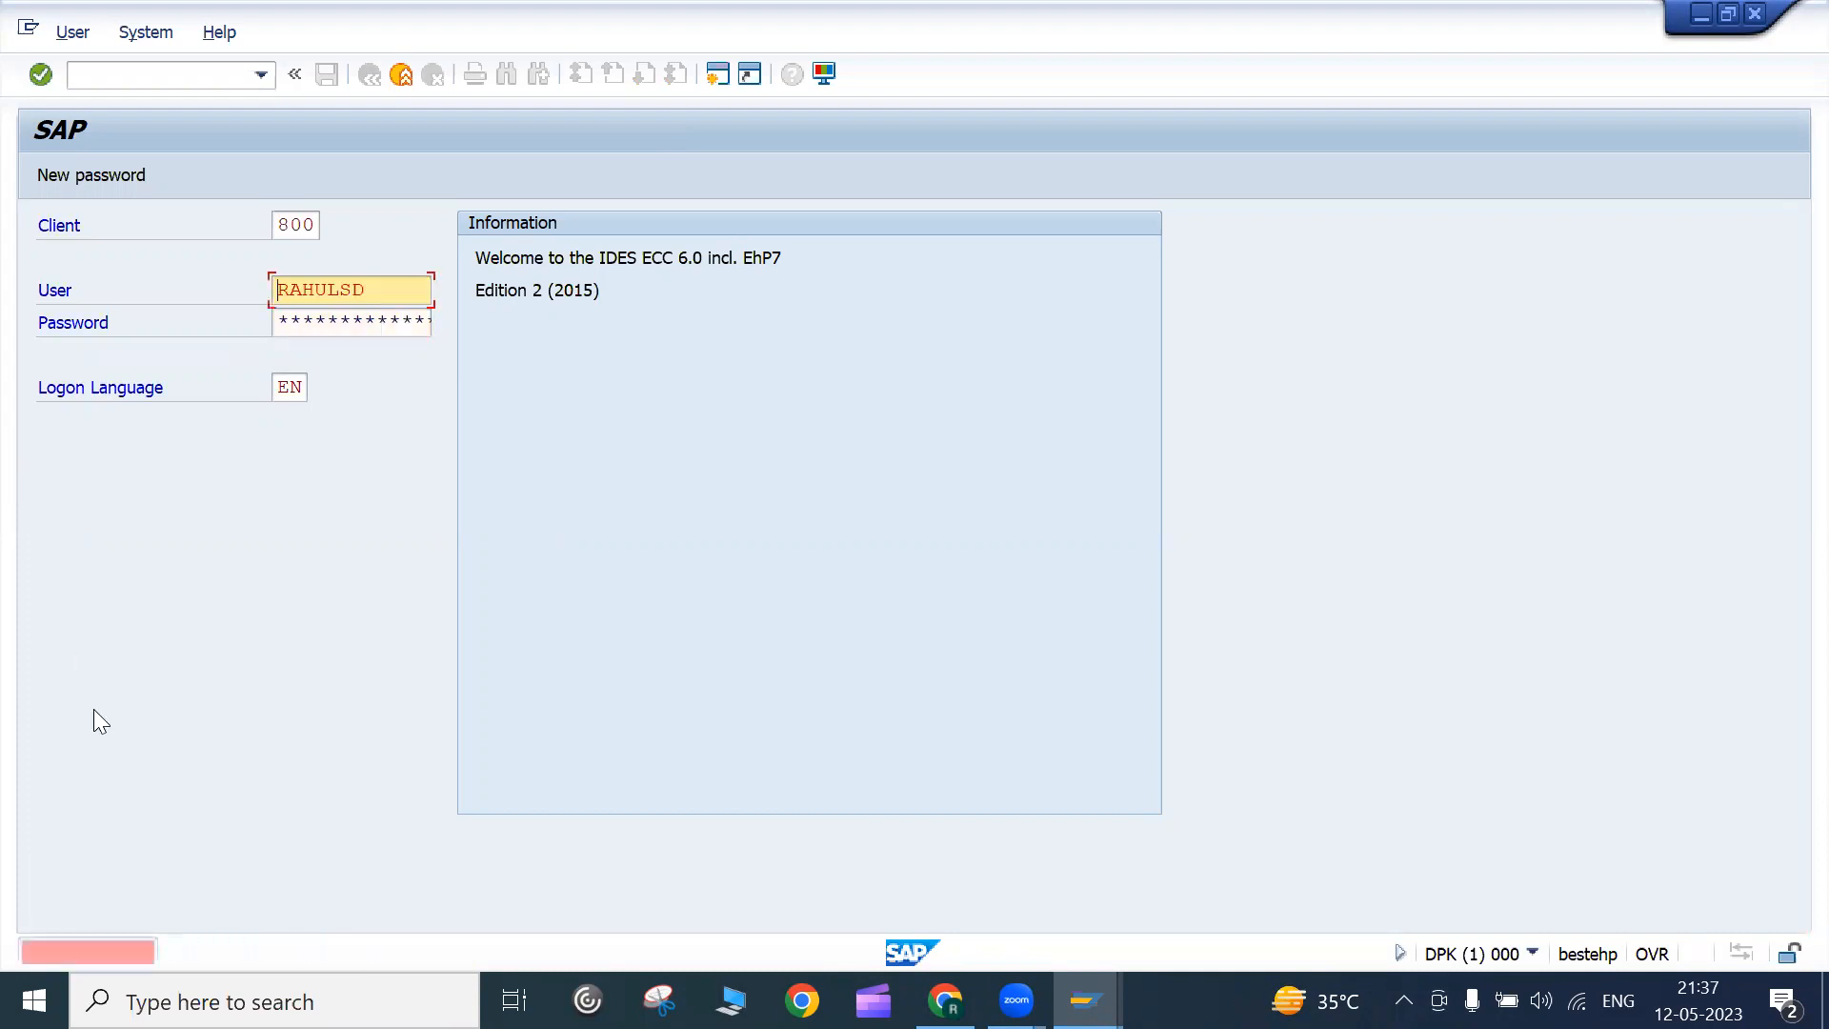
left_click(293, 320)
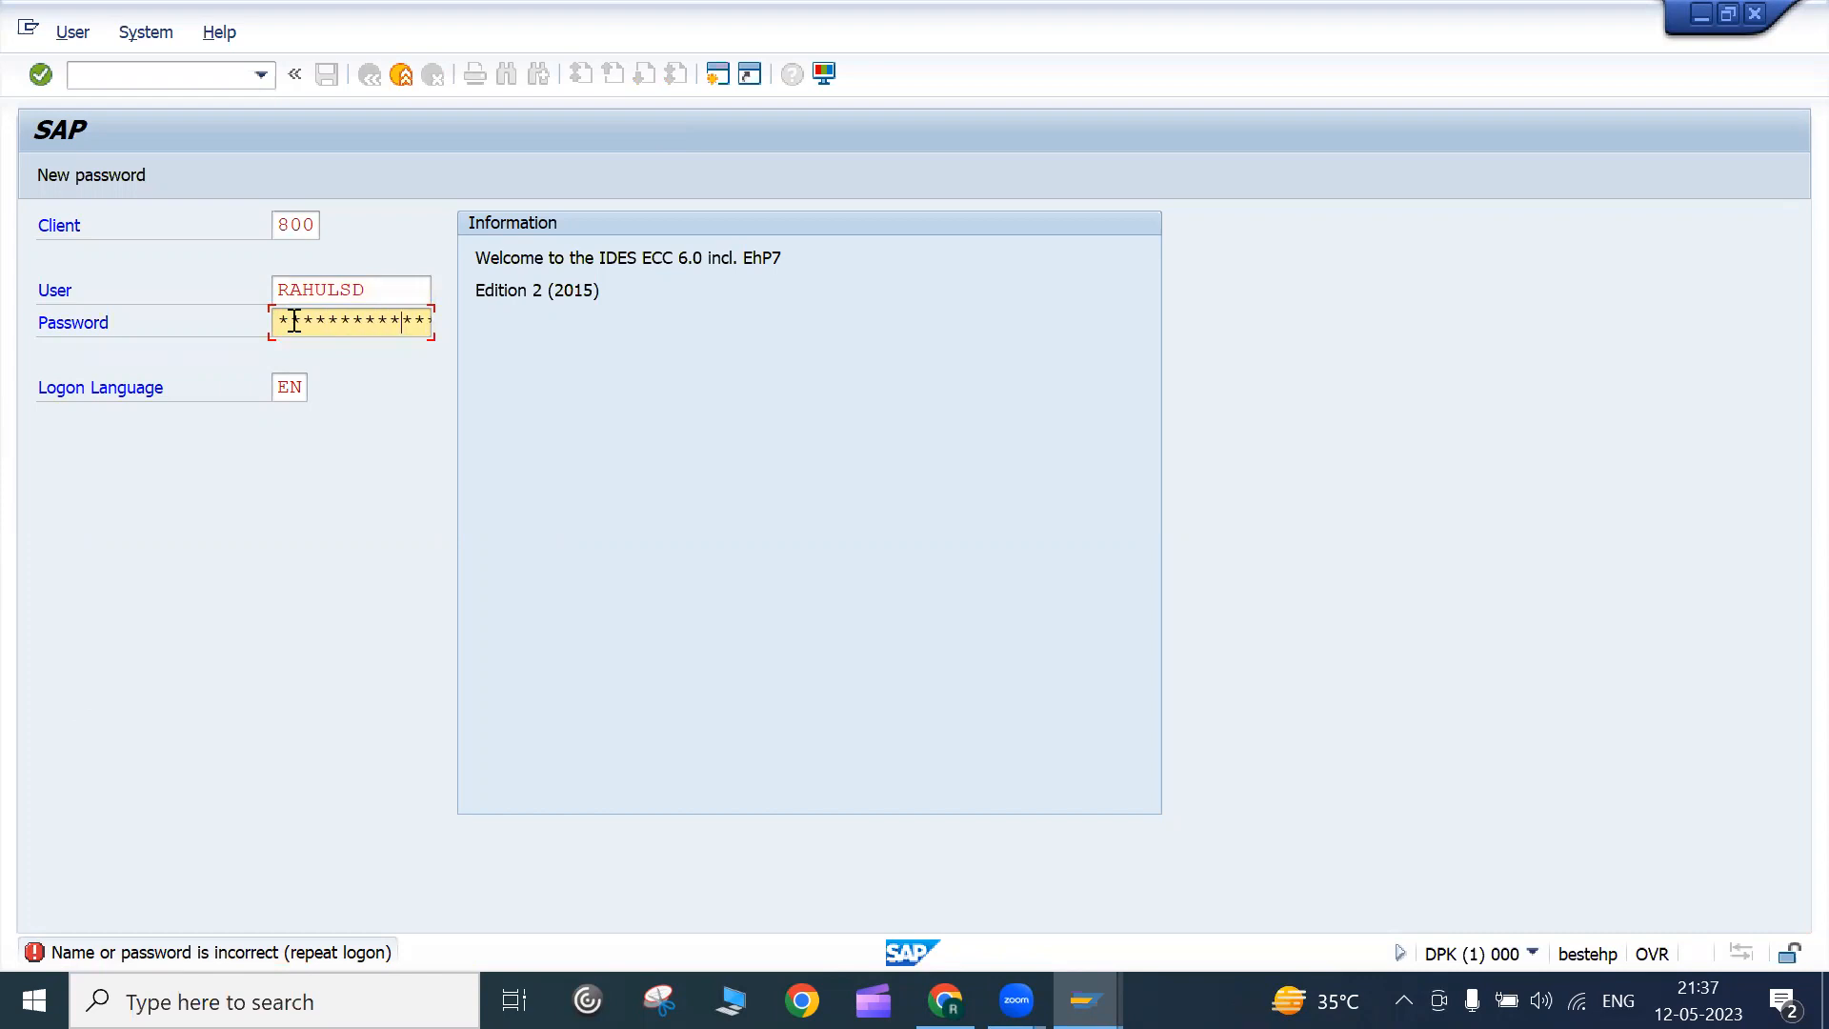
key("Return")
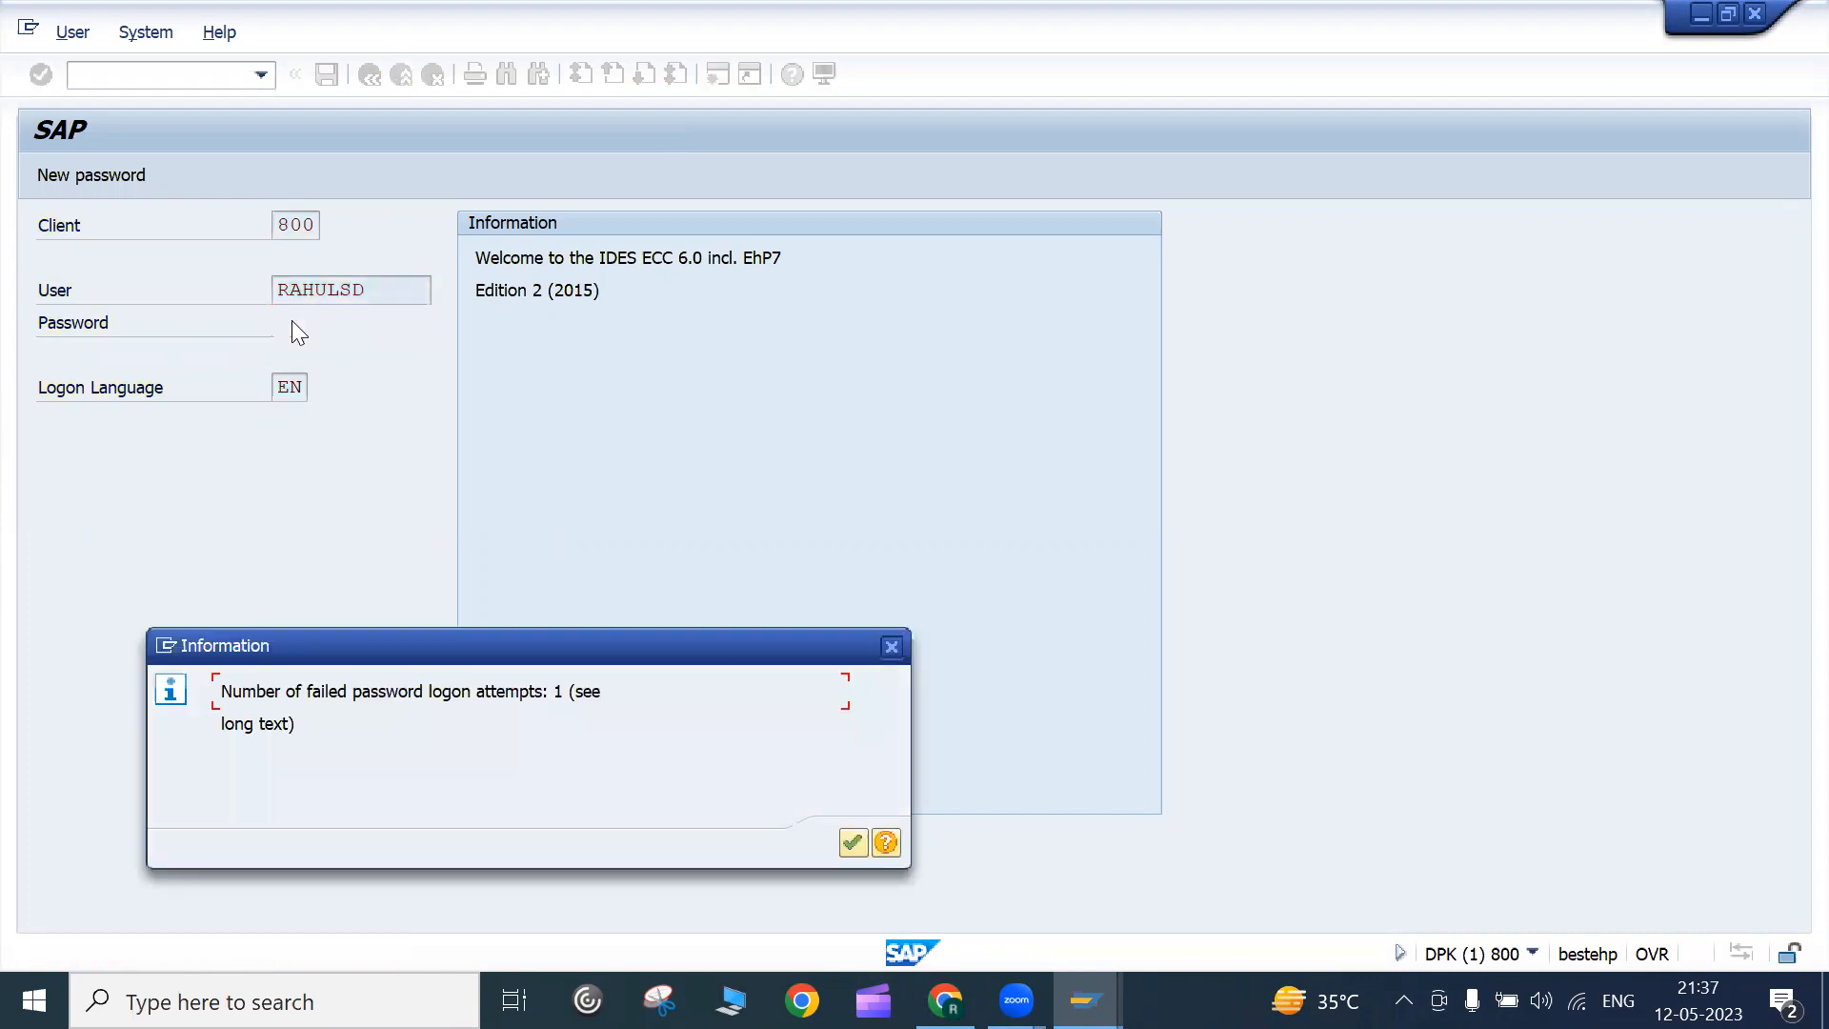
key("Return")
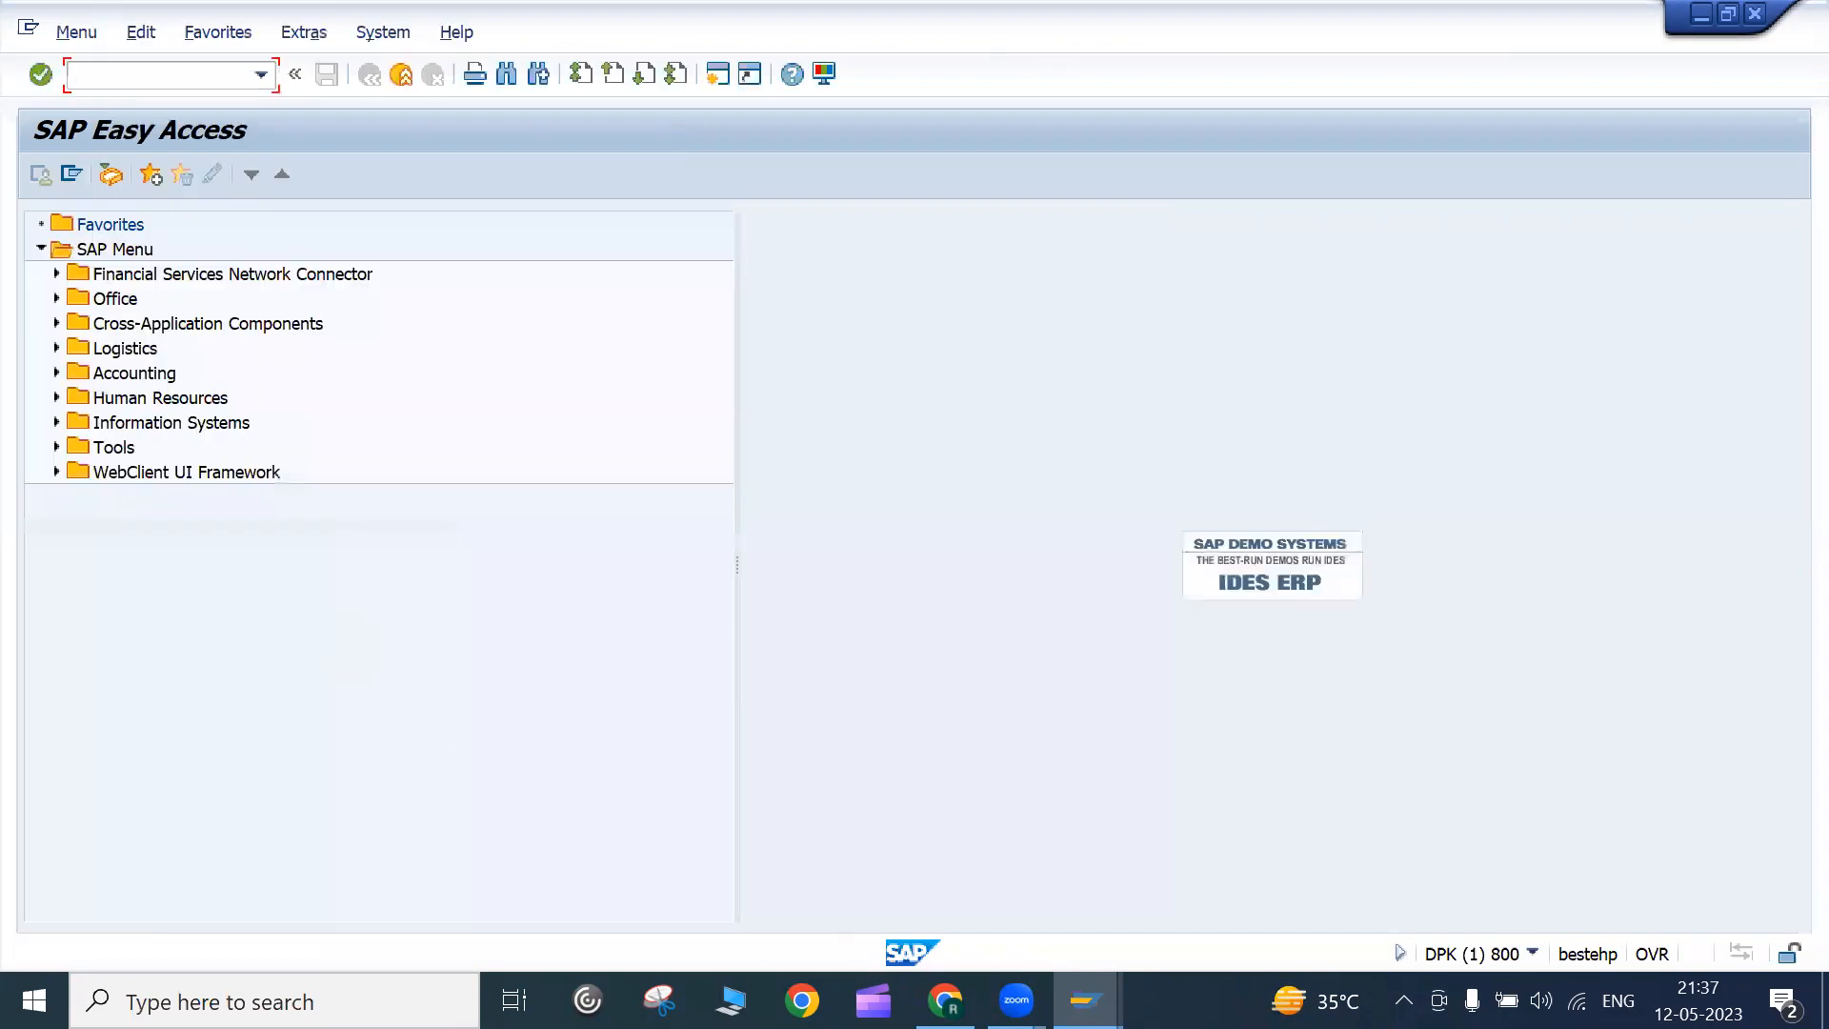
left_click(945, 1001)
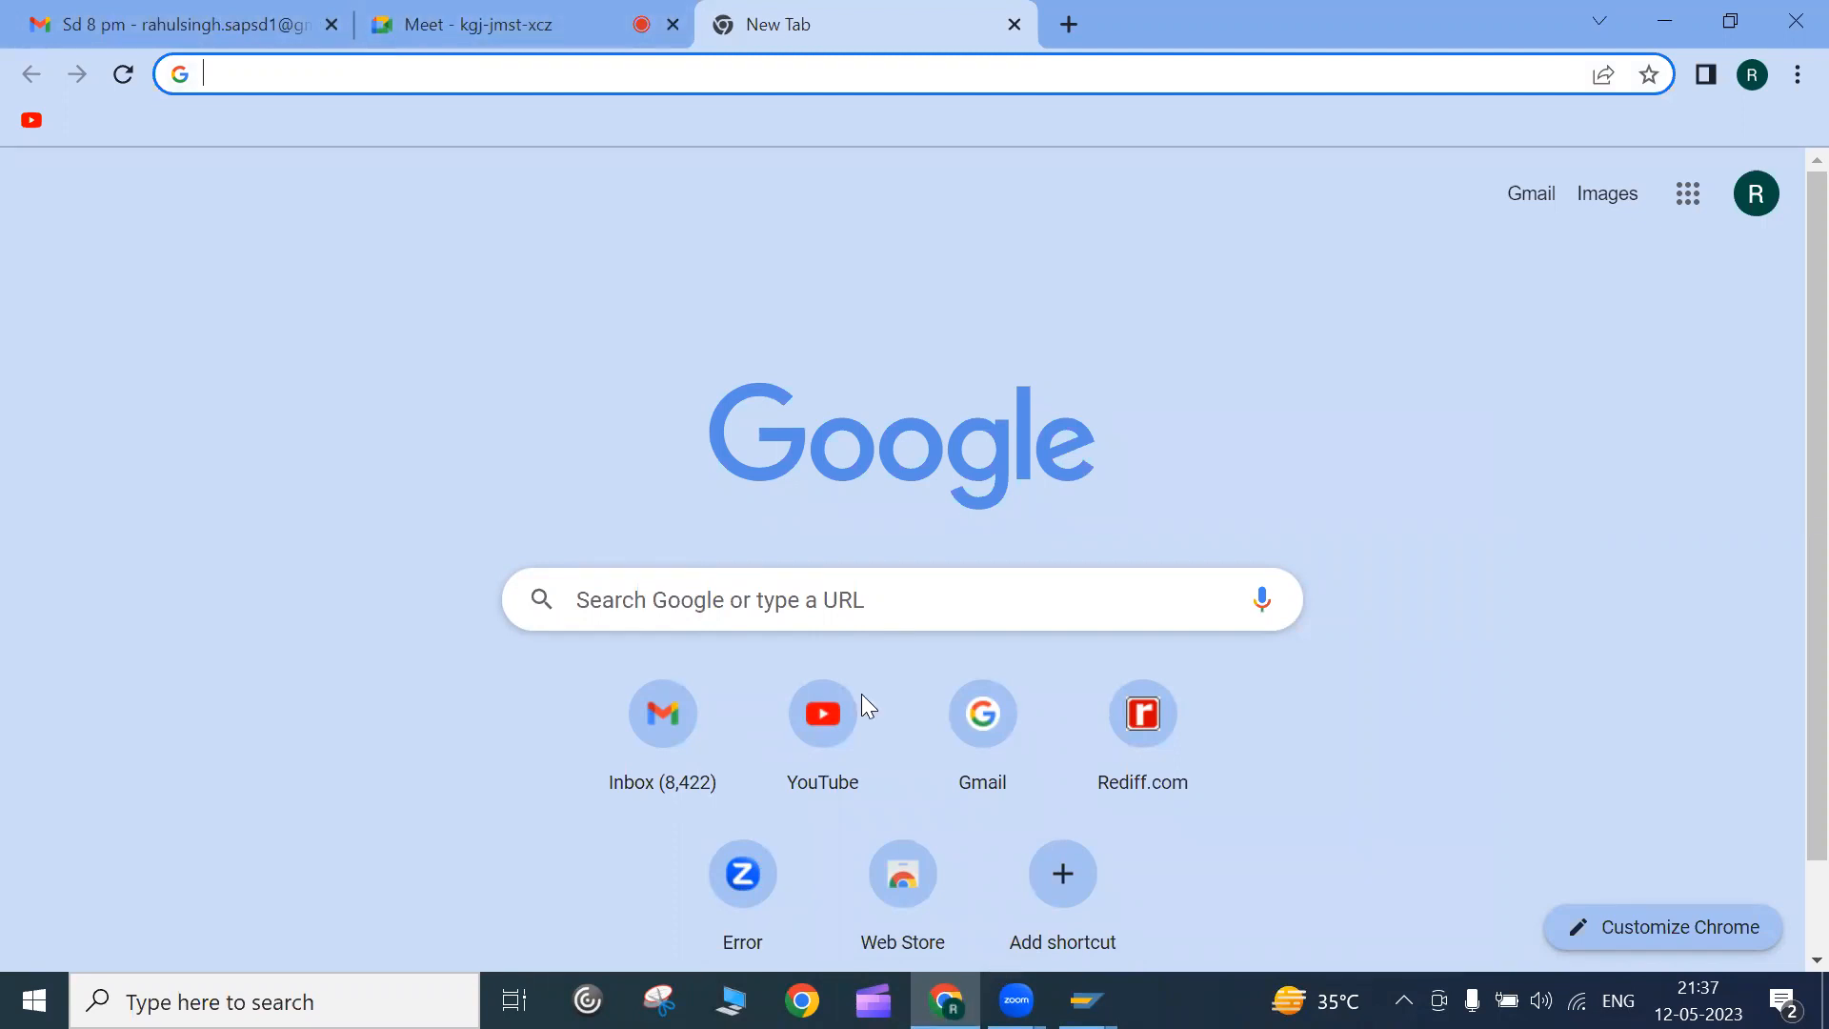
Present your entire screen to the Google Meet call, with SAP showing in front
key("alt+Tab")
key("alt+Tab")
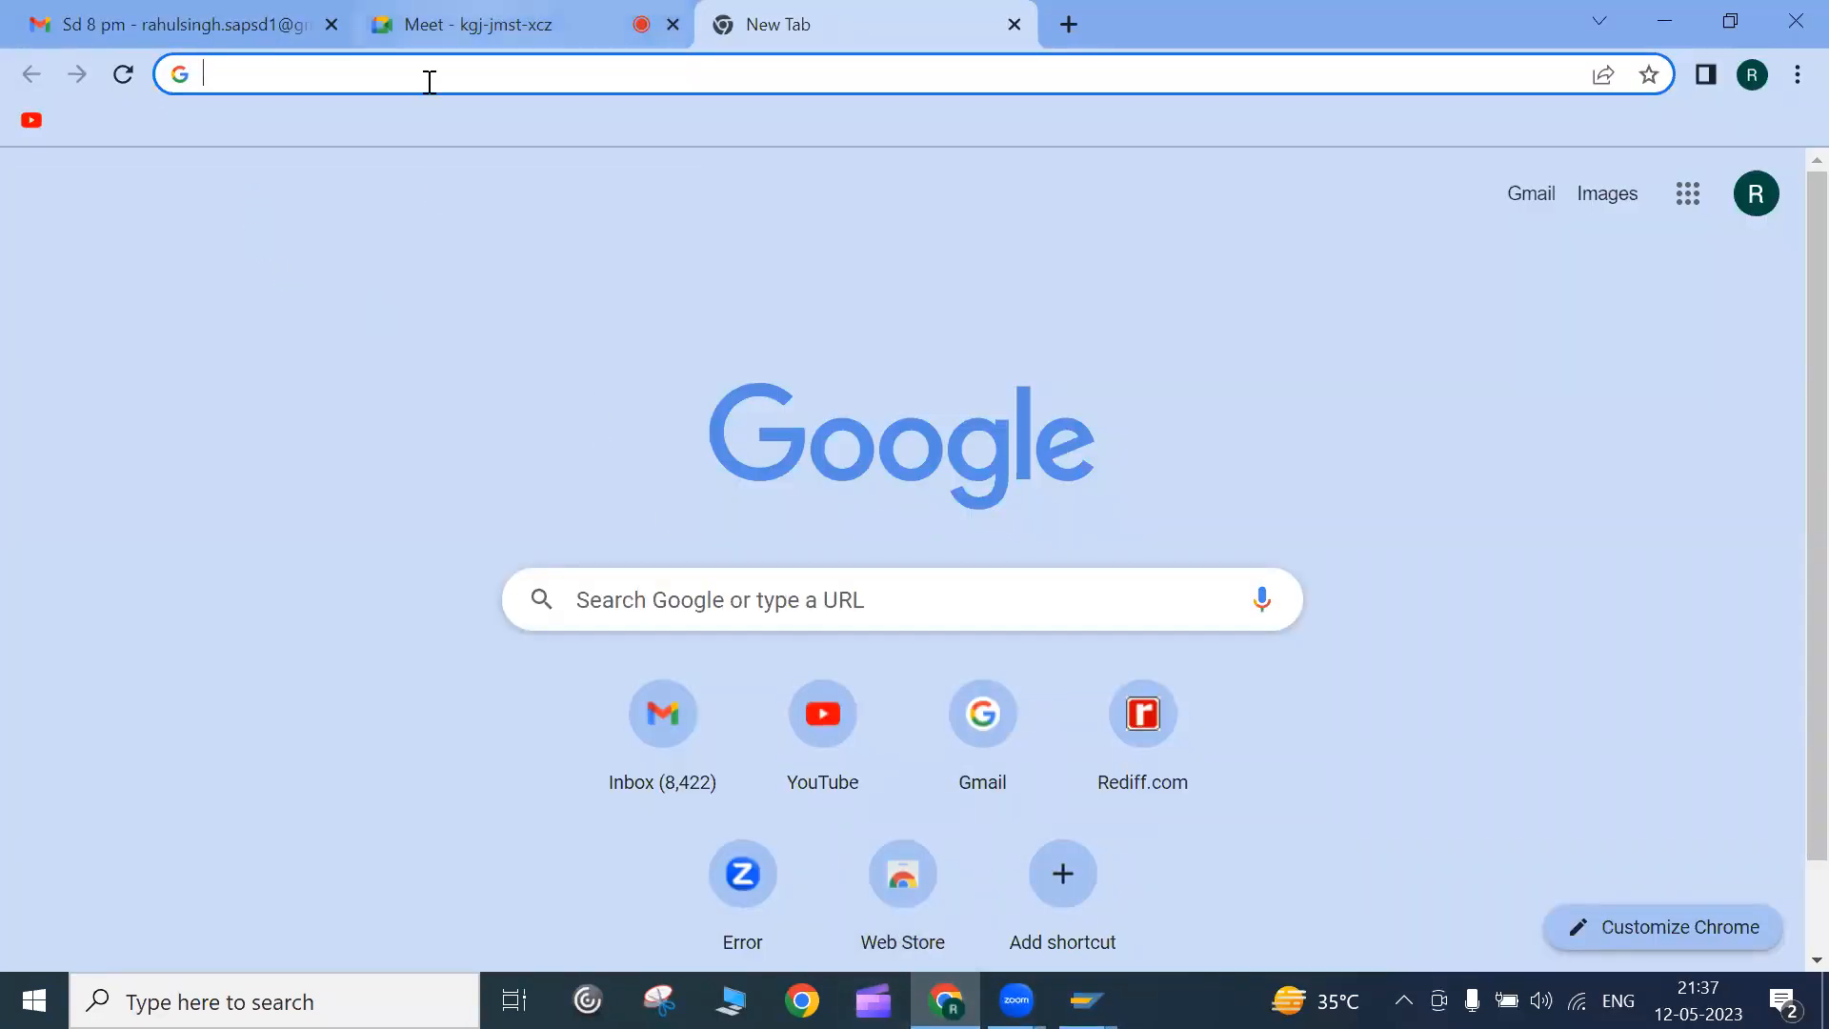
key("alt+Tab")
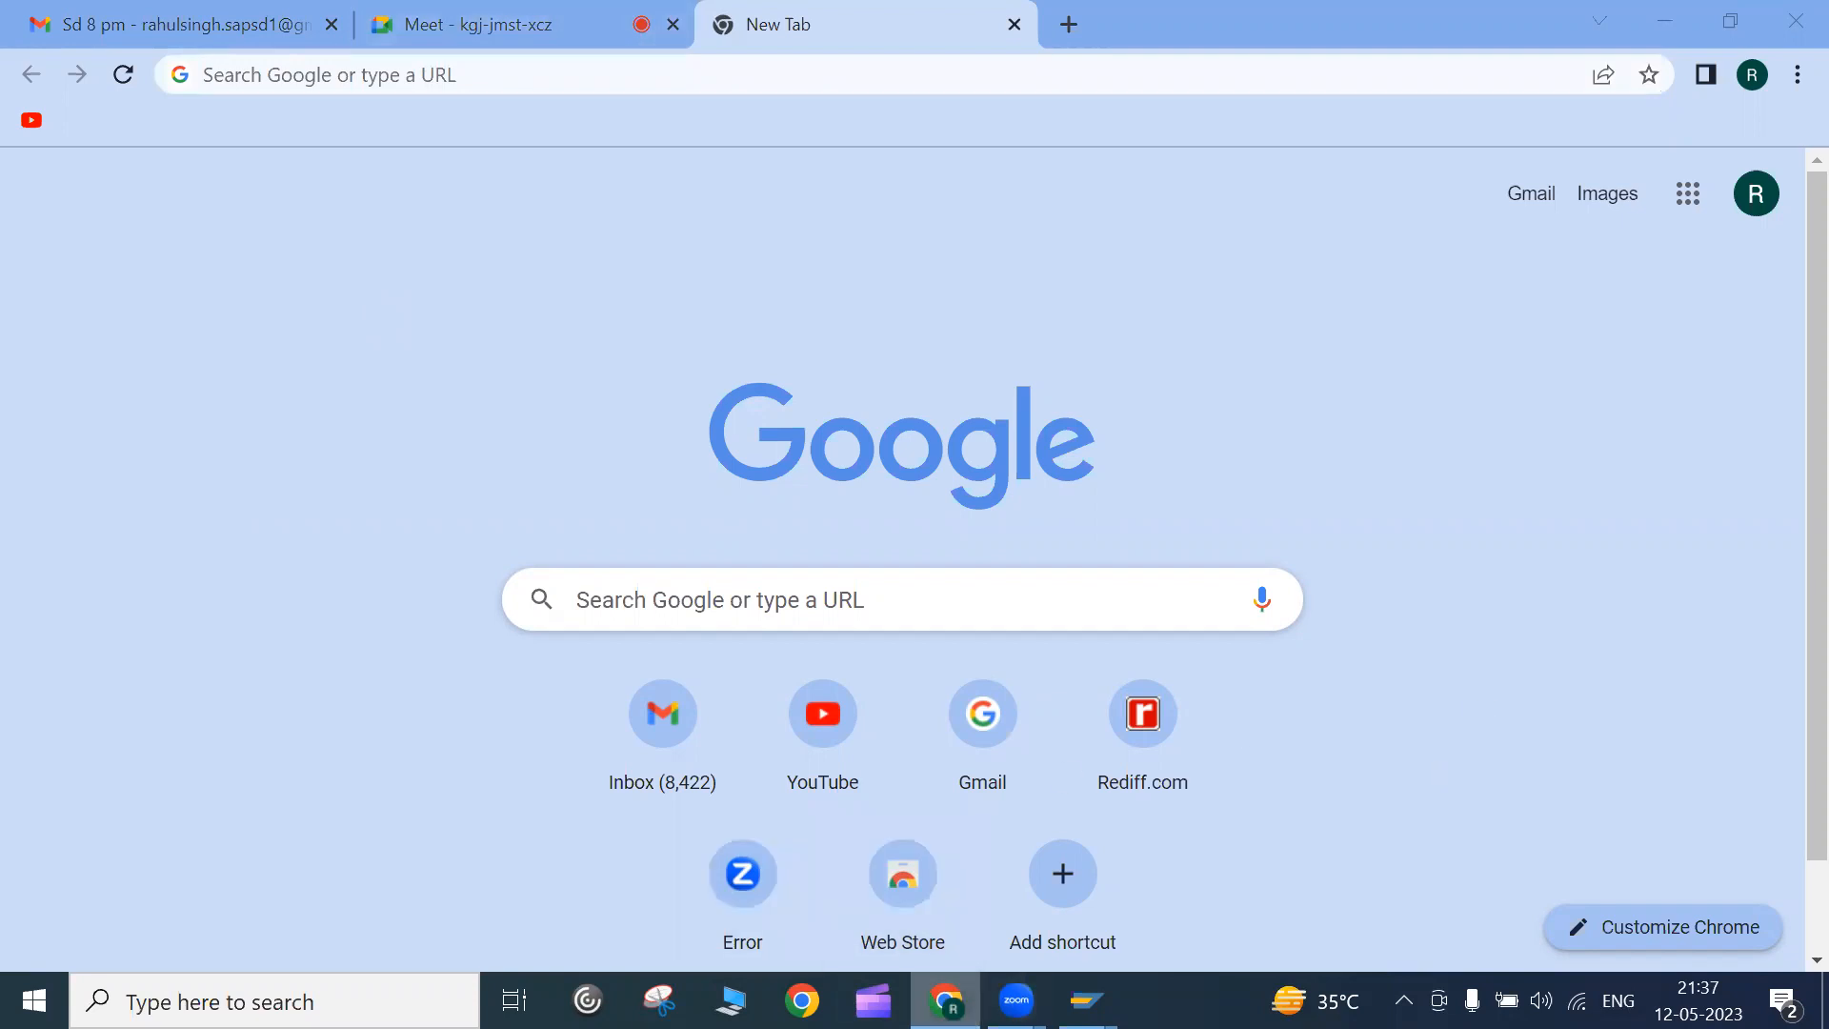
key("alt+Tab")
left_click(945, 1000)
left_click(591, 26)
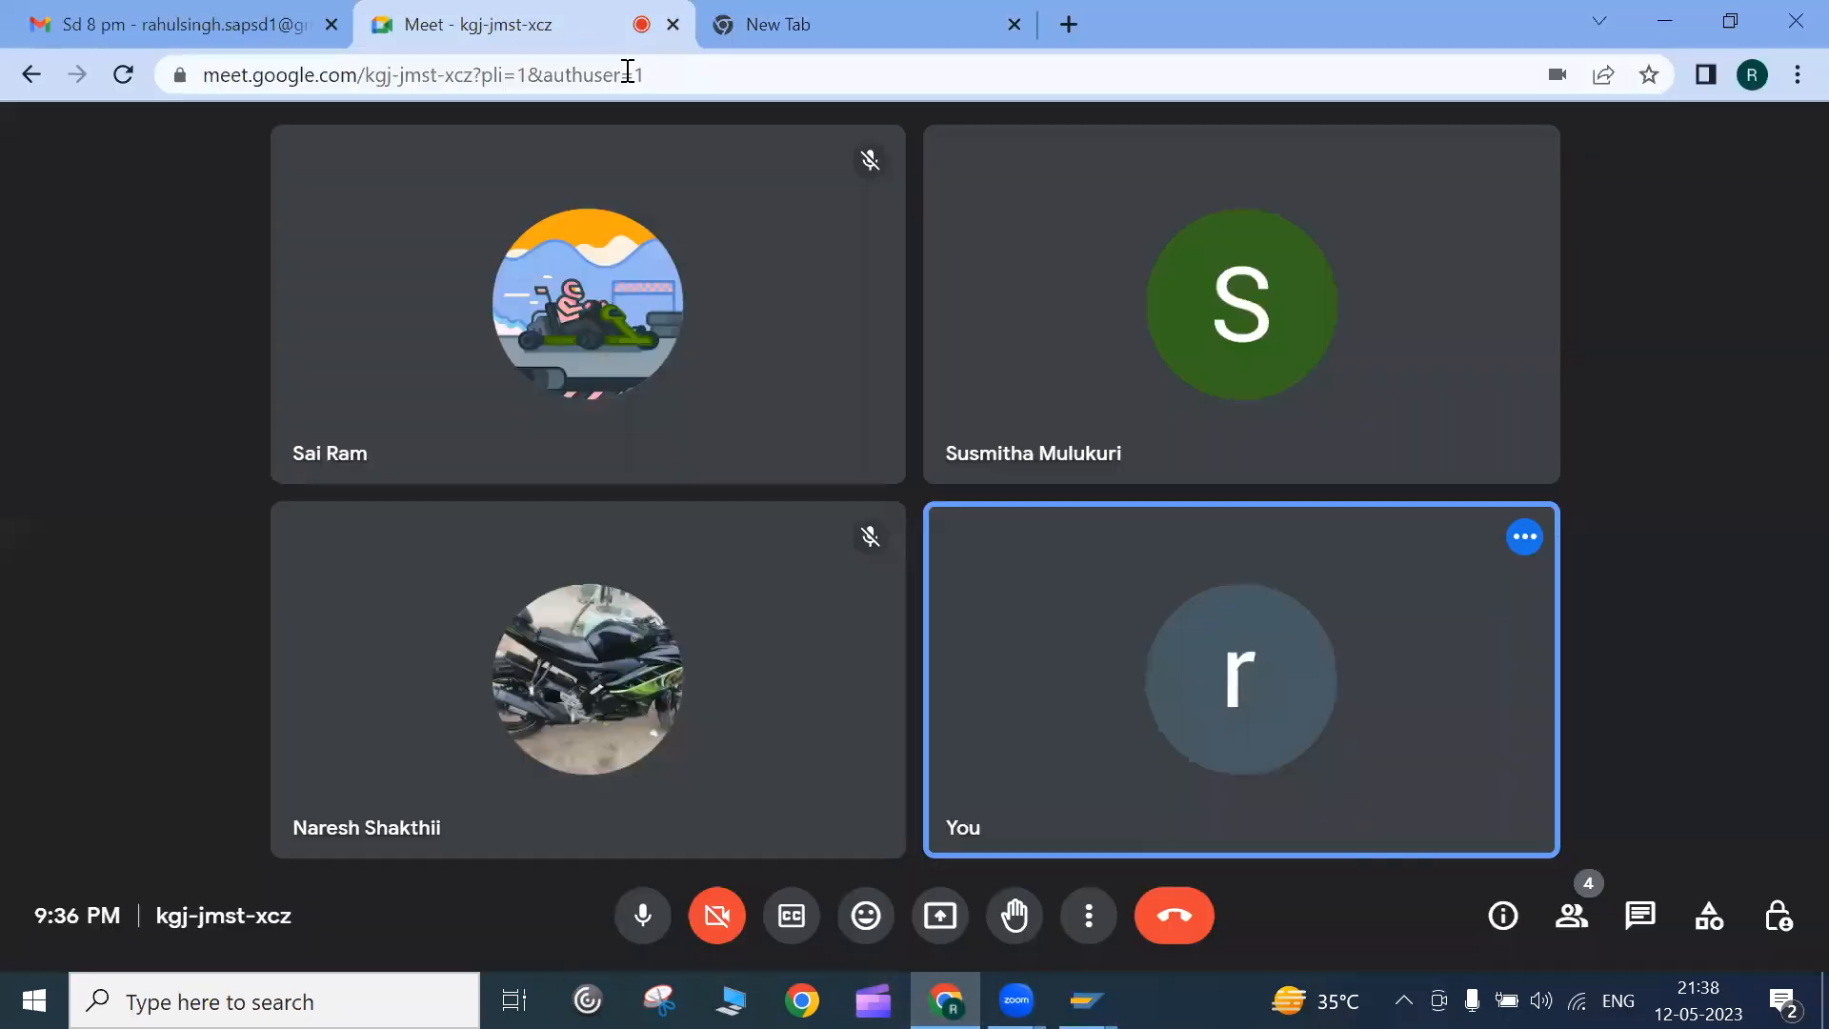
left_click(939, 914)
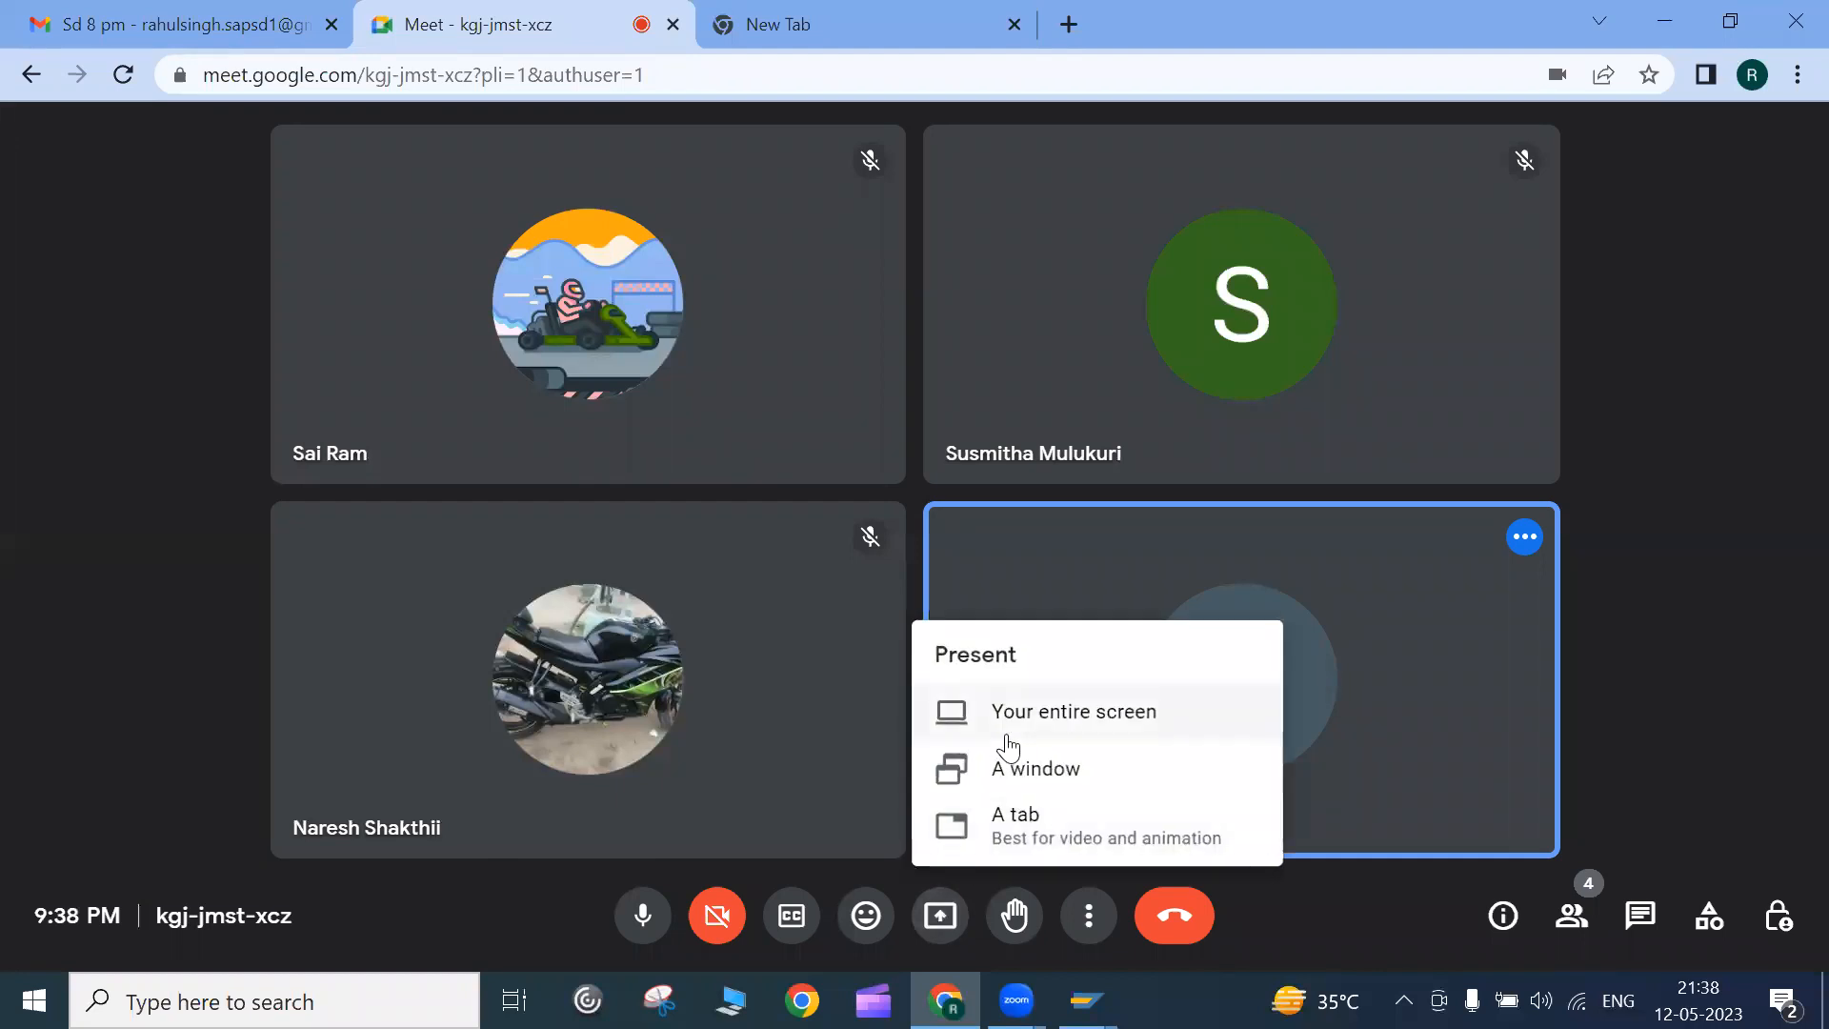
left_click(1022, 714)
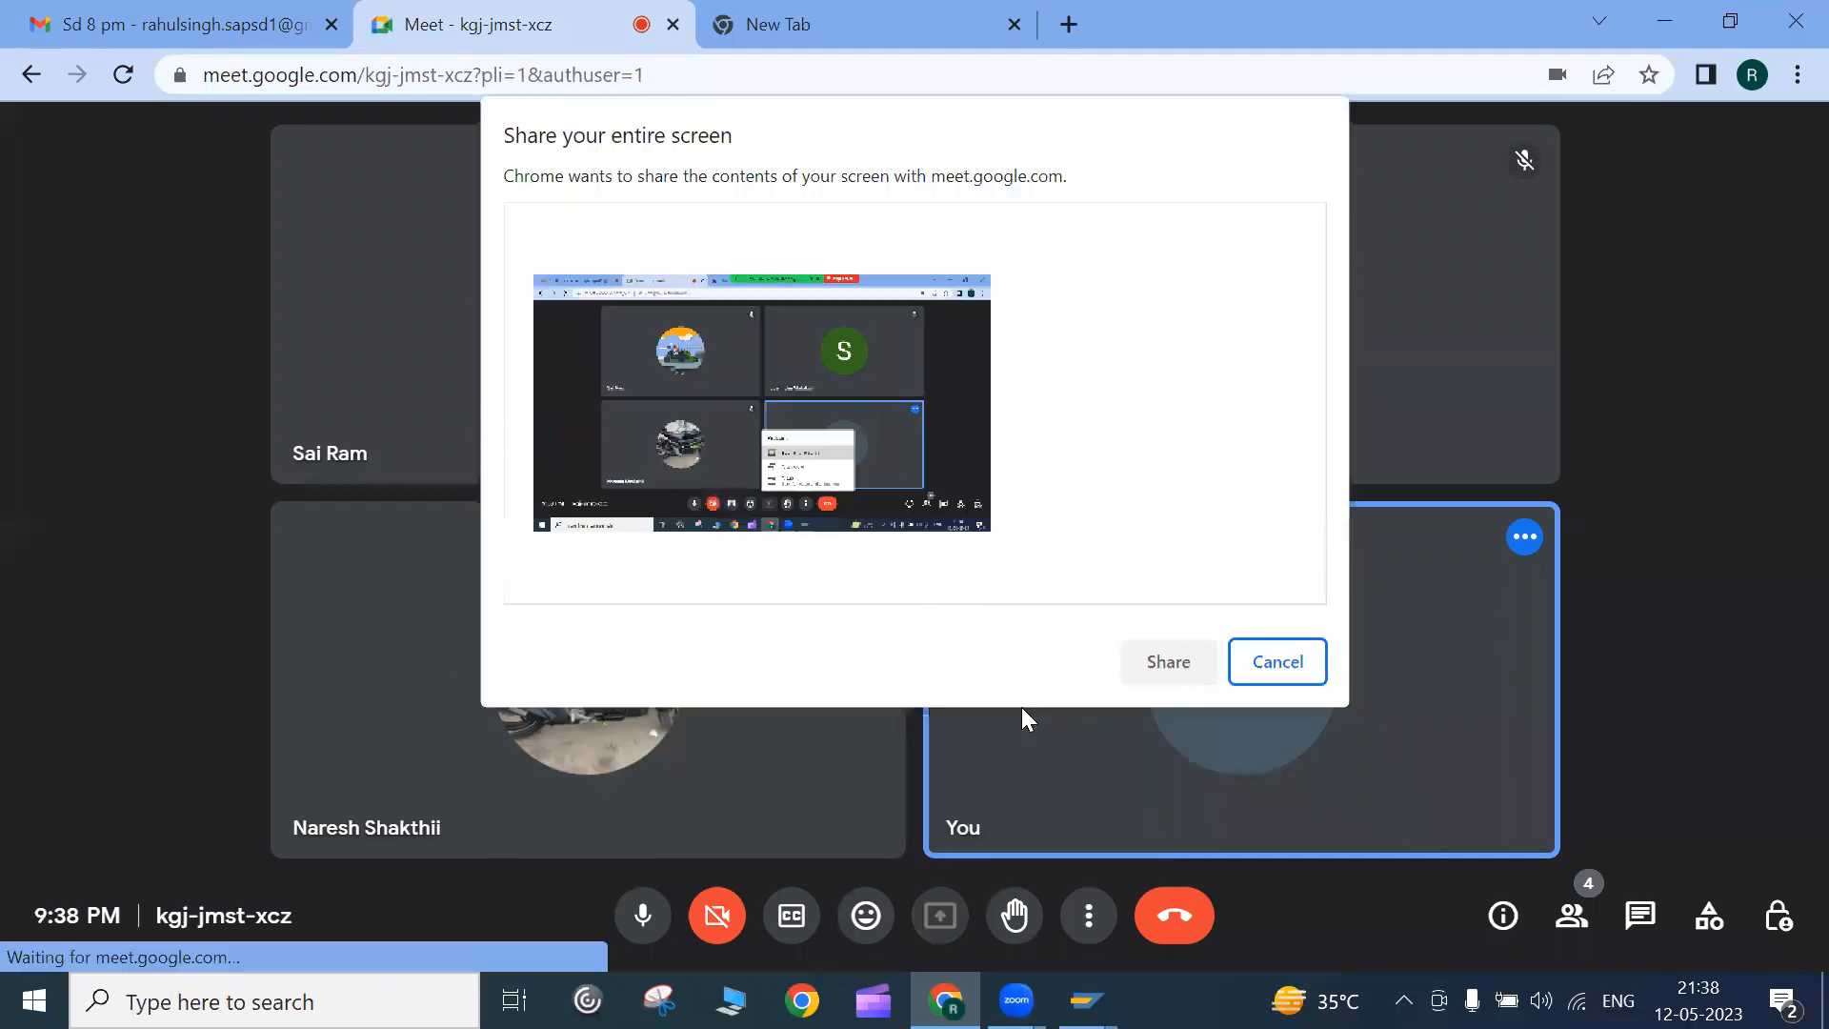
left_click(1143, 667)
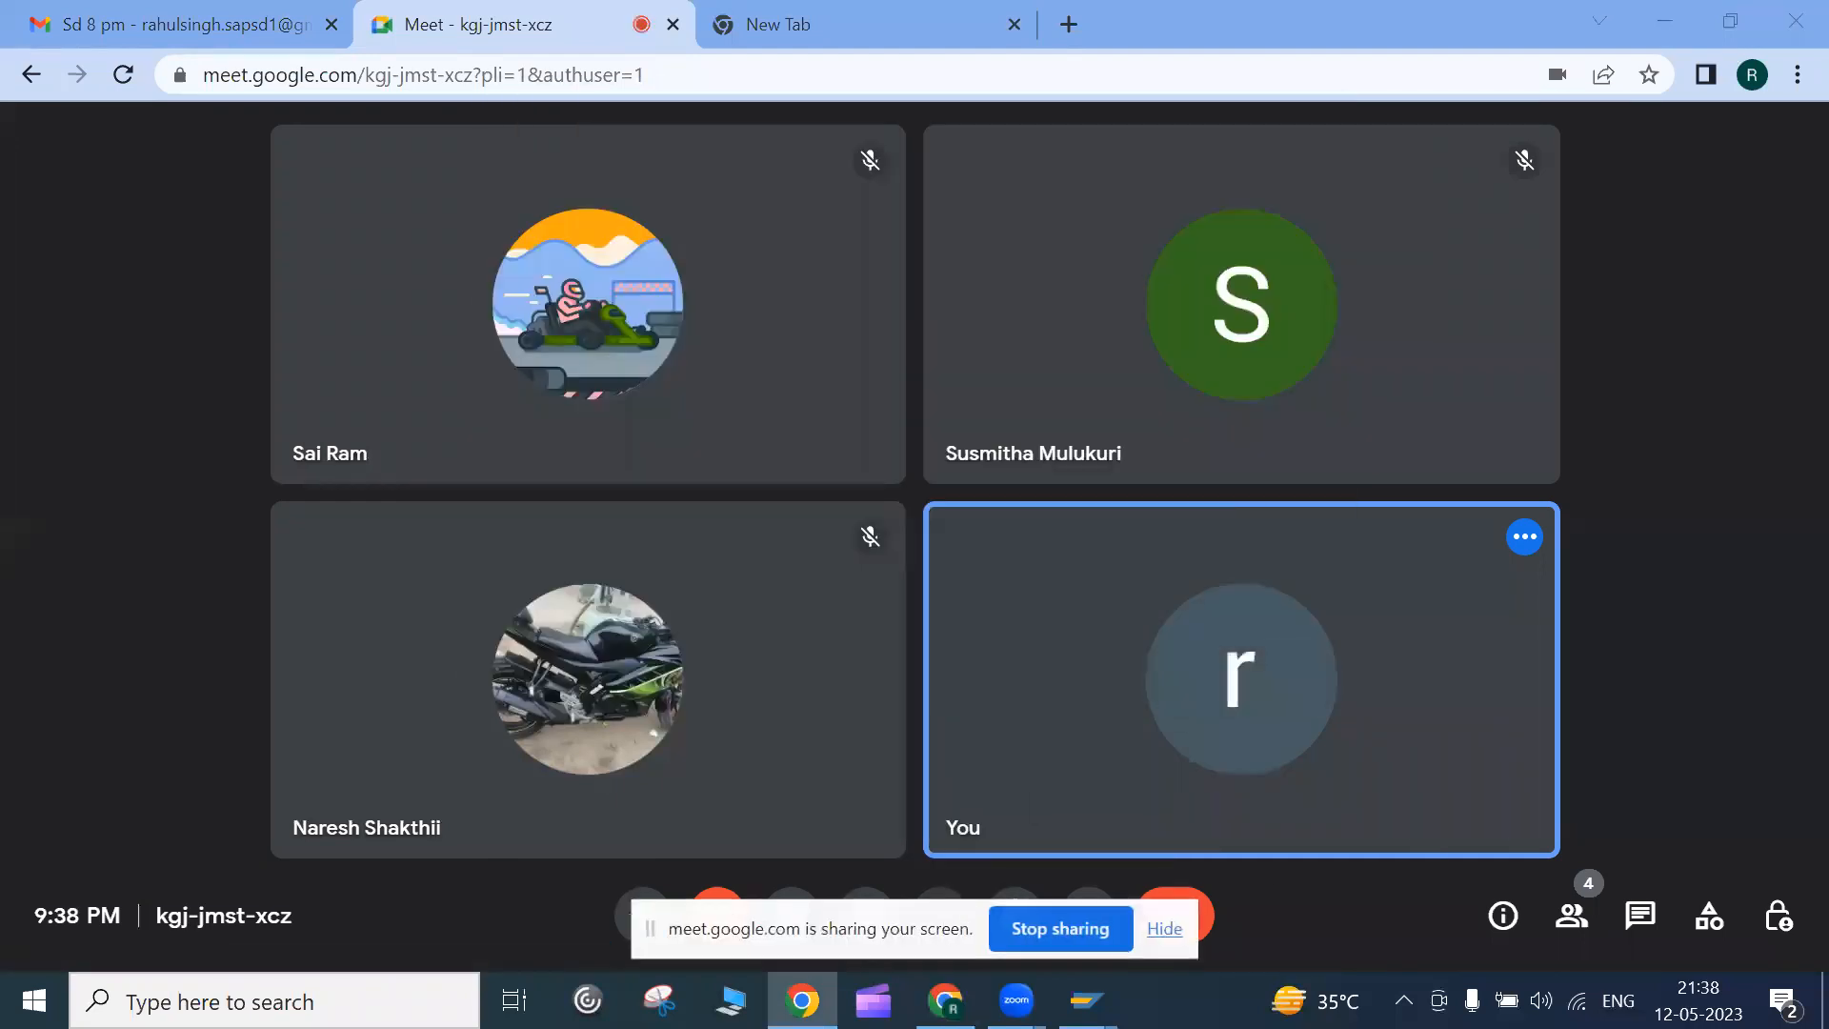
mouse_move(1095, 998)
left_click(1139, 948)
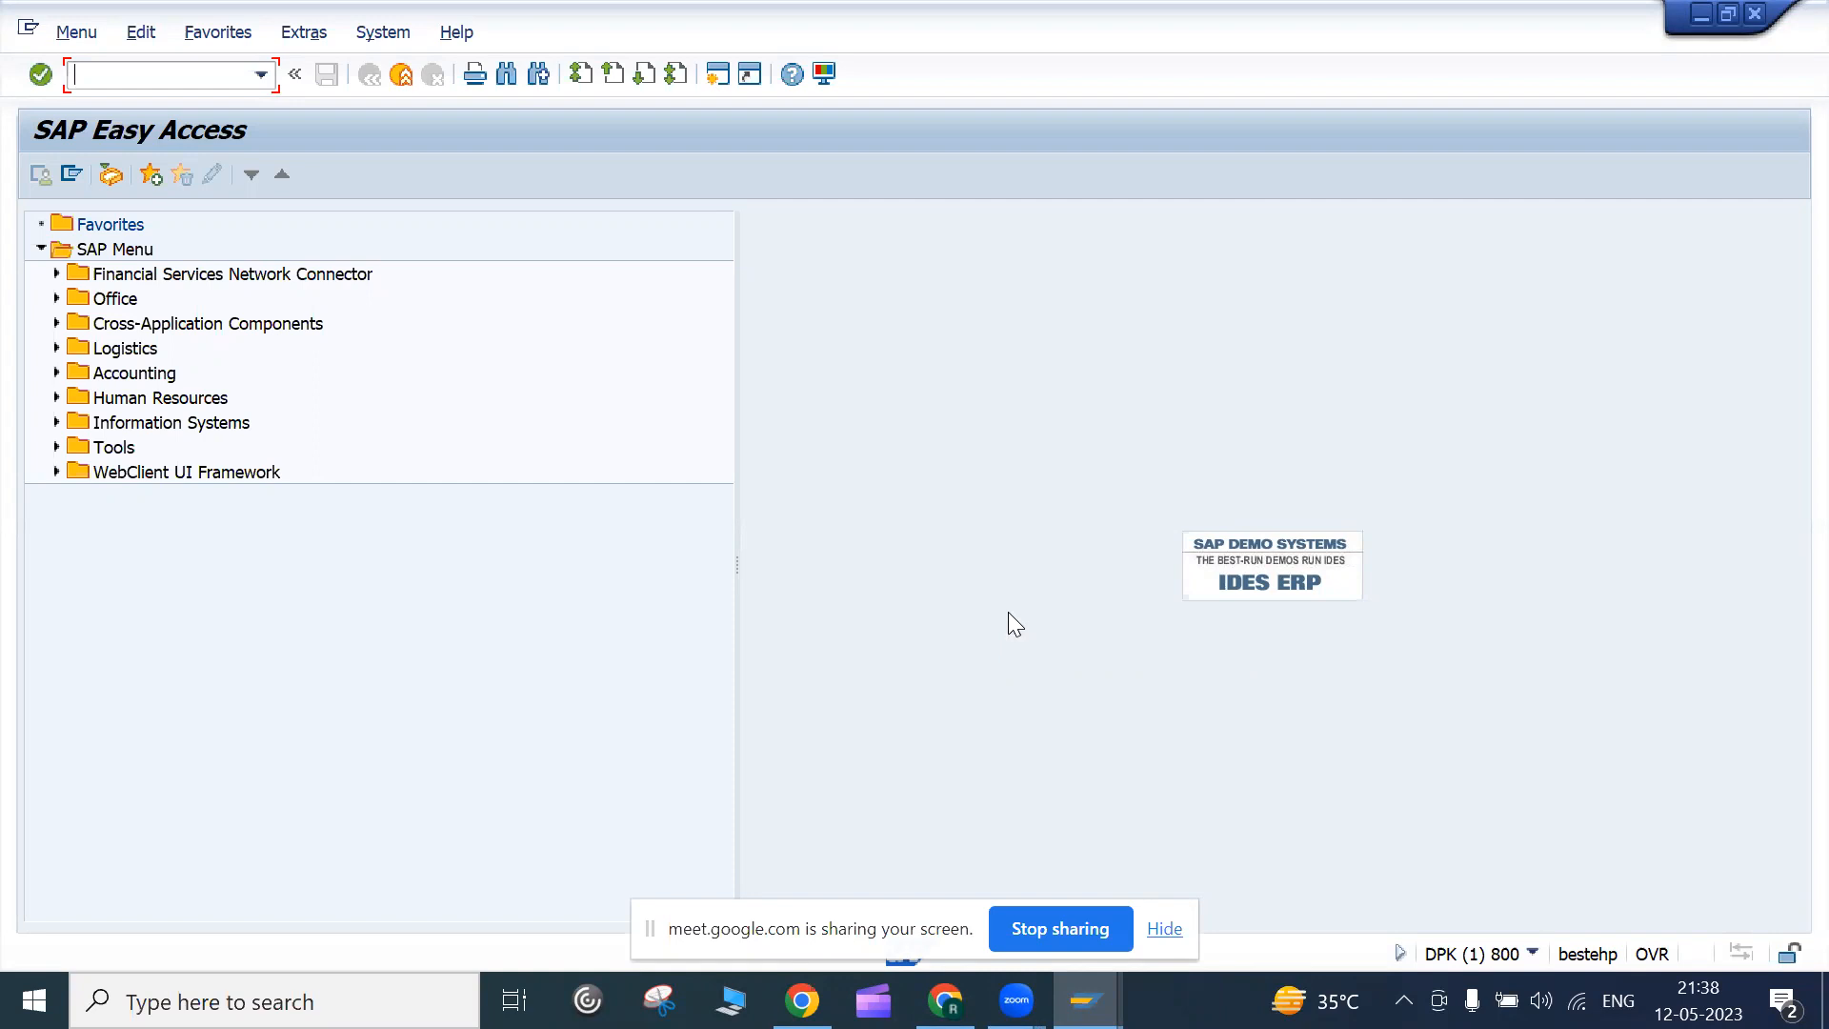
Run transaction SPRO and open the SAP Reference IMG tree
type("apro")
key("BackSpace")
key("BackSpace")
key("BackSpace")
key("BackSpace")
type("spro")
key("Return")
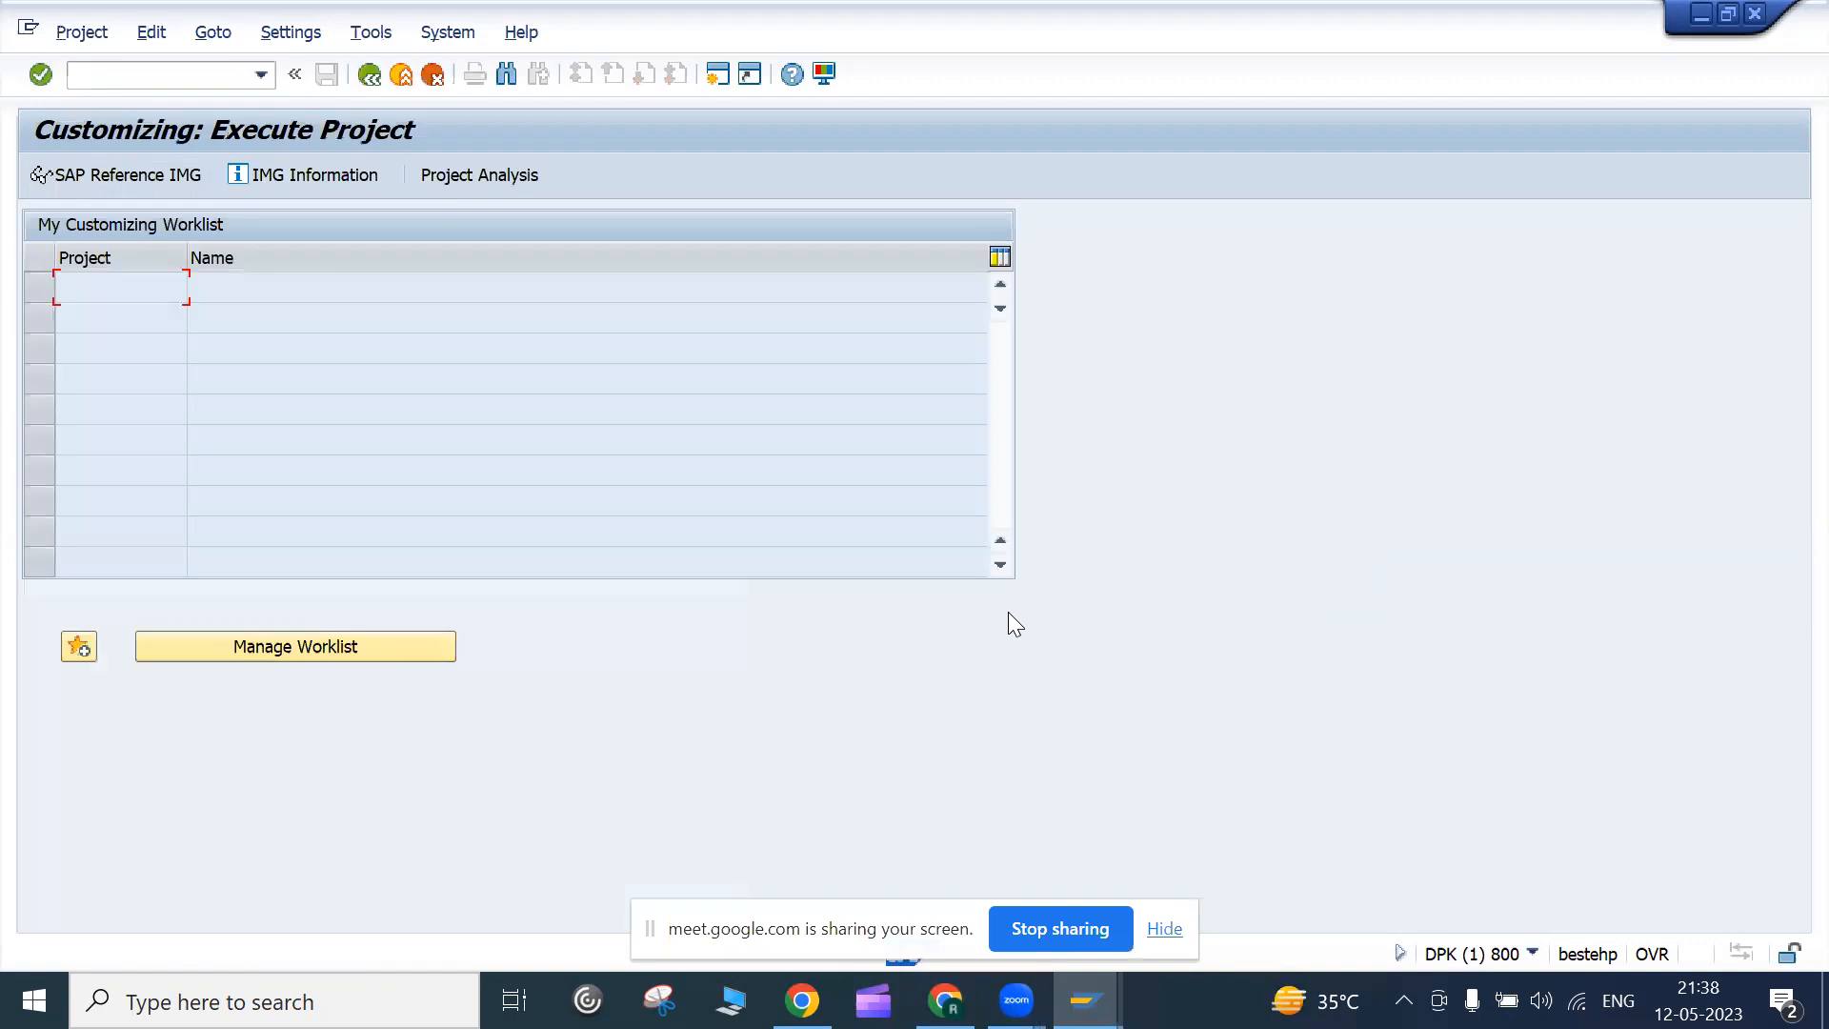
left_click(144, 174)
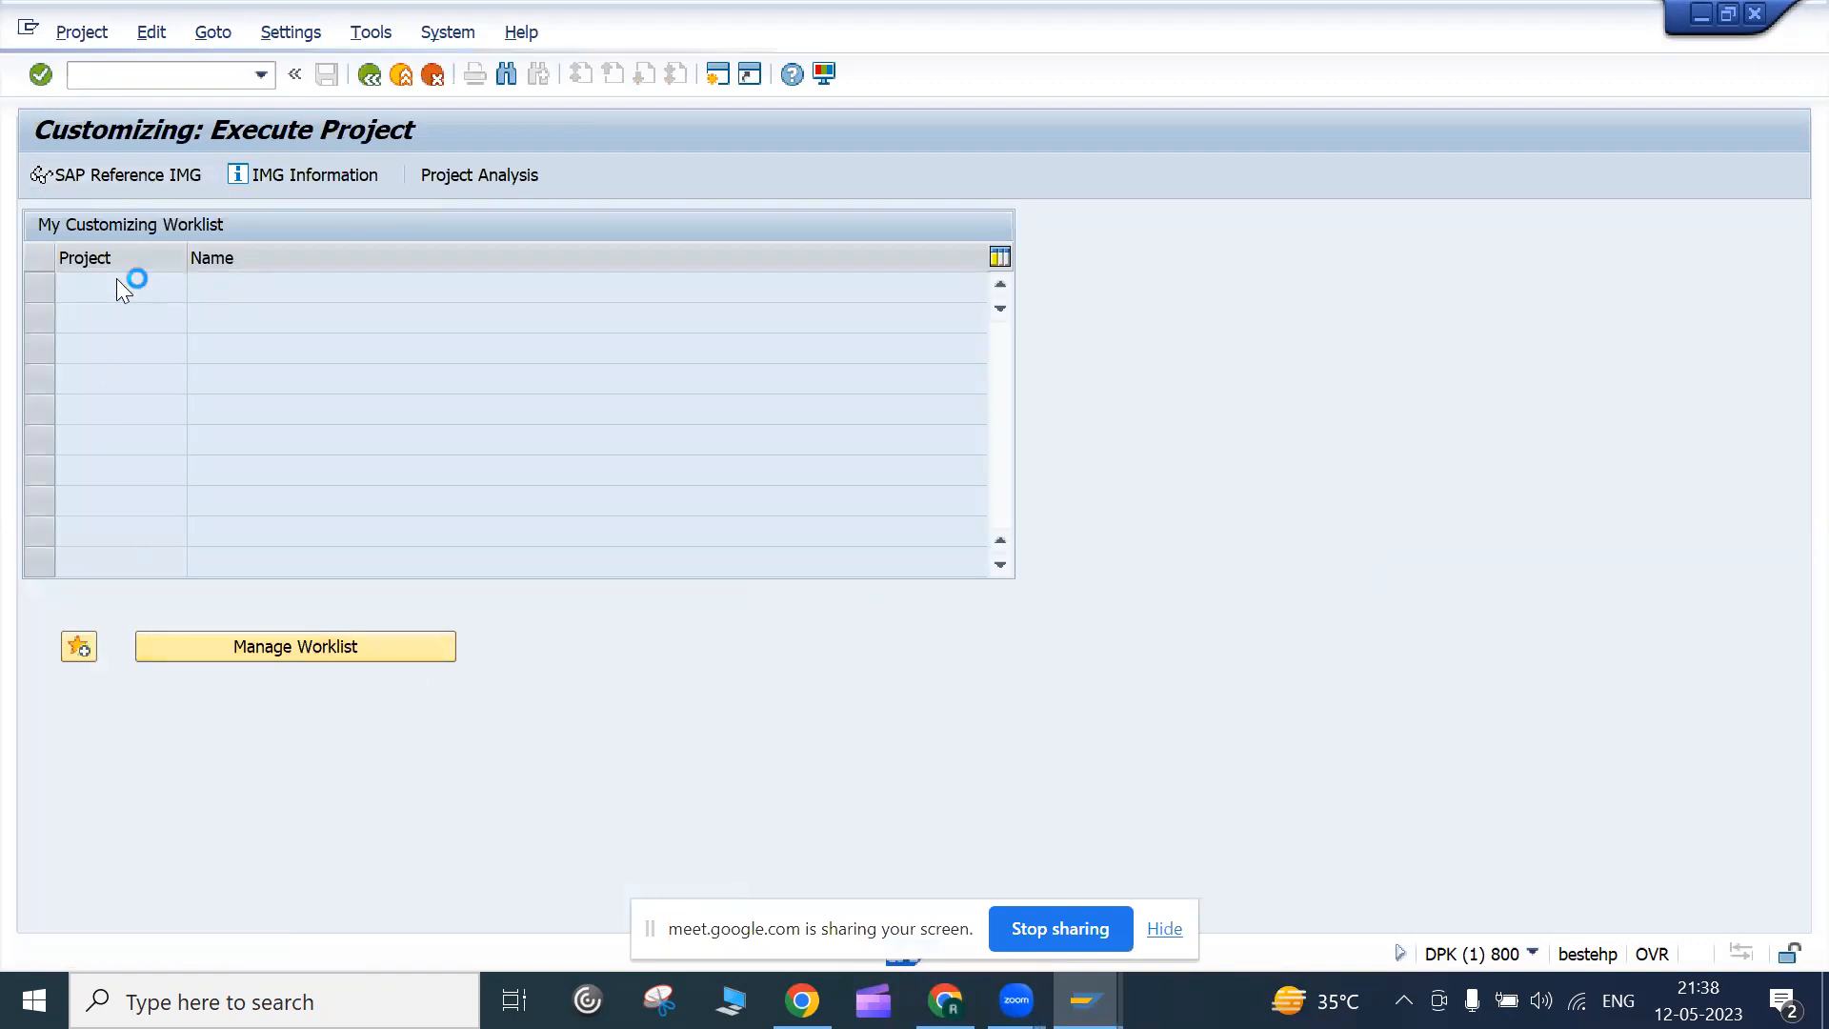
scroll(187, 610, "down", 2)
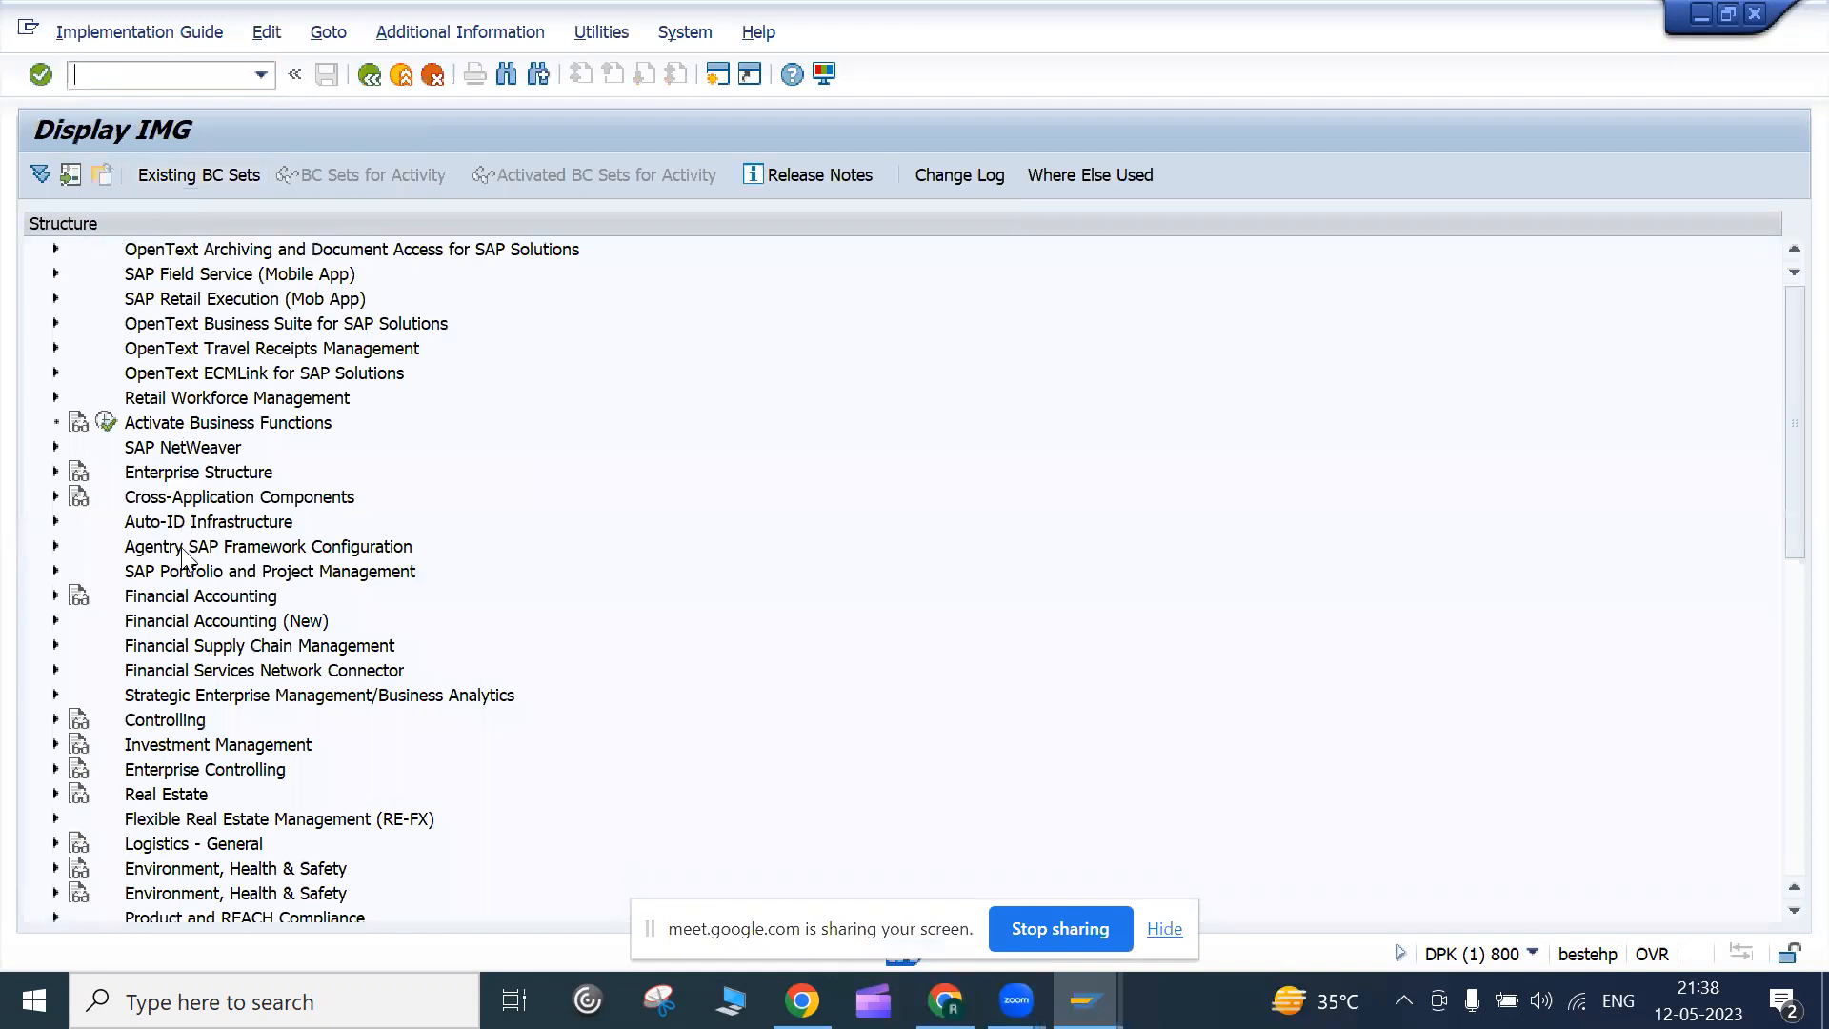
scroll(188, 610, "down", 3)
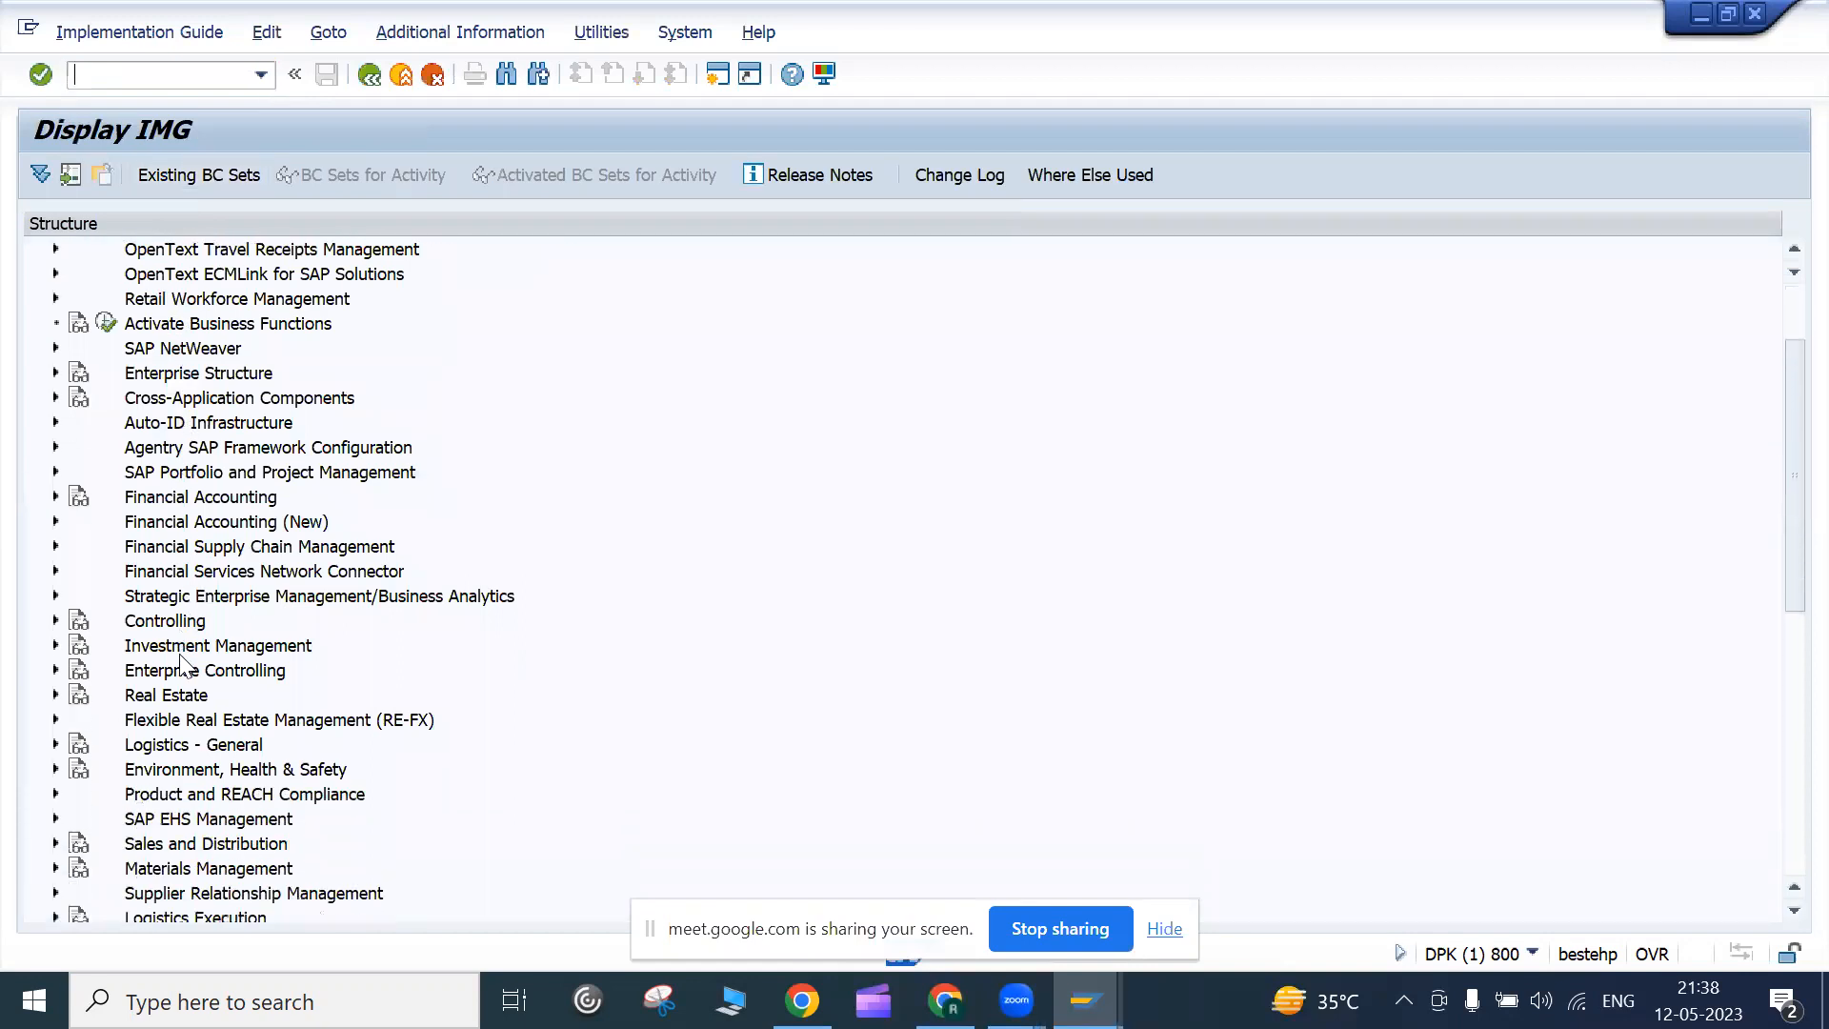
scroll(187, 667, "up", 3)
scroll(187, 666, "down", 7)
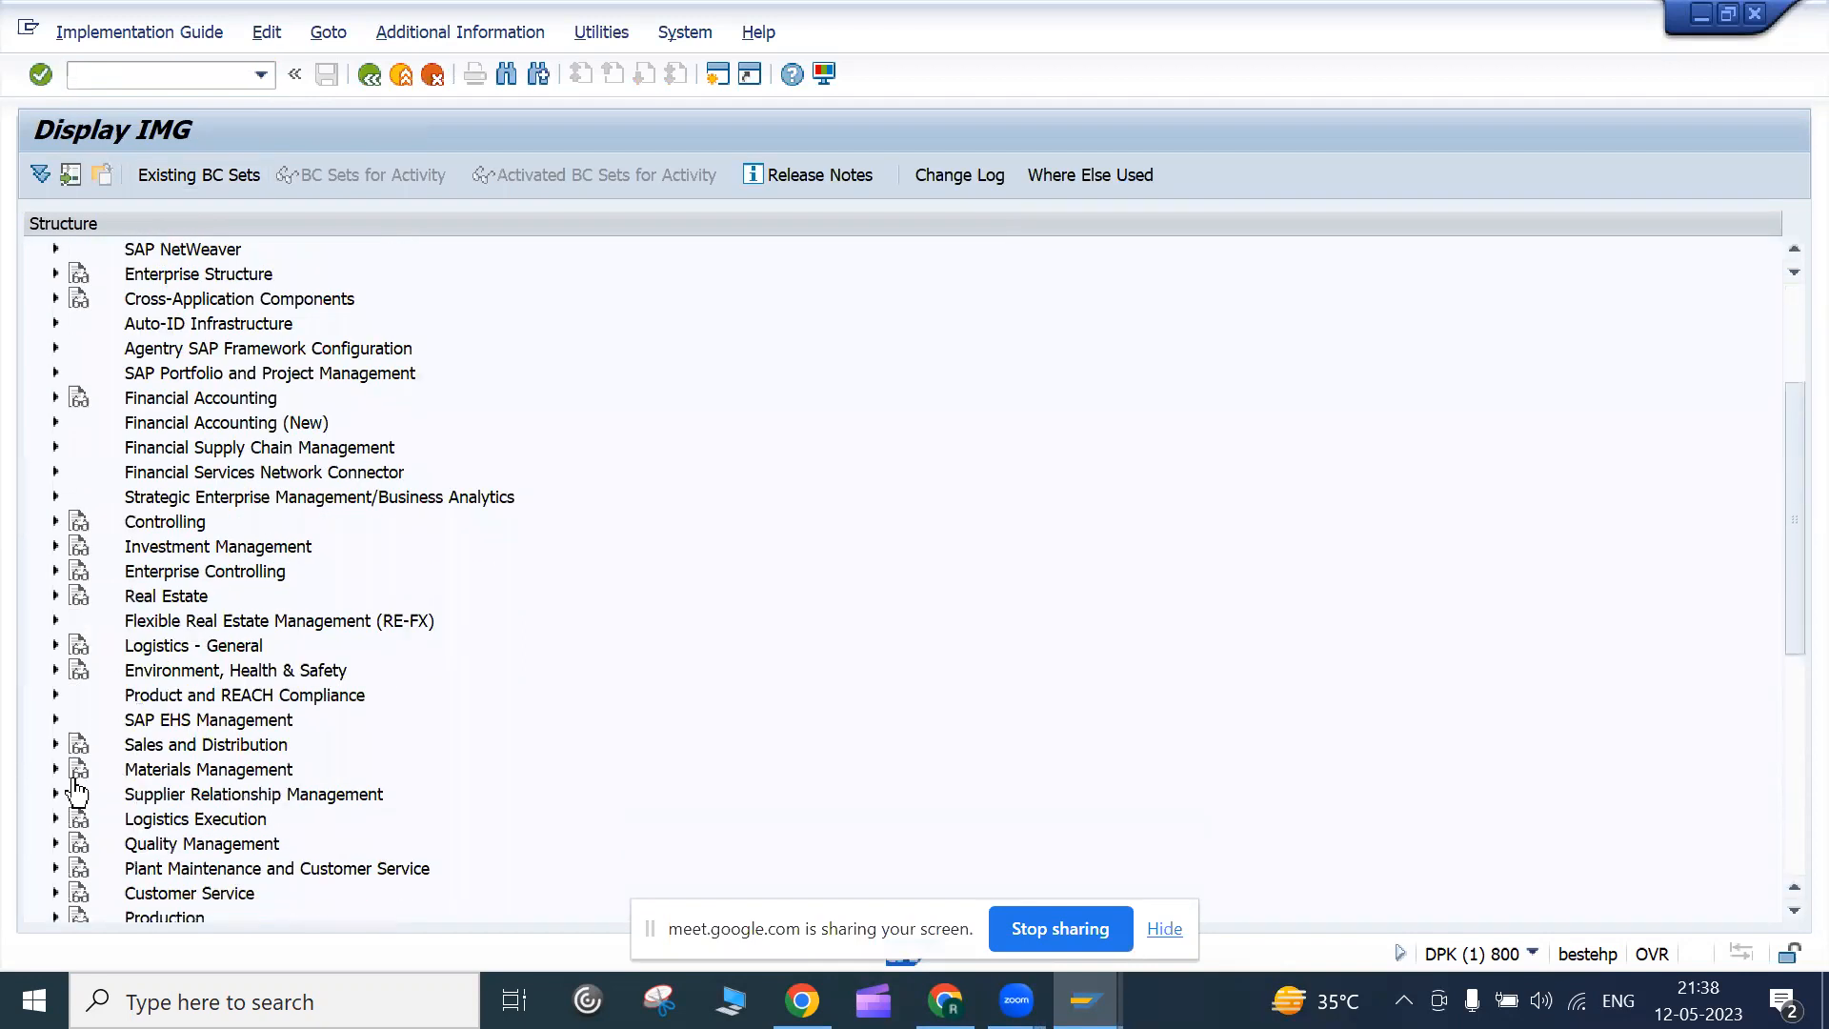
scroll(76, 793, "down", 3)
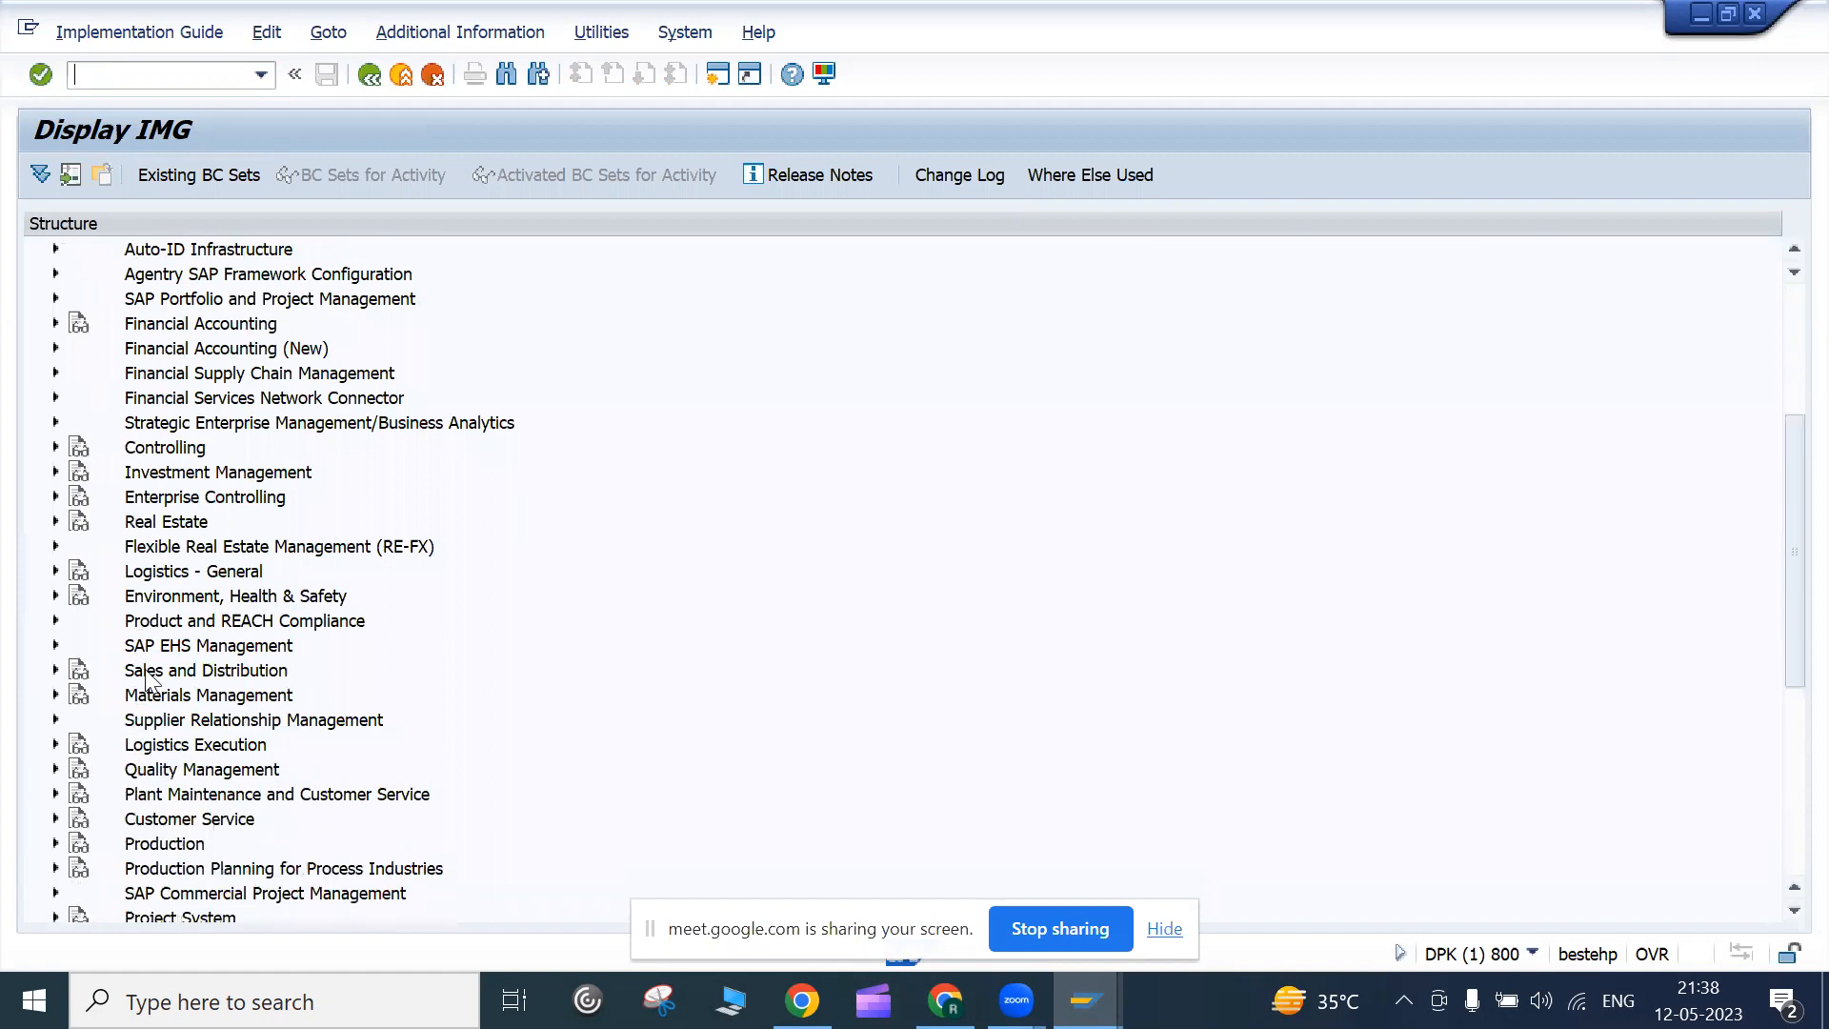
Expand Sales and Distribution > Sales > Sales Documents in the IMG tree
left_click(55, 669)
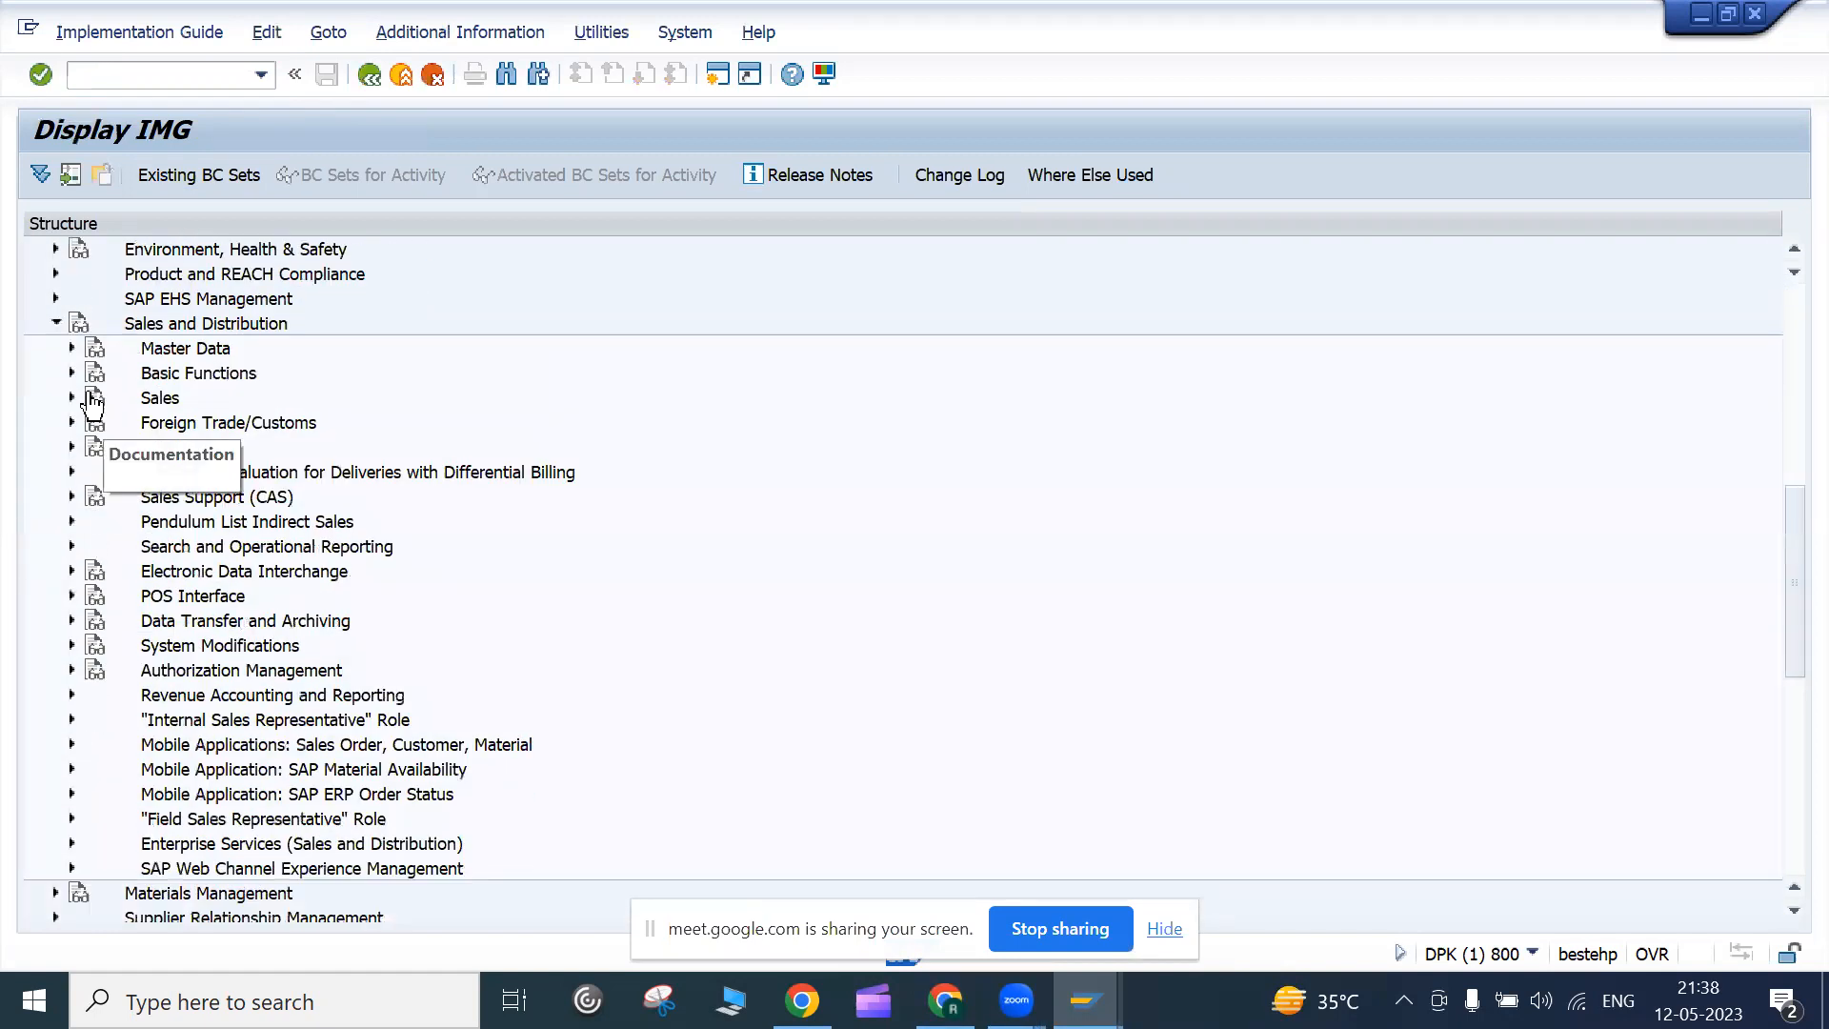
left_click(72, 399)
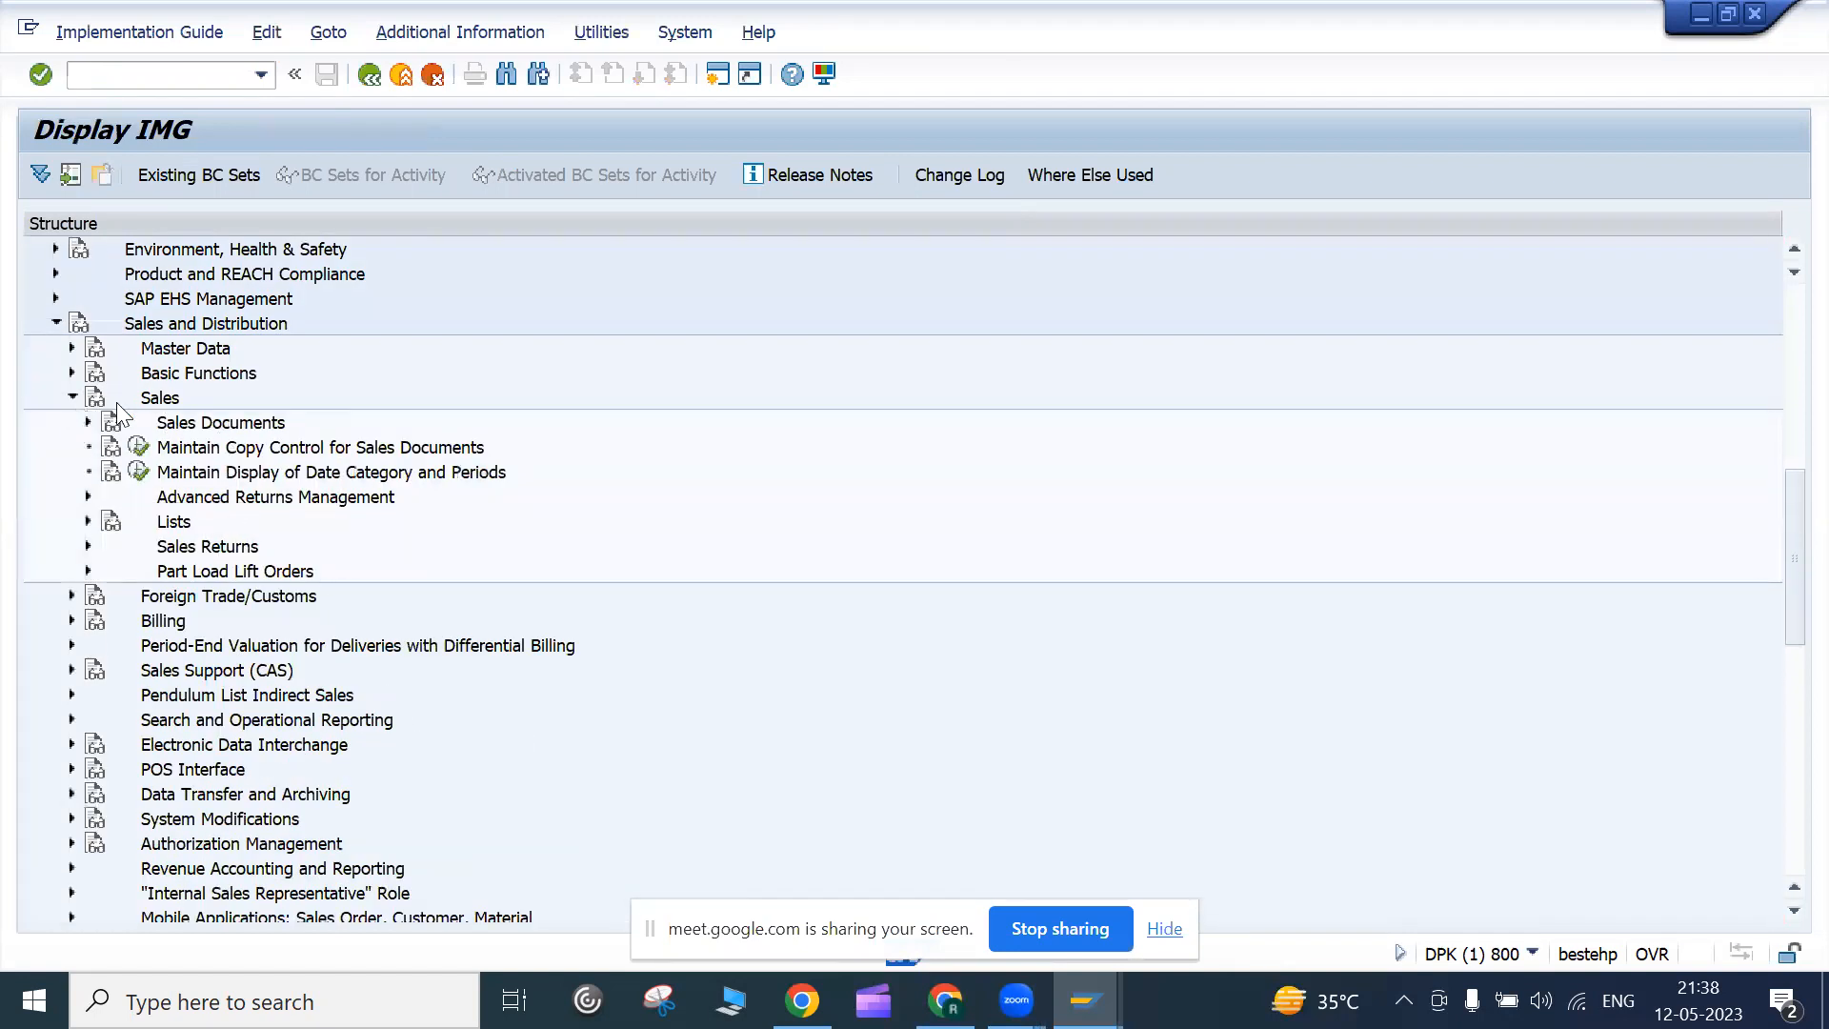
left_click(84, 423)
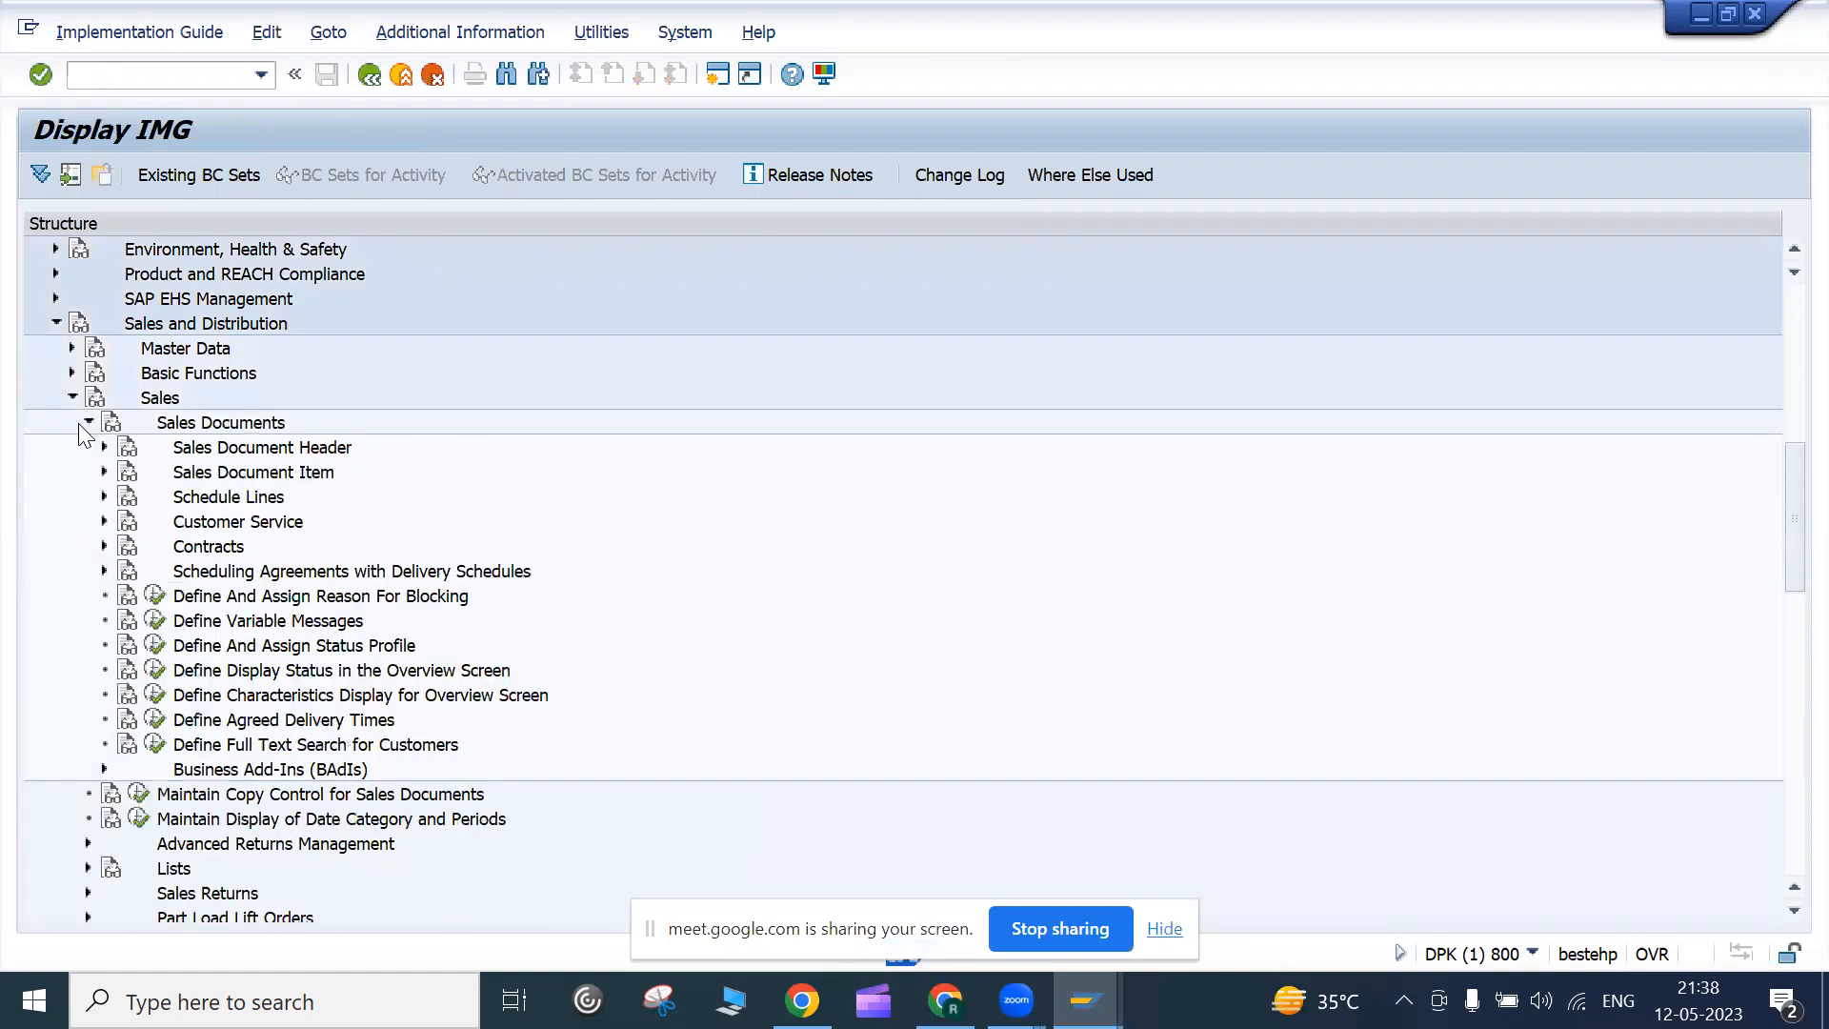
left_click(217, 425)
left_click(104, 448)
left_click(104, 447)
Under Sales Document Header, execute Define Sales Document Types
left_click(210, 455)
left_click(228, 476)
left_click(211, 504)
left_click(202, 452)
key("Up")
left_click(104, 447)
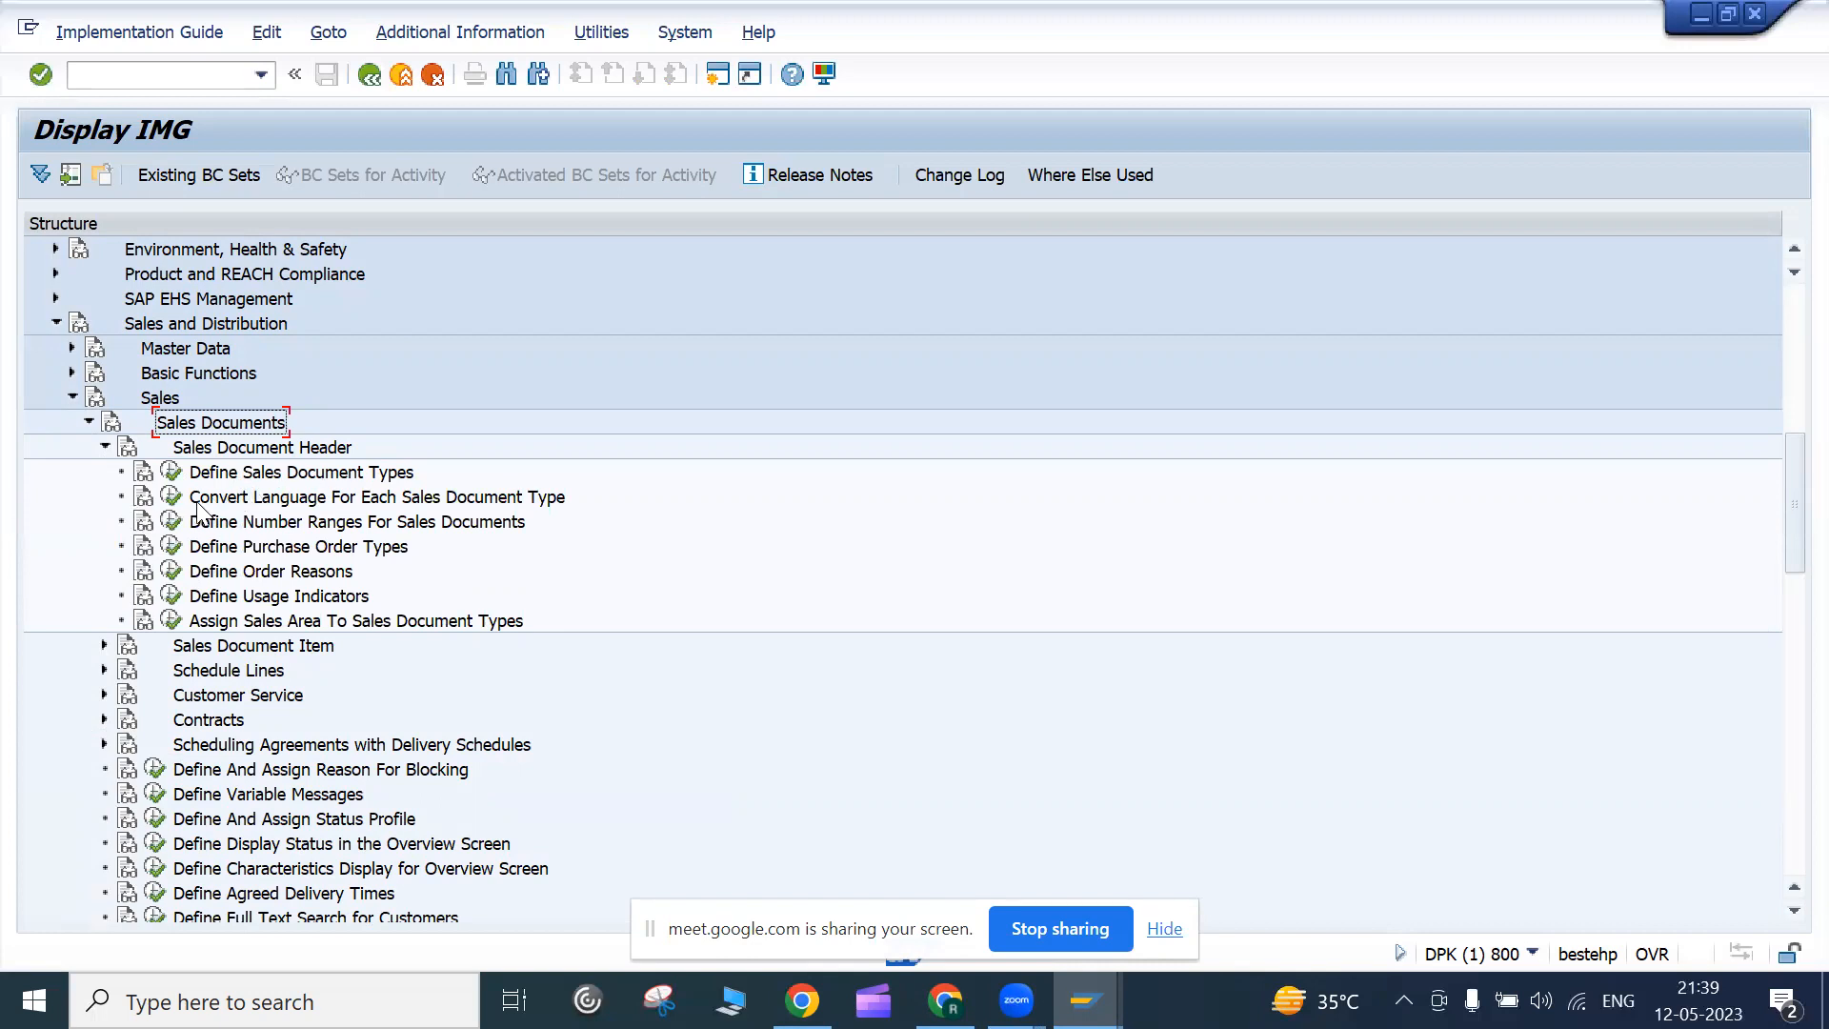
left_click(176, 475)
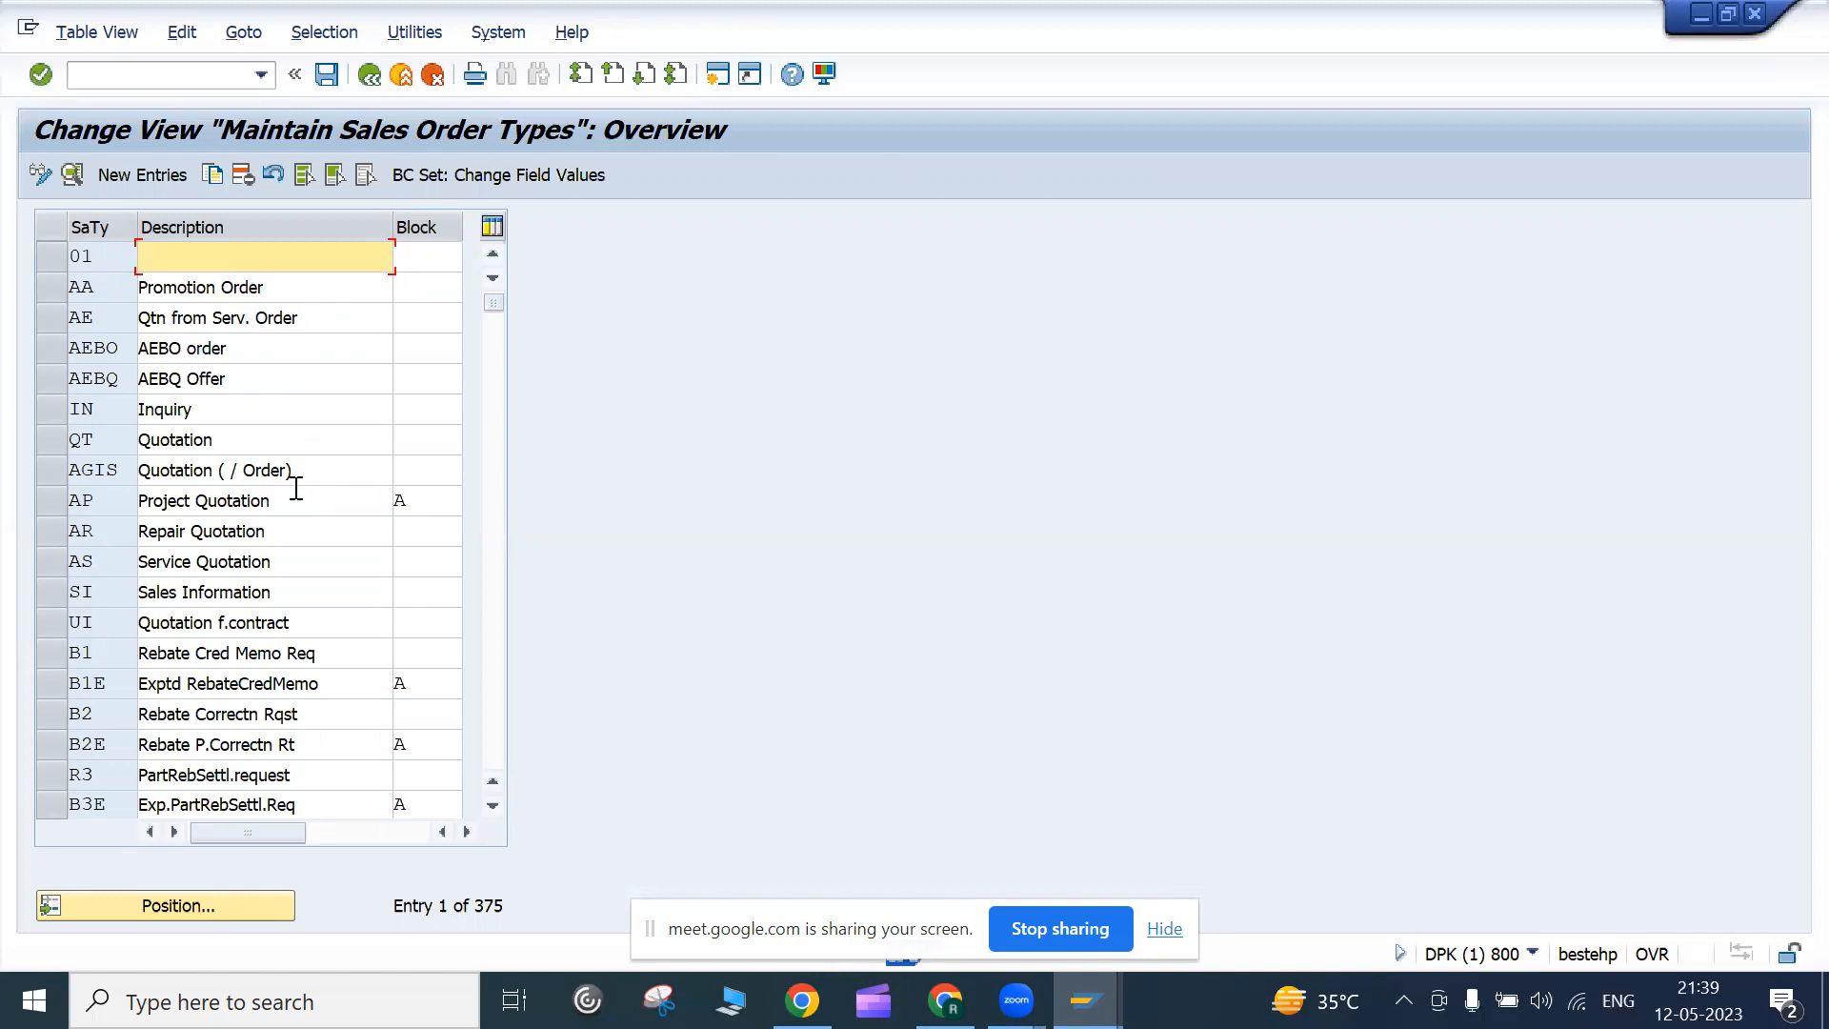
Browse the sales order types list down from Inquiry and Quotation
left_click_drag(201, 410, 130, 402)
left_click(138, 411)
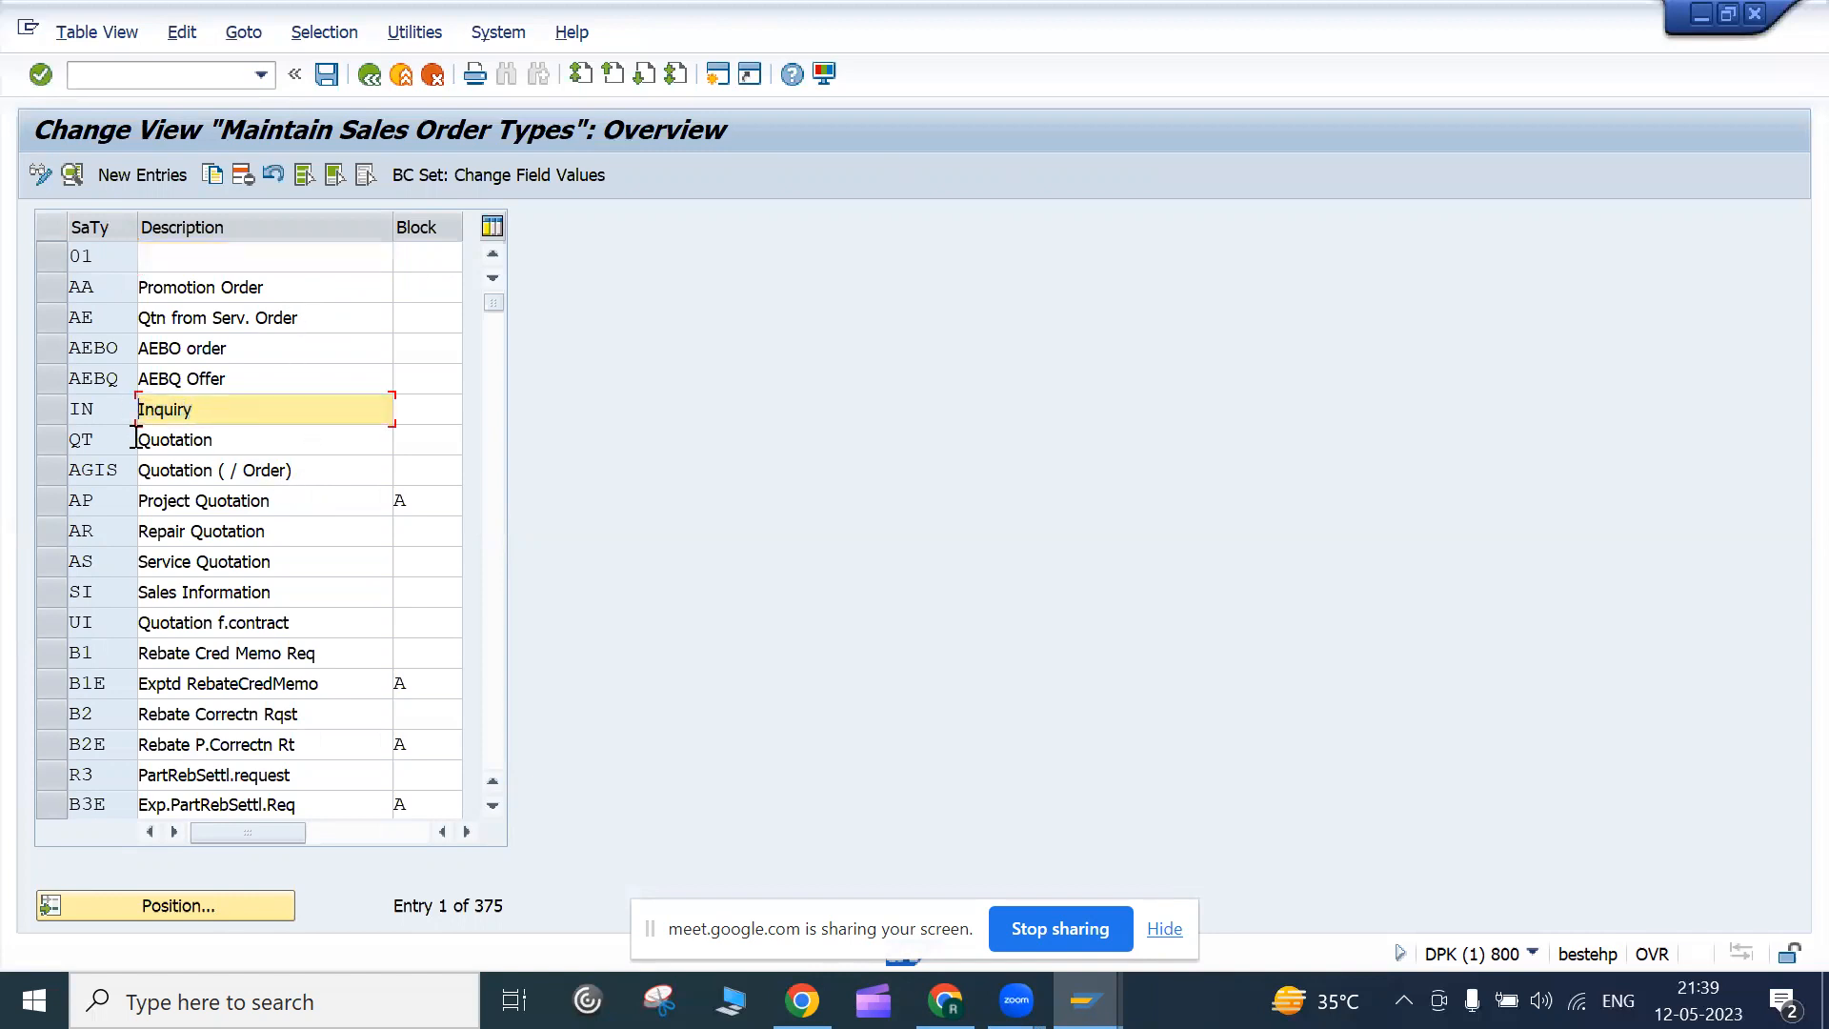
left_click(232, 434)
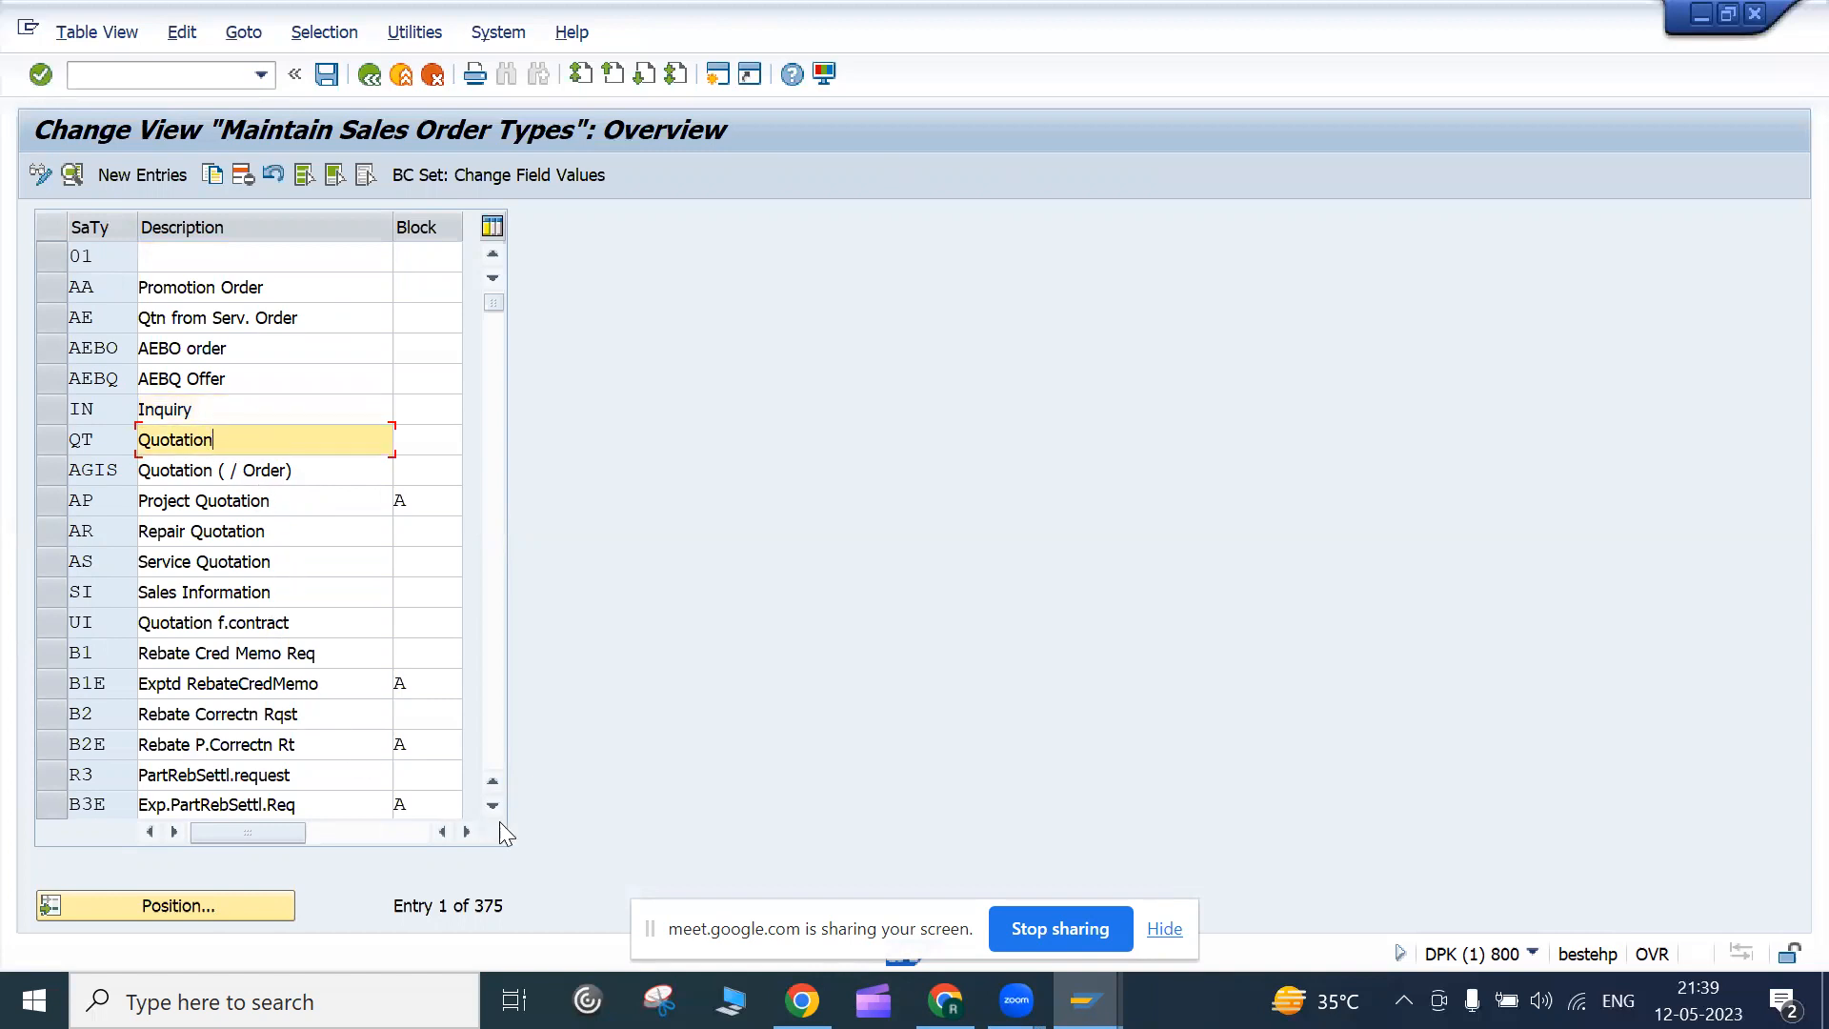
left_click(491, 808)
left_click(491, 808)
left_click(490, 808)
left_click(490, 808)
left_click(489, 810)
left_click(493, 808)
left_click(493, 808)
left_click(492, 808)
left_click(493, 808)
left_click(492, 808)
View the Cash Sale type details and return to the overview
left_click(233, 714)
double_click(233, 711)
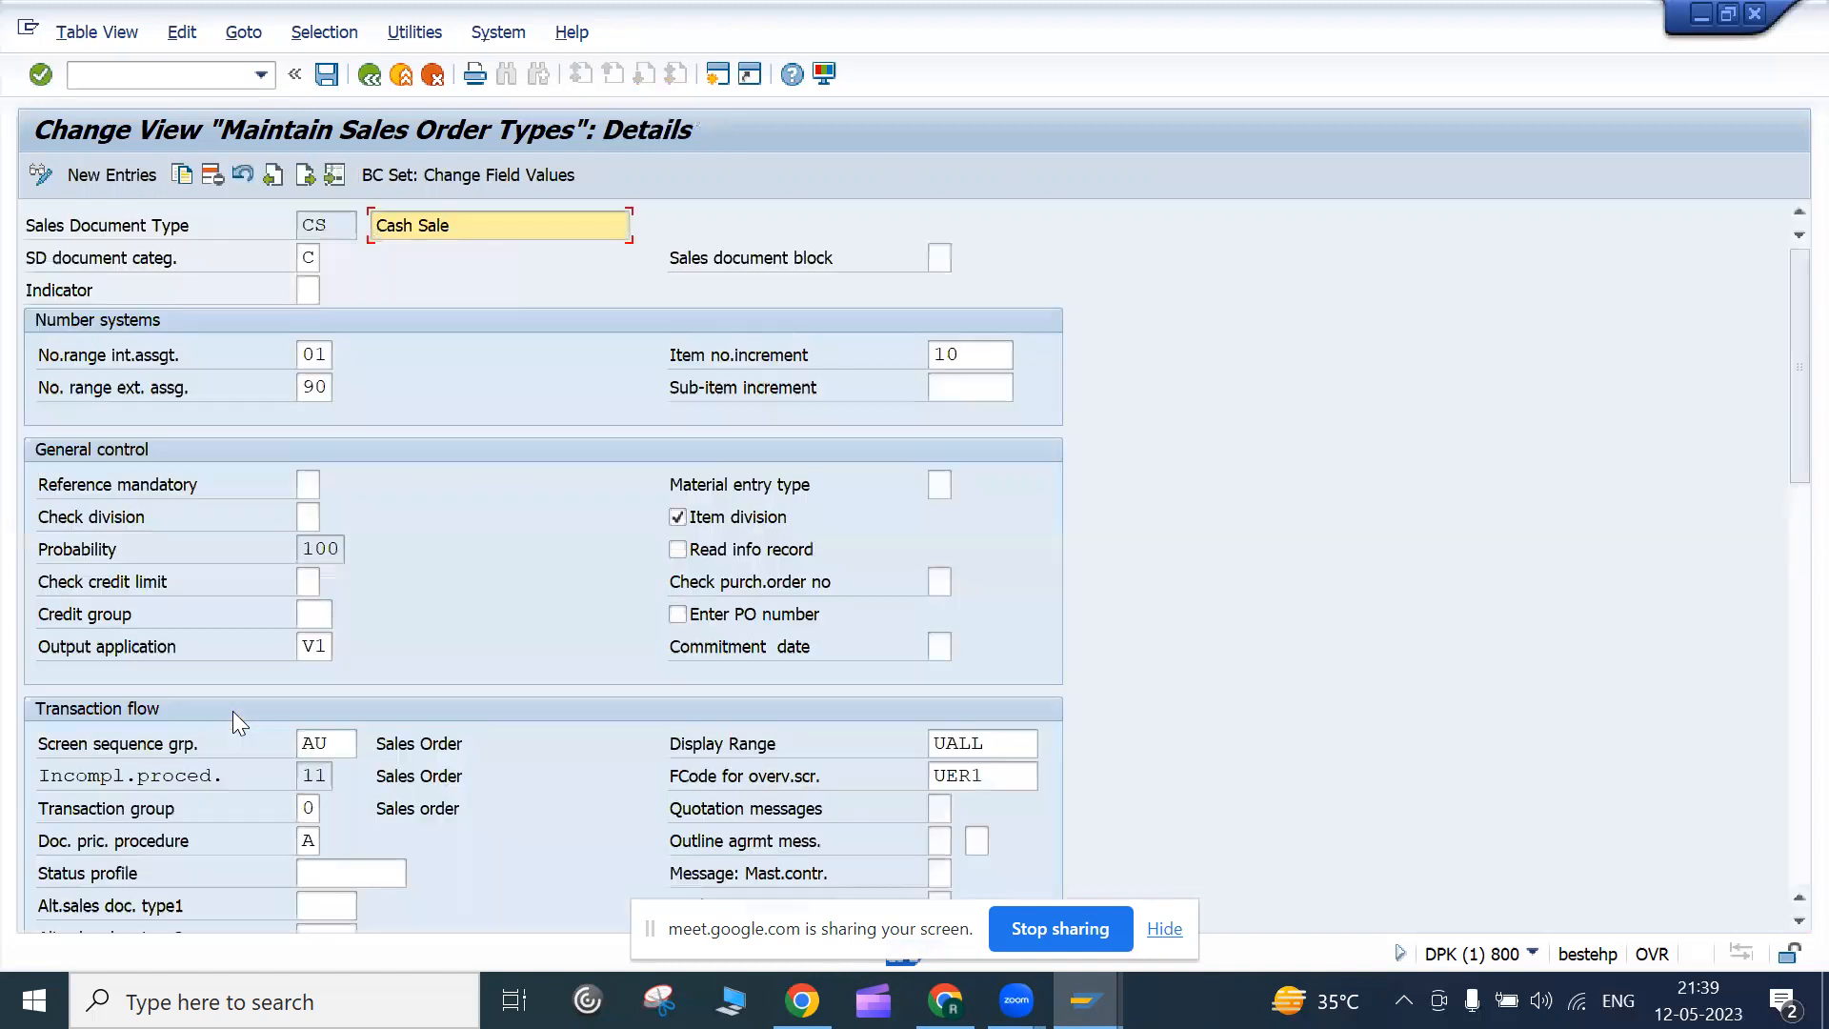
left_click(365, 76)
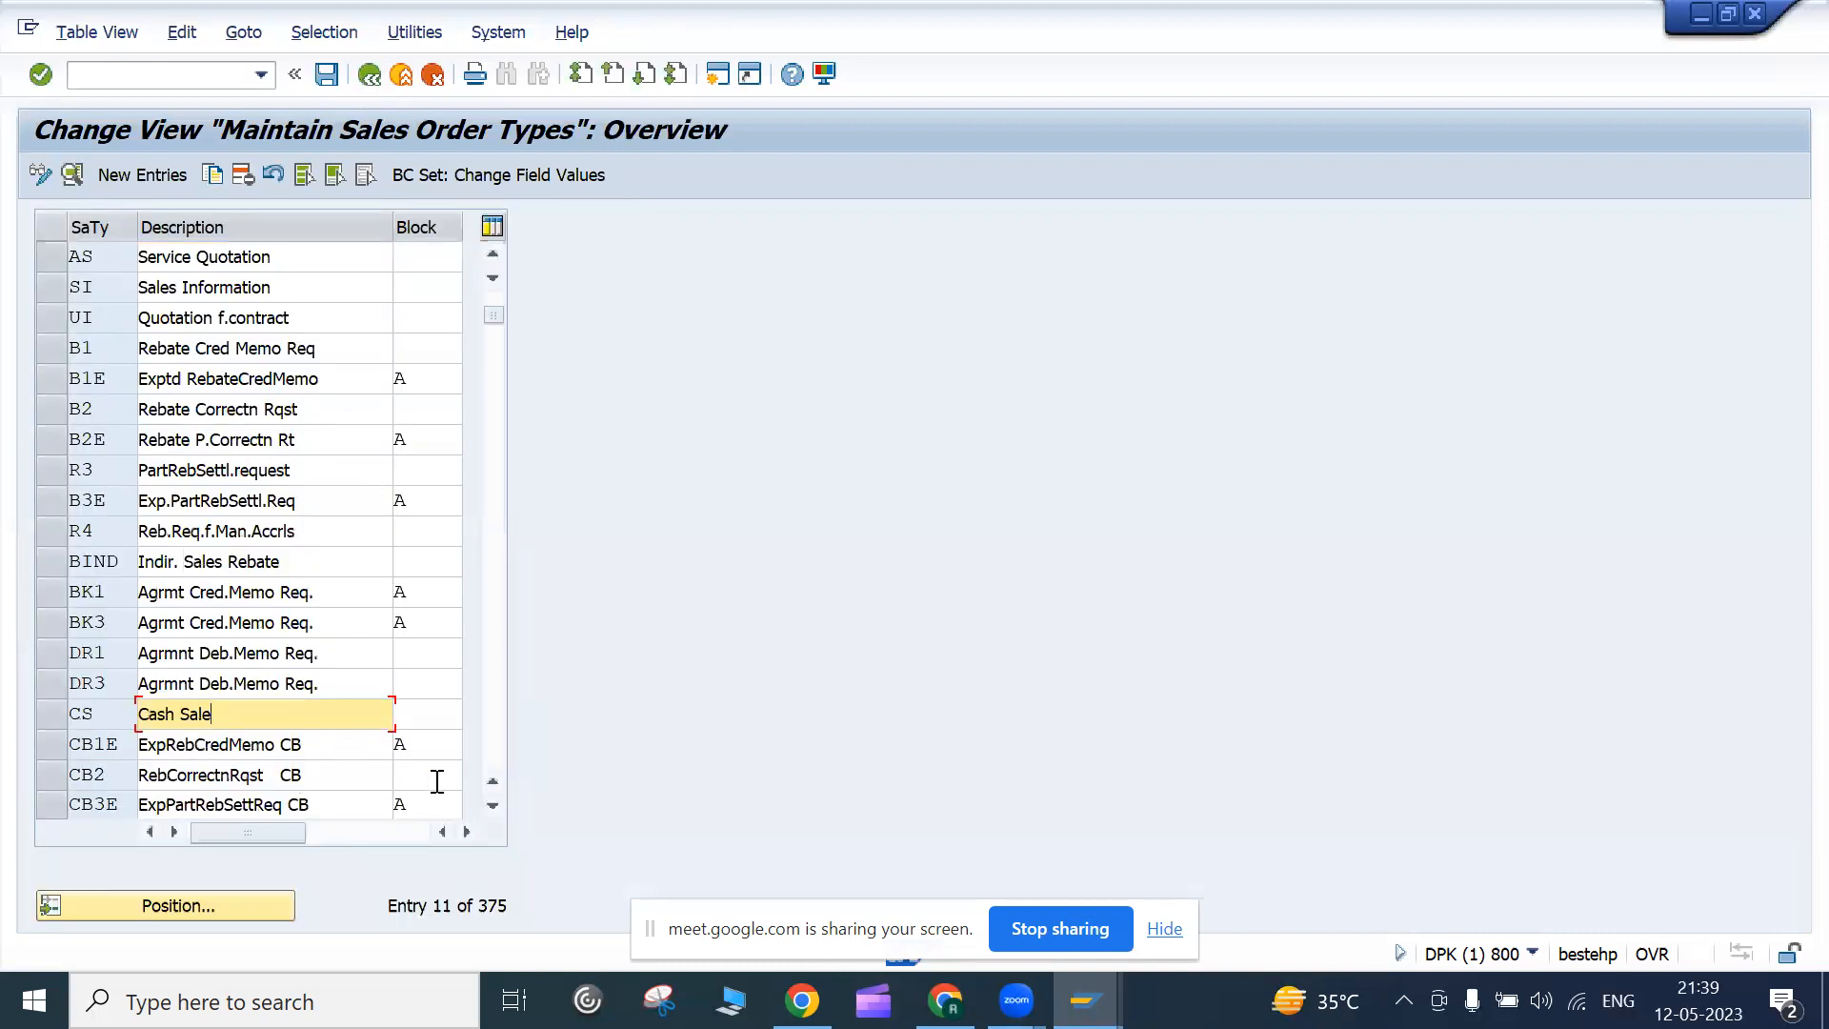
Scroll further through the order types, then bring up the Google Meet call
left_click(492, 807)
left_click(493, 807)
left_click(493, 807)
left_click(492, 807)
left_click(492, 807)
left_click(492, 806)
left_click(492, 806)
left_click(492, 807)
left_click(493, 807)
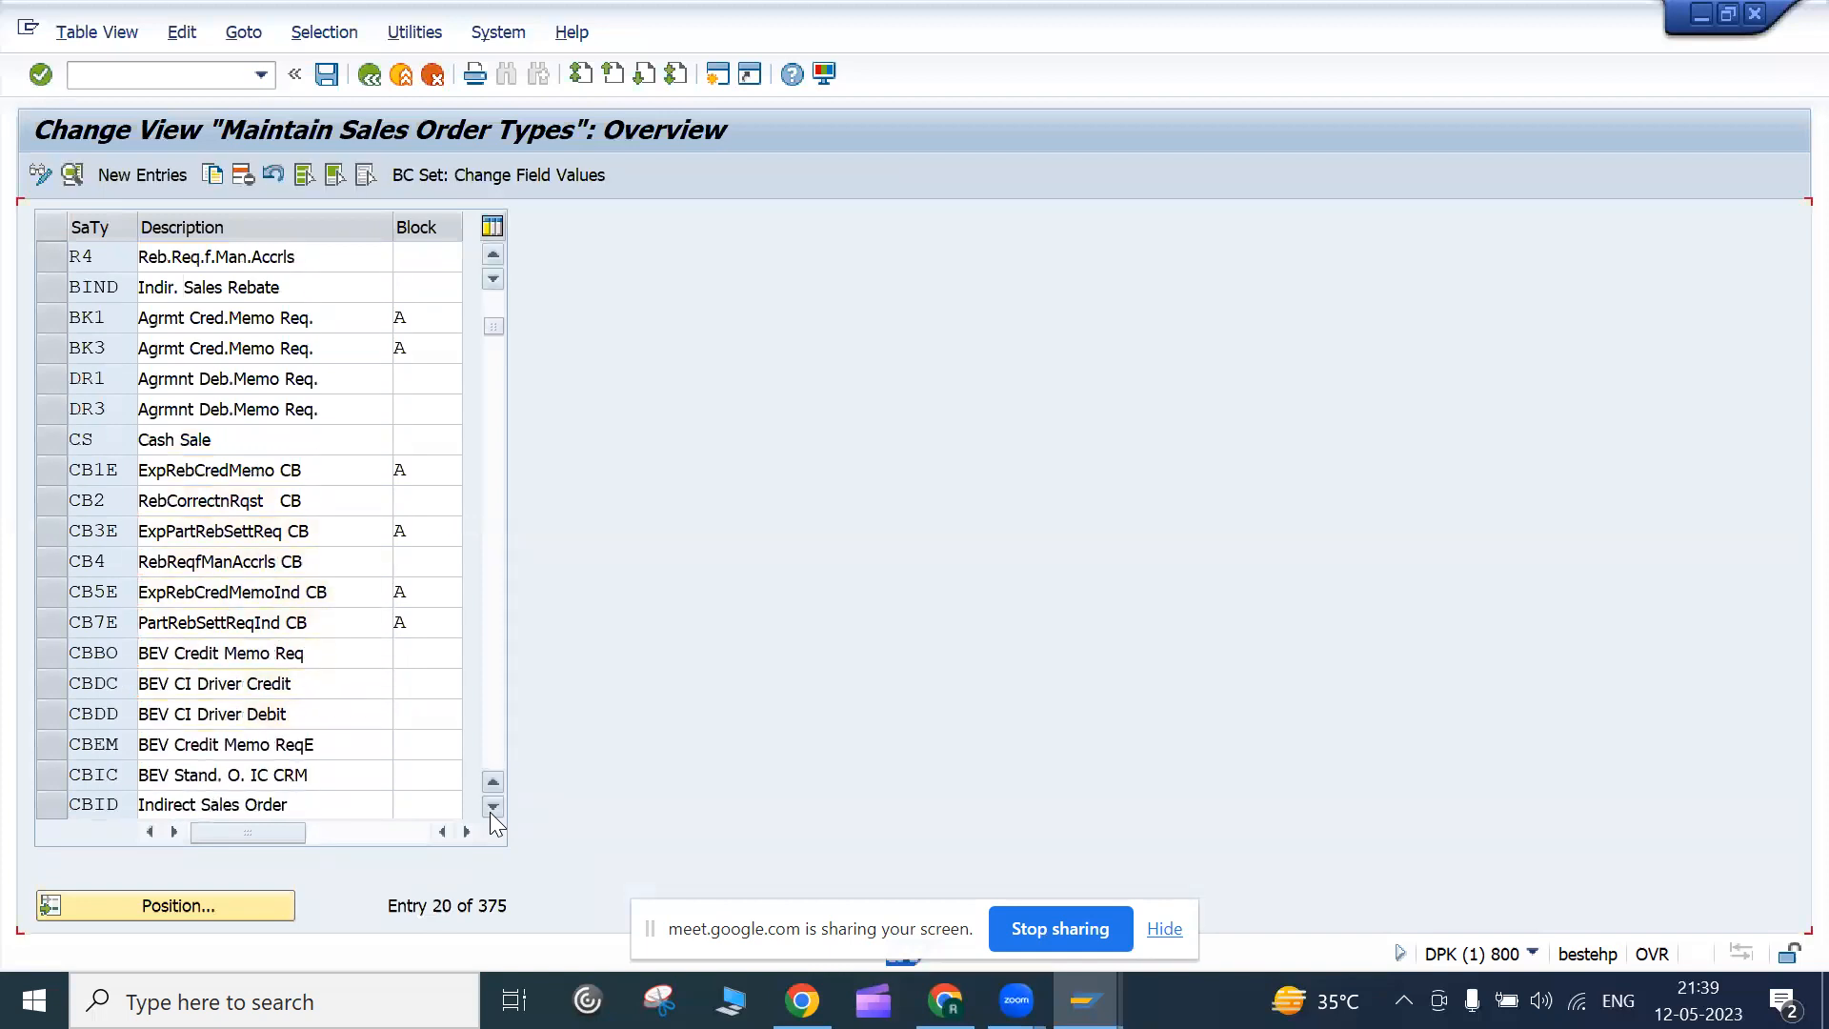
left_click(493, 807)
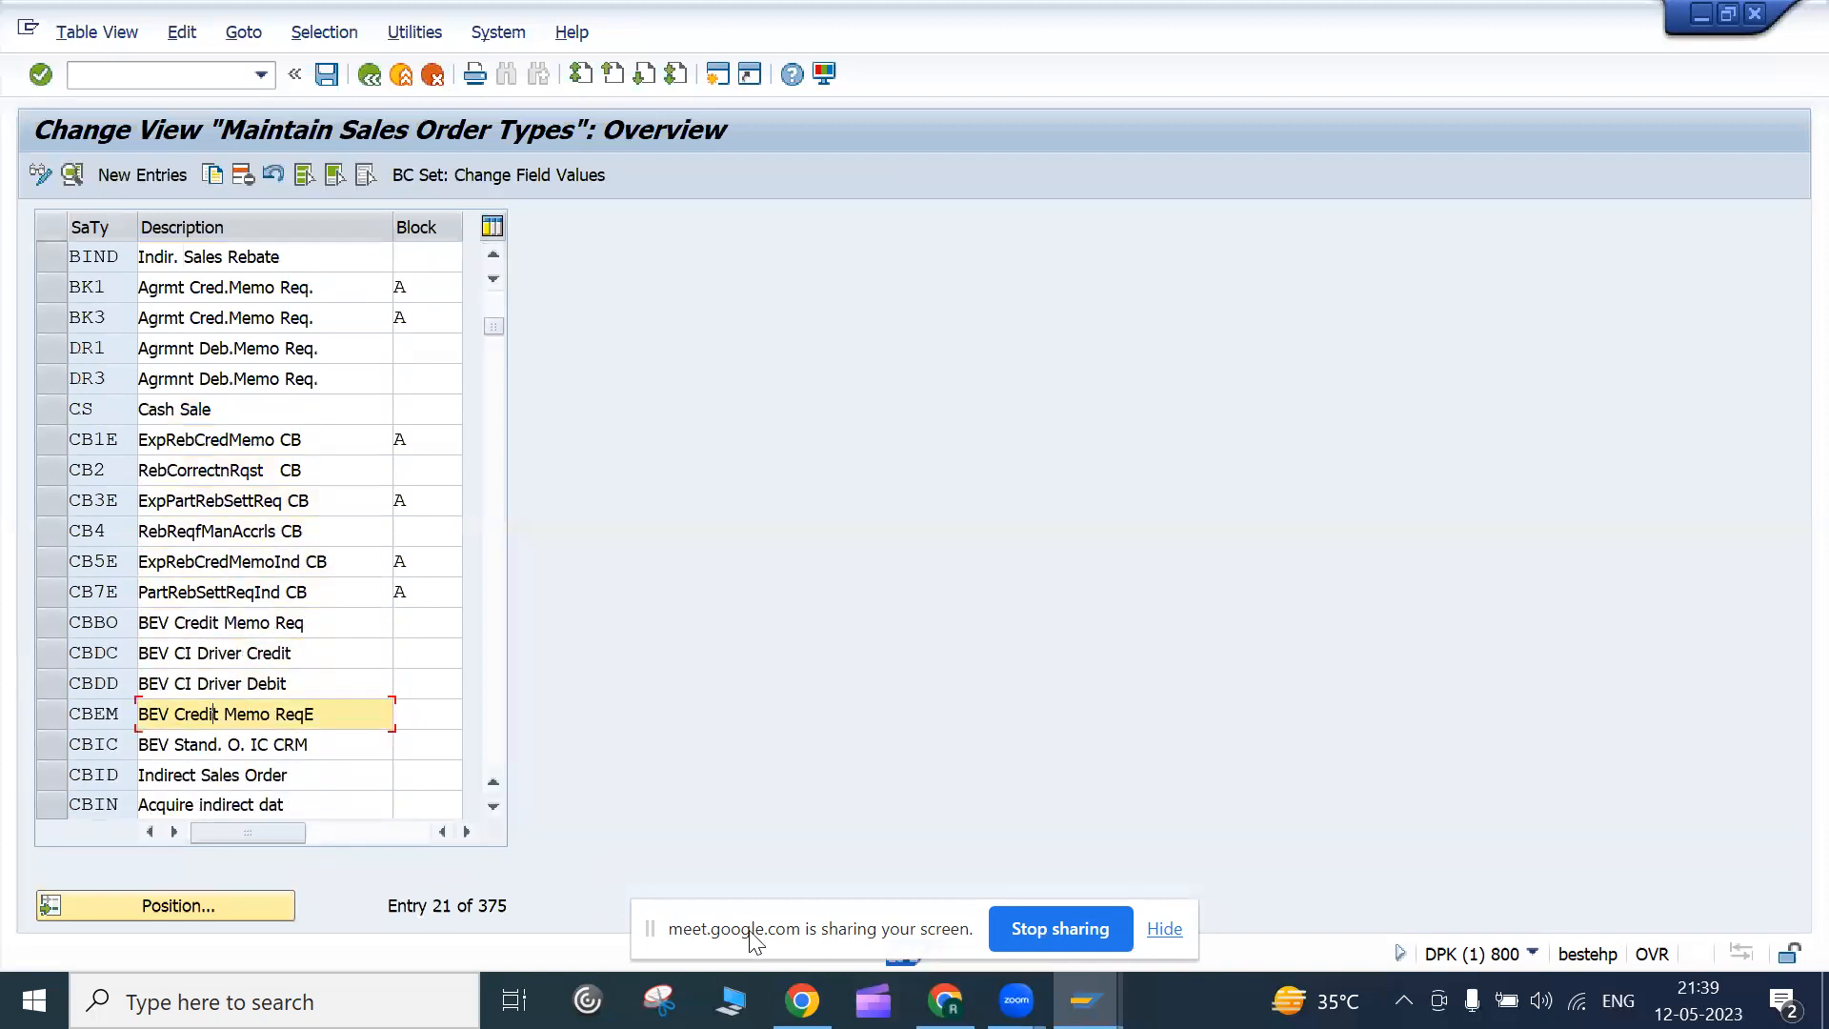
left_click(945, 1002)
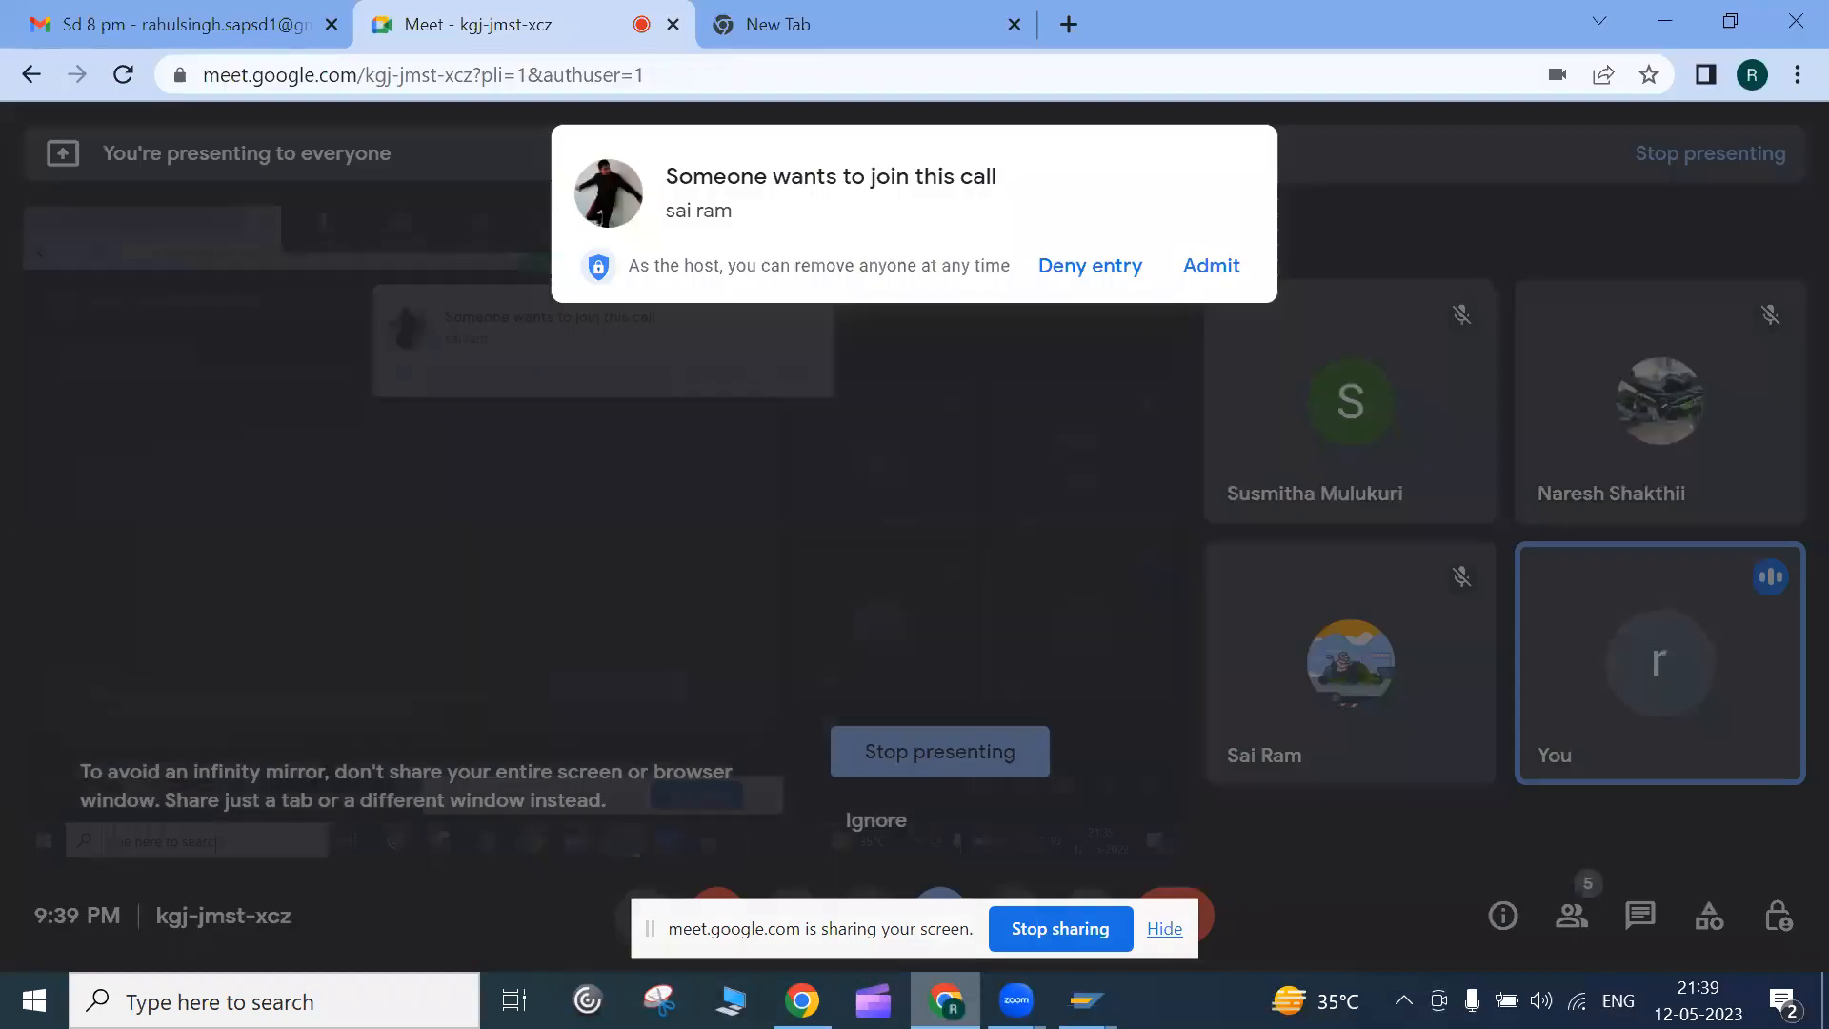
Admit the waiting participant into the Meet call
left_click(1211, 267)
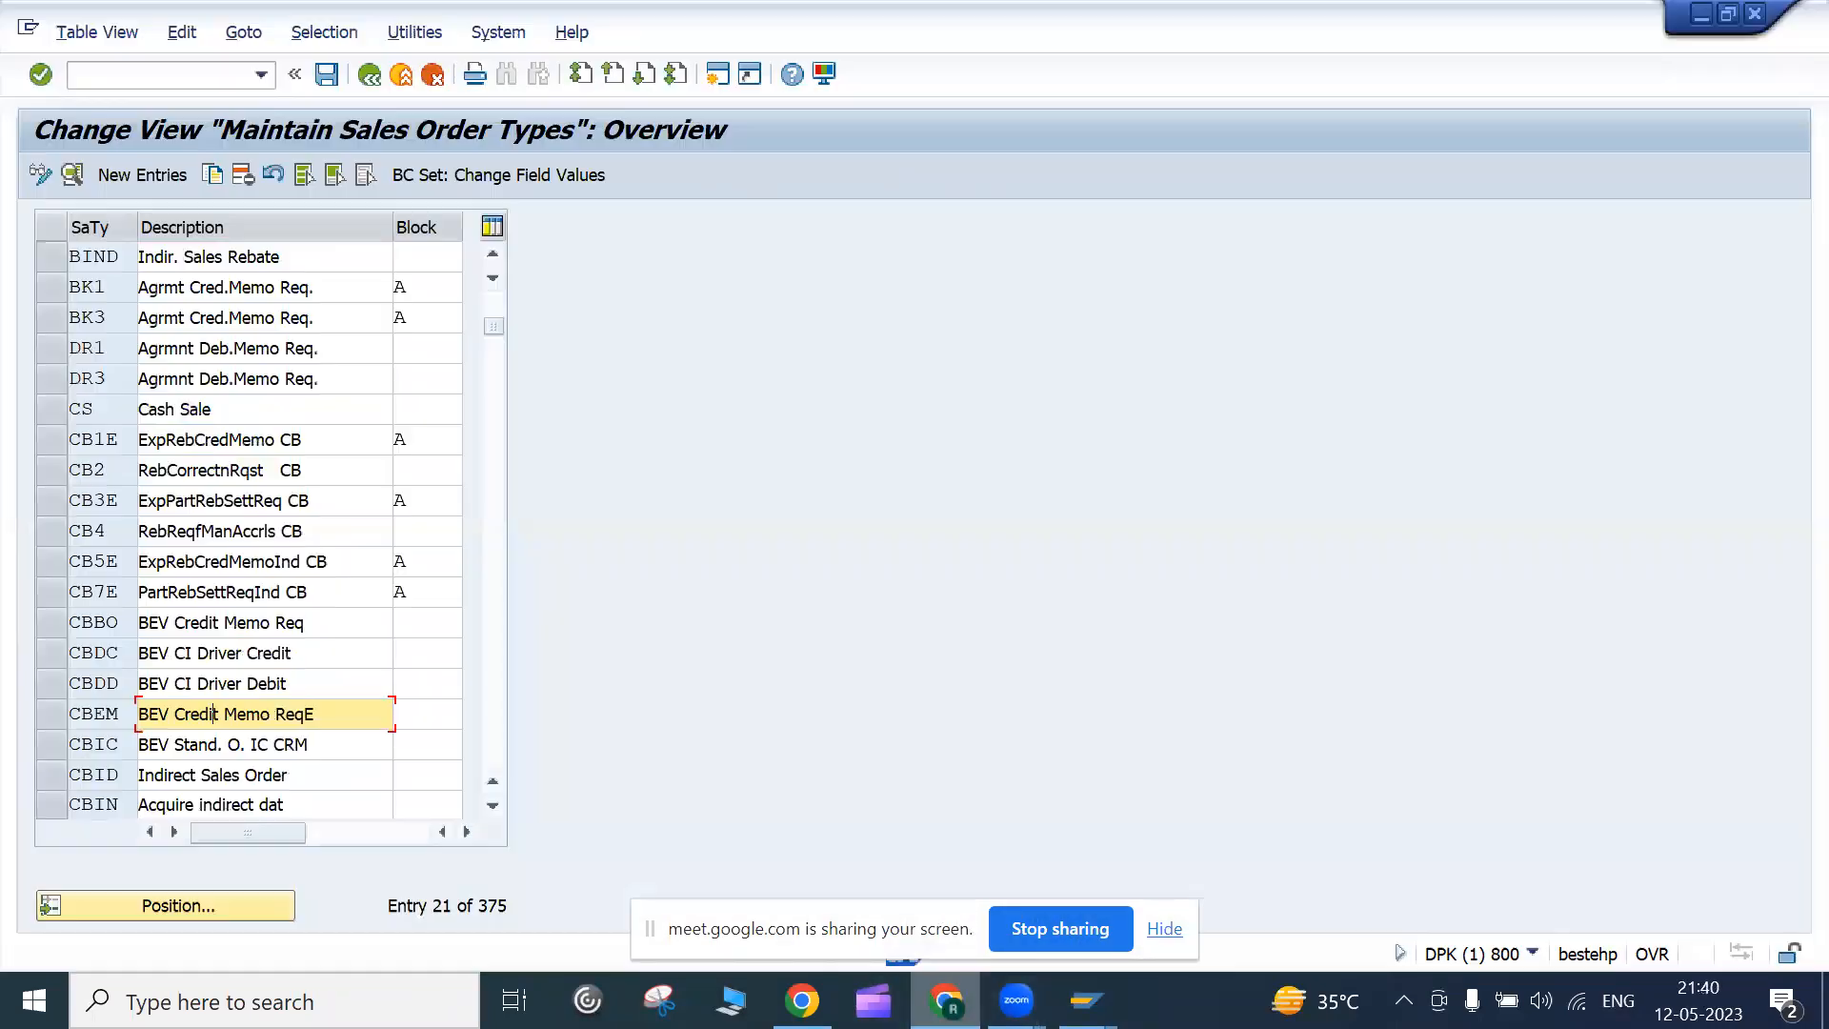
Position the sales order types table on order type OR
left_click(484, 804)
scroll(484, 805, "down", 2)
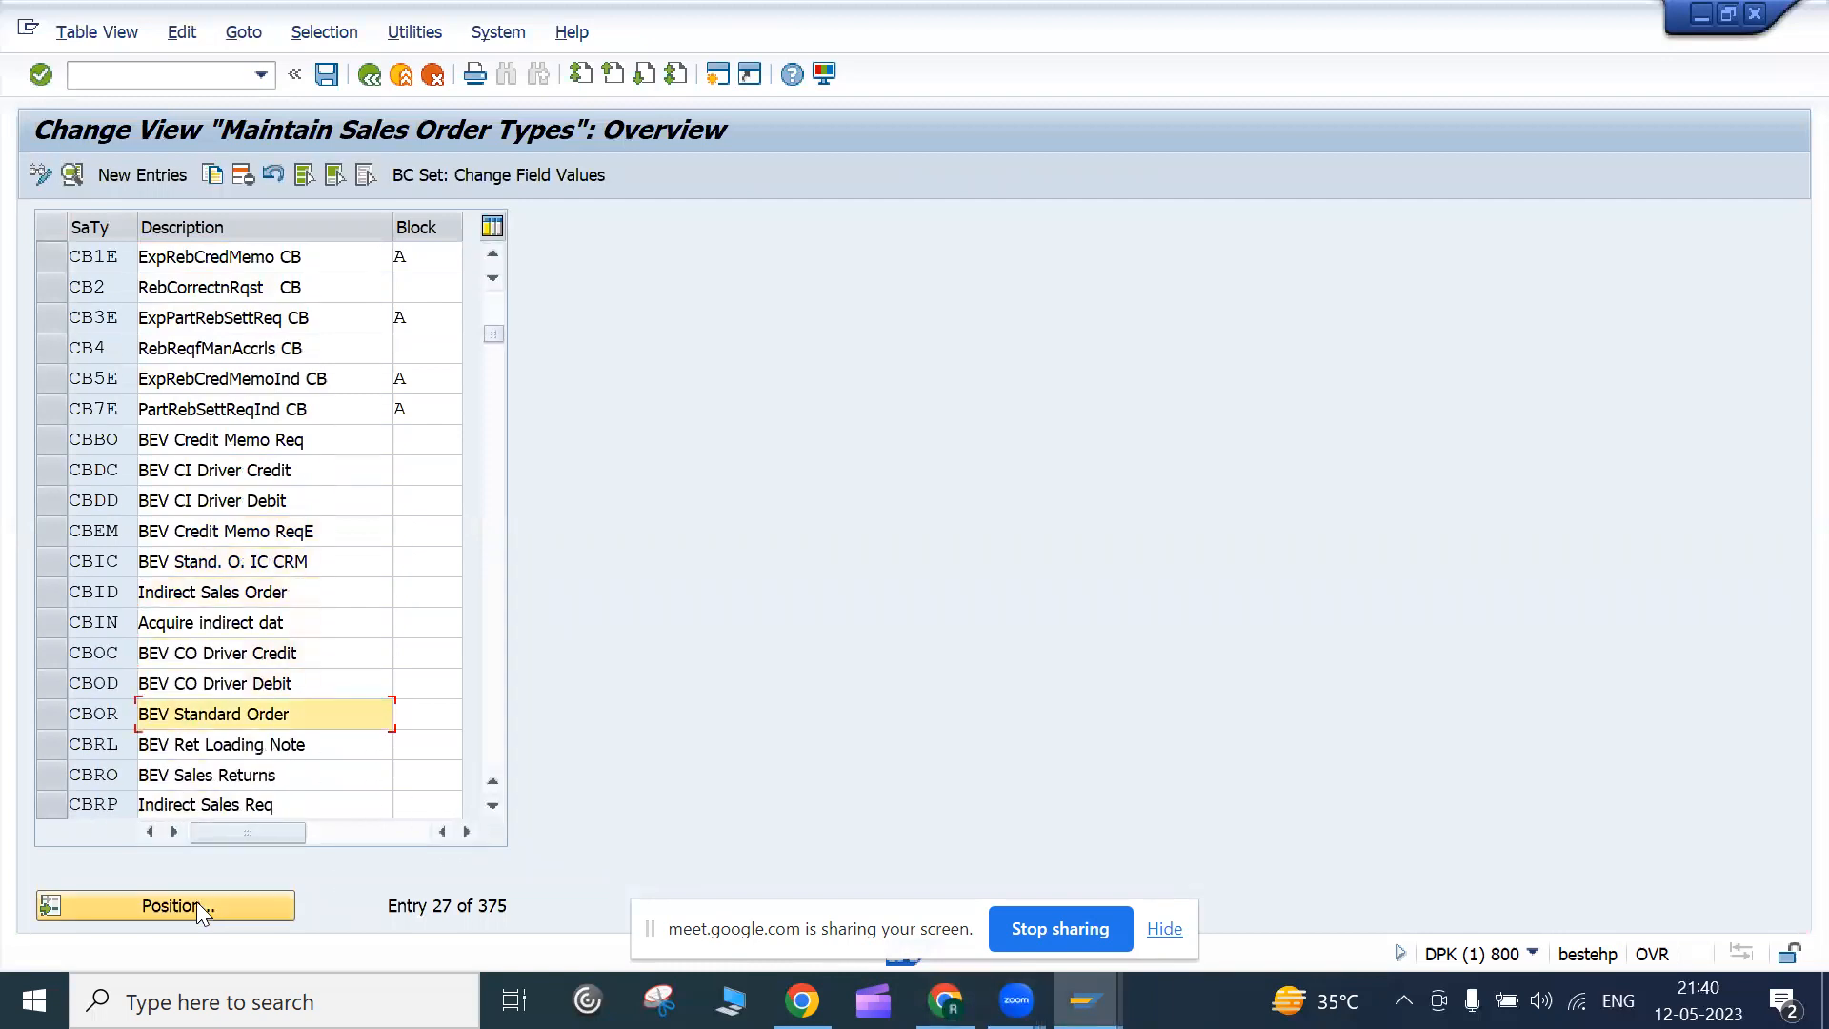
left_click(193, 905)
type("or")
key("BackSpace")
type("r")
key("Return")
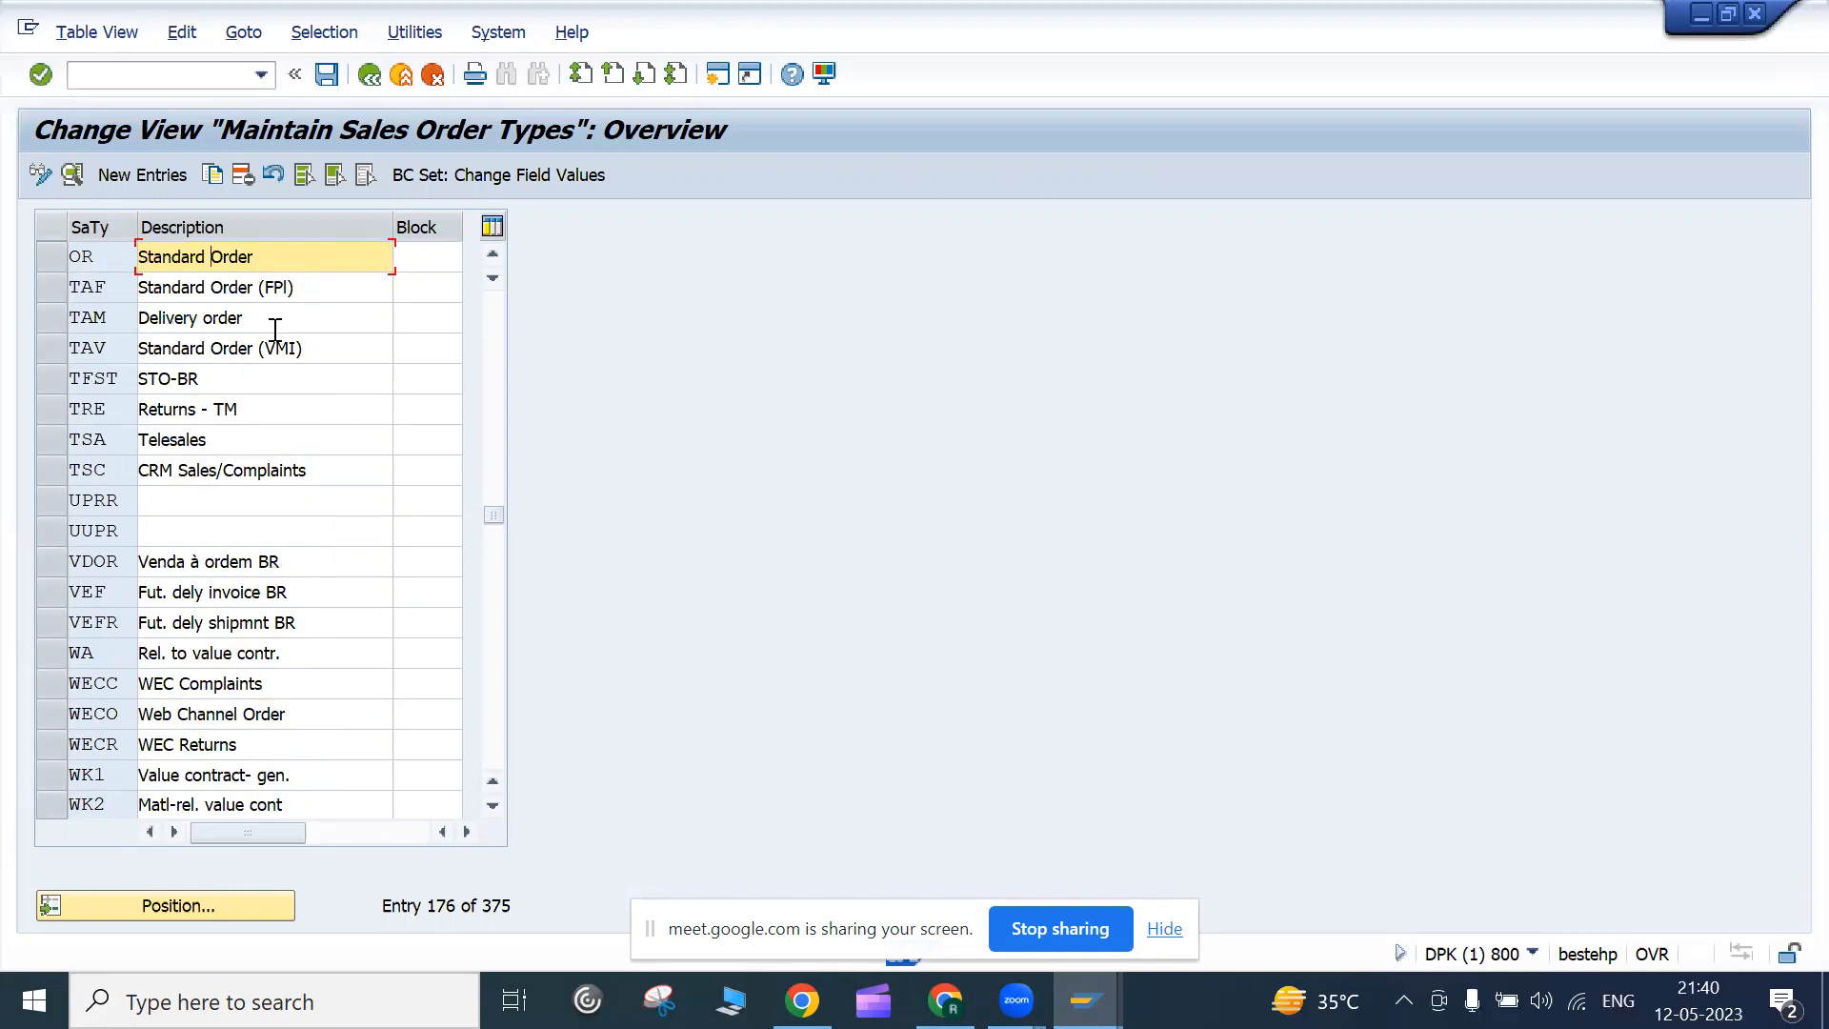
Copy OR as ZOR1 'Standard Order 1', including its copying-control entries
left_click(53, 256)
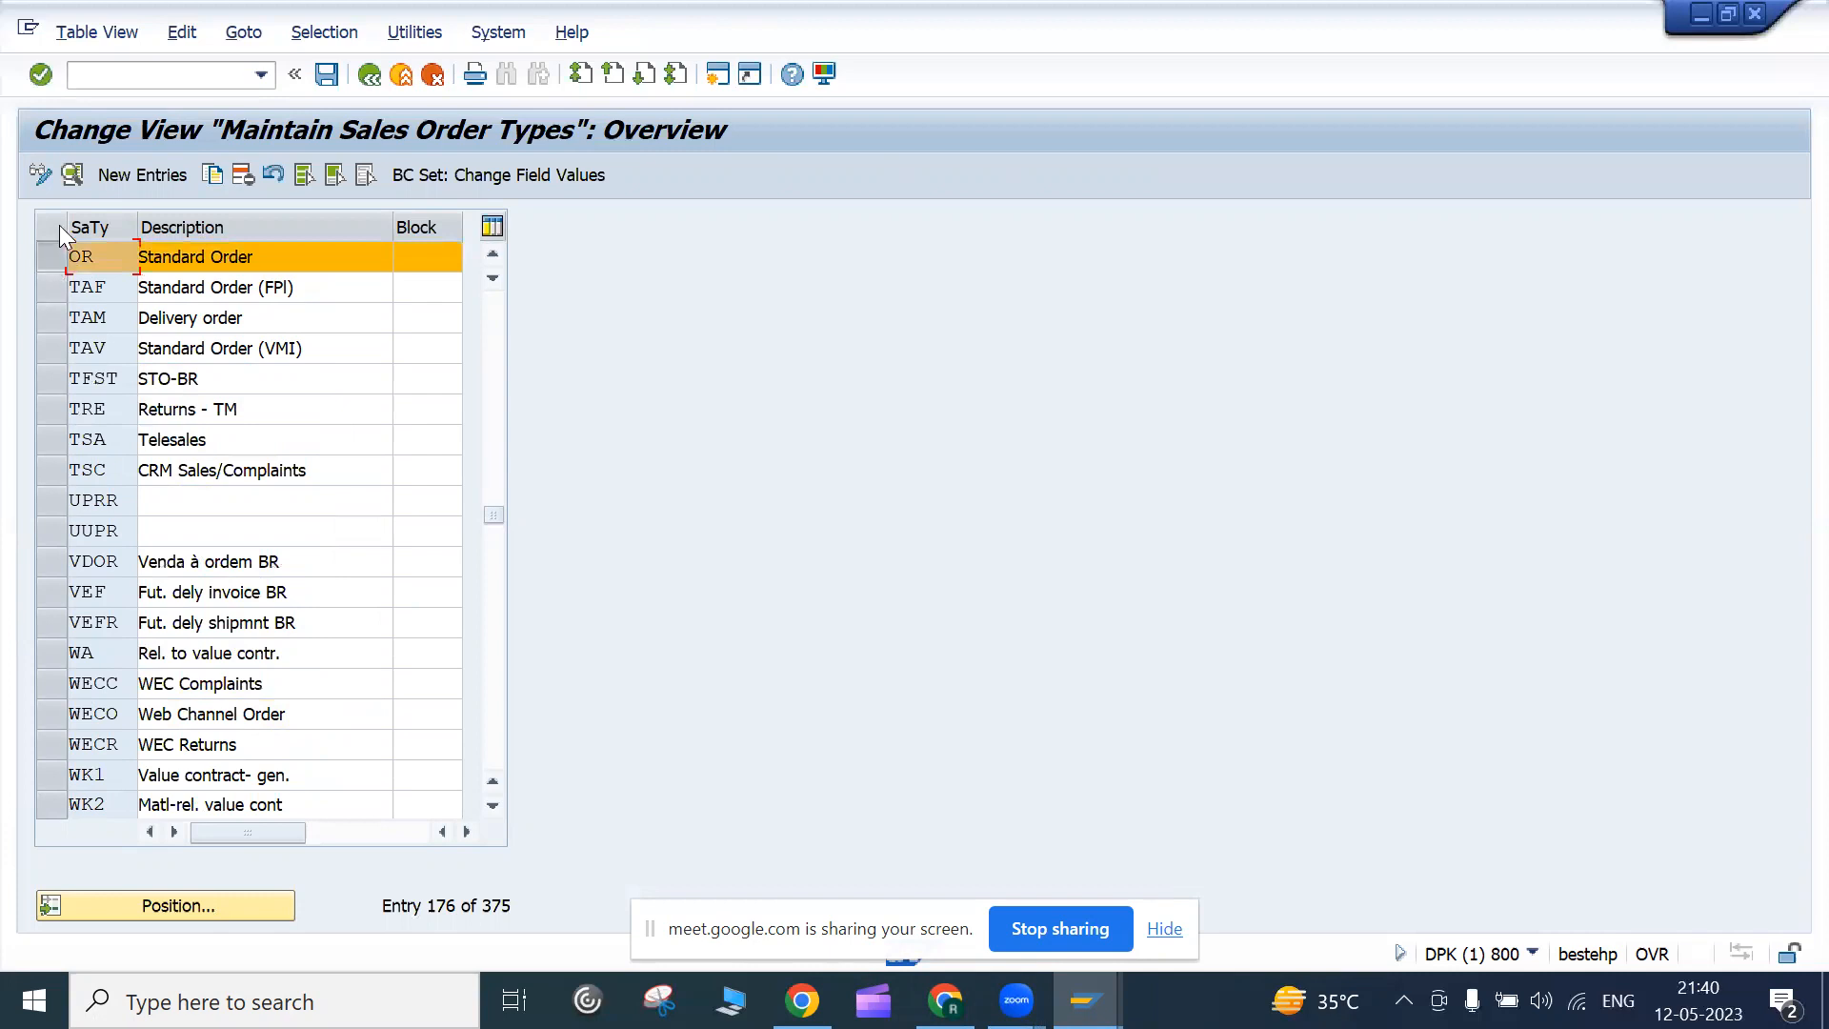
left_click(212, 175)
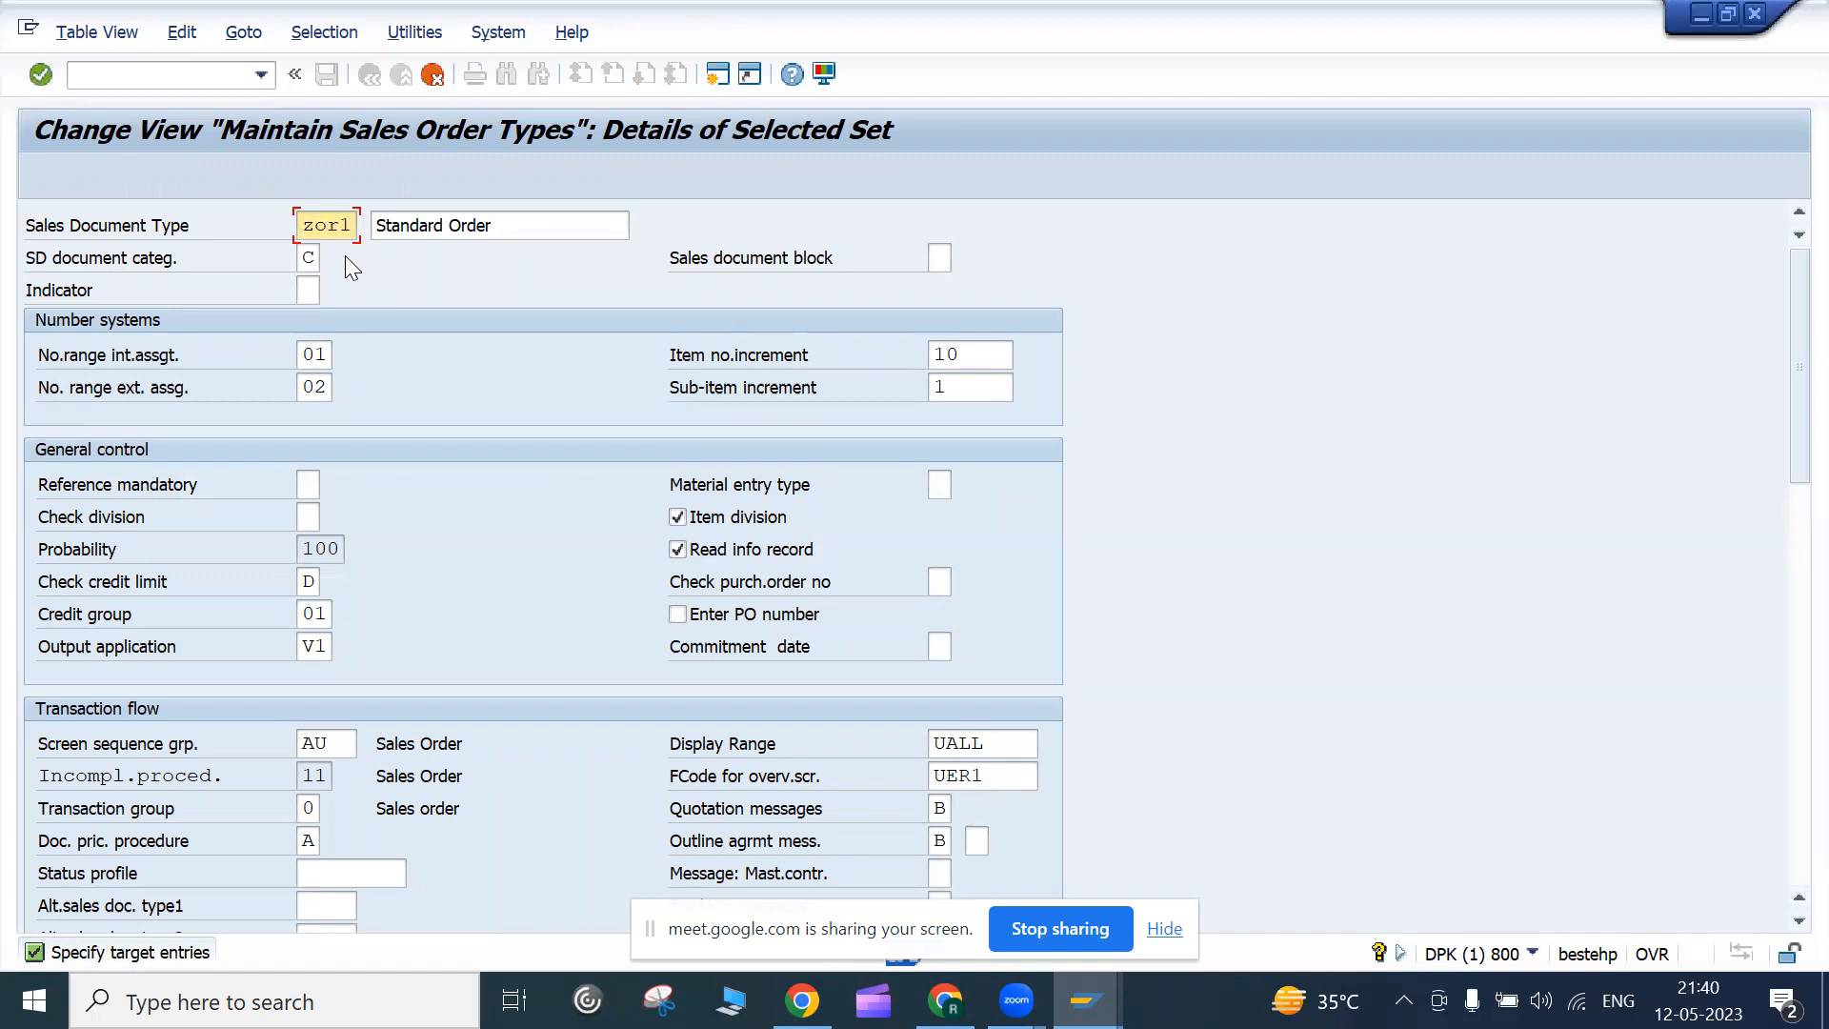
key("Tab")
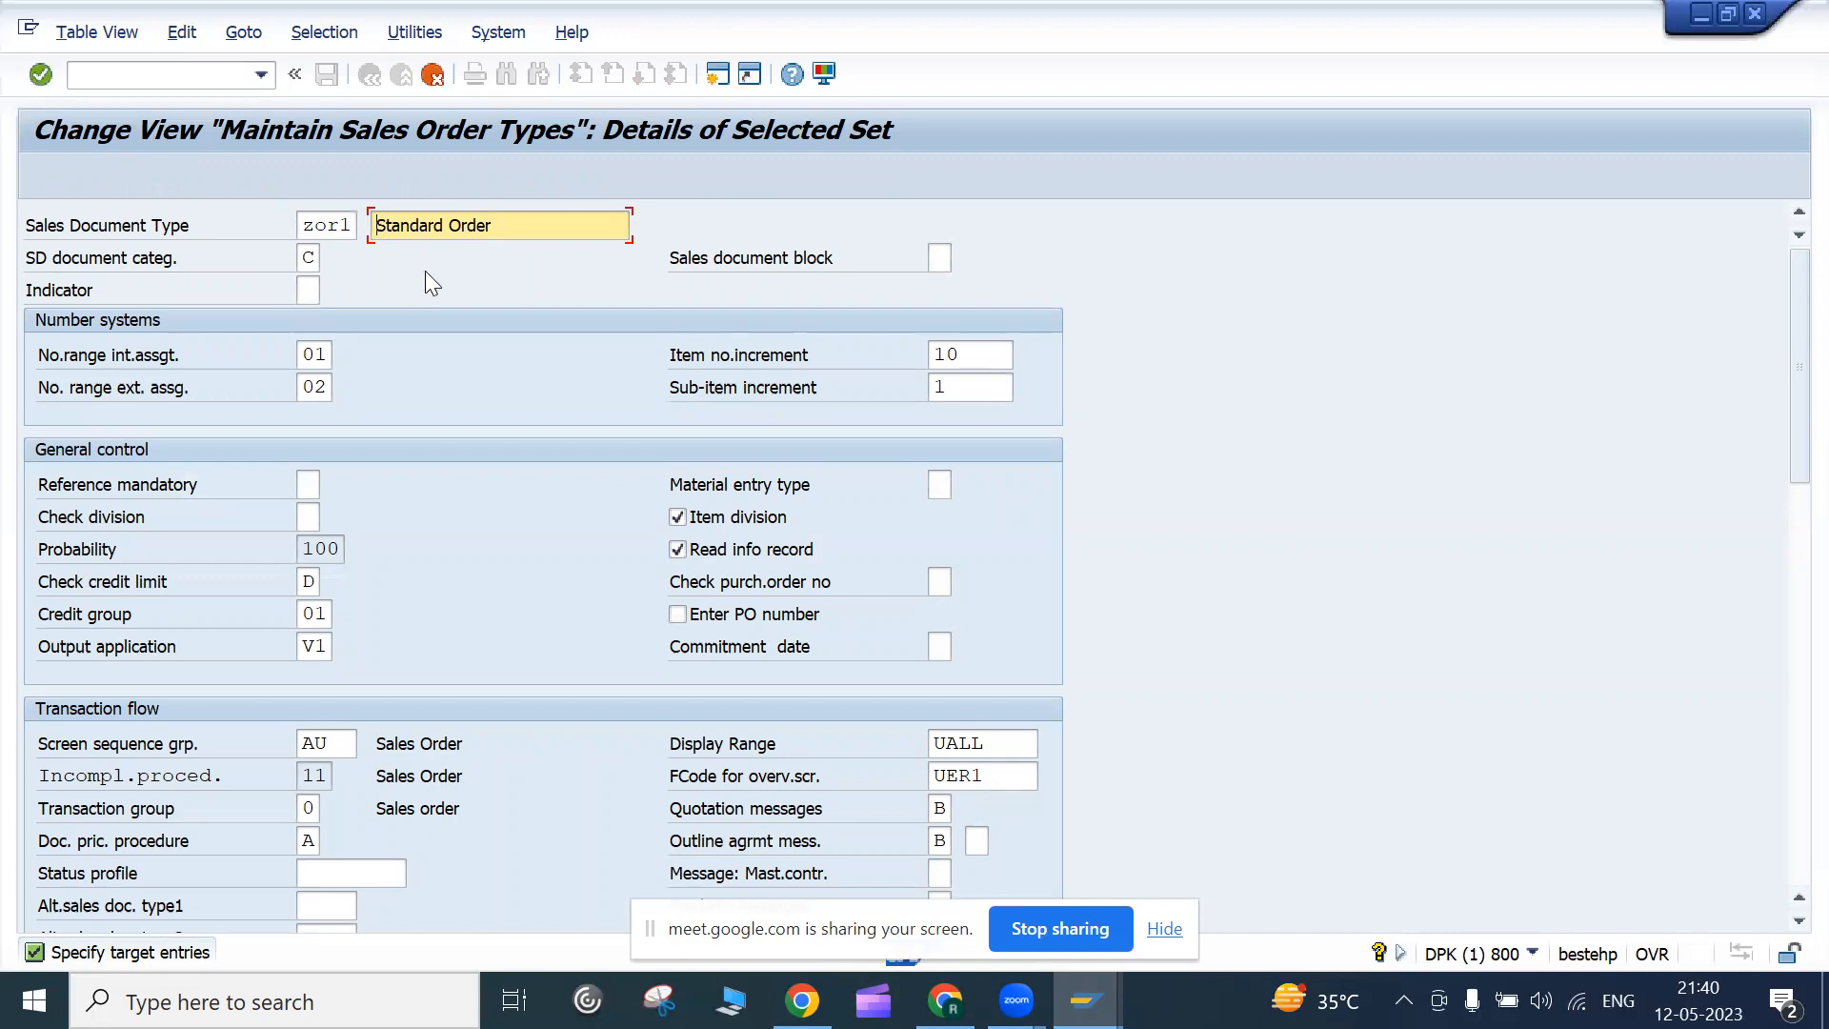
type("1")
key("Return")
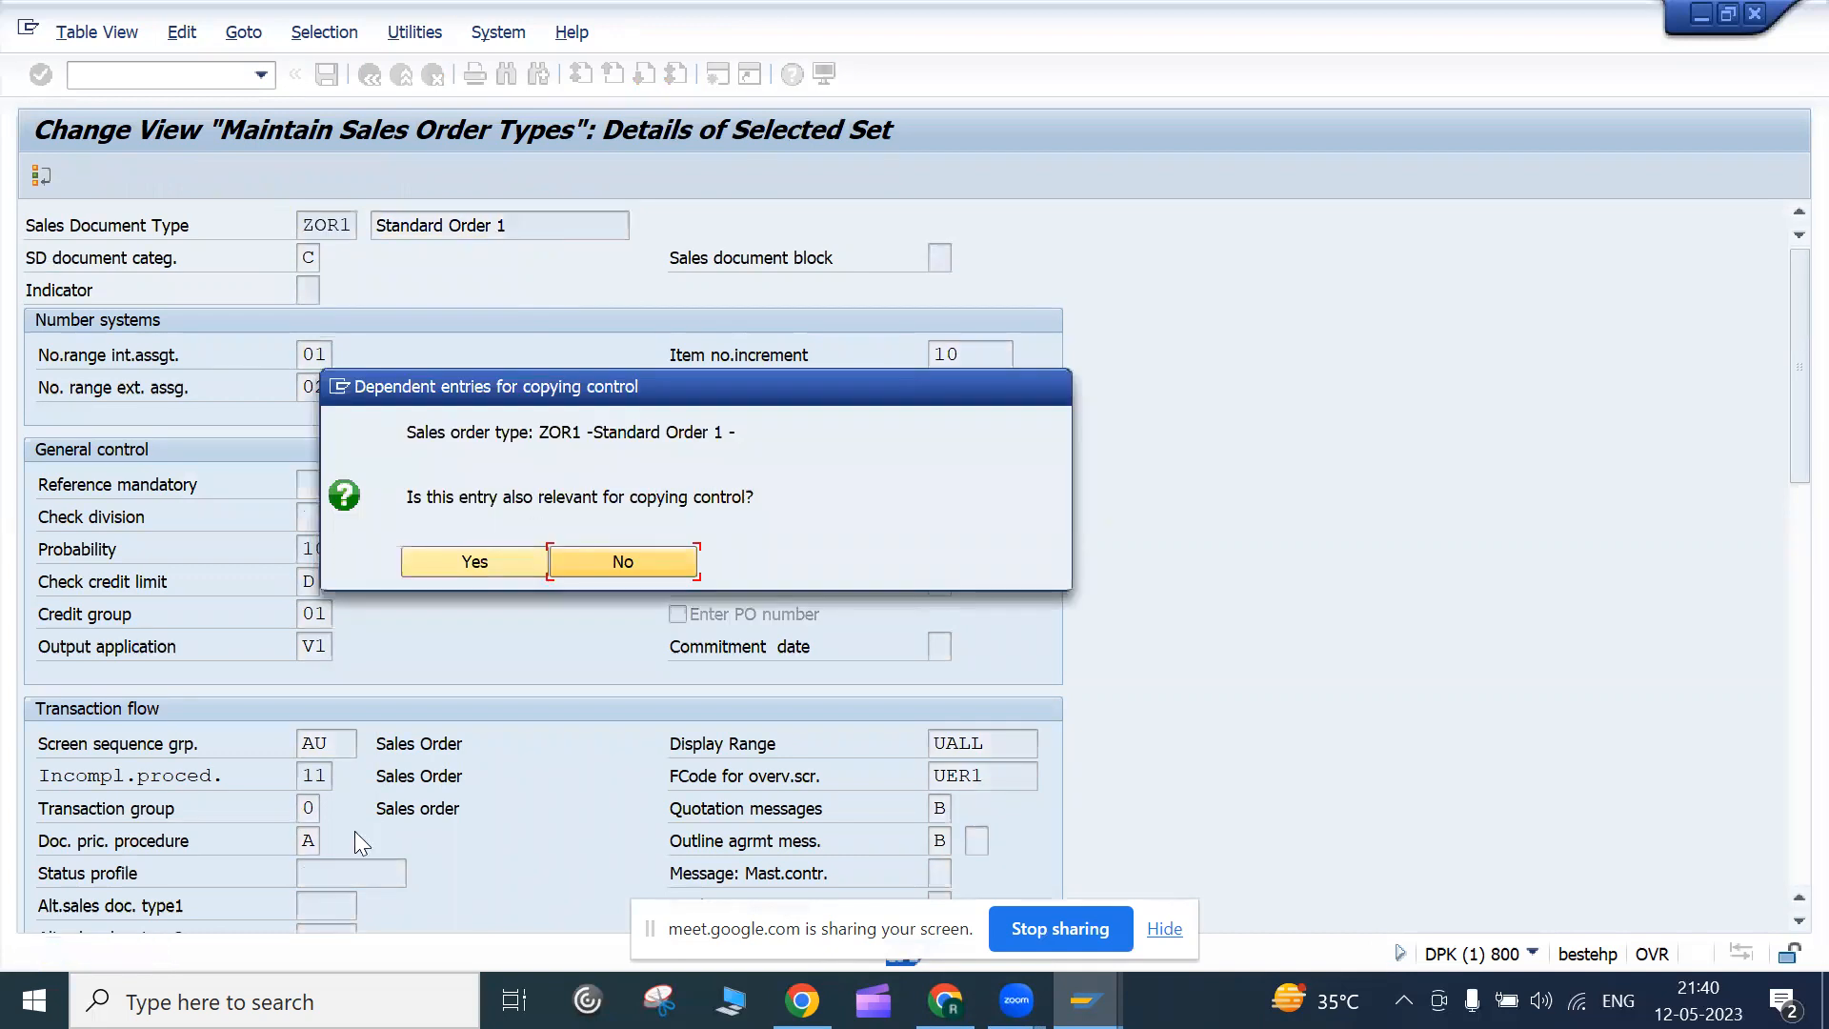
left_click(463, 560)
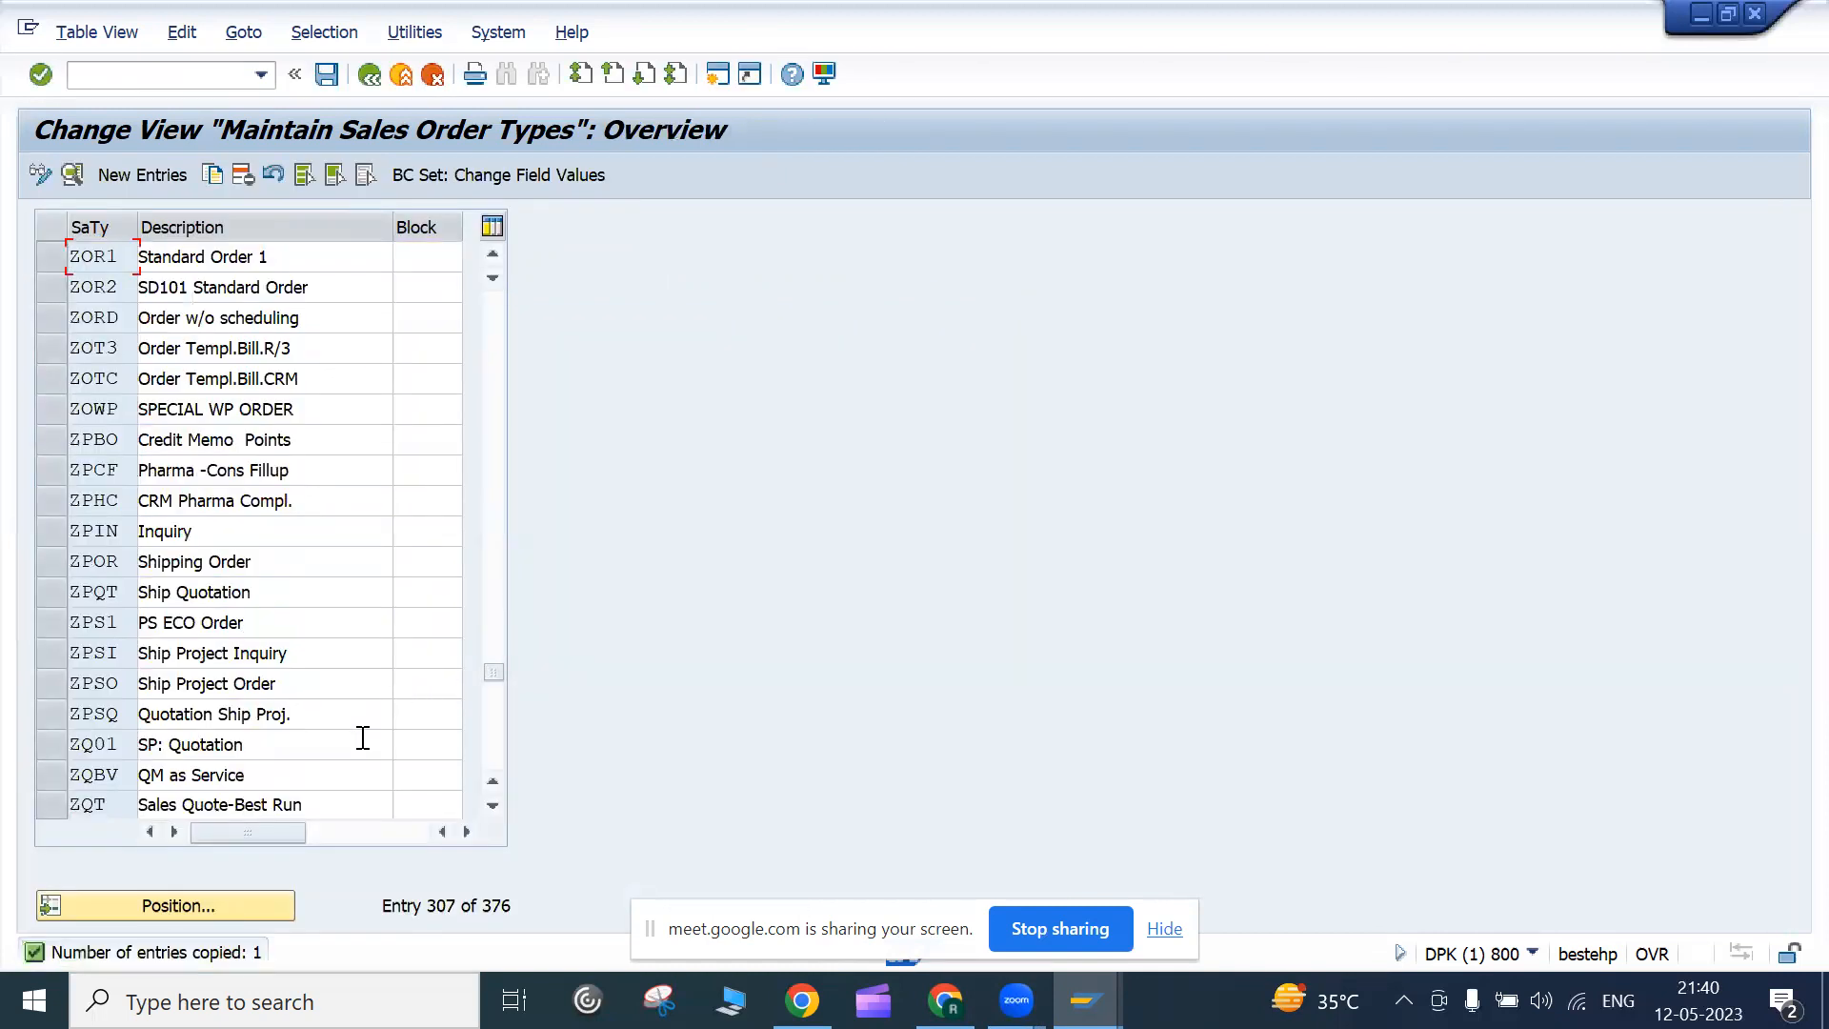
left_click_drag(497, 675, 503, 743)
scroll(286, 690, "up", 10)
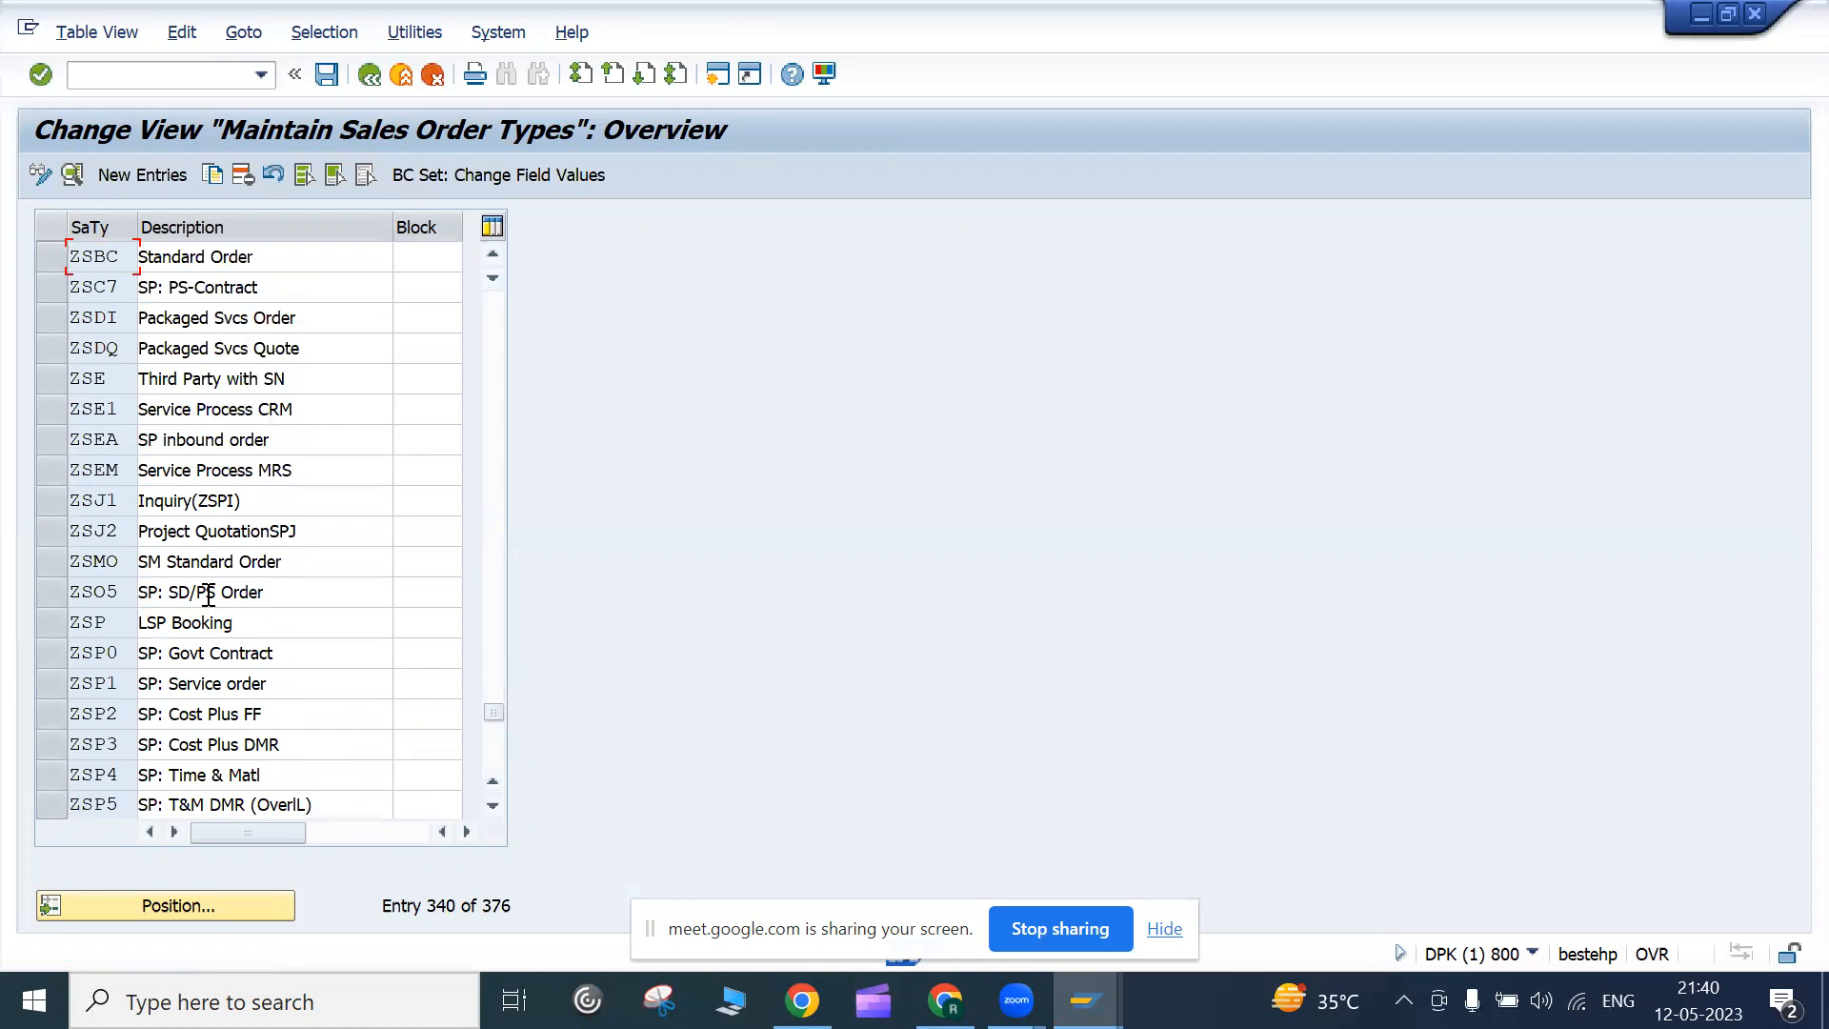
scroll(176, 639, "up", 20)
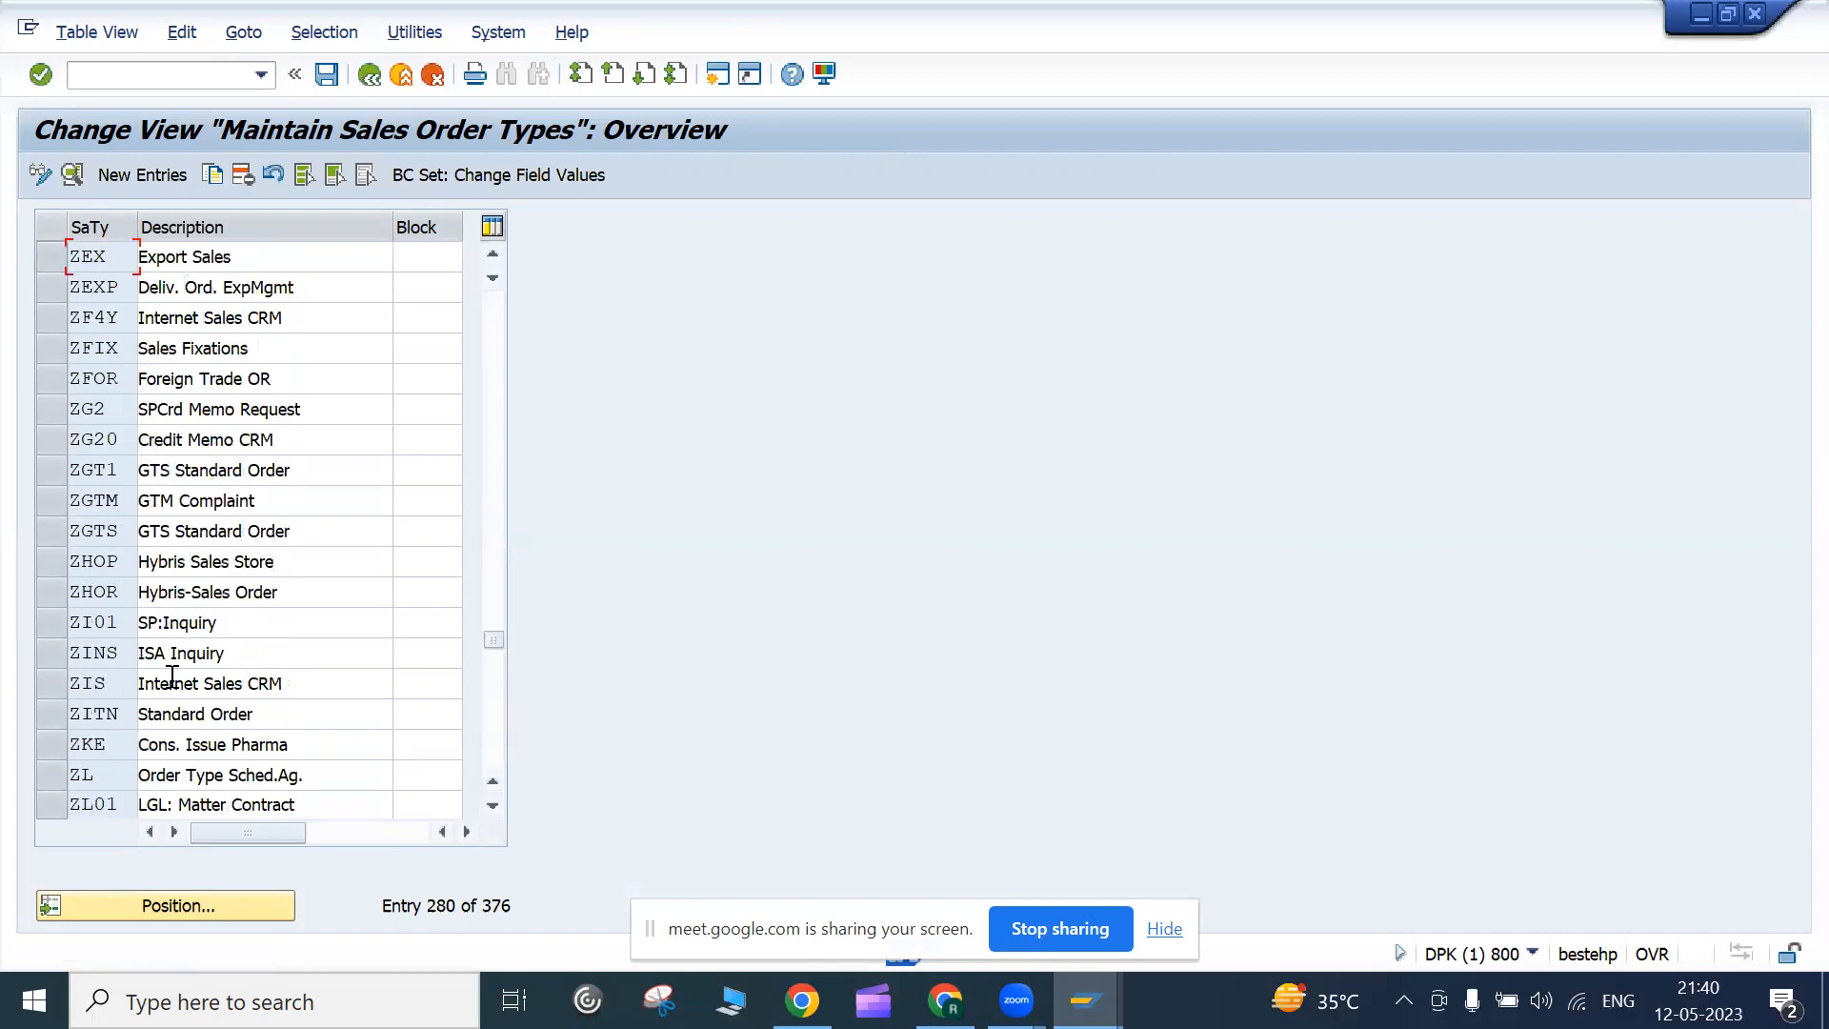
scroll(174, 674, "down", 10)
left_click(191, 913)
type("z")
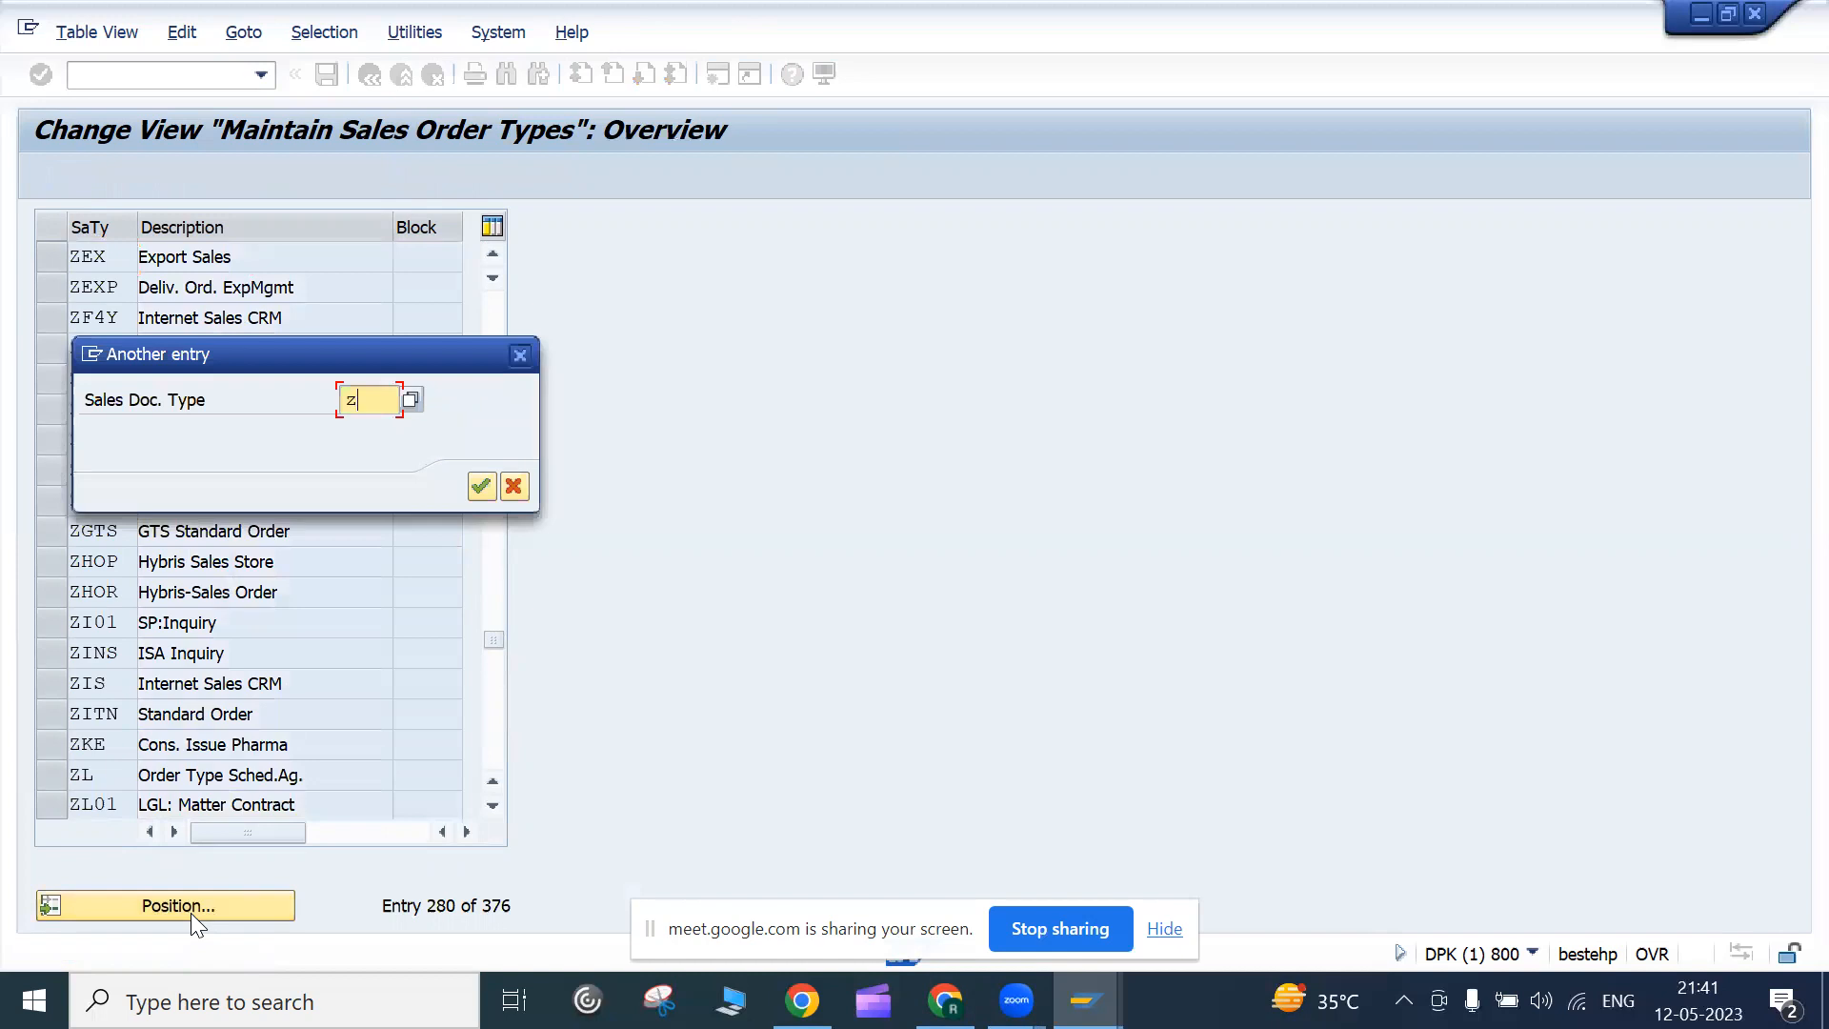
type("or")
key("Return")
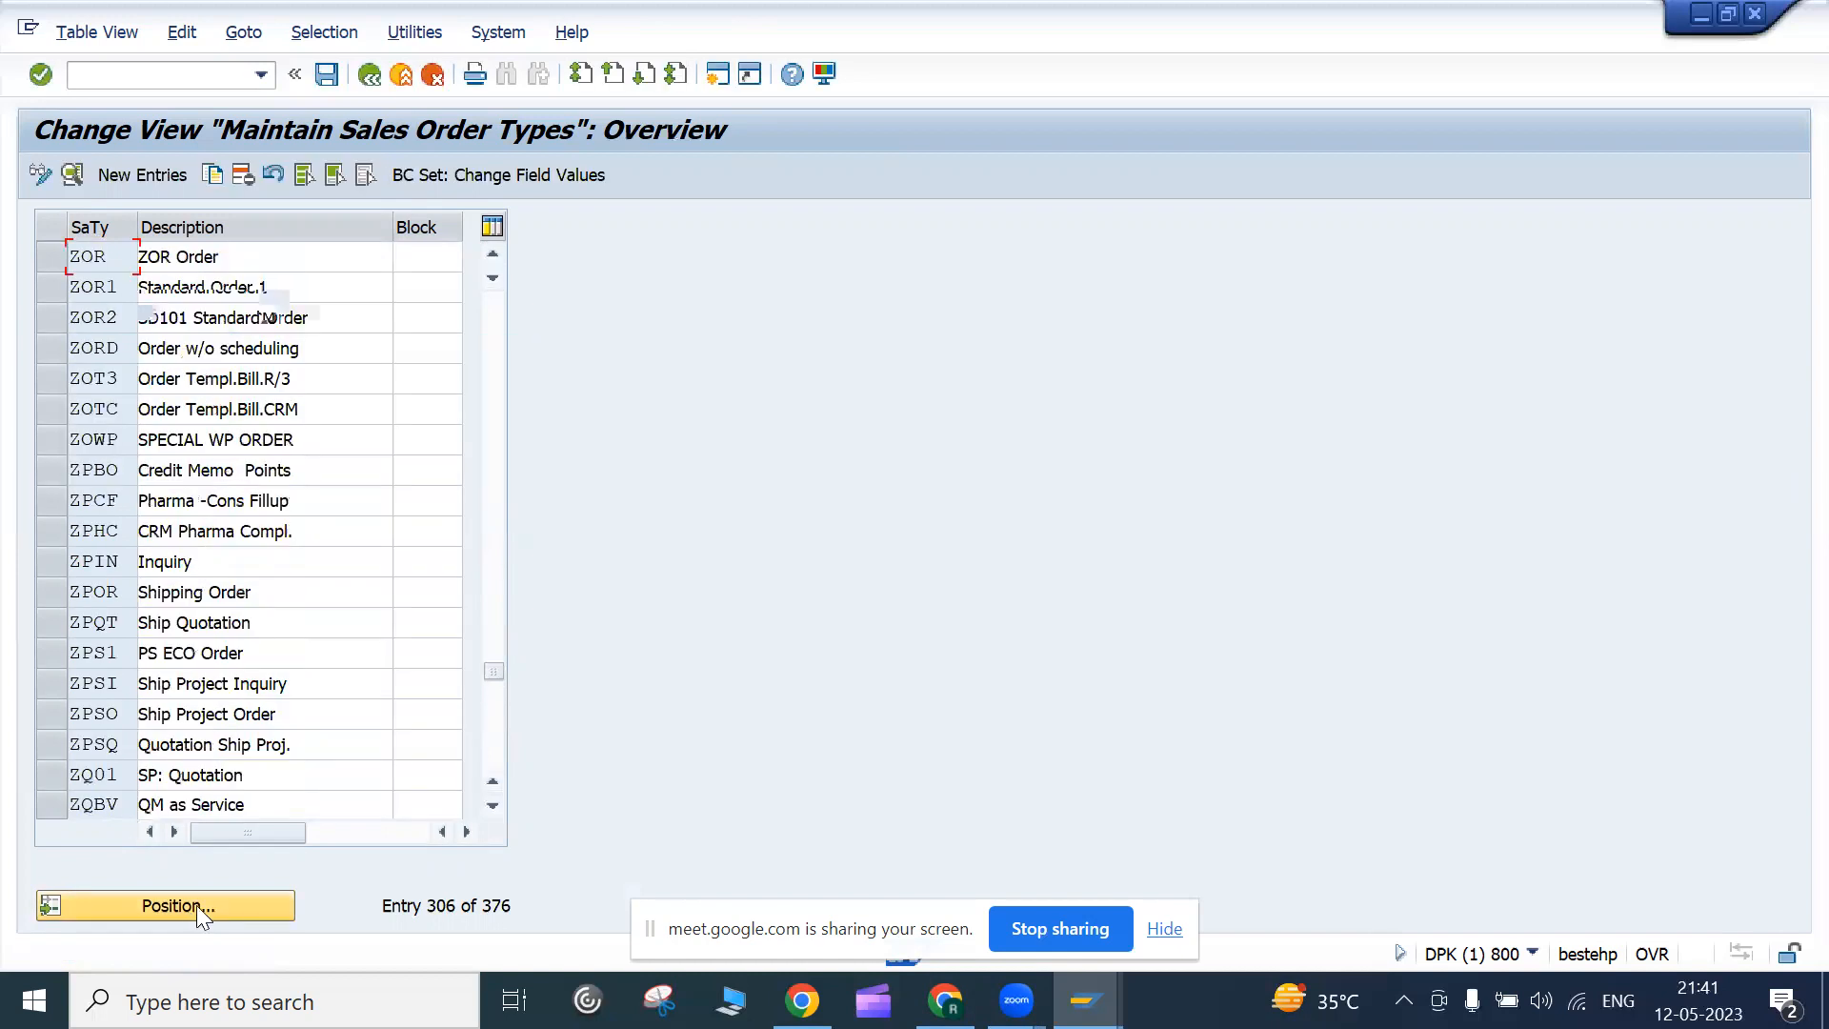
left_click(269, 290)
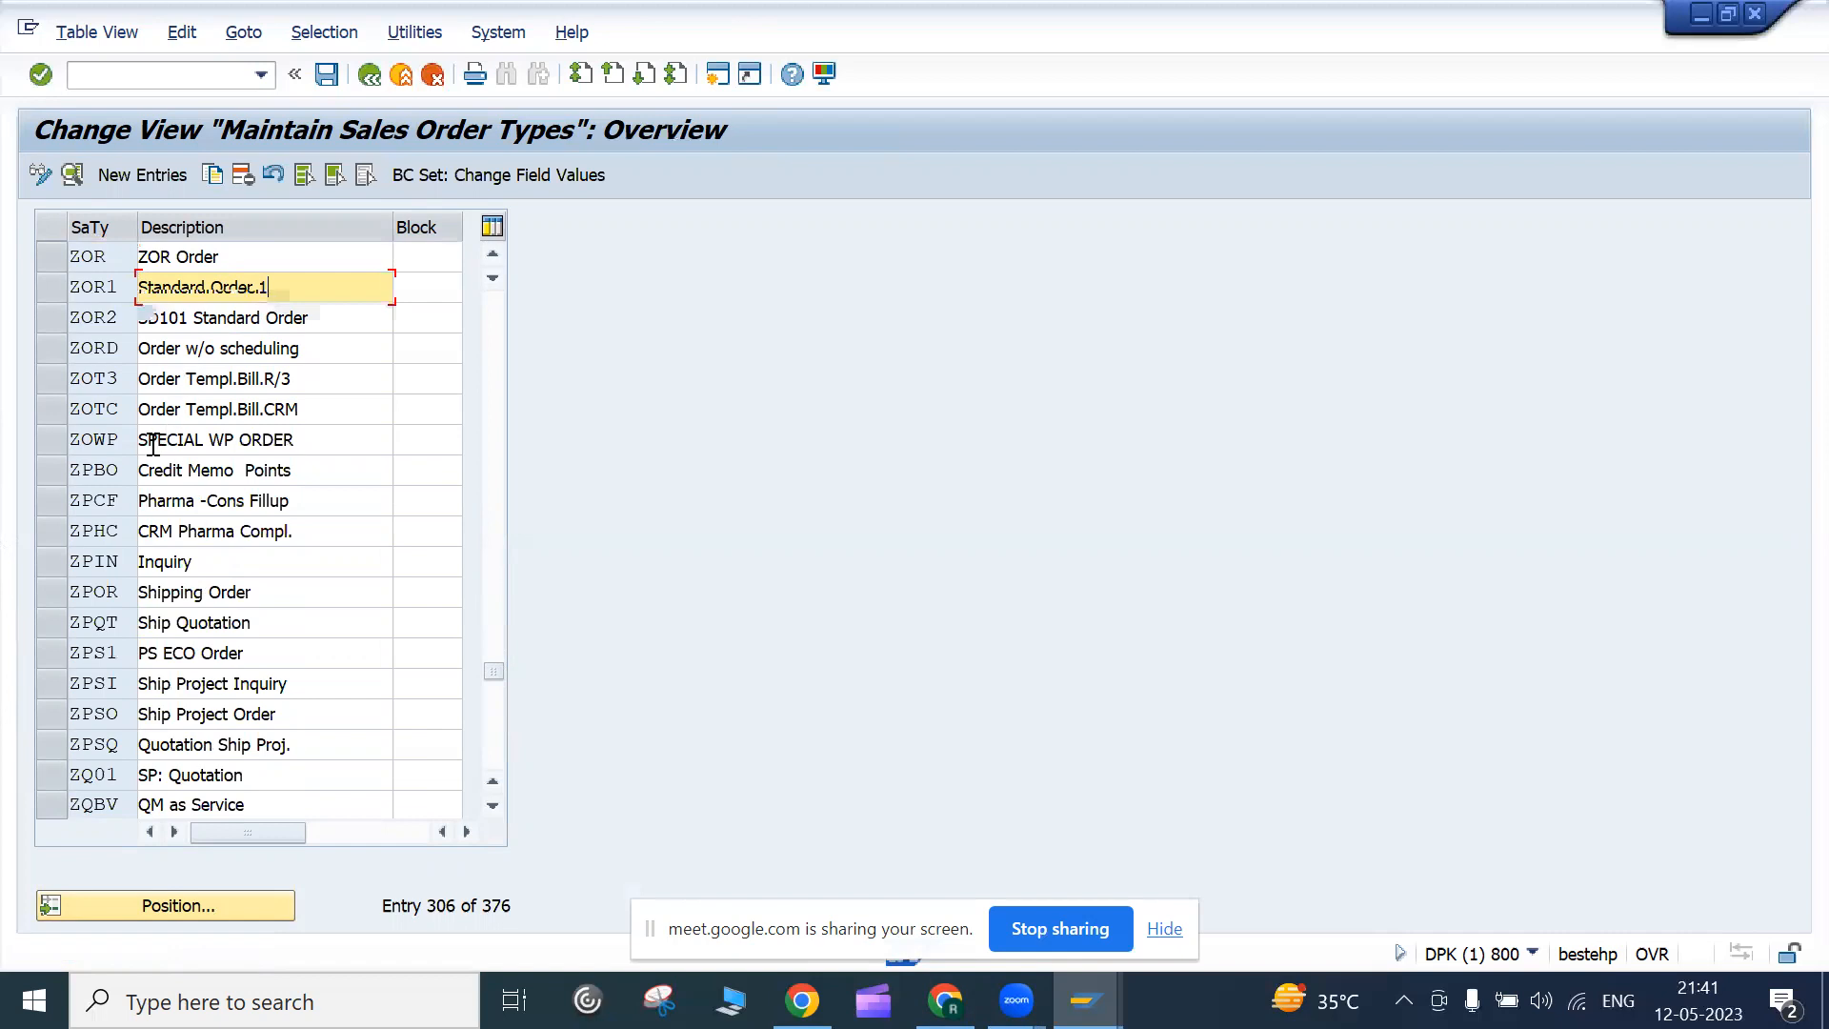
left_click(72, 444)
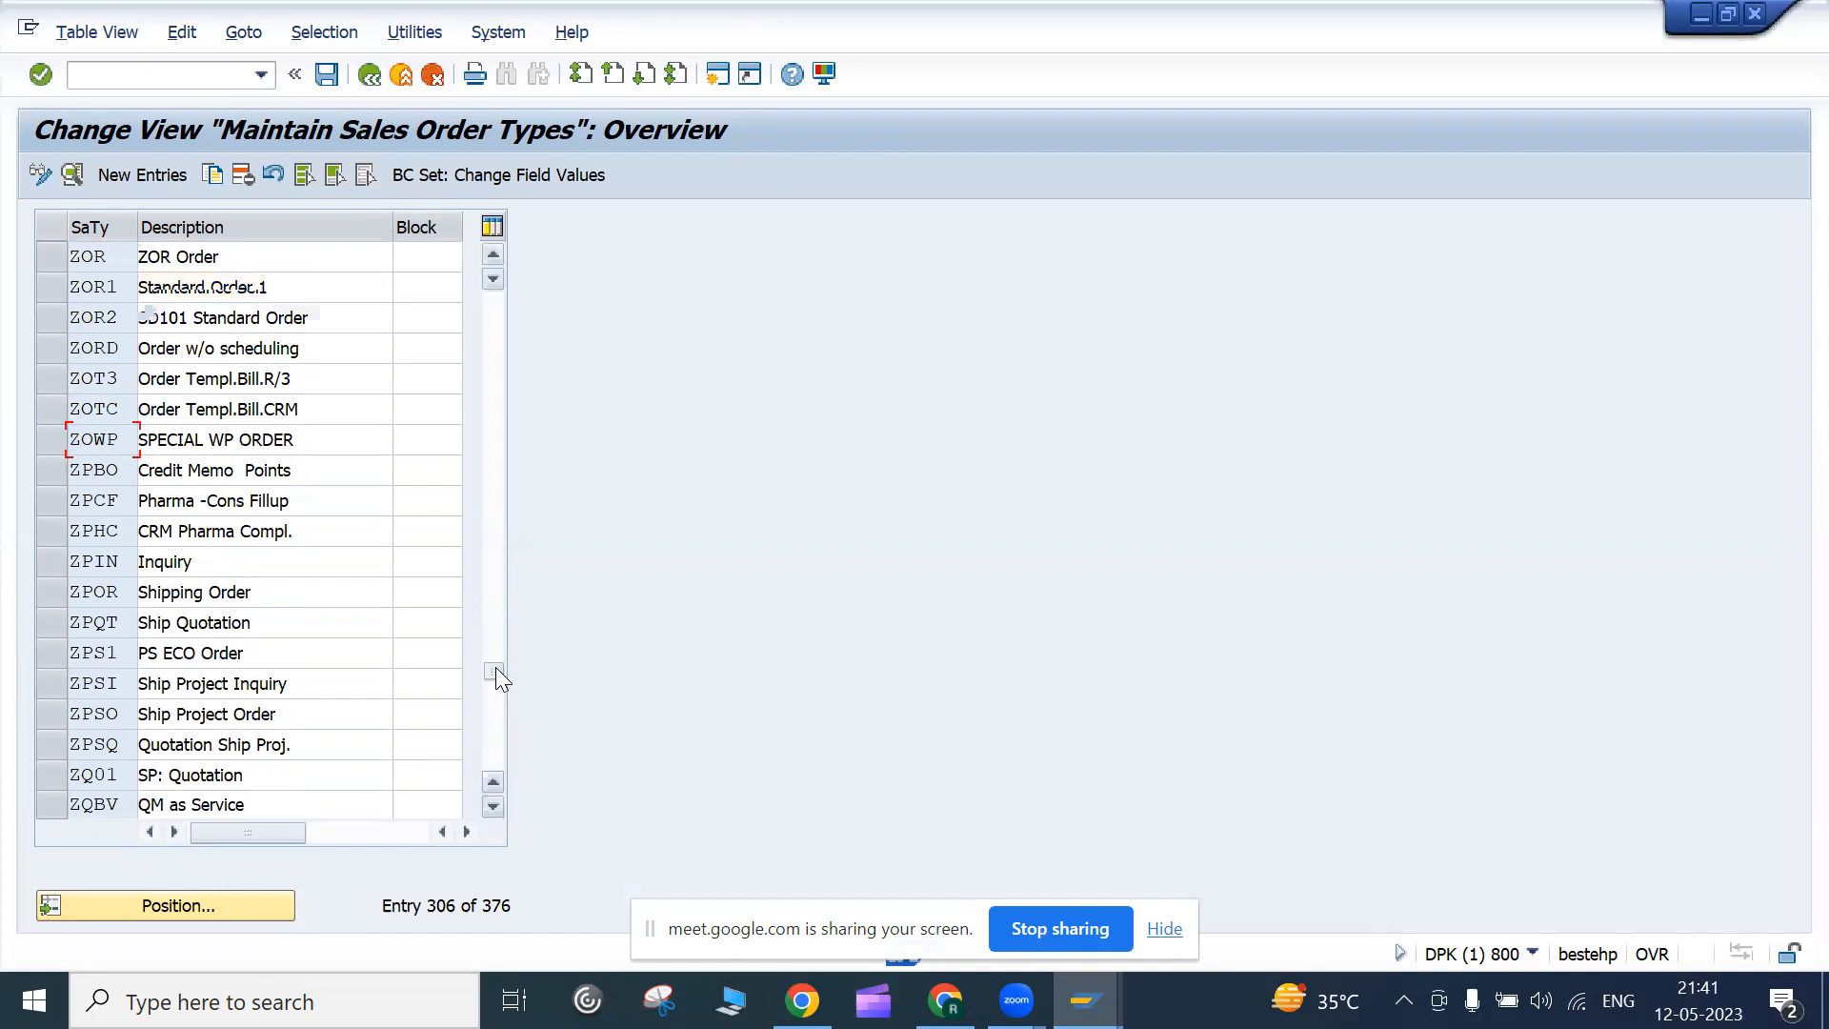
left_click_drag(495, 666, 484, 611)
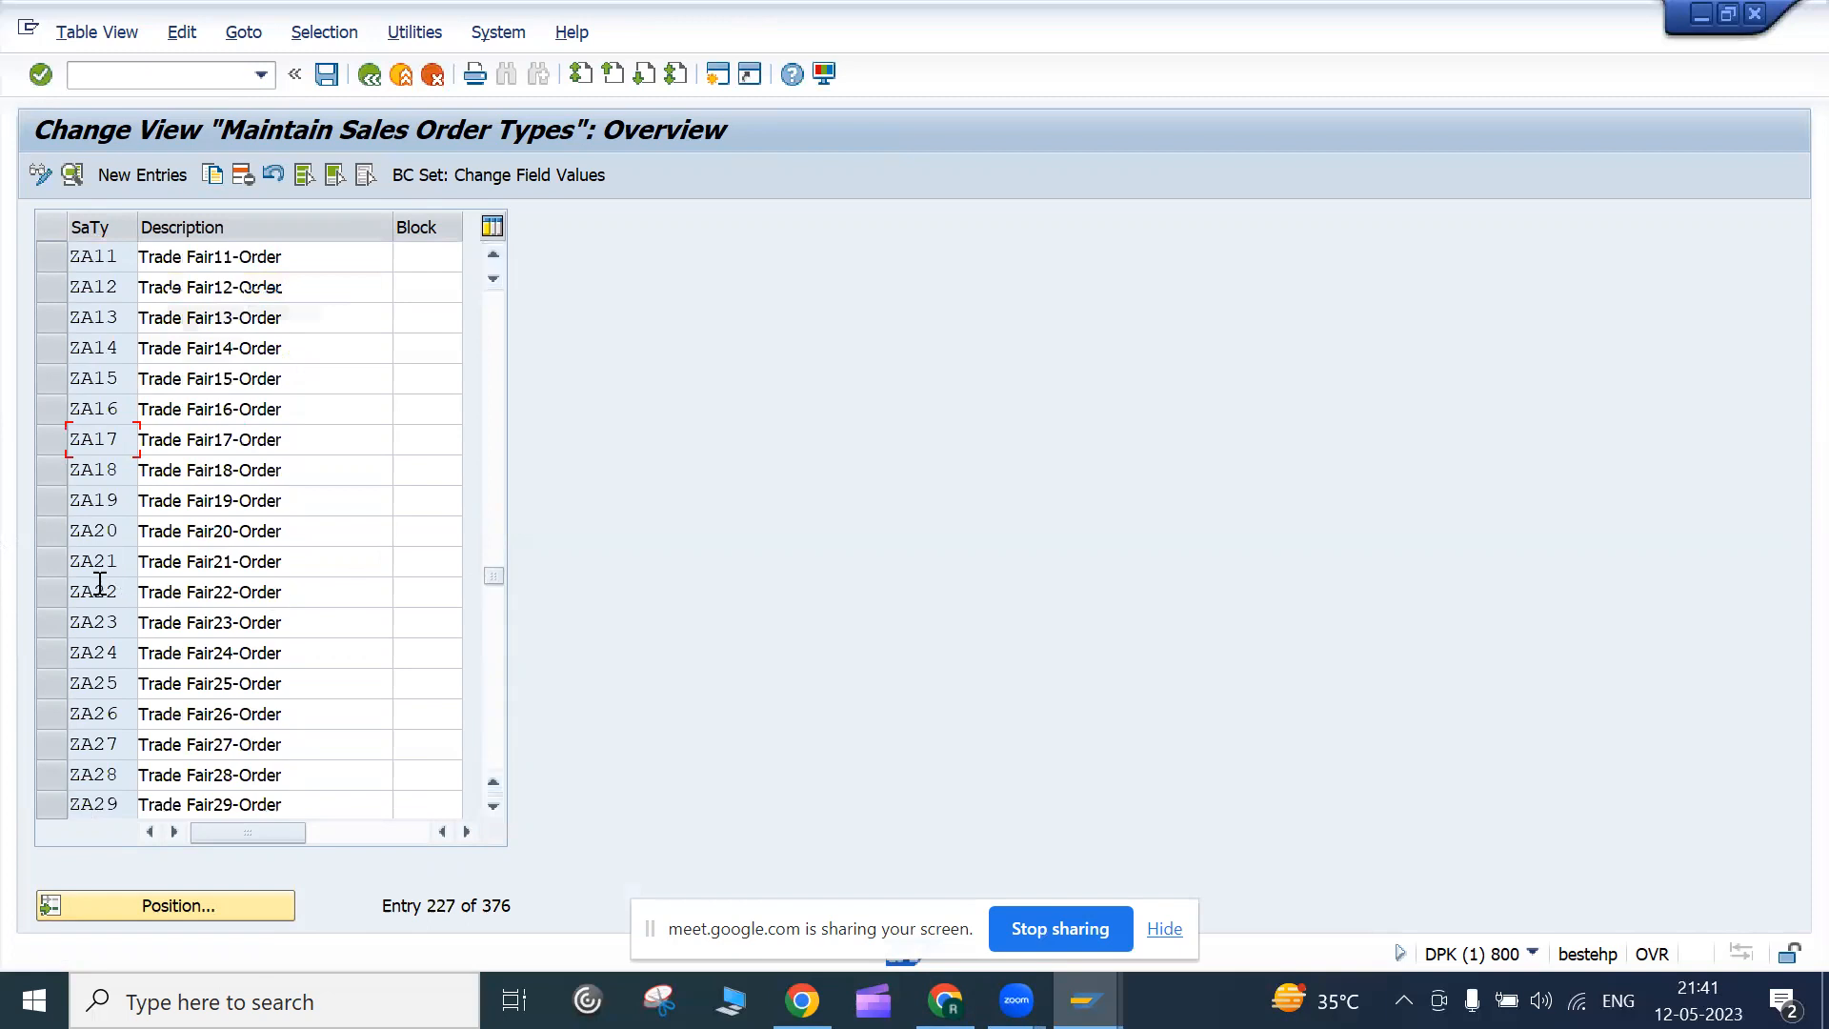
left_click(77, 471)
scroll(101, 491, "down", 15)
scroll(103, 498, "up", 9)
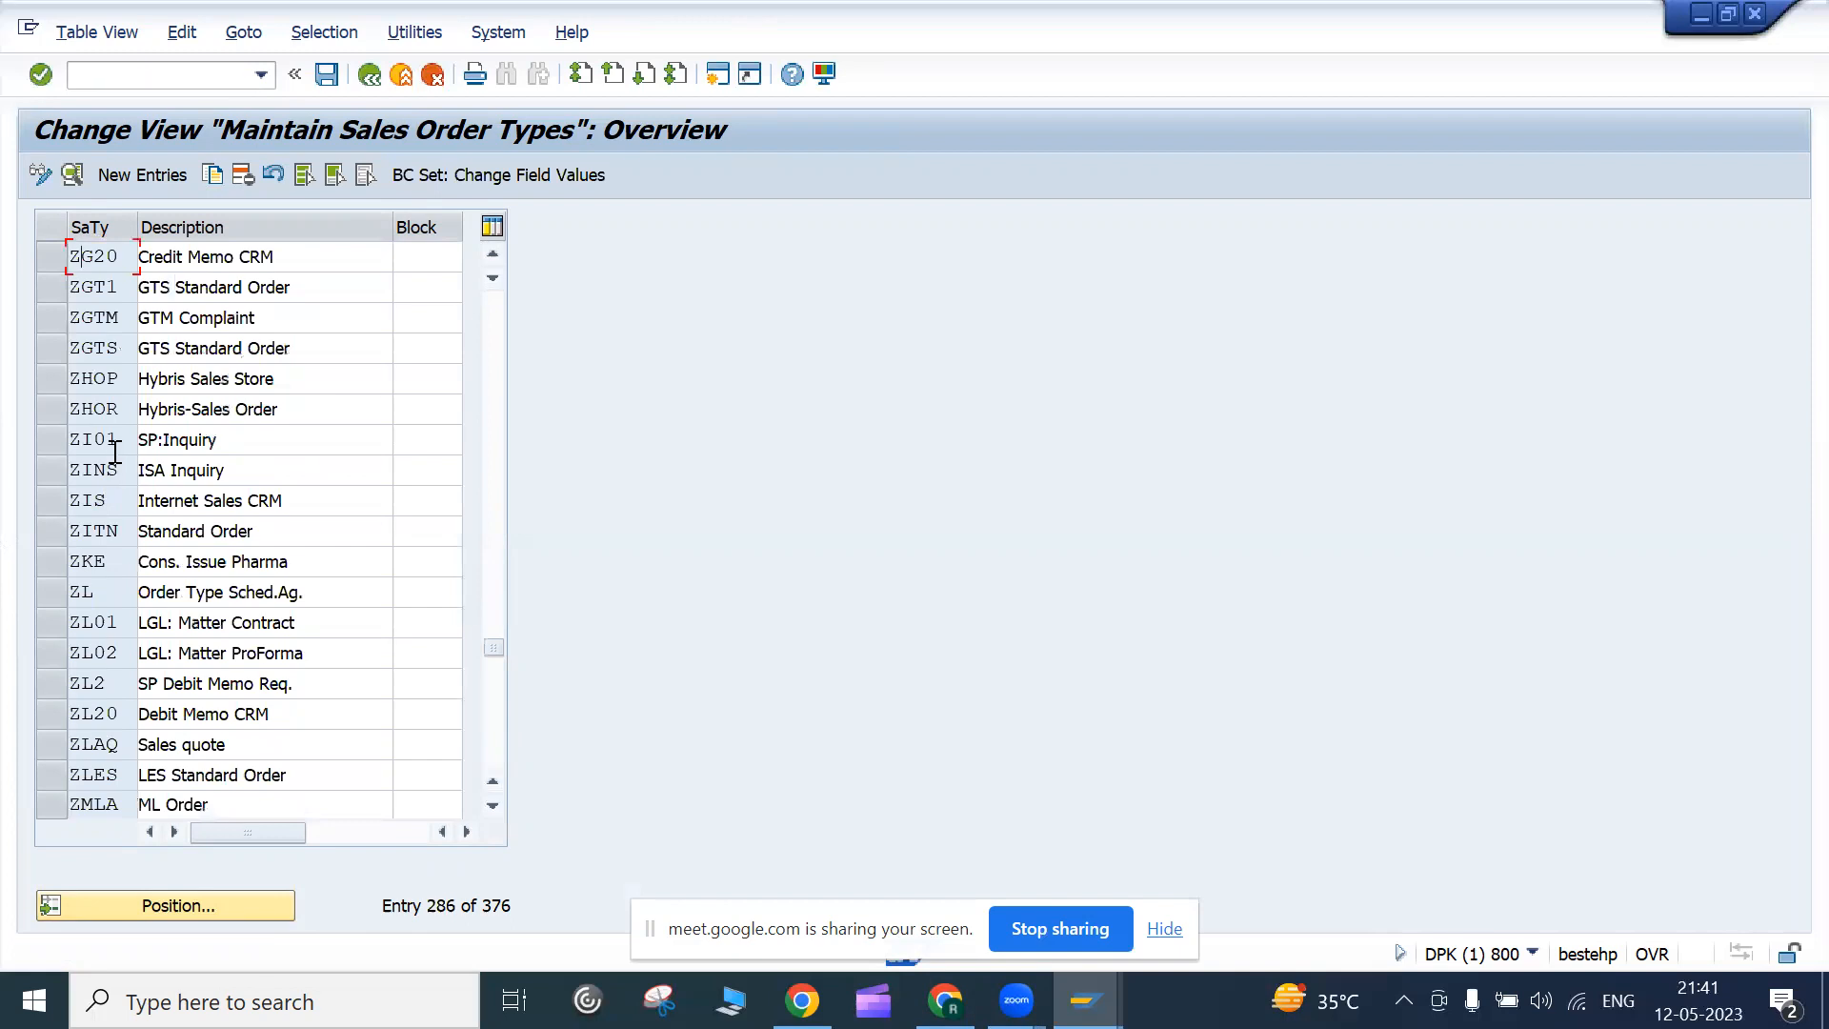
left_click(114, 444)
scroll(158, 503, "down", 9)
scroll(157, 505, "up", 3)
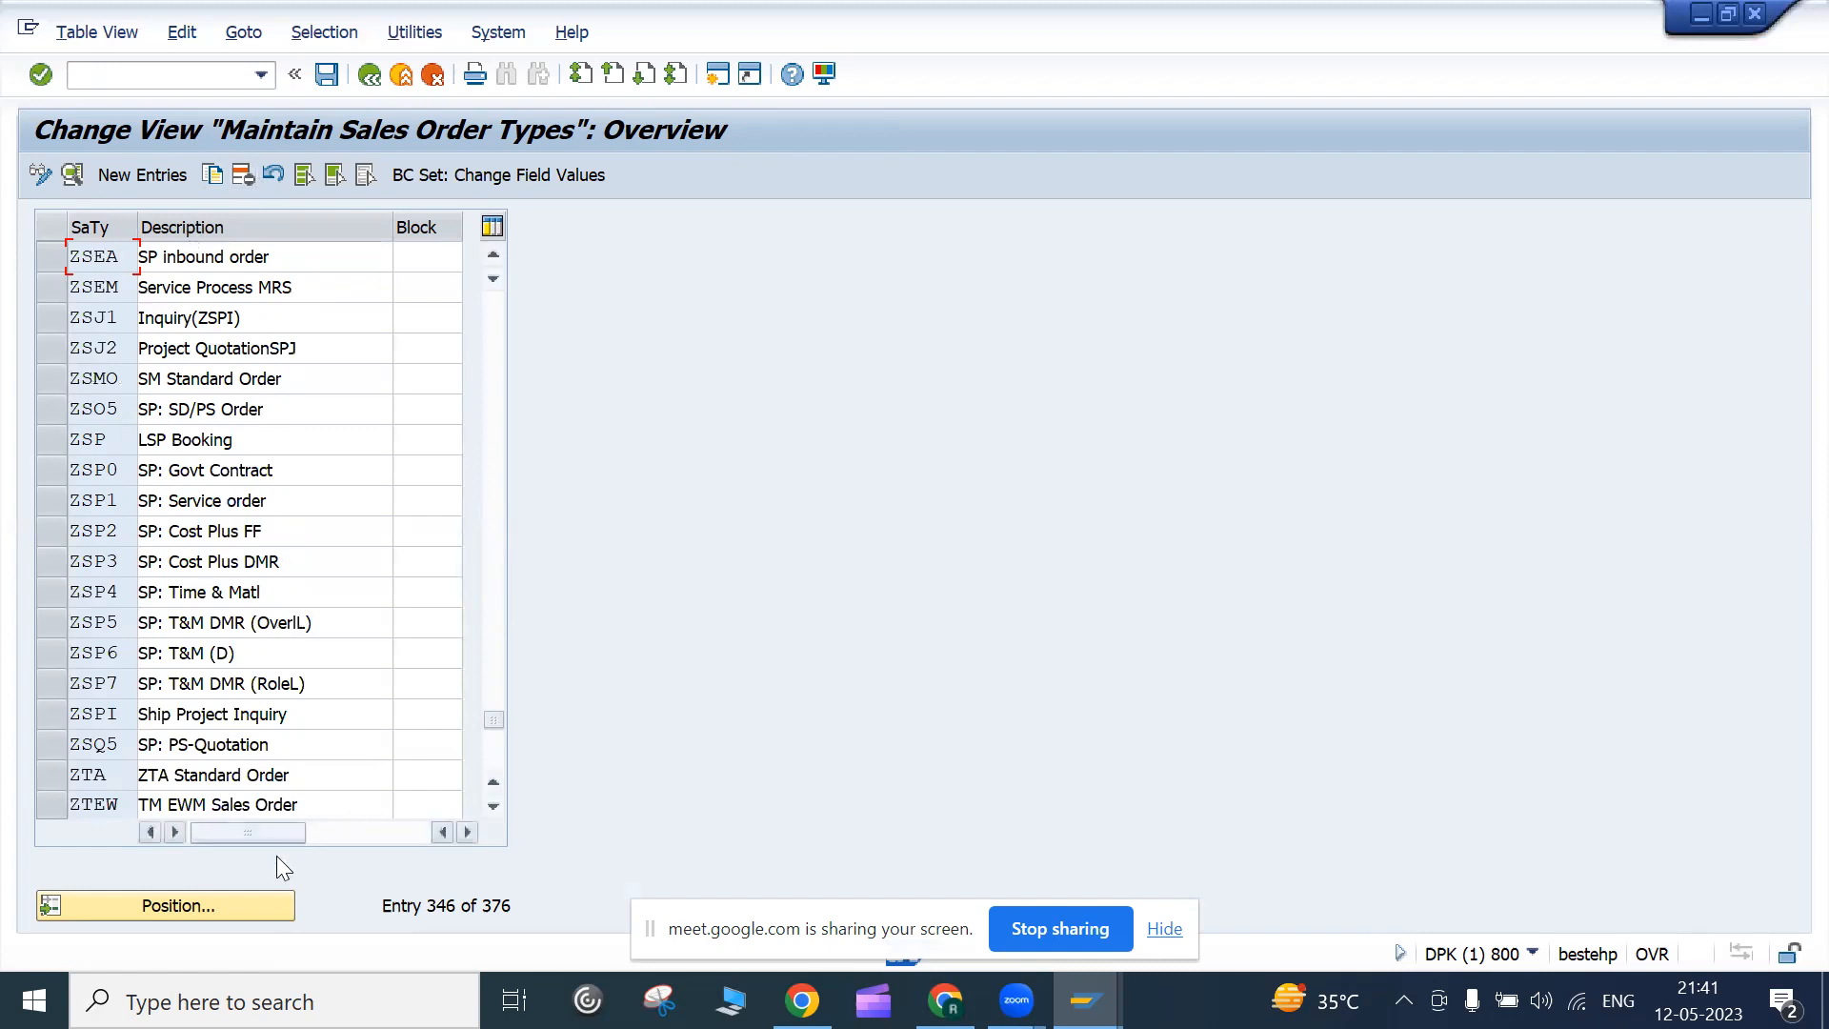
left_click(250, 913)
left_click(526, 485)
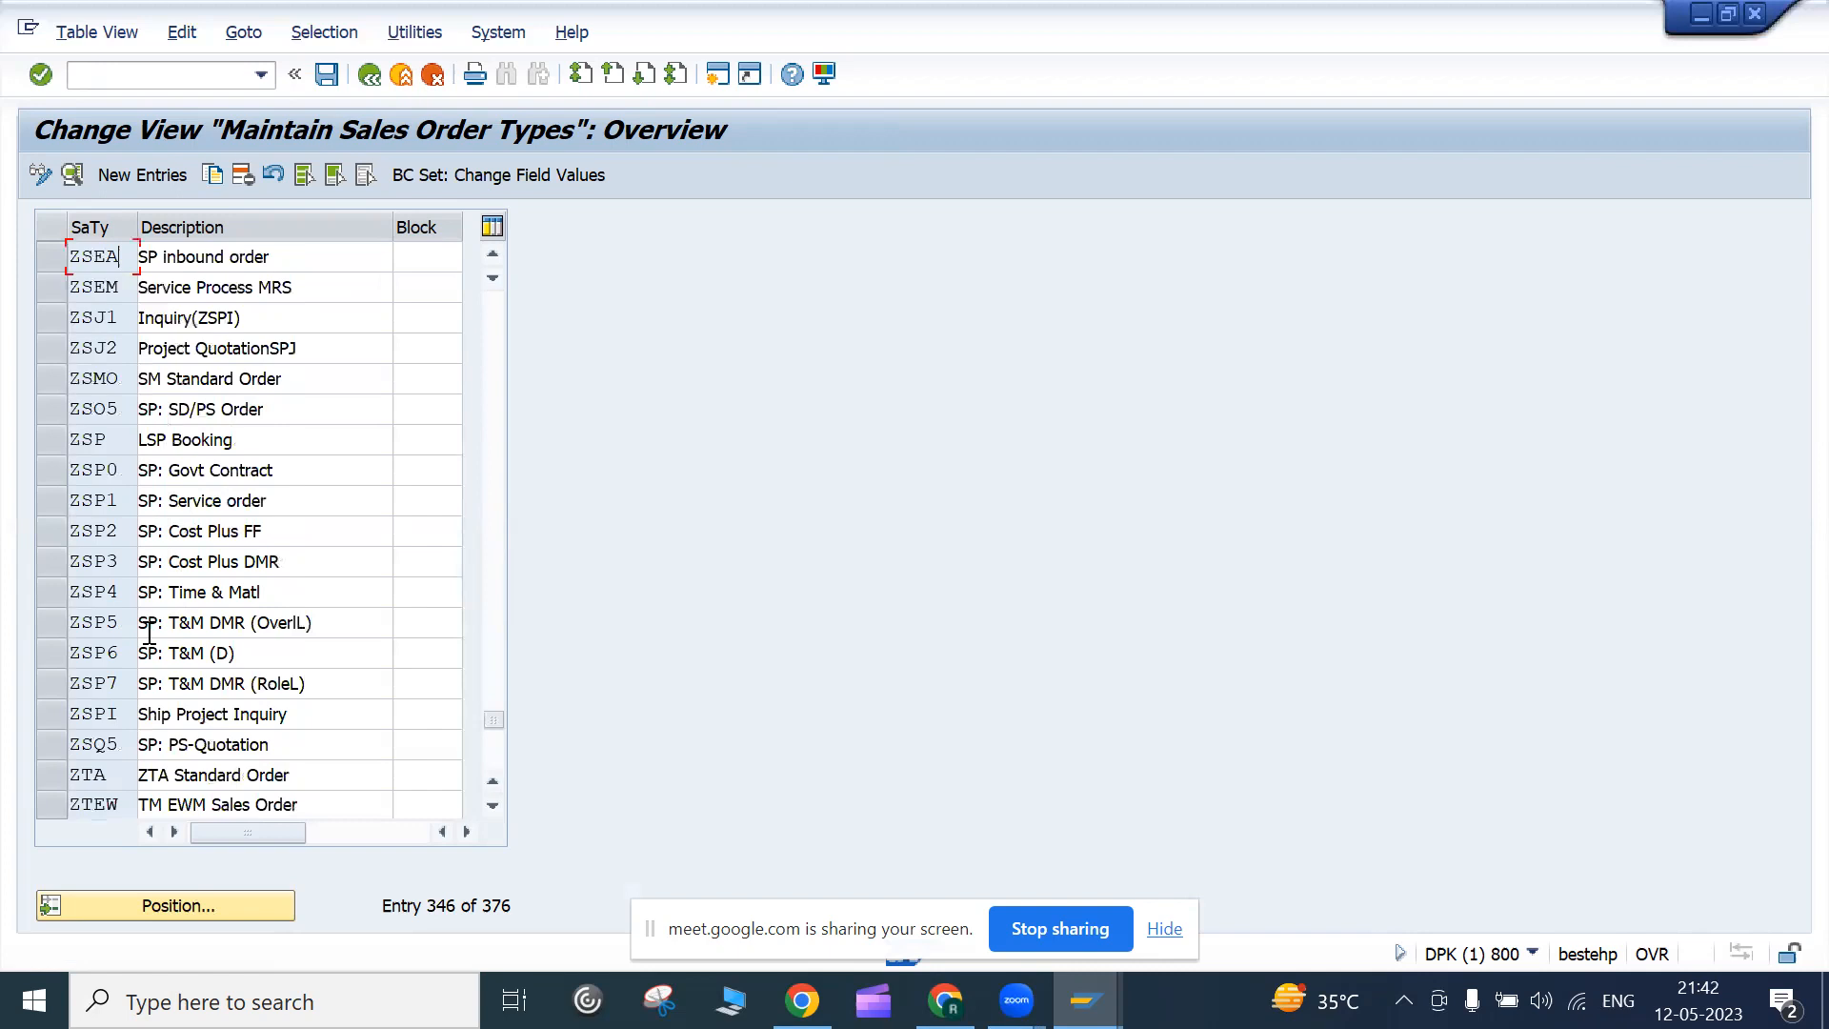
scroll(152, 627, "down", 10)
scroll(155, 625, "up", 20)
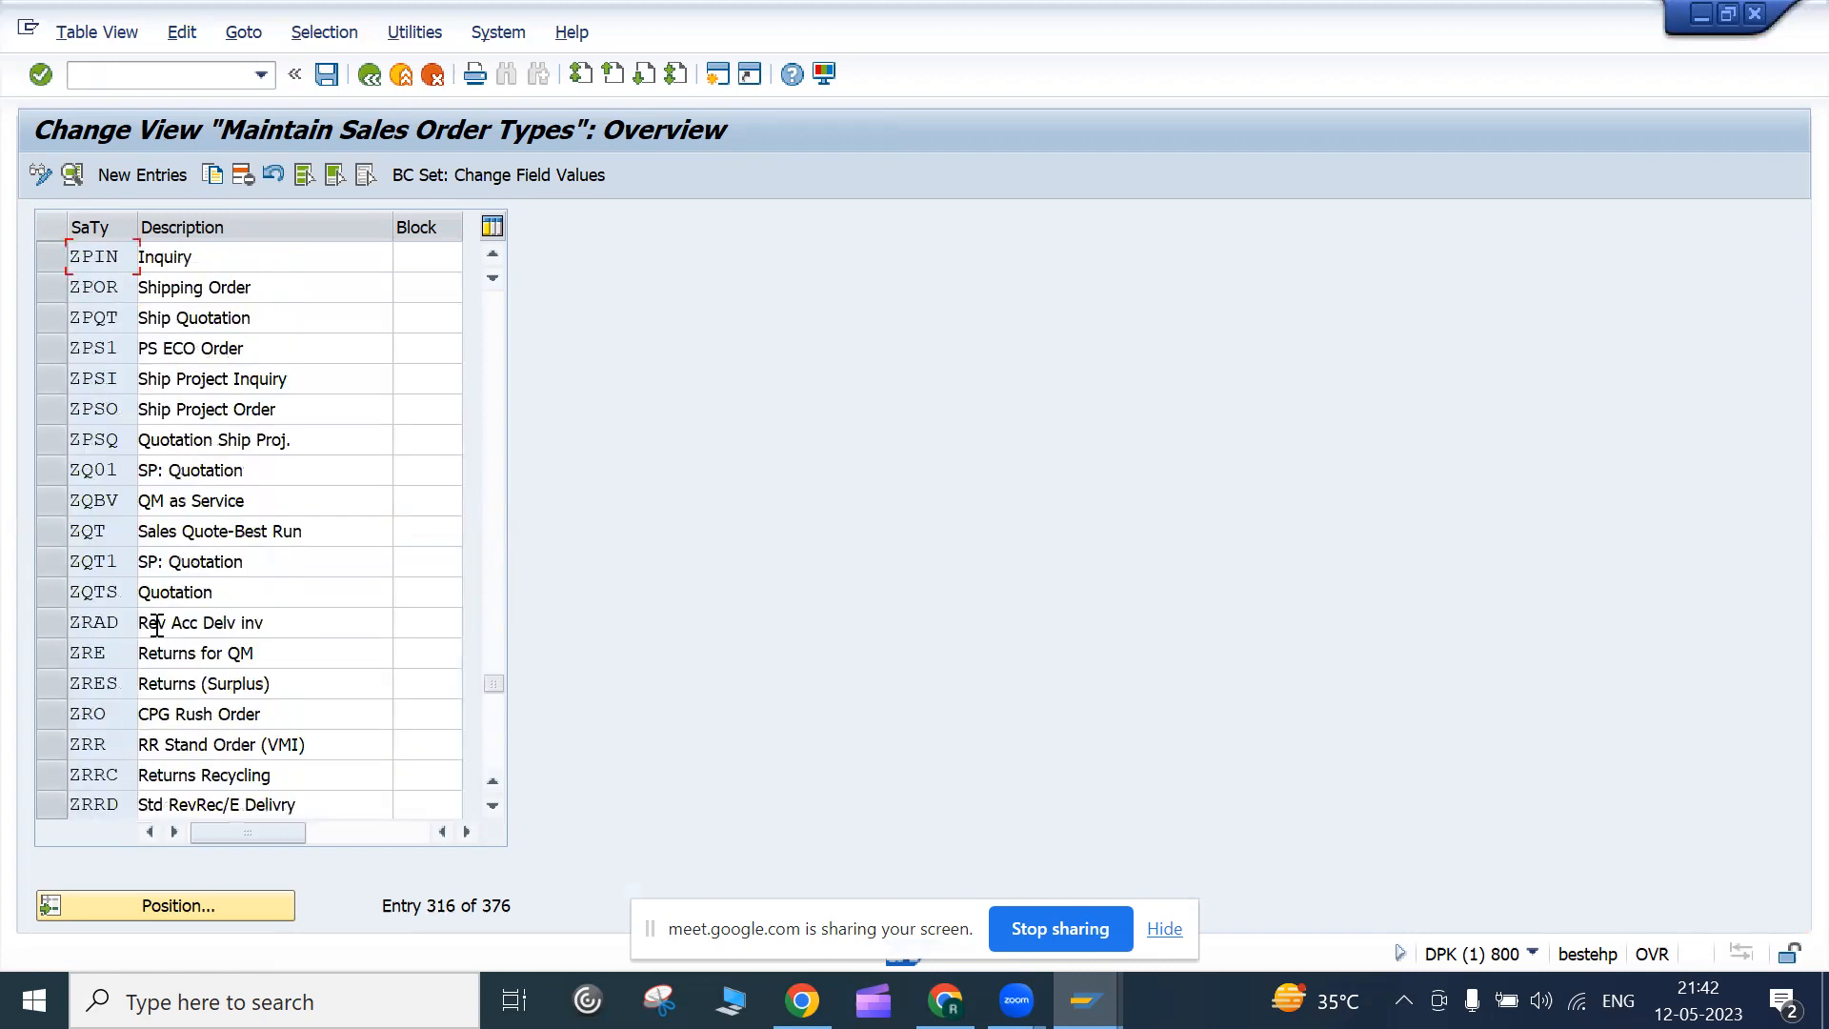
scroll(157, 627, "up", 20)
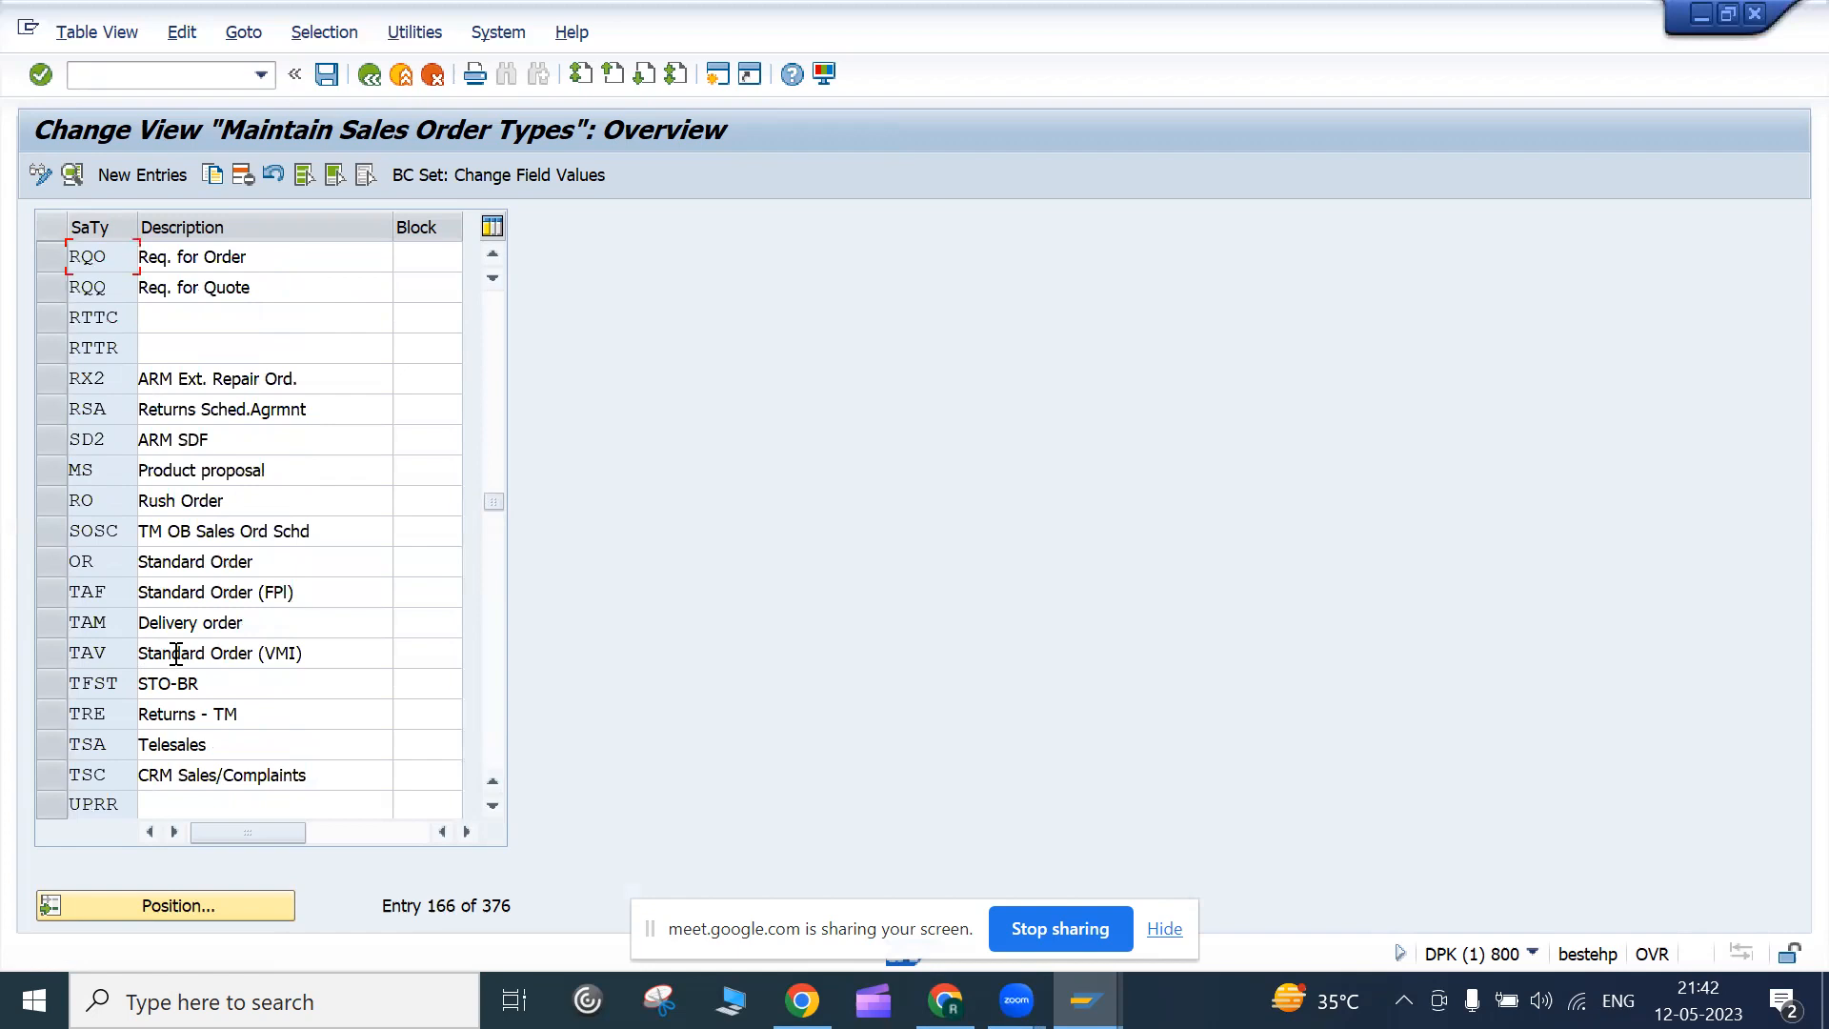
scroll(176, 654, "down", 10)
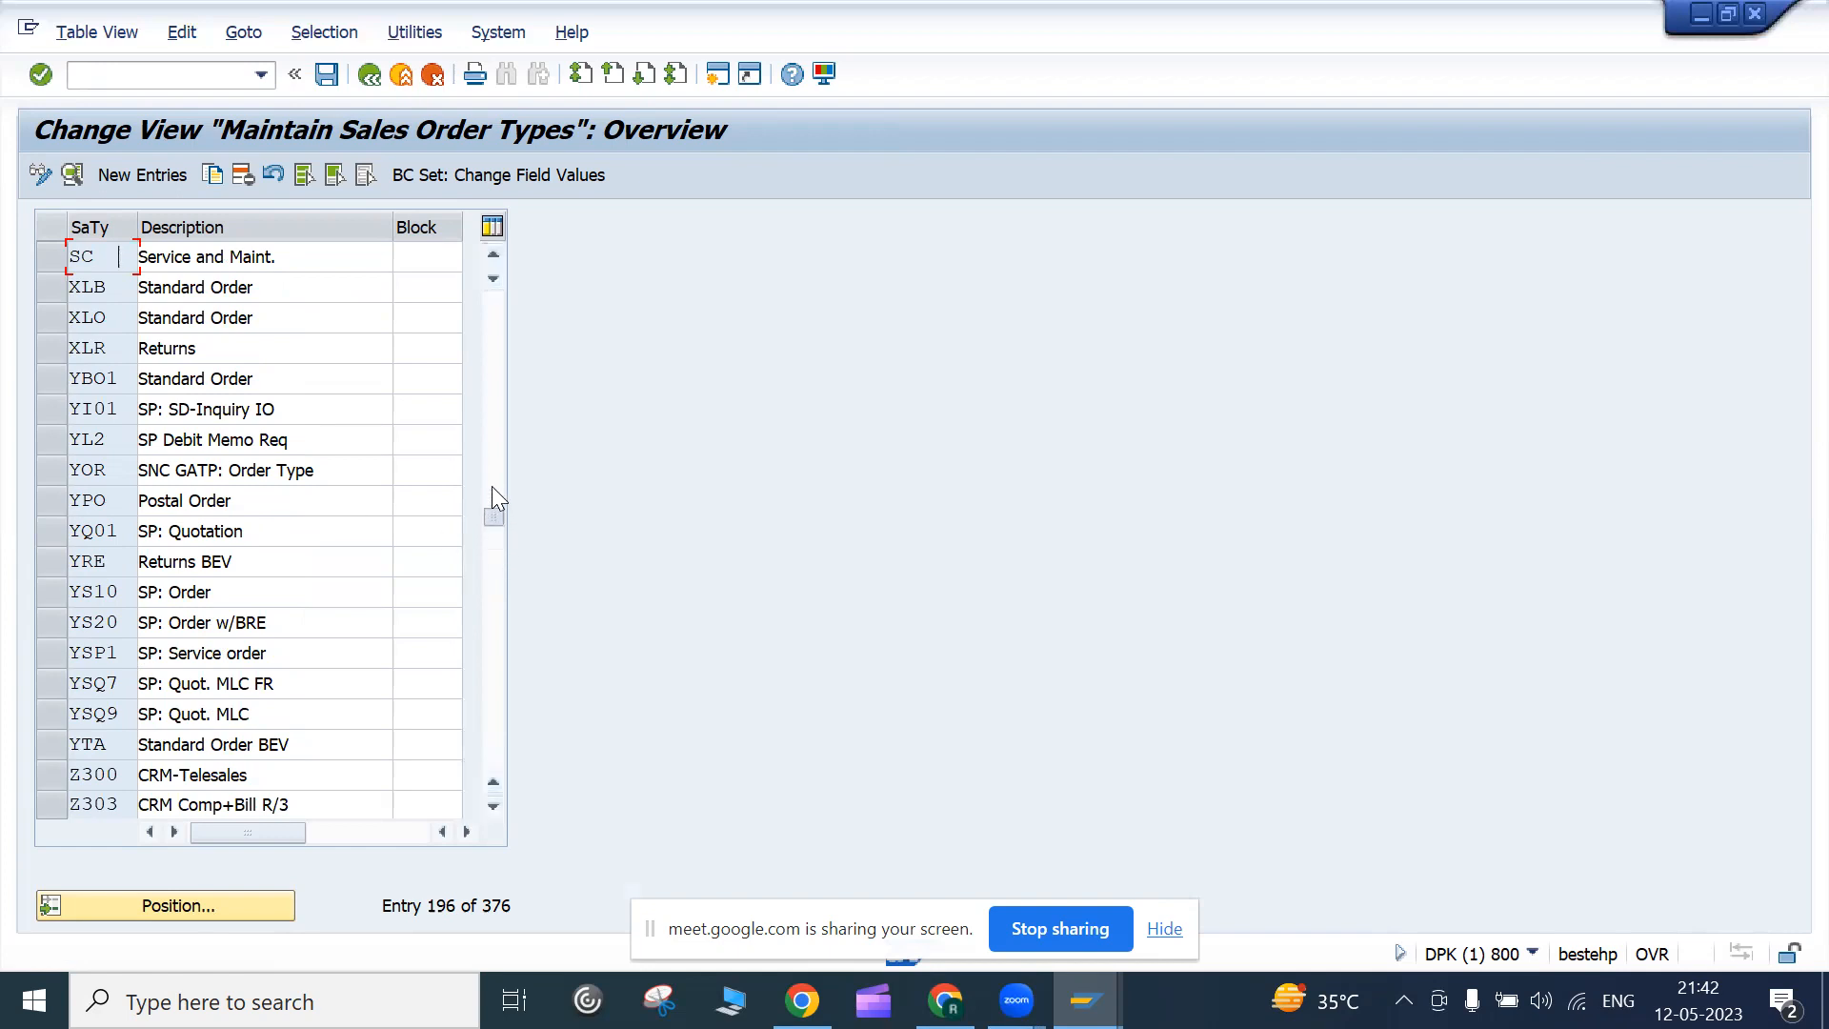
left_click_drag(560, 384, 572, 310)
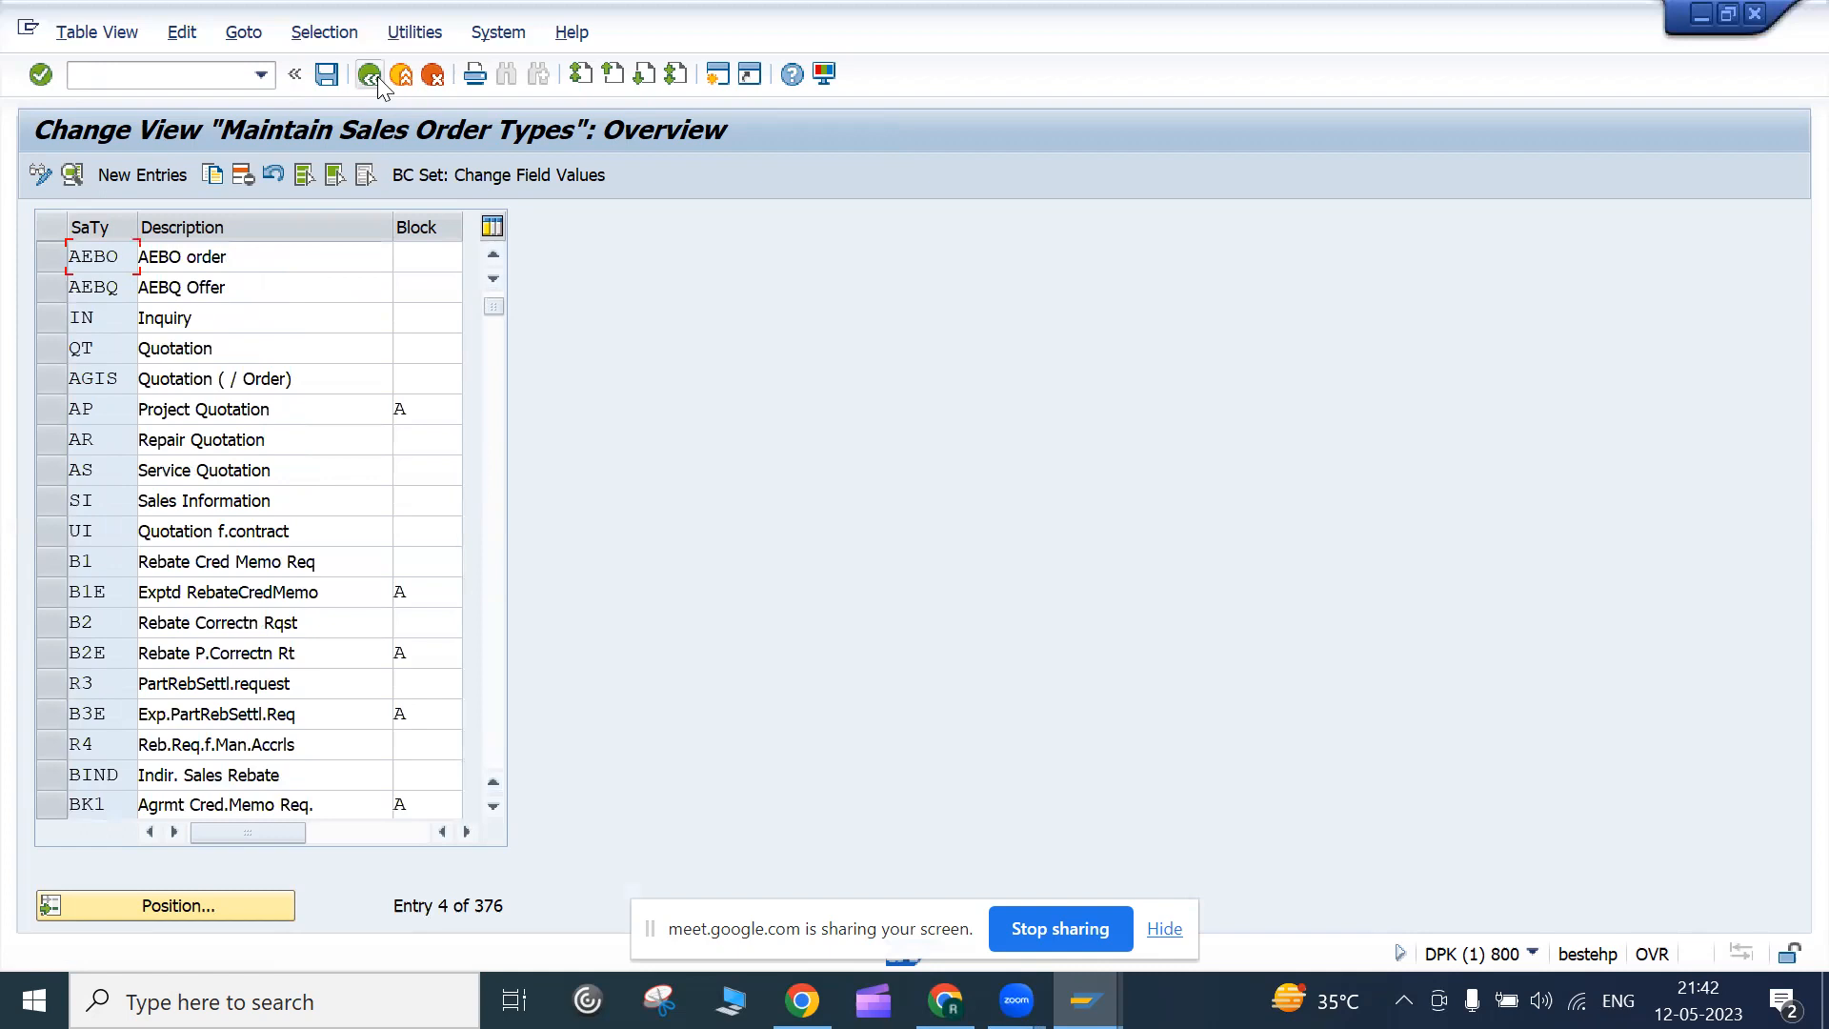
Position on order type OR and open its Details screen
left_click(201, 912)
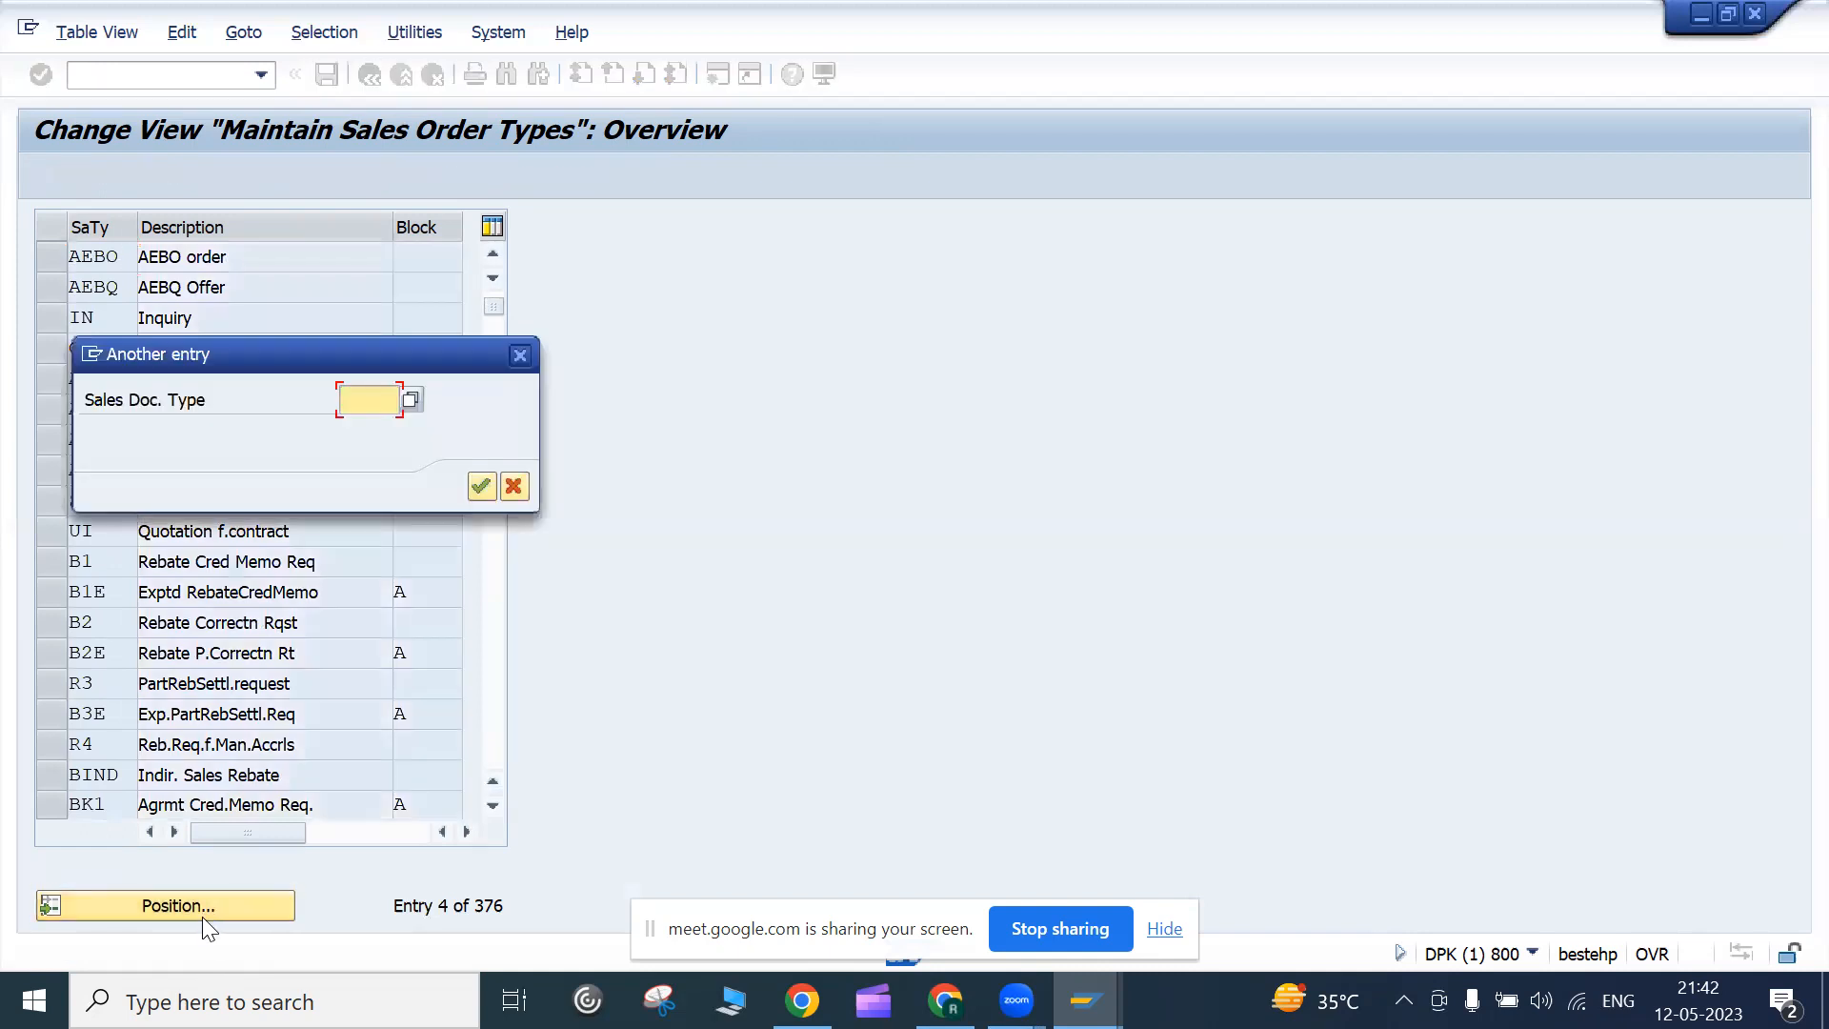
type("or")
key("Return")
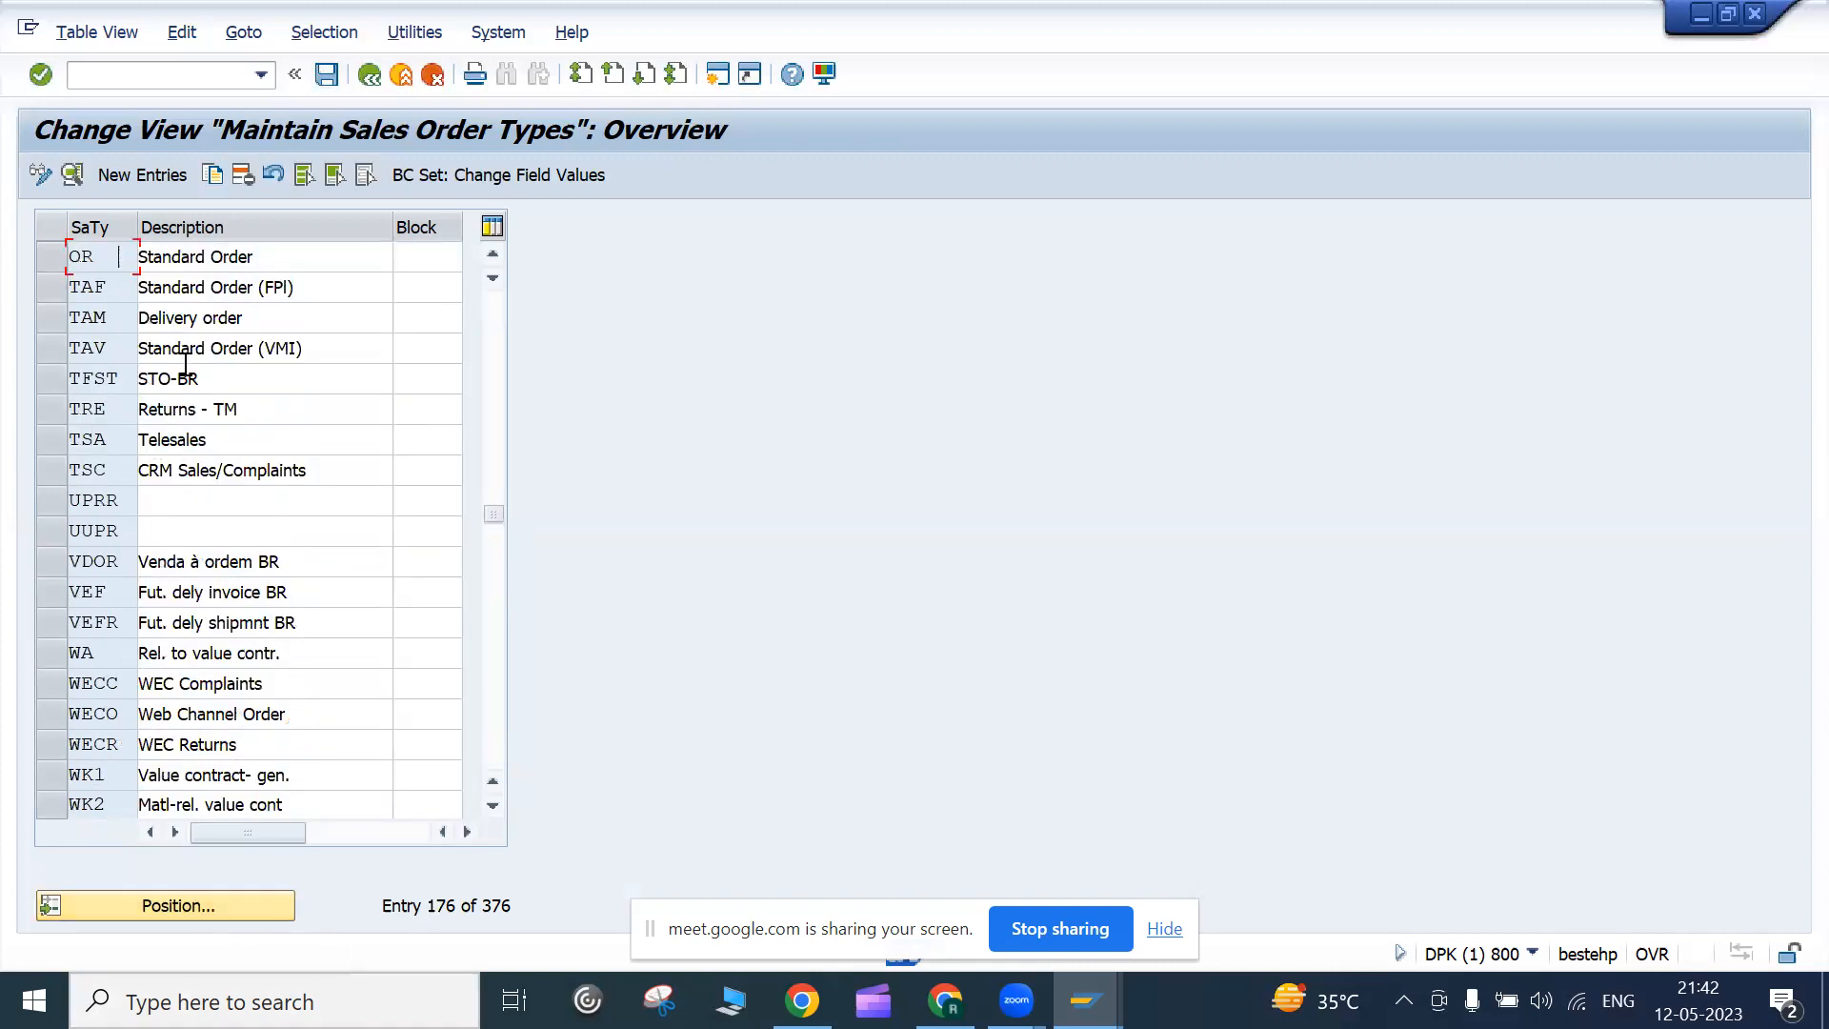
double_click(188, 267)
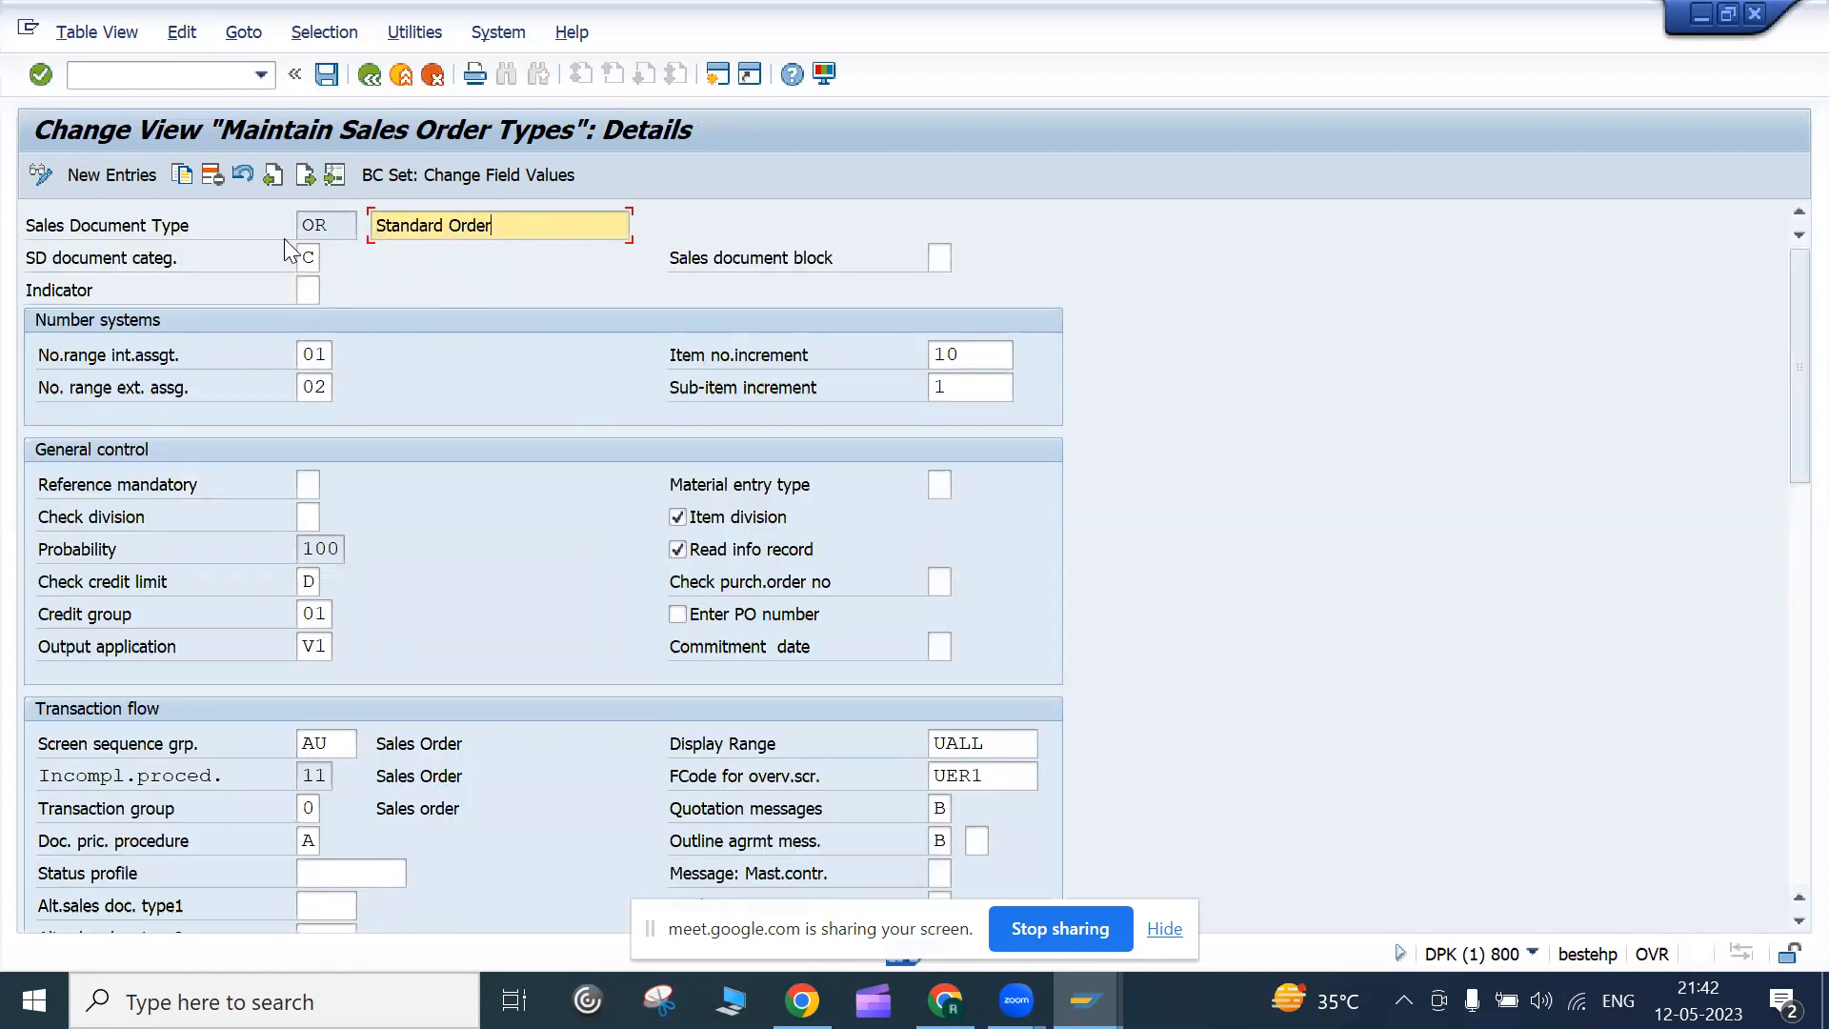
List the possible values for OR's SD document category field
left_click(350, 220)
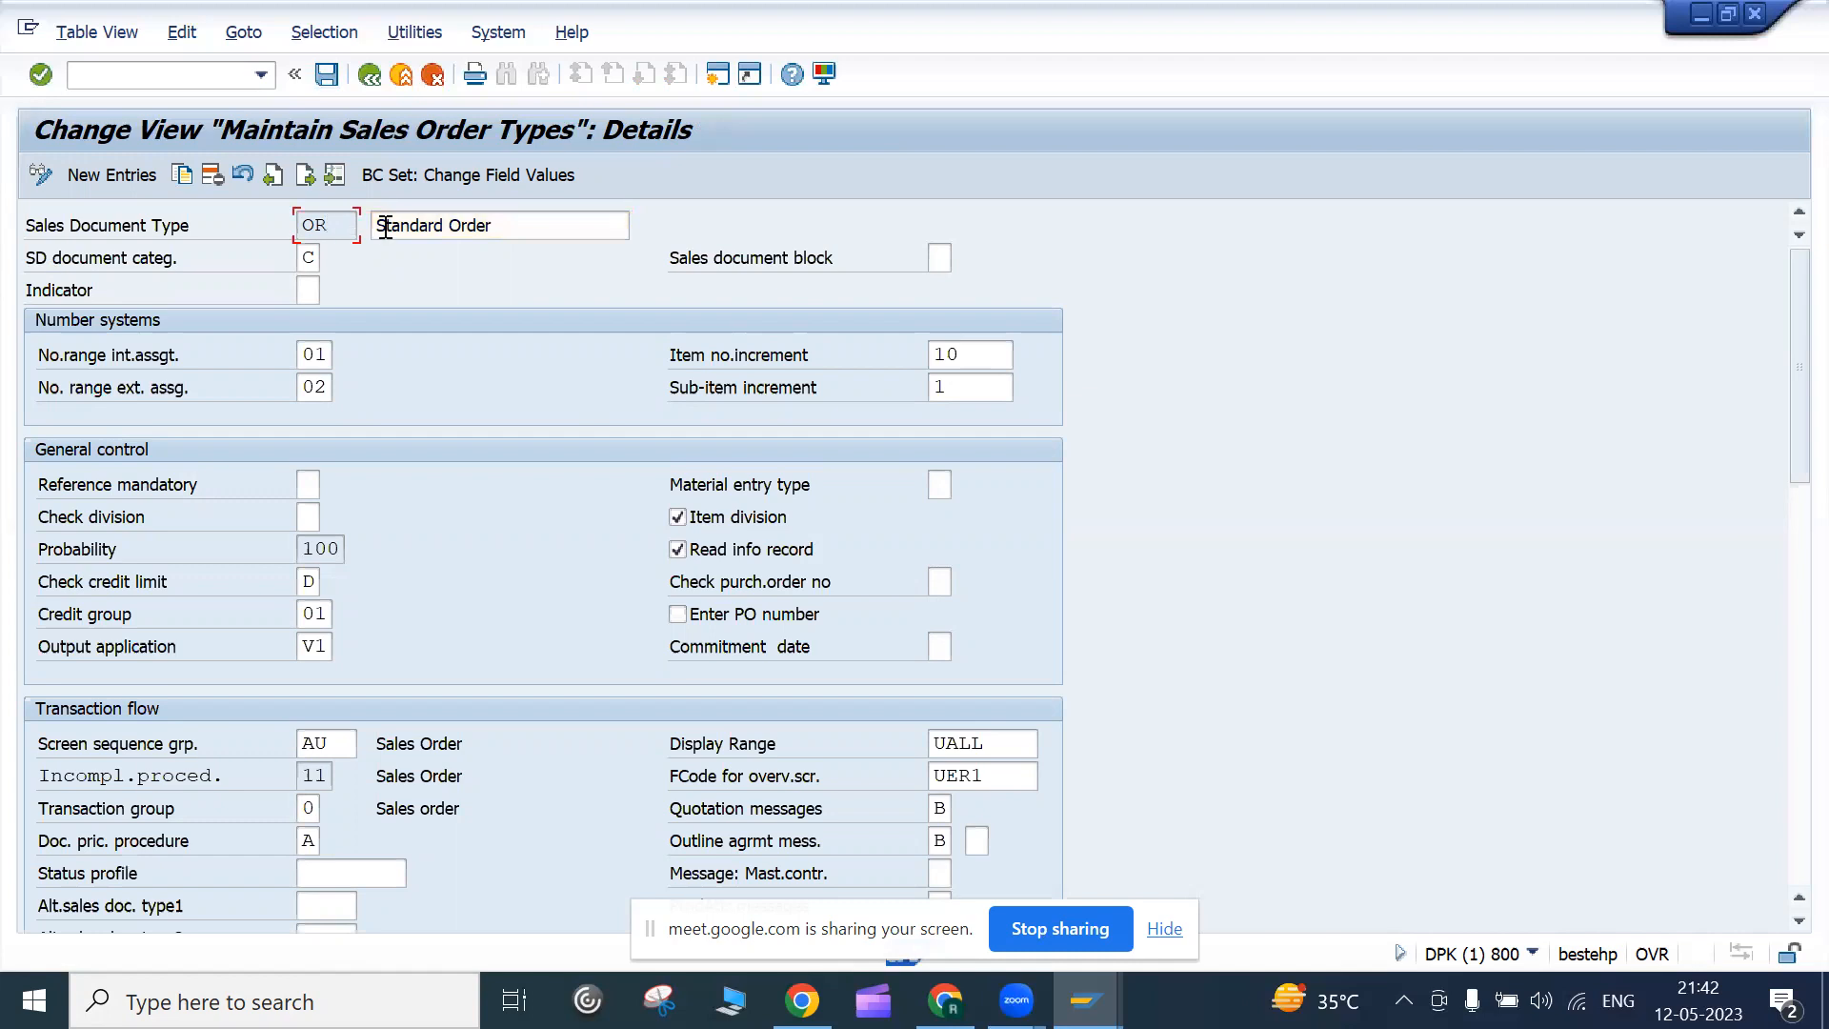
left_click(384, 223)
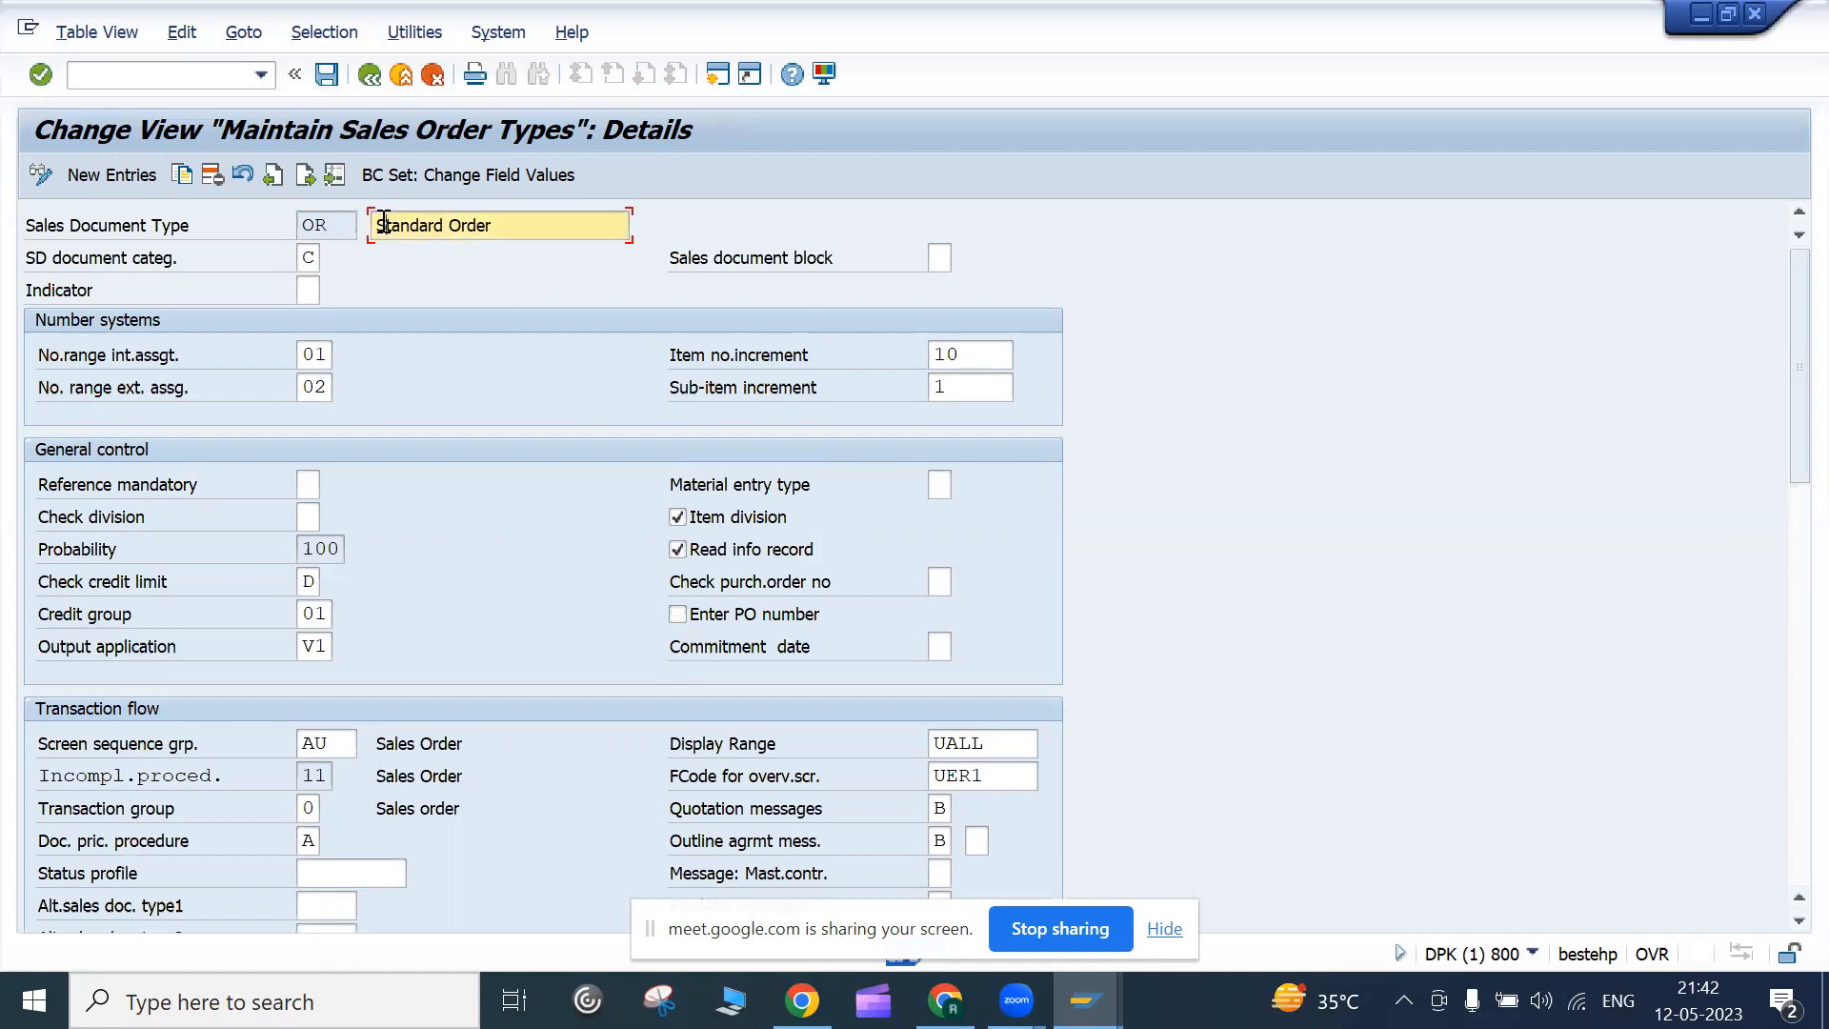
left_click(308, 258)
left_click(333, 261)
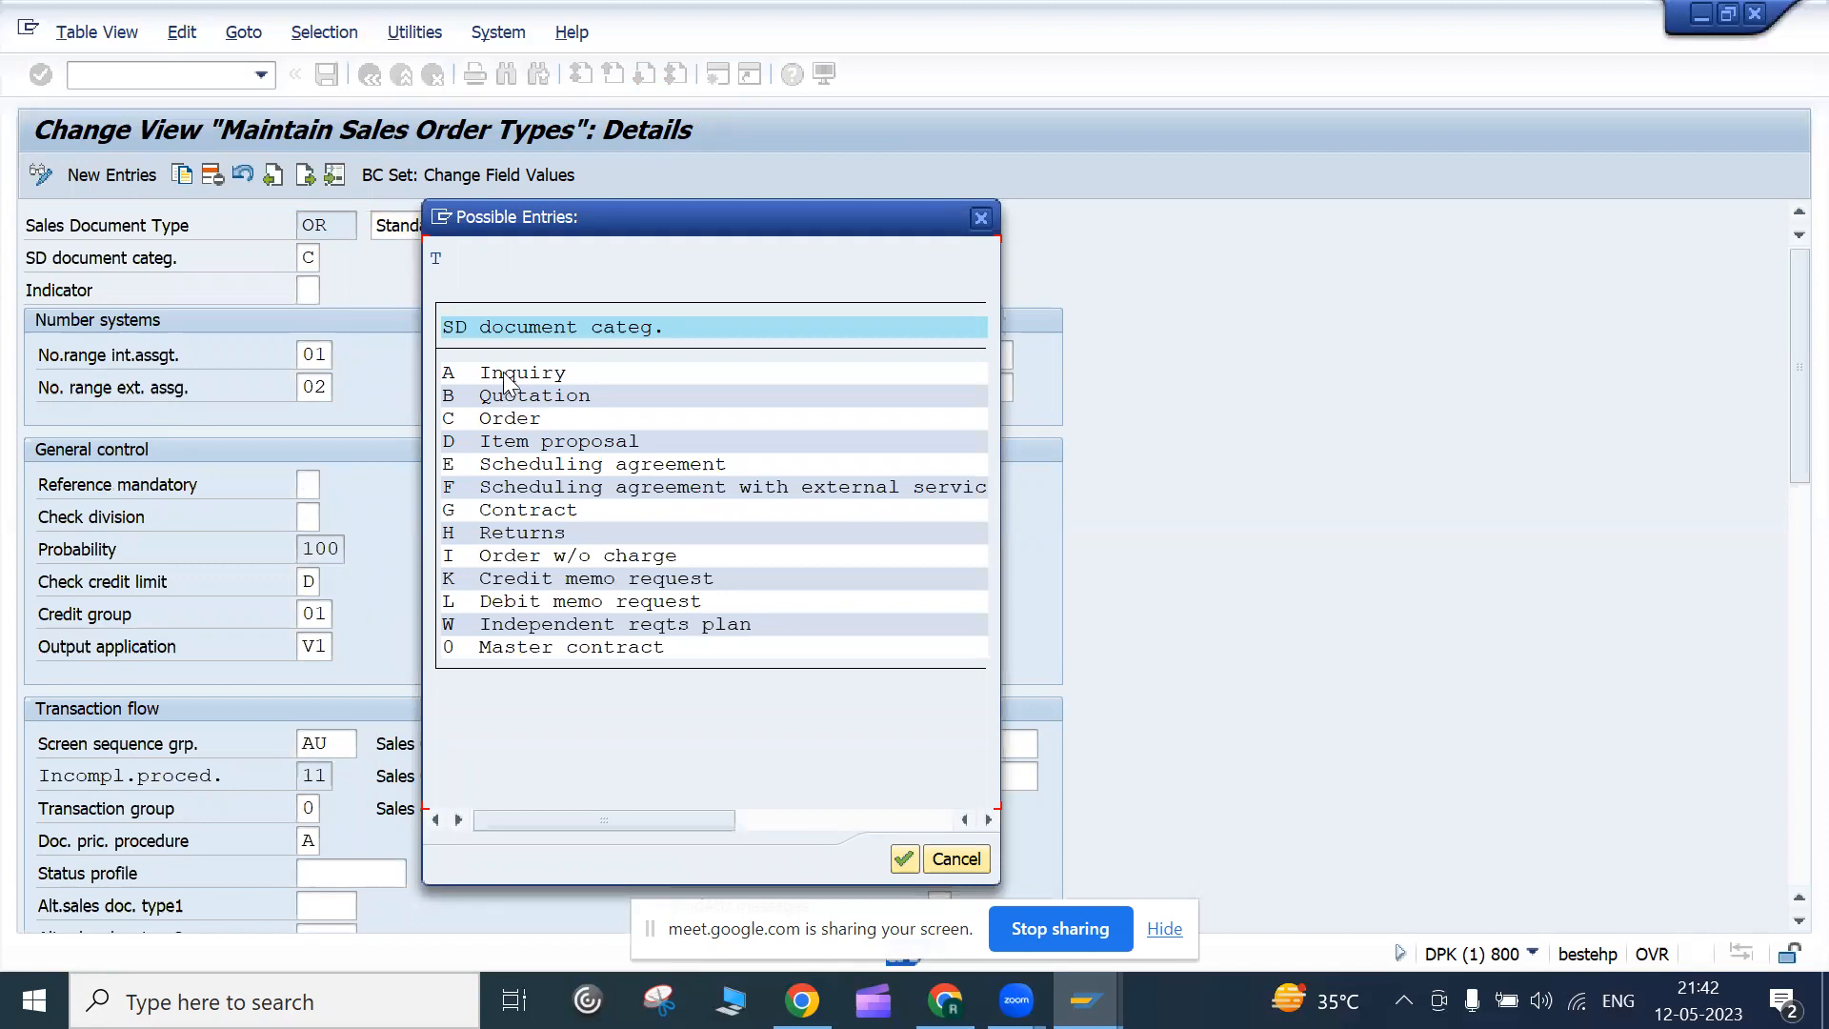
Review the categories in the list: Inquiry, Order, Contract and Returns
left_click_drag(480, 372, 597, 392)
left_click_drag(481, 419, 523, 420)
left_click_drag(479, 419, 545, 419)
left_click(514, 512)
left_click_drag(479, 533, 531, 544)
left_click(569, 528)
Select category C Order and close the possible-entries list
left_click_drag(532, 215, 837, 236)
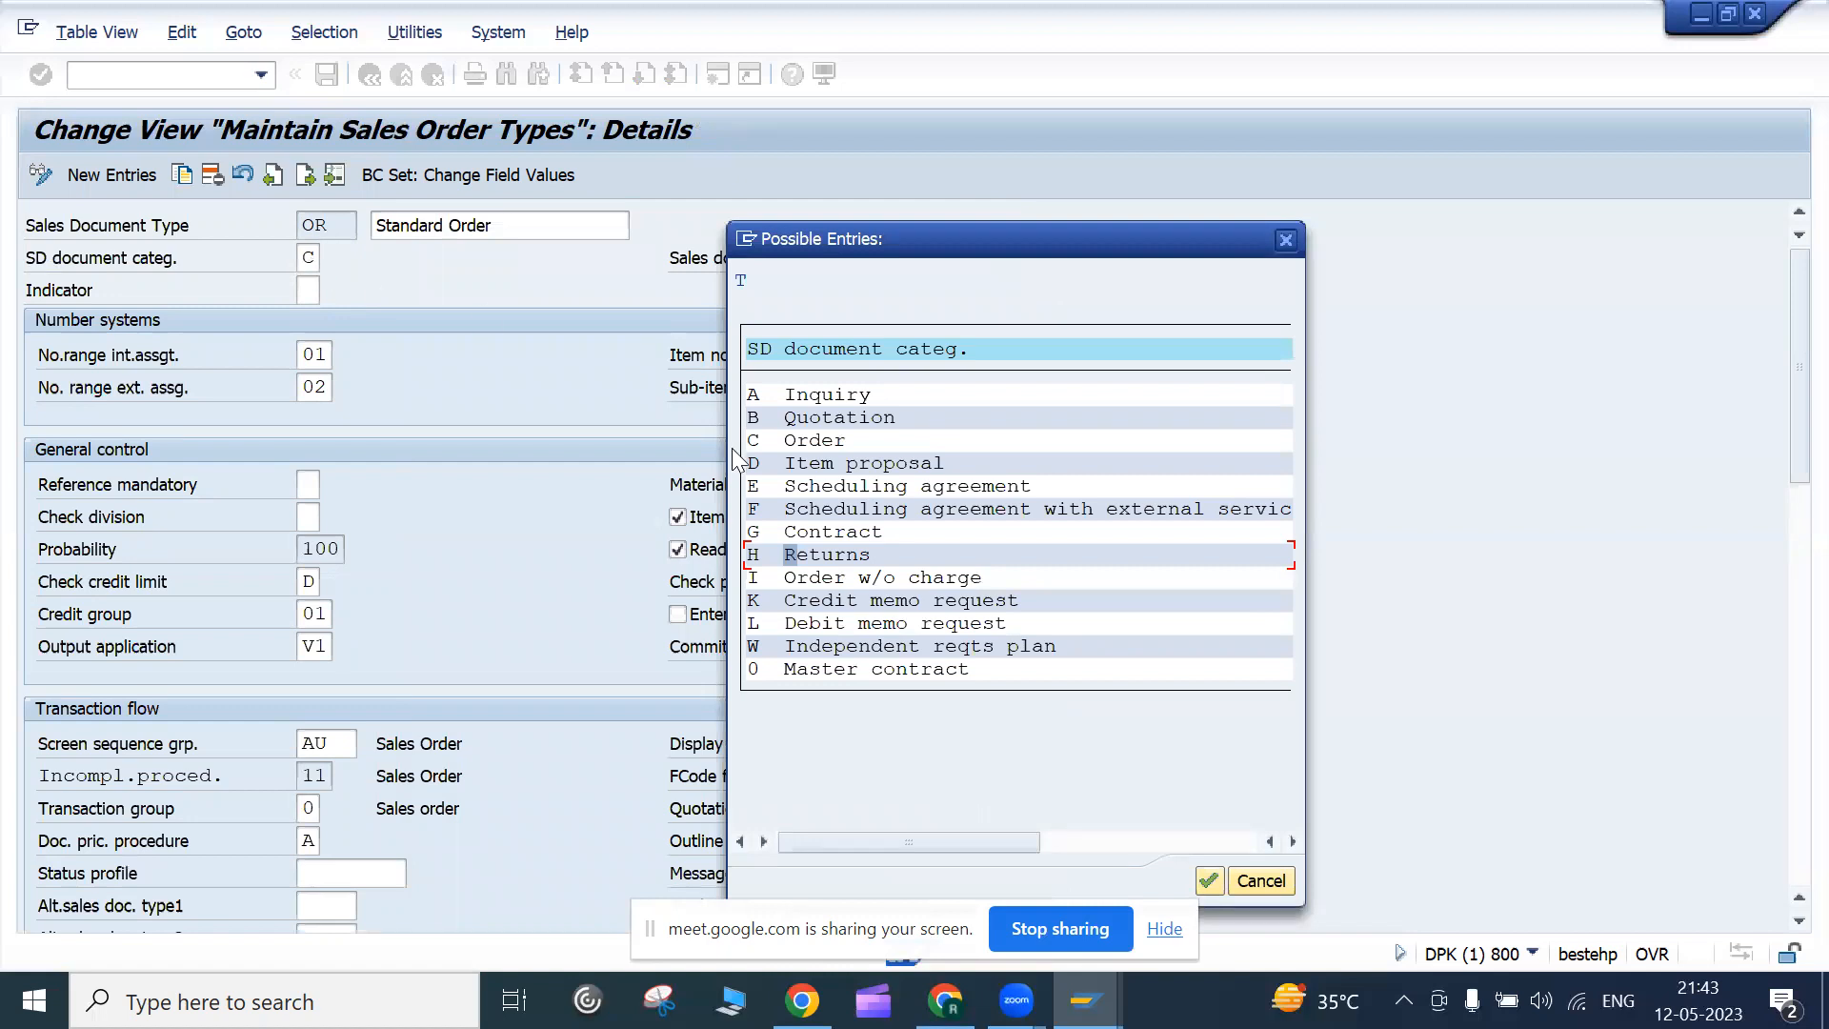
left_click(815, 440)
left_click(1291, 247)
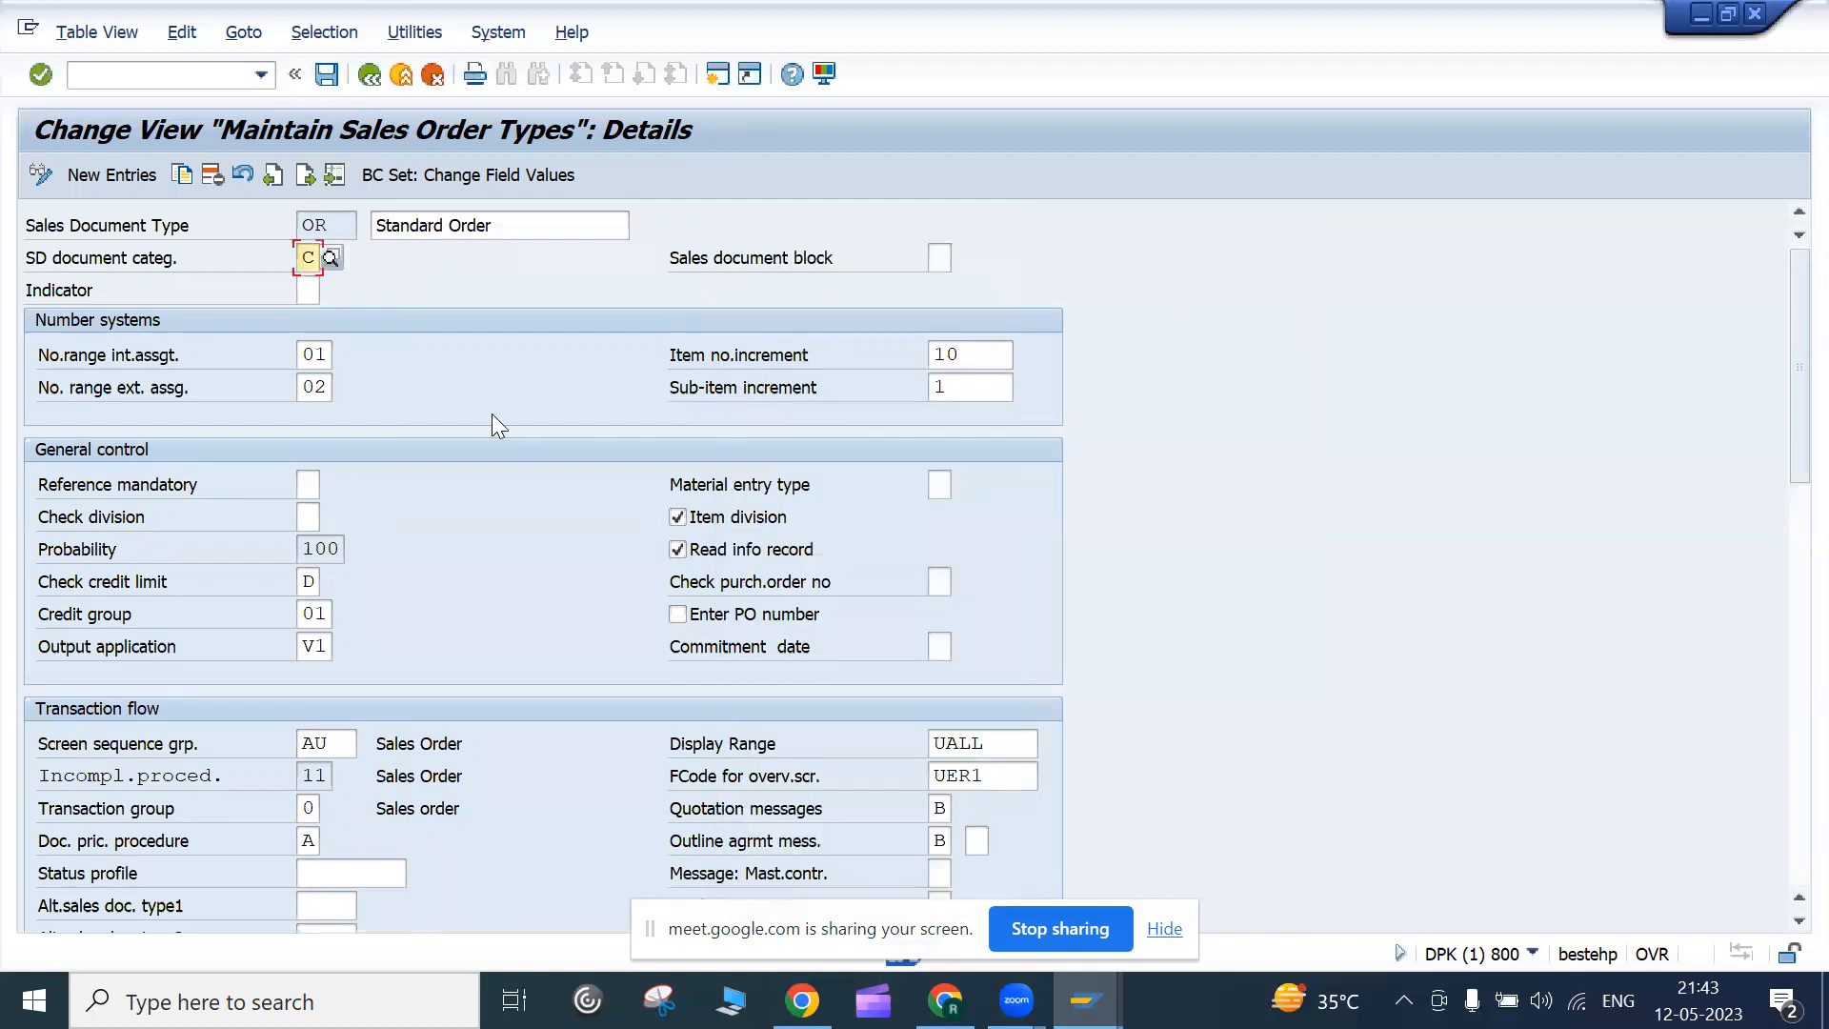
Check OR's number range assignments 01 and 02 and item number increment 10
left_click(328, 358)
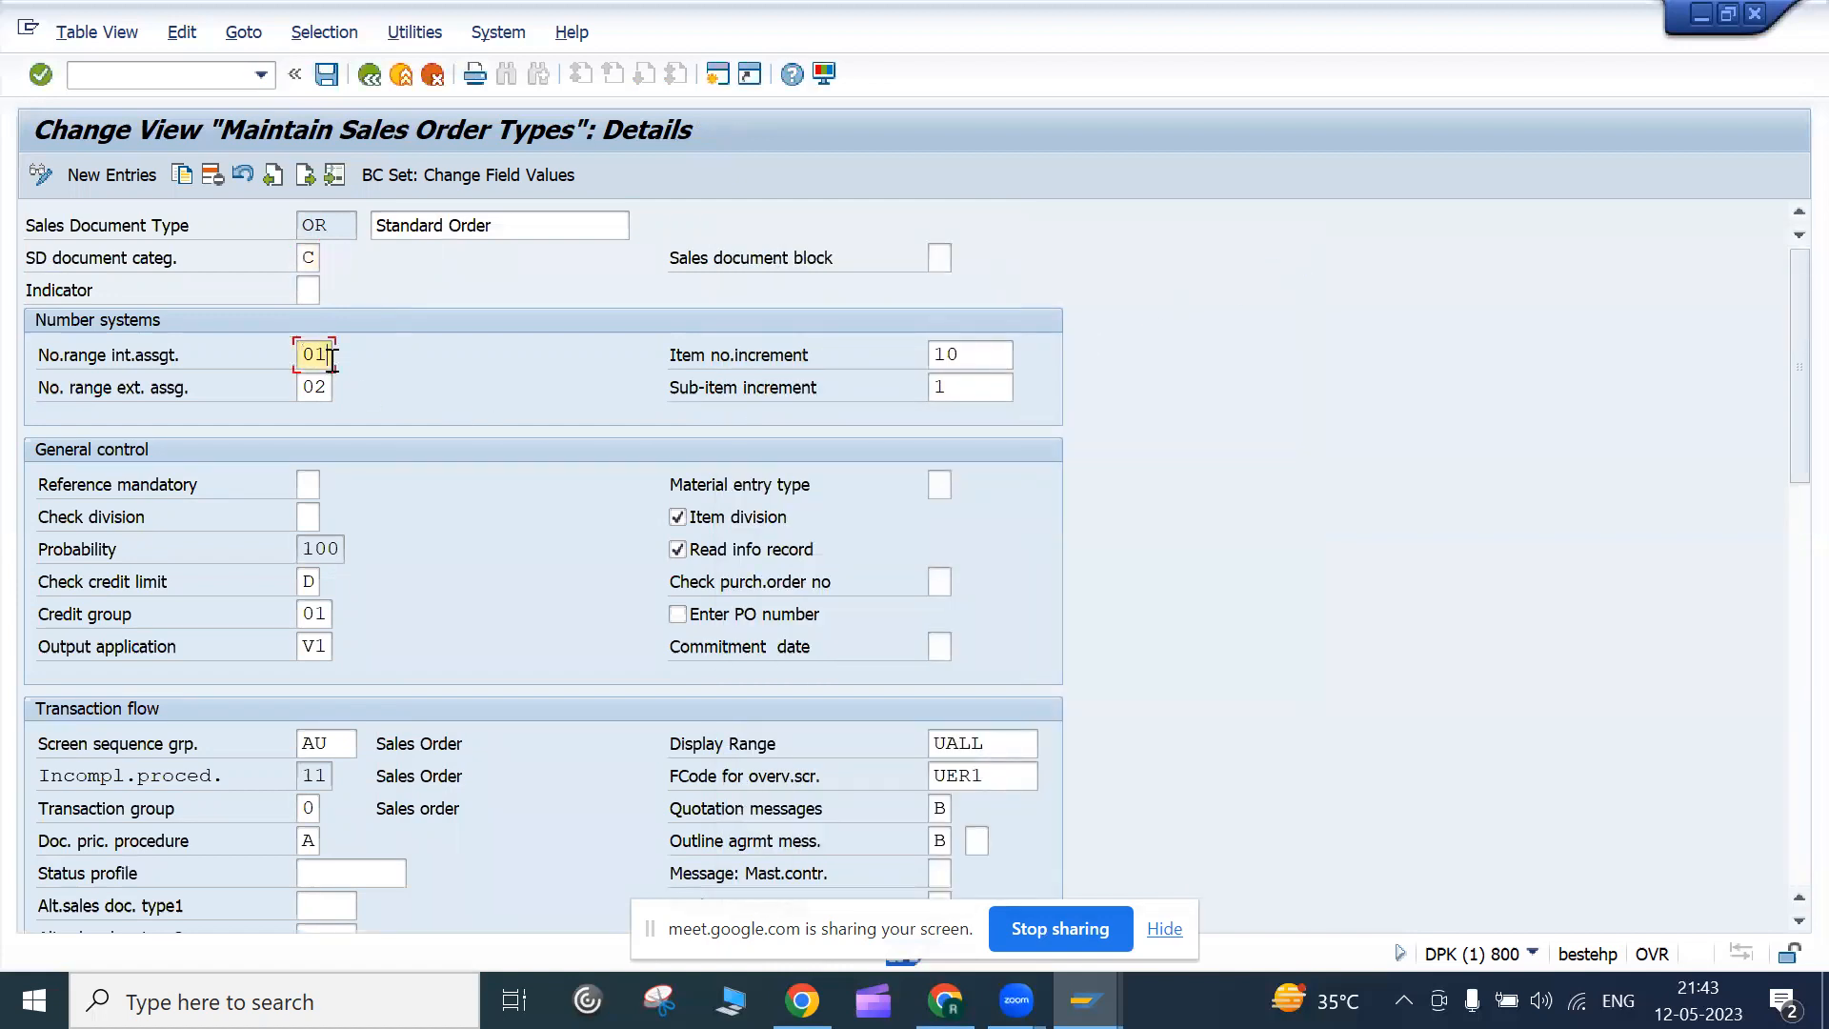
left_click(328, 389)
left_click(326, 355)
left_click_drag(671, 358, 821, 358)
left_click(981, 361)
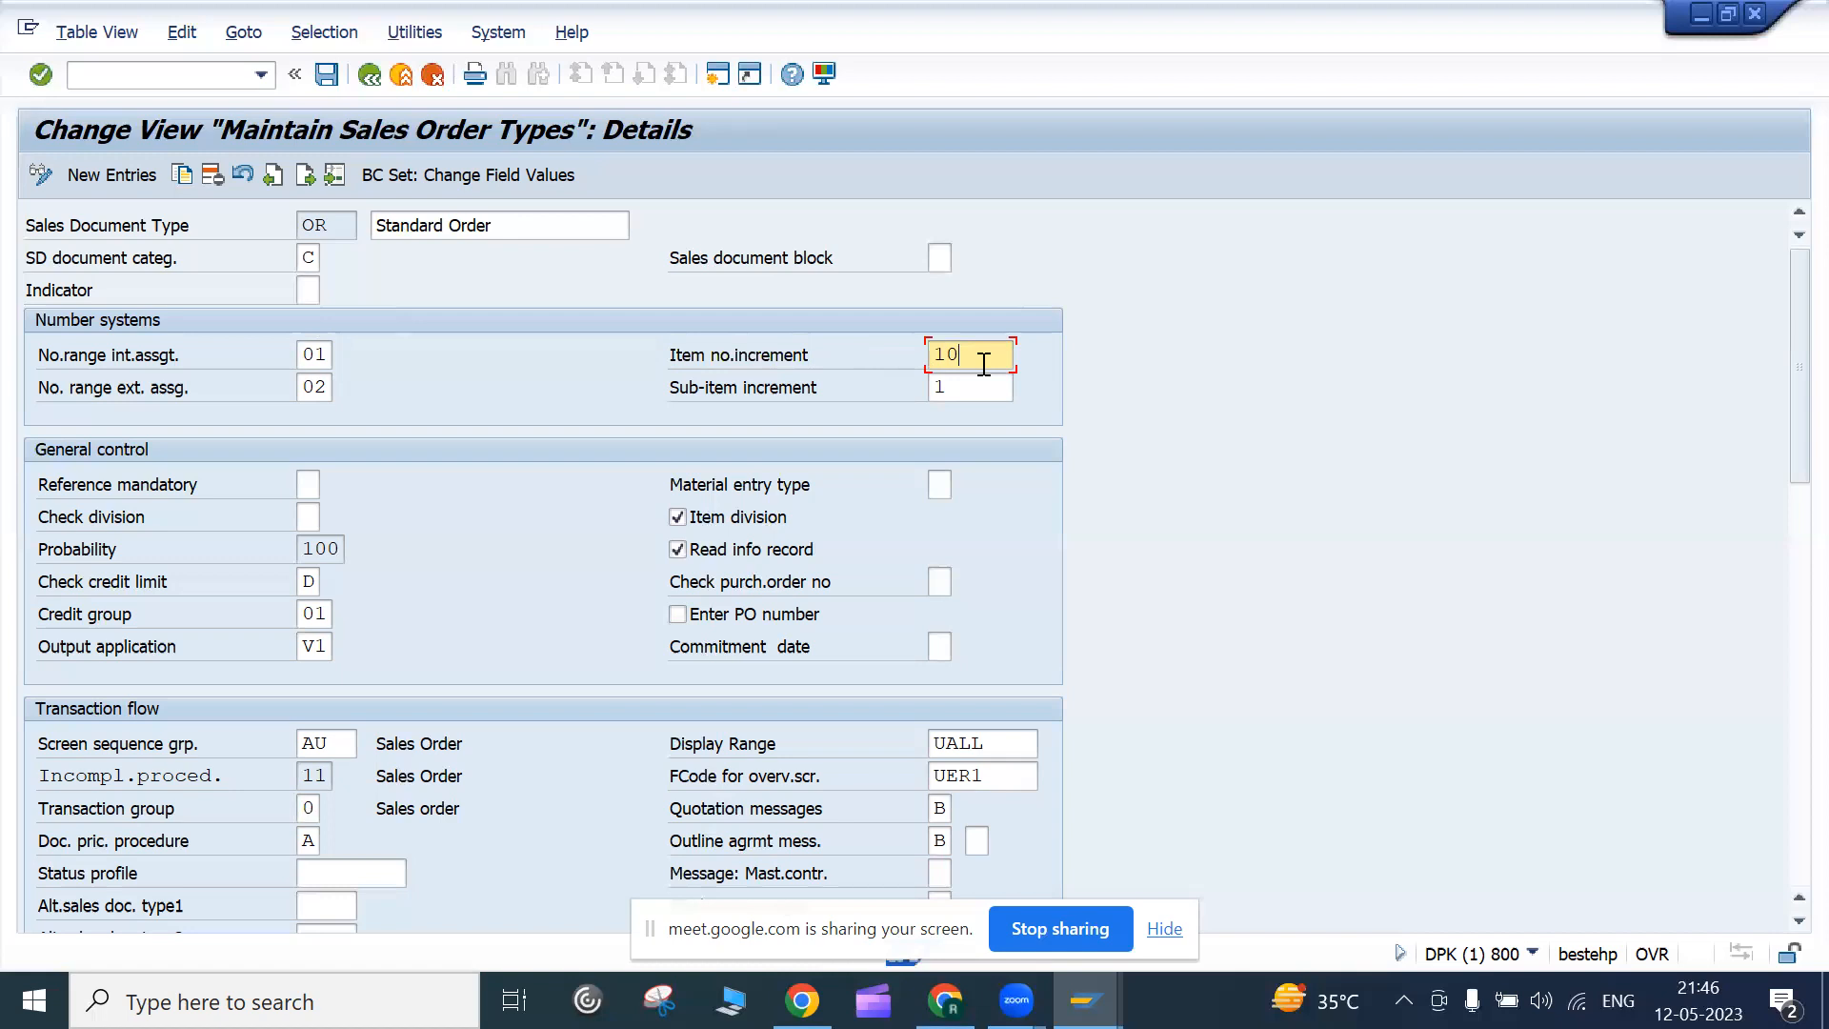
left_click(1086, 1000)
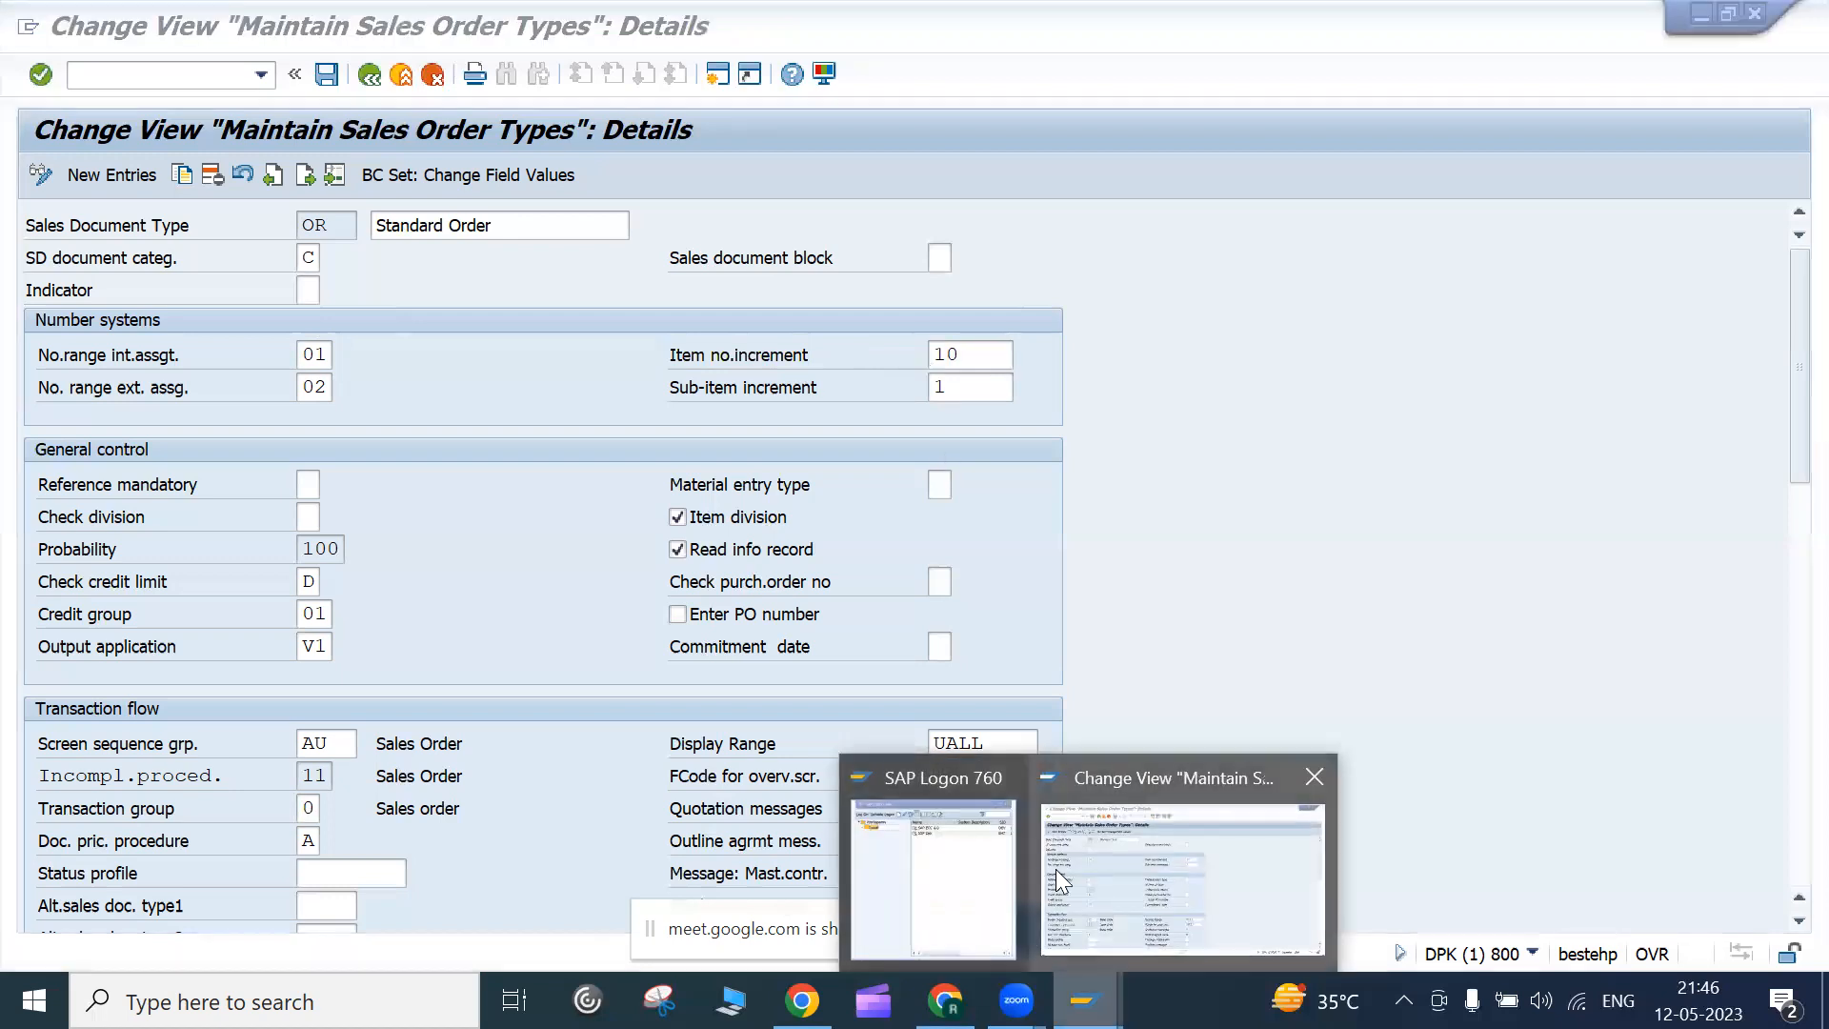
left_click(1055, 869)
Display sales order 20195 via /nva03, picking the order number from history
left_click(135, 84)
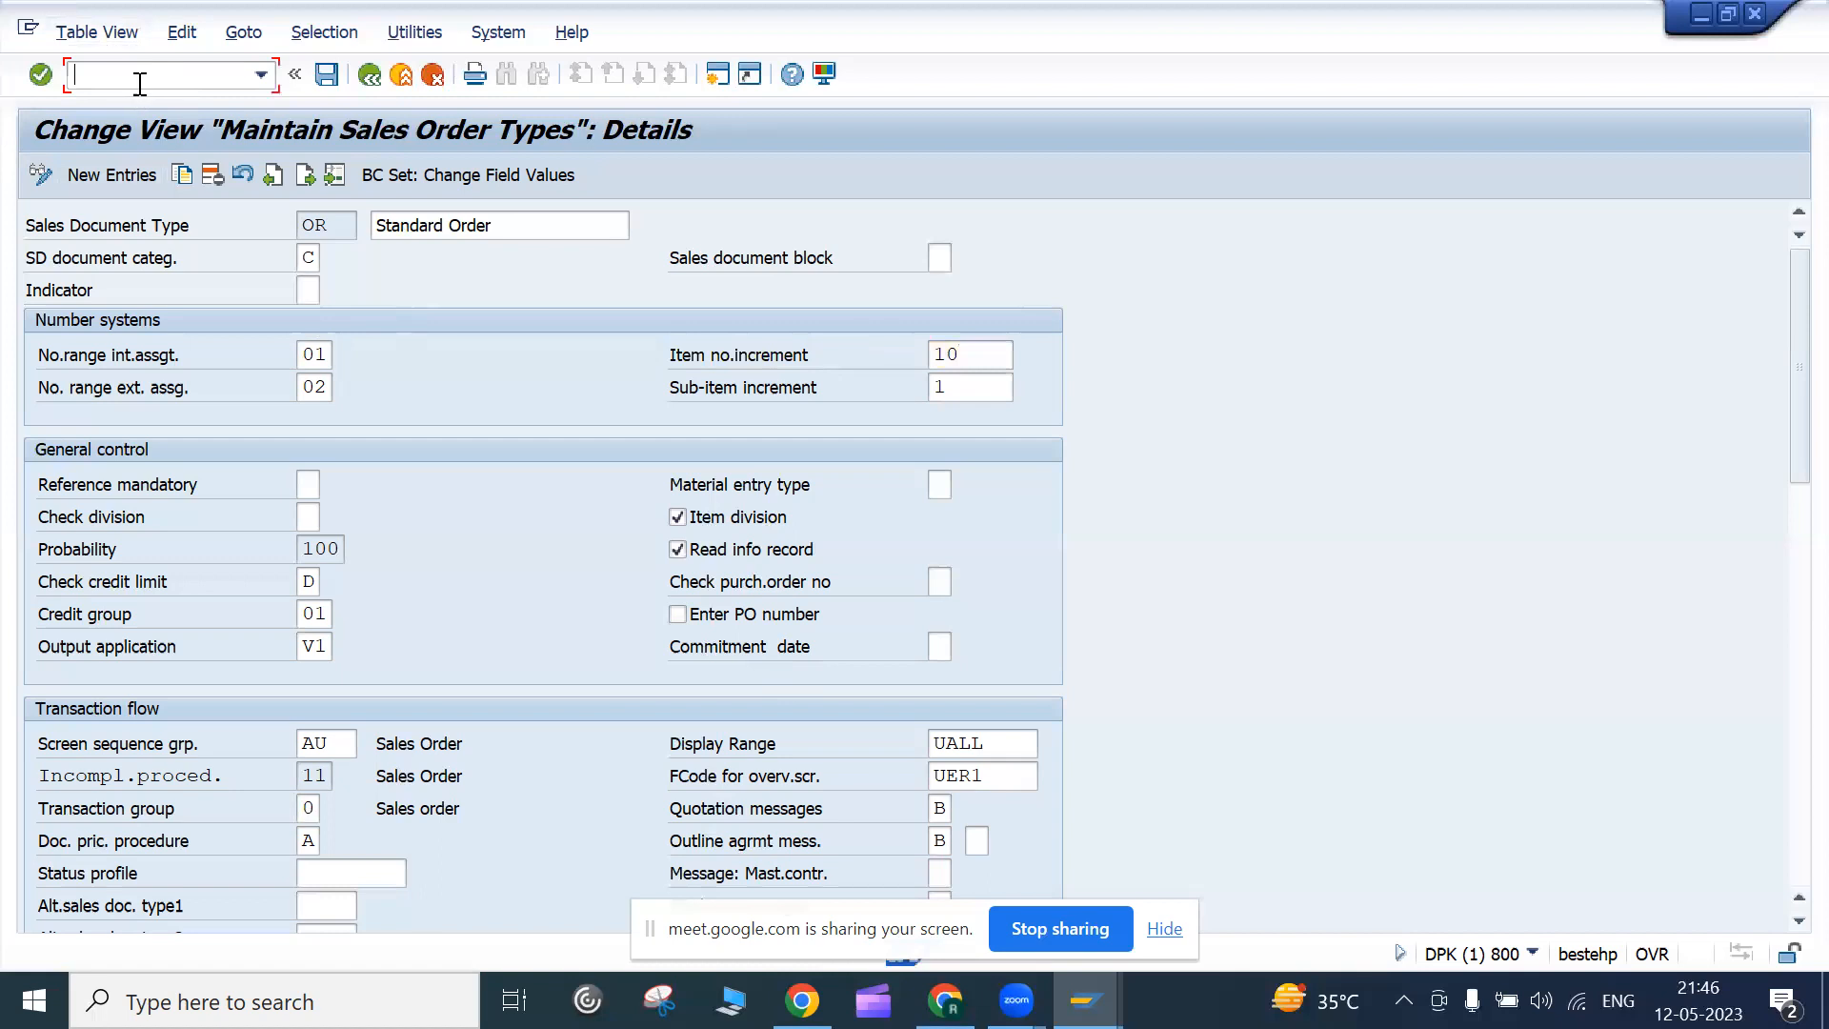
type("/nva03")
key("Return")
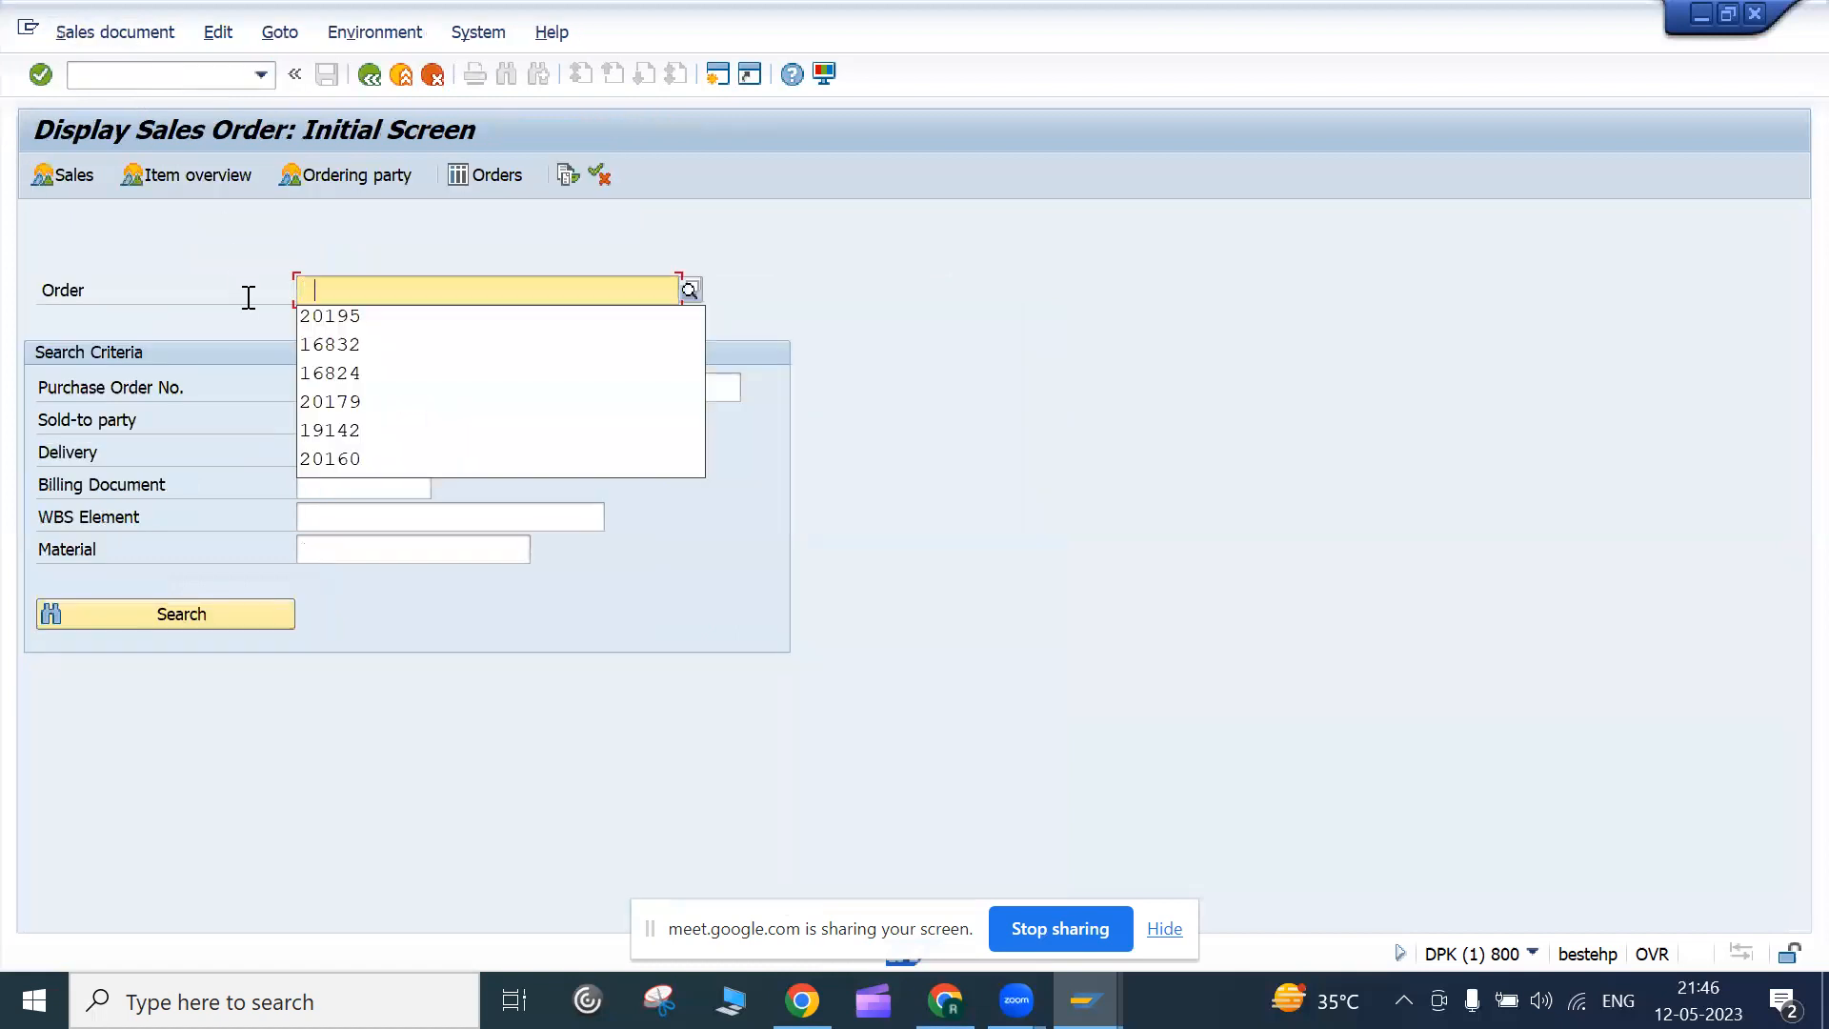
left_click(337, 320)
key("Return")
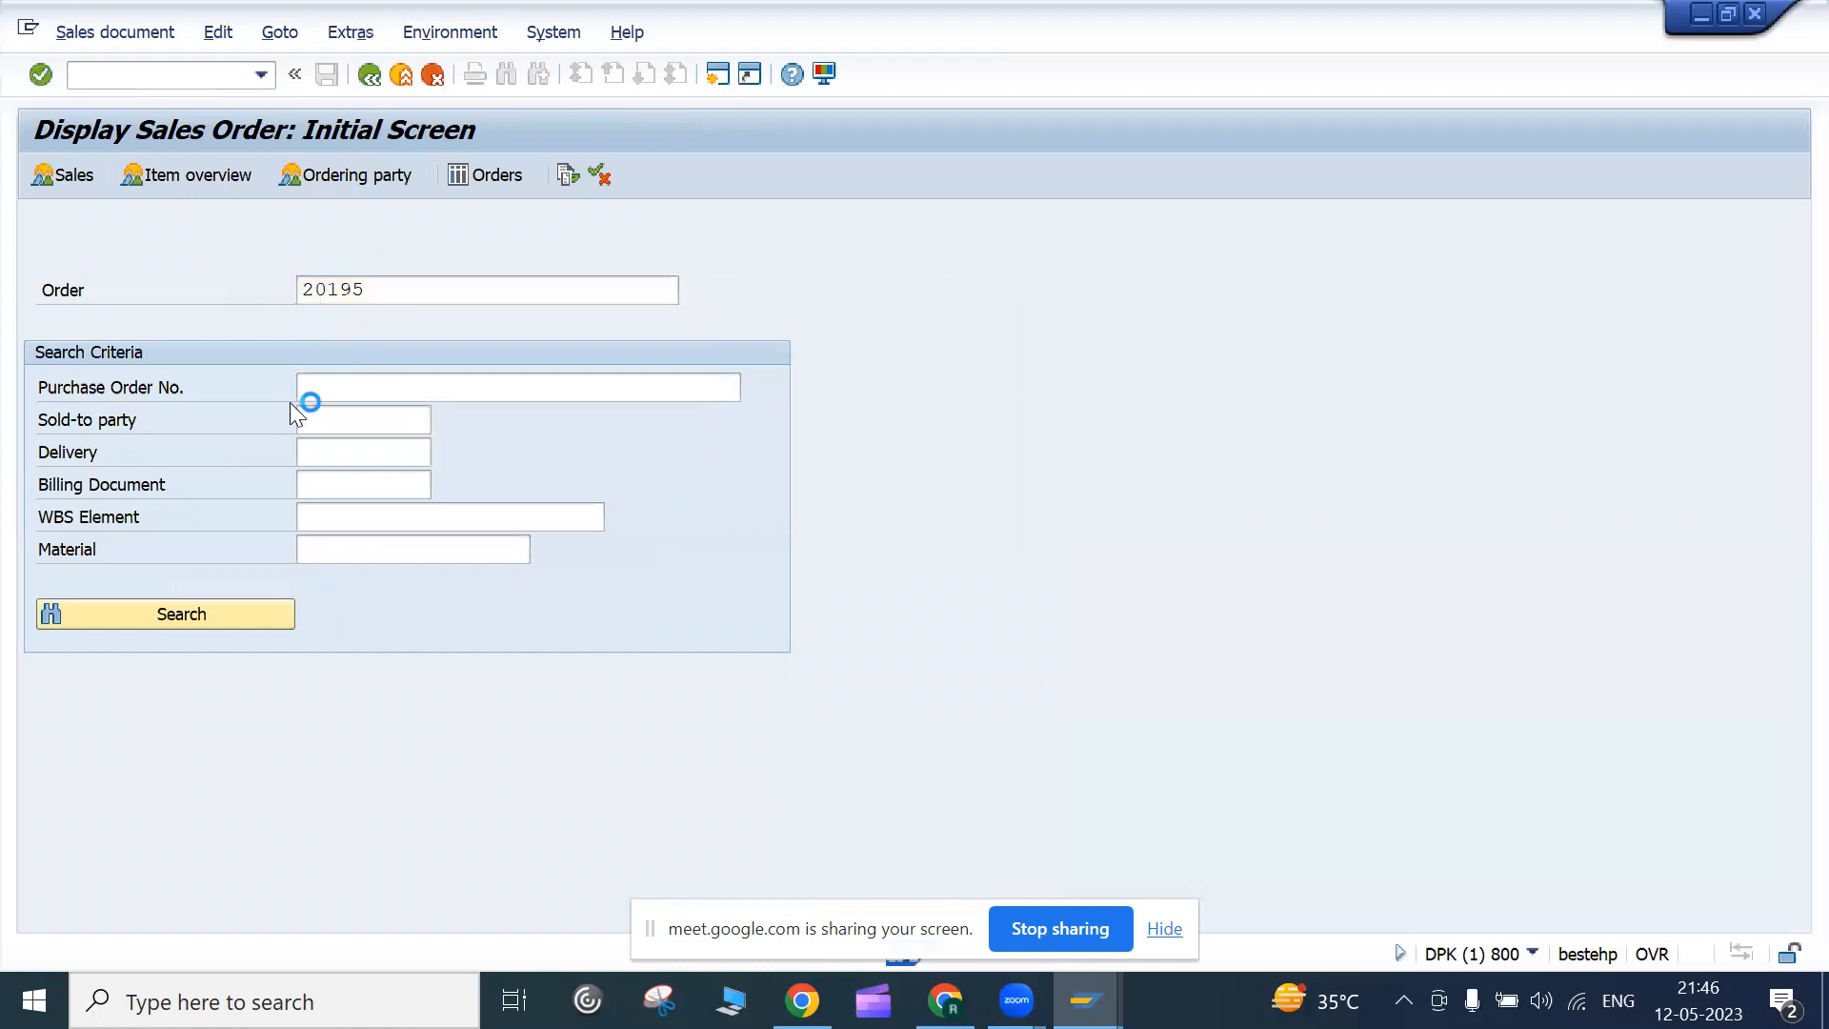
left_click(121, 800)
left_click_drag(121, 800, 162, 787)
left_click(131, 805)
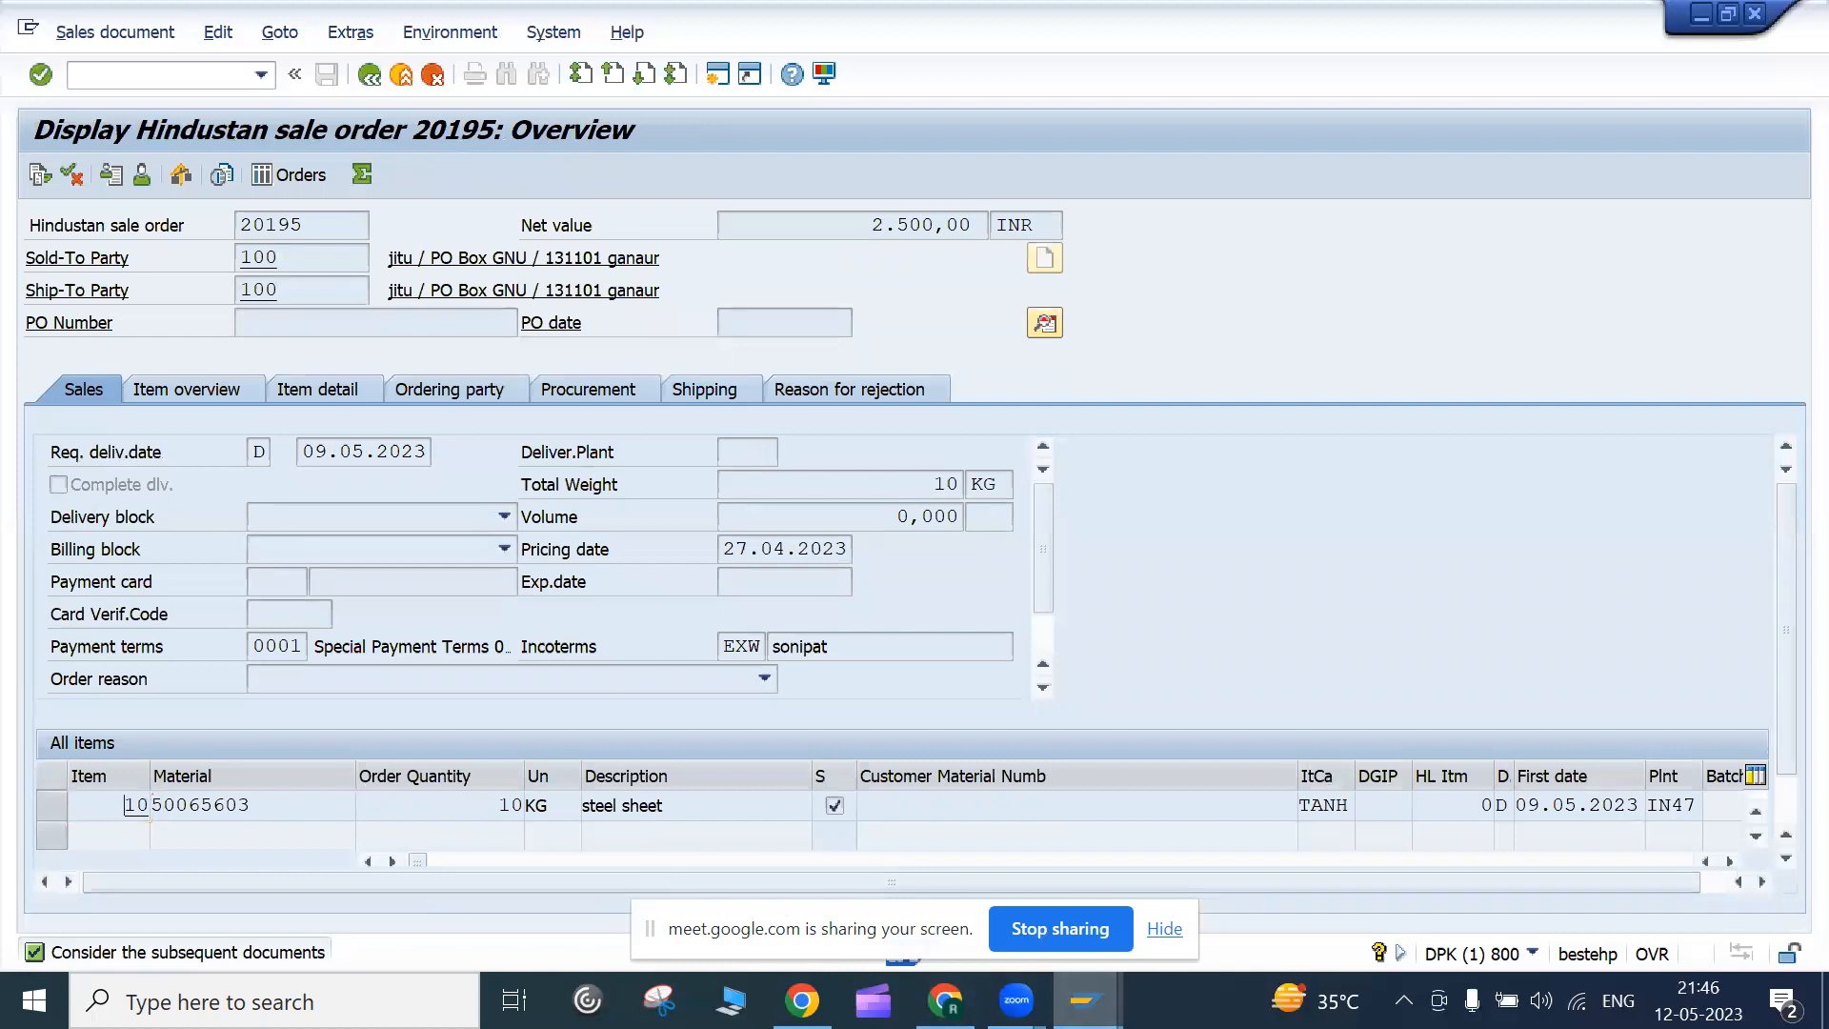
left_click(1086, 1001)
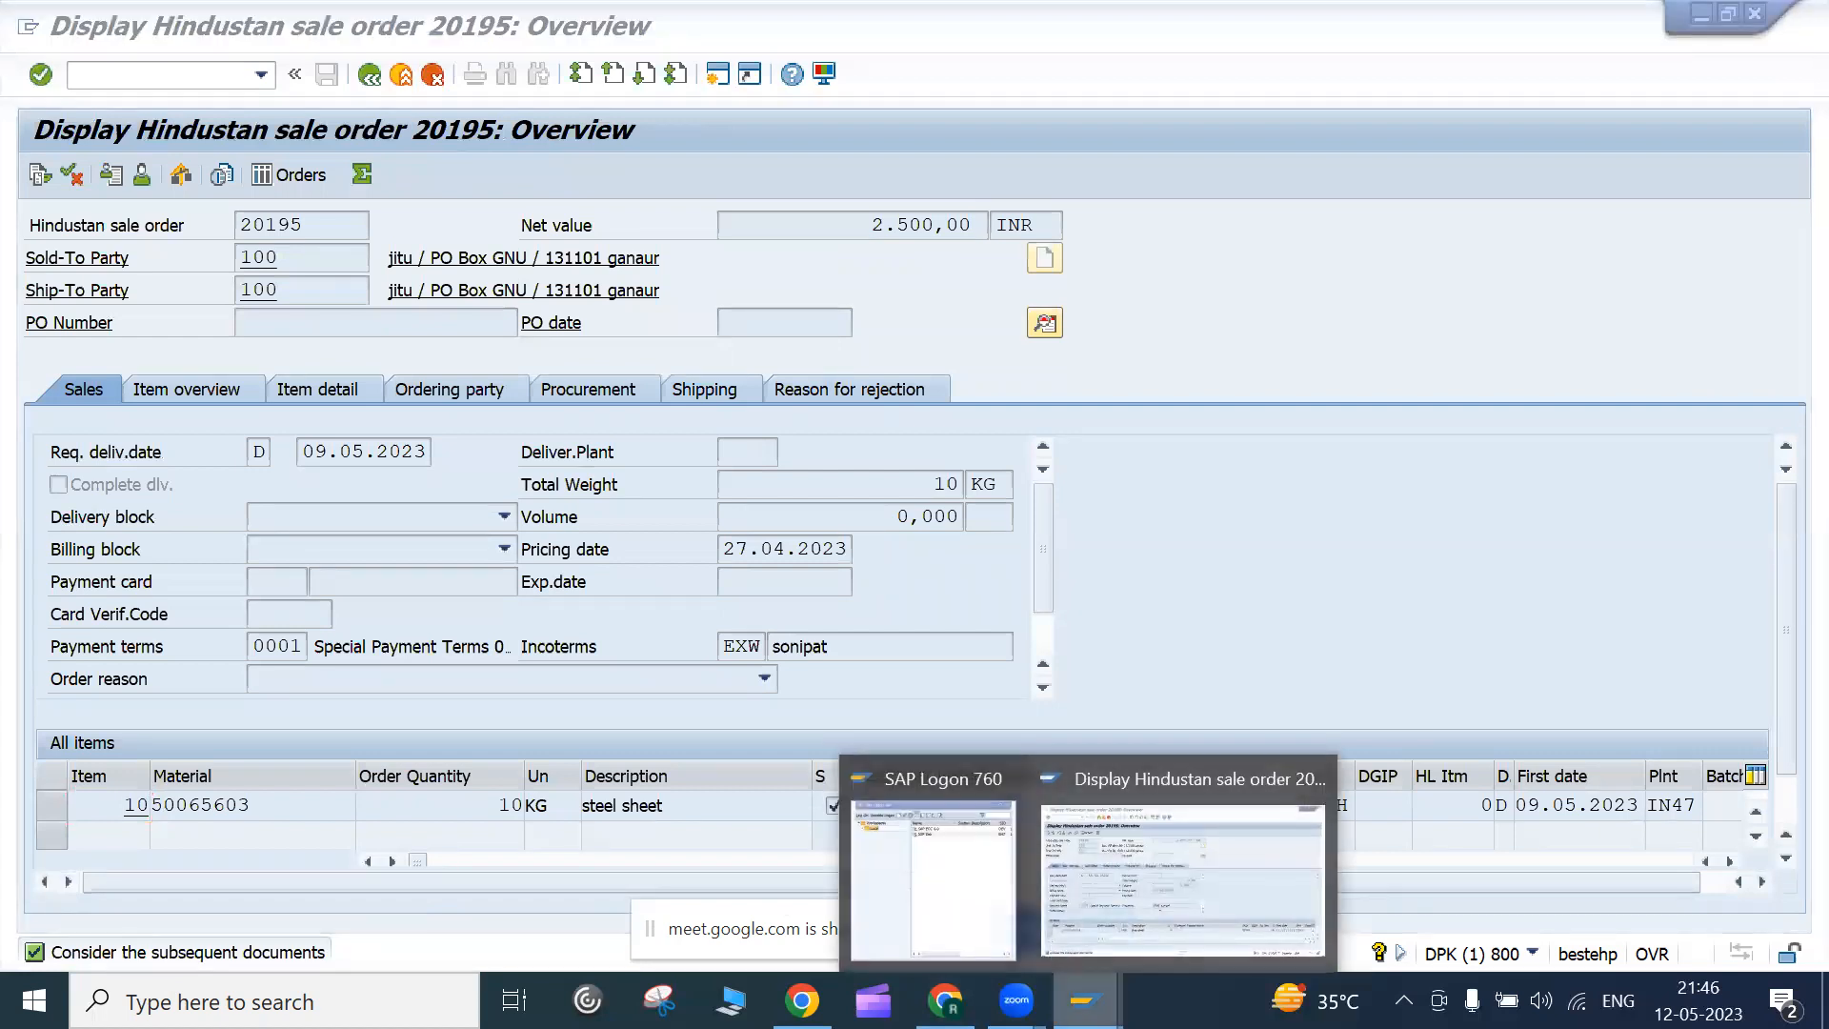
left_click(1103, 905)
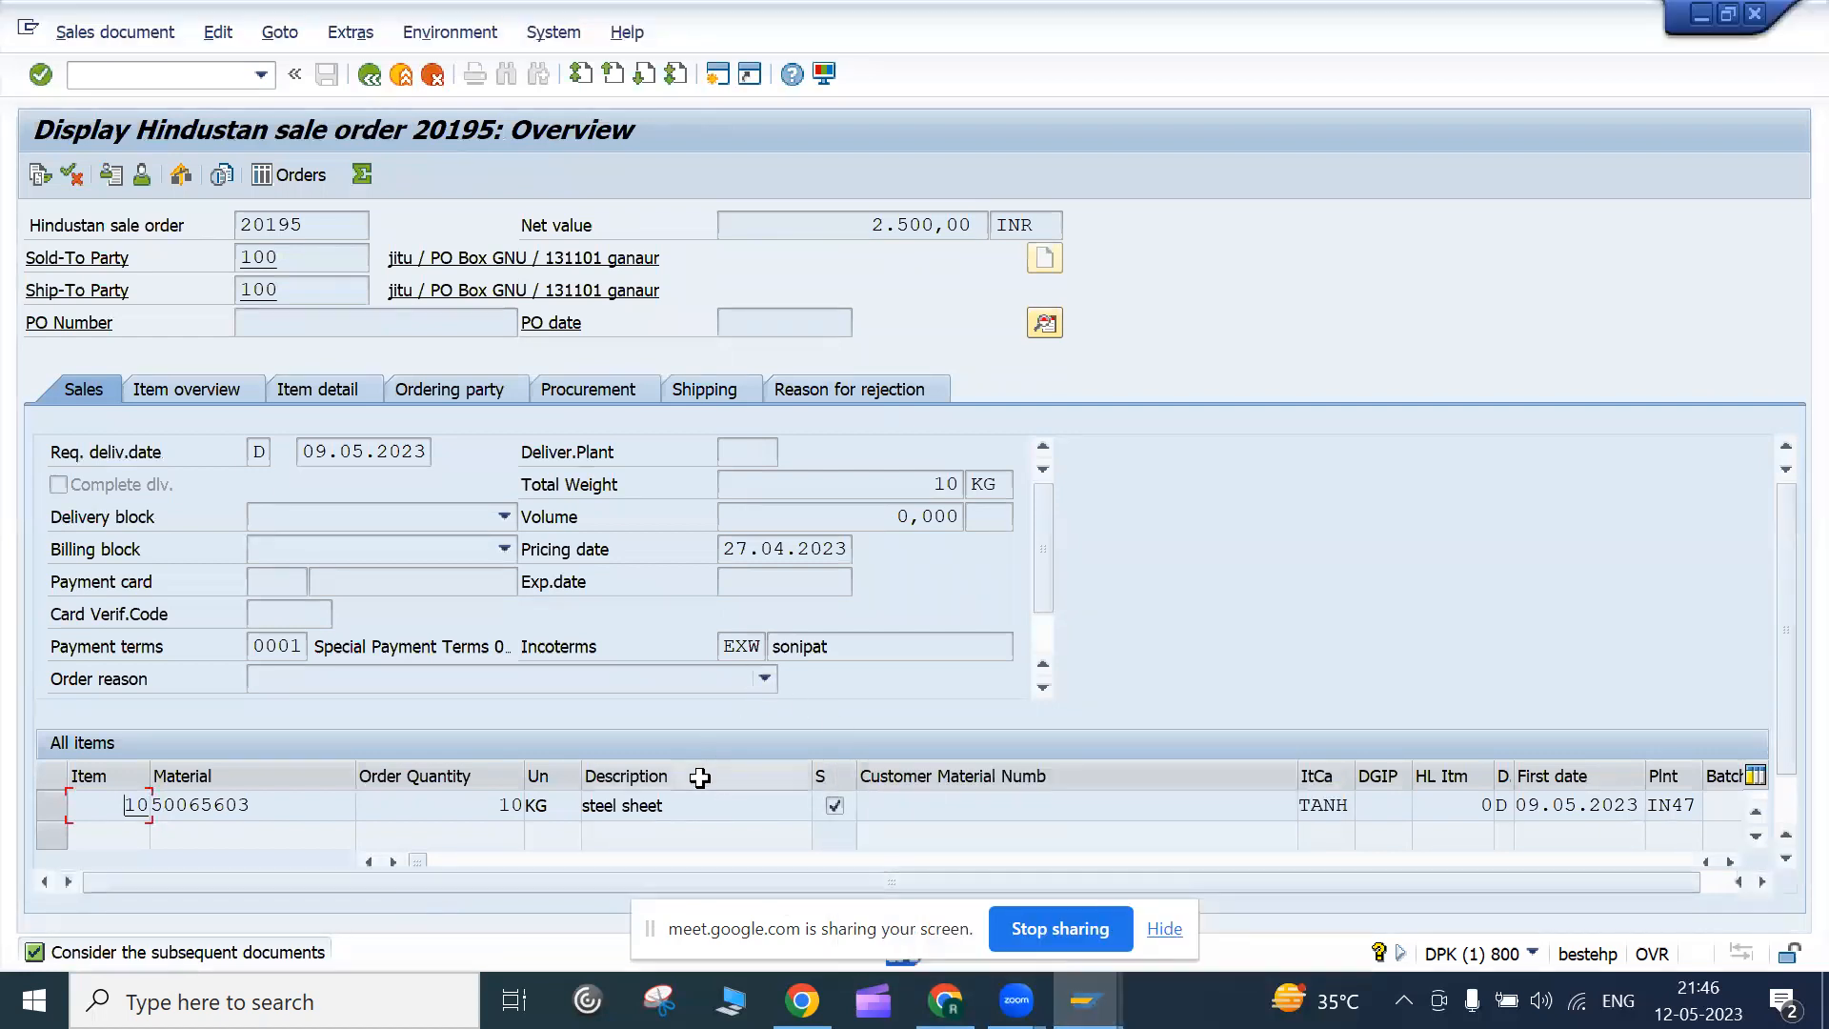
Start the customizing transaction with /ospro in a new session
left_click(103, 81)
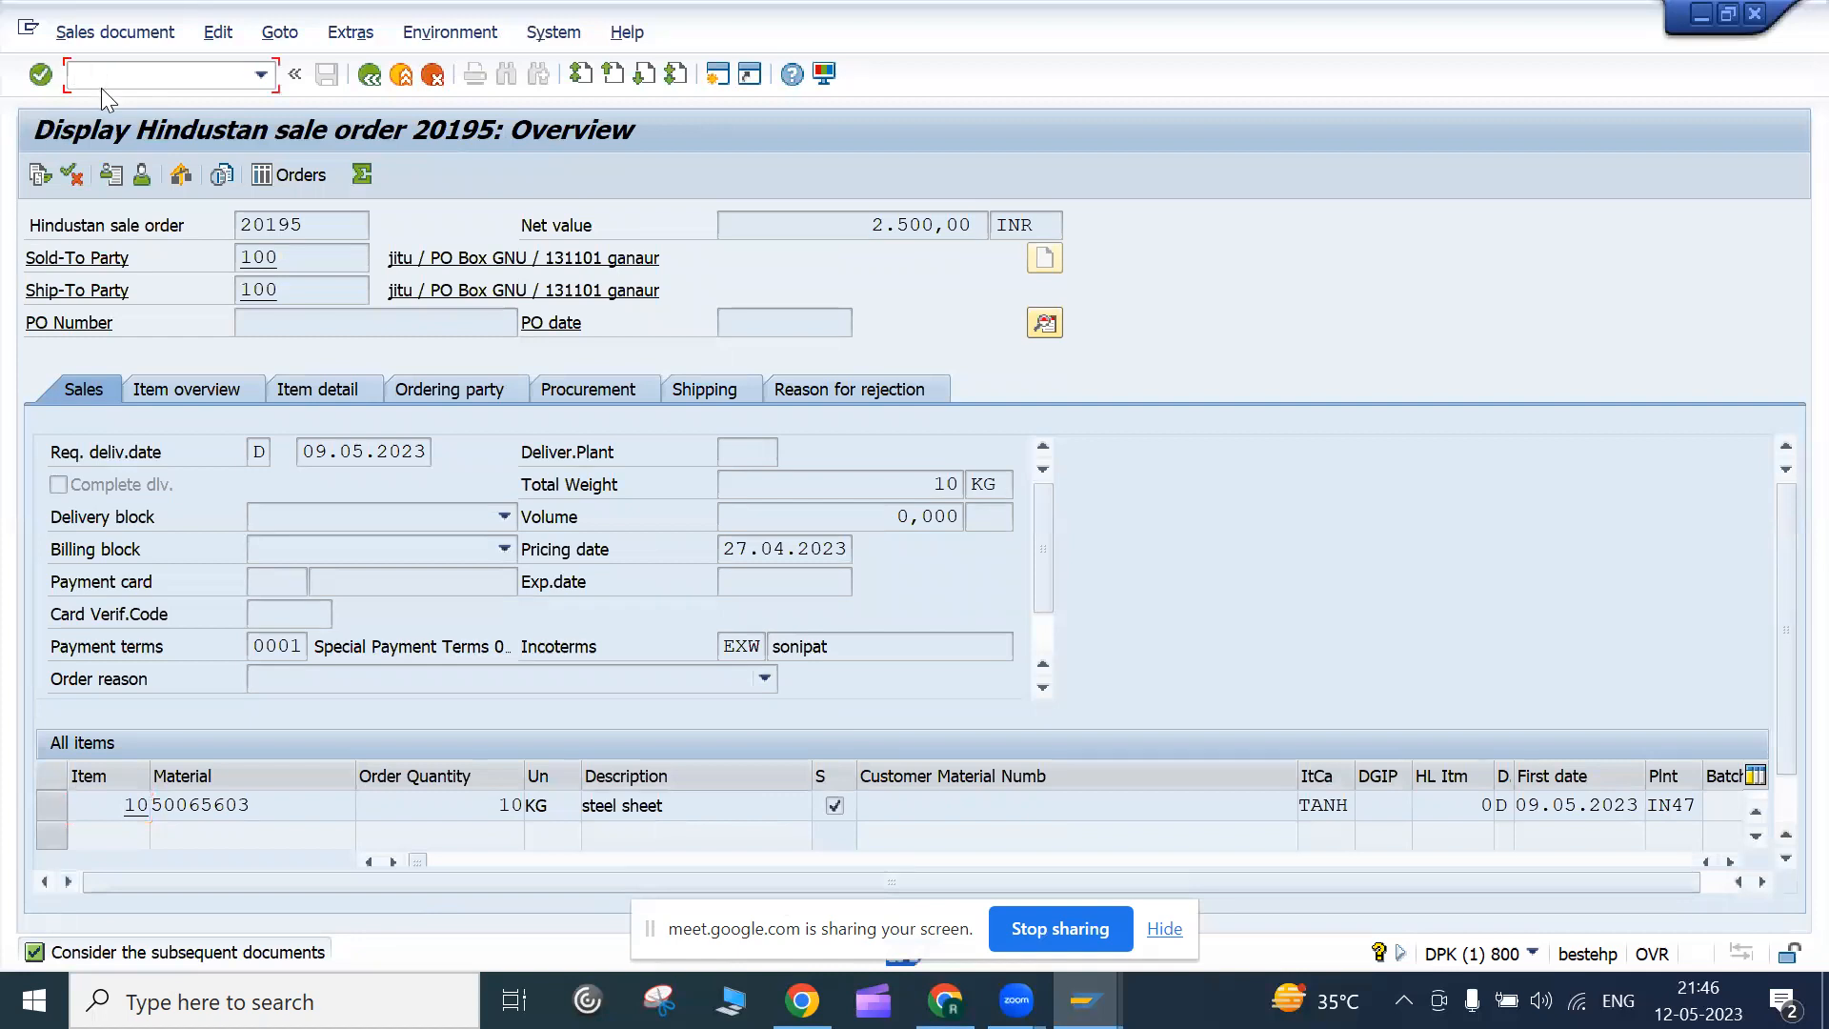
type("/ospreo")
key("BackSpace")
key("BackSpace")
key("BackSpace")
type("ro")
key("Return")
Expand the SAP Reference IMG to Sales Document Header and run Define Sales Document Types
left_click(101, 179)
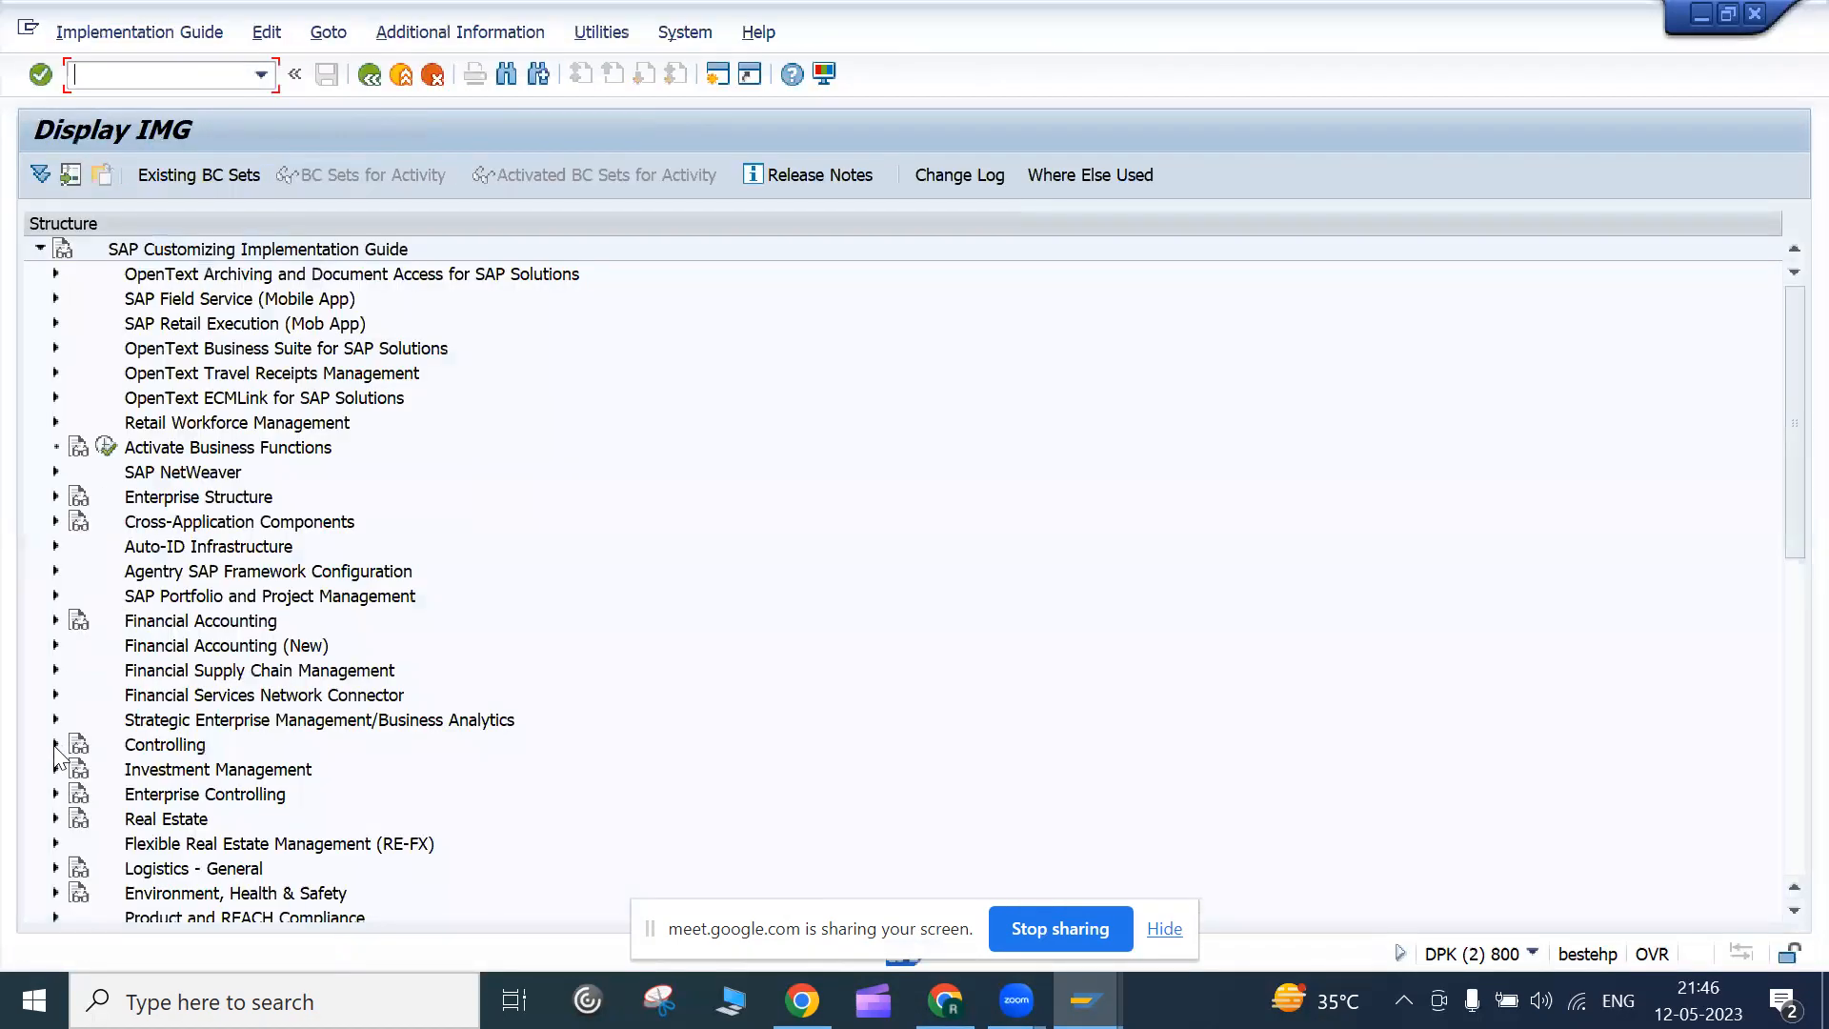
scroll(145, 522, "down", 2)
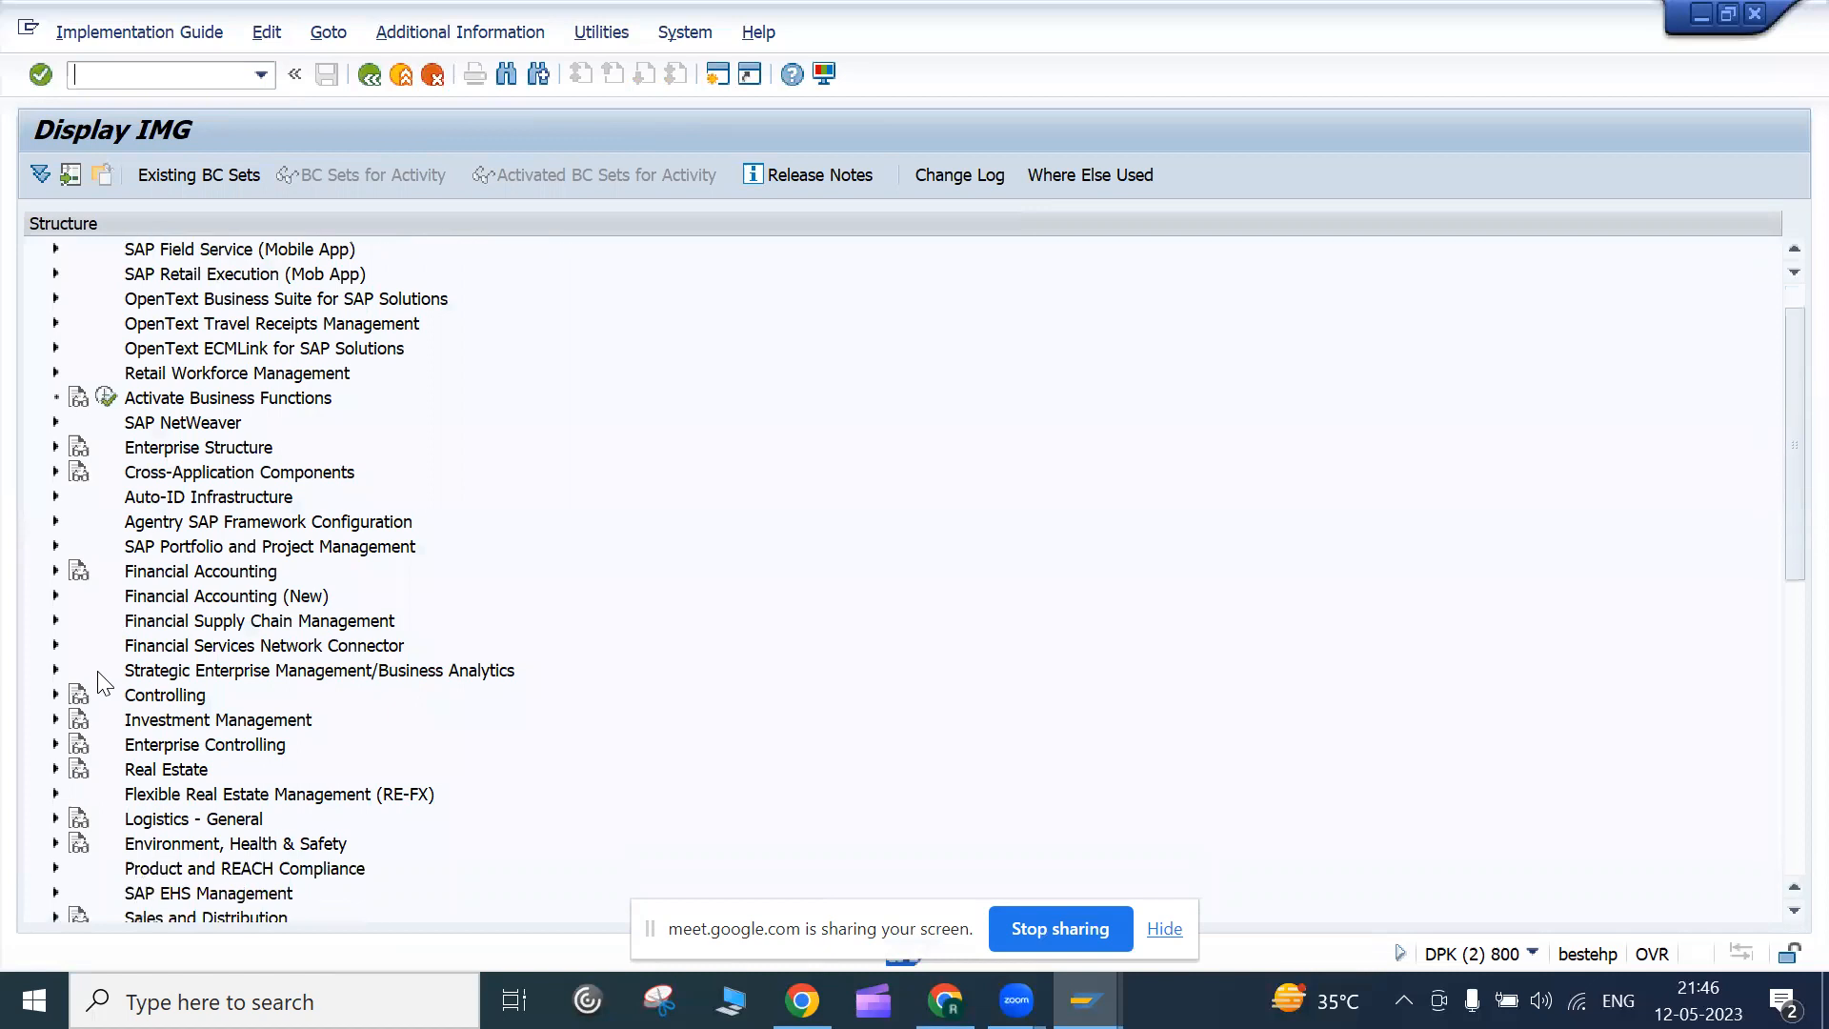
scroll(105, 681, "down", 2)
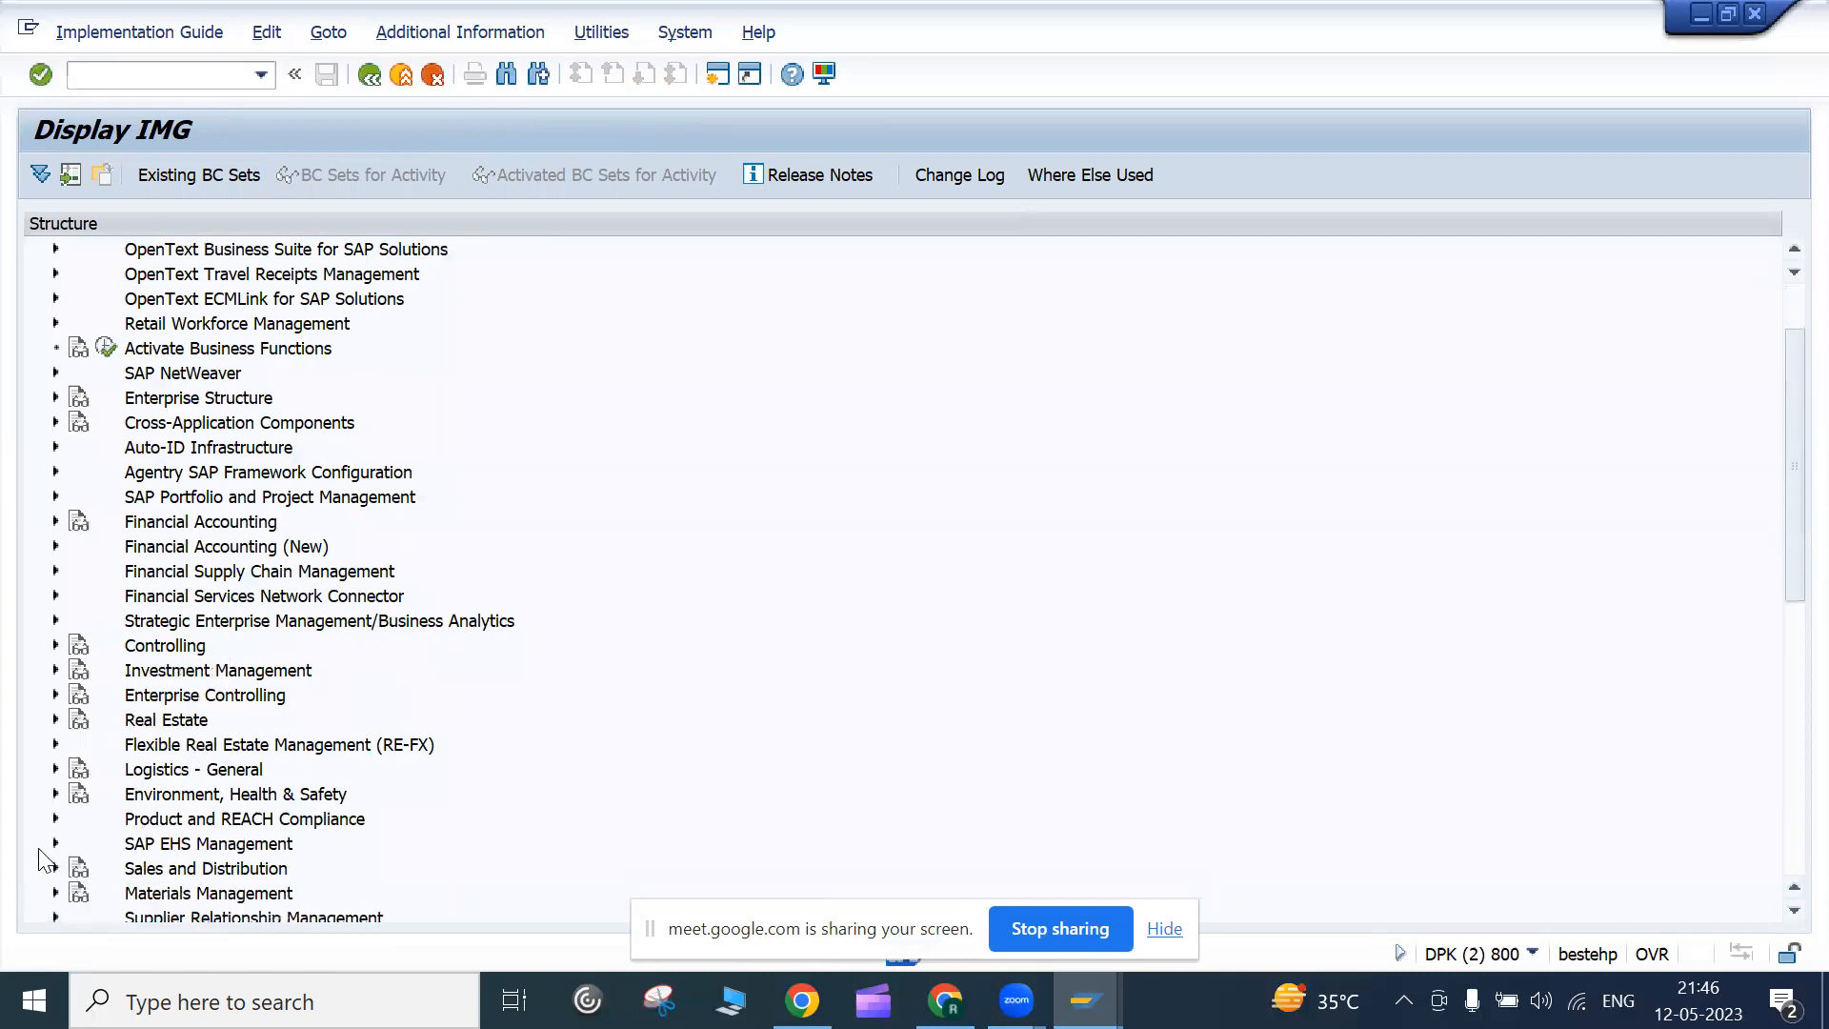
scroll(46, 862, "down", 1)
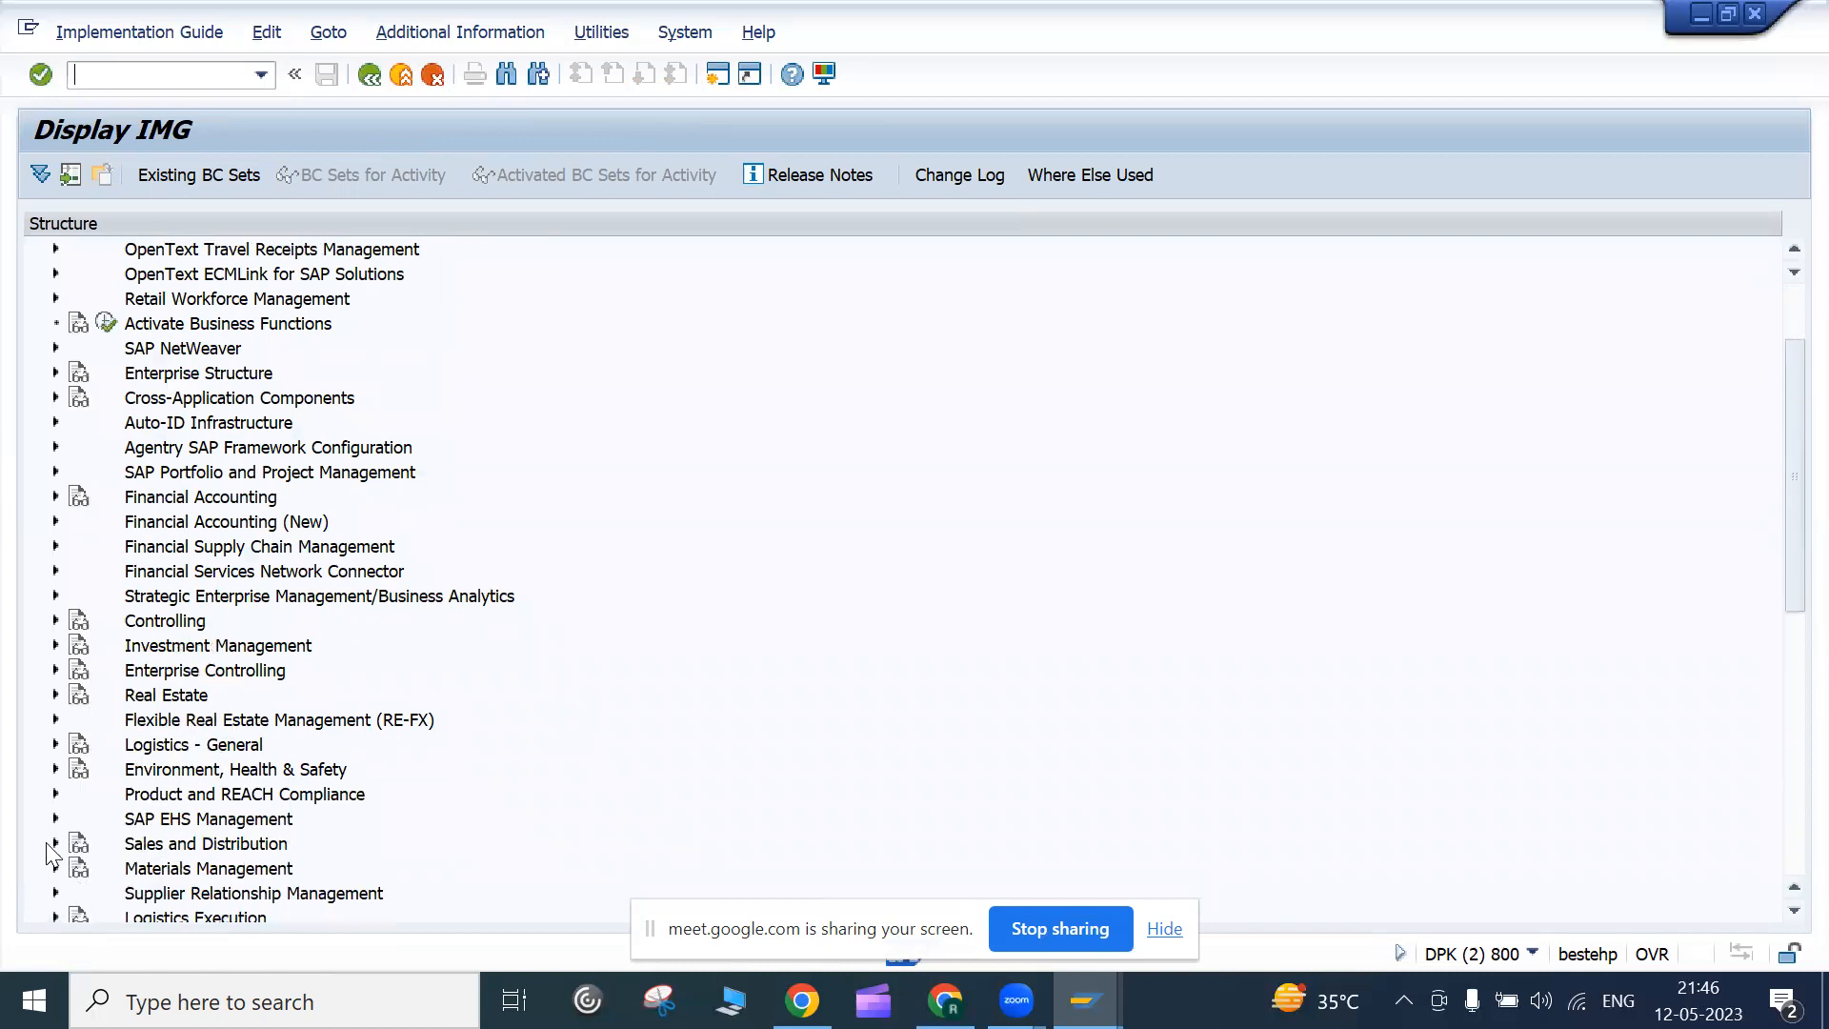
left_click(55, 843)
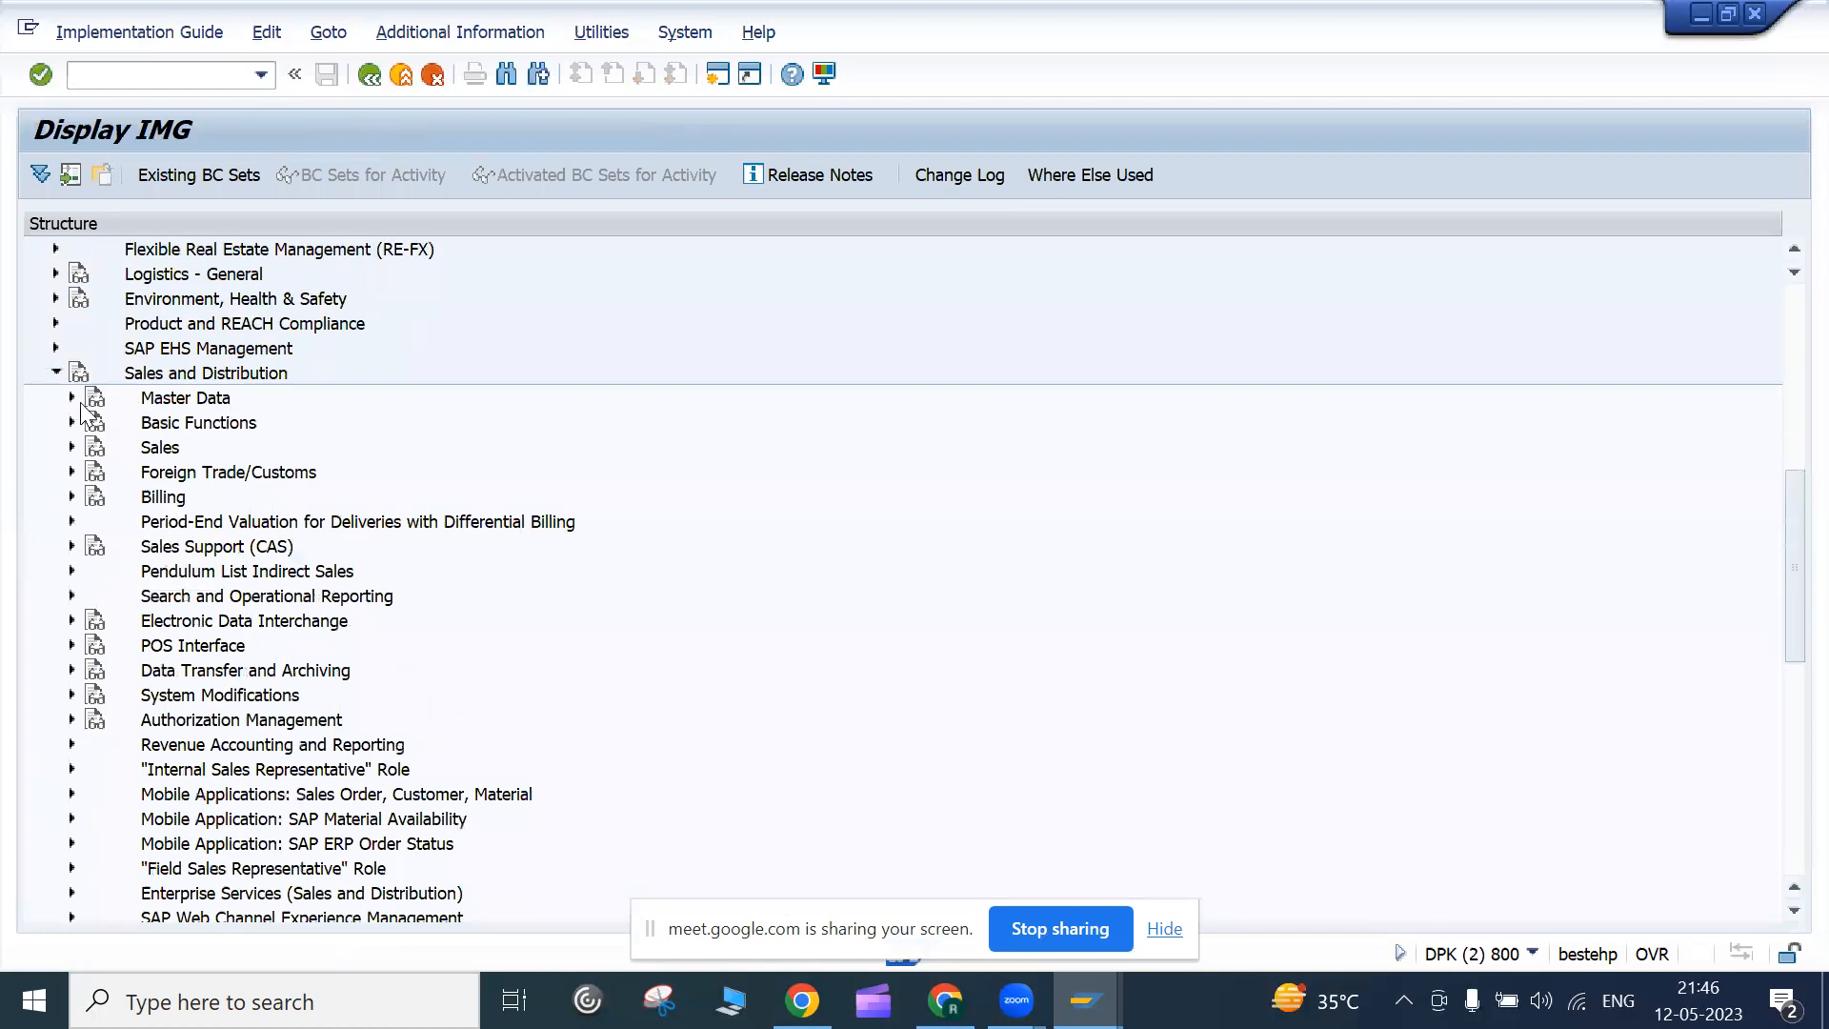
left_click(71, 447)
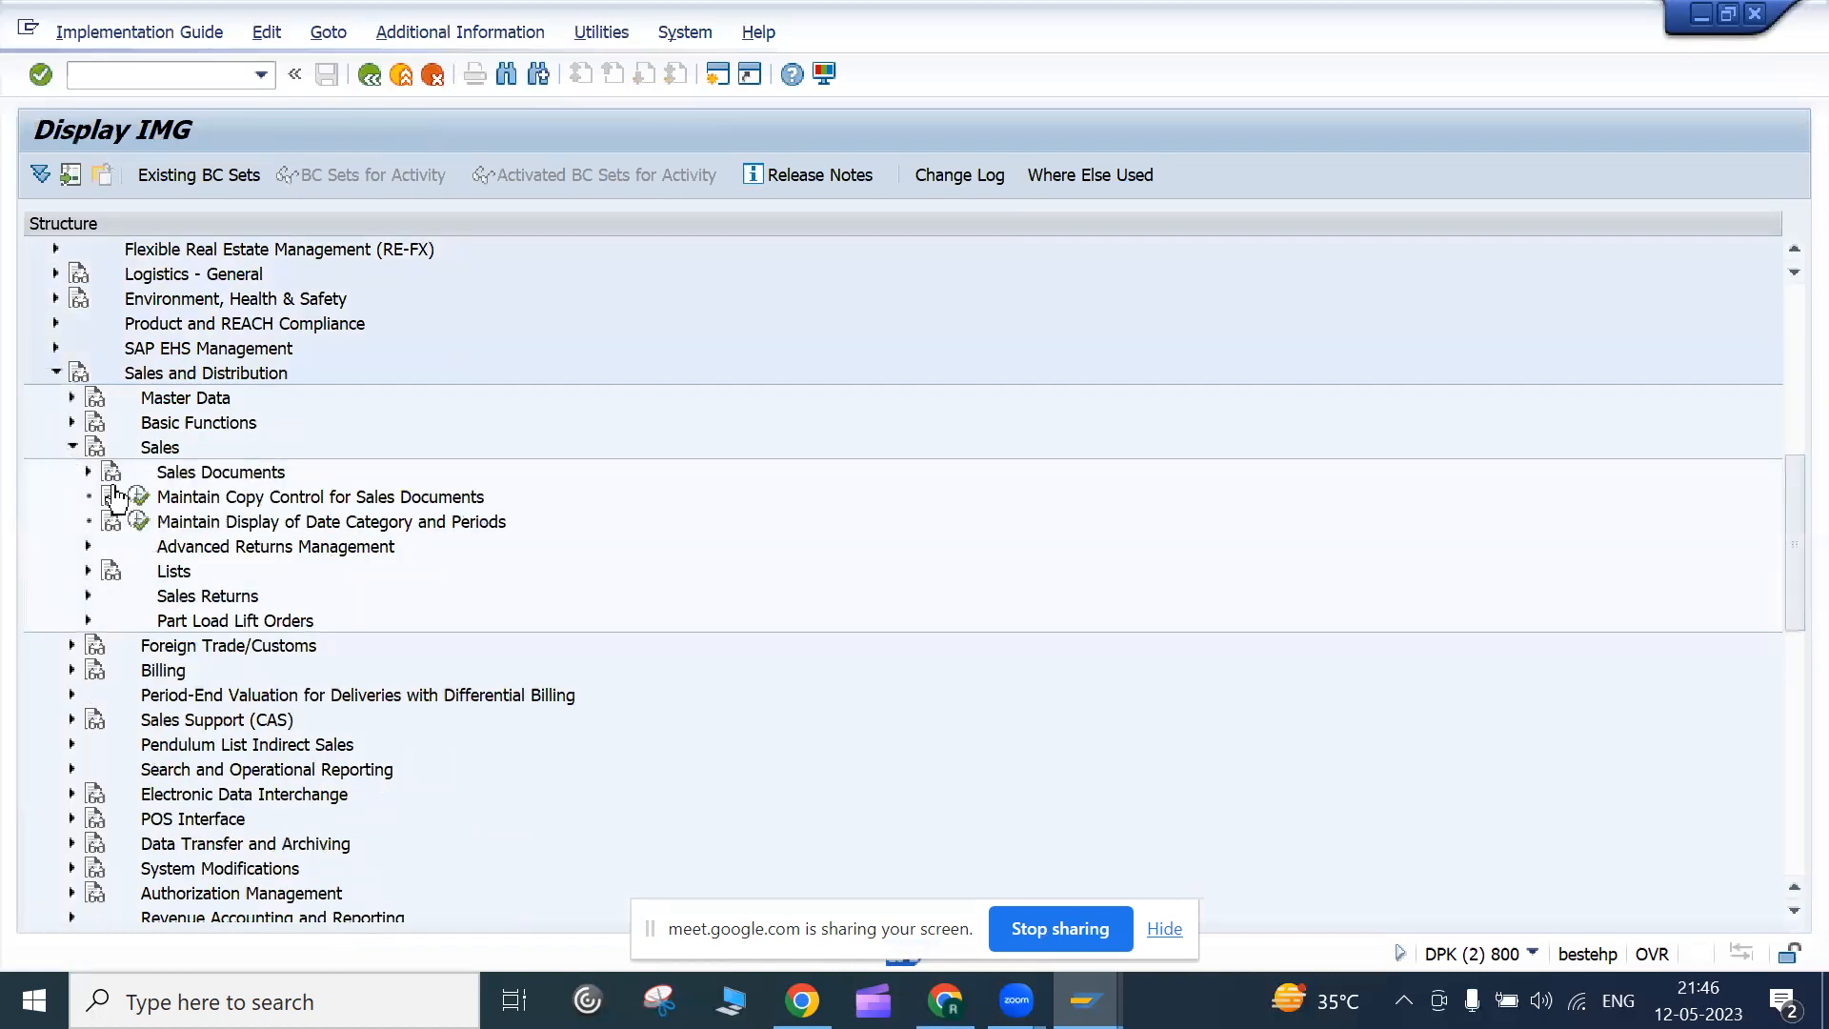
left_click(87, 472)
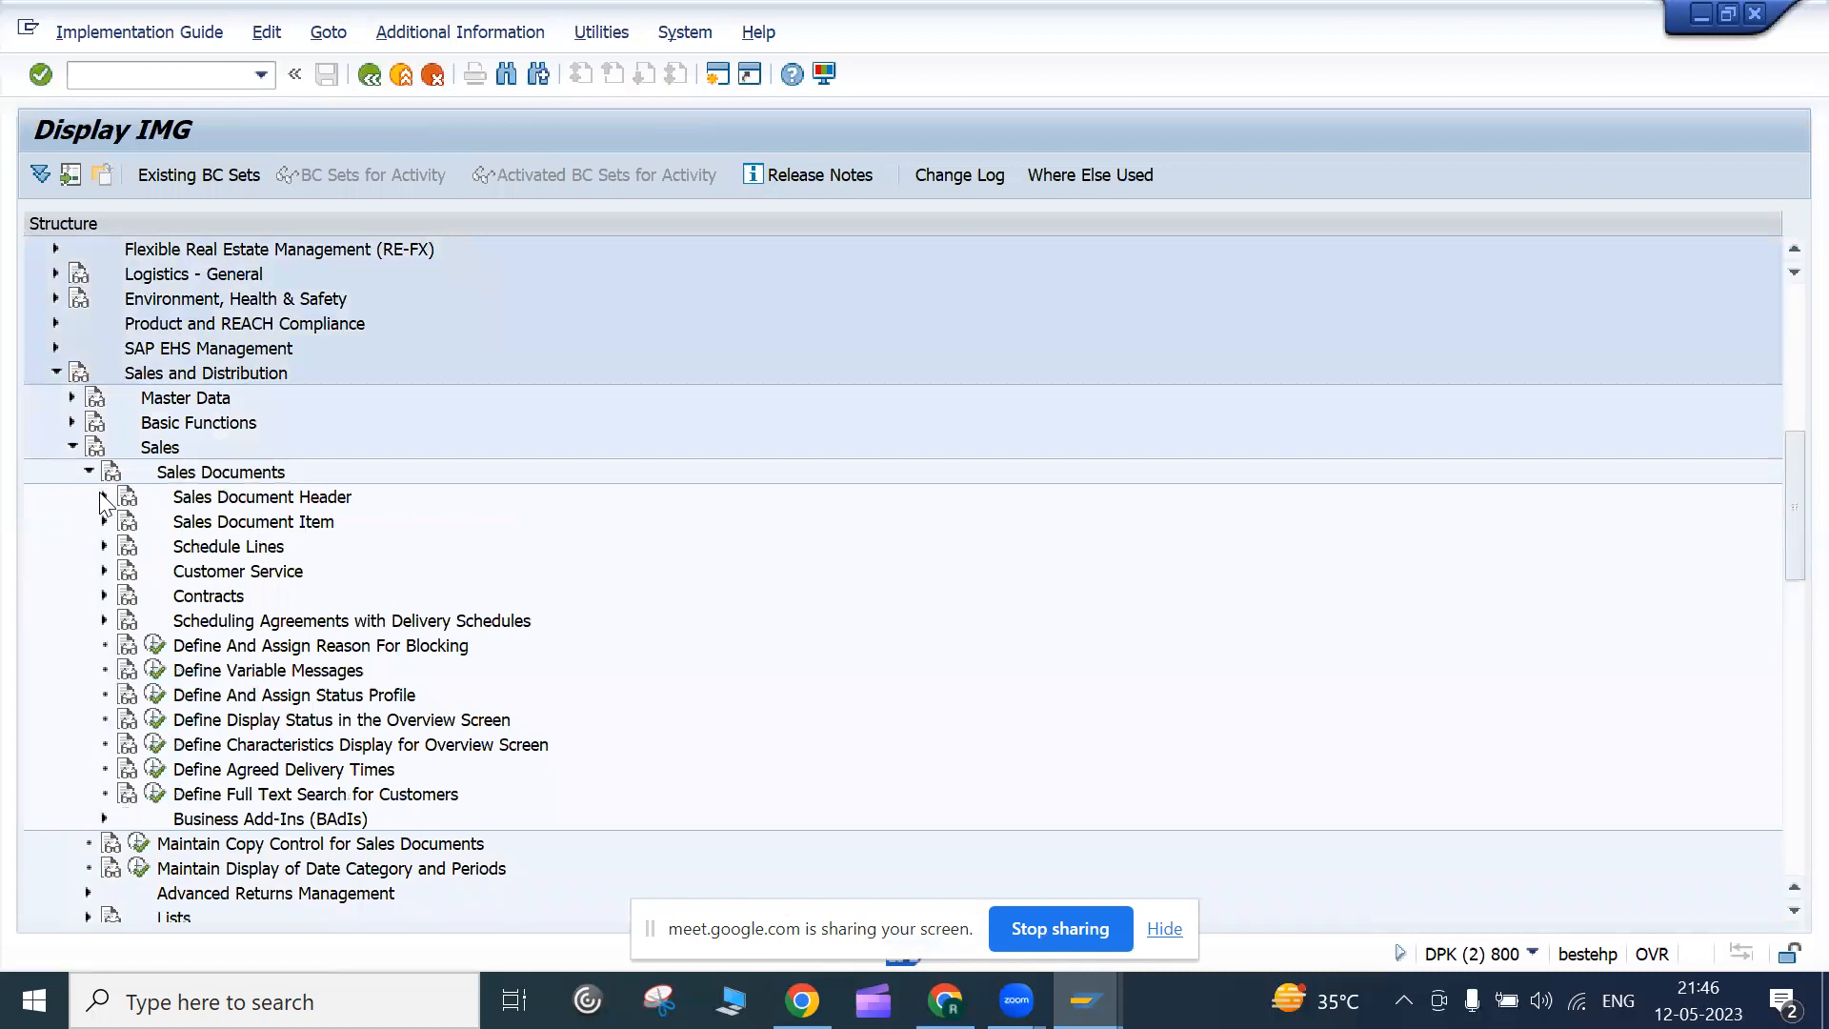
left_click(104, 496)
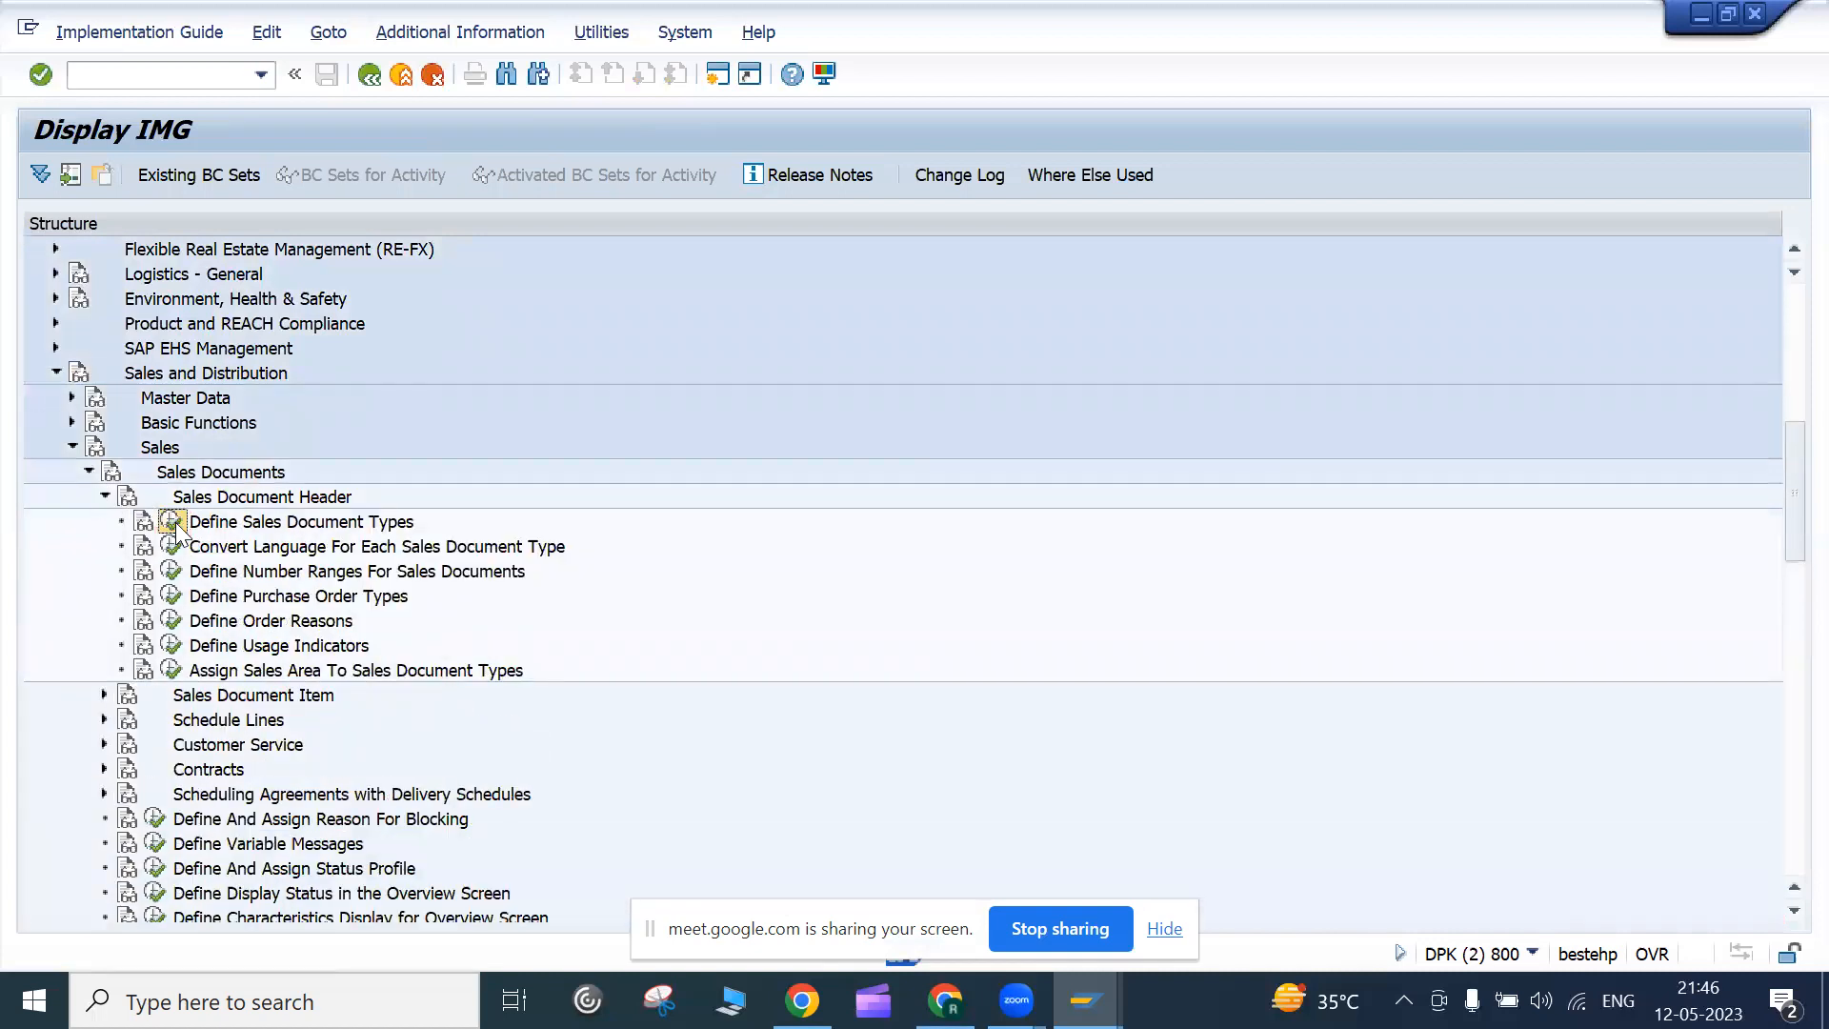
left_click(173, 524)
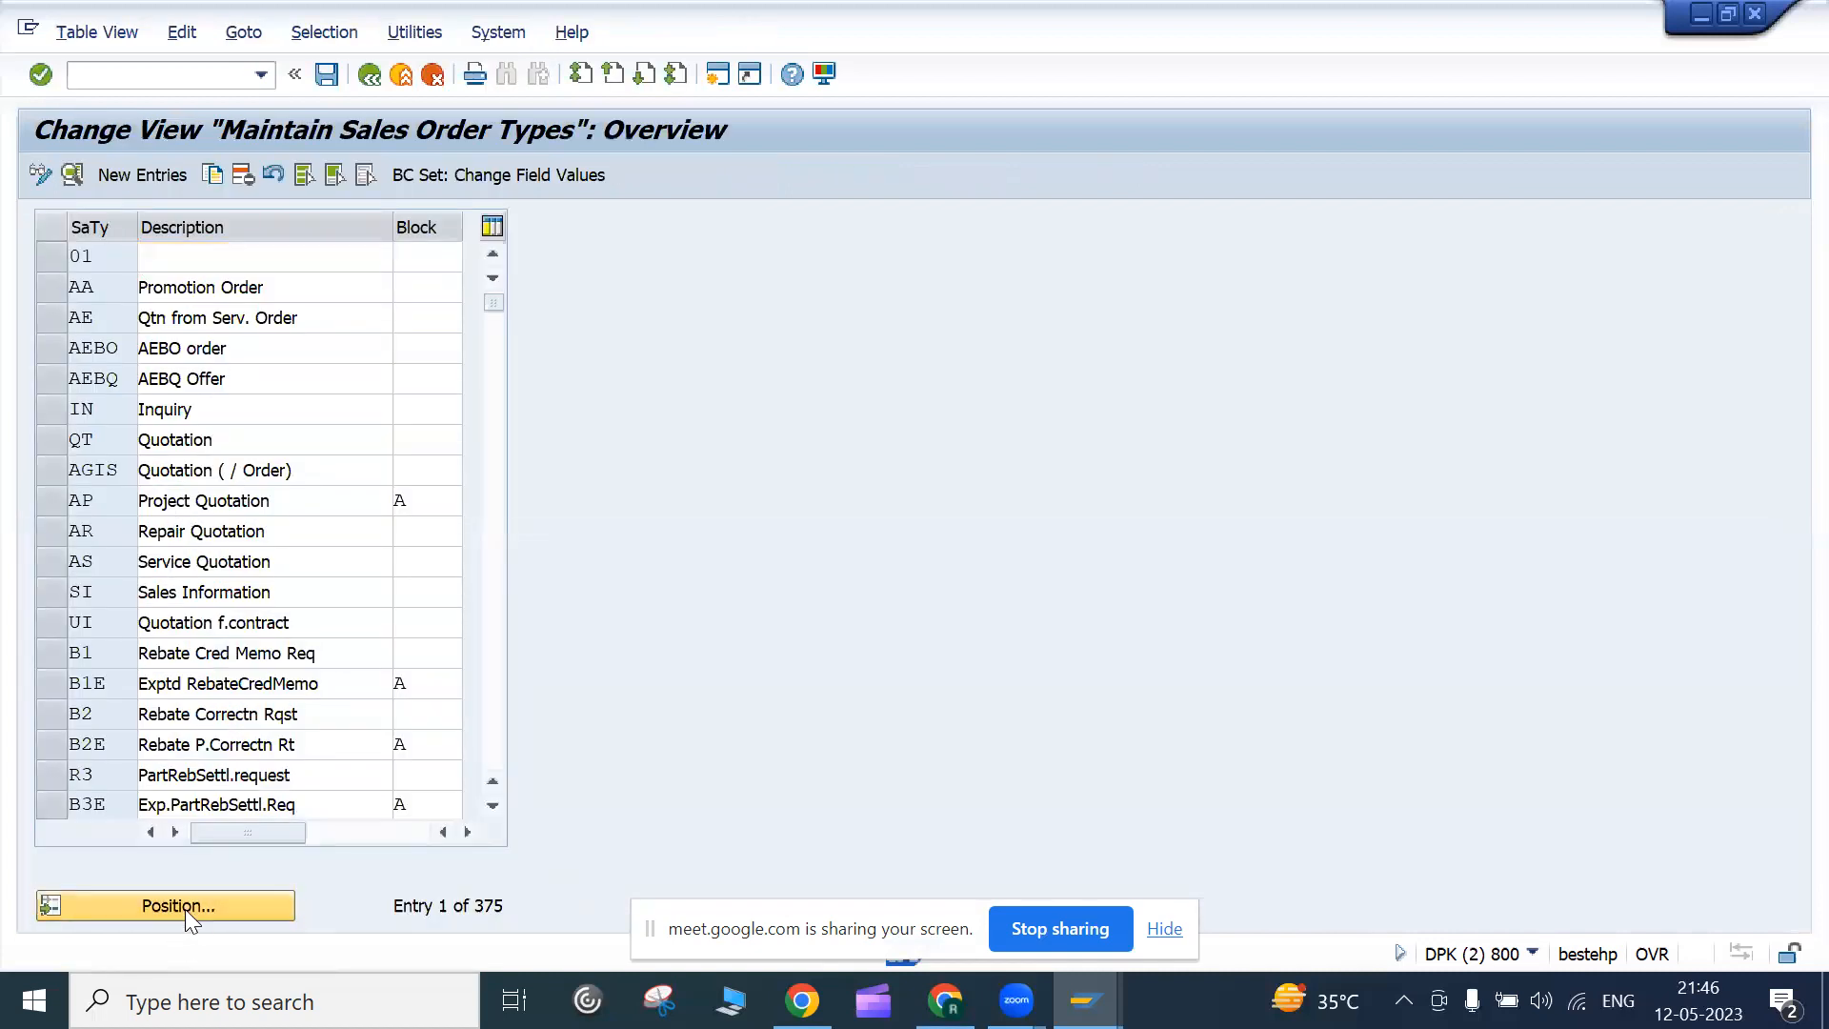
Position the type list to OR and open Standard Order's details
left_click(185, 909)
type("o")
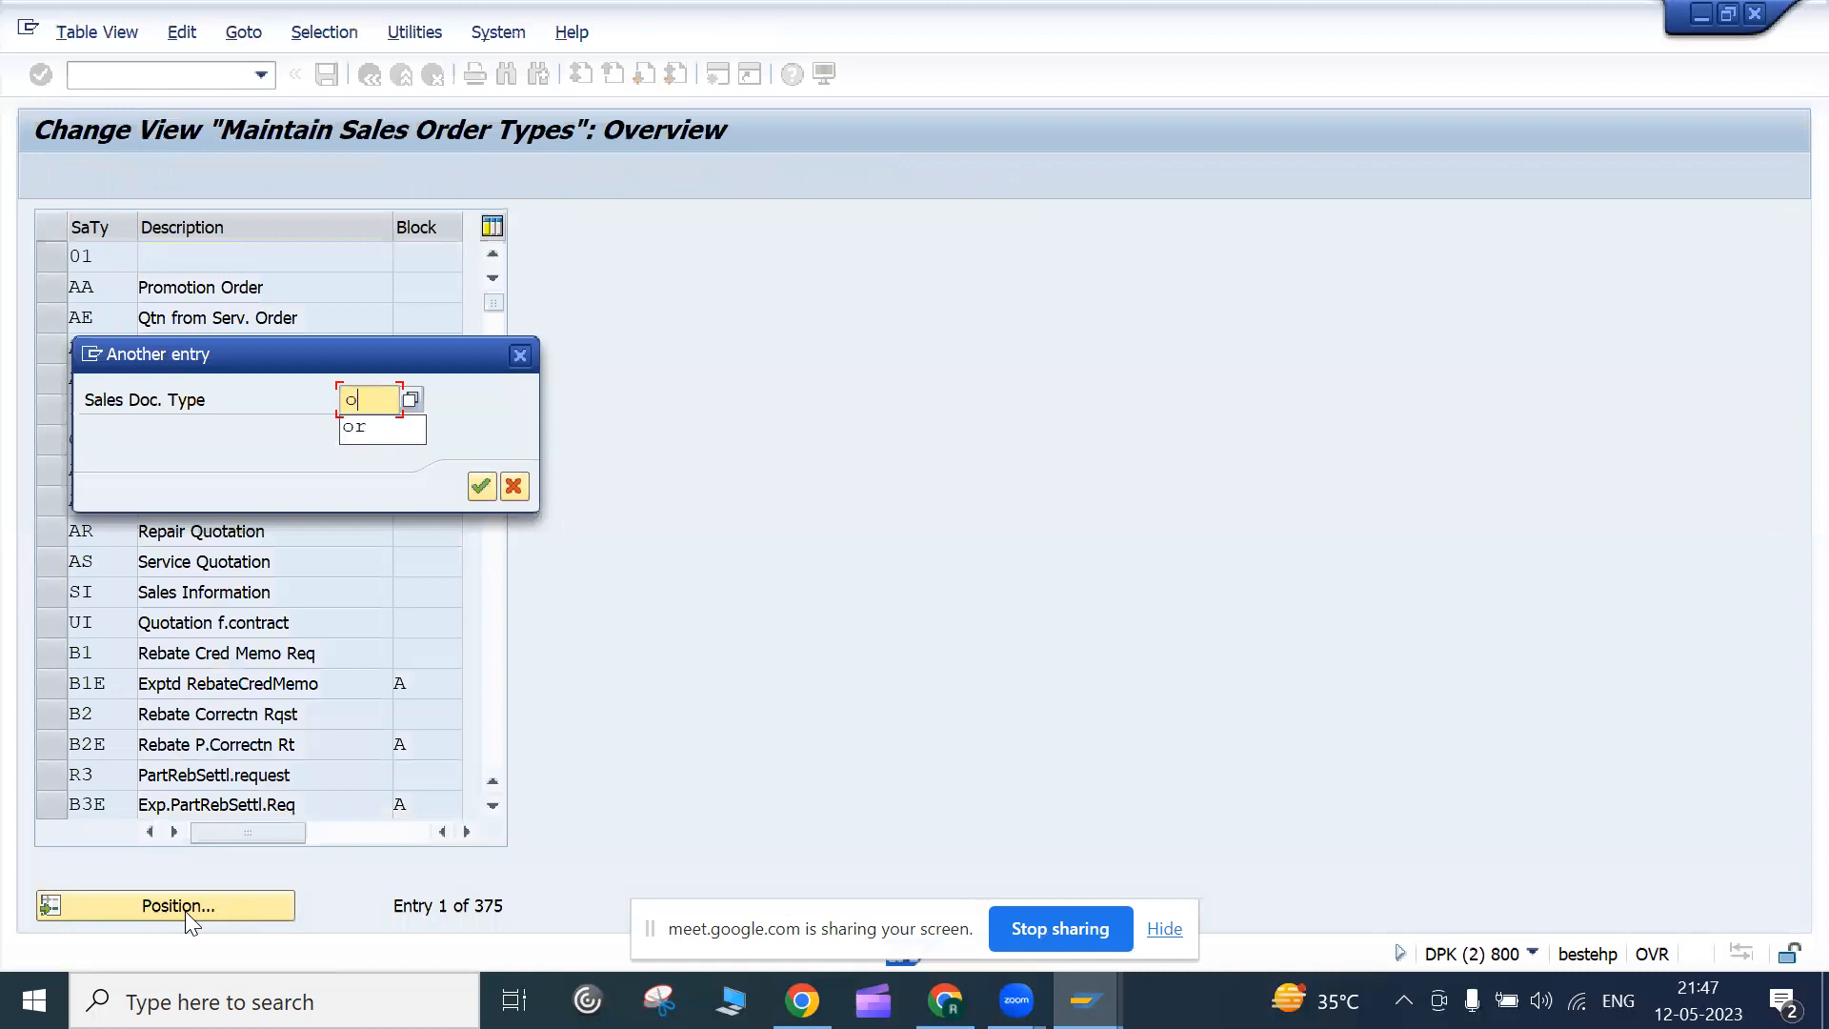
type("r")
key("Return")
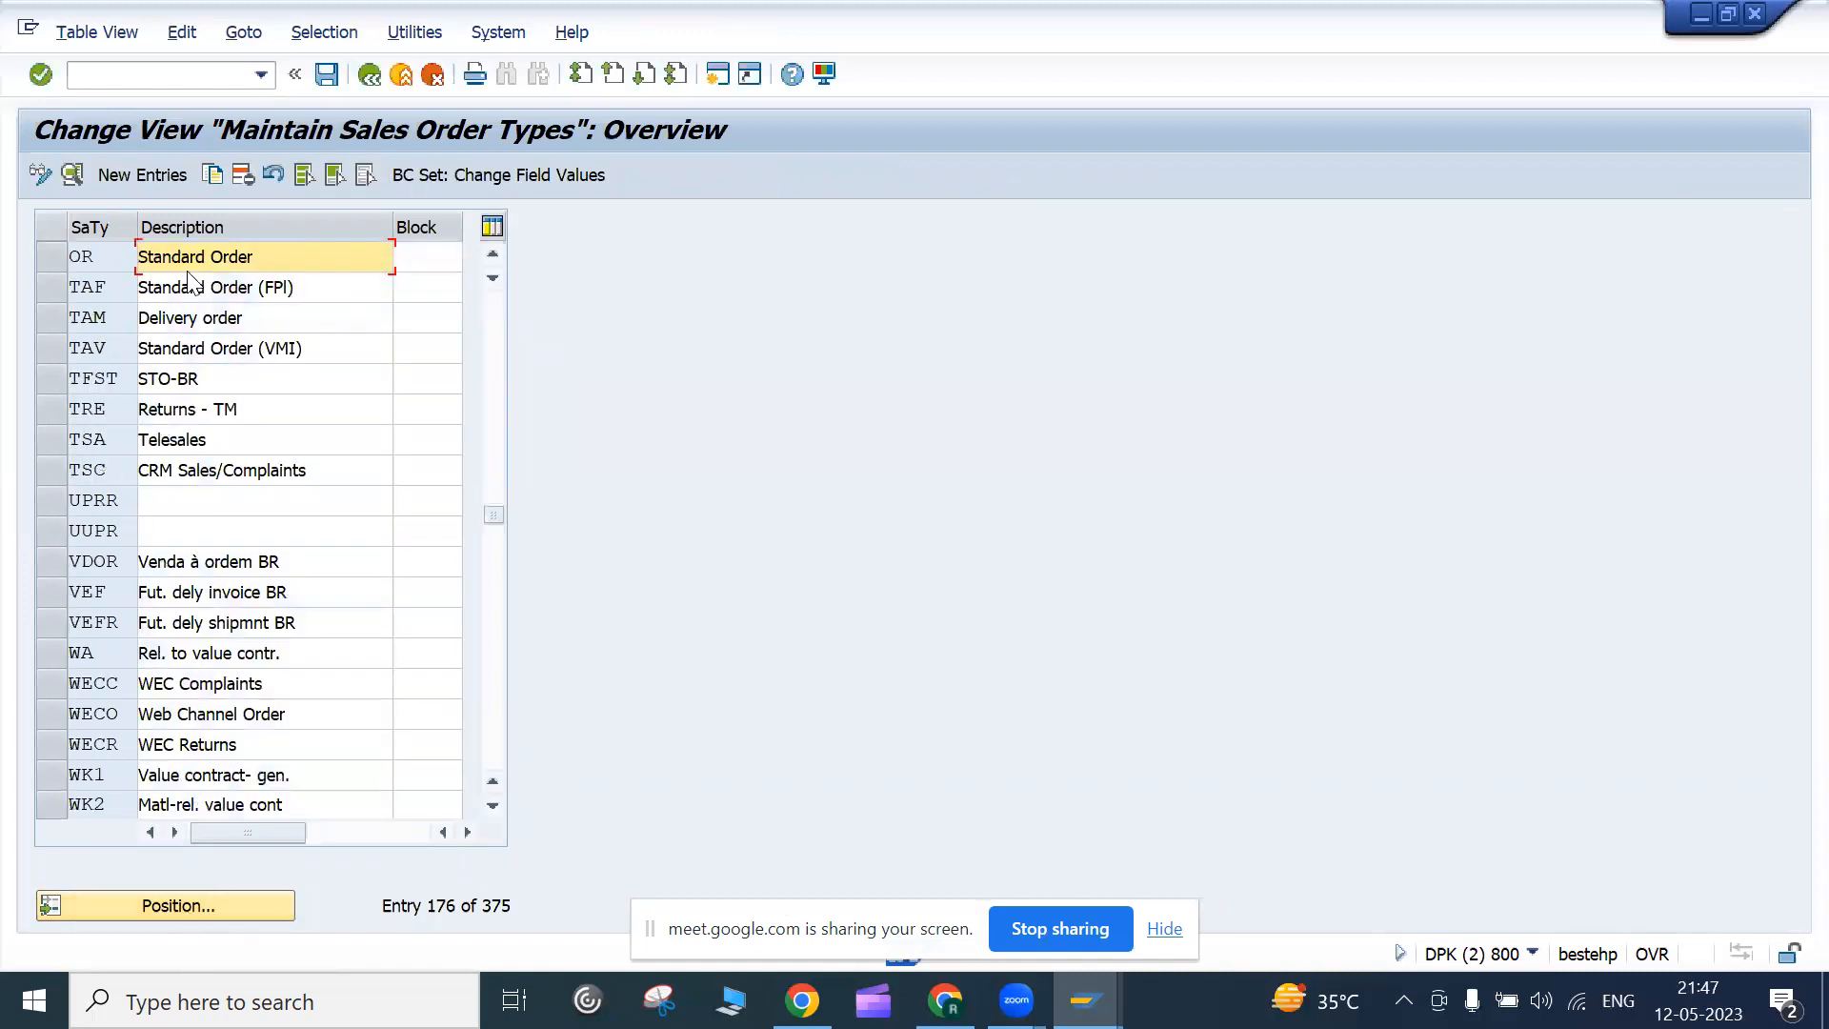
double_click(191, 257)
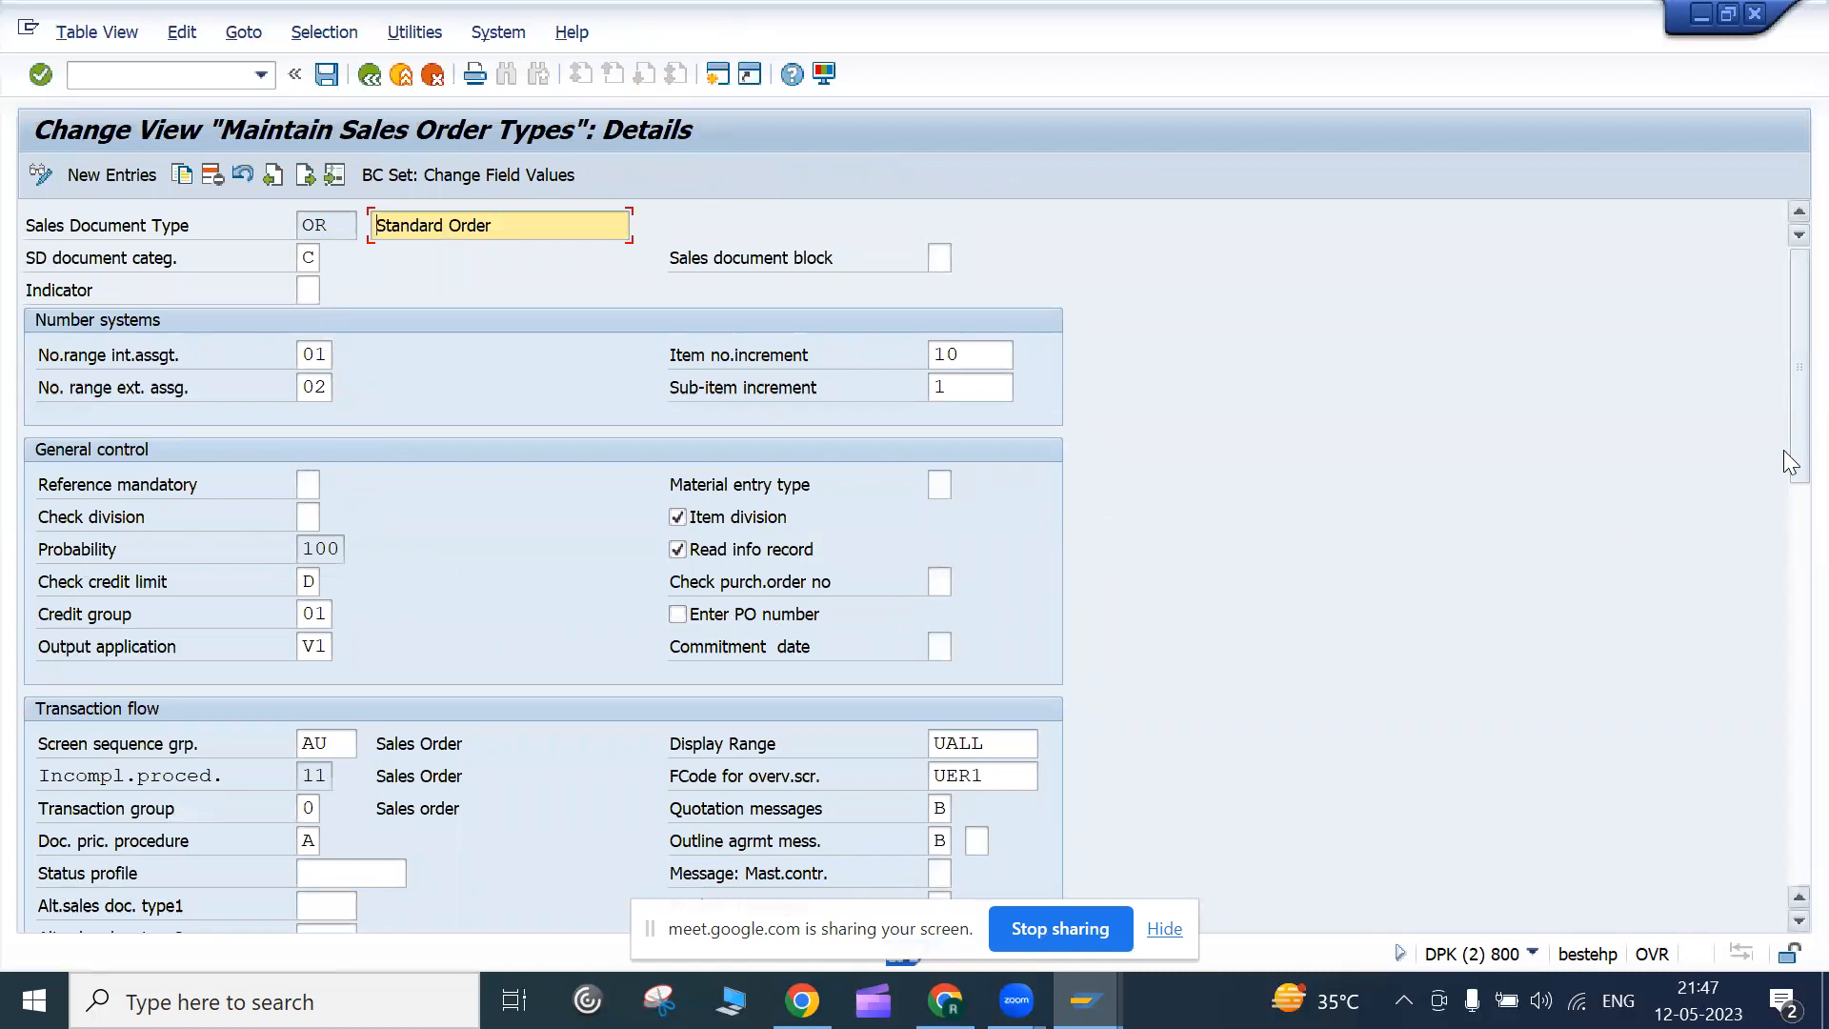
Scroll the OR details past the number range fields and open the Reference mandatory value list
left_click_drag(1783, 449, 1780, 404)
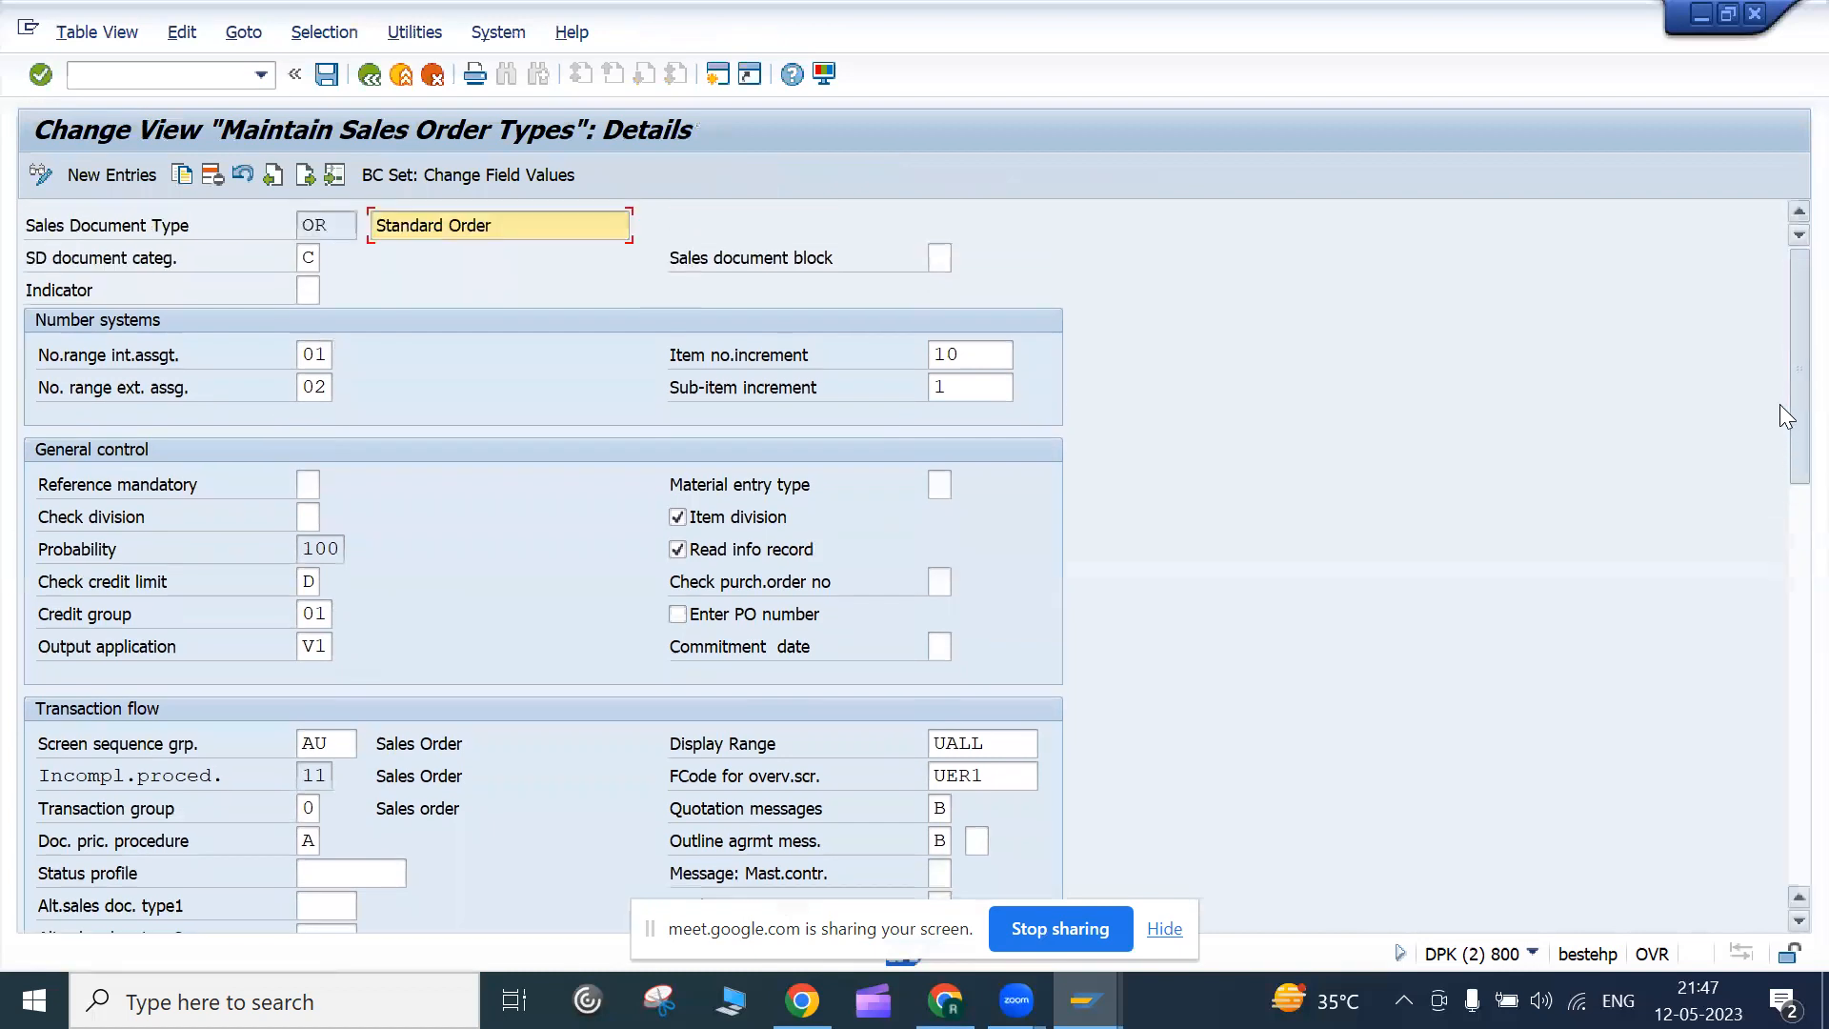
left_click(322, 259)
left_click(329, 356)
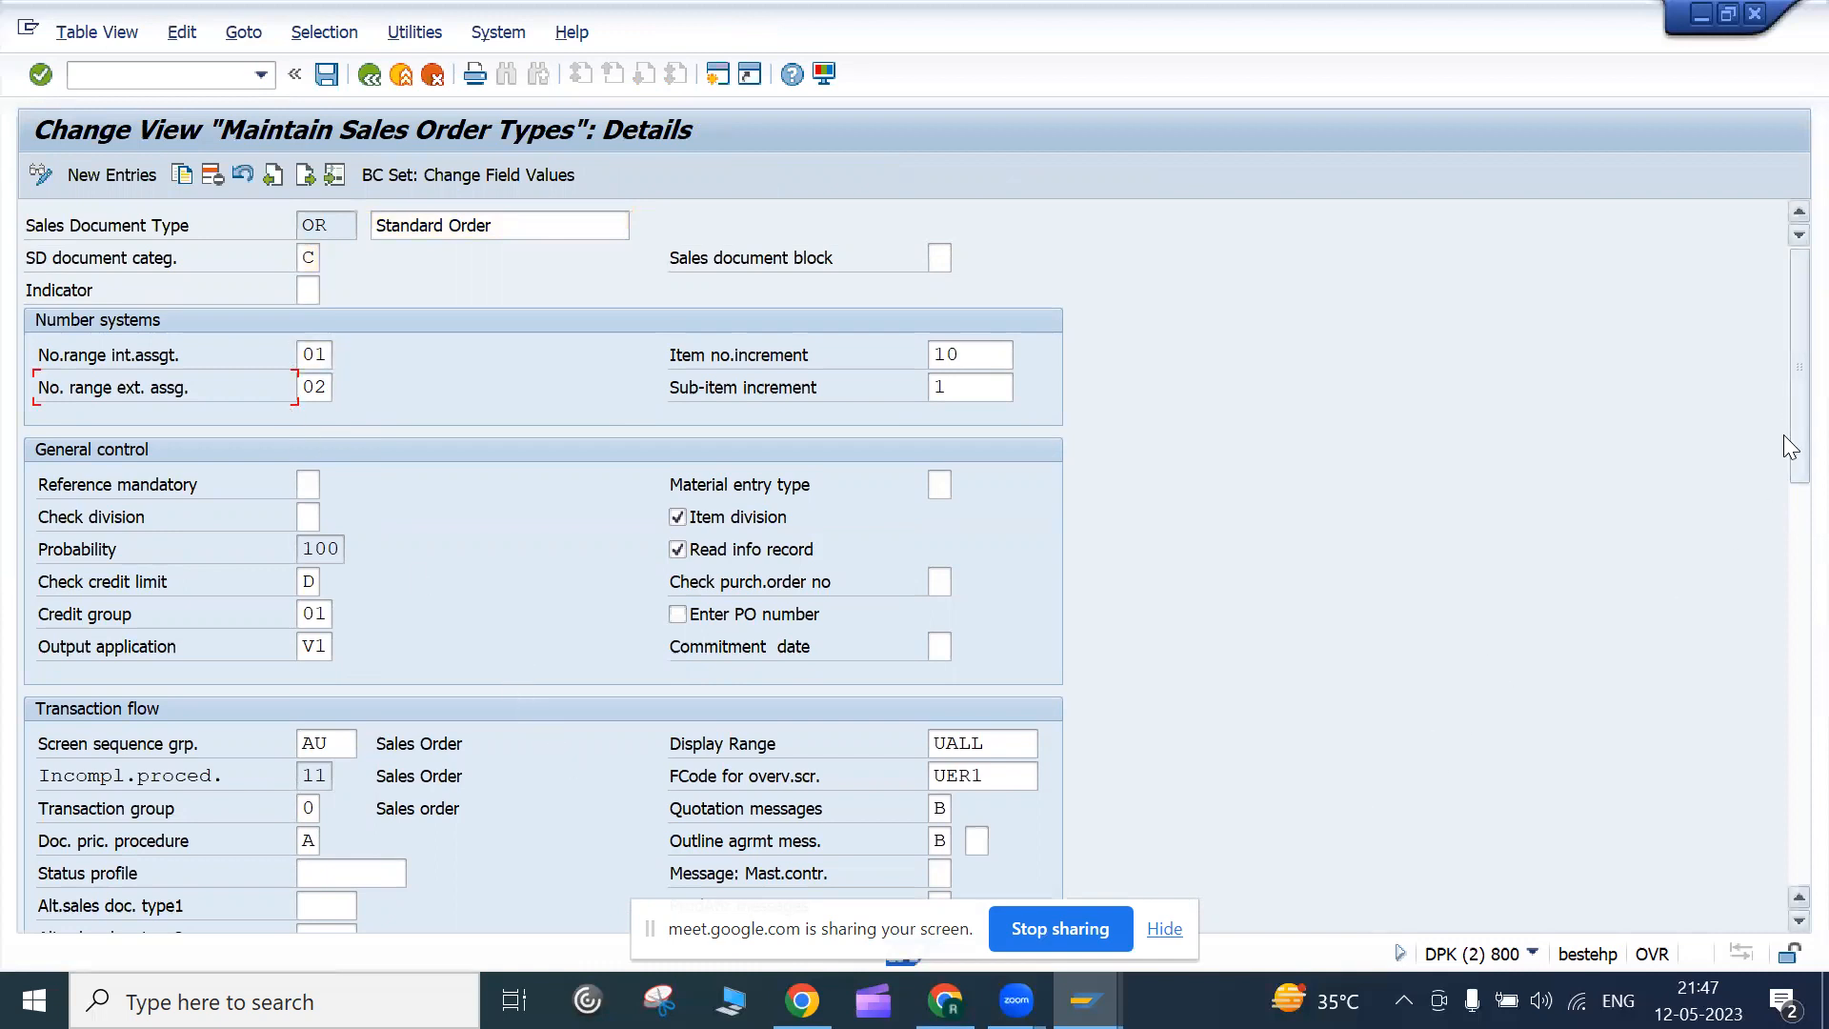
left_click_drag(1784, 440, 1778, 508)
left_click_drag(1772, 484, 1770, 482)
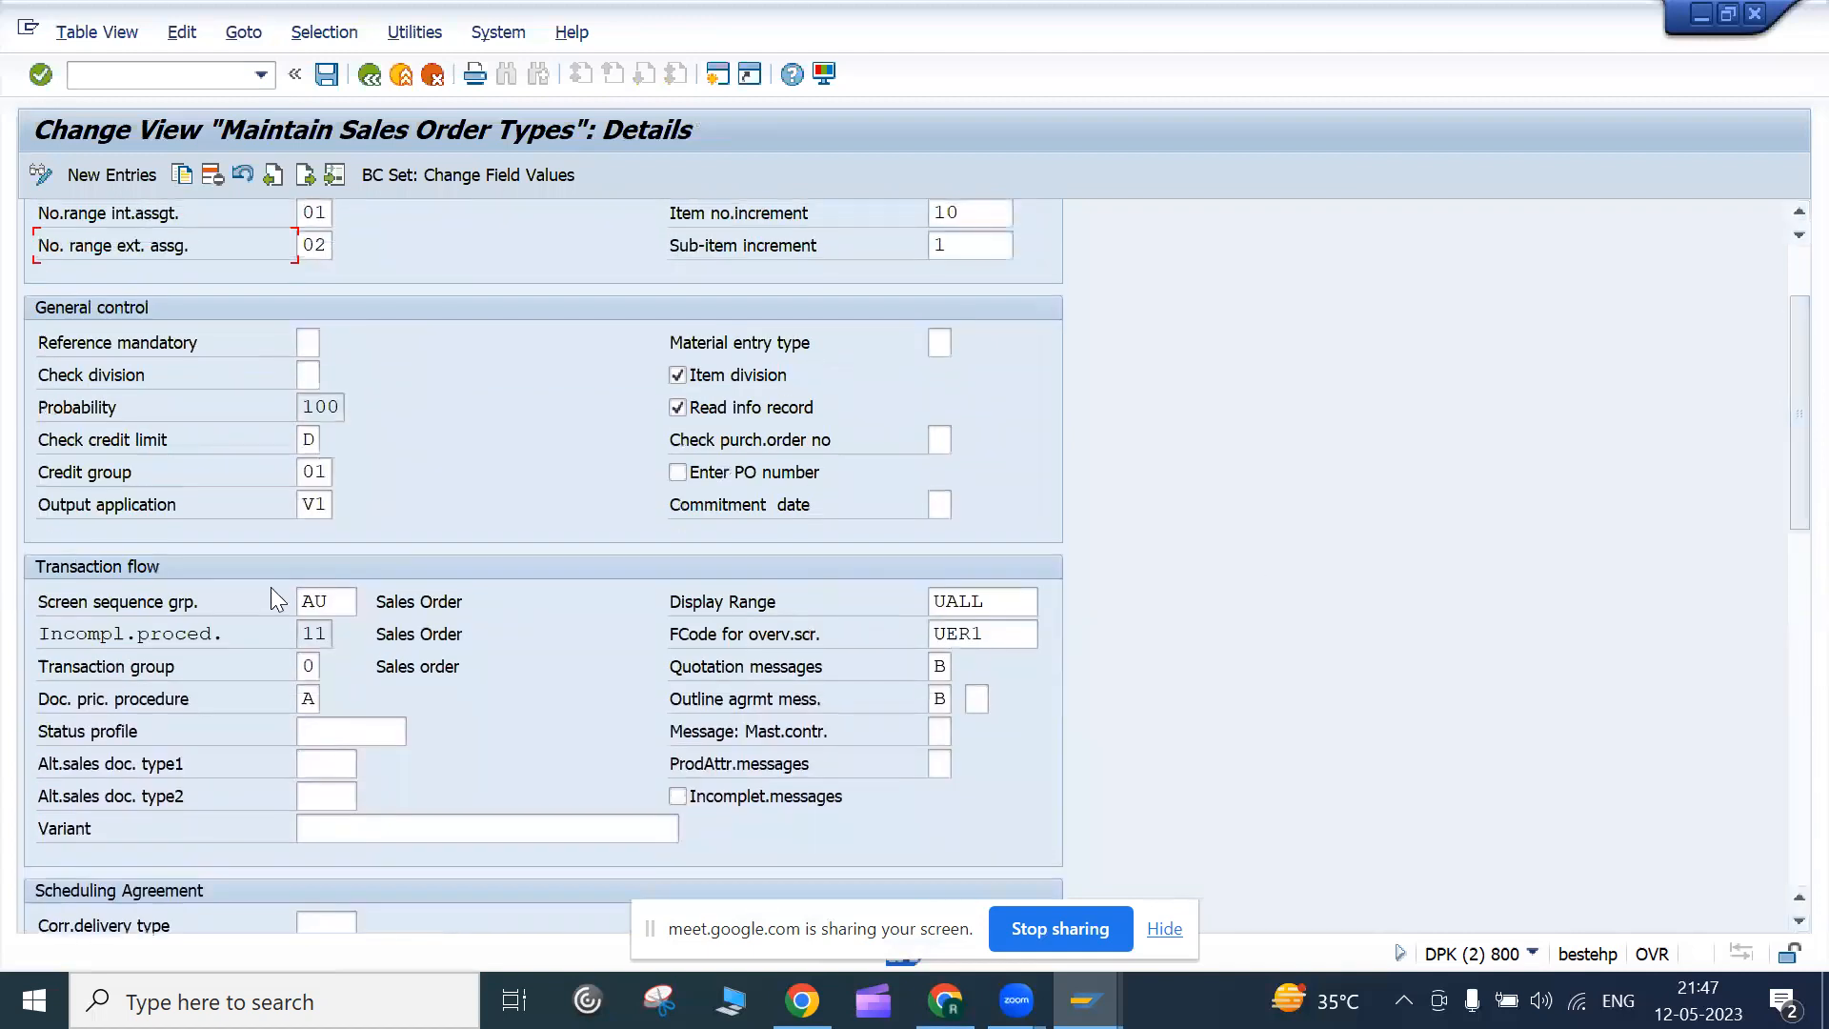
left_click(134, 356)
left_click(301, 345)
left_click(347, 359)
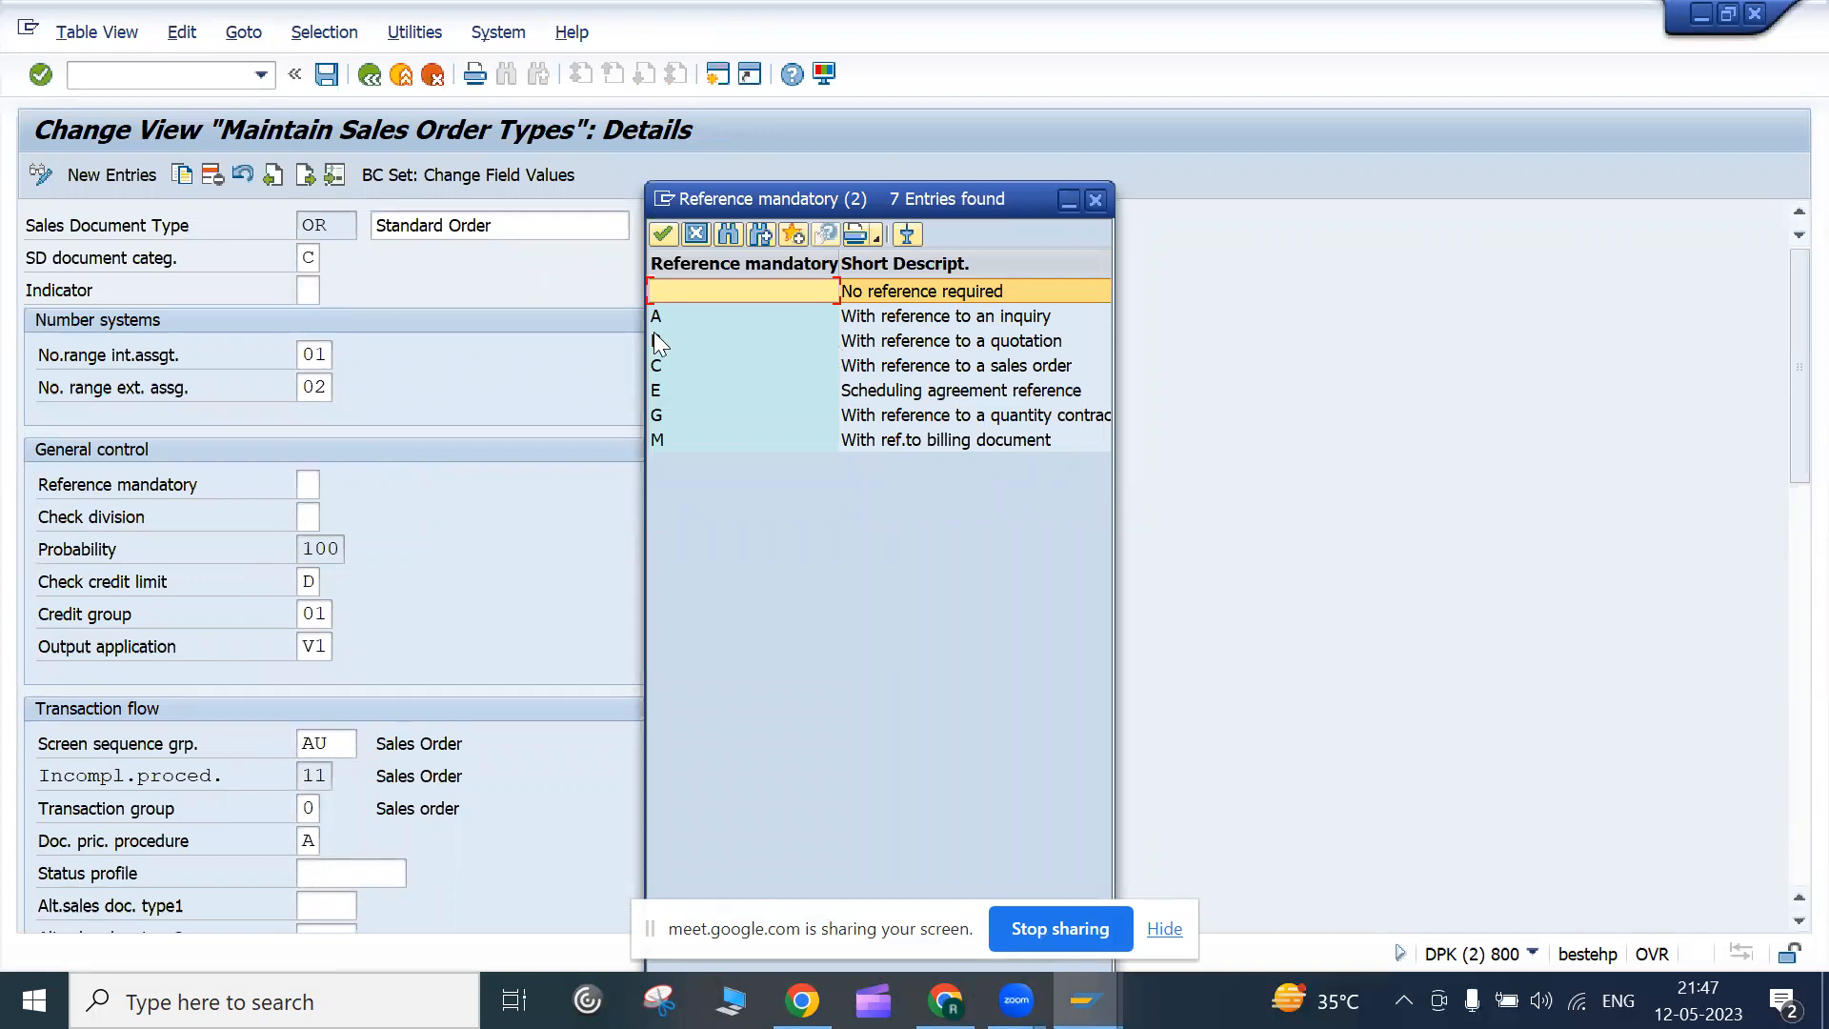
left_click(694, 322)
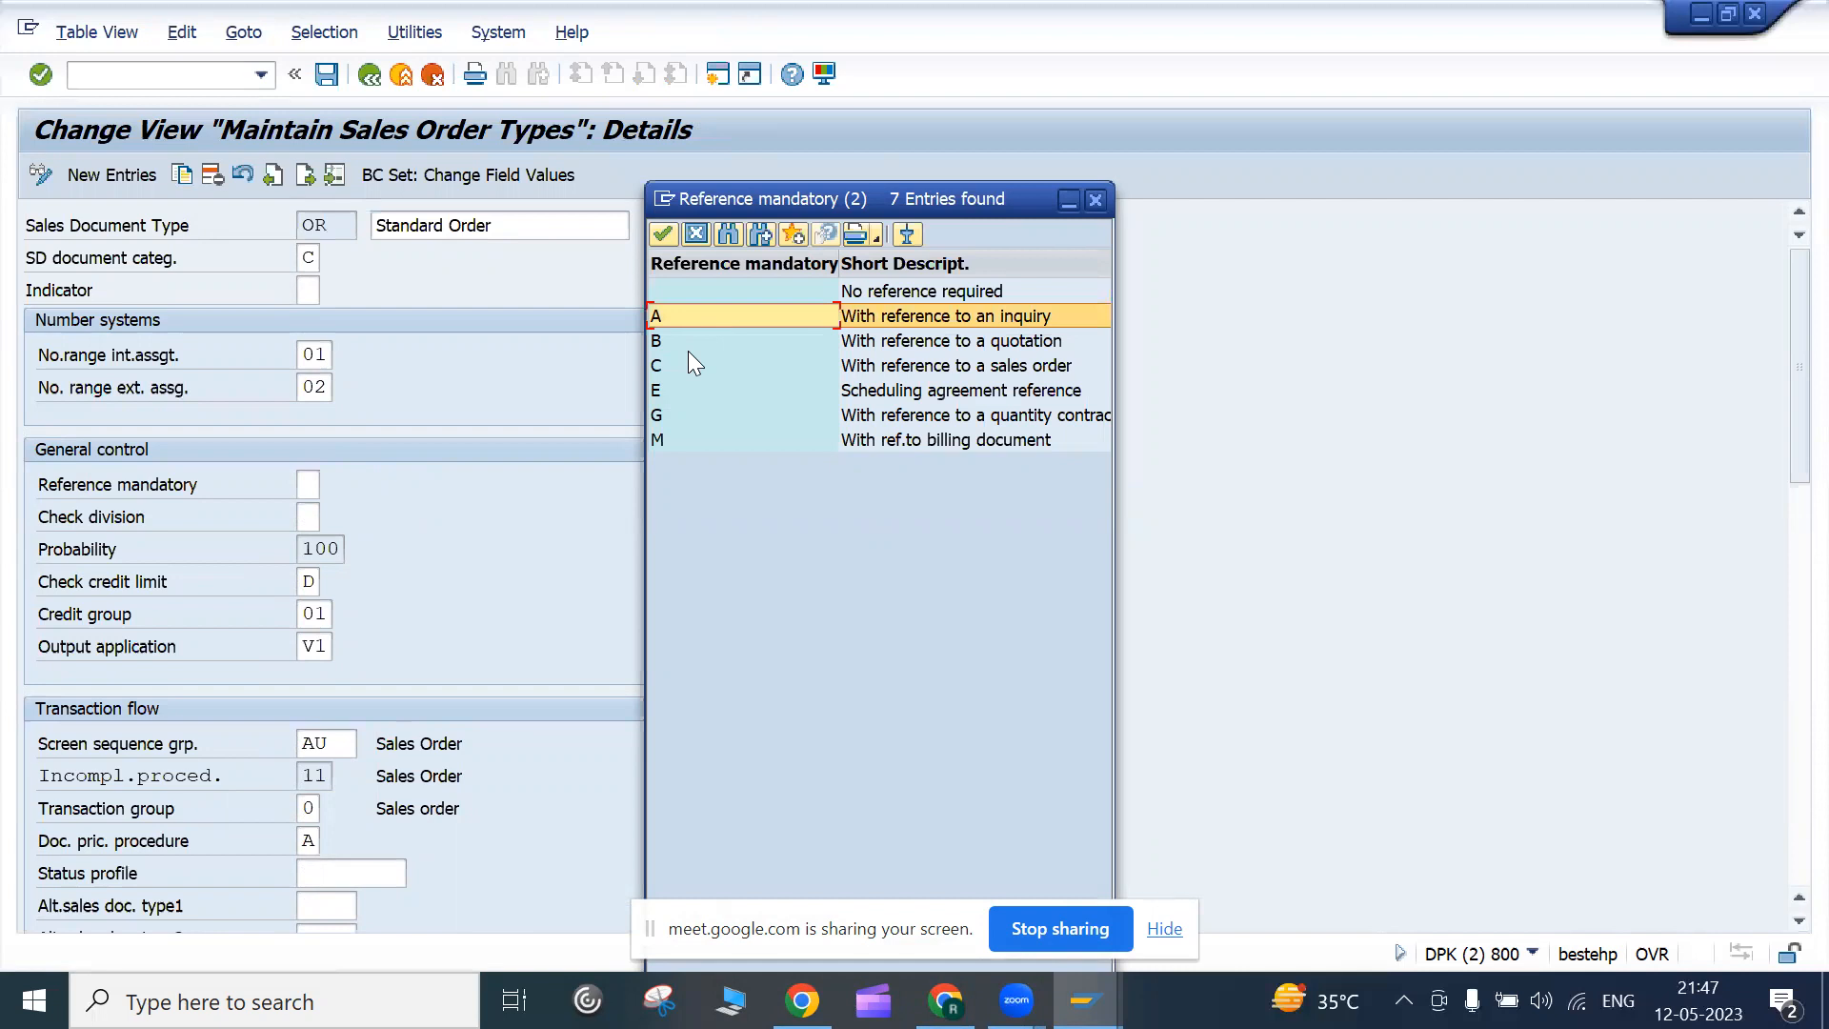
left_click(699, 343)
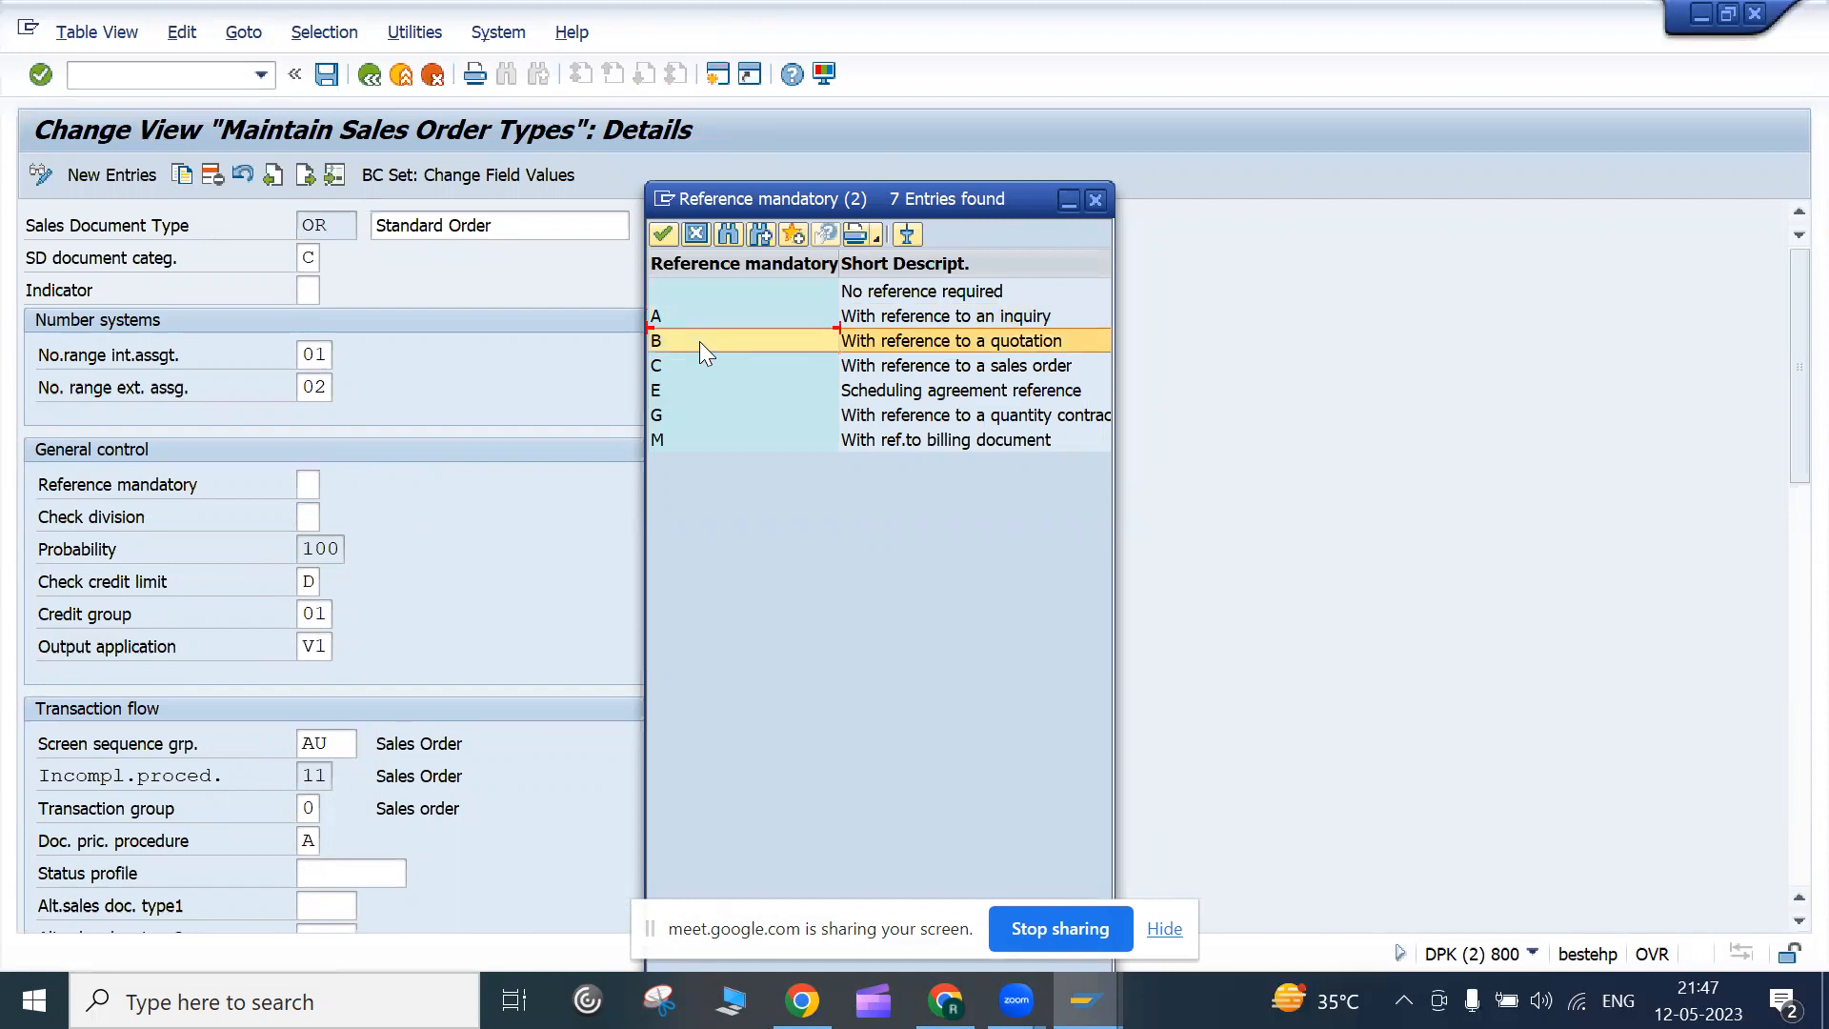
left_click(887, 326)
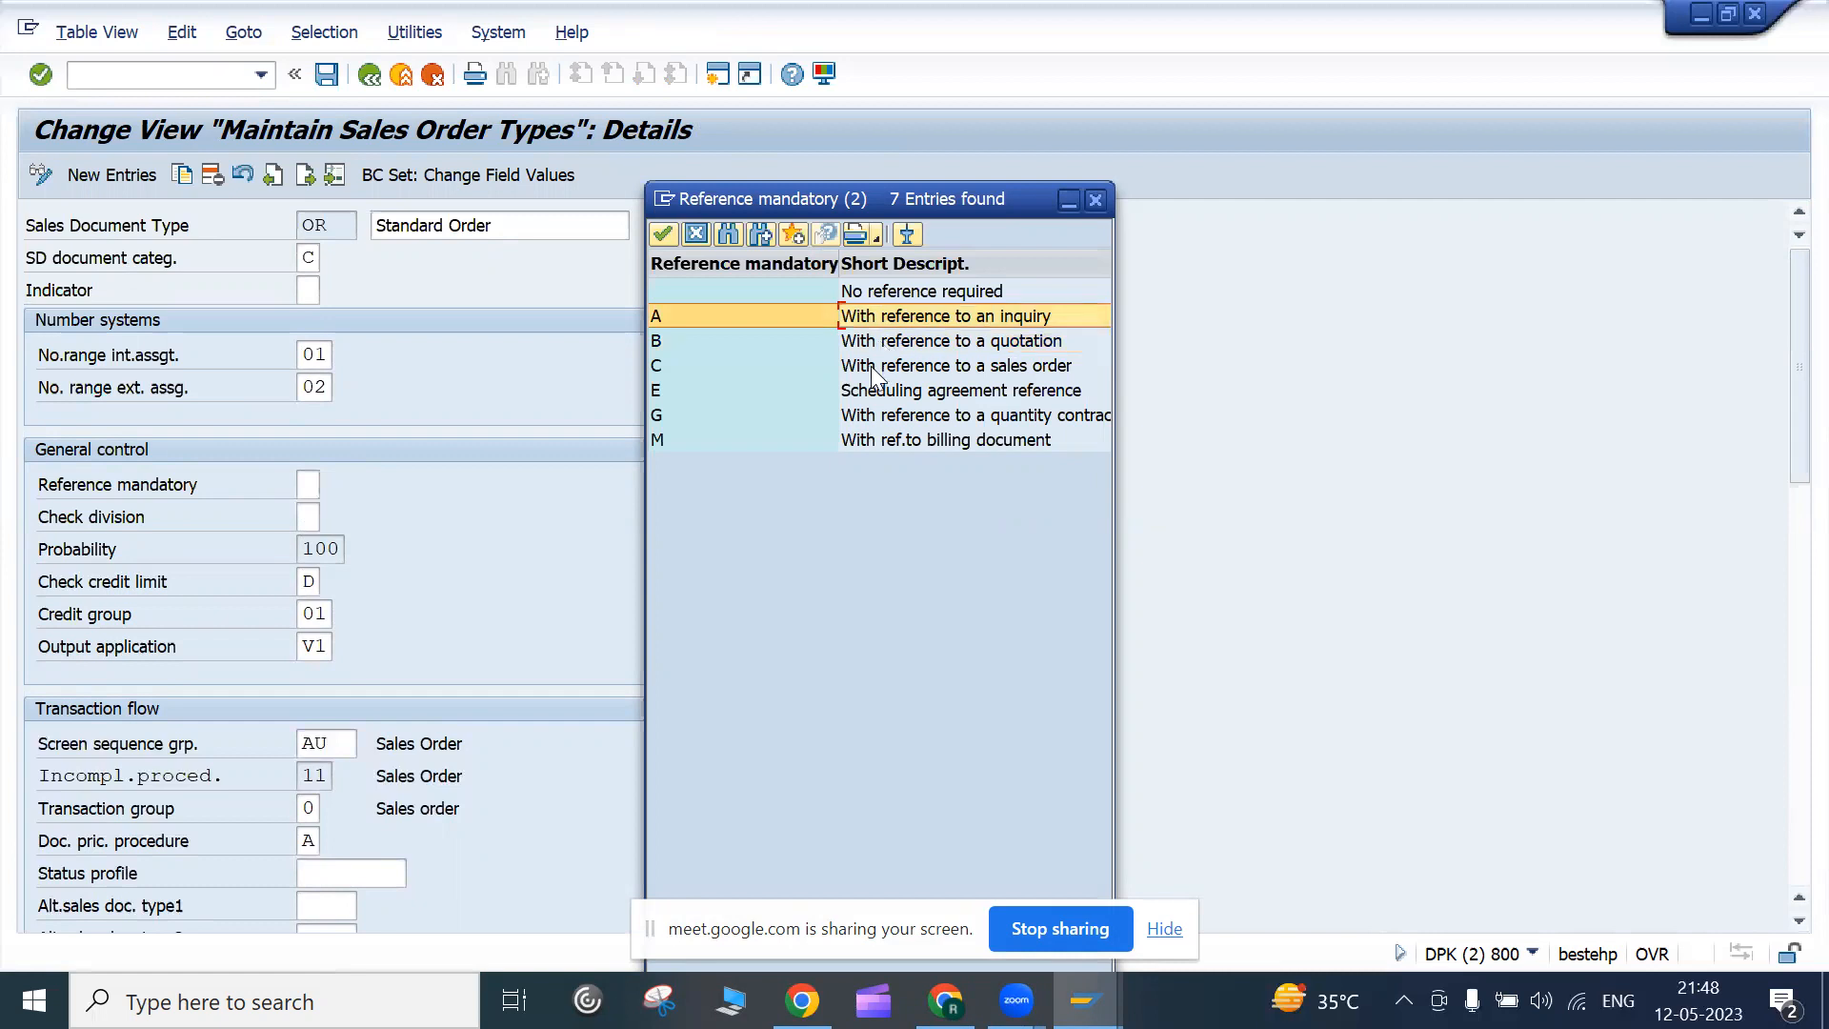
left_click(899, 297)
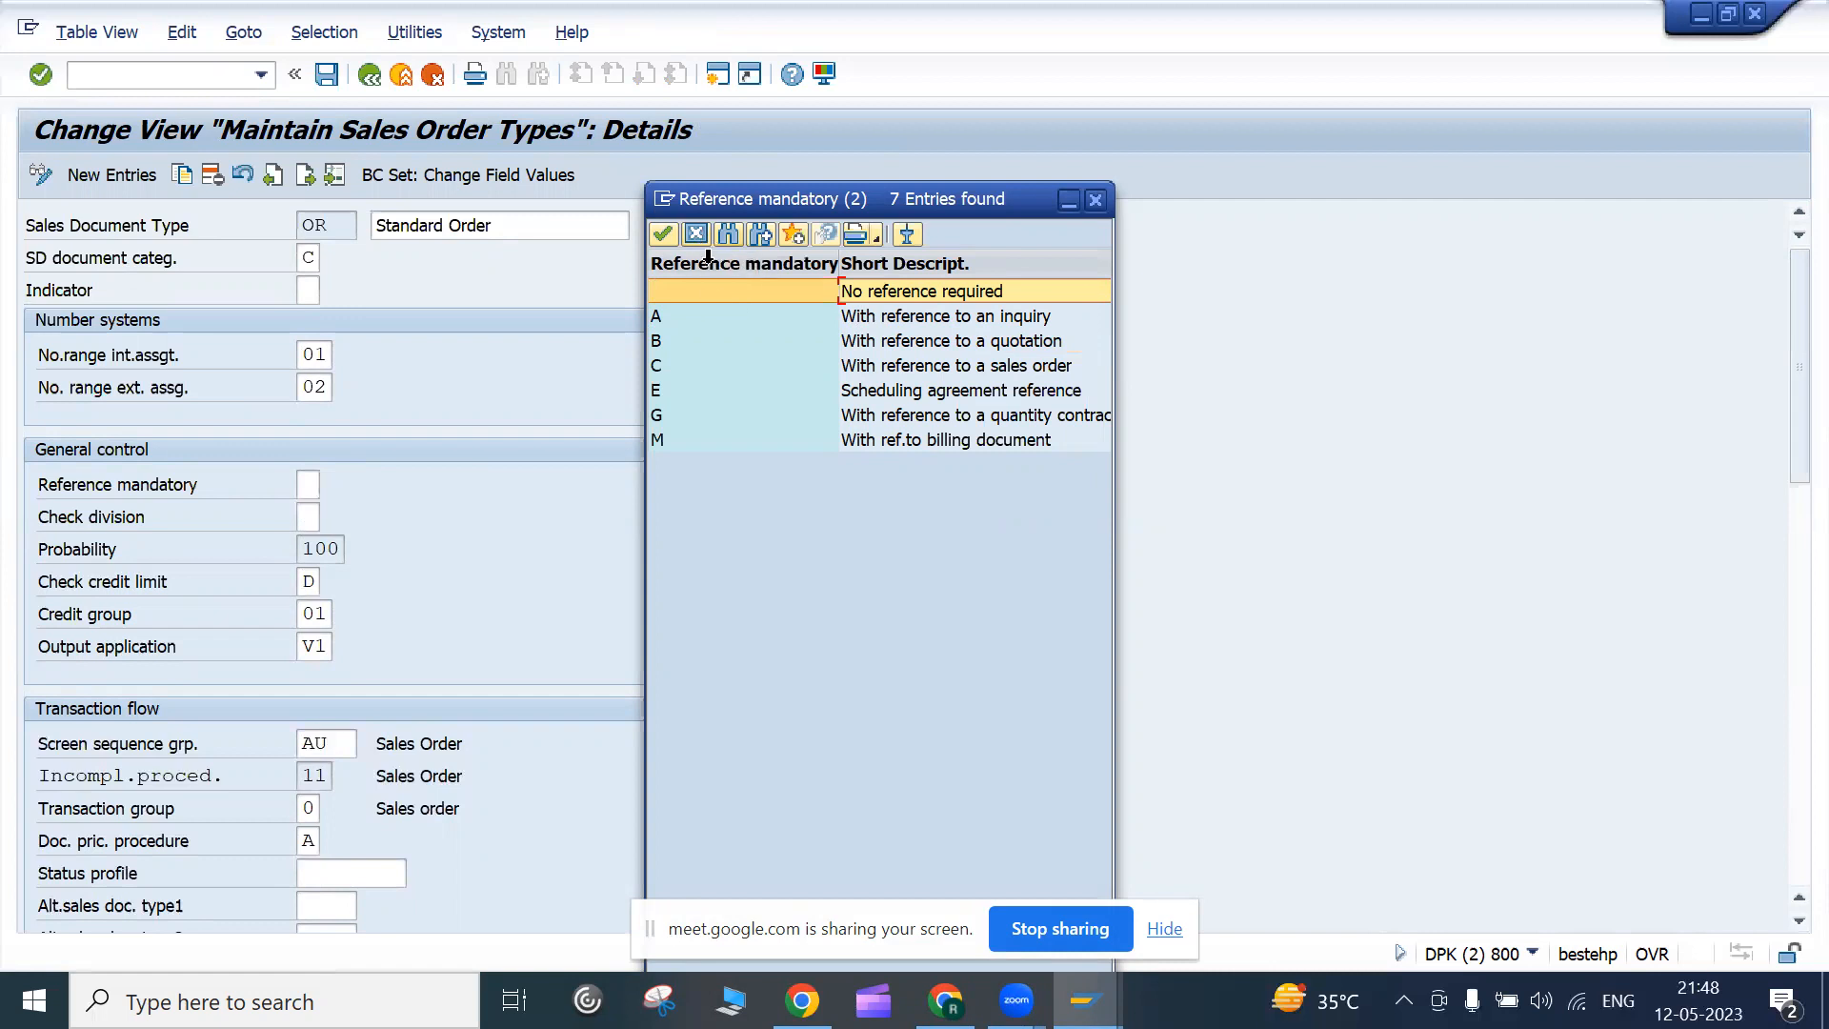
left_click(917, 443)
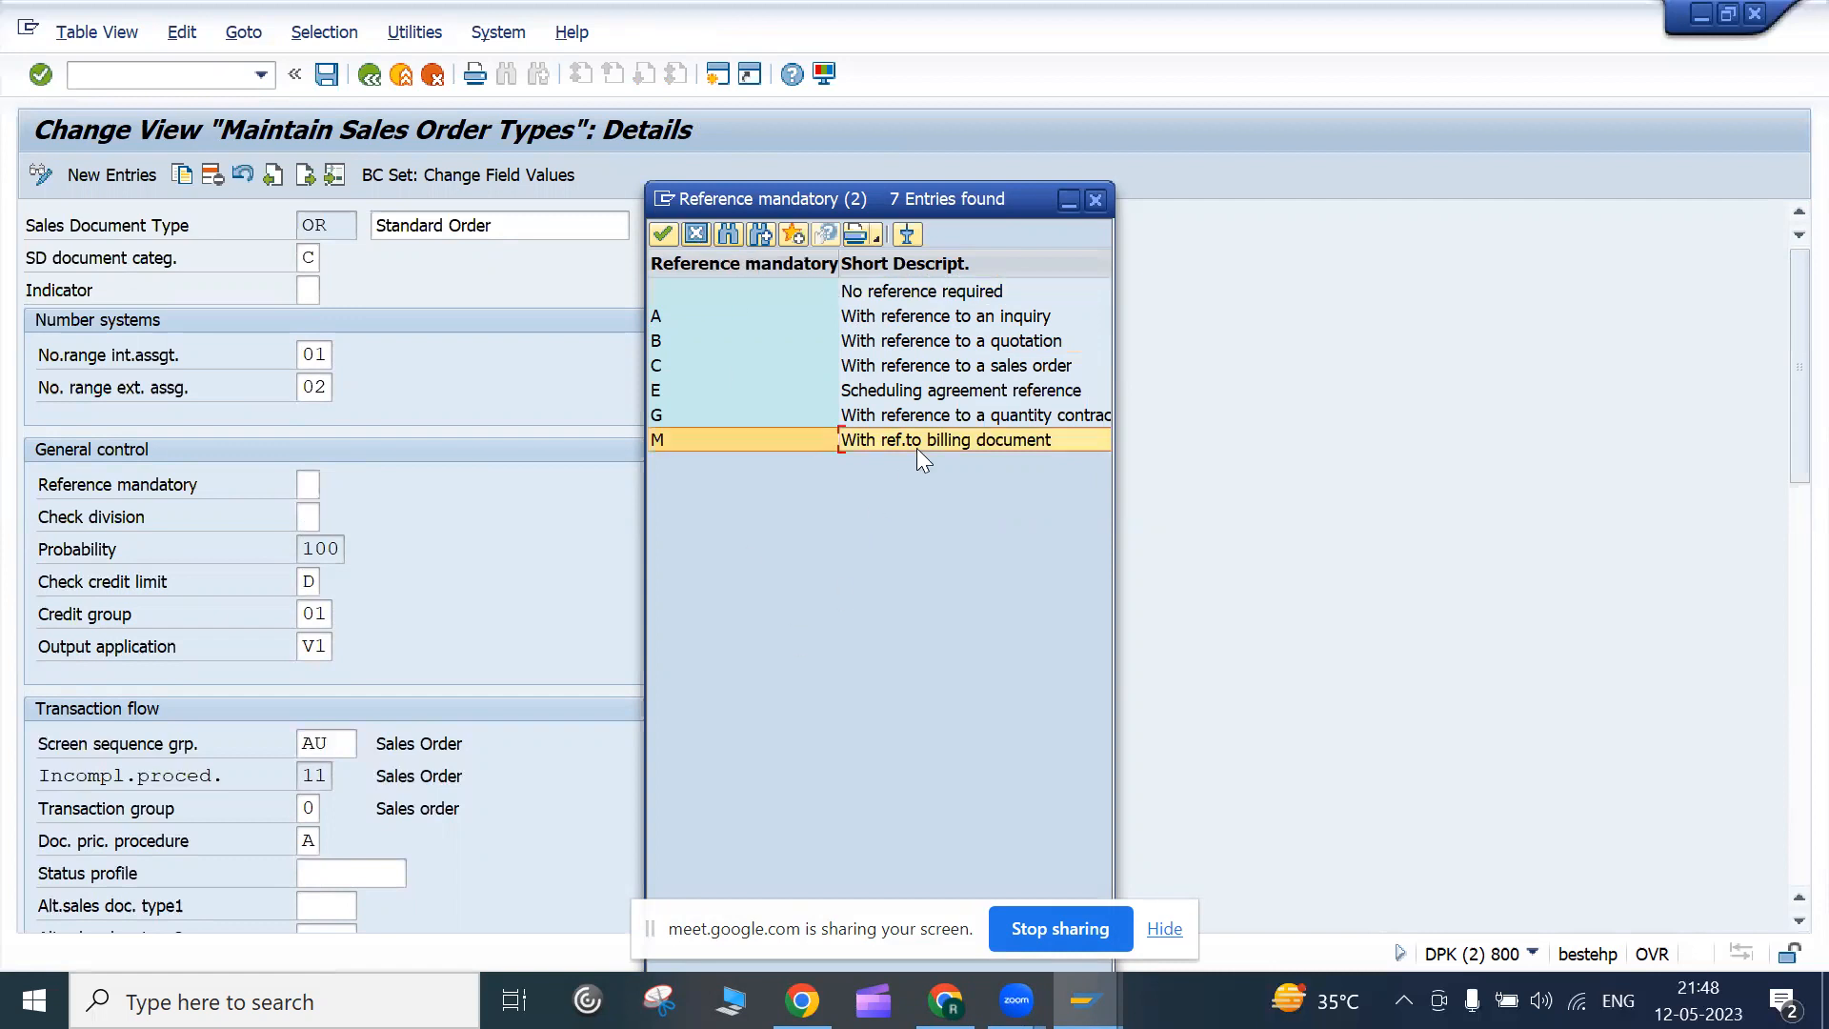
left_click(940, 435)
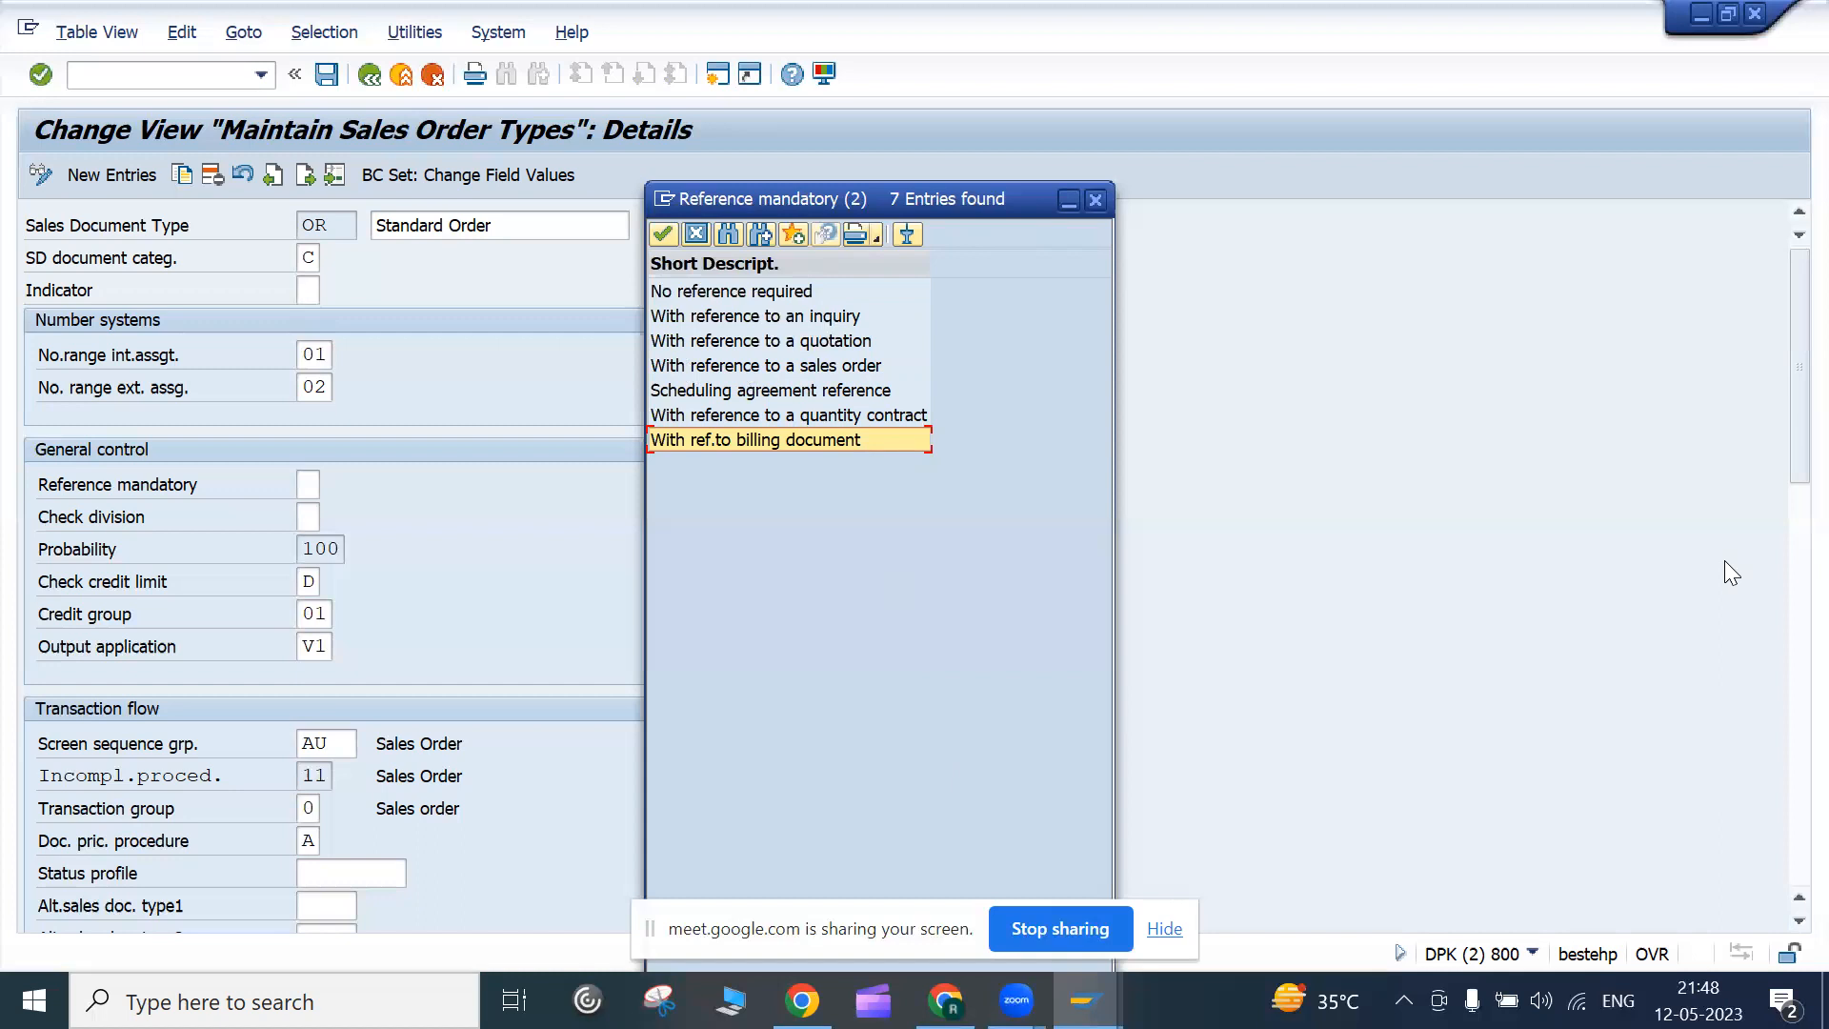
Review the Reference mandatory codes, such as inquiry and quotation, then cancel without choosing
left_click_drag(1008, 205, 1032, 102)
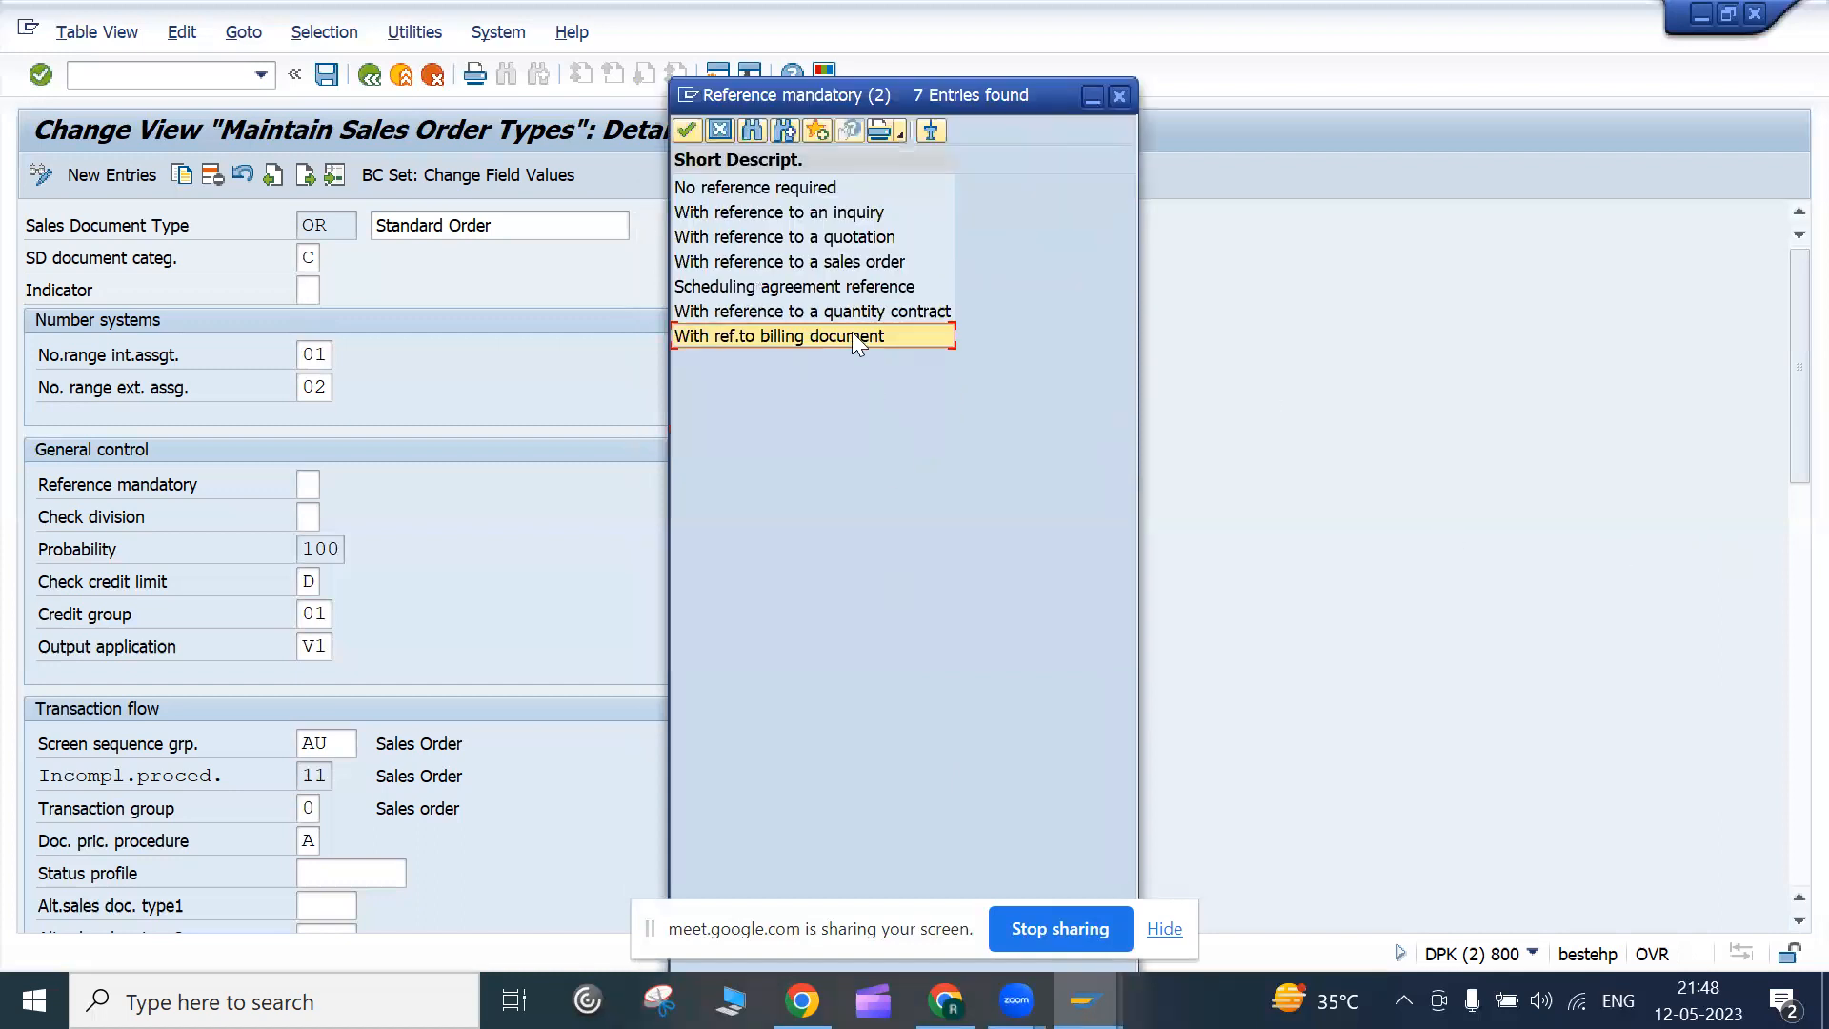
key("Left")
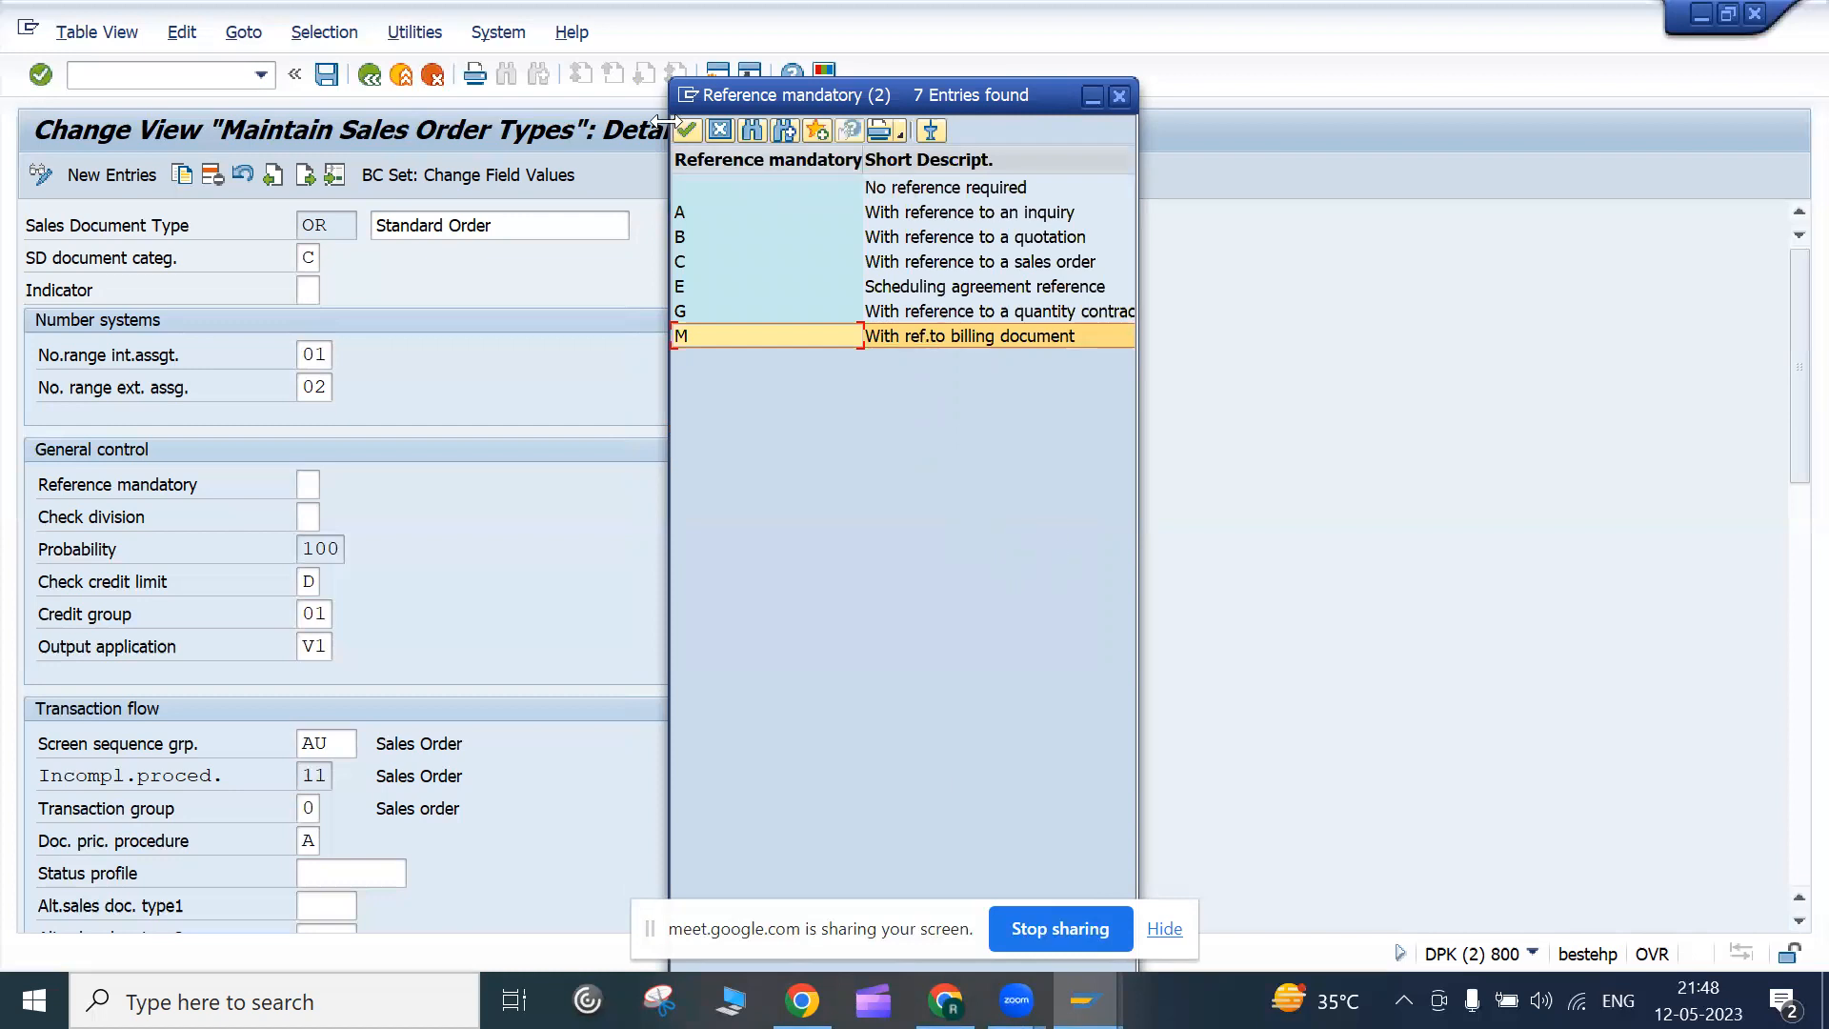
left_click_drag(896, 96, 800, 171)
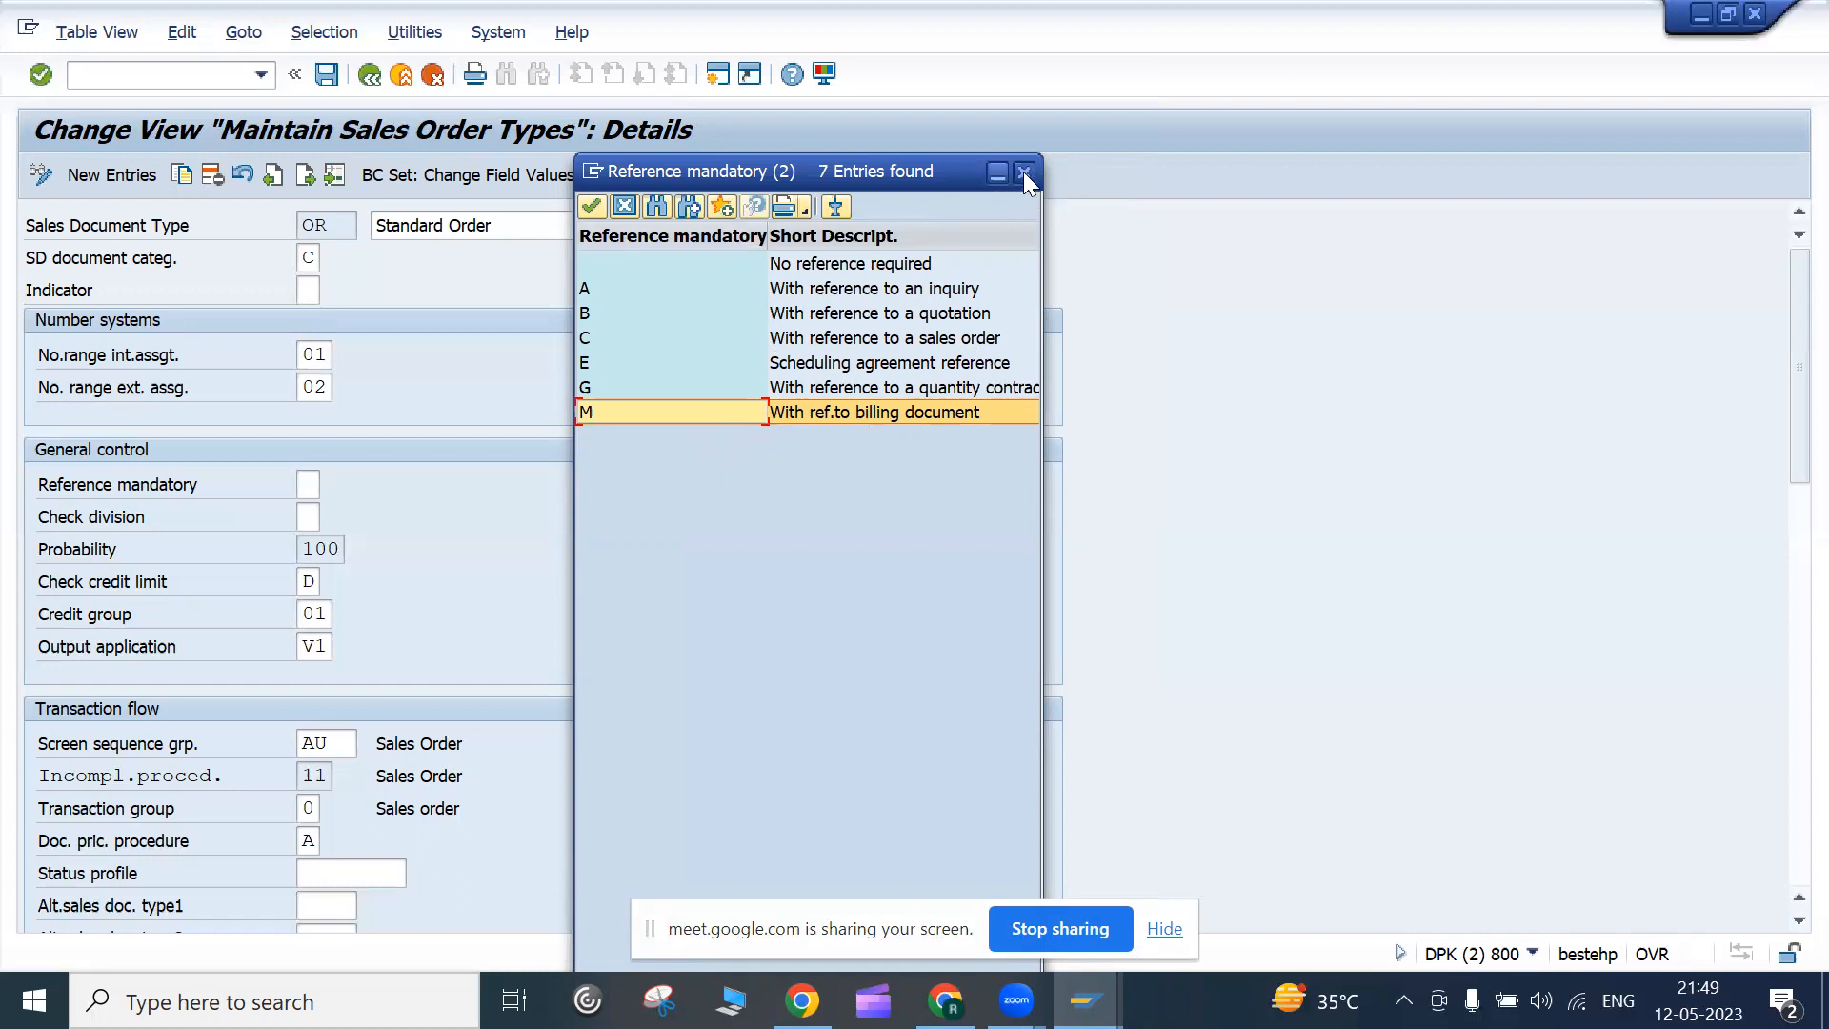
left_click(941, 316)
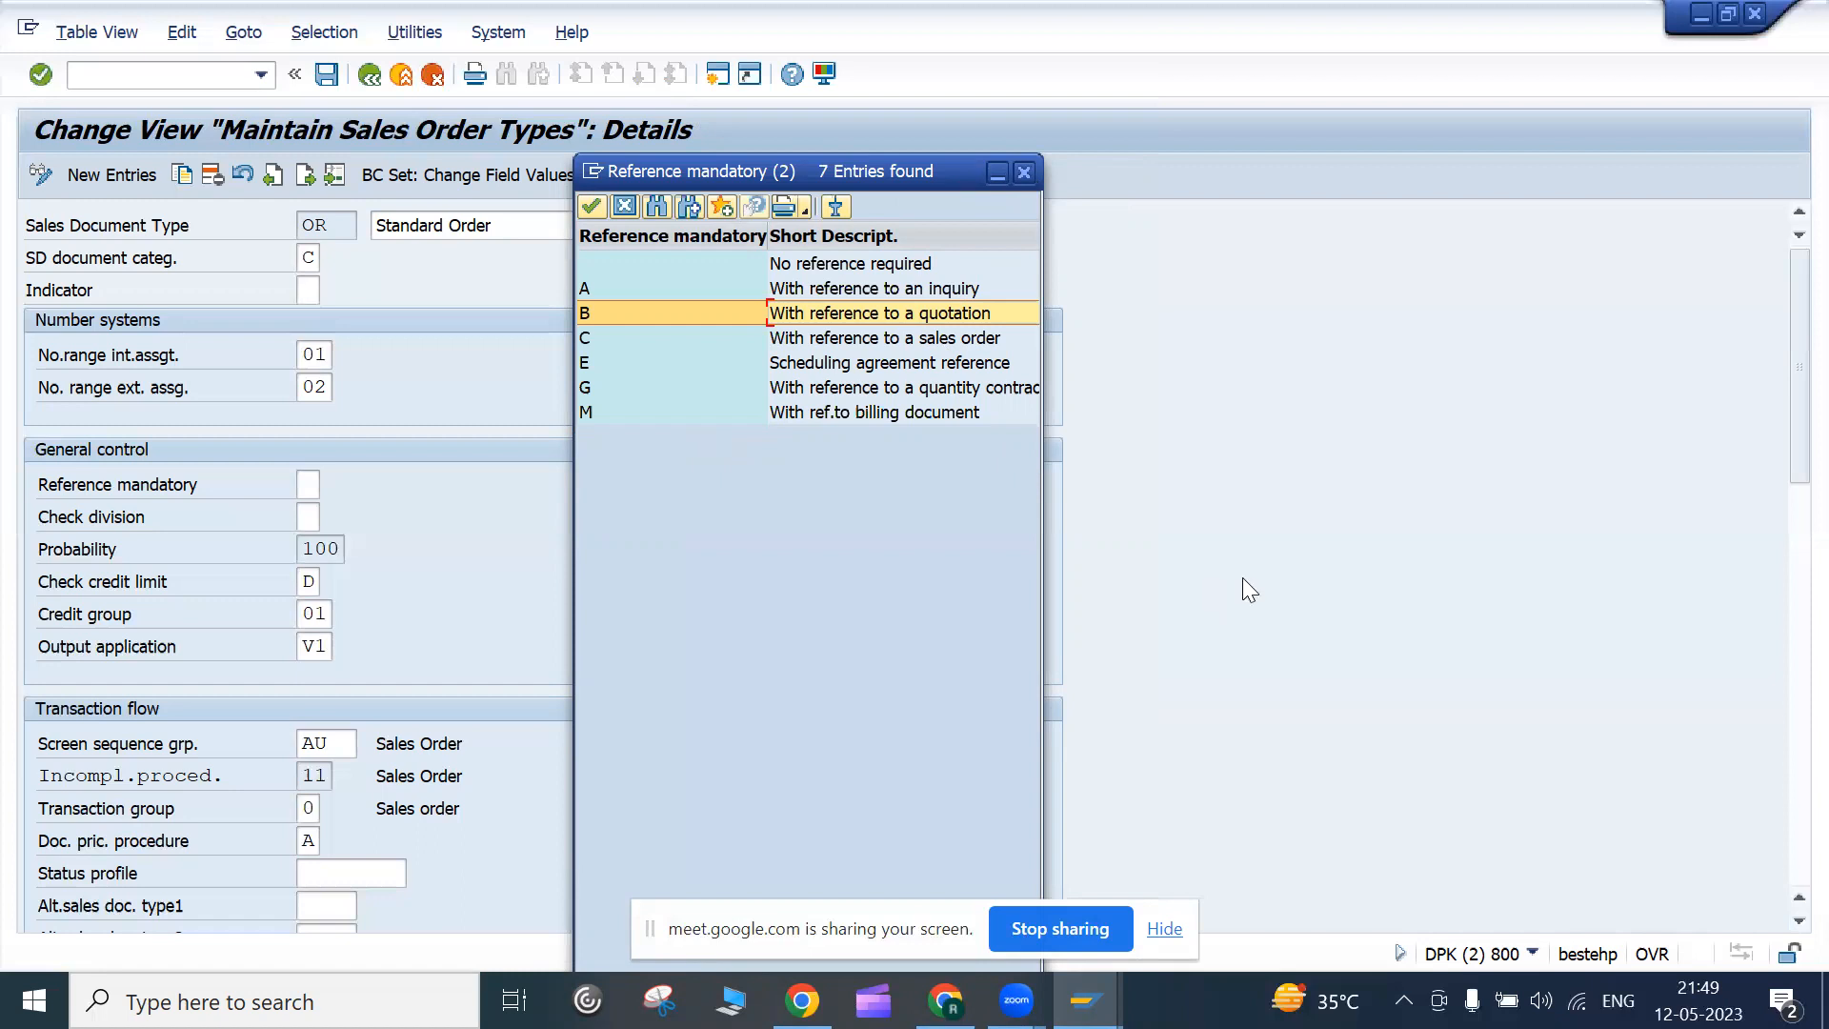
left_click(950, 288)
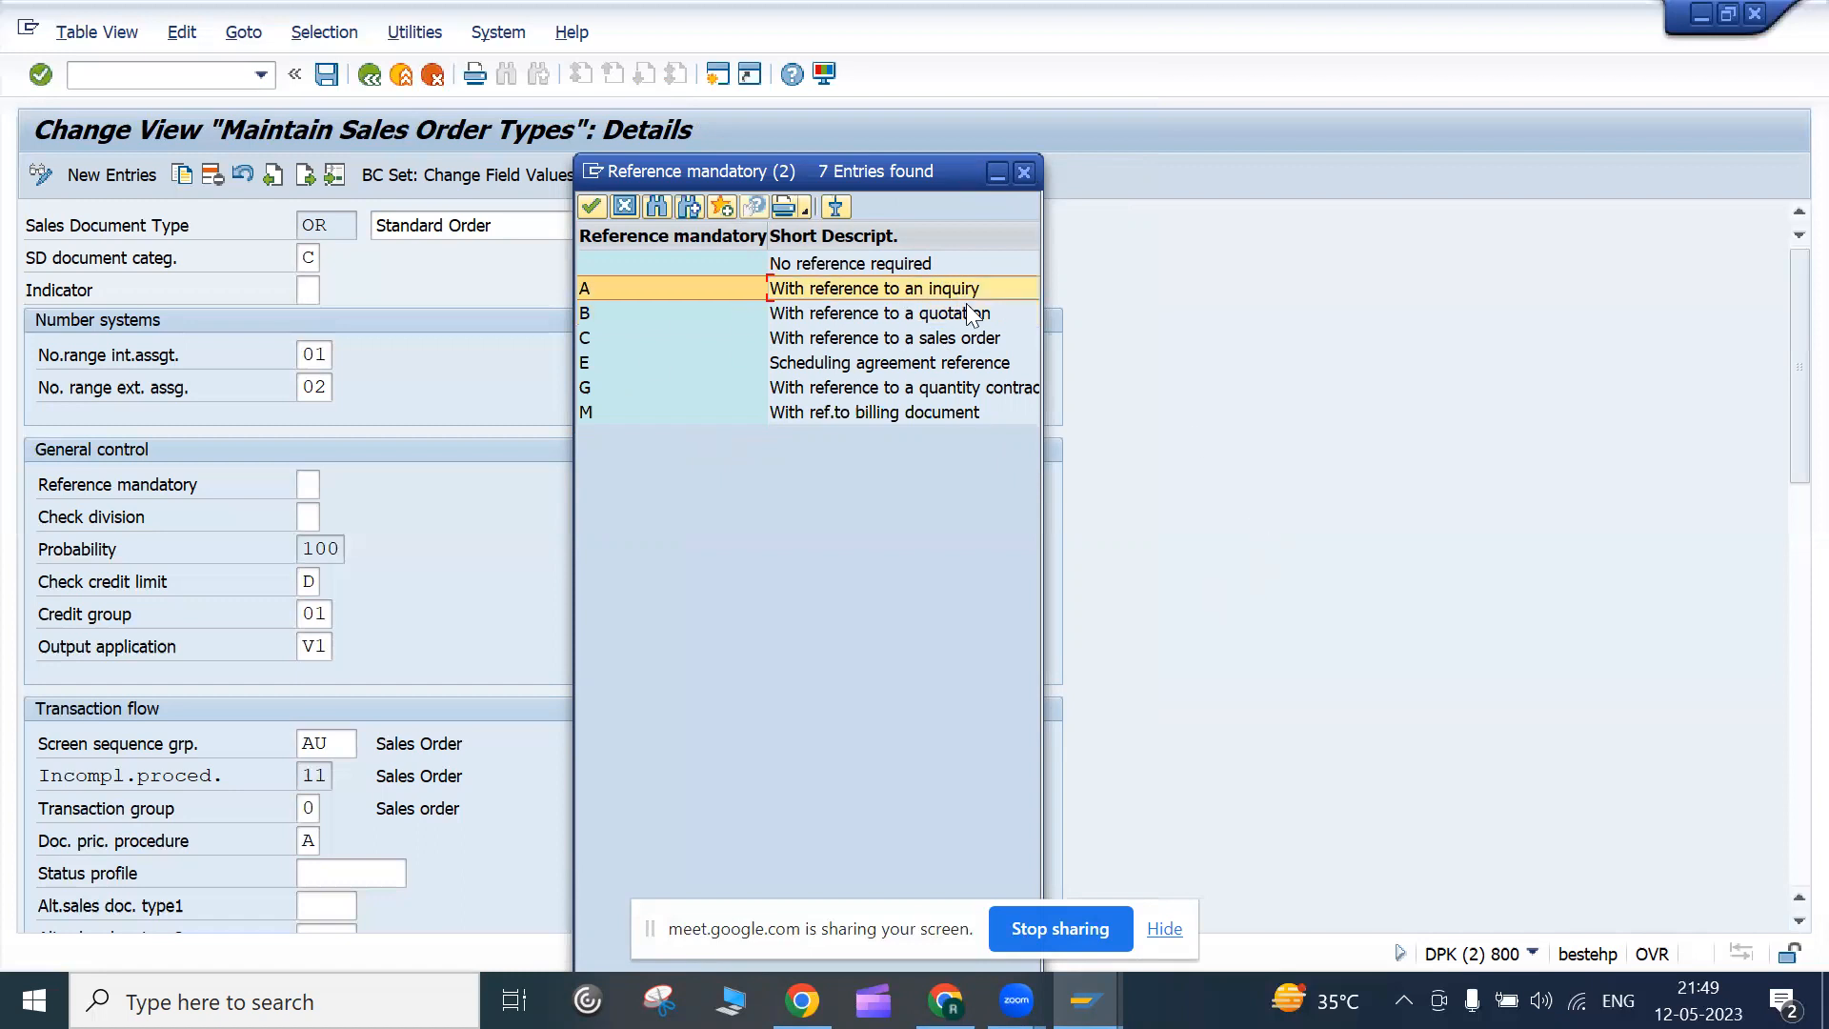
left_click(970, 313)
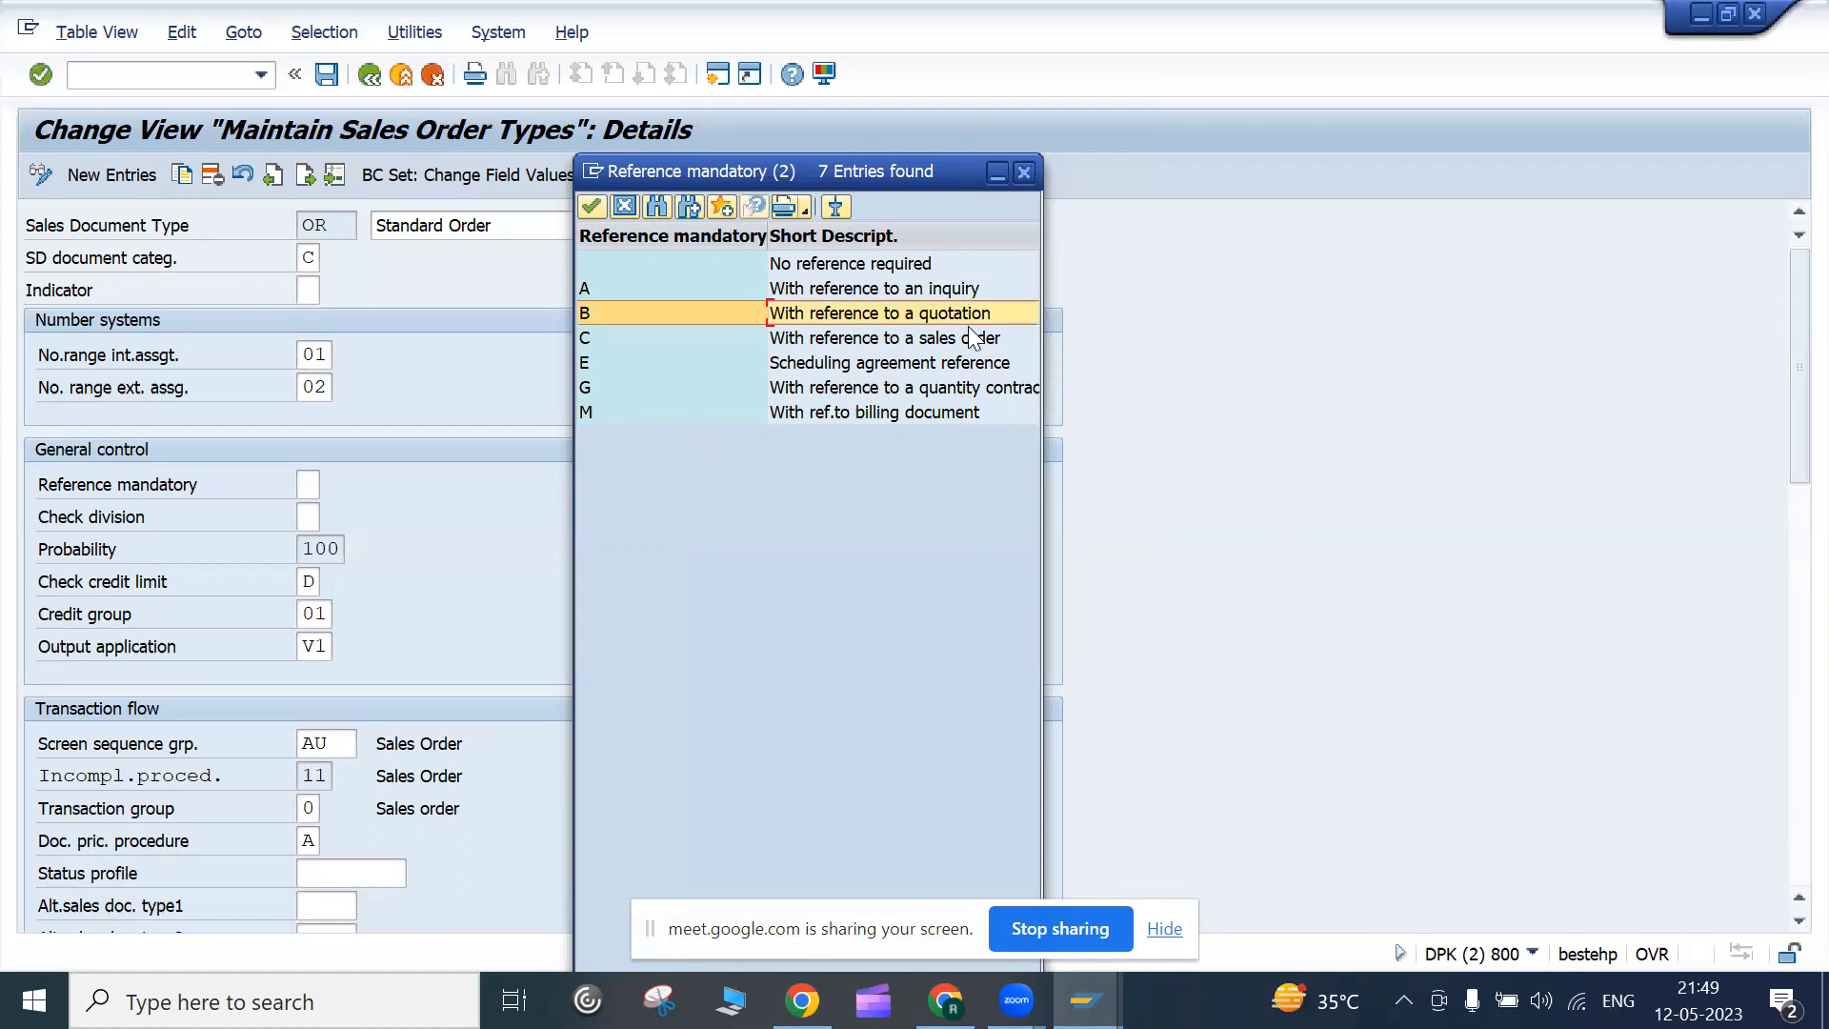
left_click(624, 207)
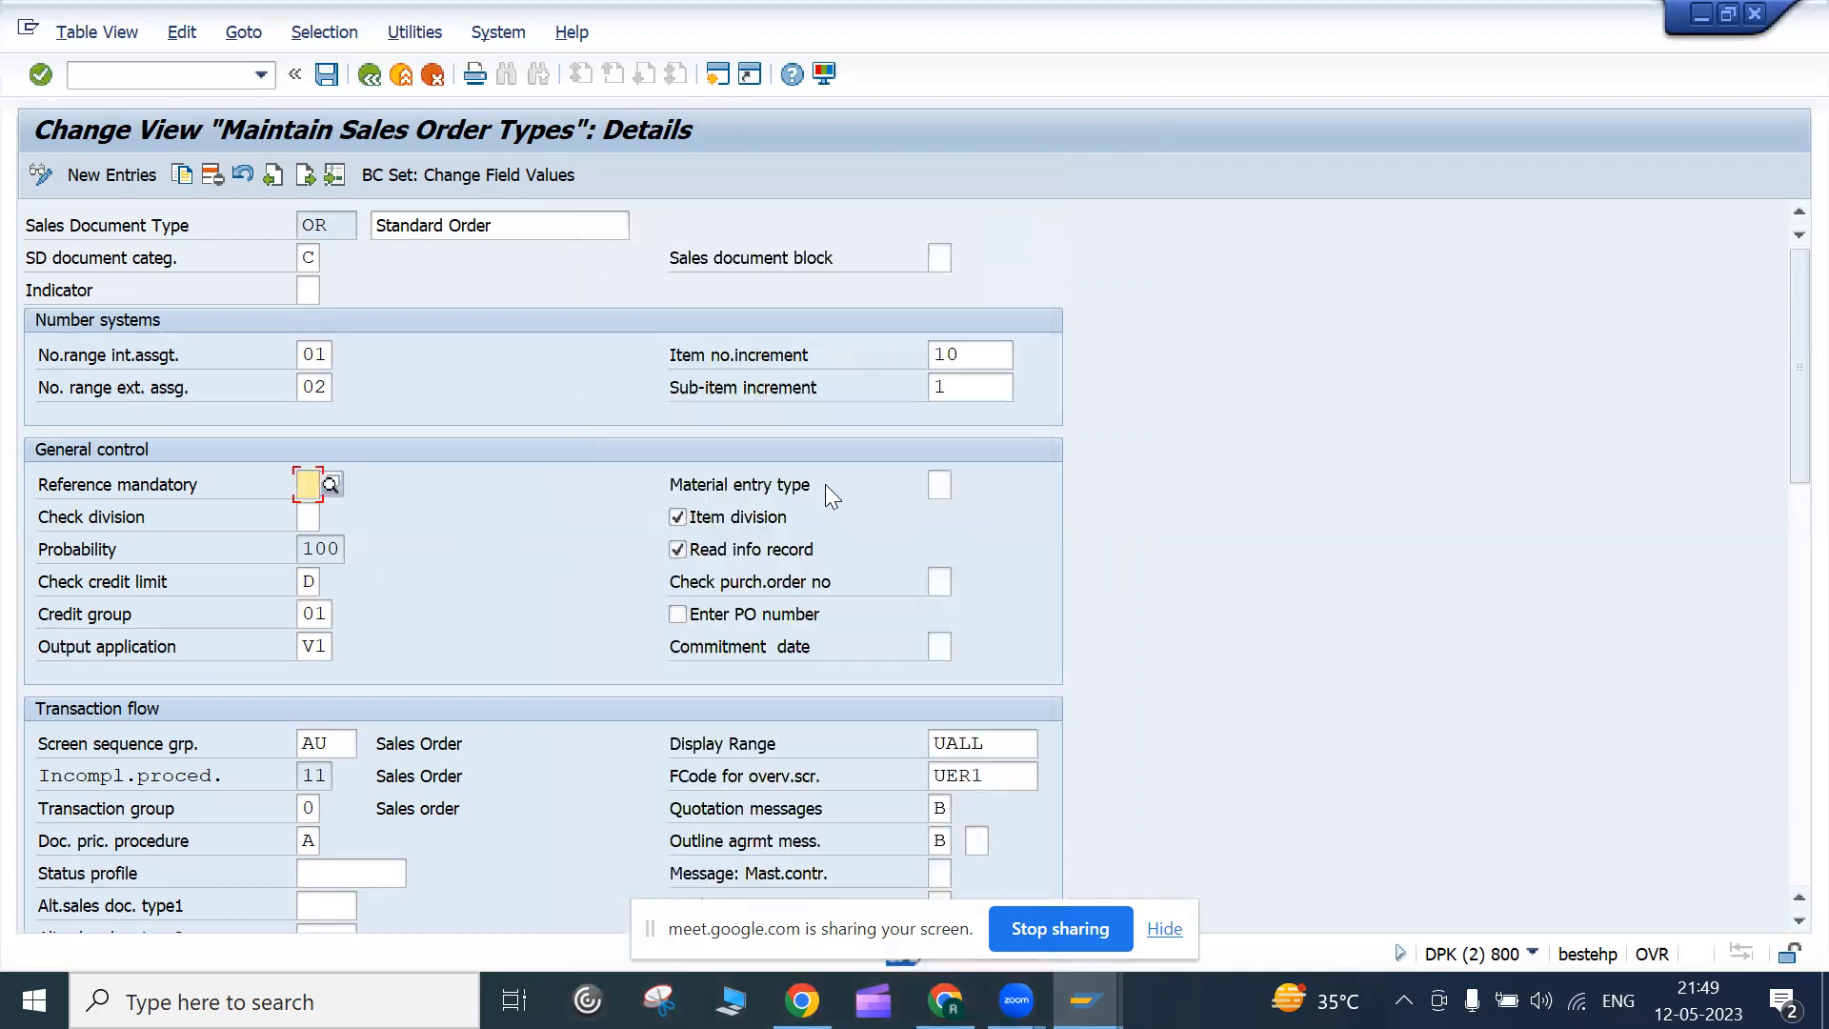
left_click_drag(1784, 469, 1657, 563)
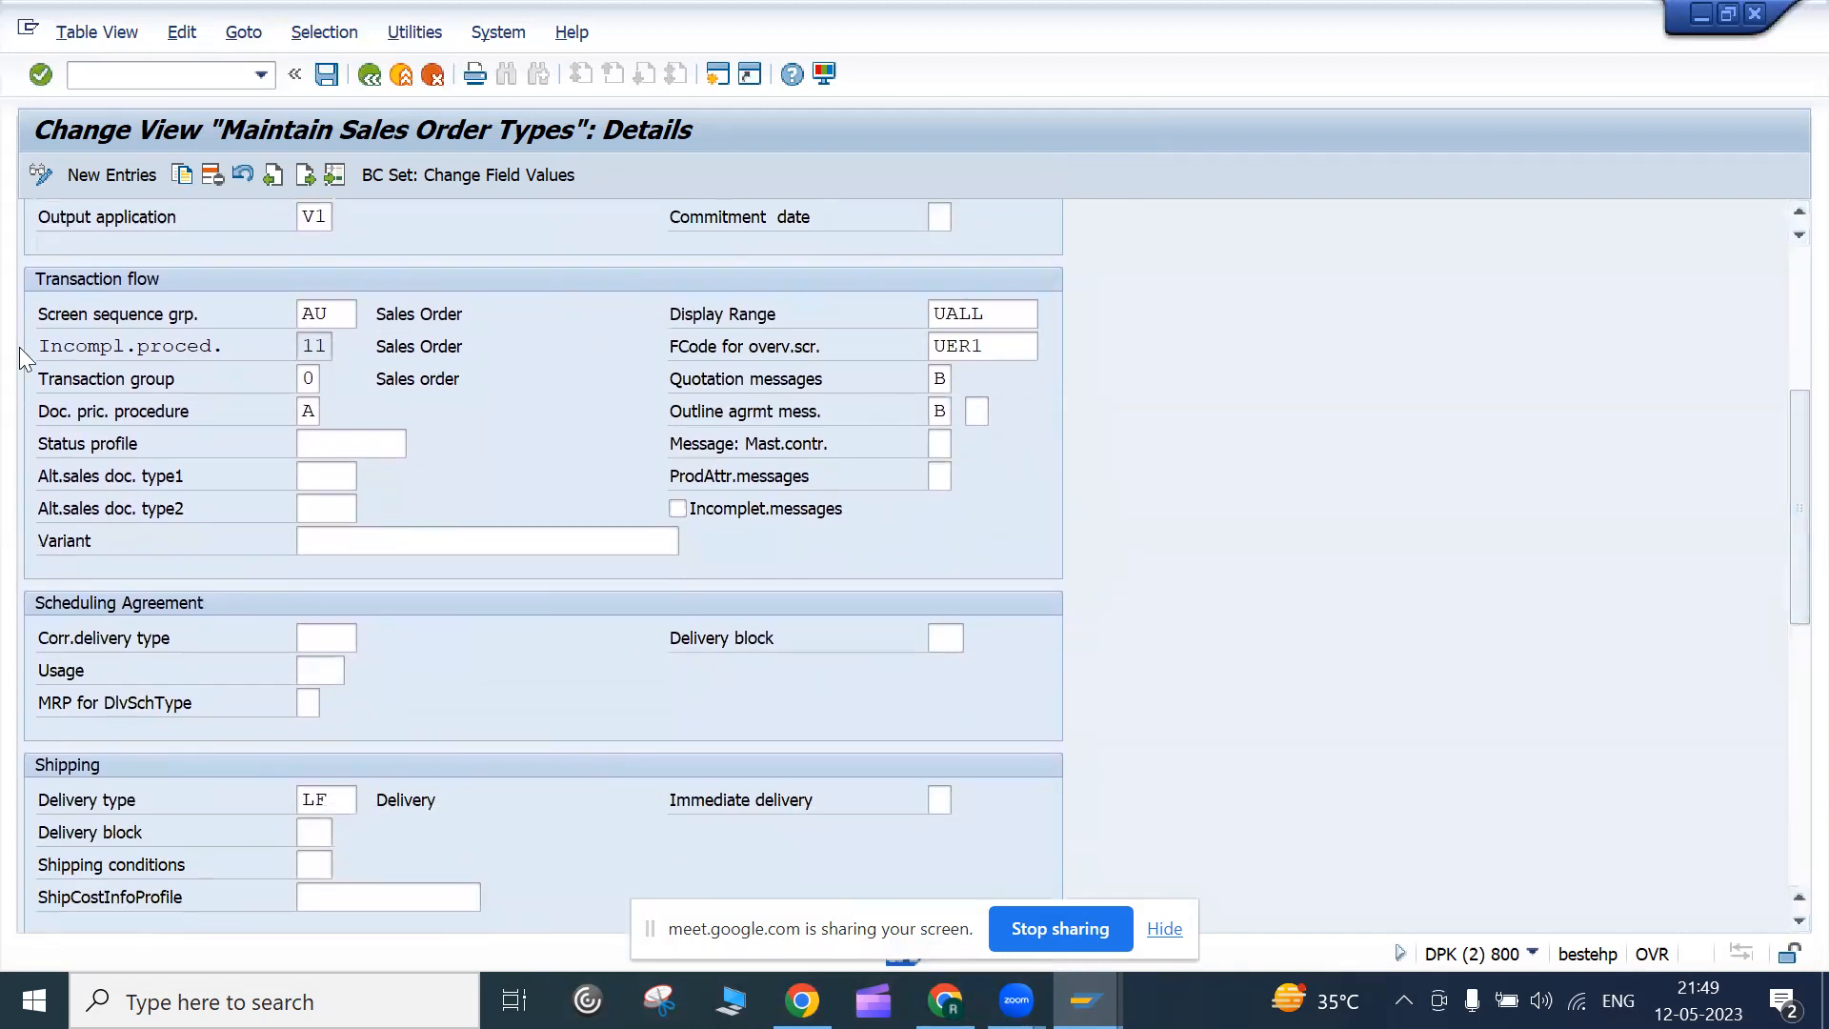
mouse_move(48, 422)
left_mouse_down()
mouse_move(221, 410)
mouse_move(3, 410)
mouse_move(208, 430)
mouse_move(169, 410)
mouse_move(27, 409)
left_mouse_up()
left_click(48, 412)
left_click(207, 440)
left_click(319, 421)
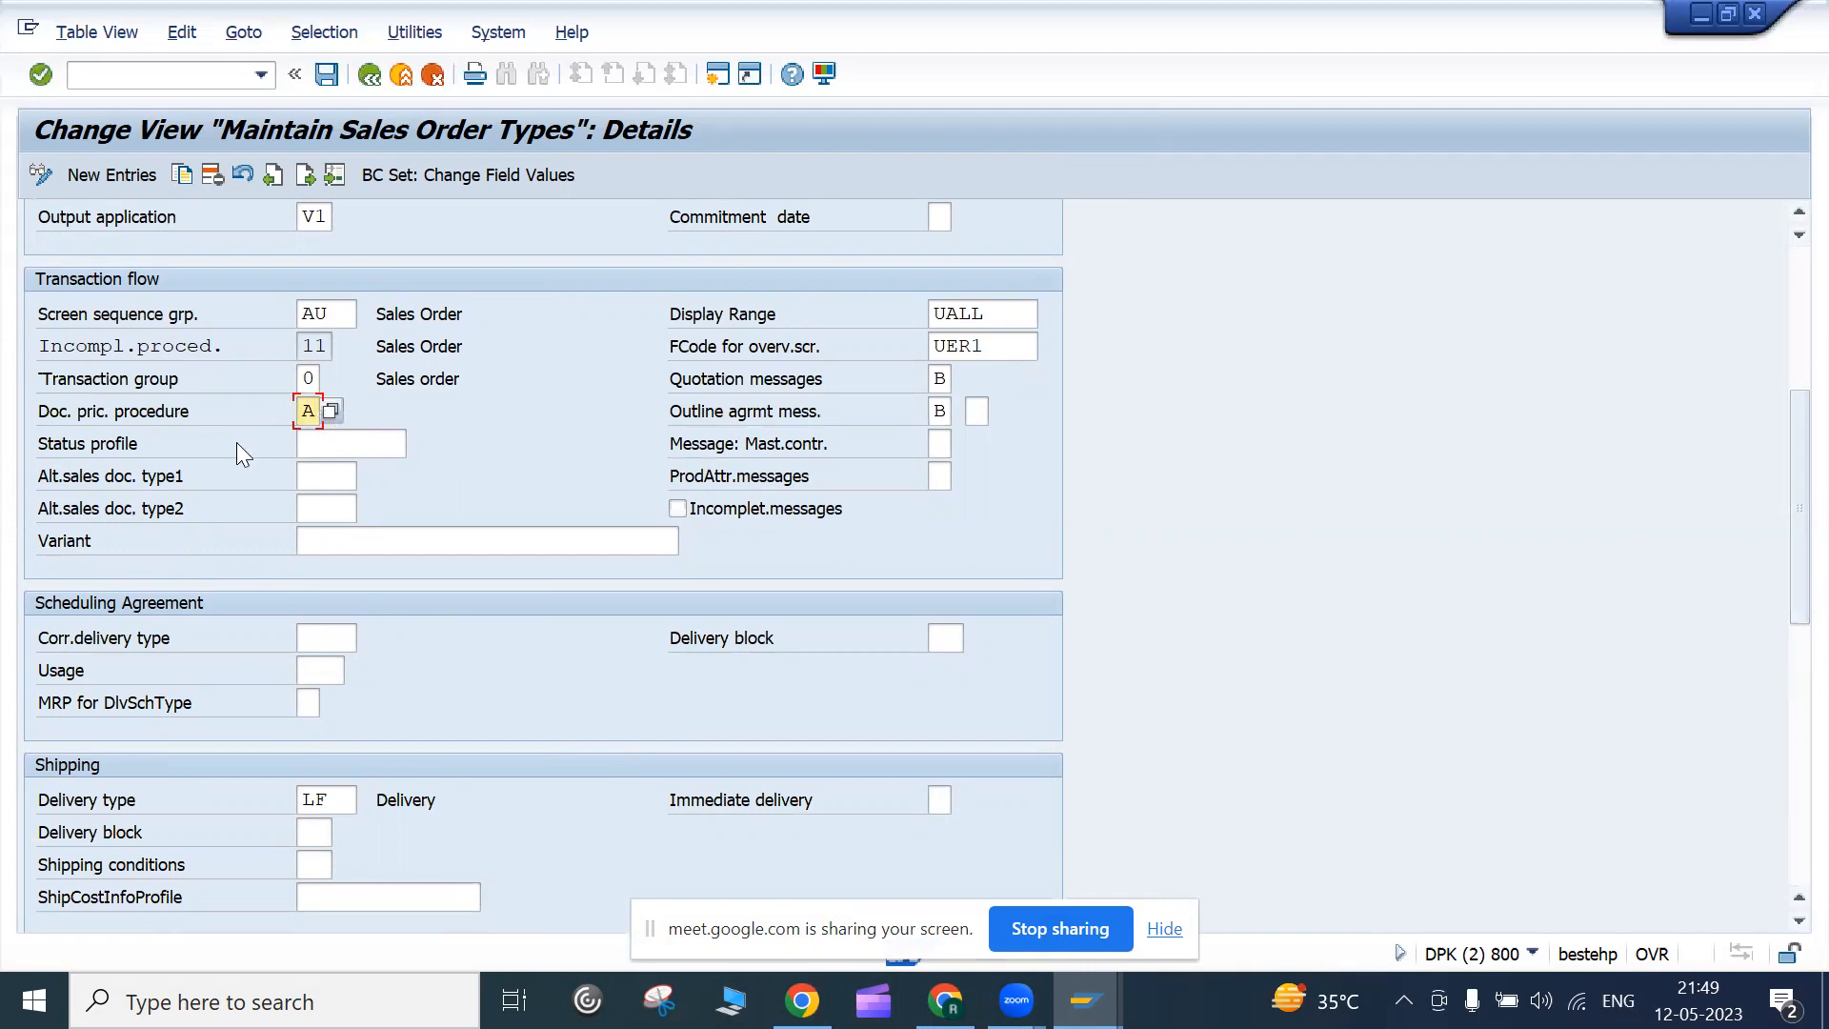
left_click(326, 416)
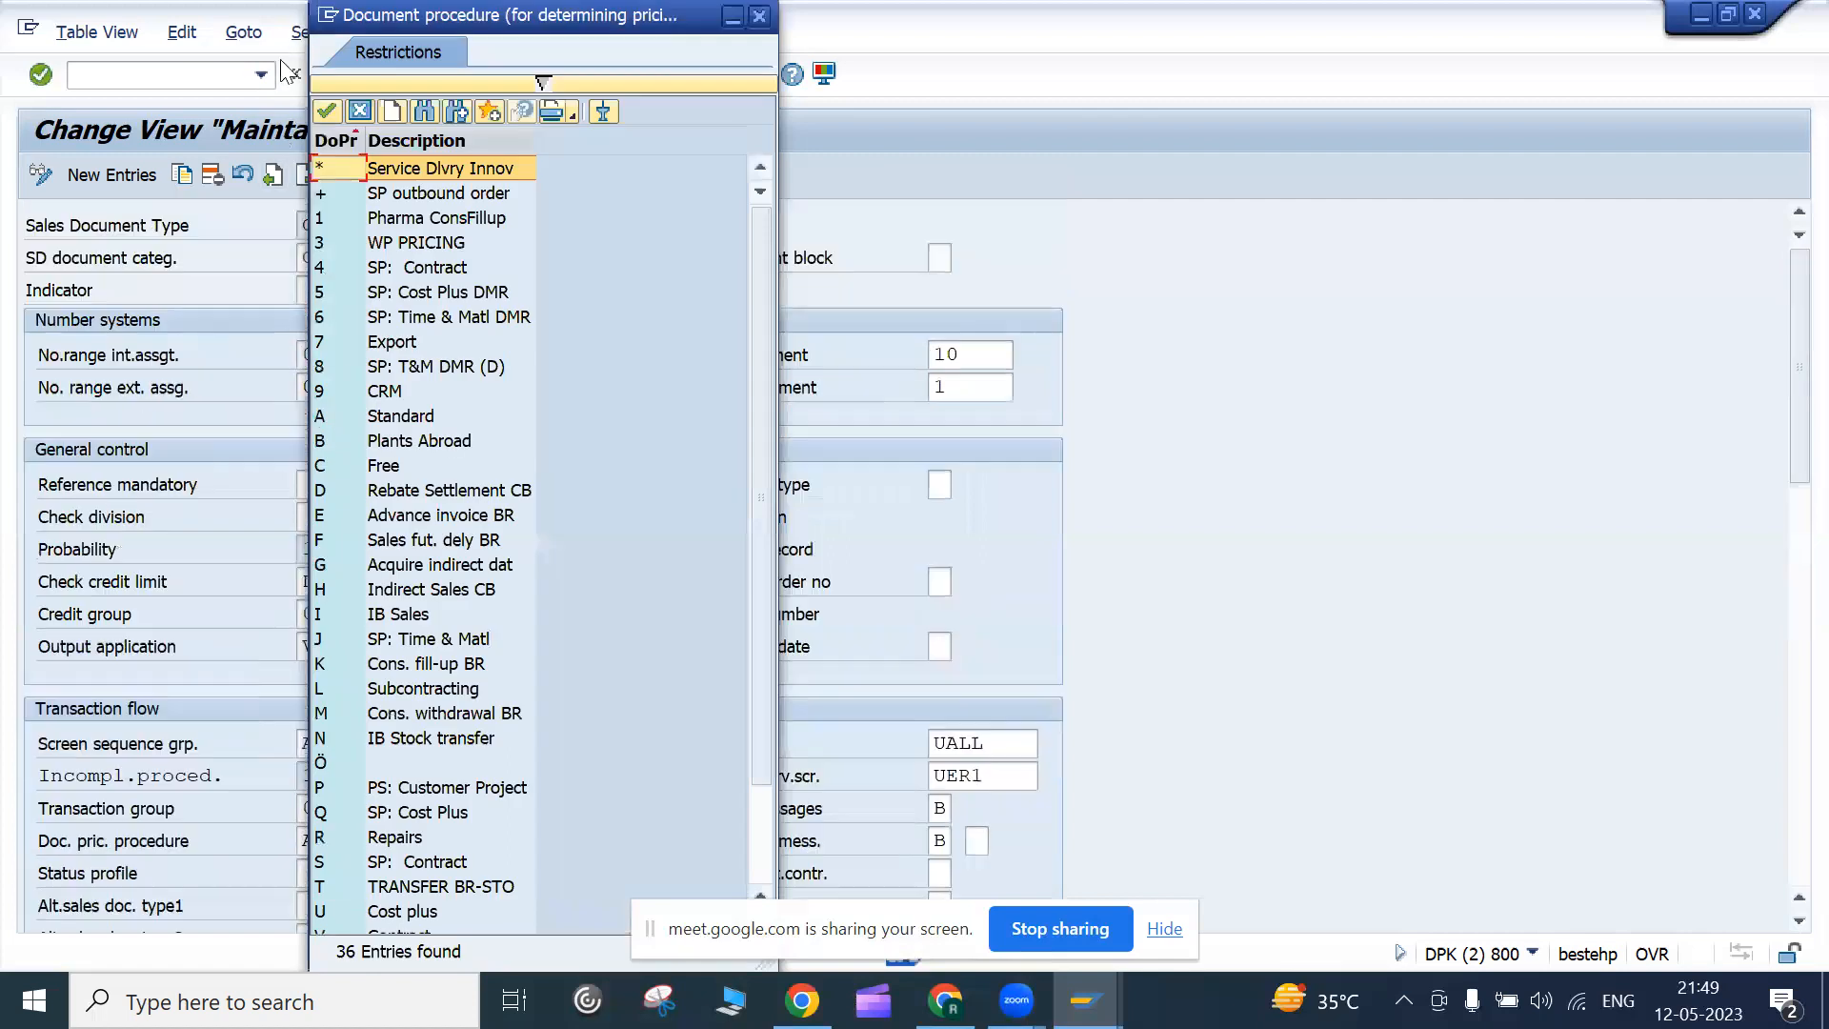
left_click(351, 27)
left_click_drag(362, 19, 622, 311)
left_click(1019, 309)
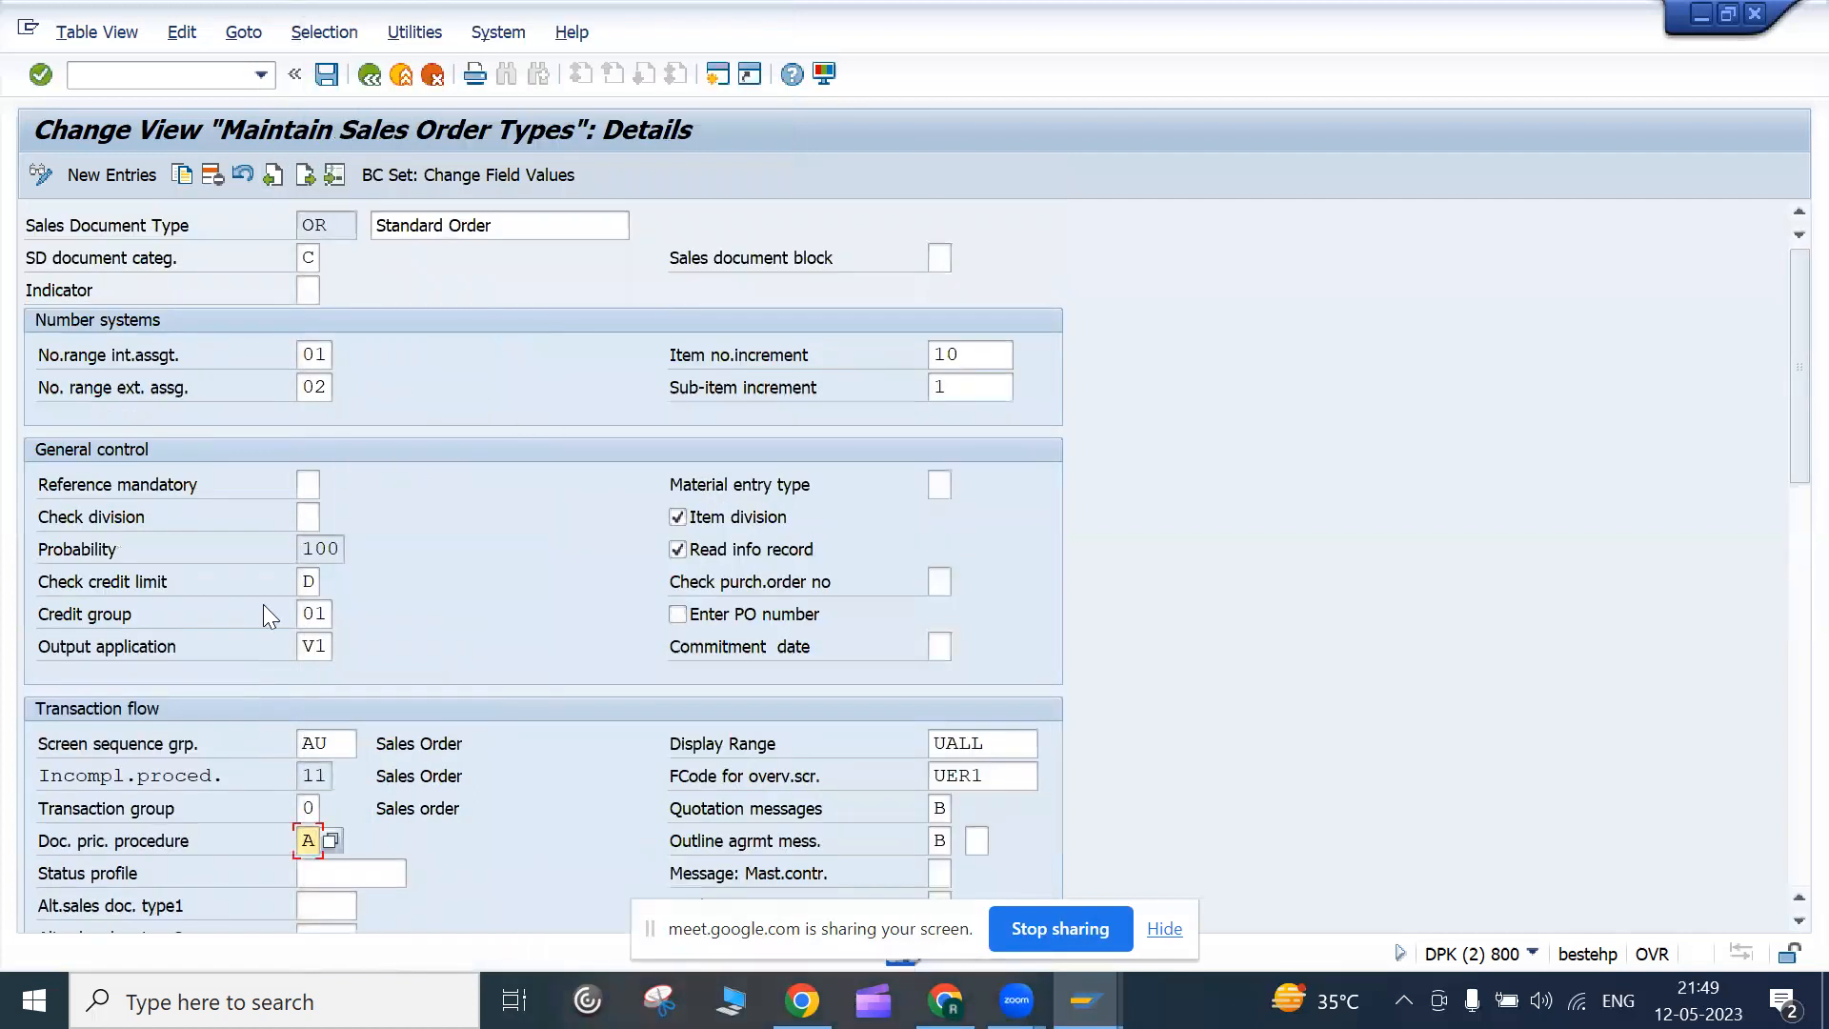
scroll(213, 762, "down", 2)
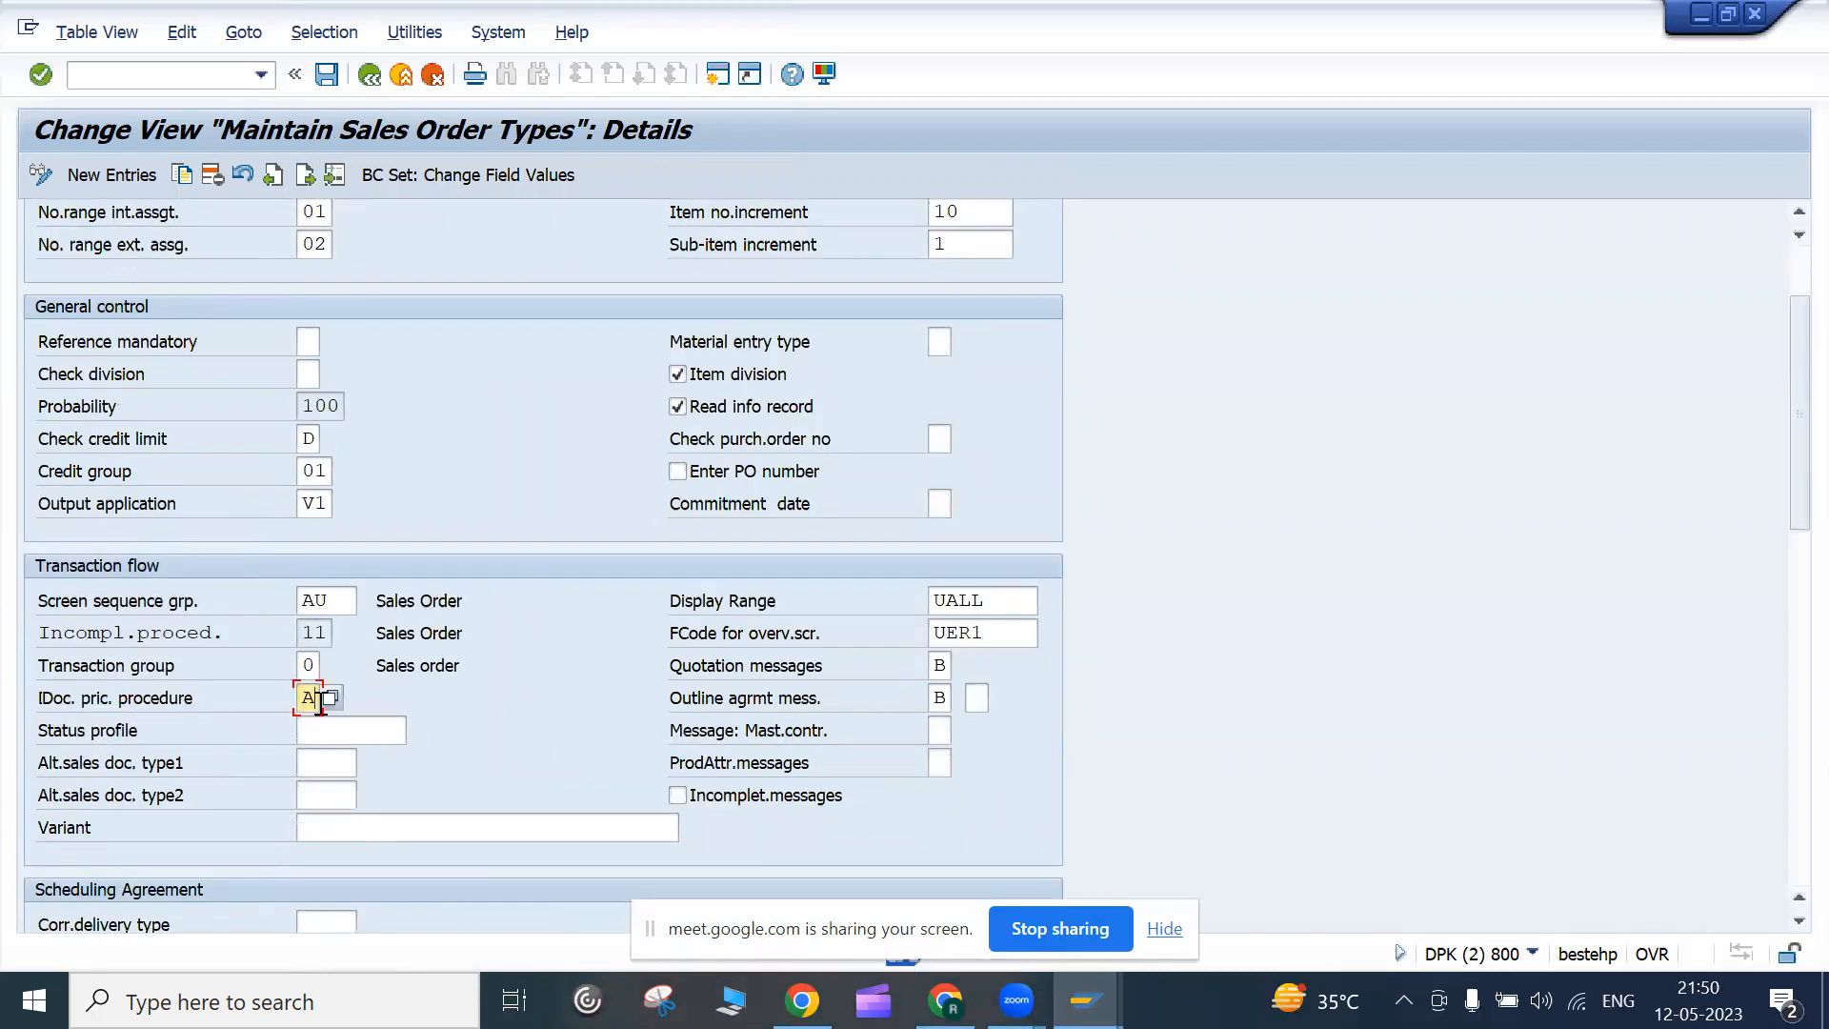
Scroll to Shipping and open the 121-entry value list for delivery type LF
left_click_drag(1783, 497, 1784, 720)
left_click(344, 438)
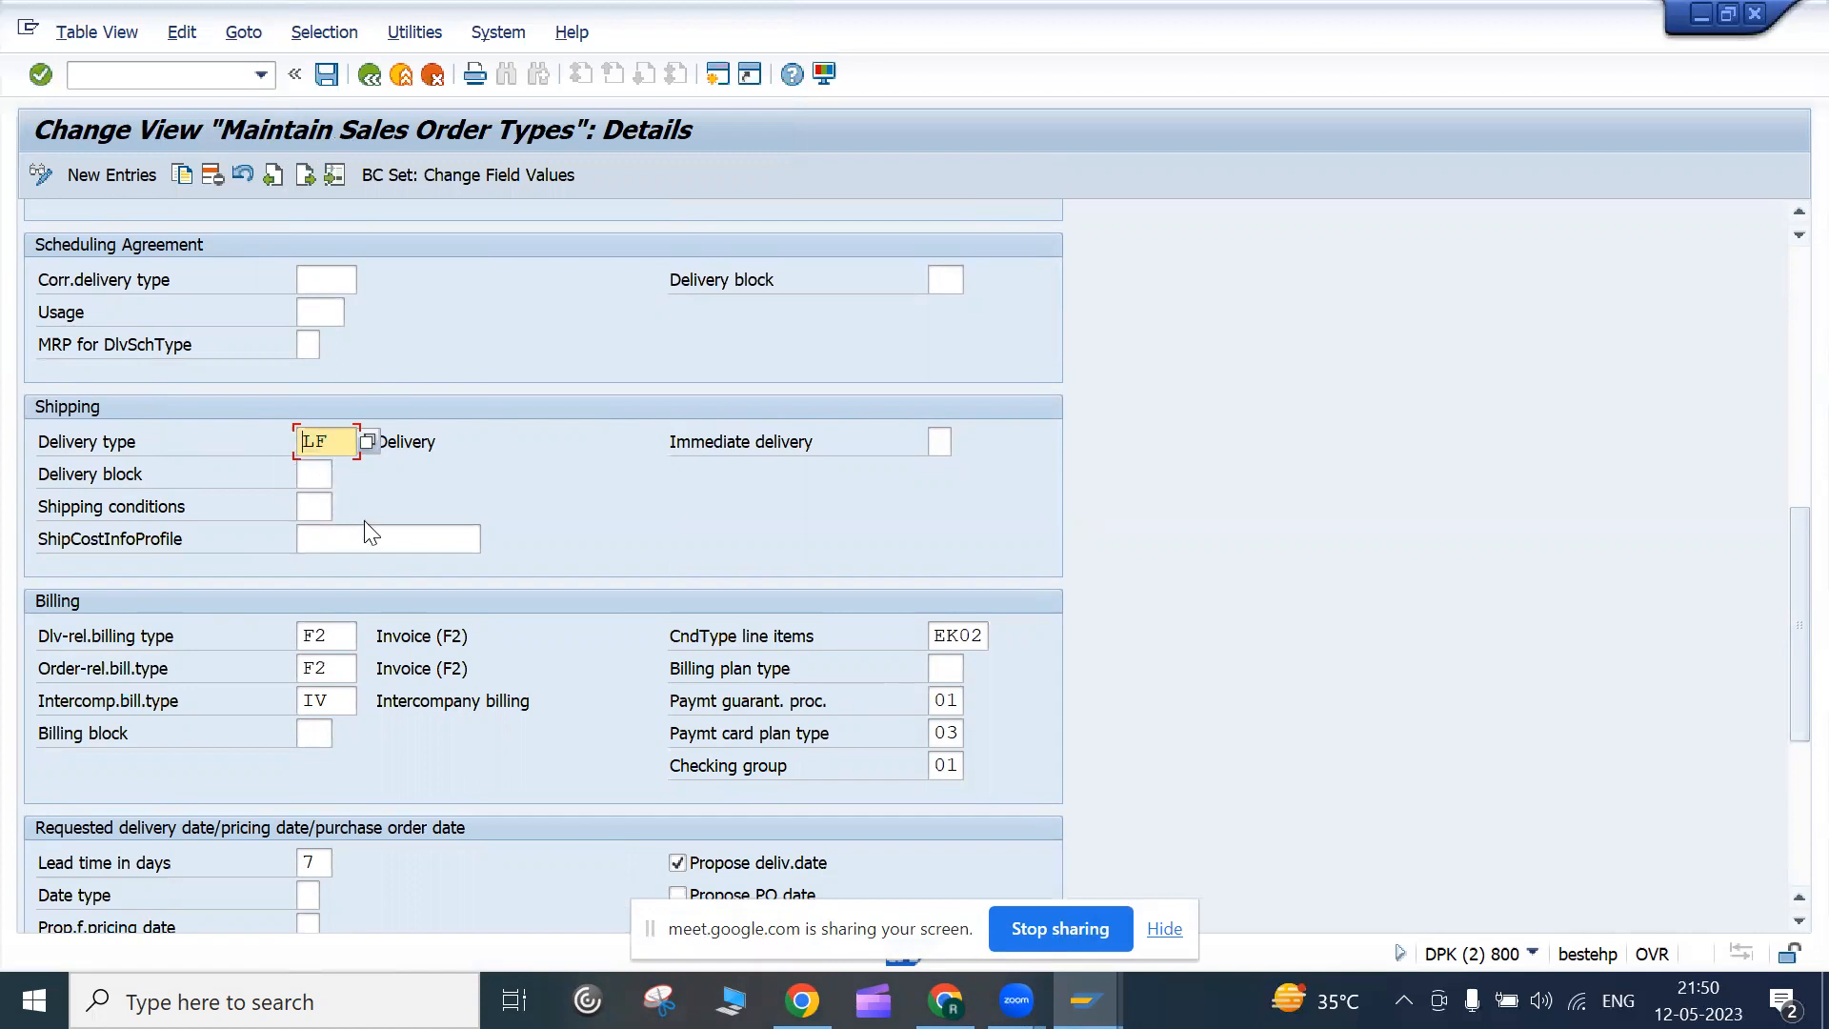
left_click(314, 473)
left_click(341, 443)
left_click(365, 442)
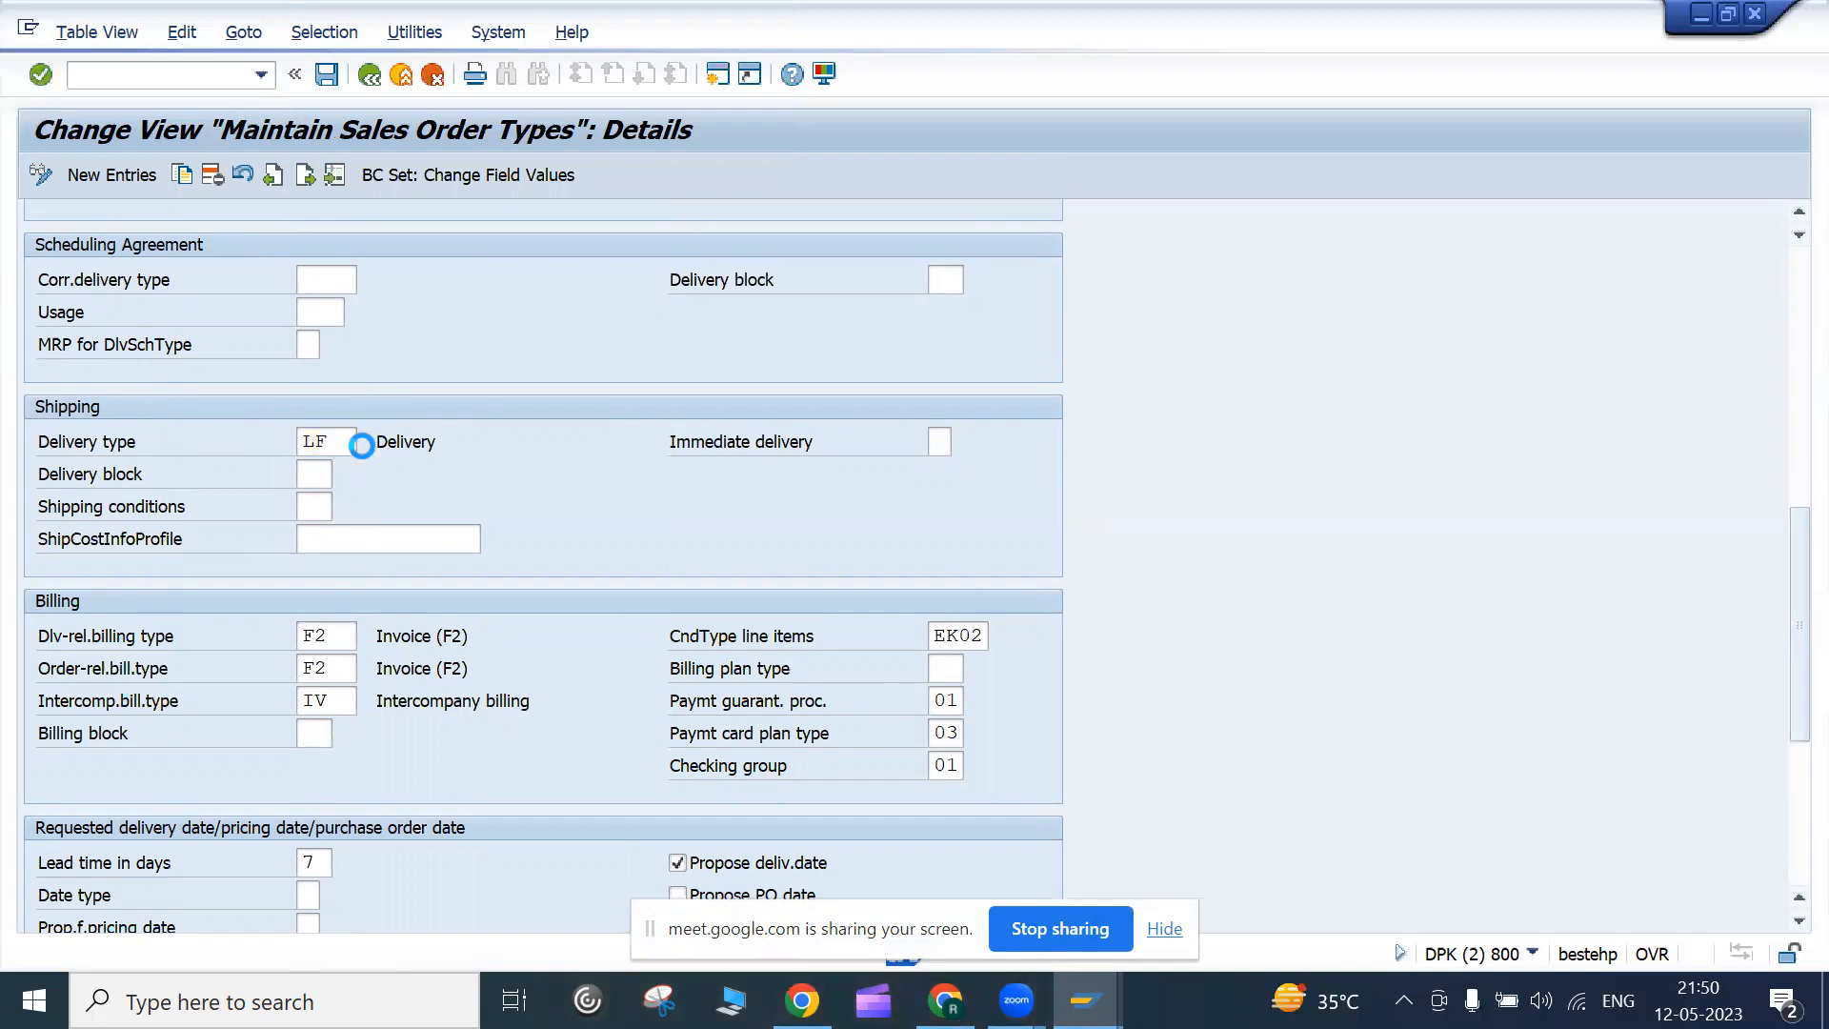
scroll(393, 427, "down", 10)
scroll(393, 433, "up", 10)
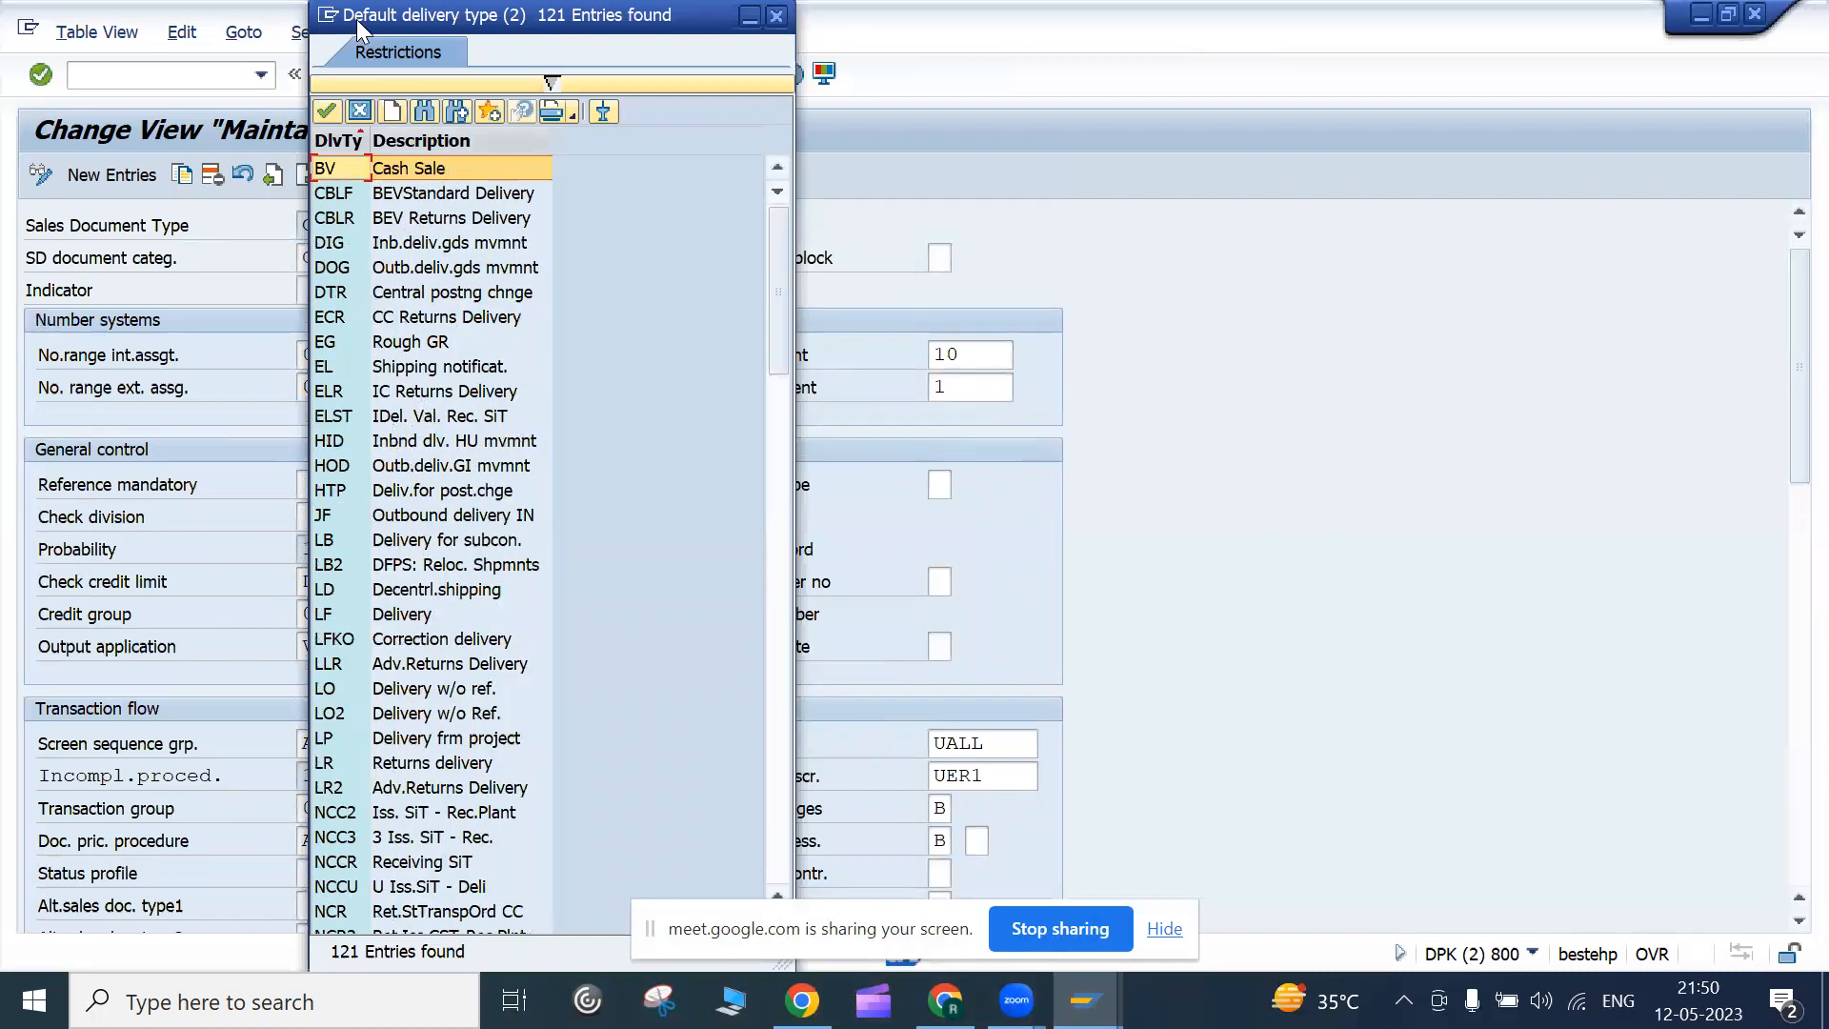
left_click_drag(358, 28, 810, 202)
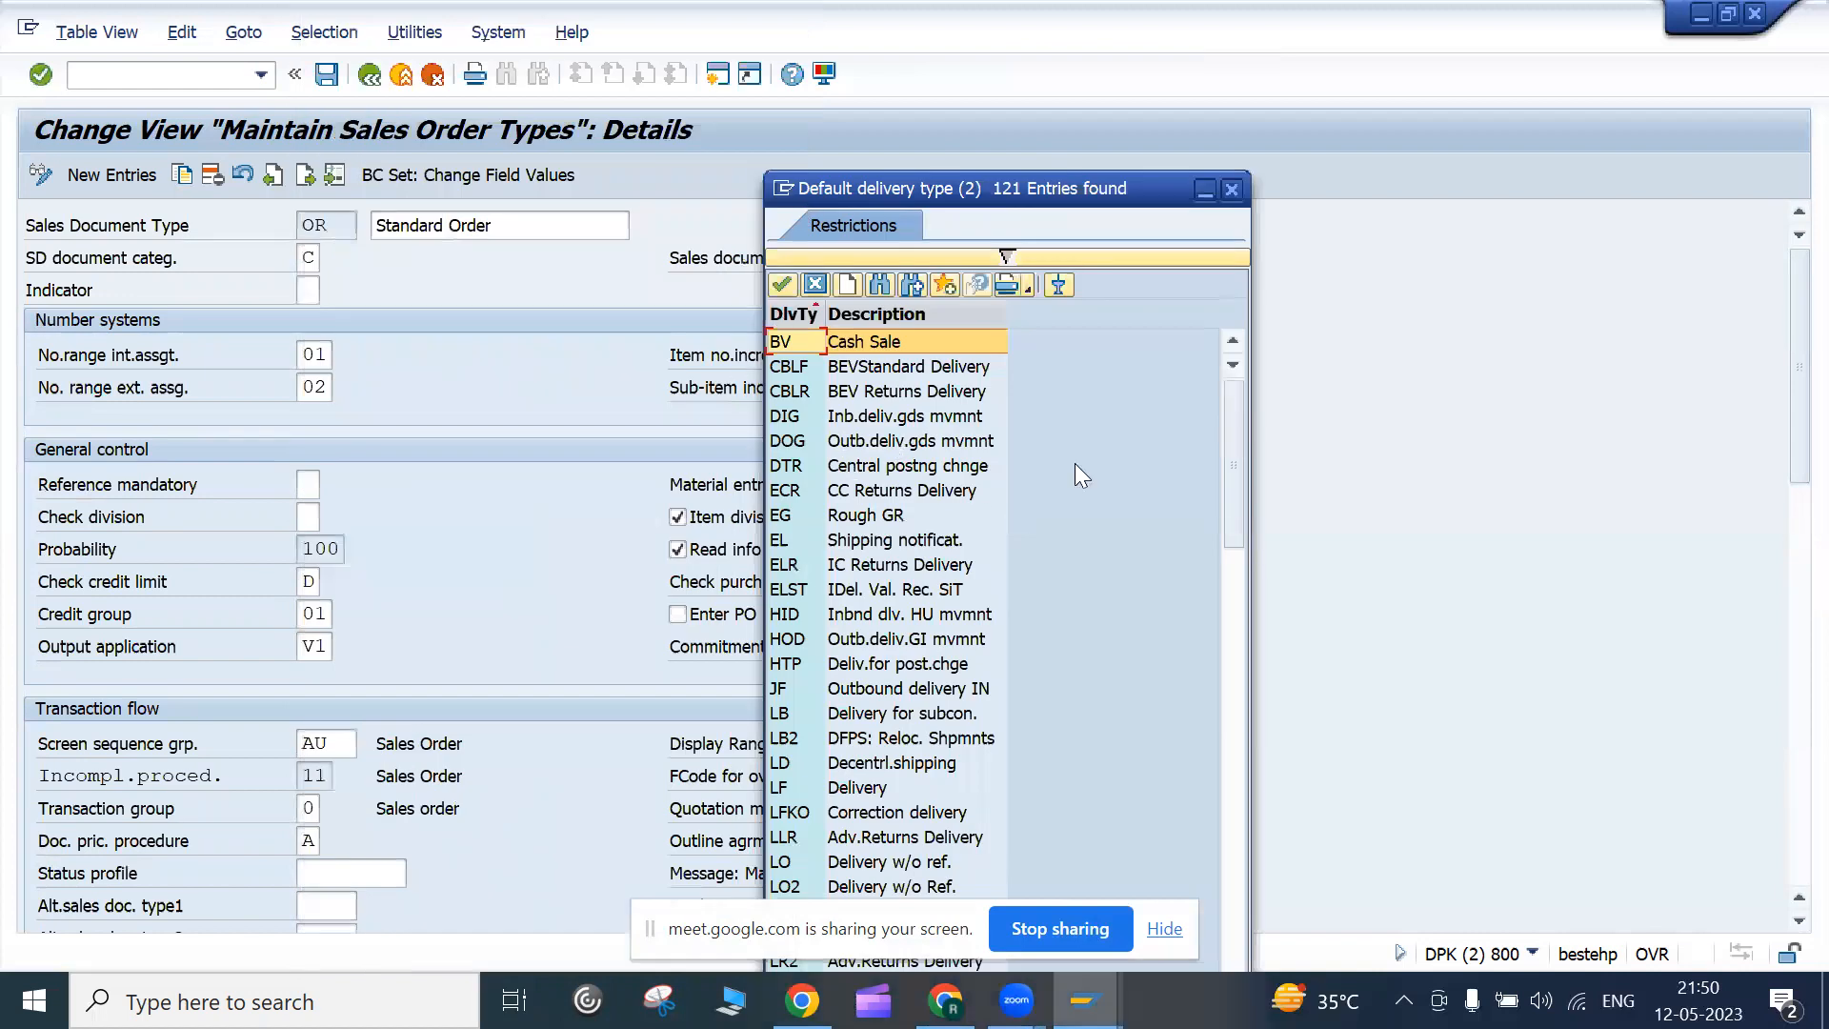
left_click_drag(1234, 459, 1241, 488)
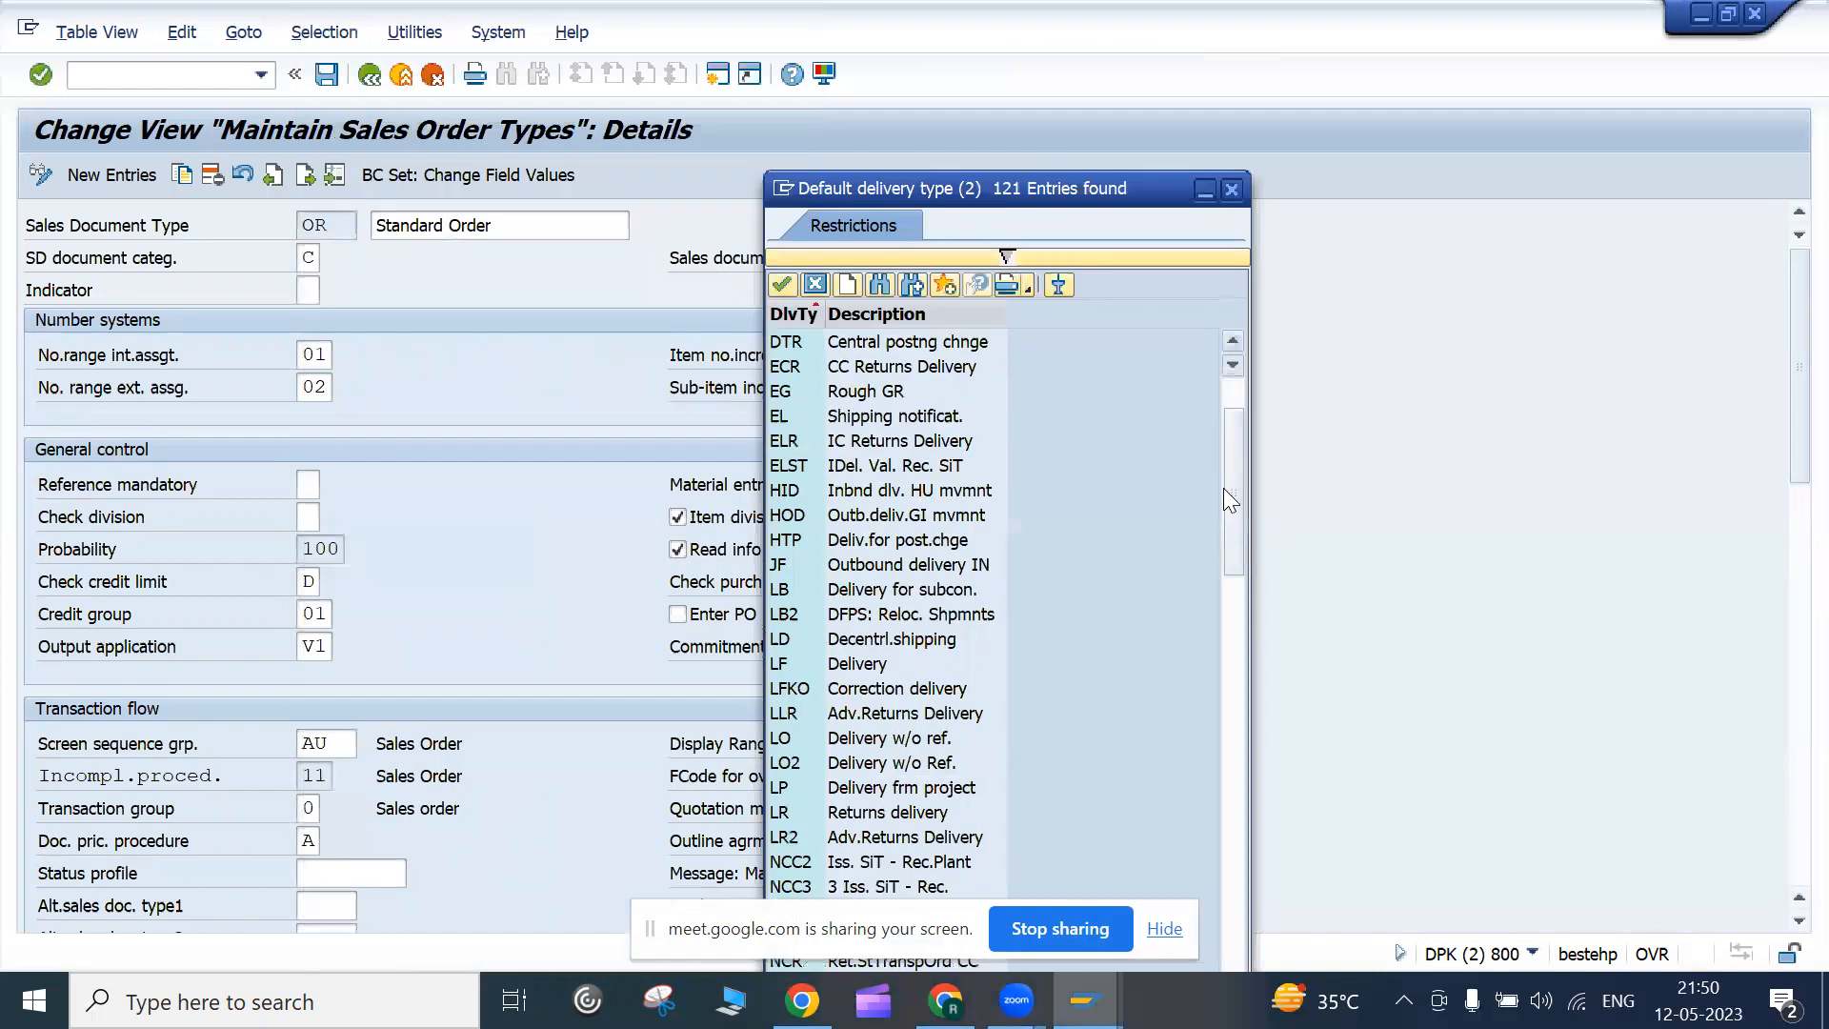
Close the delivery type list and scroll down to the Billing section
left_click(815, 285)
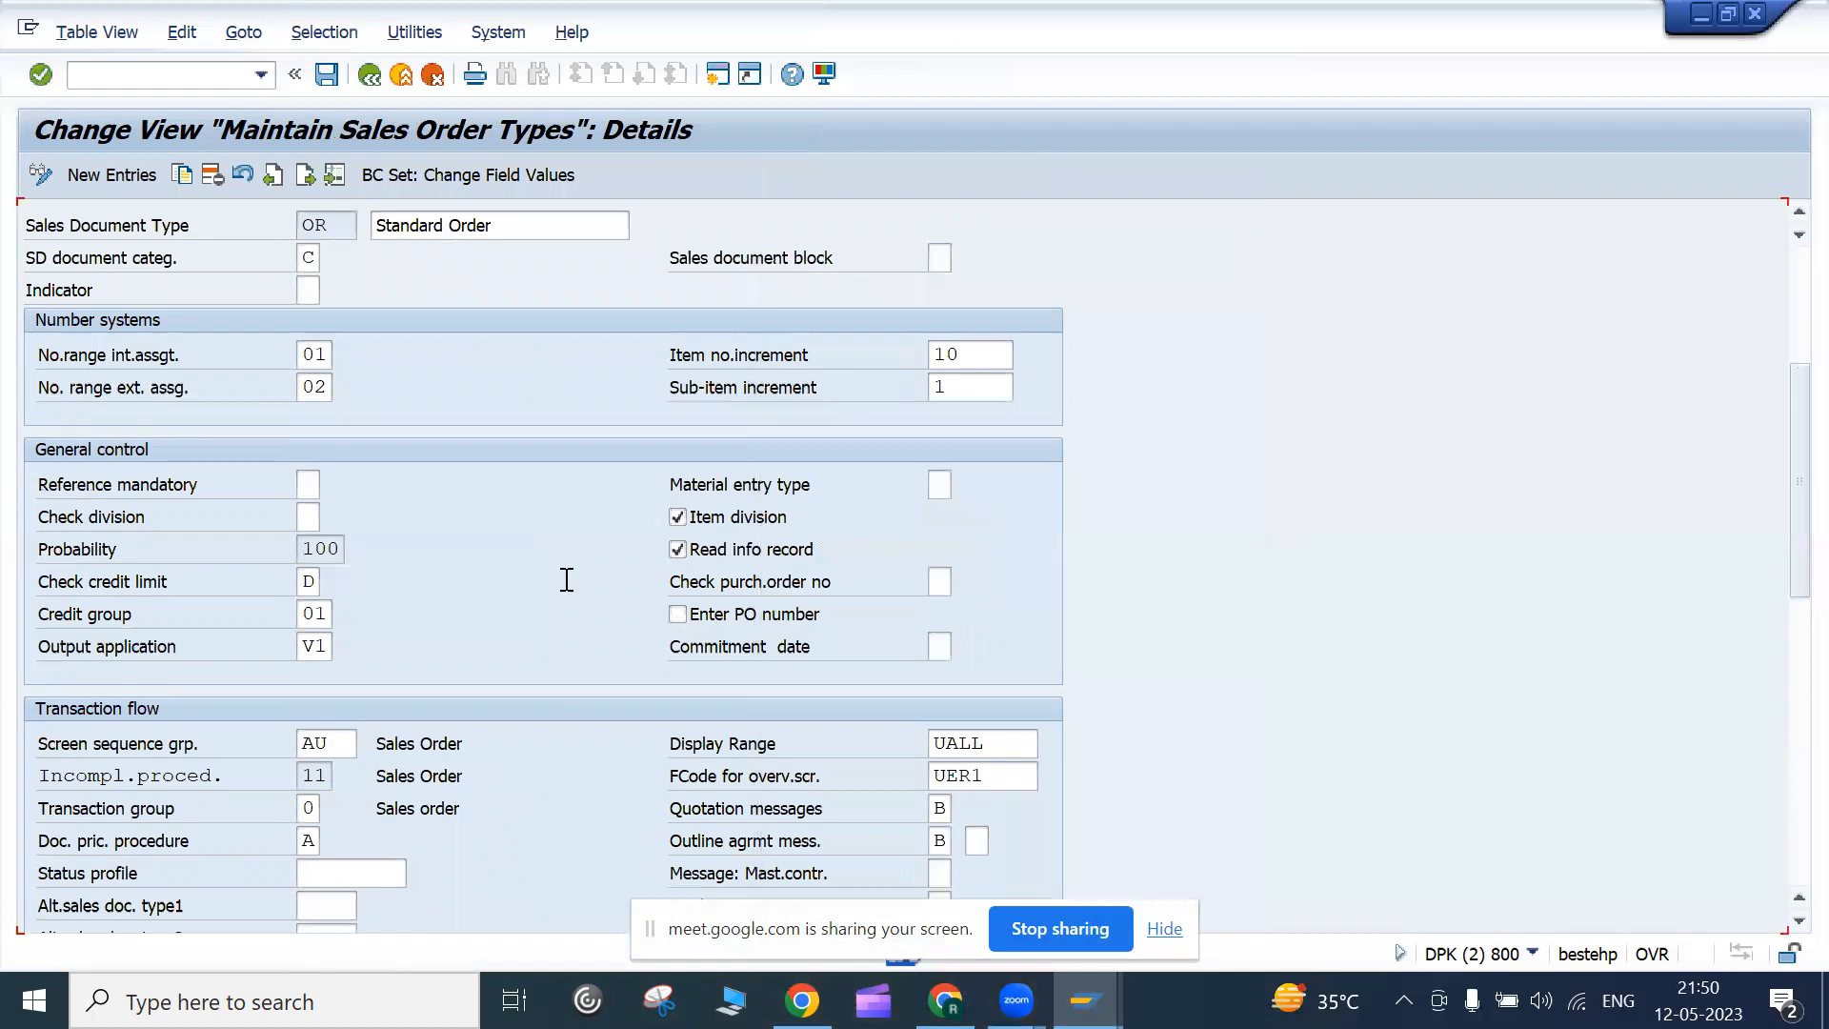
left_click_drag(1790, 449, 1784, 517)
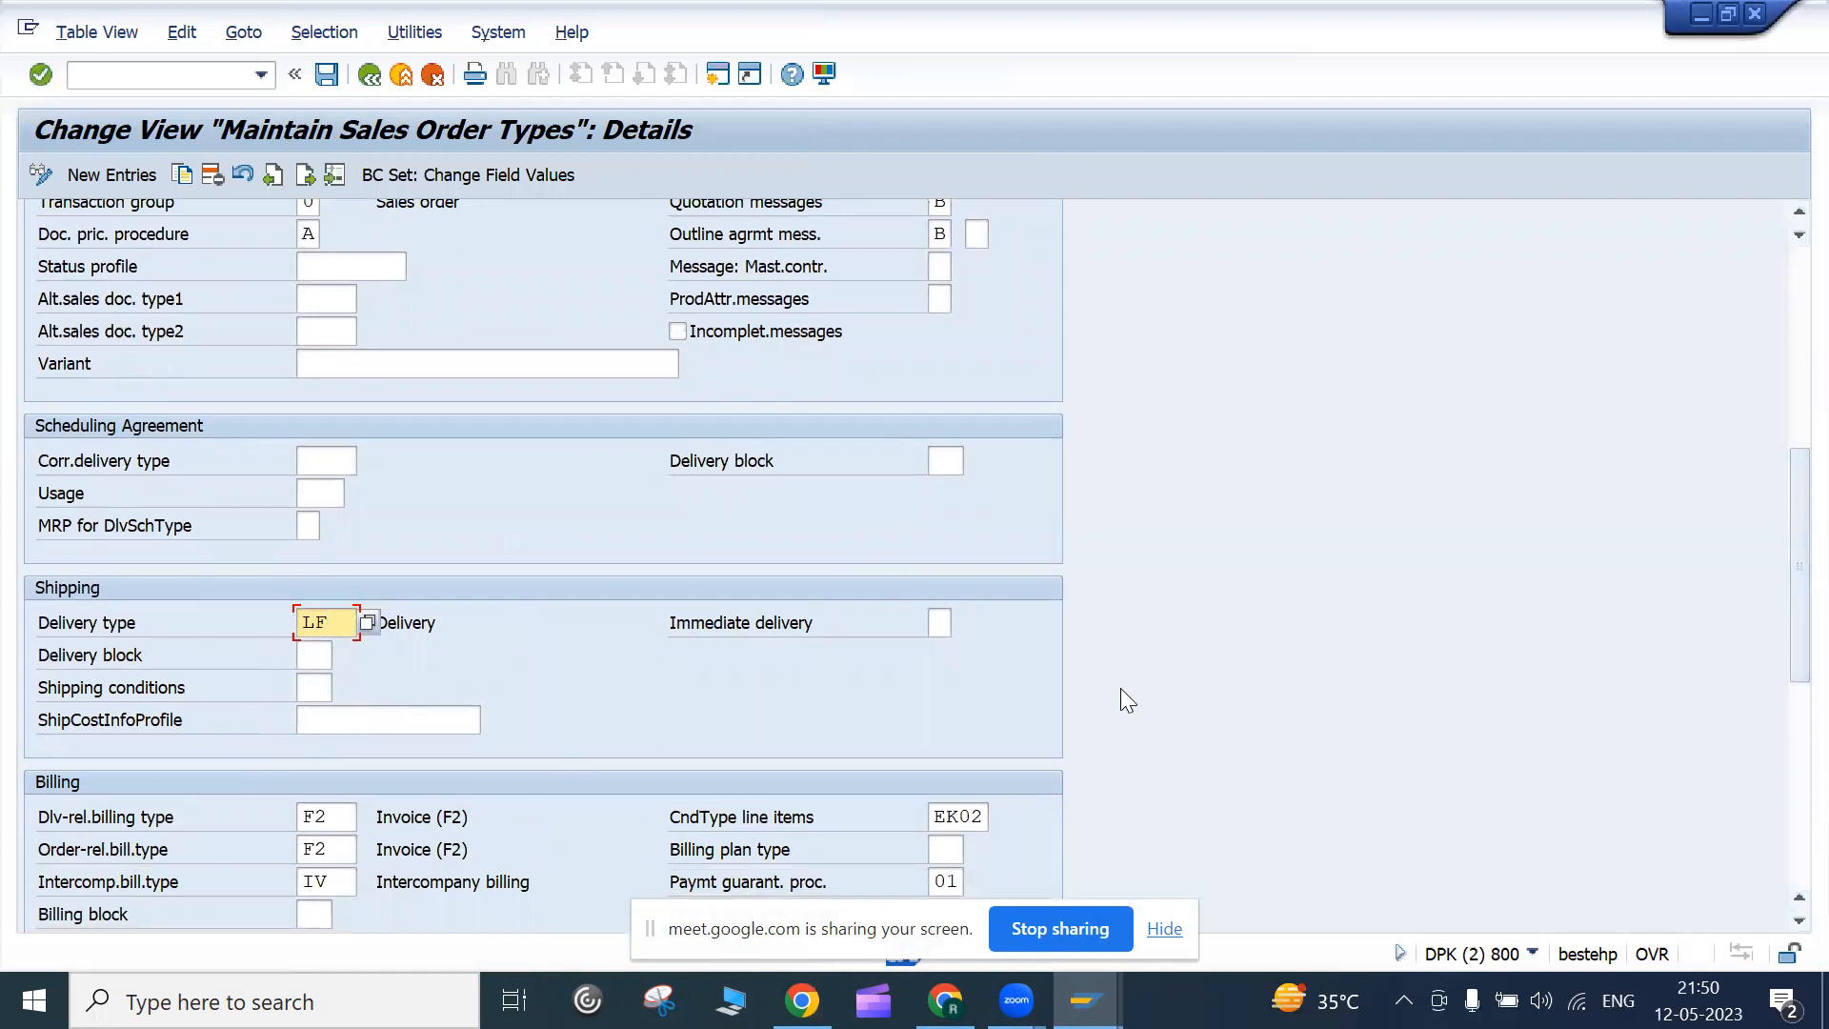
left_click_drag(1783, 644, 1783, 710)
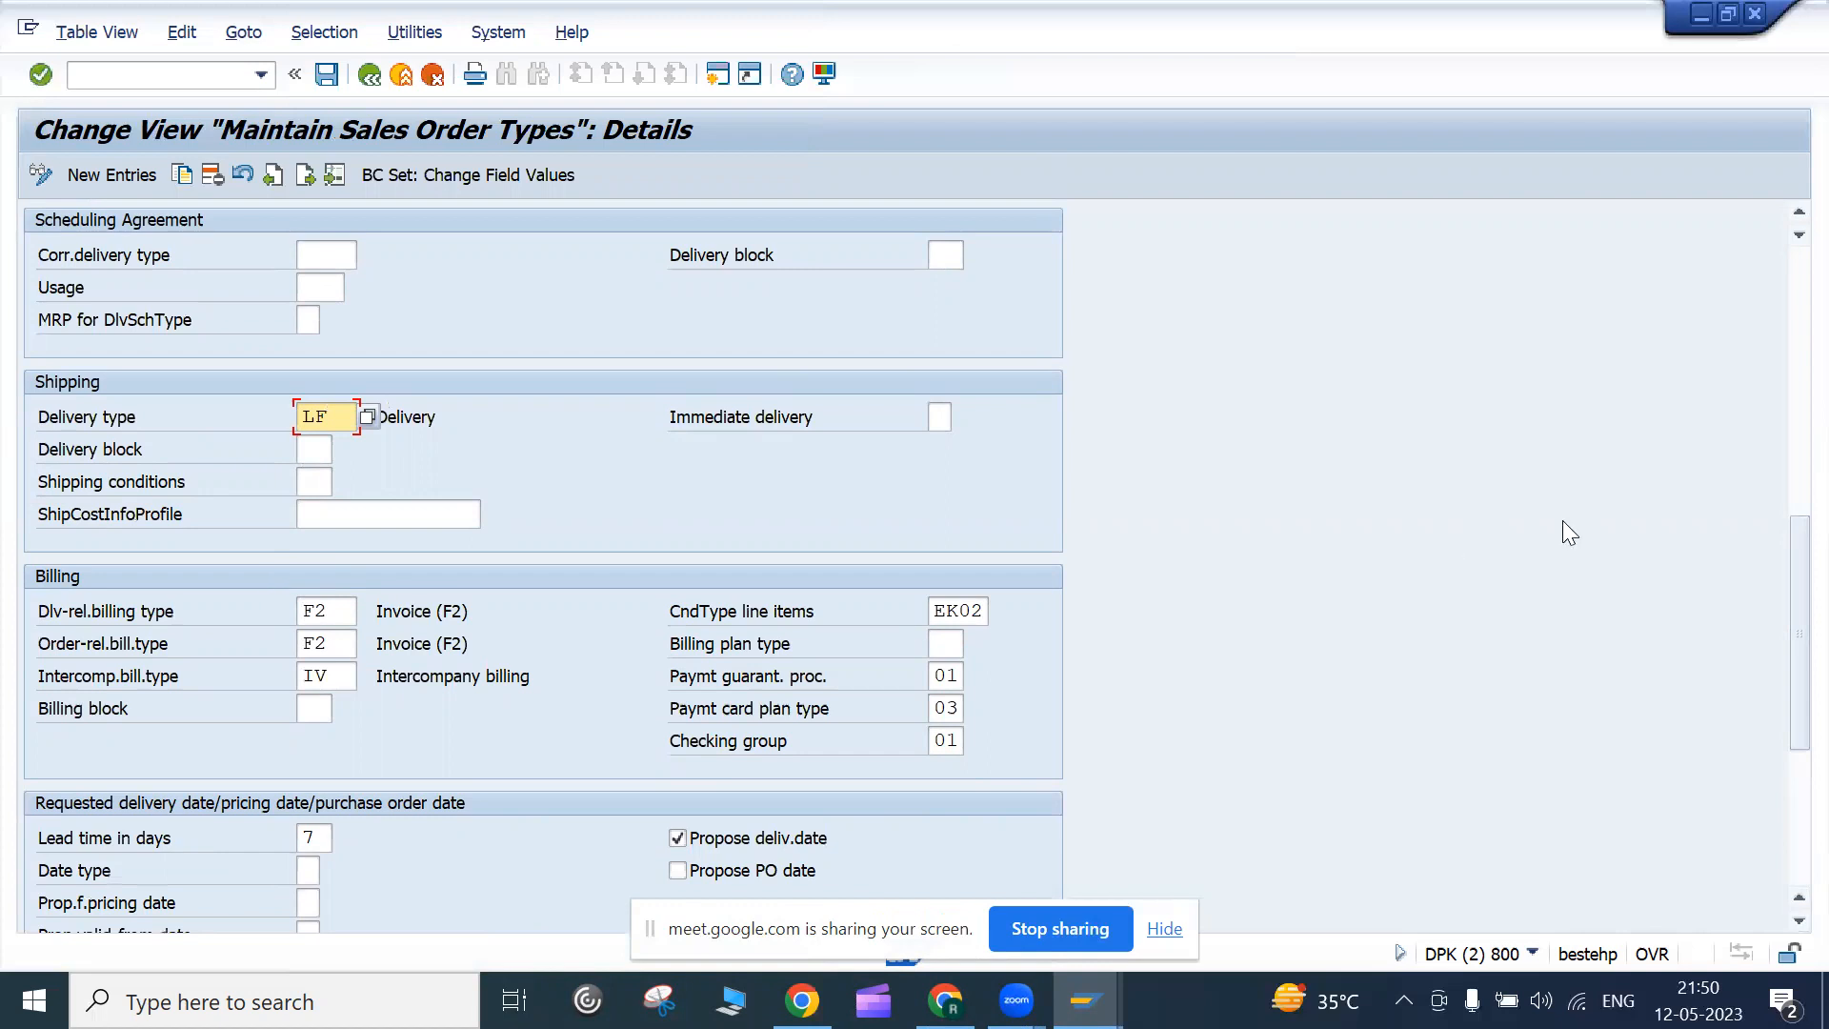
left_click_drag(1794, 616, 1794, 644)
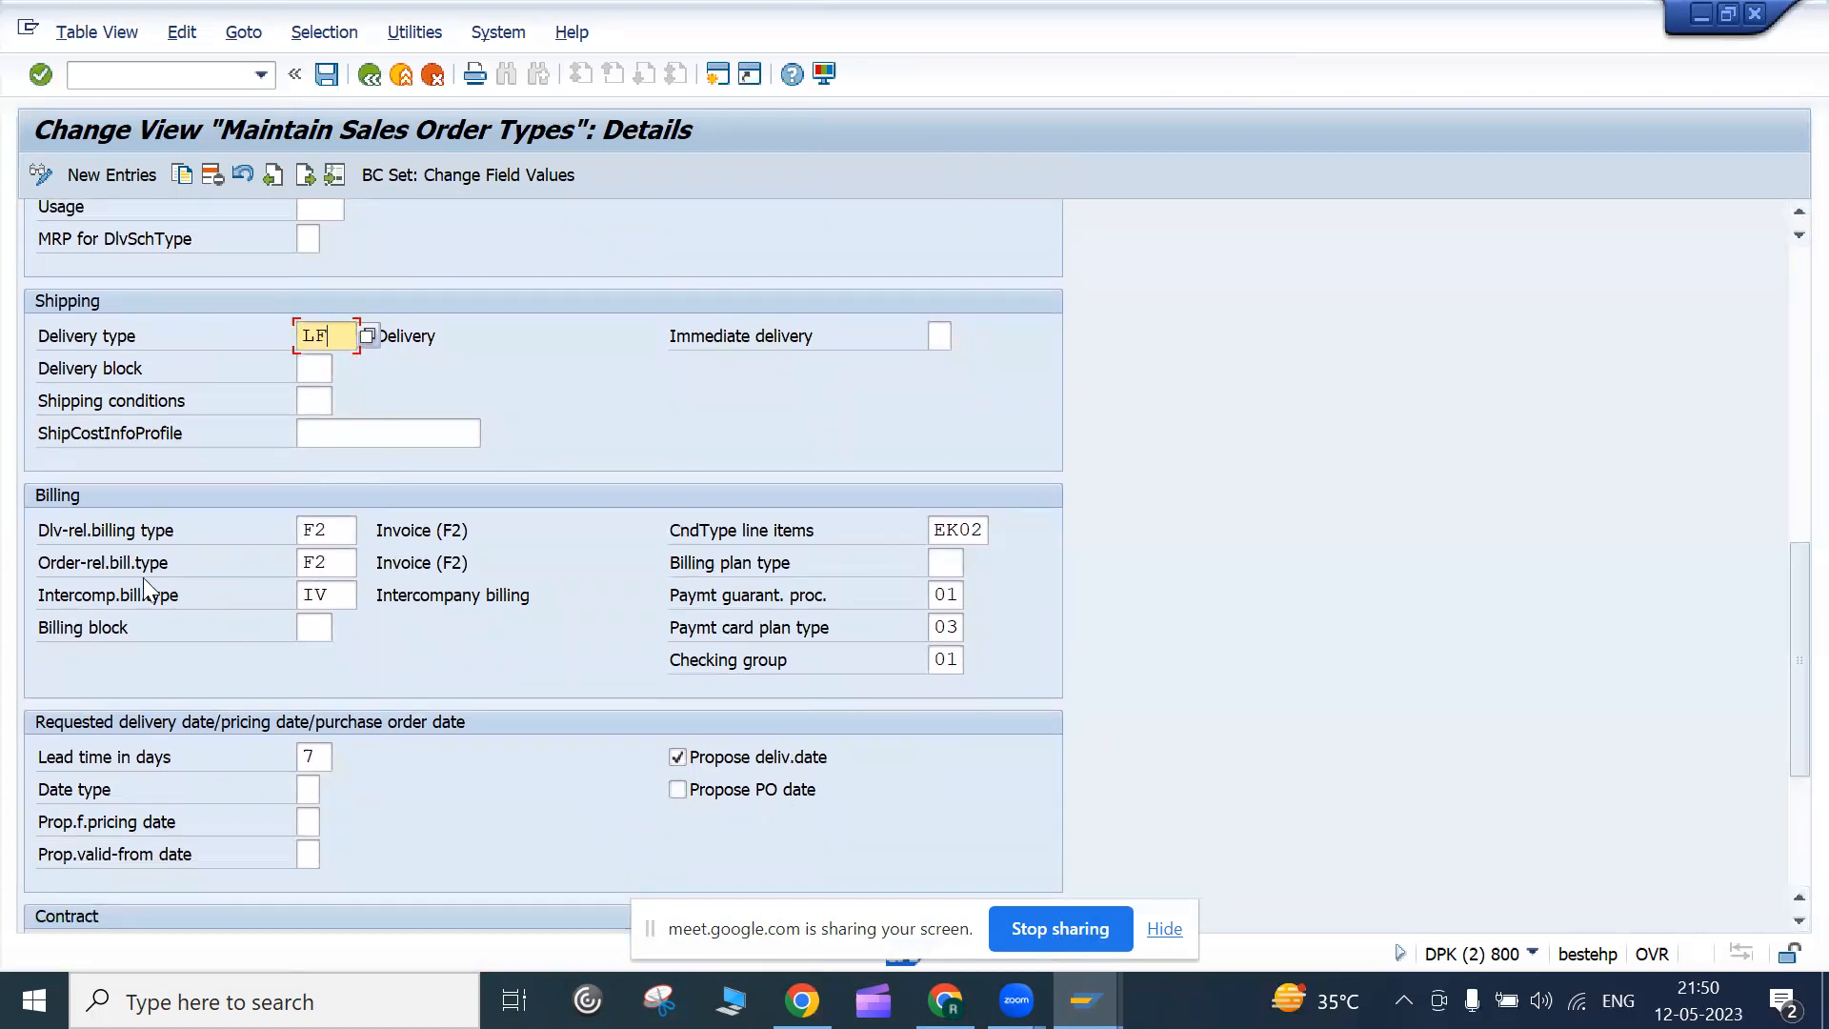
Check the F2 and IV billing type fields, then open the delivery-related billing type list
left_click(341, 530)
left_click(343, 563)
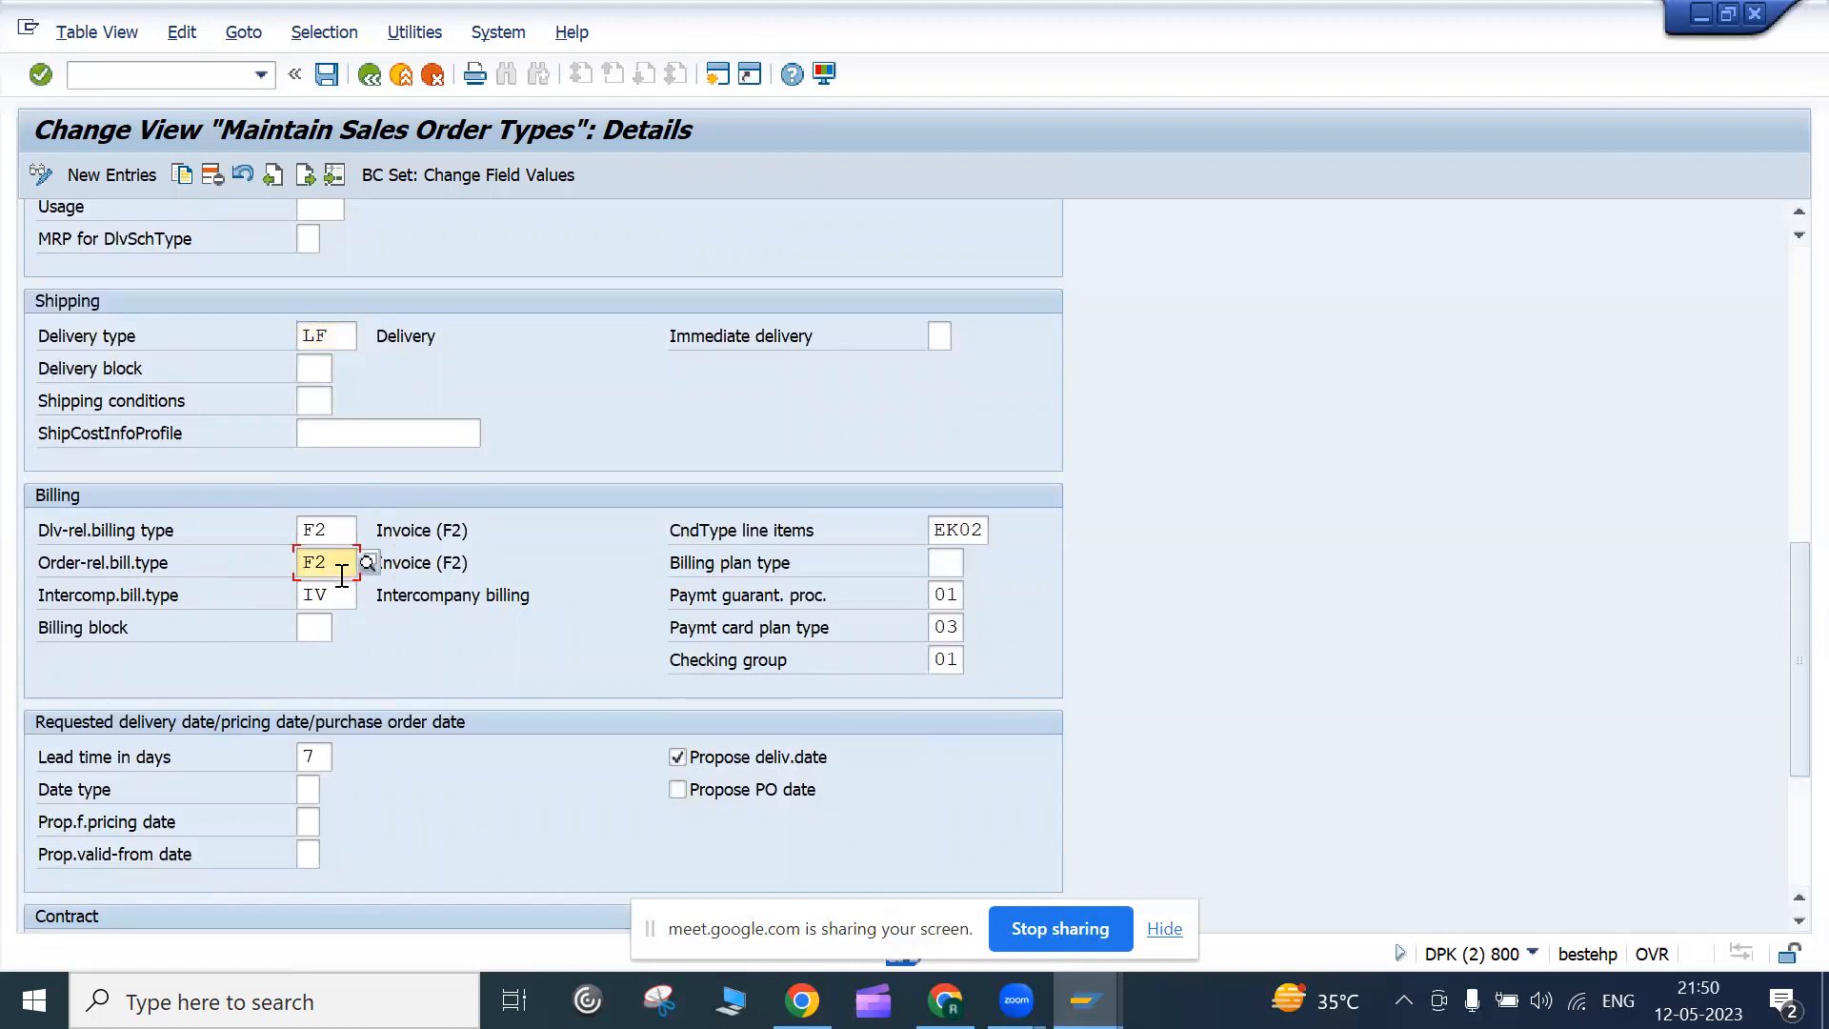
left_click(339, 531)
left_click(348, 563)
left_click(334, 531)
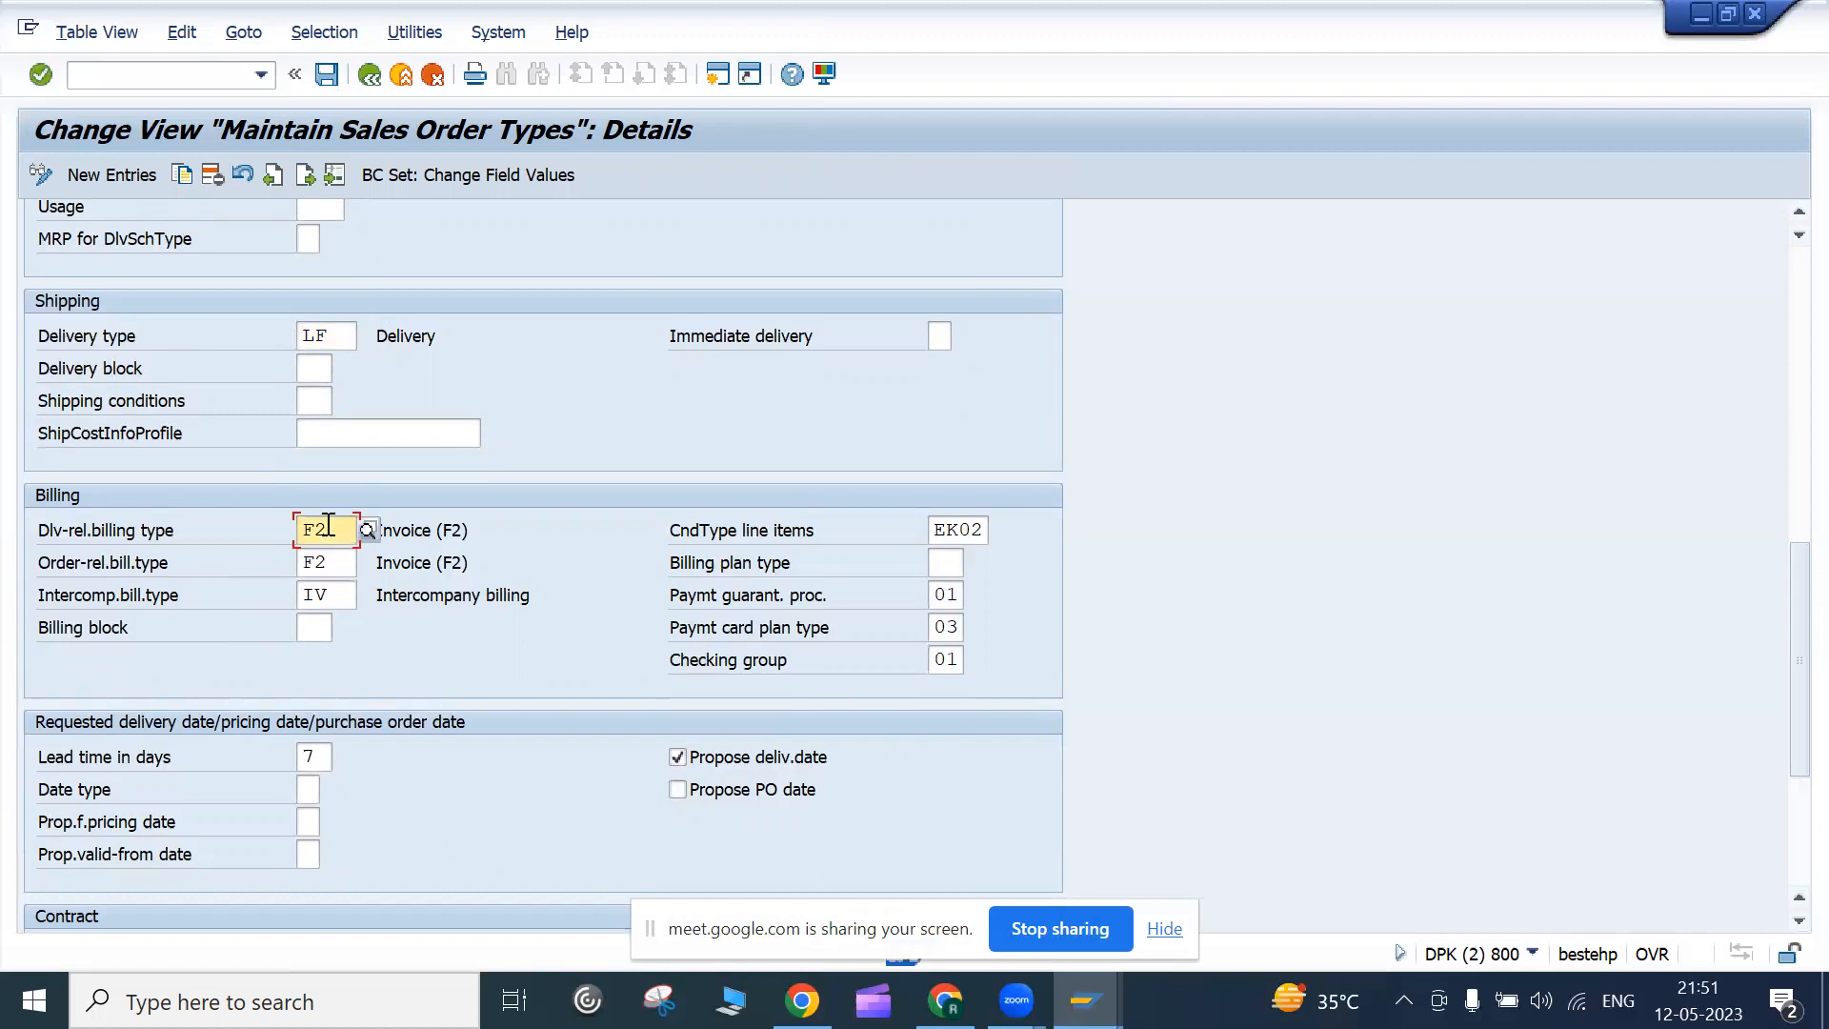
left_click(343, 594)
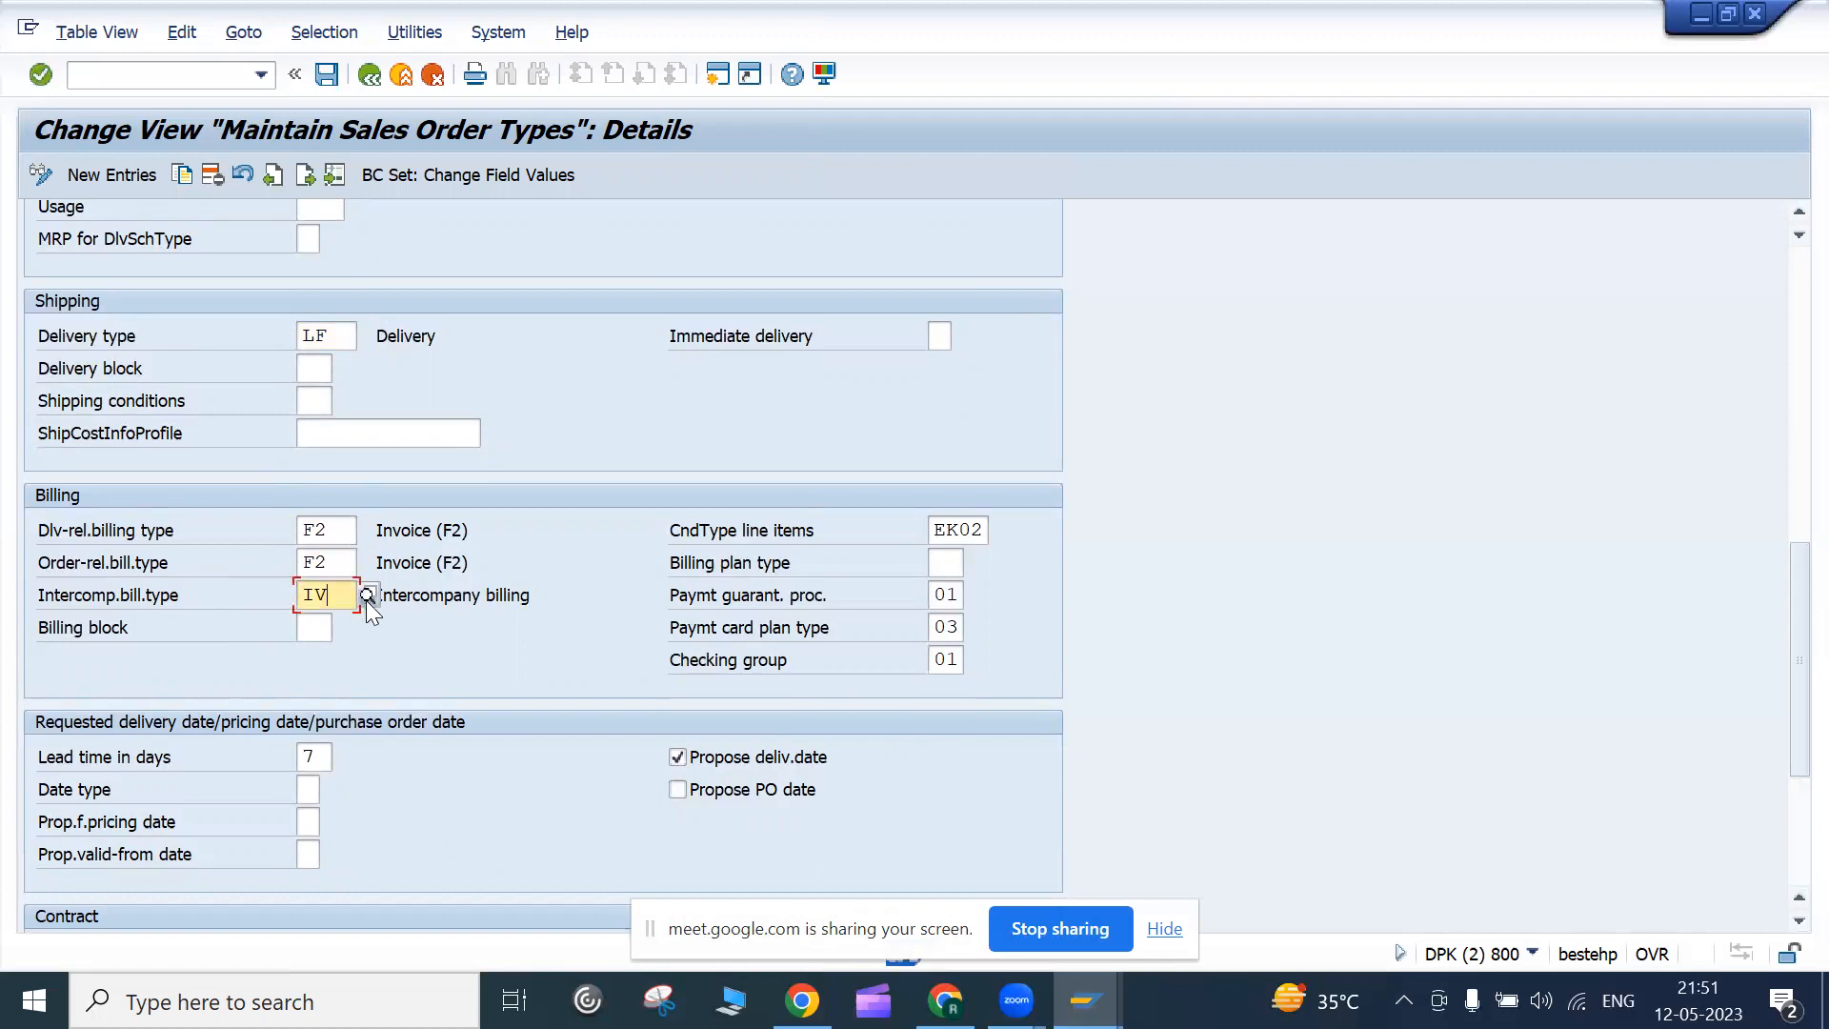
left_click(345, 562)
left_click(344, 524)
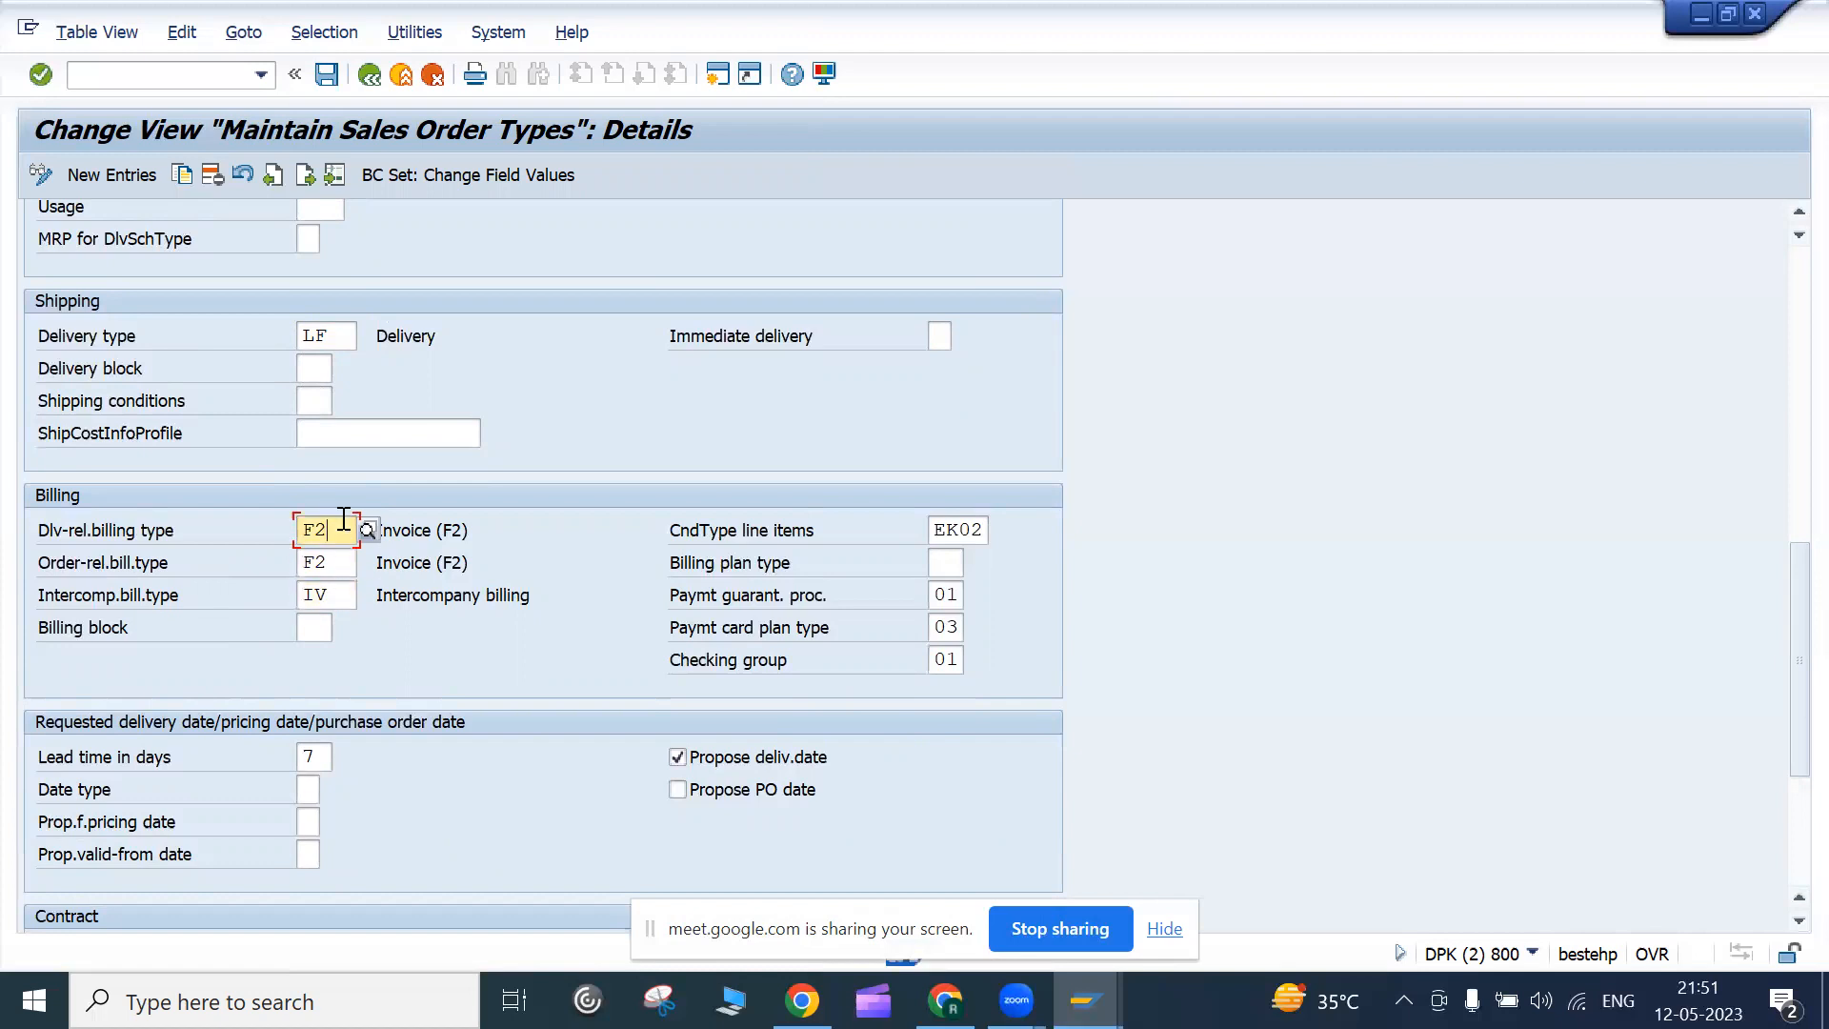
left_click(366, 532)
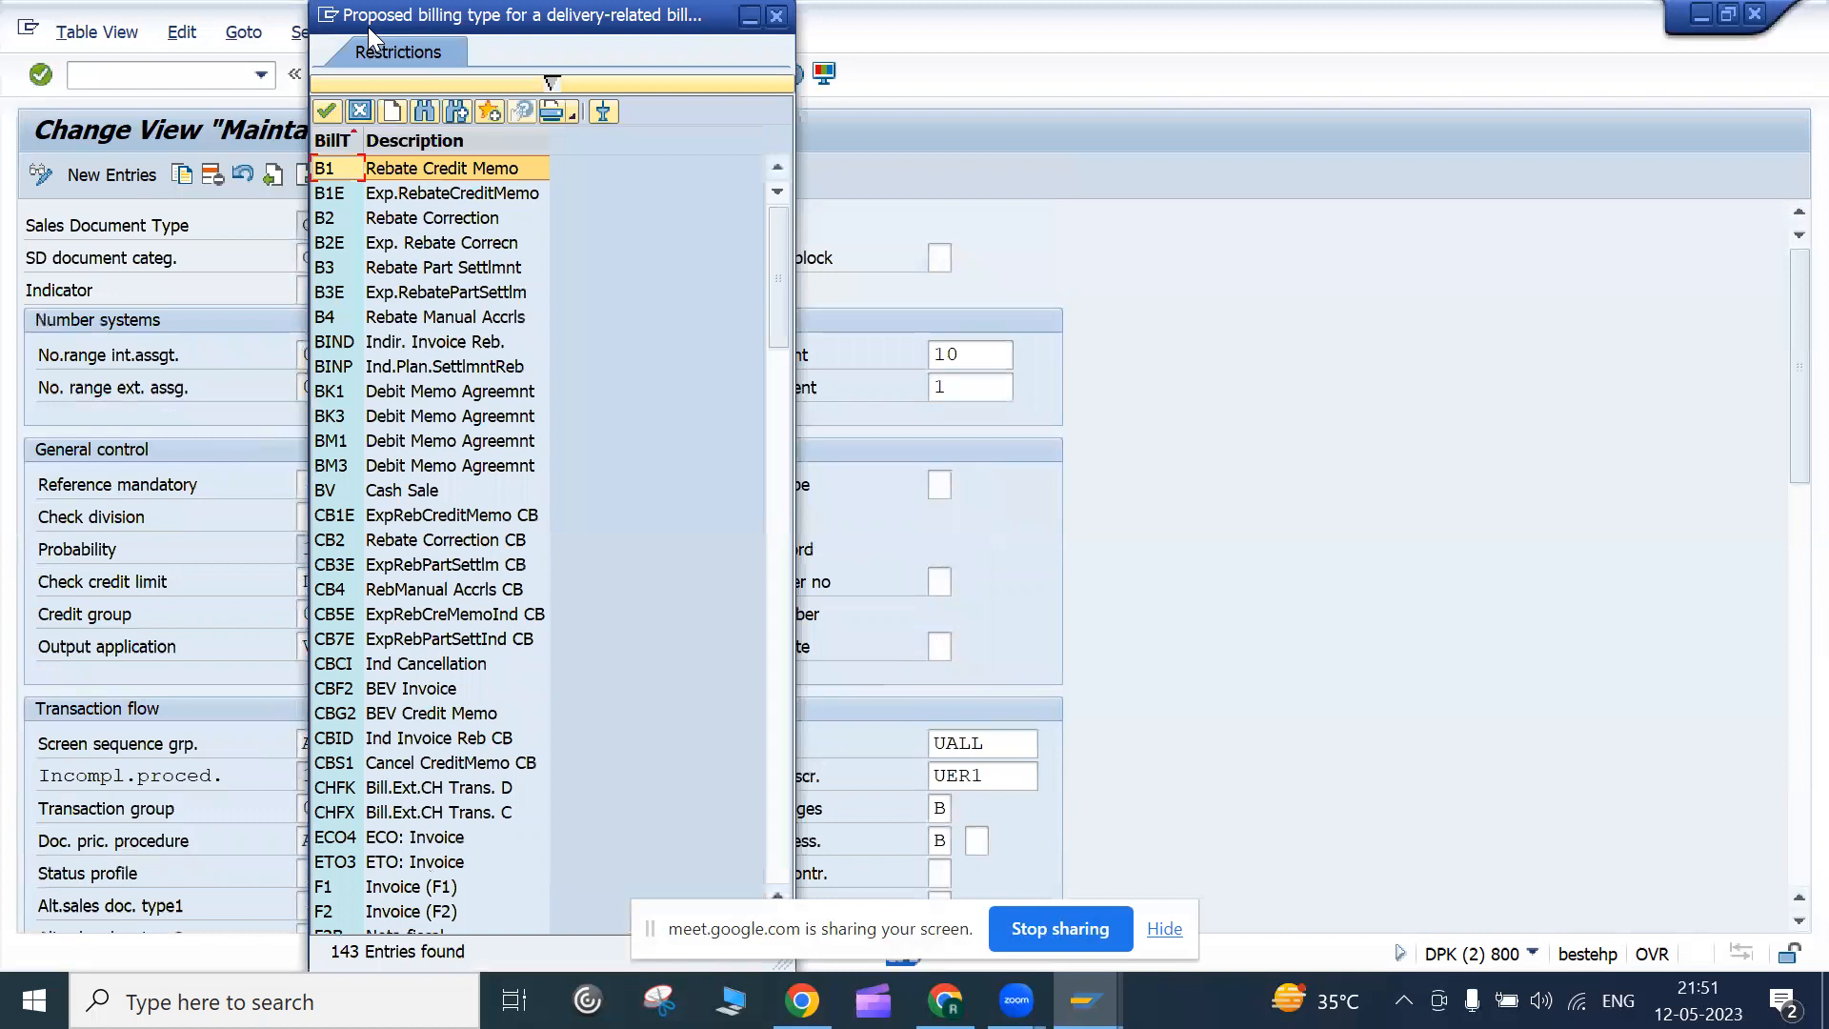
Browse the billing type list and close it, keeping Invoice F2
left_click_drag(368, 27, 951, 228)
scroll(962, 653, "down", 15)
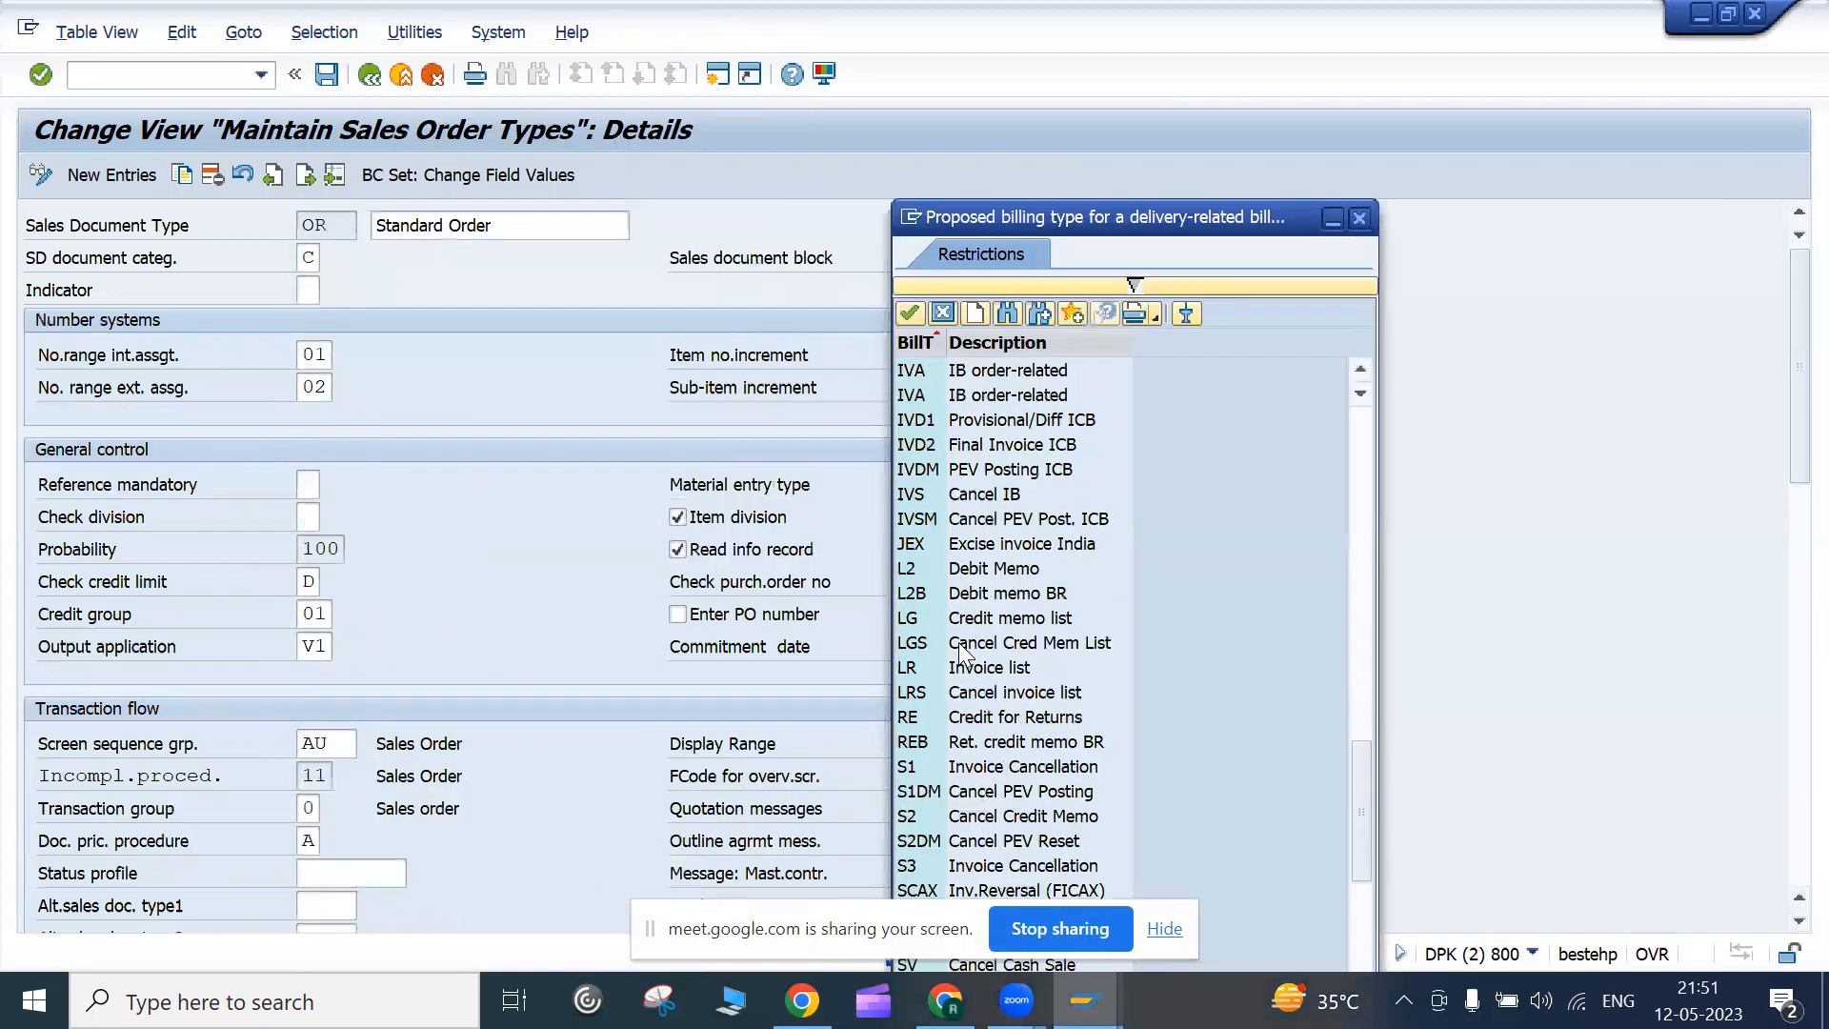
scroll(962, 652, "up", 15)
scroll(962, 652, "down", 12)
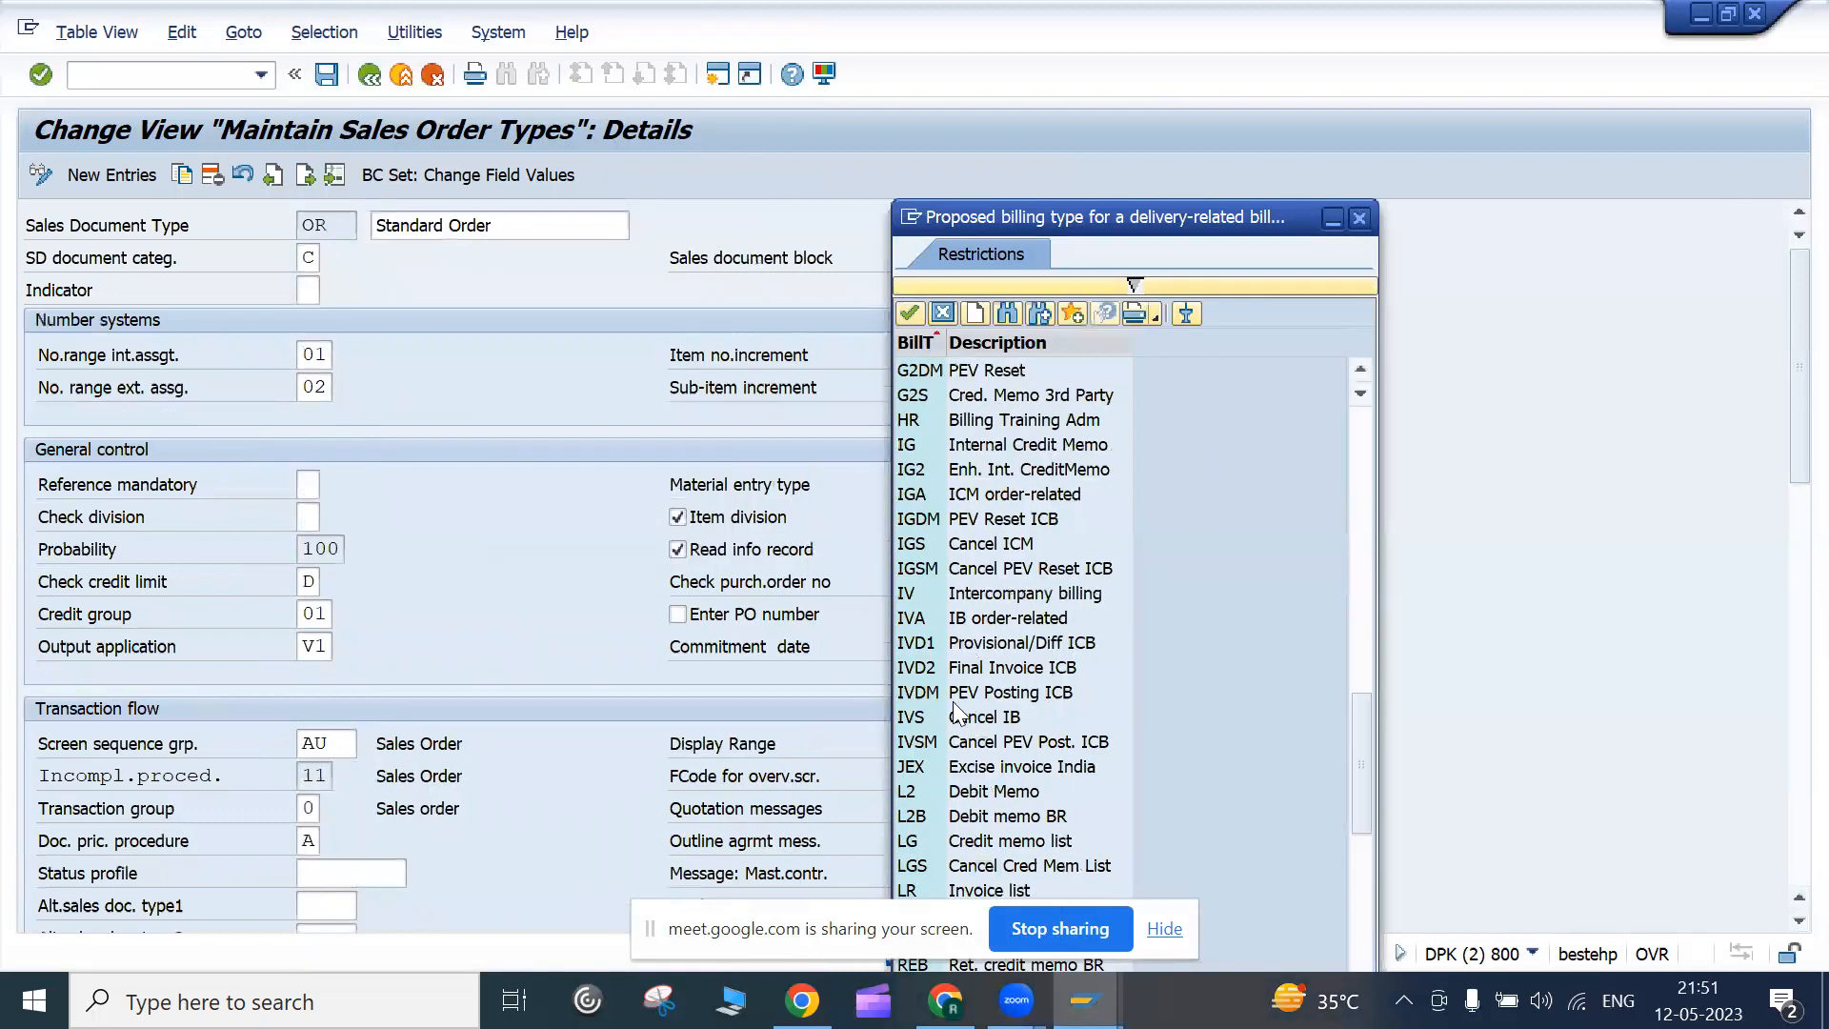
scroll(958, 714, "down", 10)
scroll(972, 768, "down", 4)
scroll(972, 768, "up", 15)
left_click(929, 693)
left_click(948, 570)
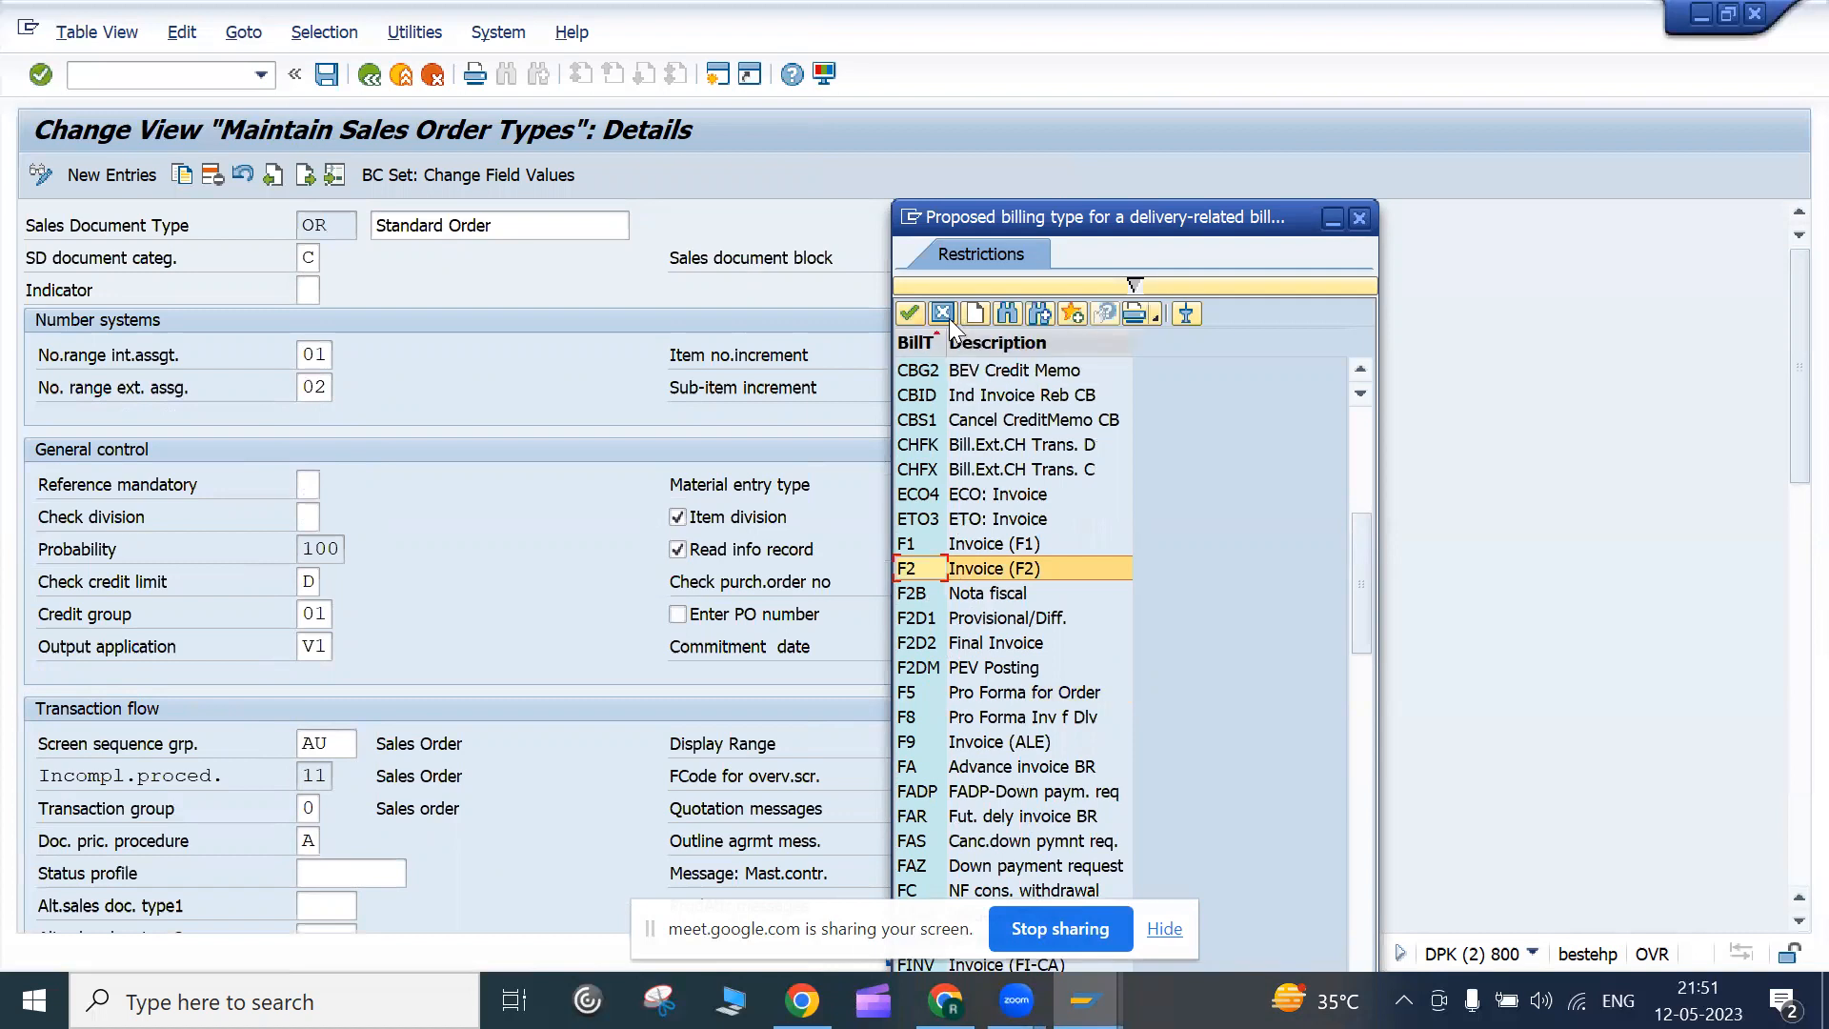
left_click(910, 314)
Highlight the delivery- and order-related billing type settings on the OR details
scroll(1461, 583, "down", 3)
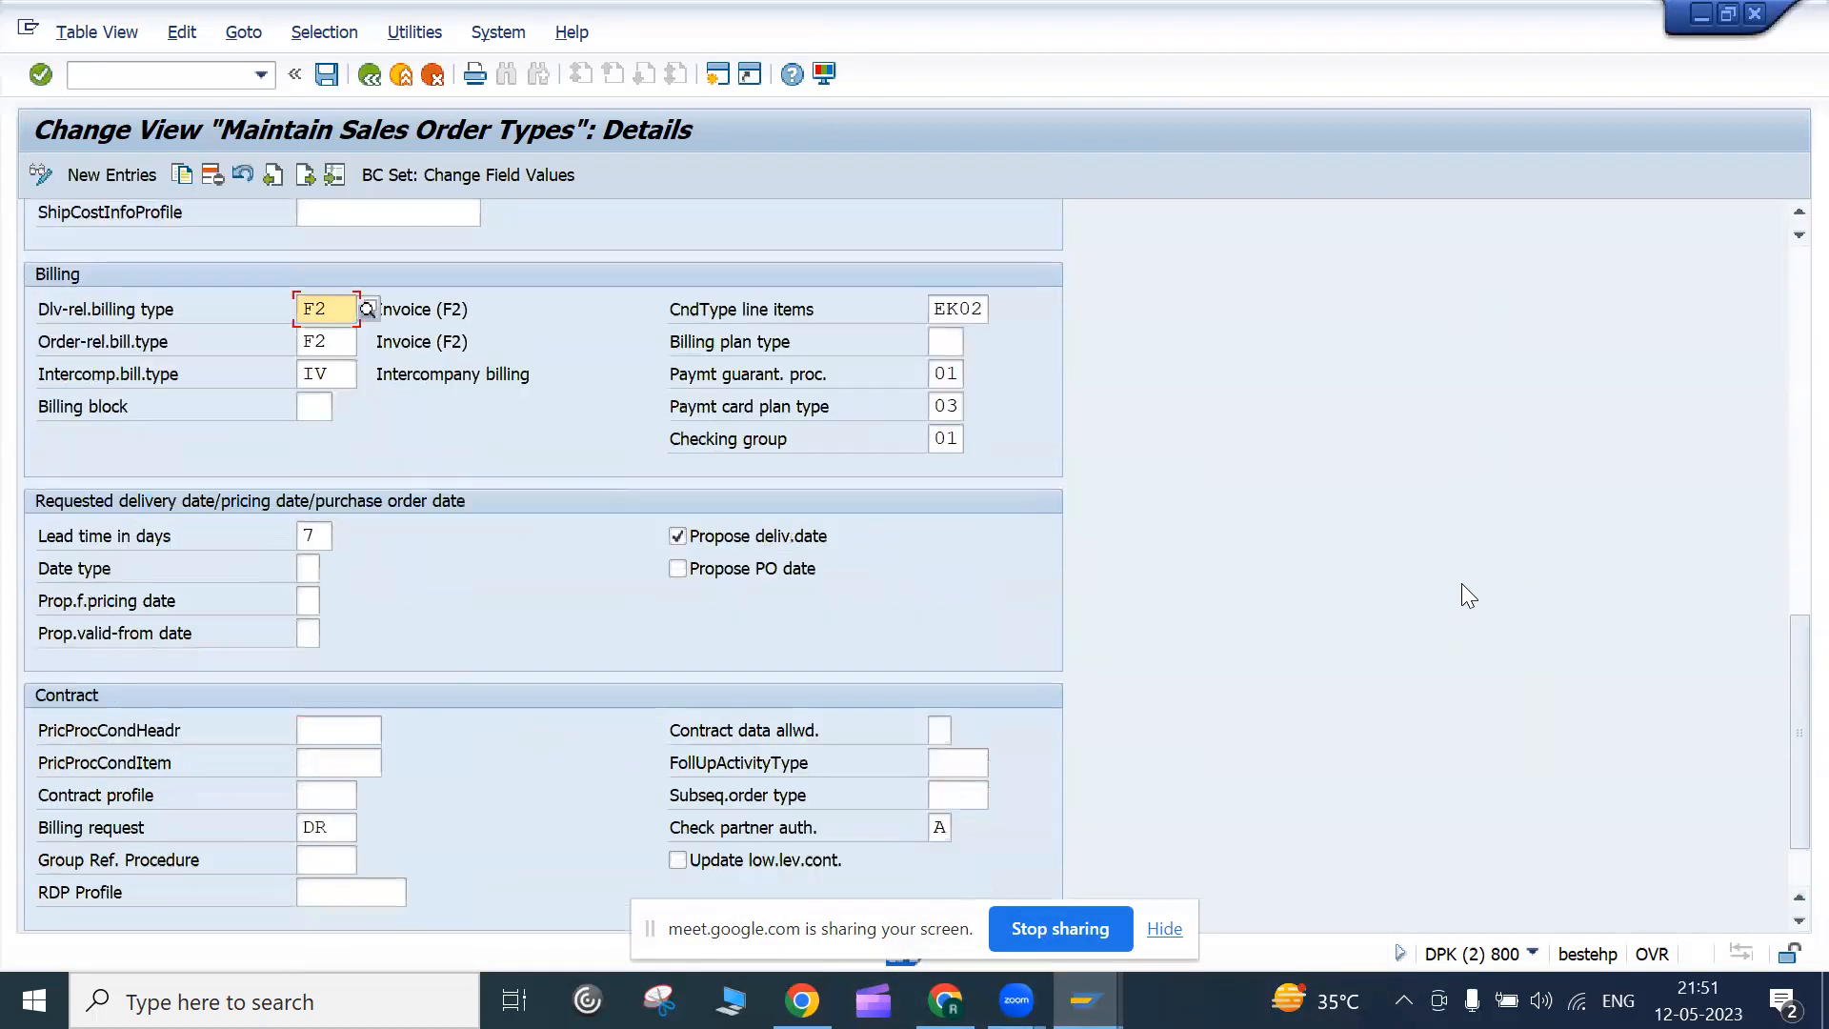
left_click(351, 343)
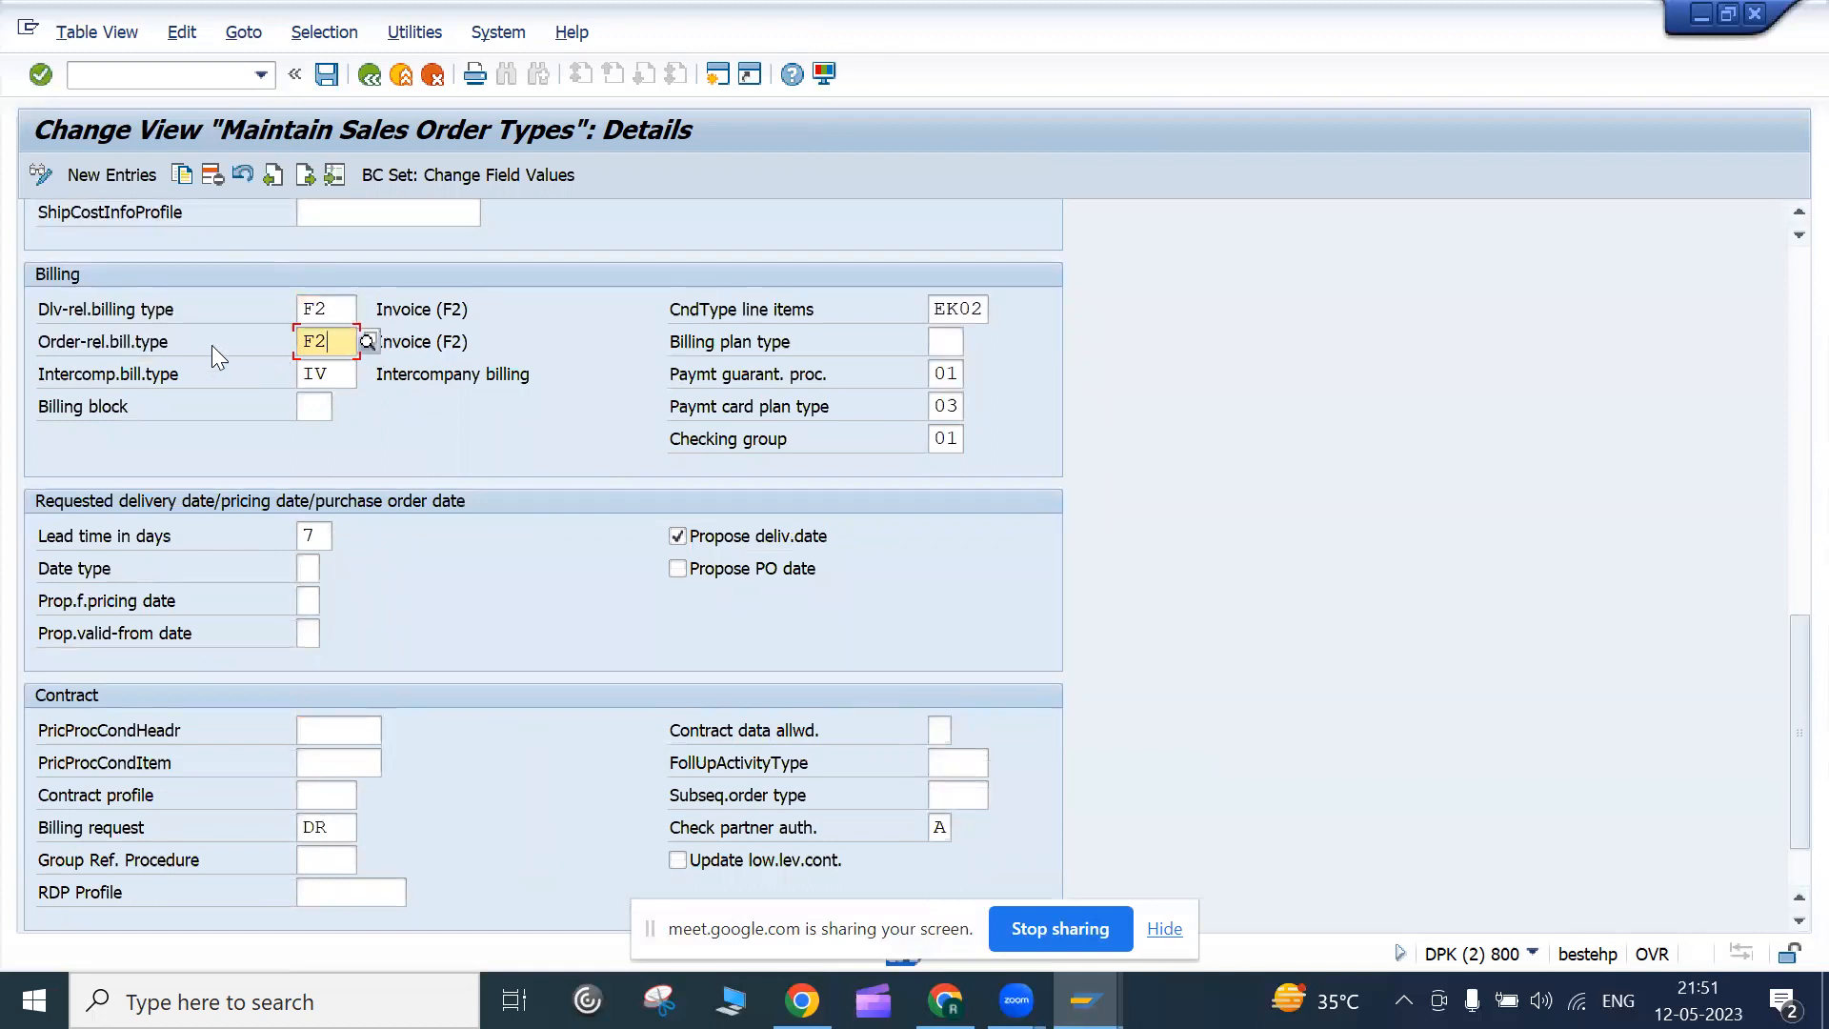
left_click(55, 333)
left_click_drag(42, 311, 177, 314)
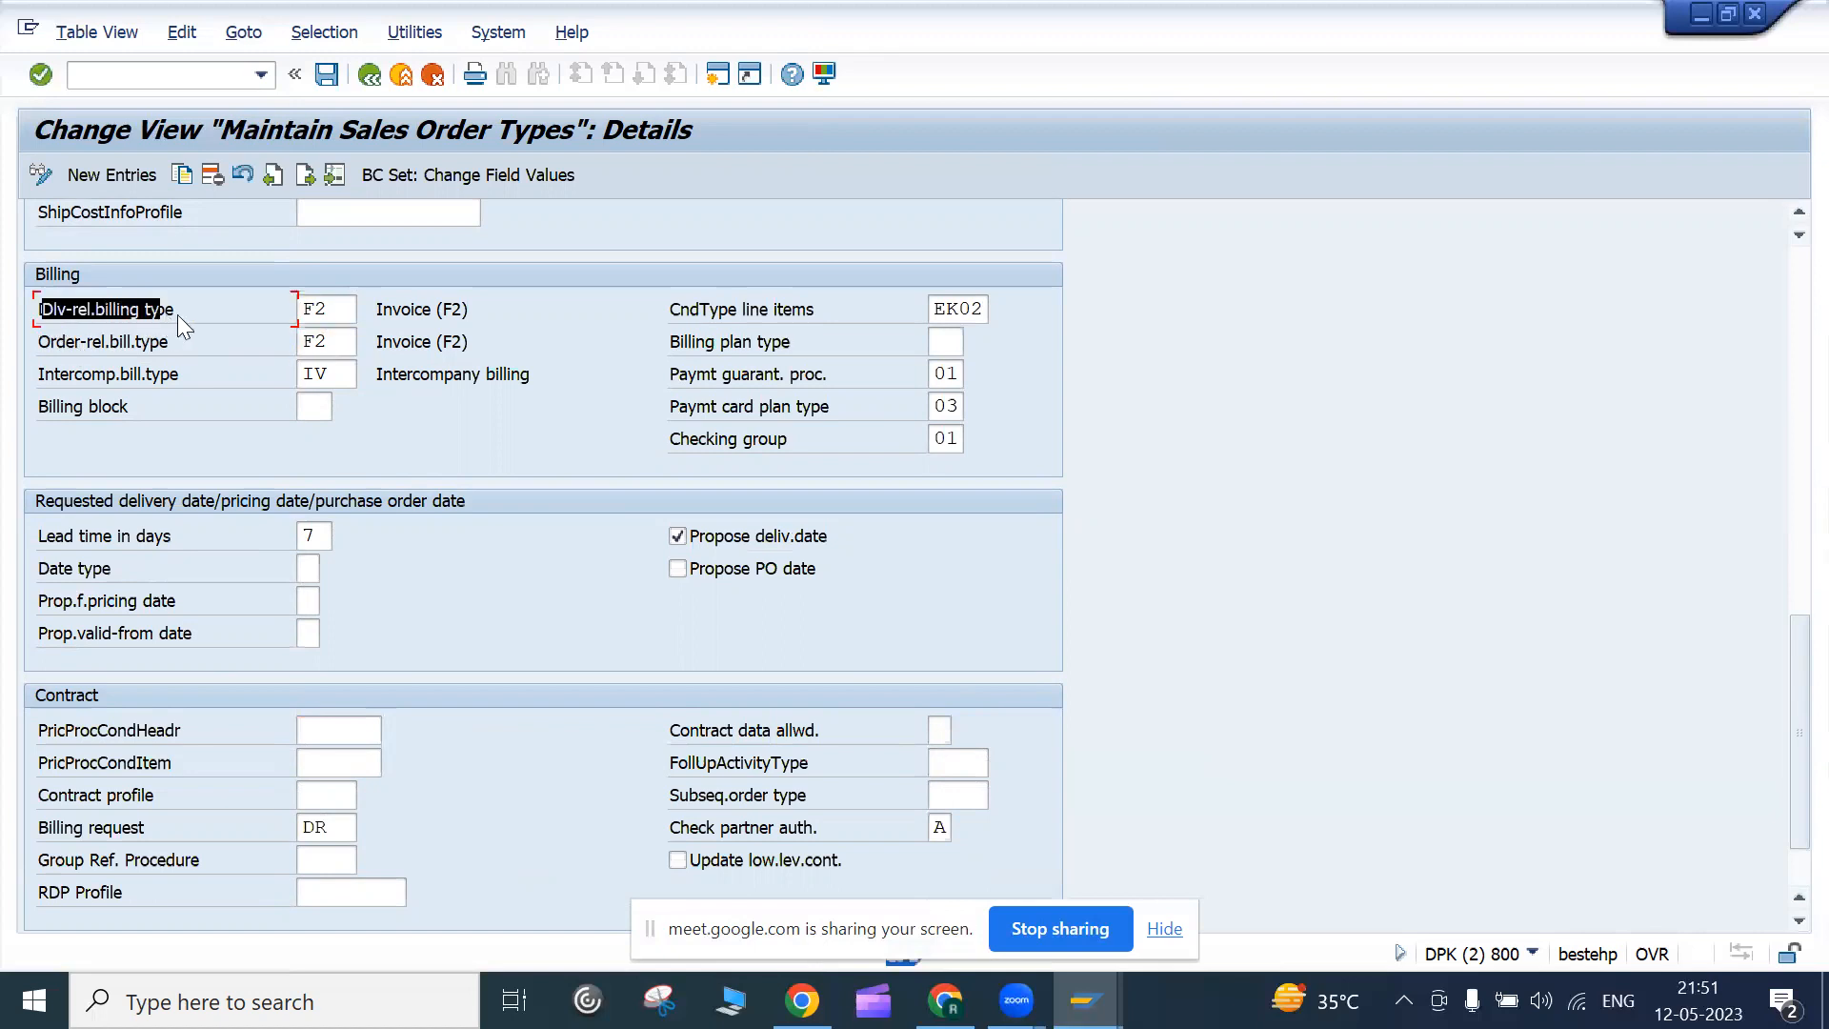
left_click_drag(44, 343, 177, 366)
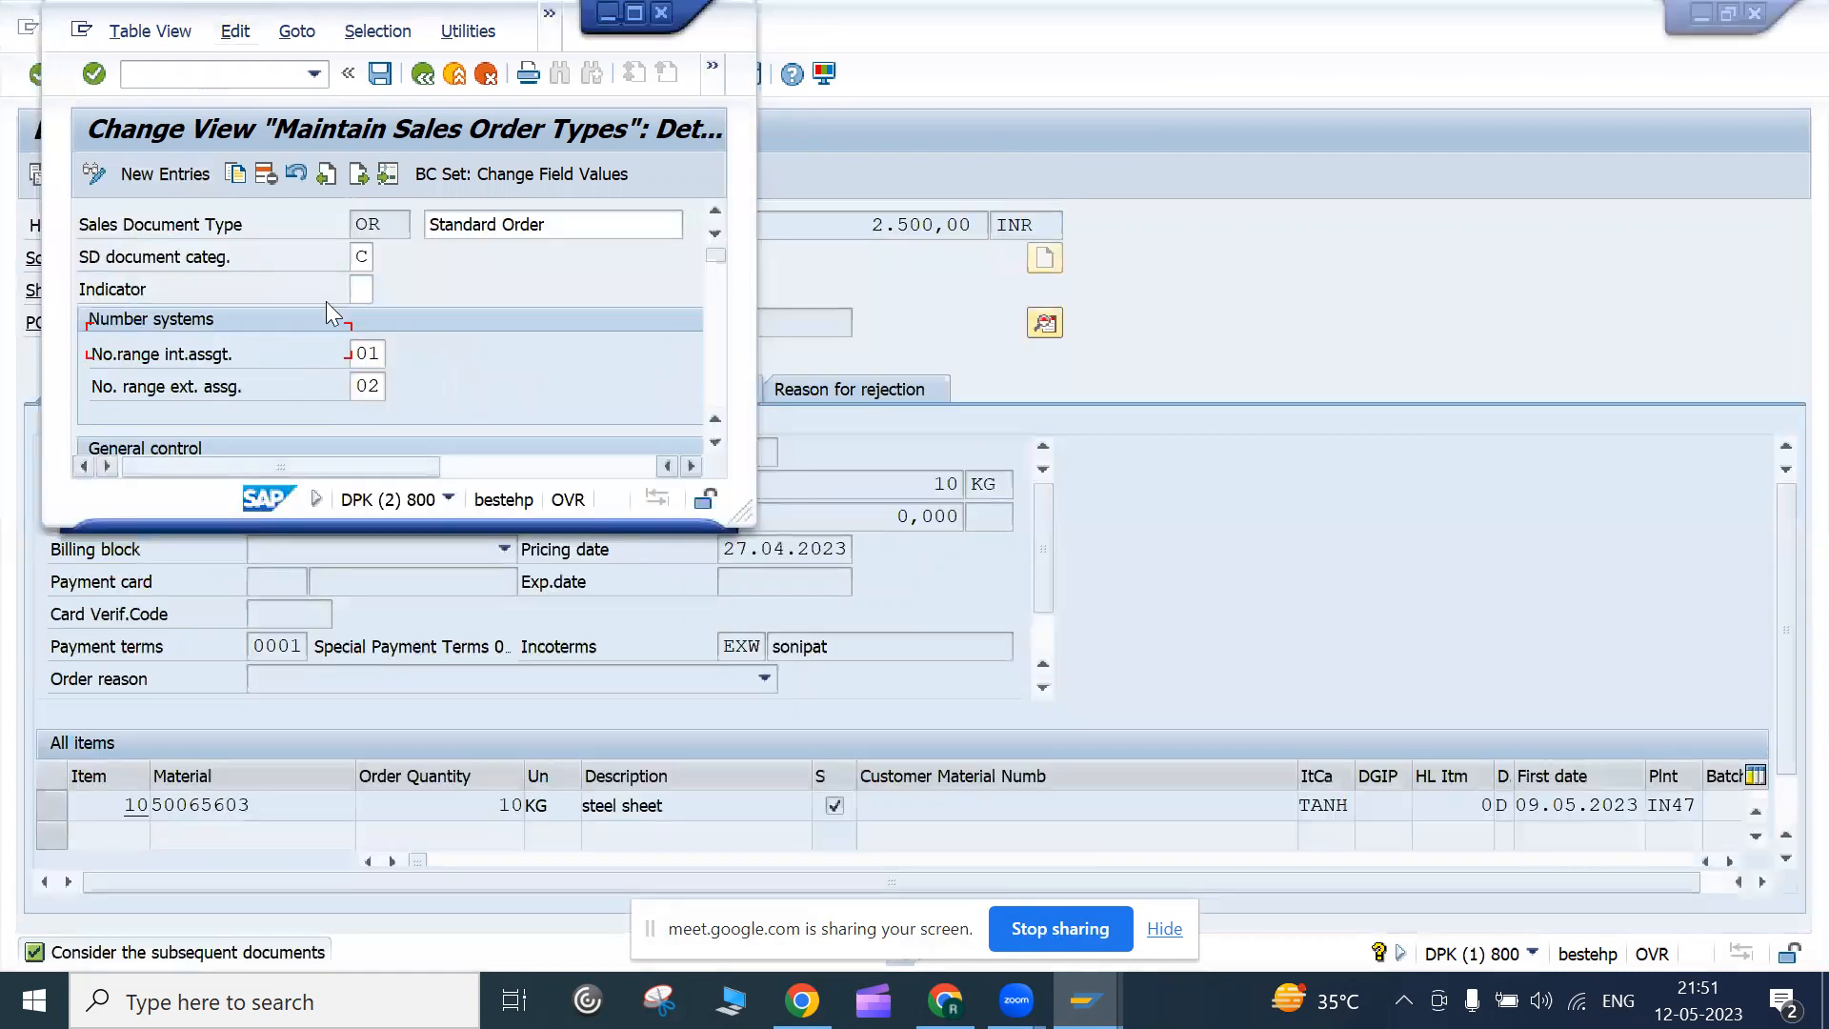
Maximize the OR details and review billing types F2 (delivery/order-related) and IV (intercompany)
double_click(229, 6)
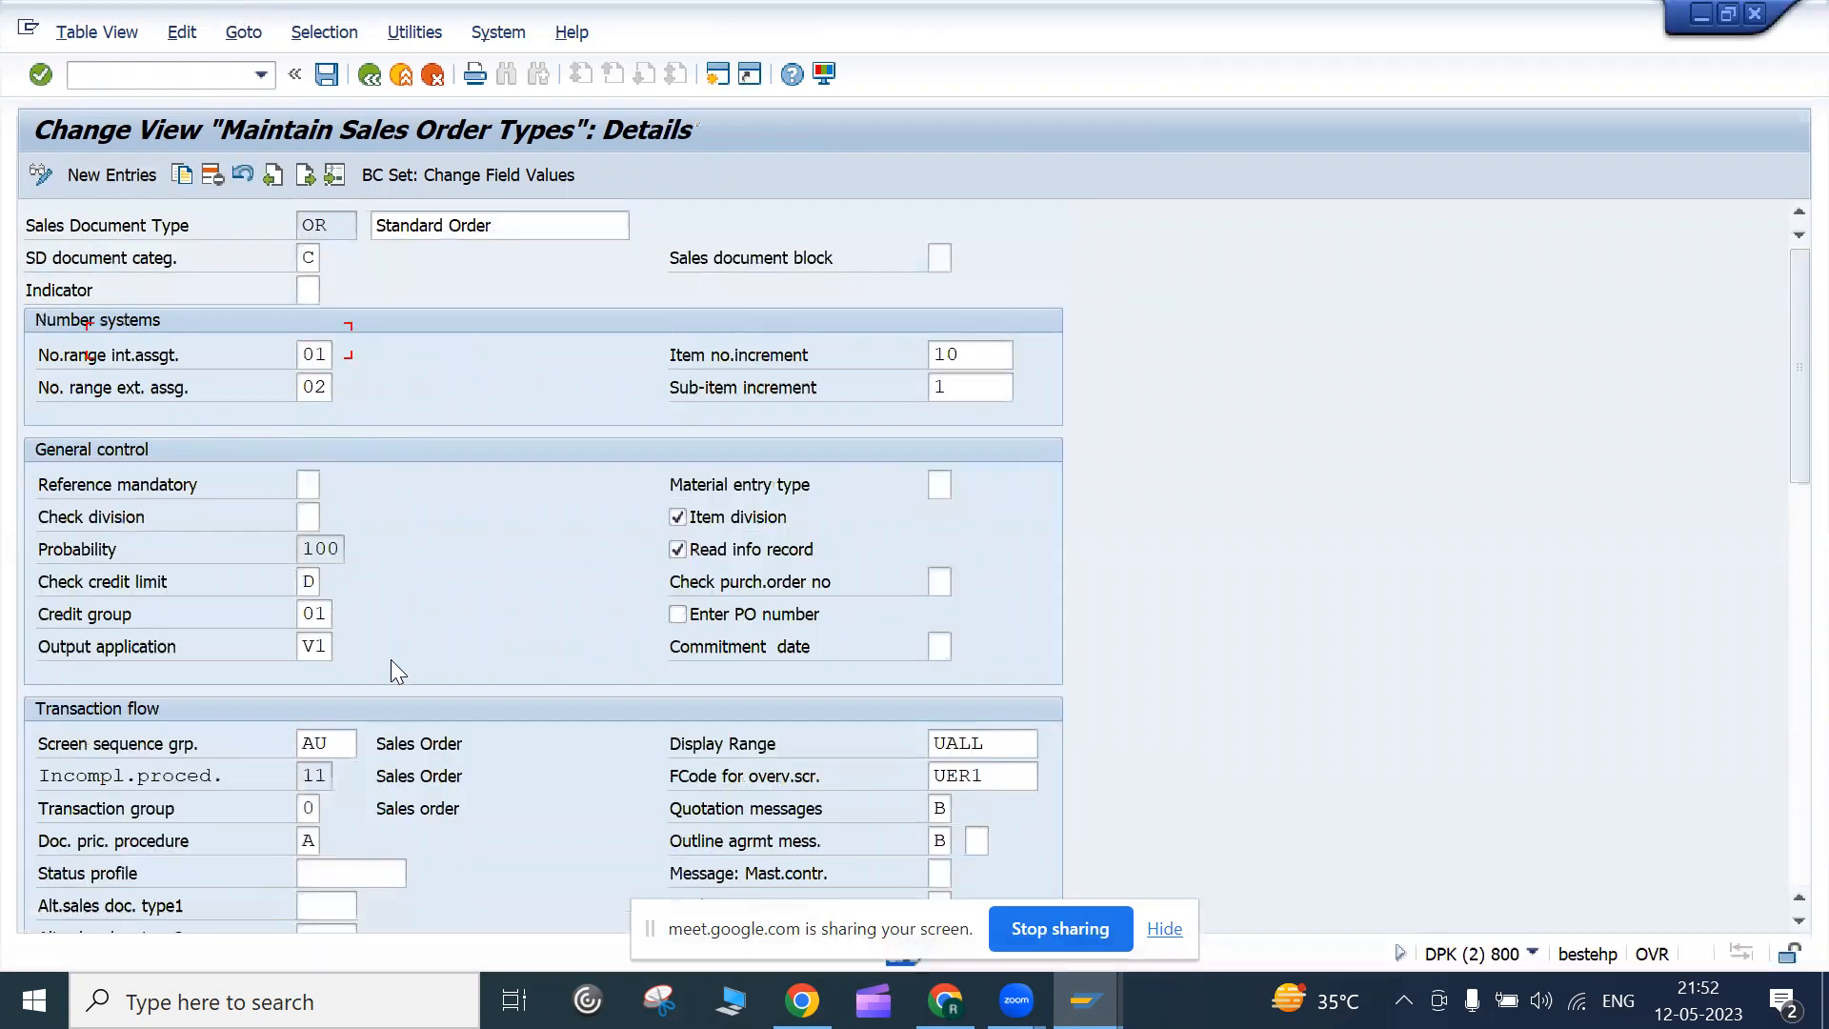
scroll(400, 724, "down", 12)
scroll(408, 798, "down", 1)
scroll(407, 798, "up", 4)
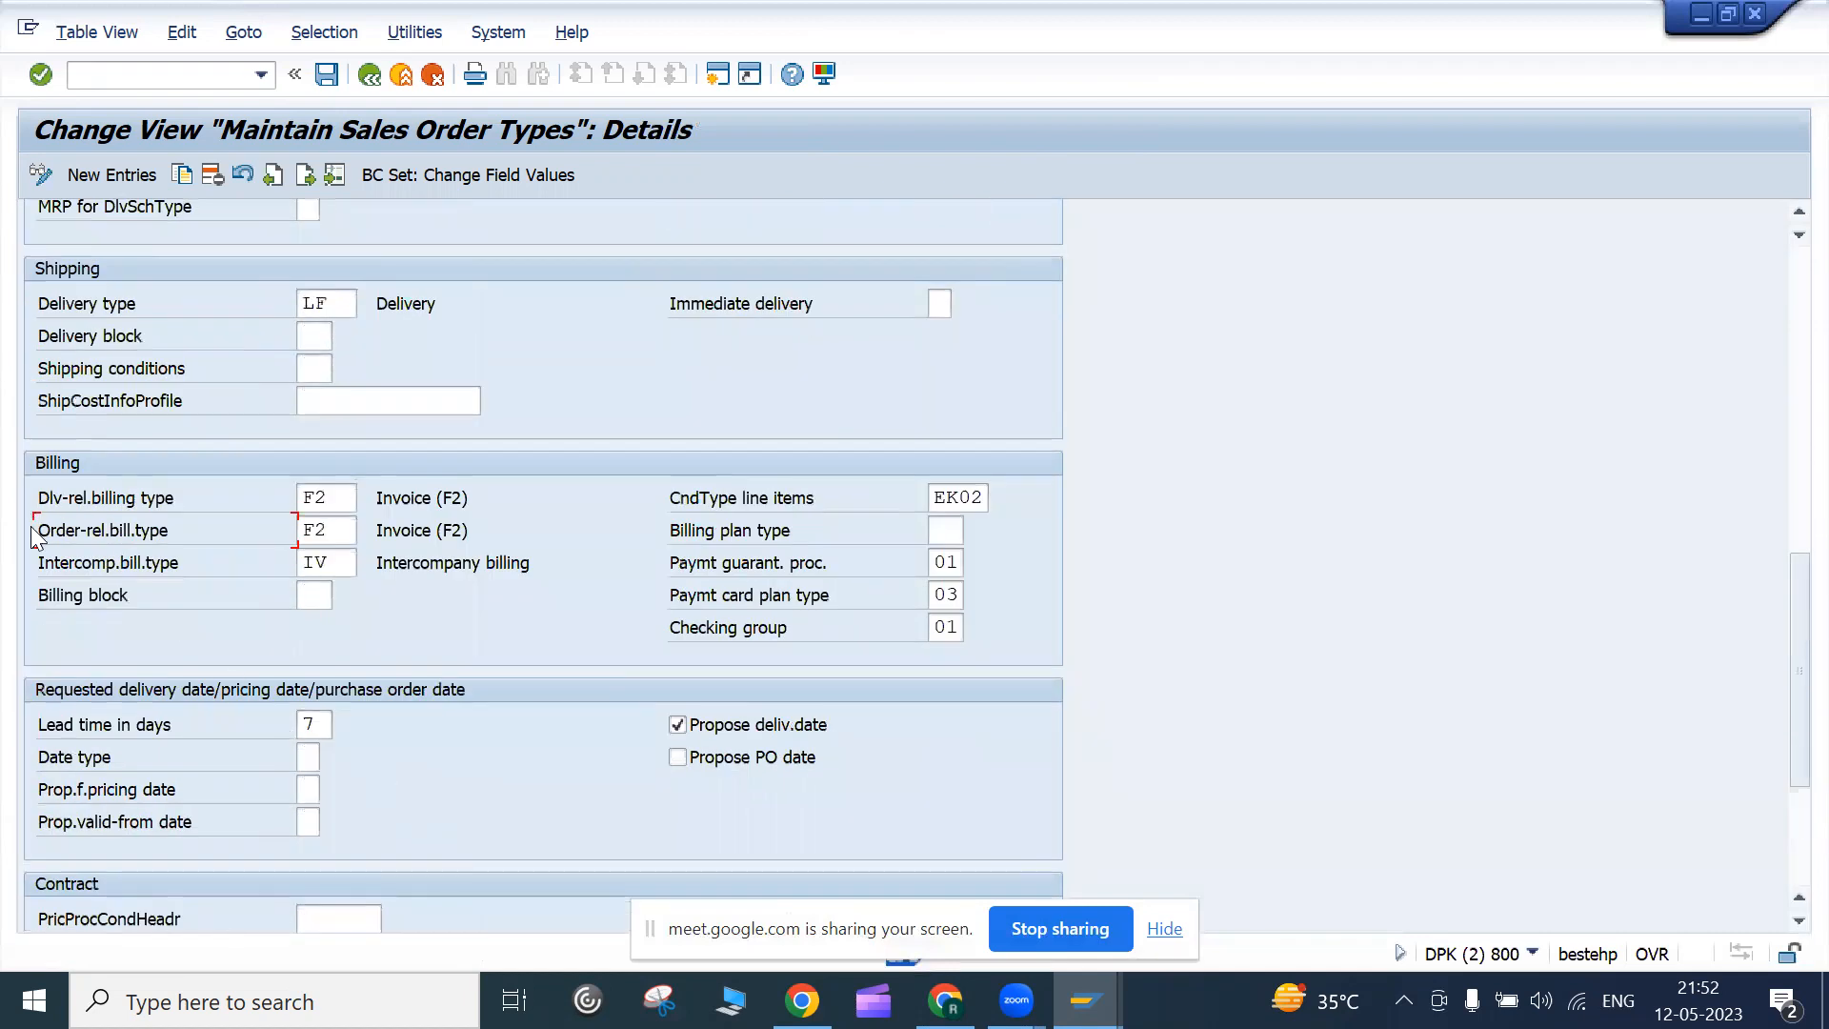
left_click(334, 535)
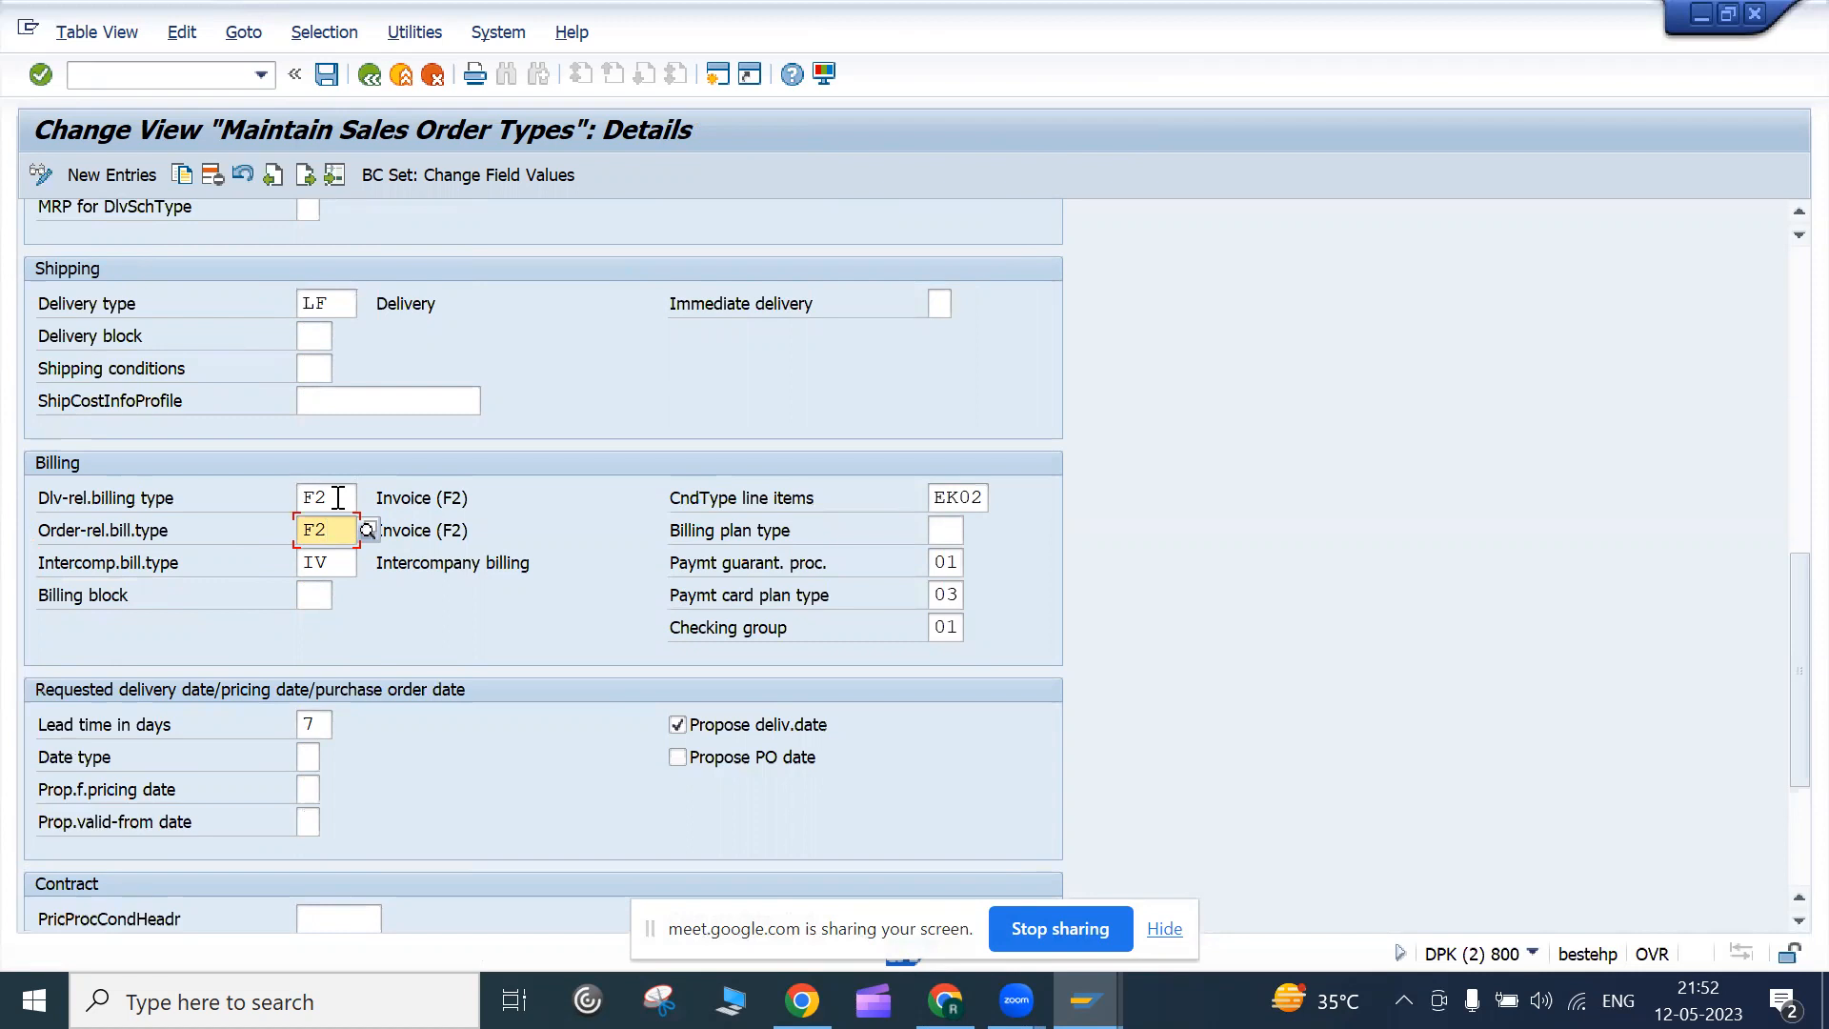
left_click(338, 498)
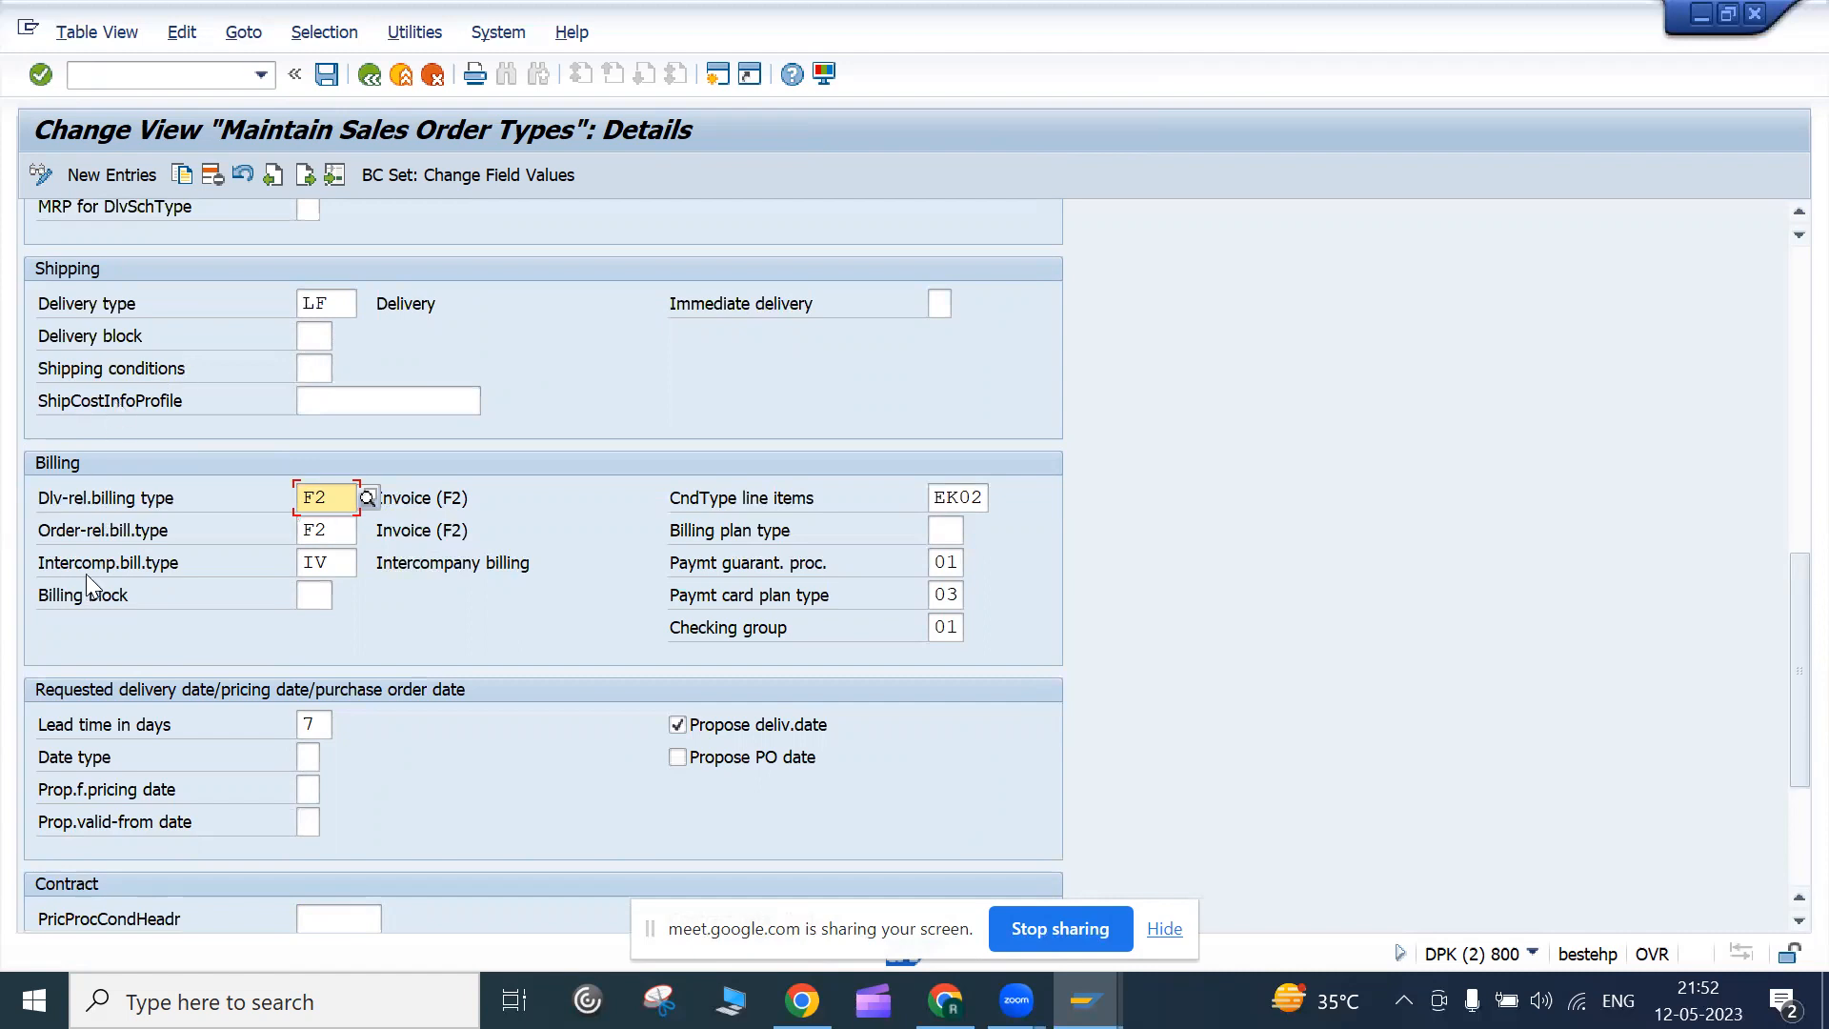
left_click(147, 562)
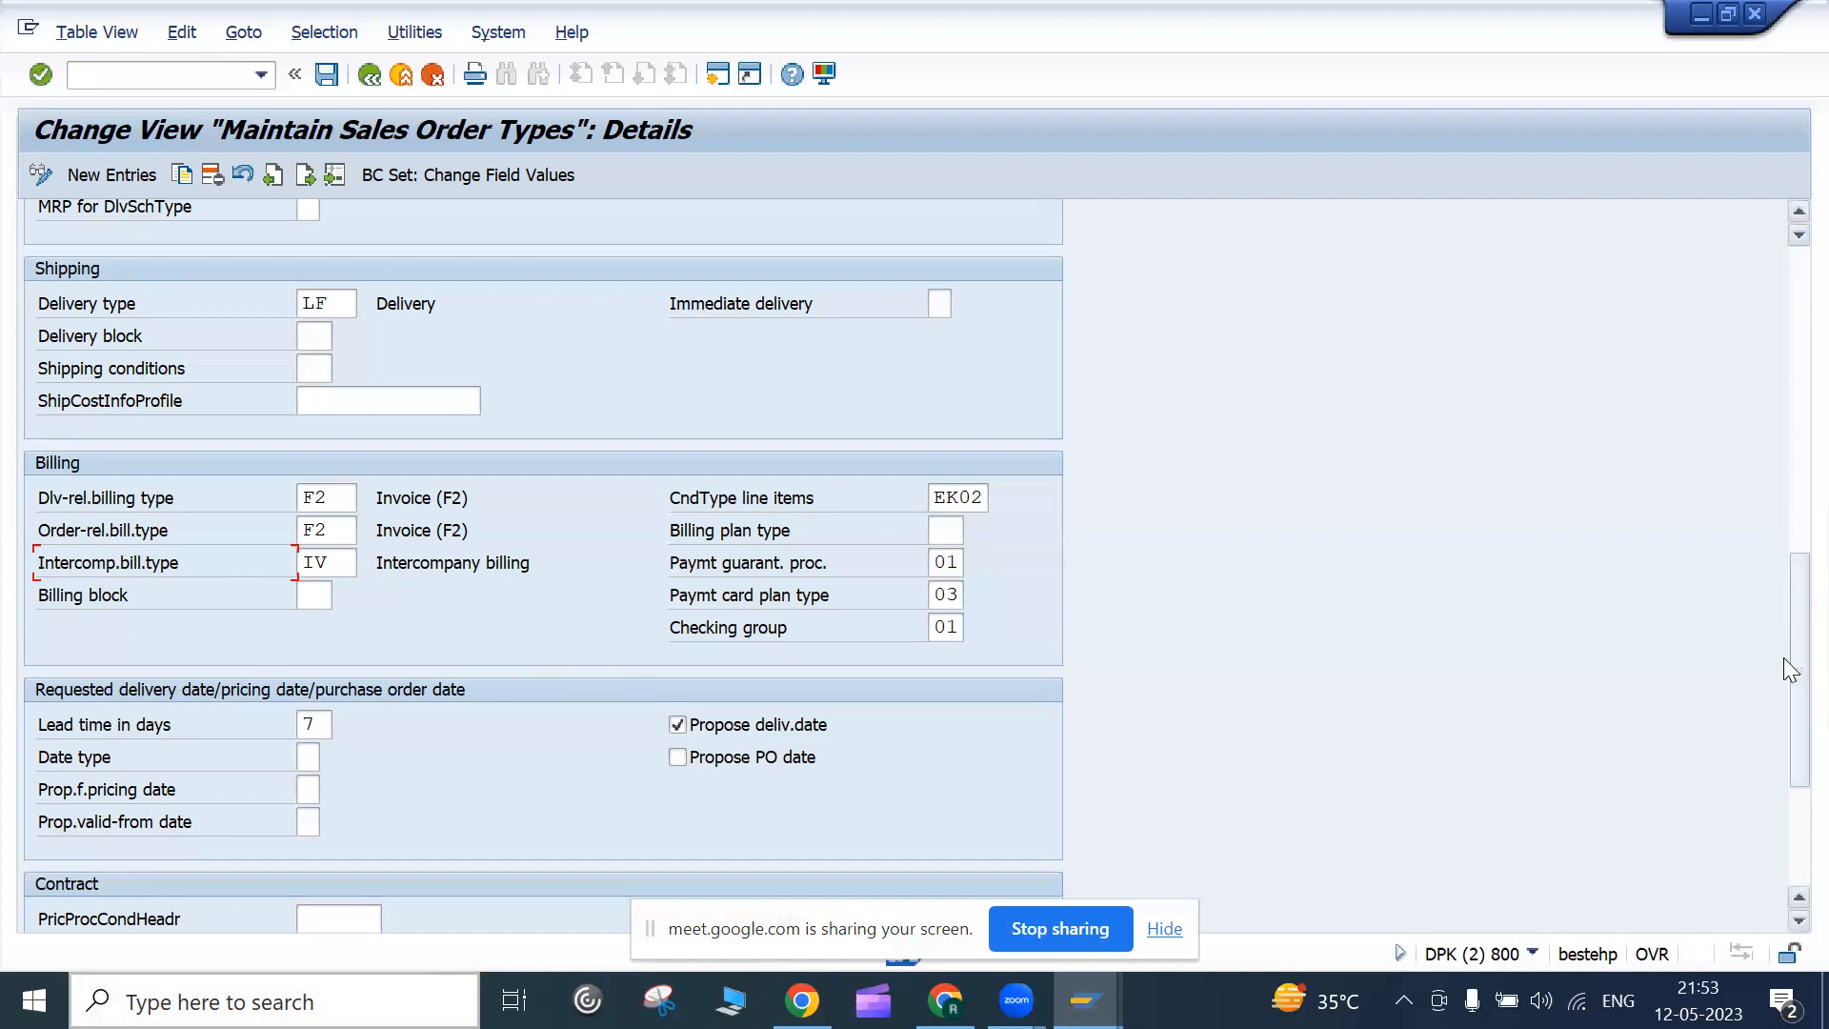
left_click_drag(1783, 657, 1783, 271)
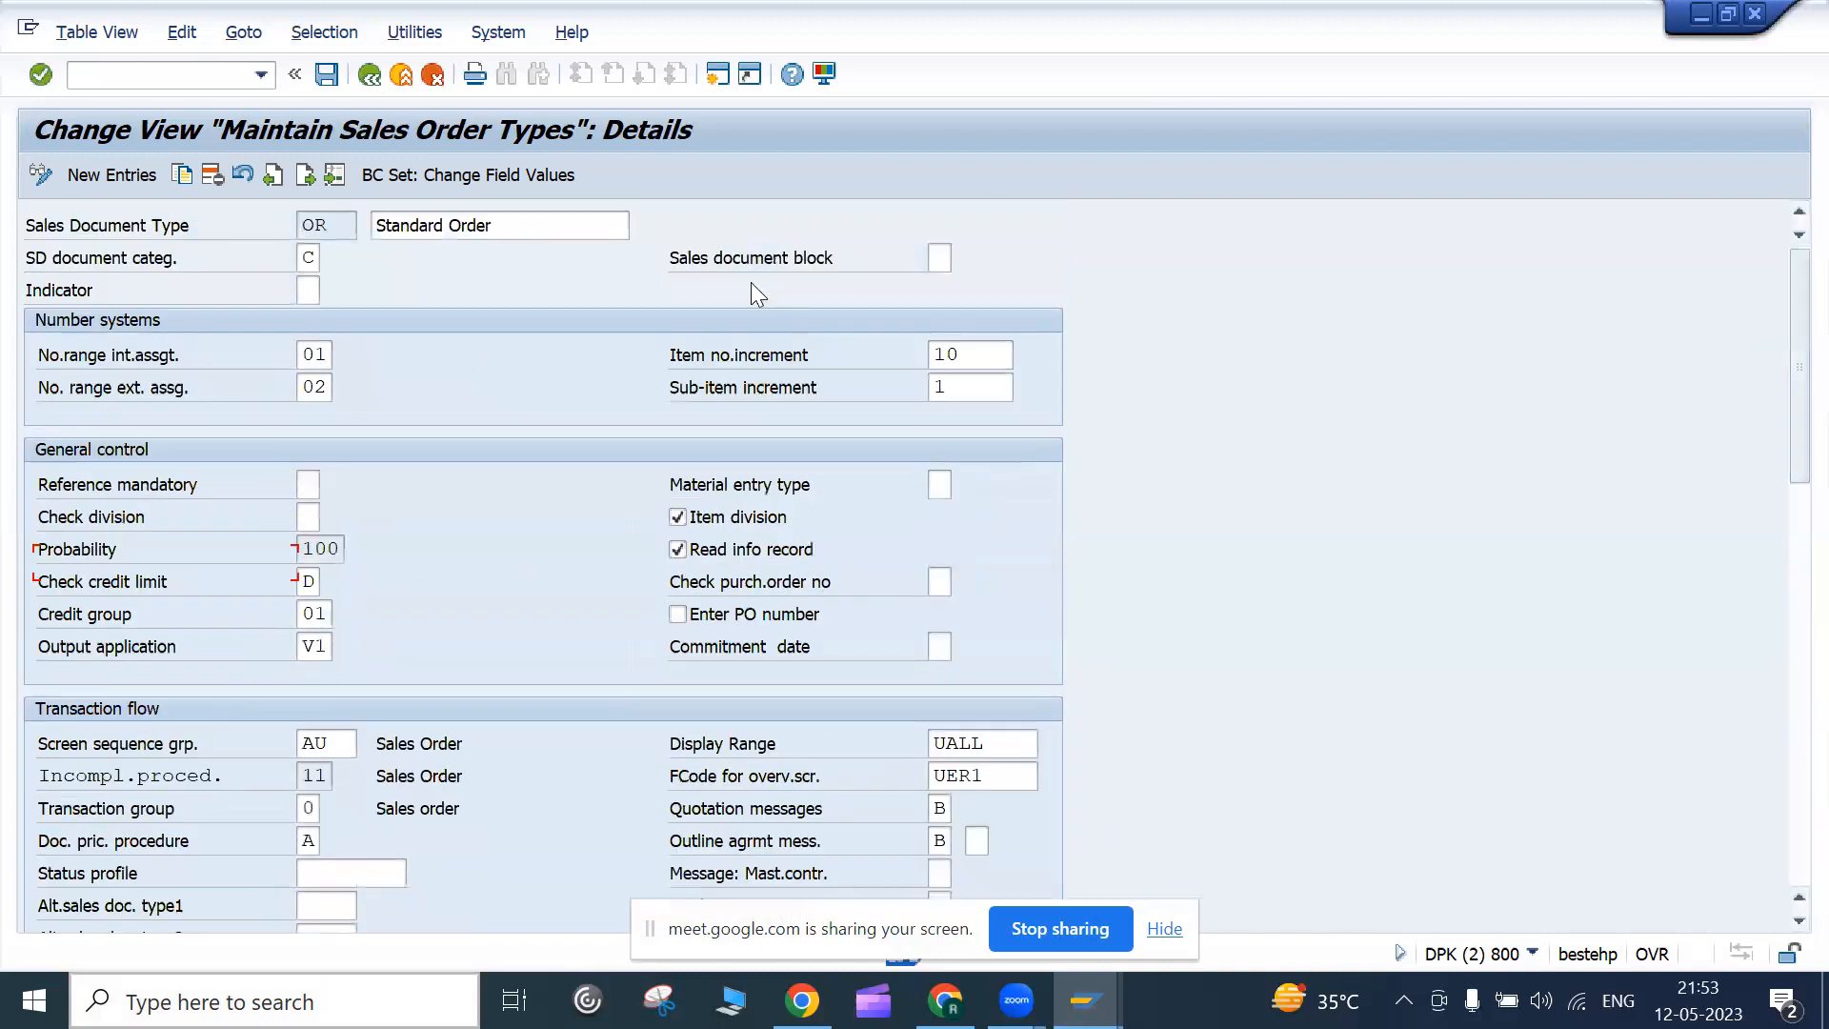
Go back to the order types list, position it to IN, and open Inquiry's details
left_click(373, 80)
left_click(213, 907)
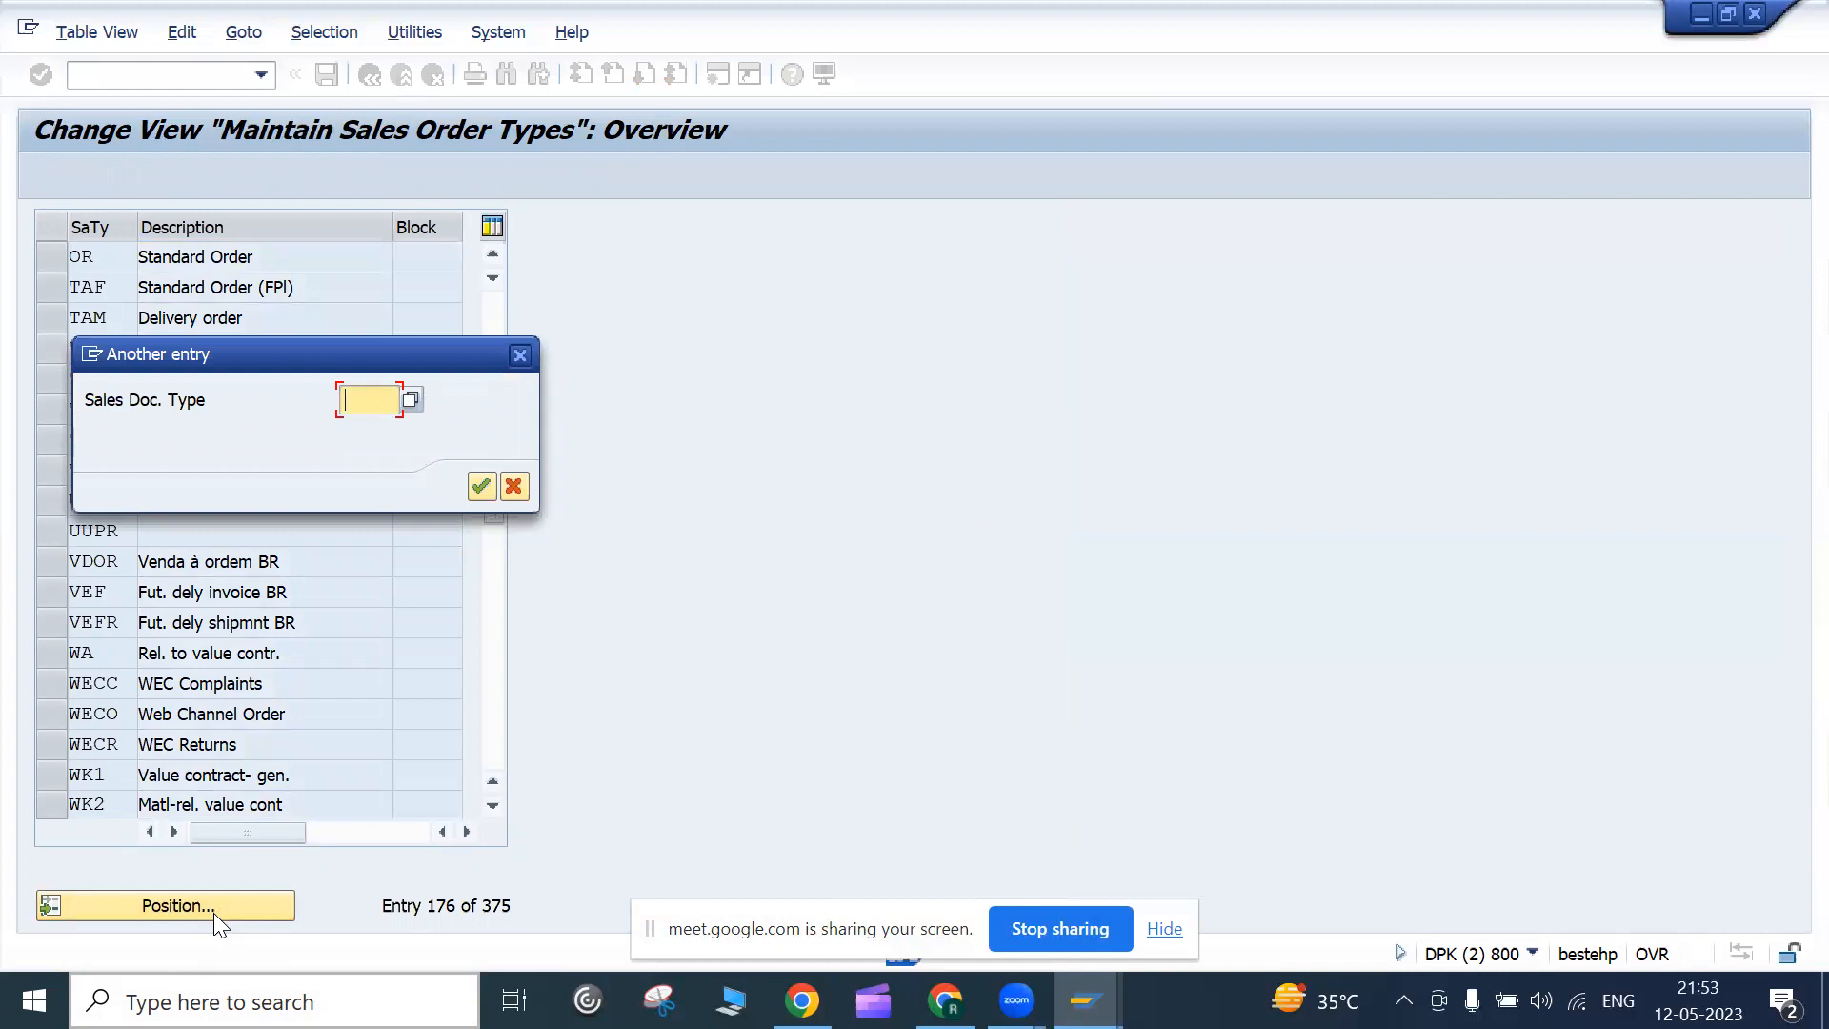
type("in")
key("Return")
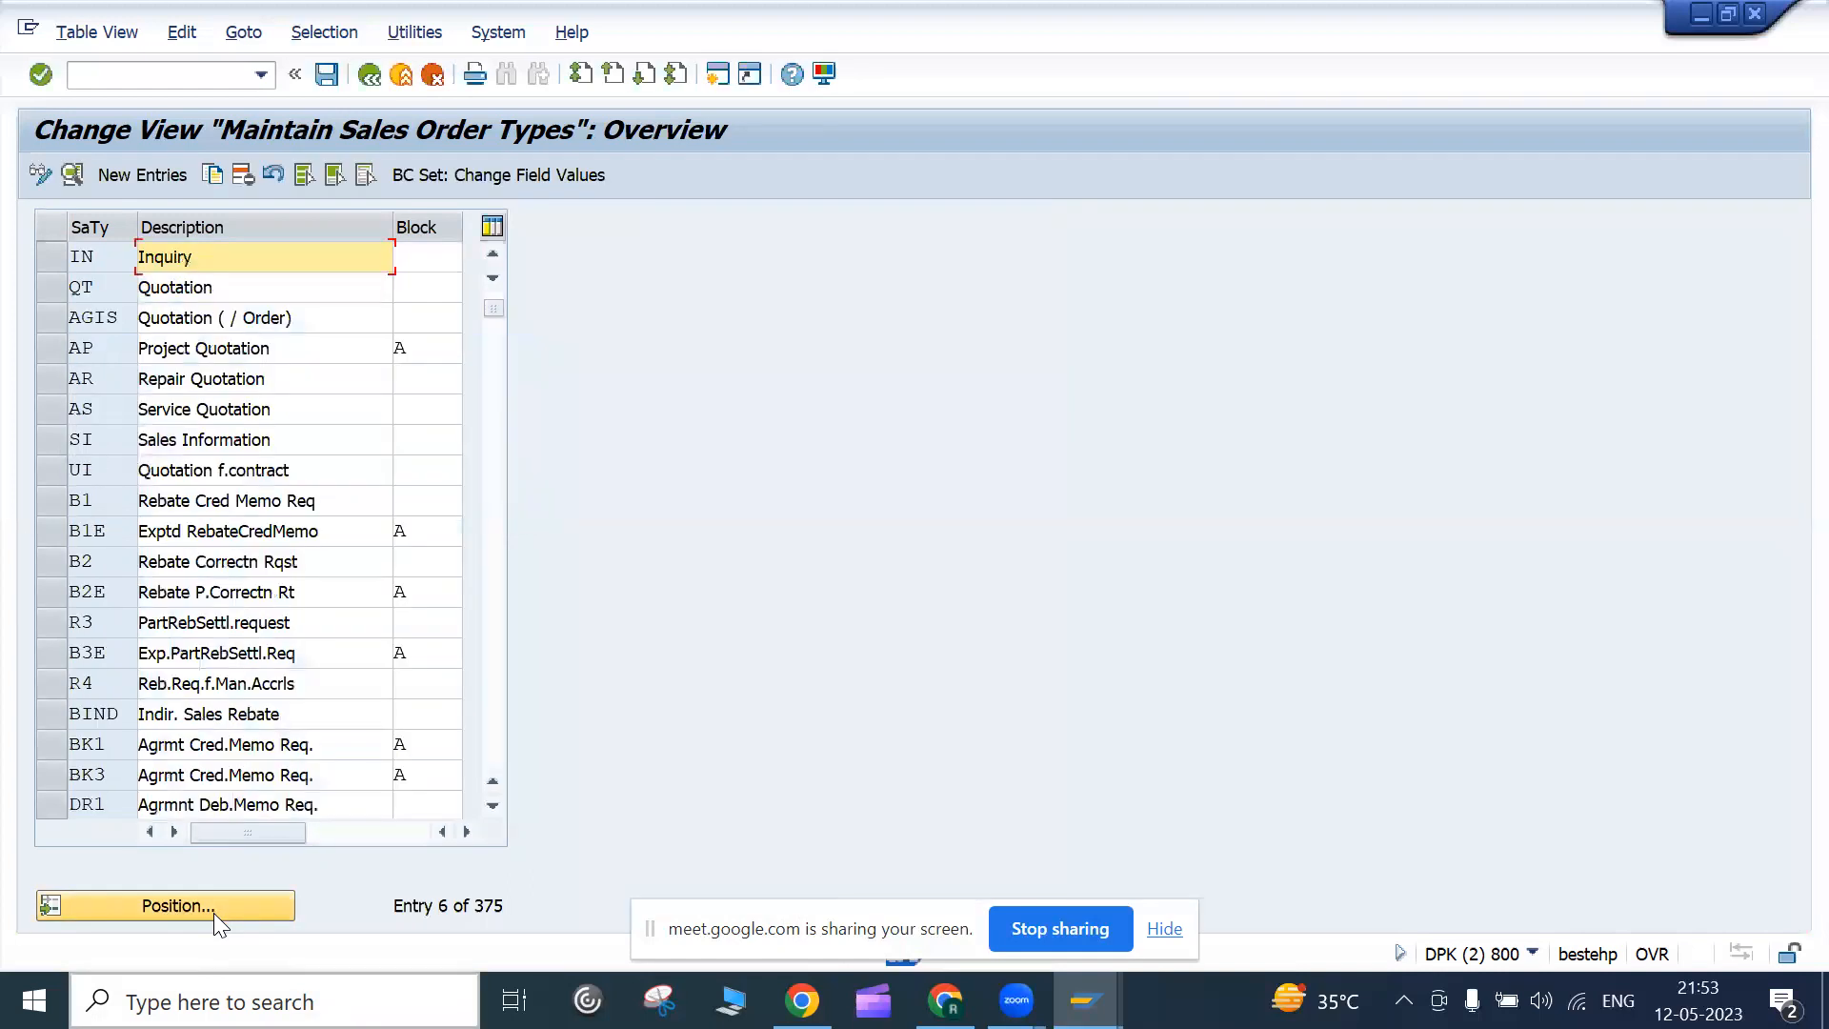
double_click(189, 257)
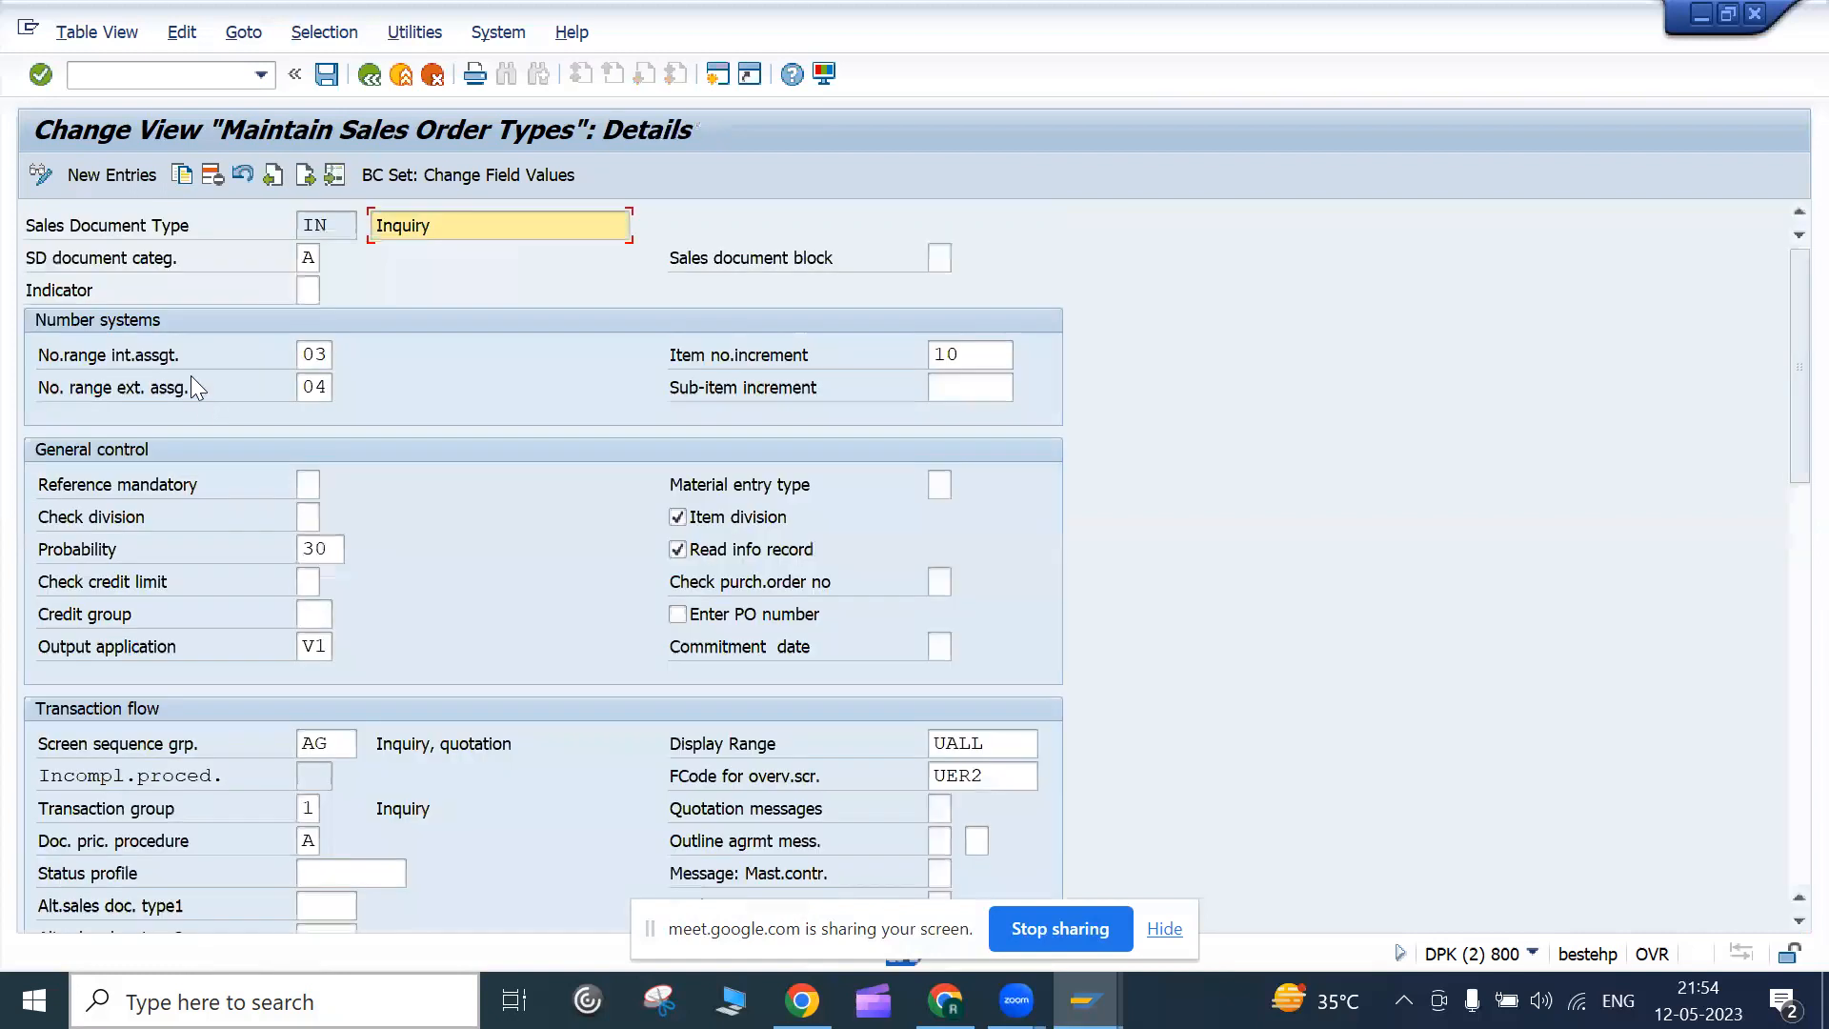
Check the SD document category list, showing A Inquiry, then close it
left_click(310, 254)
left_click(329, 257)
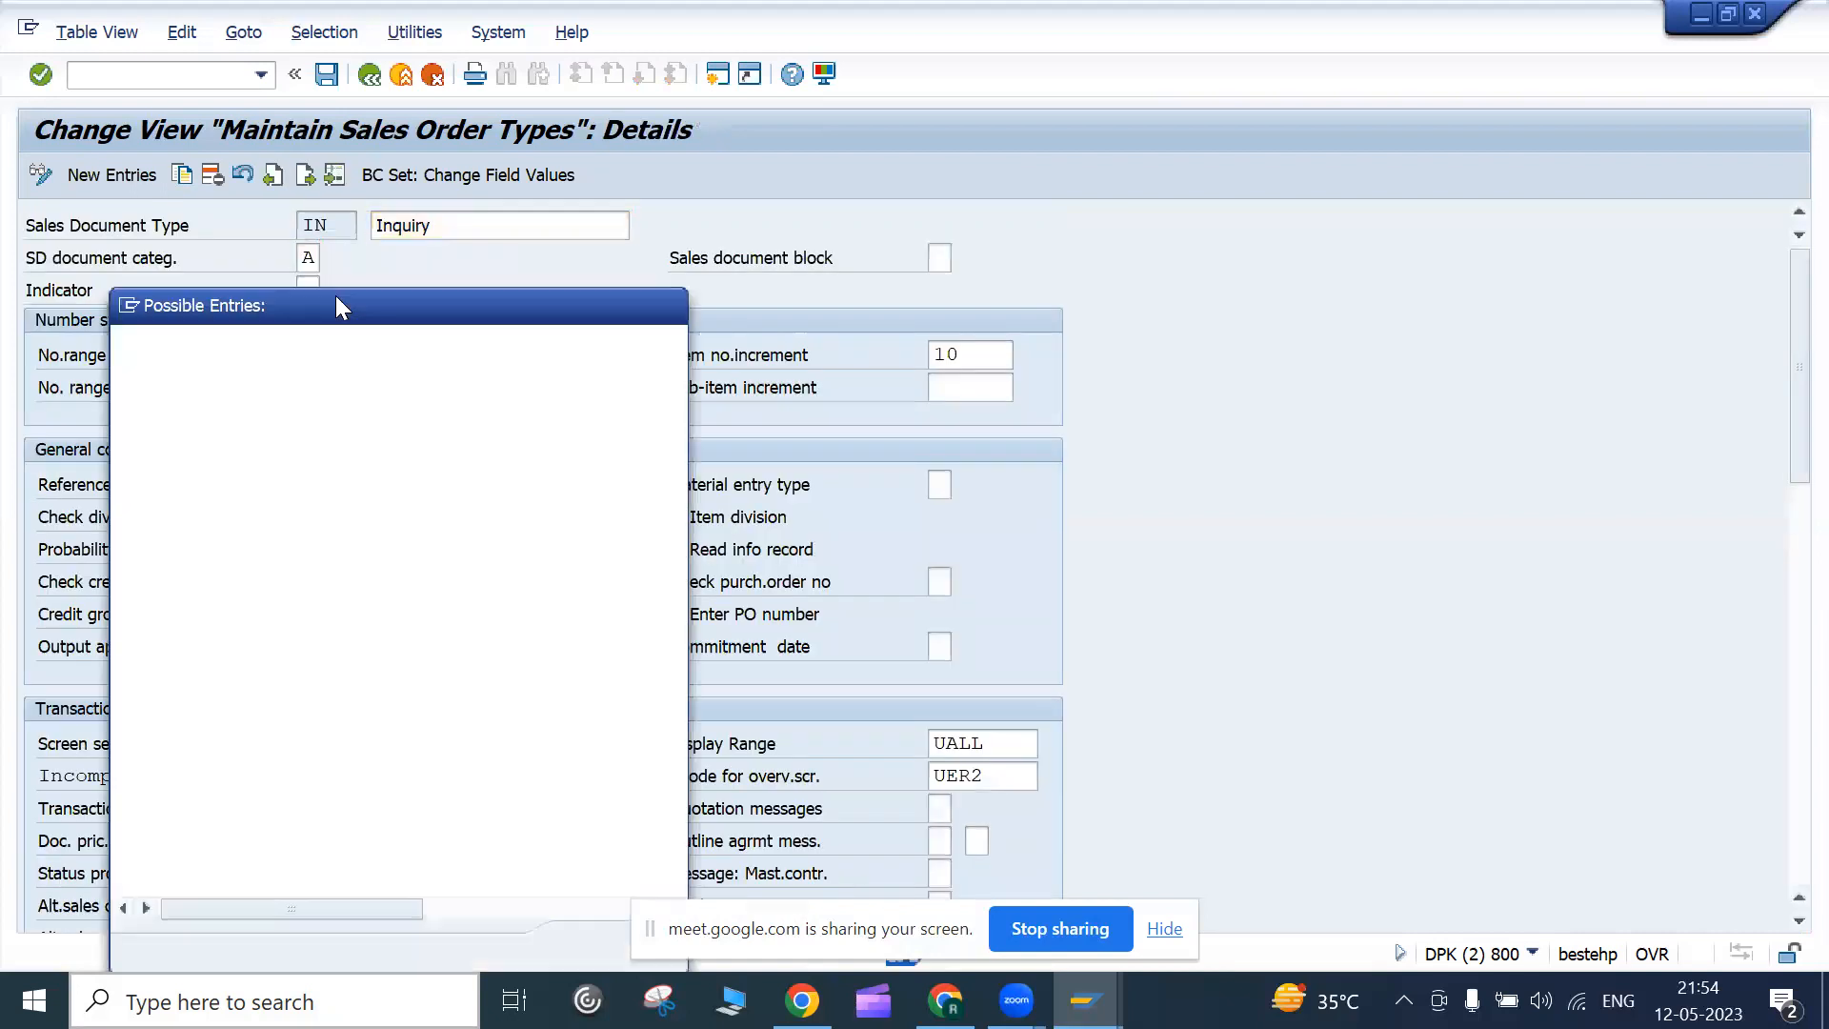
left_click_drag(432, 301, 902, 216)
left_click(692, 378)
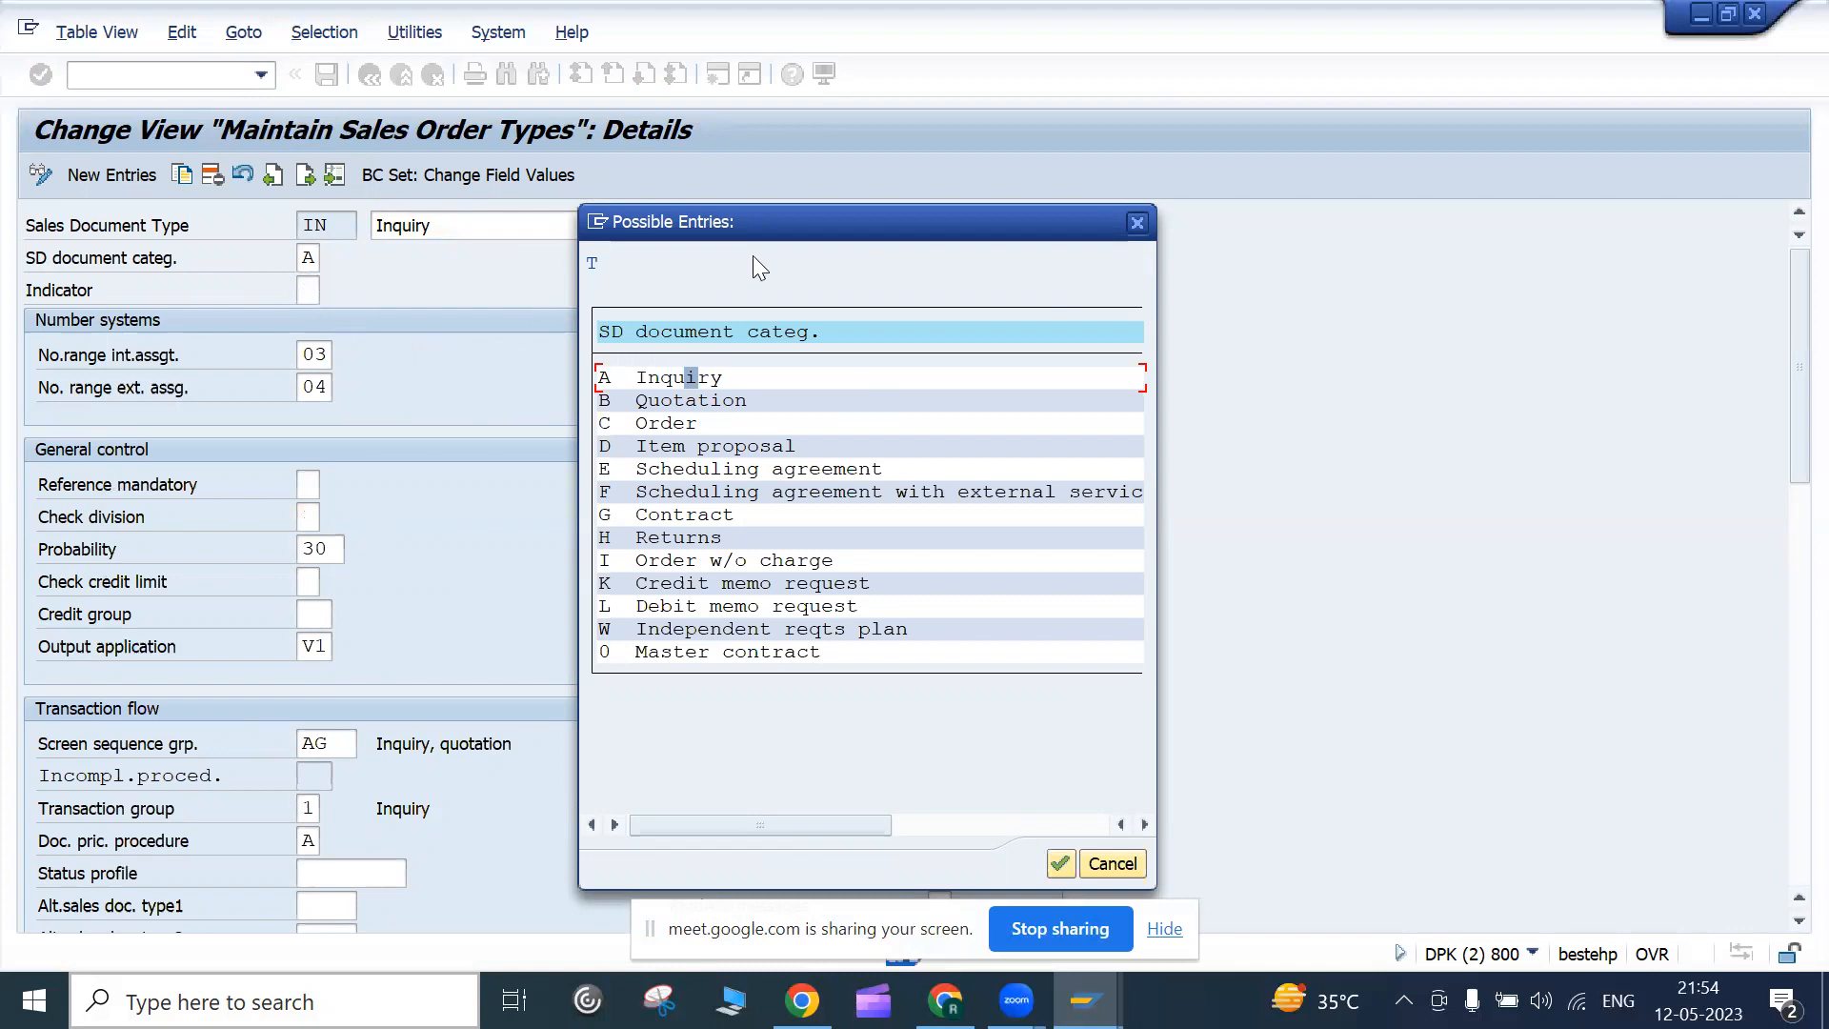
left_click(1133, 228)
Review IN's number ranges 03/04, screen group AG, increment 10 and UER2, then go back
left_click(314, 354)
left_click(332, 388)
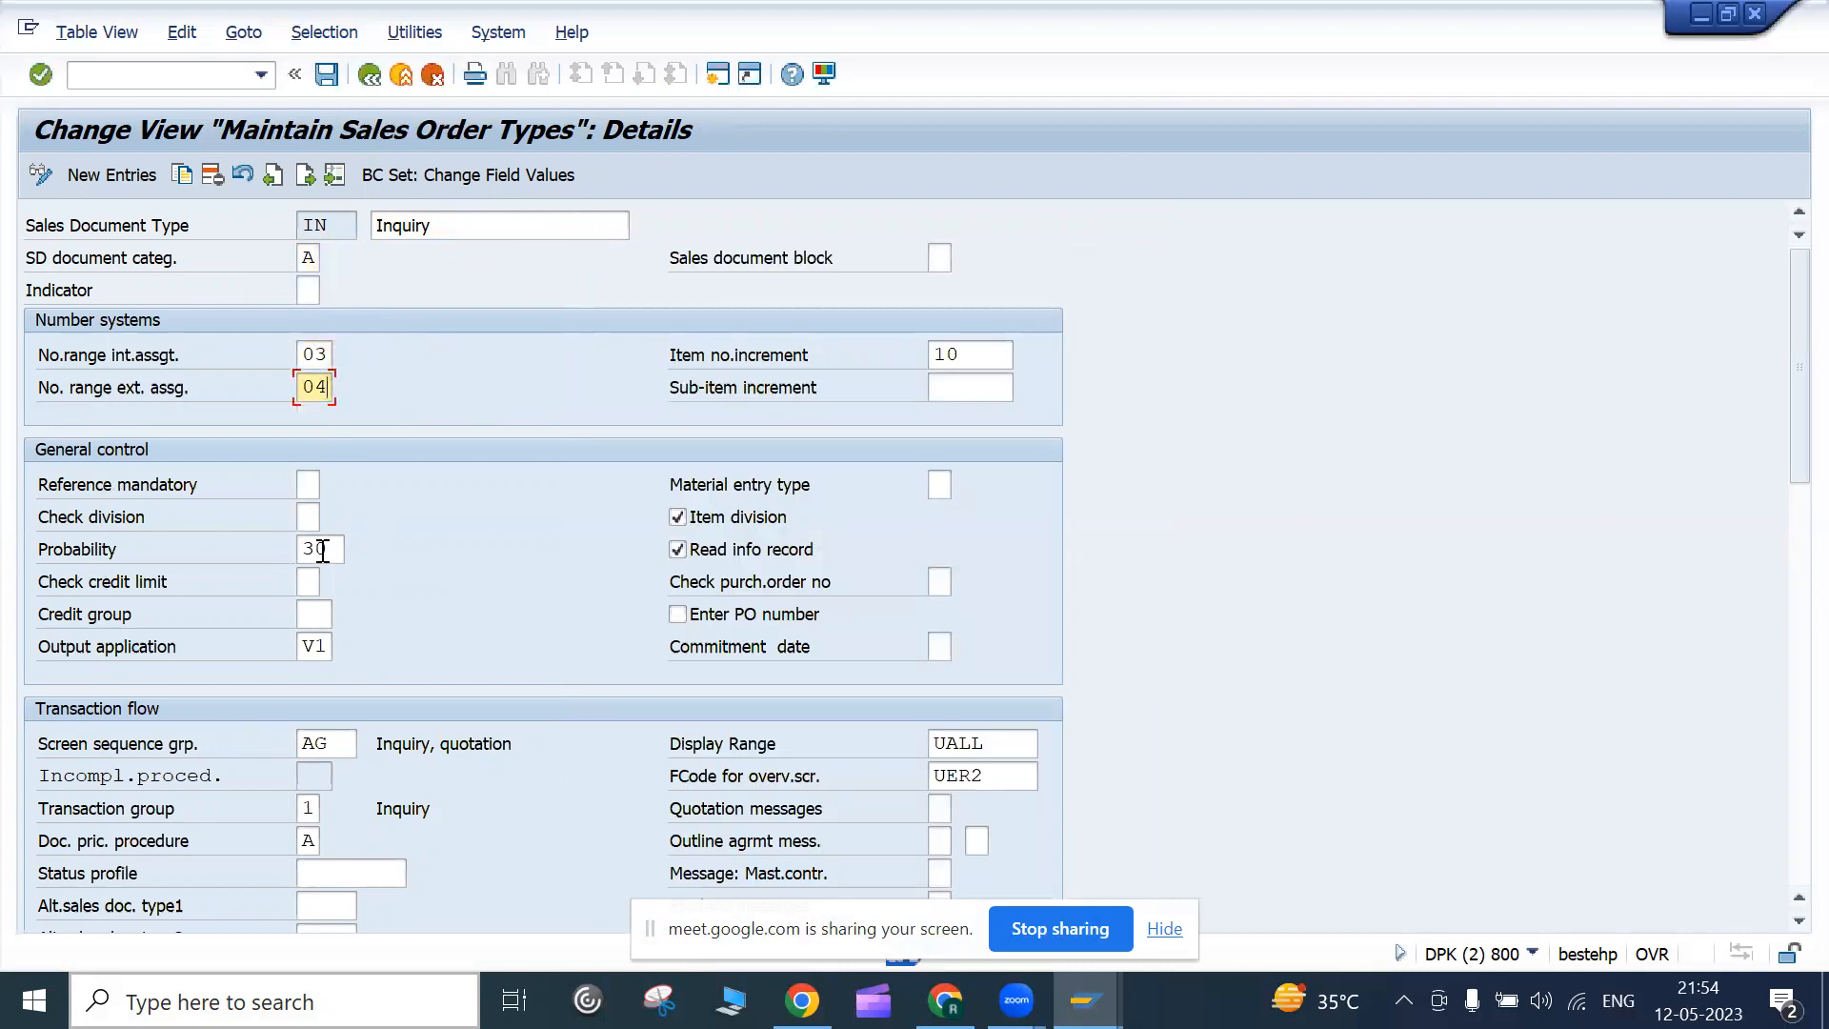
left_click(349, 753)
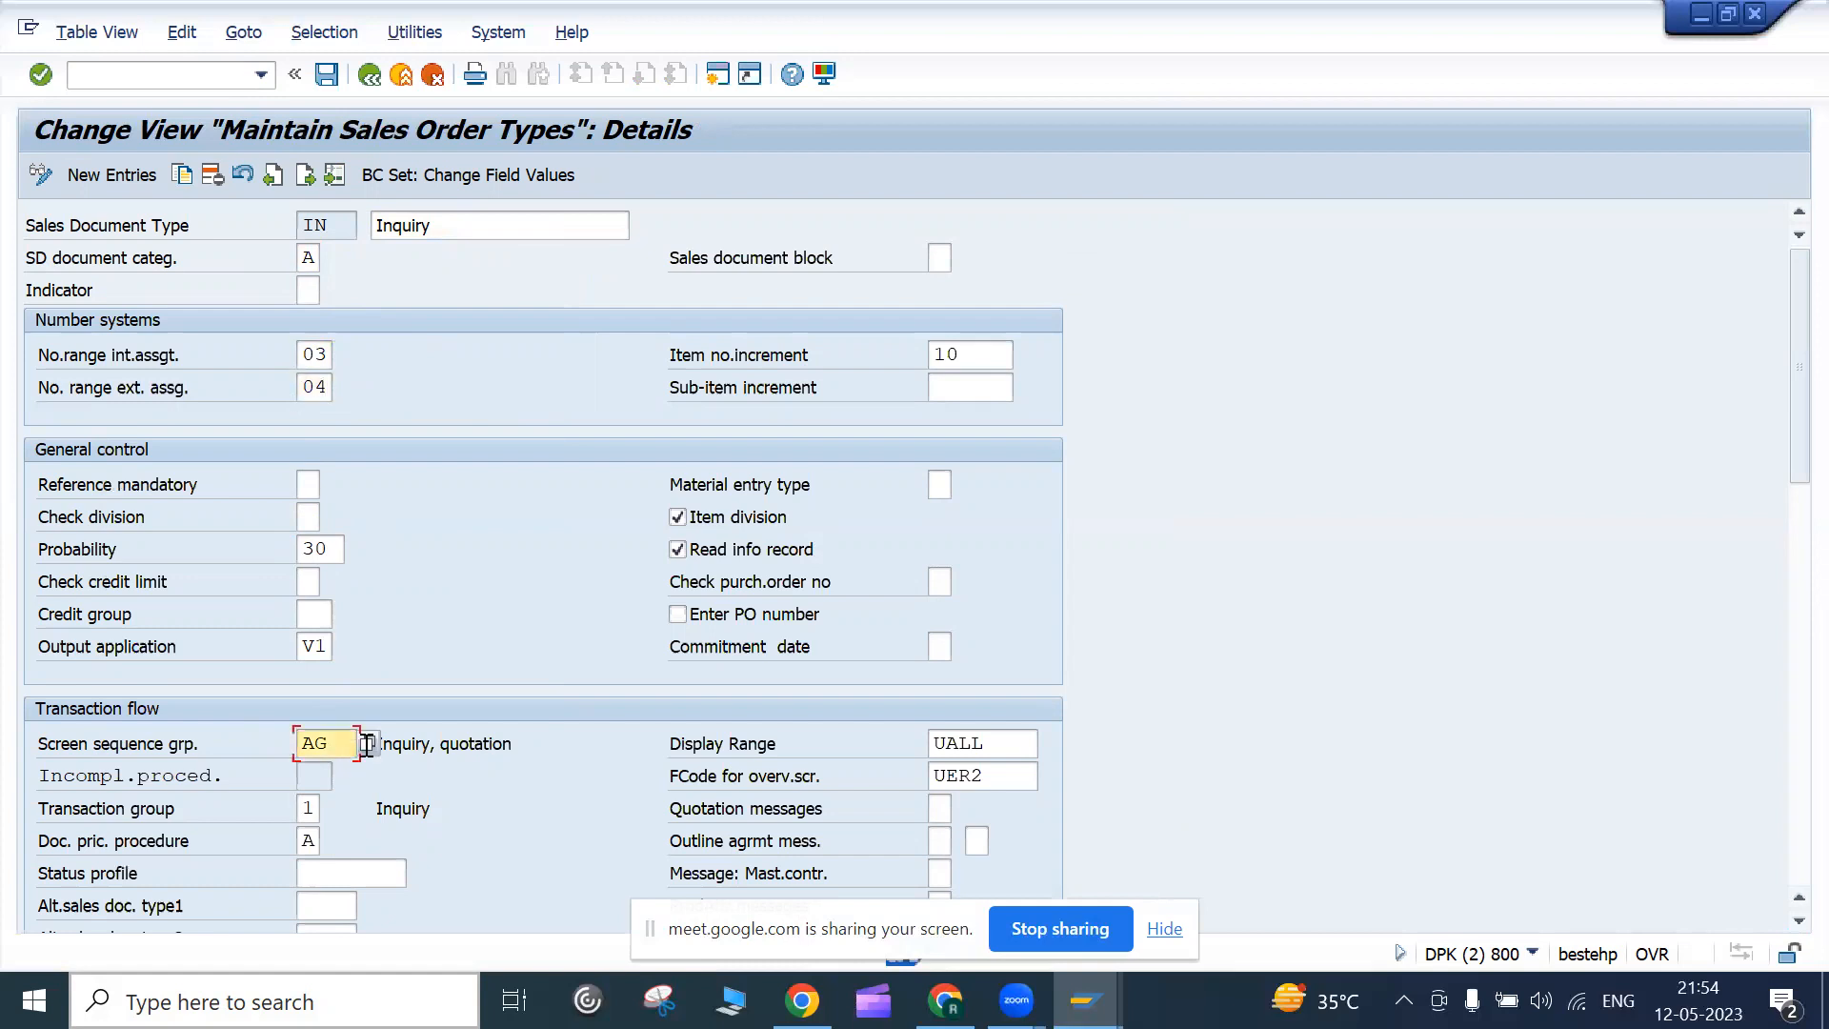
left_click(972, 368)
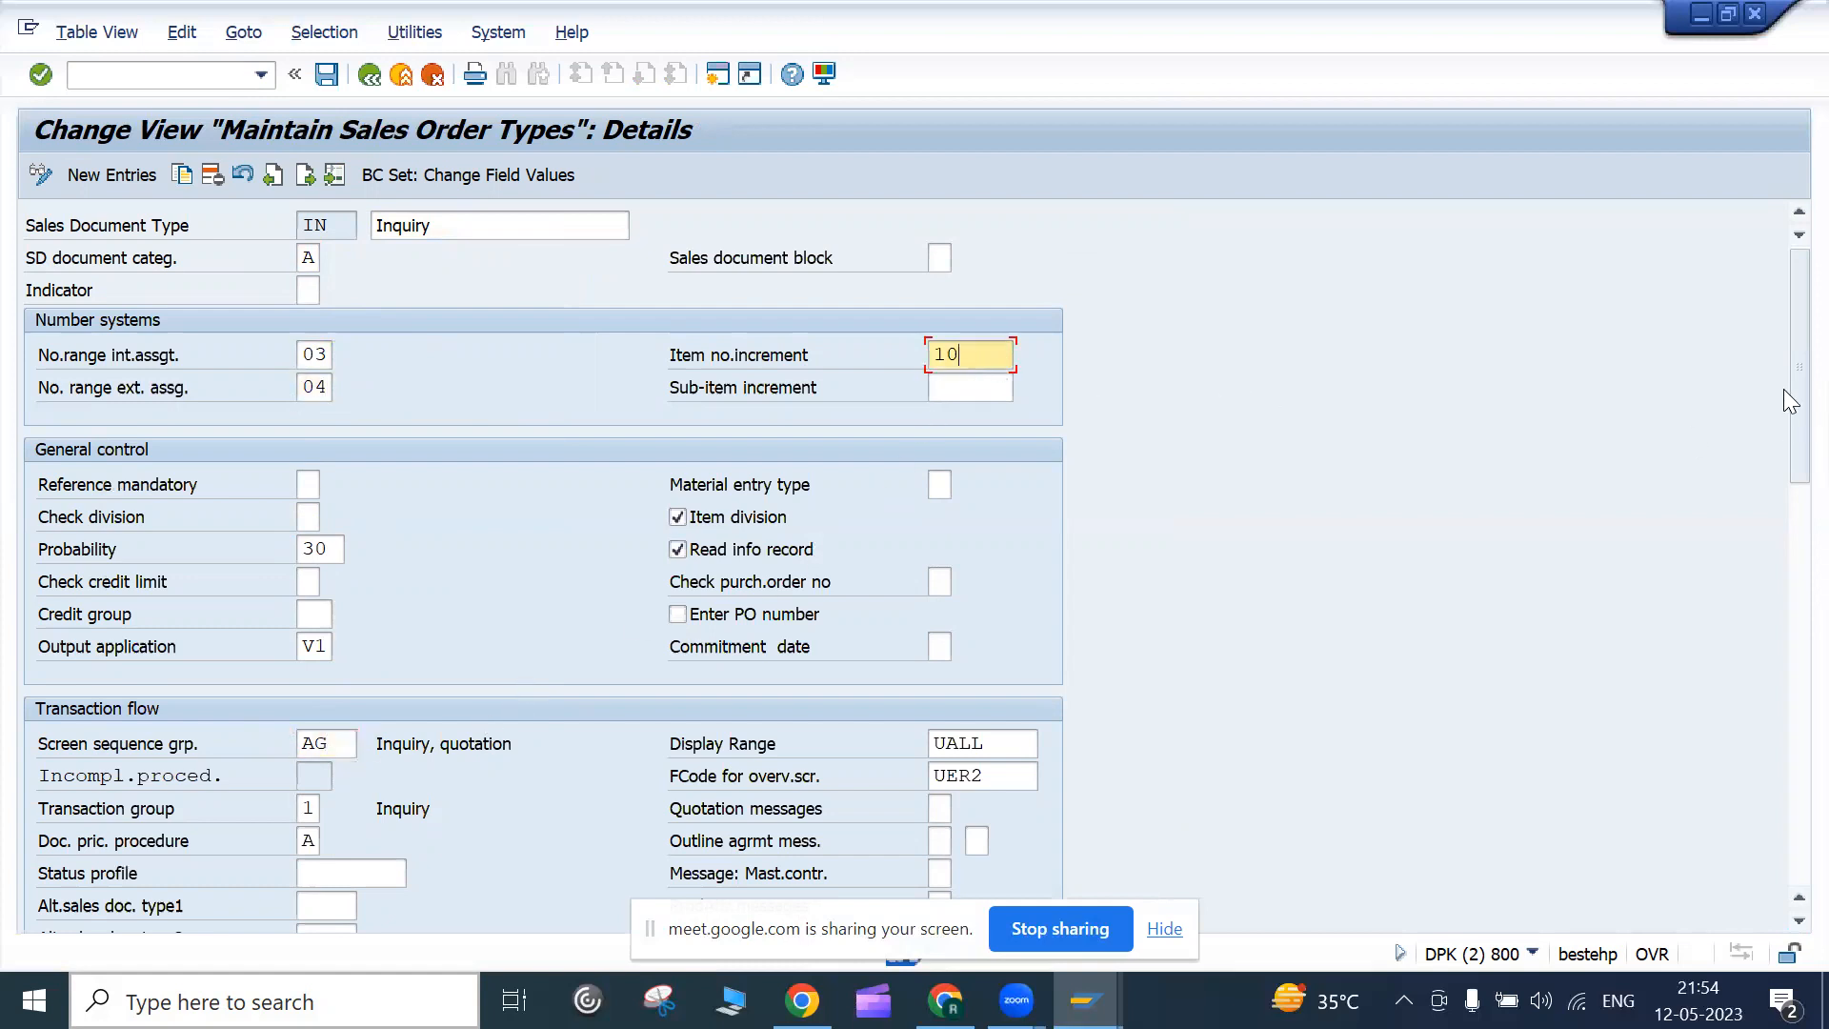
left_click_drag(1786, 381, 1785, 412)
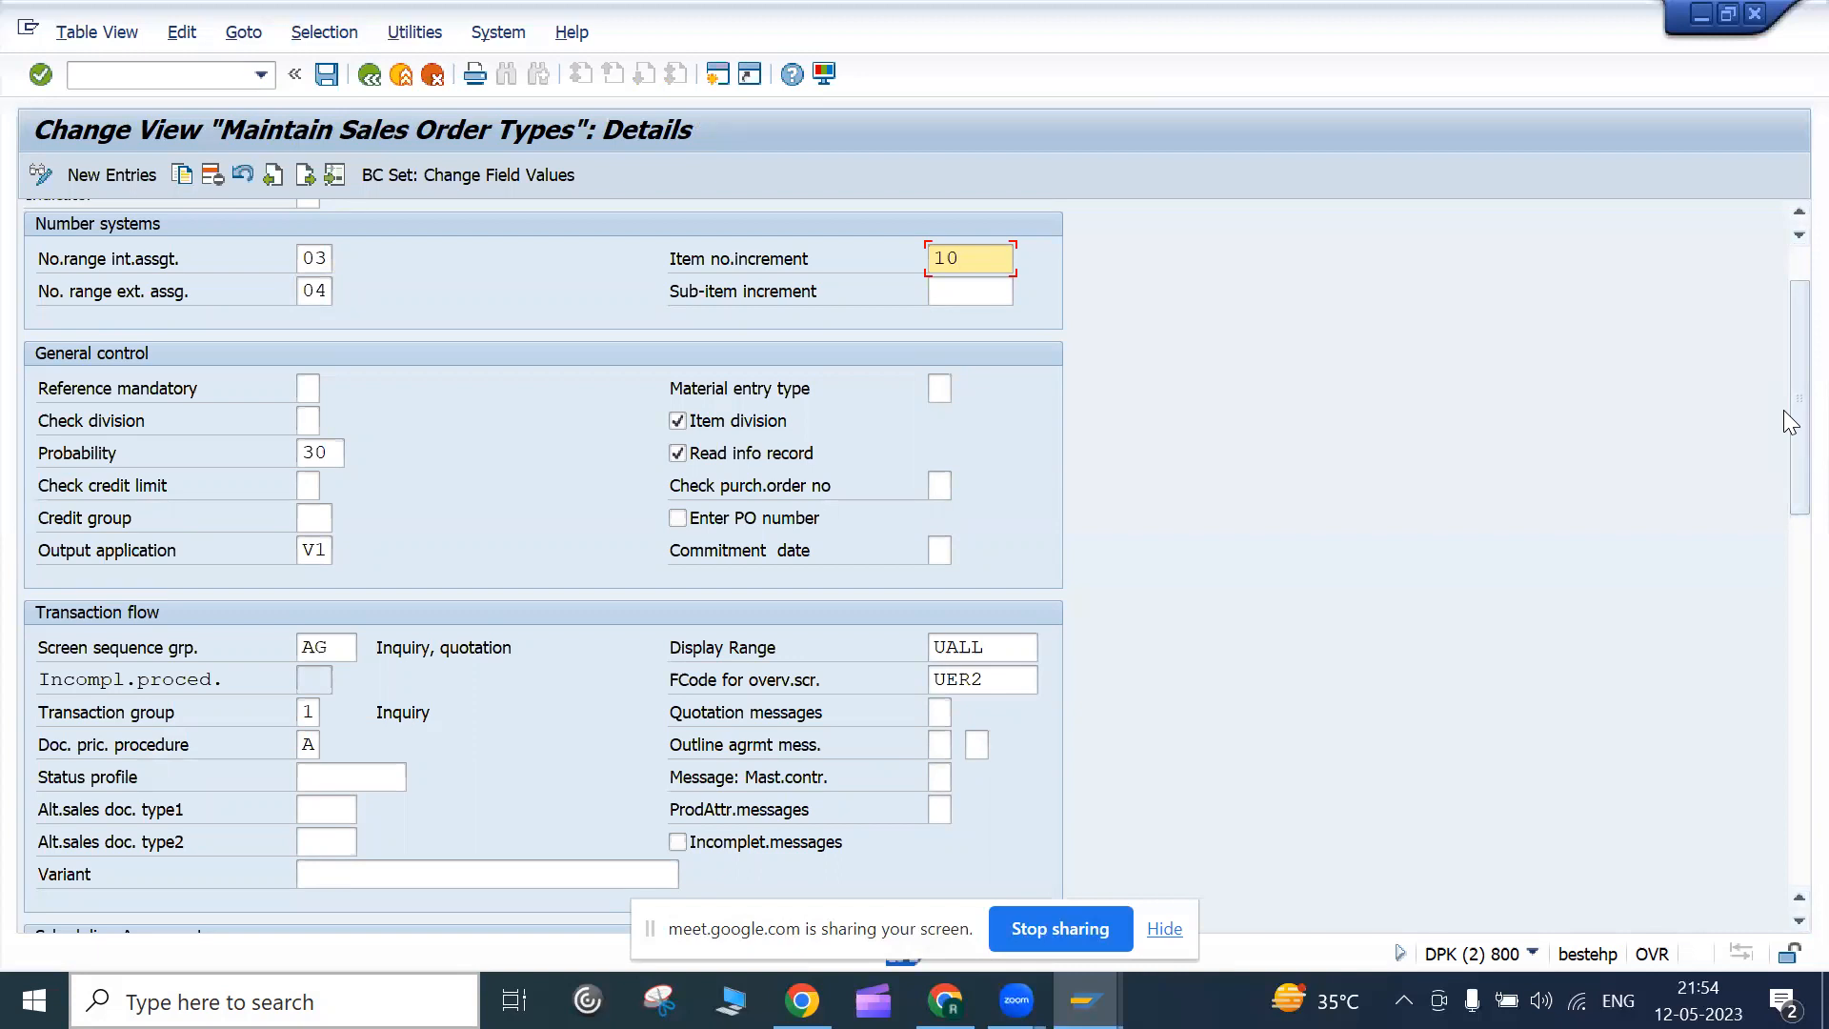
left_click(869, 684)
scroll(869, 684, "up", 1)
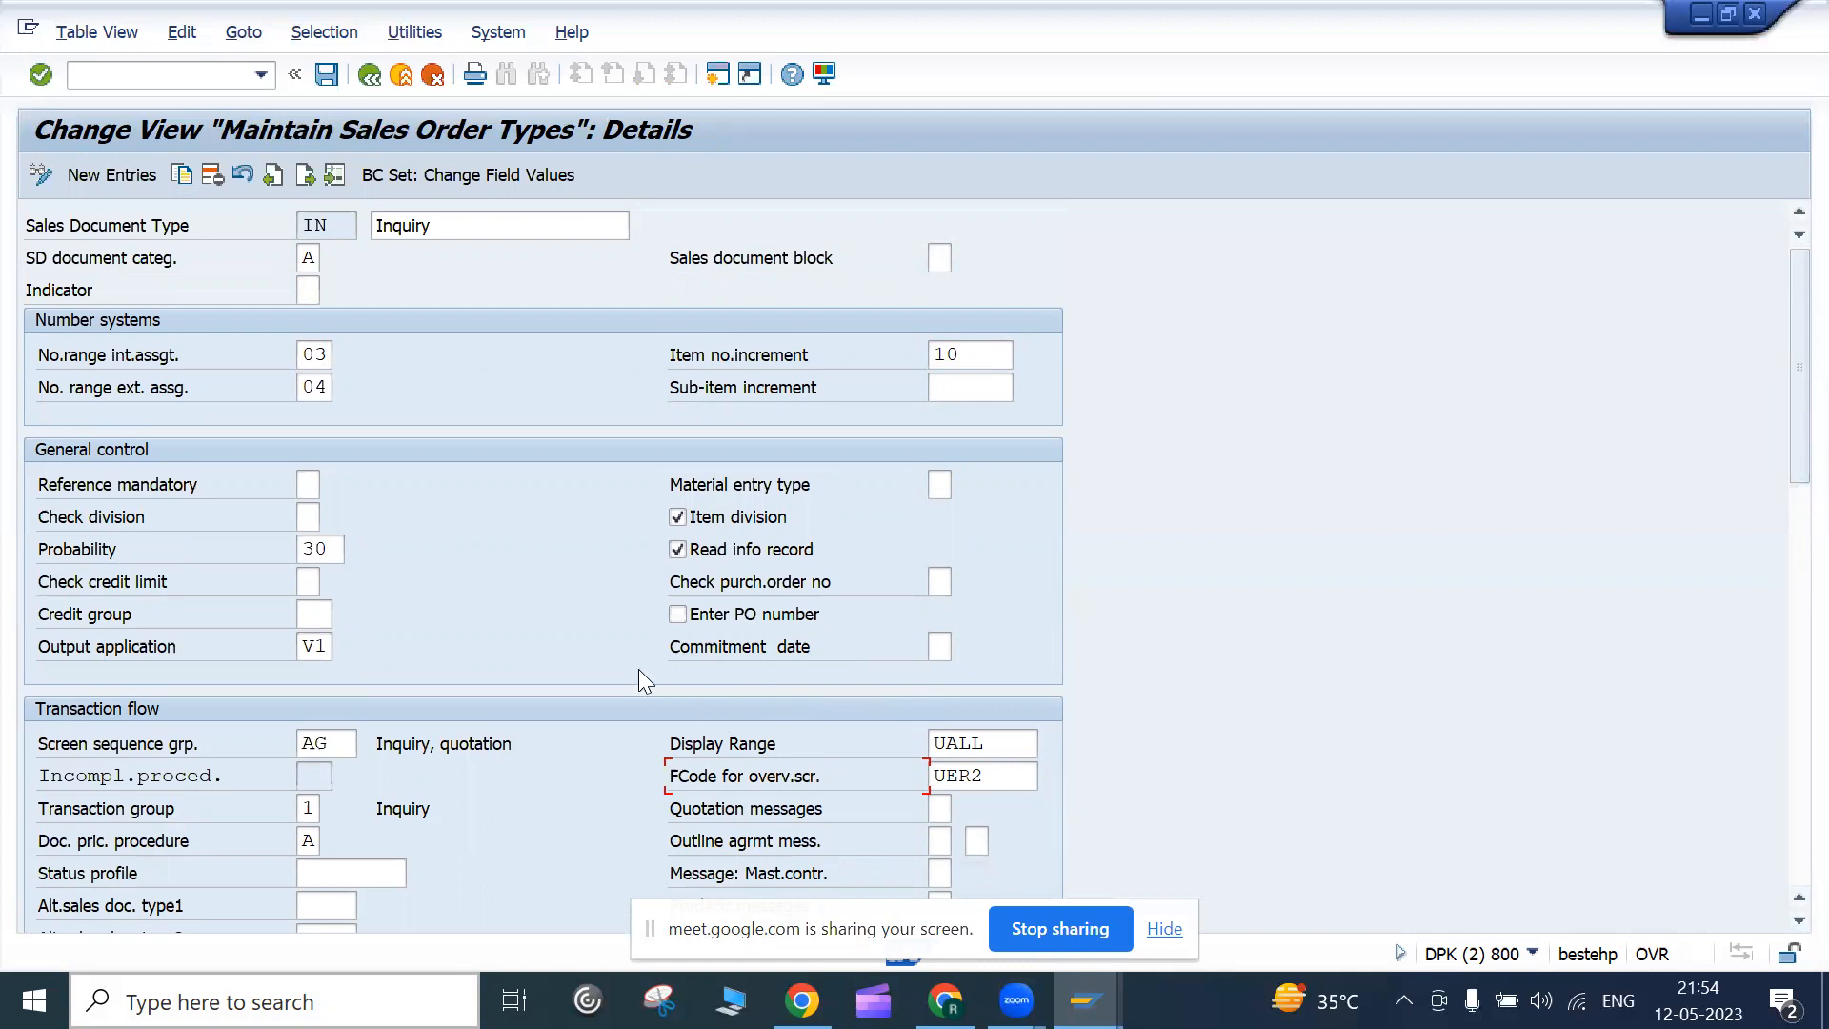
left_click(371, 82)
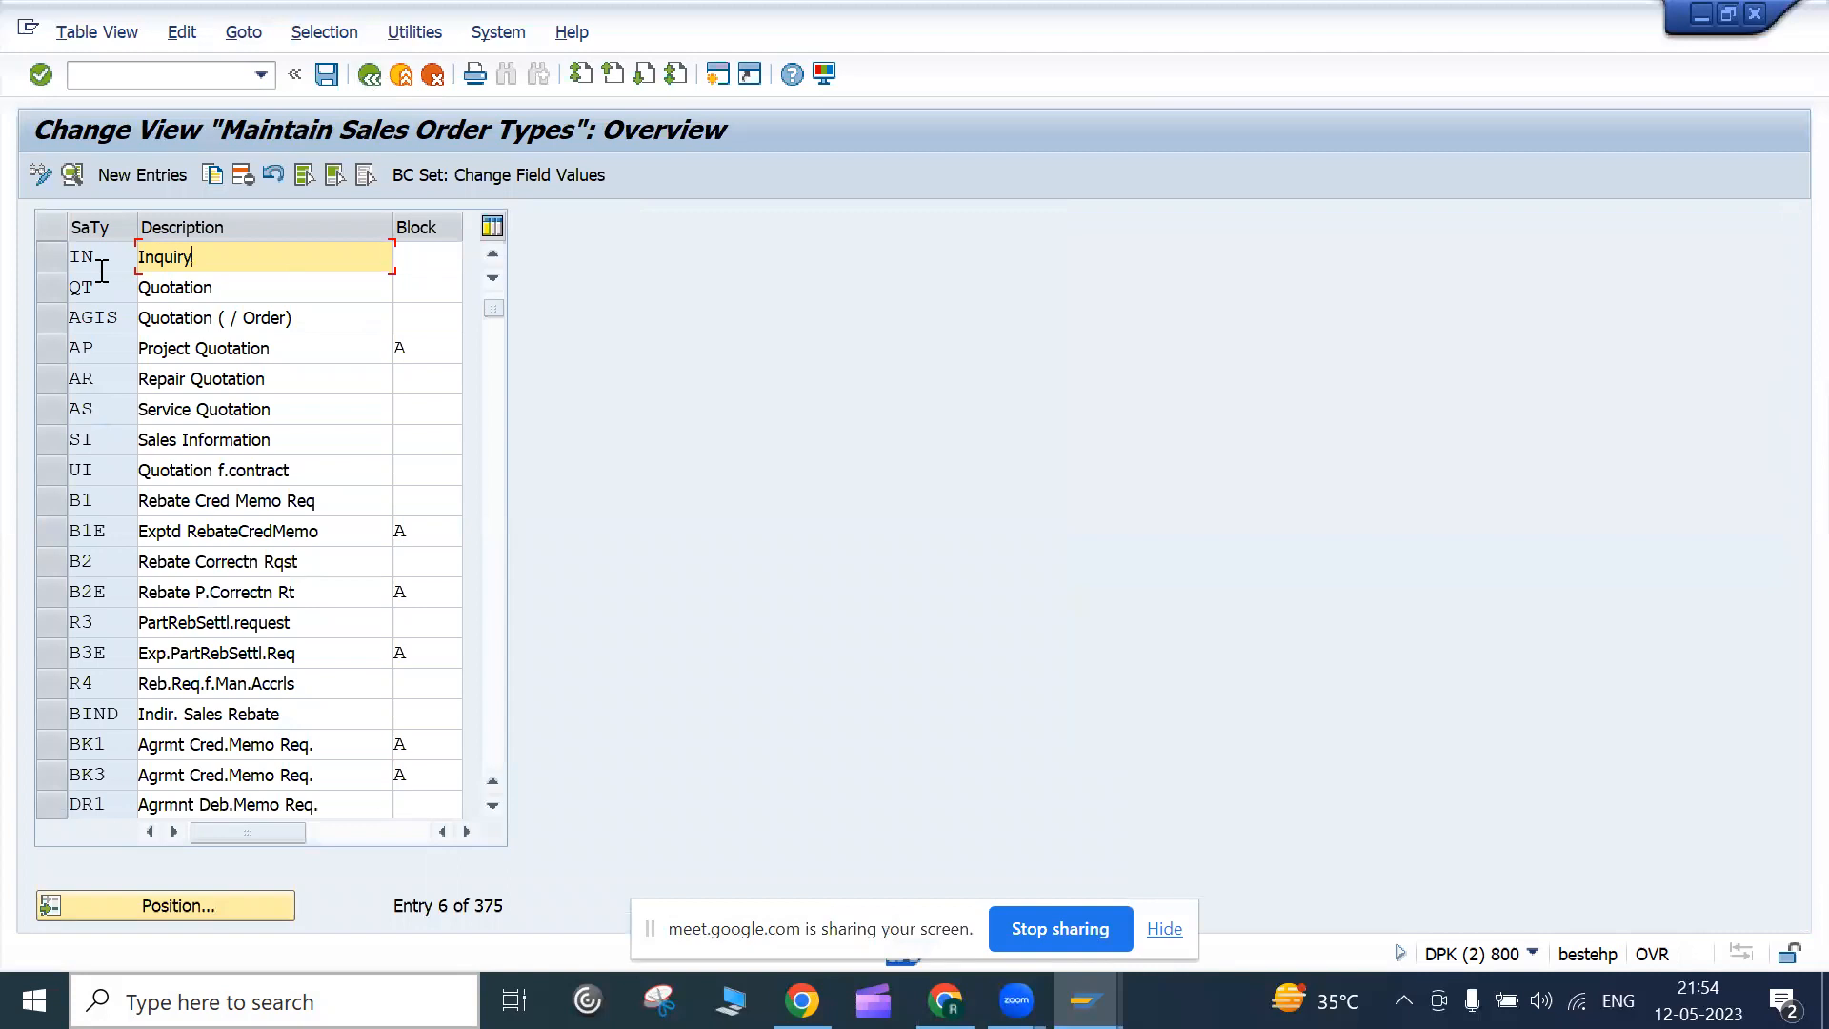
left_click(56, 255)
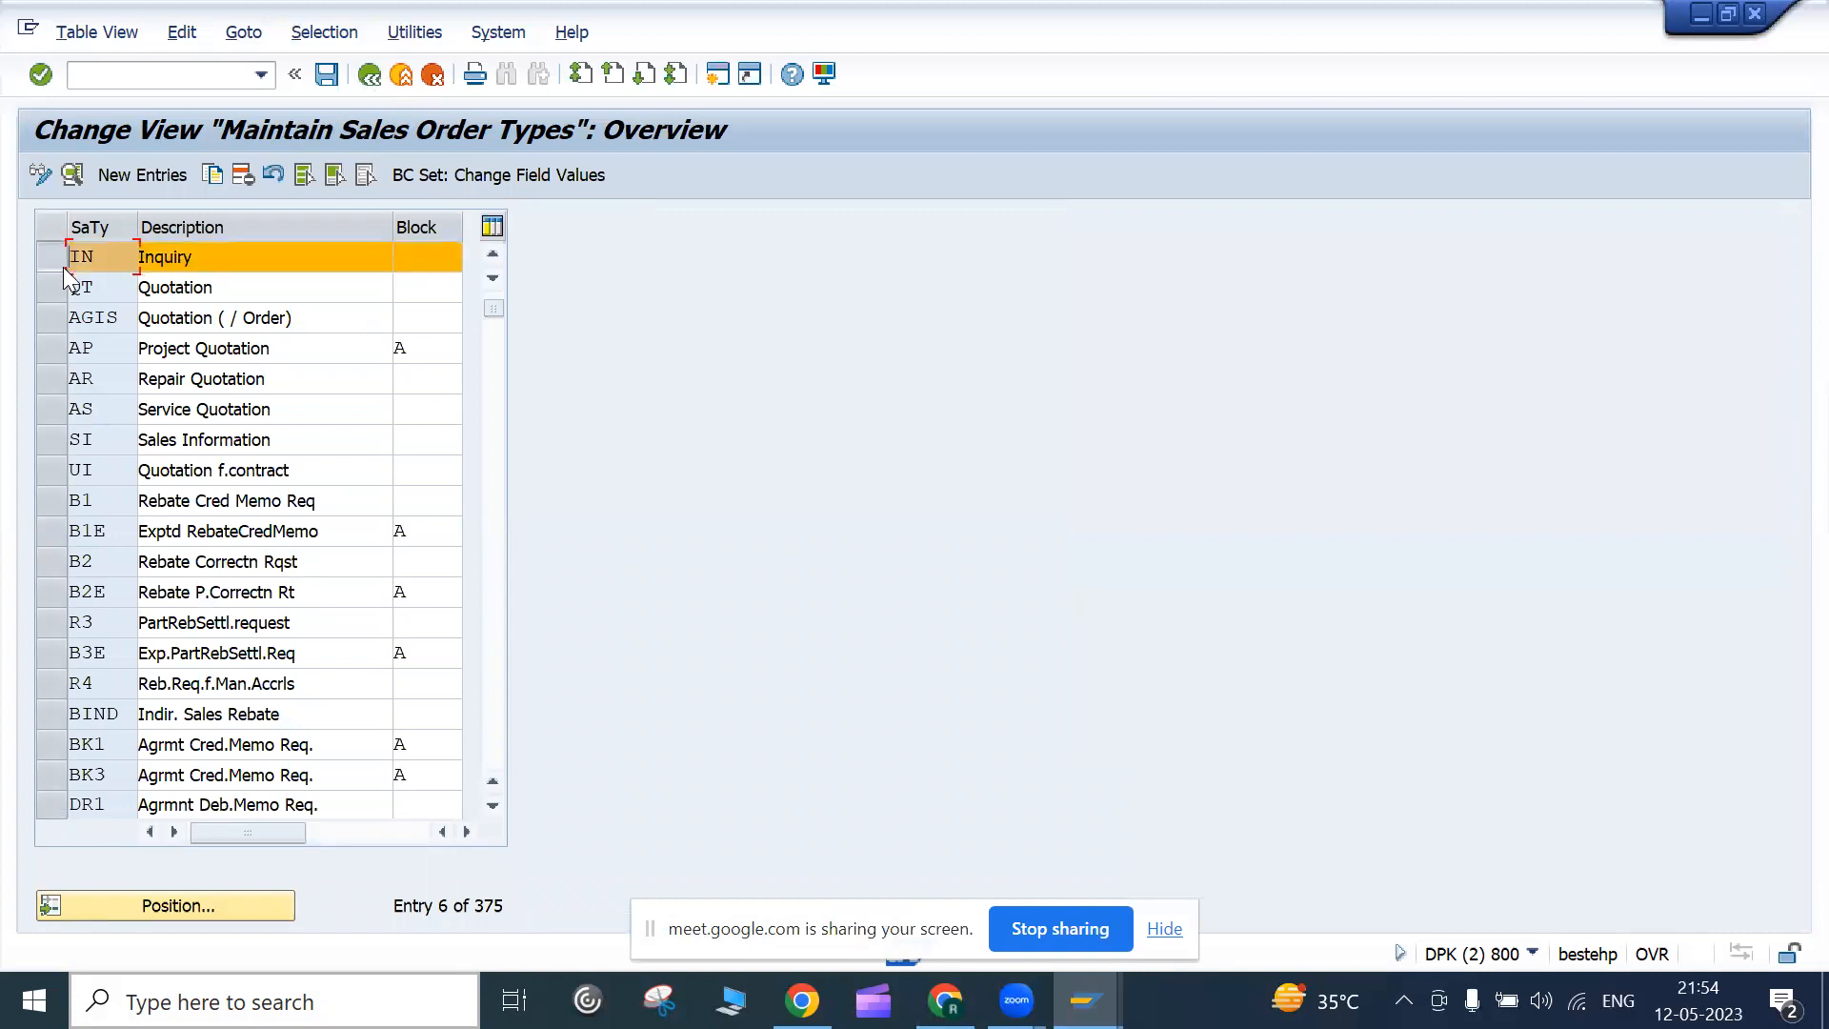
left_click(52, 288)
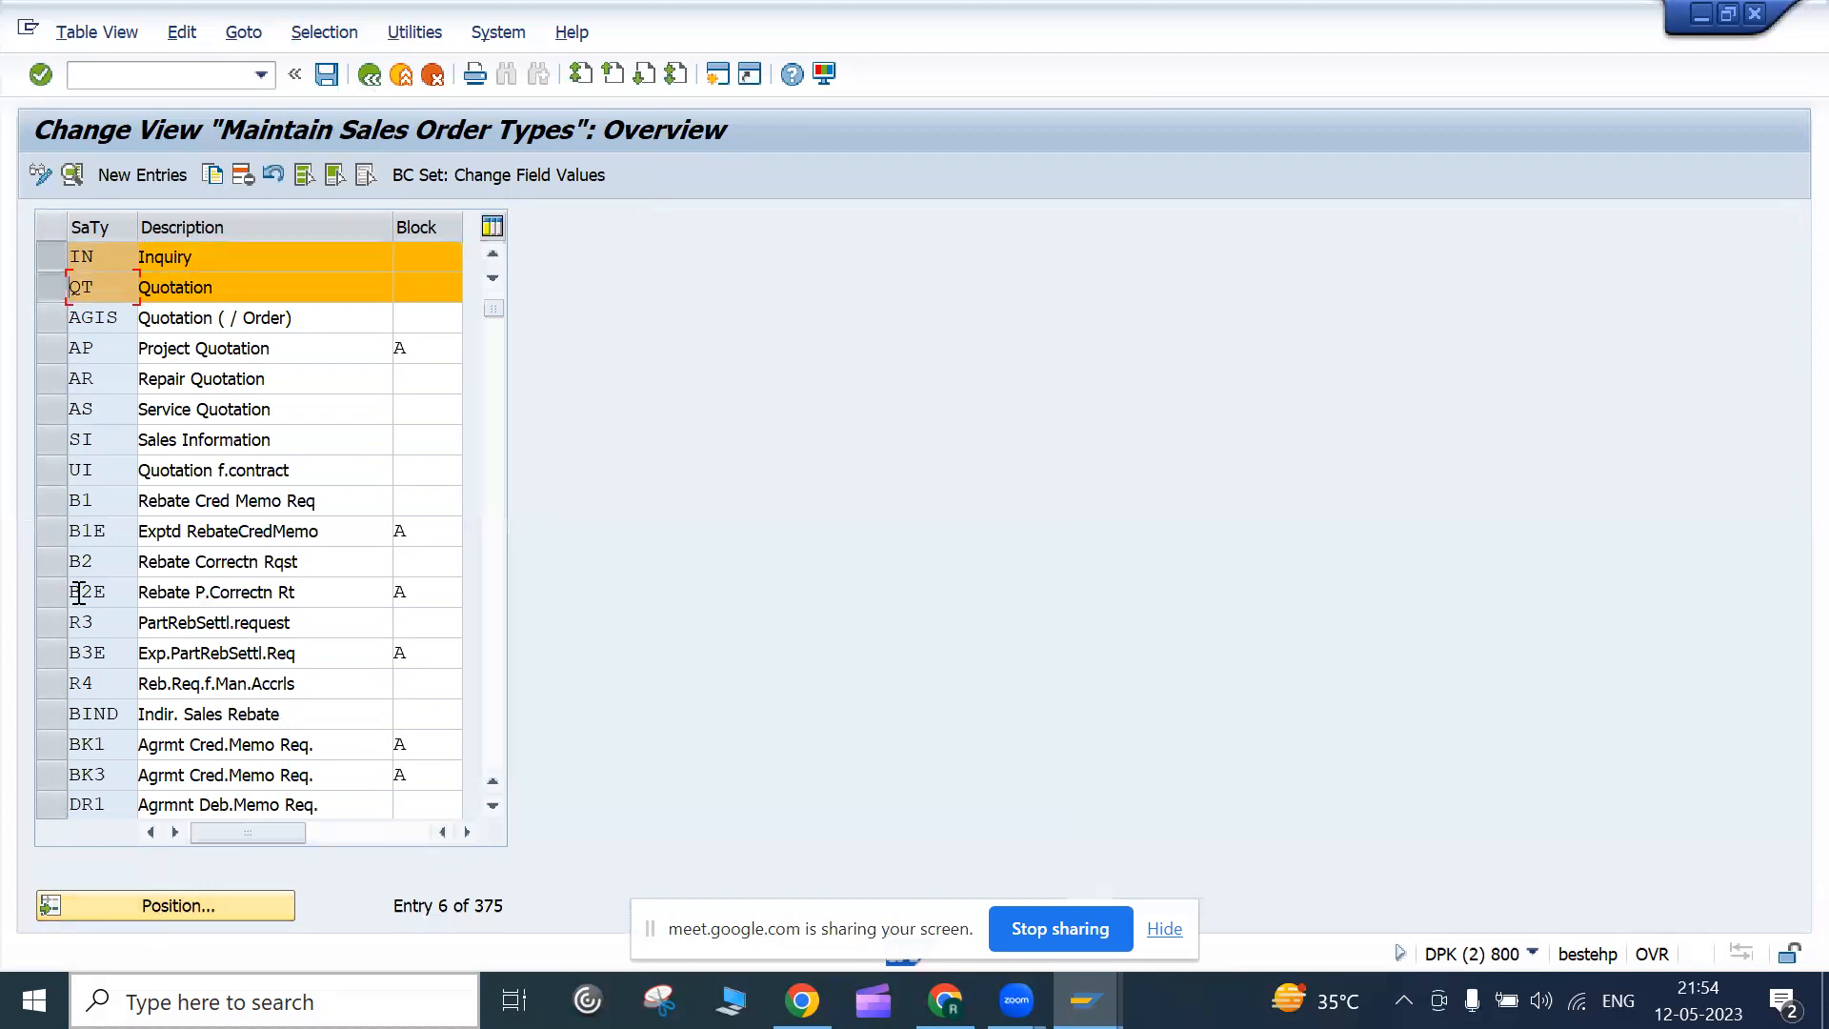
left_click(57, 281)
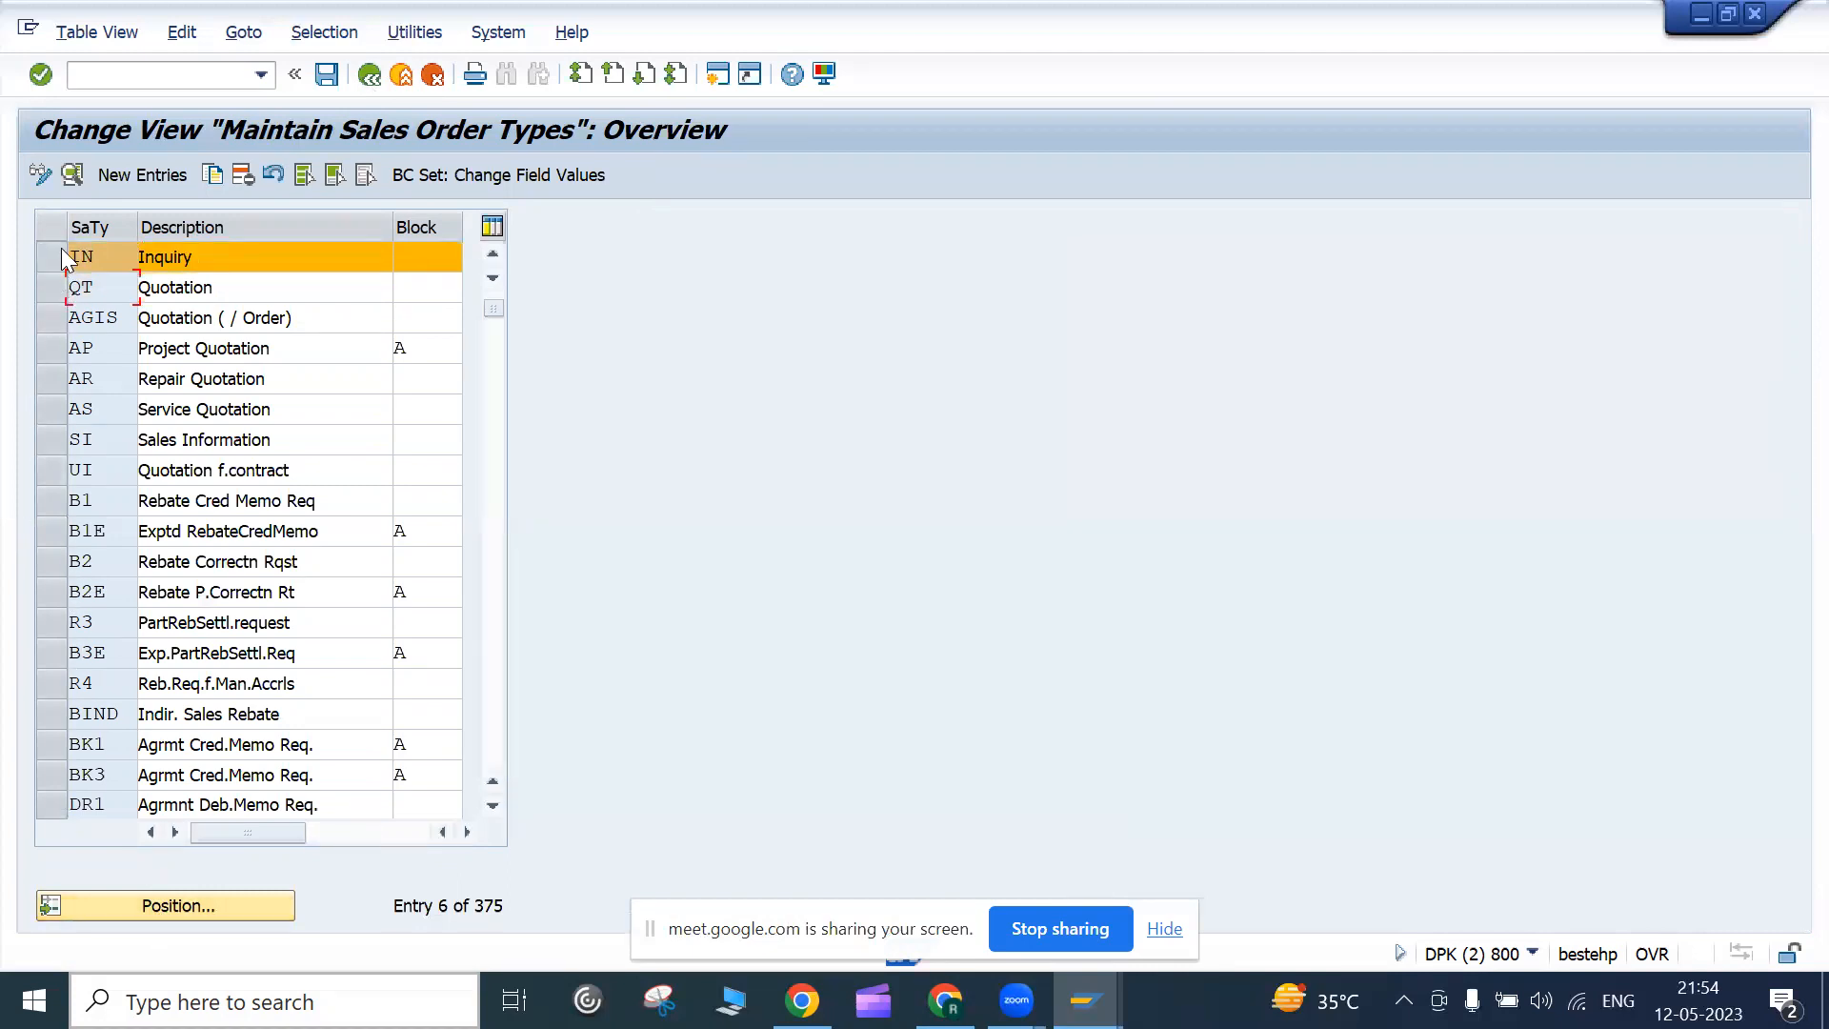
left_click(59, 252)
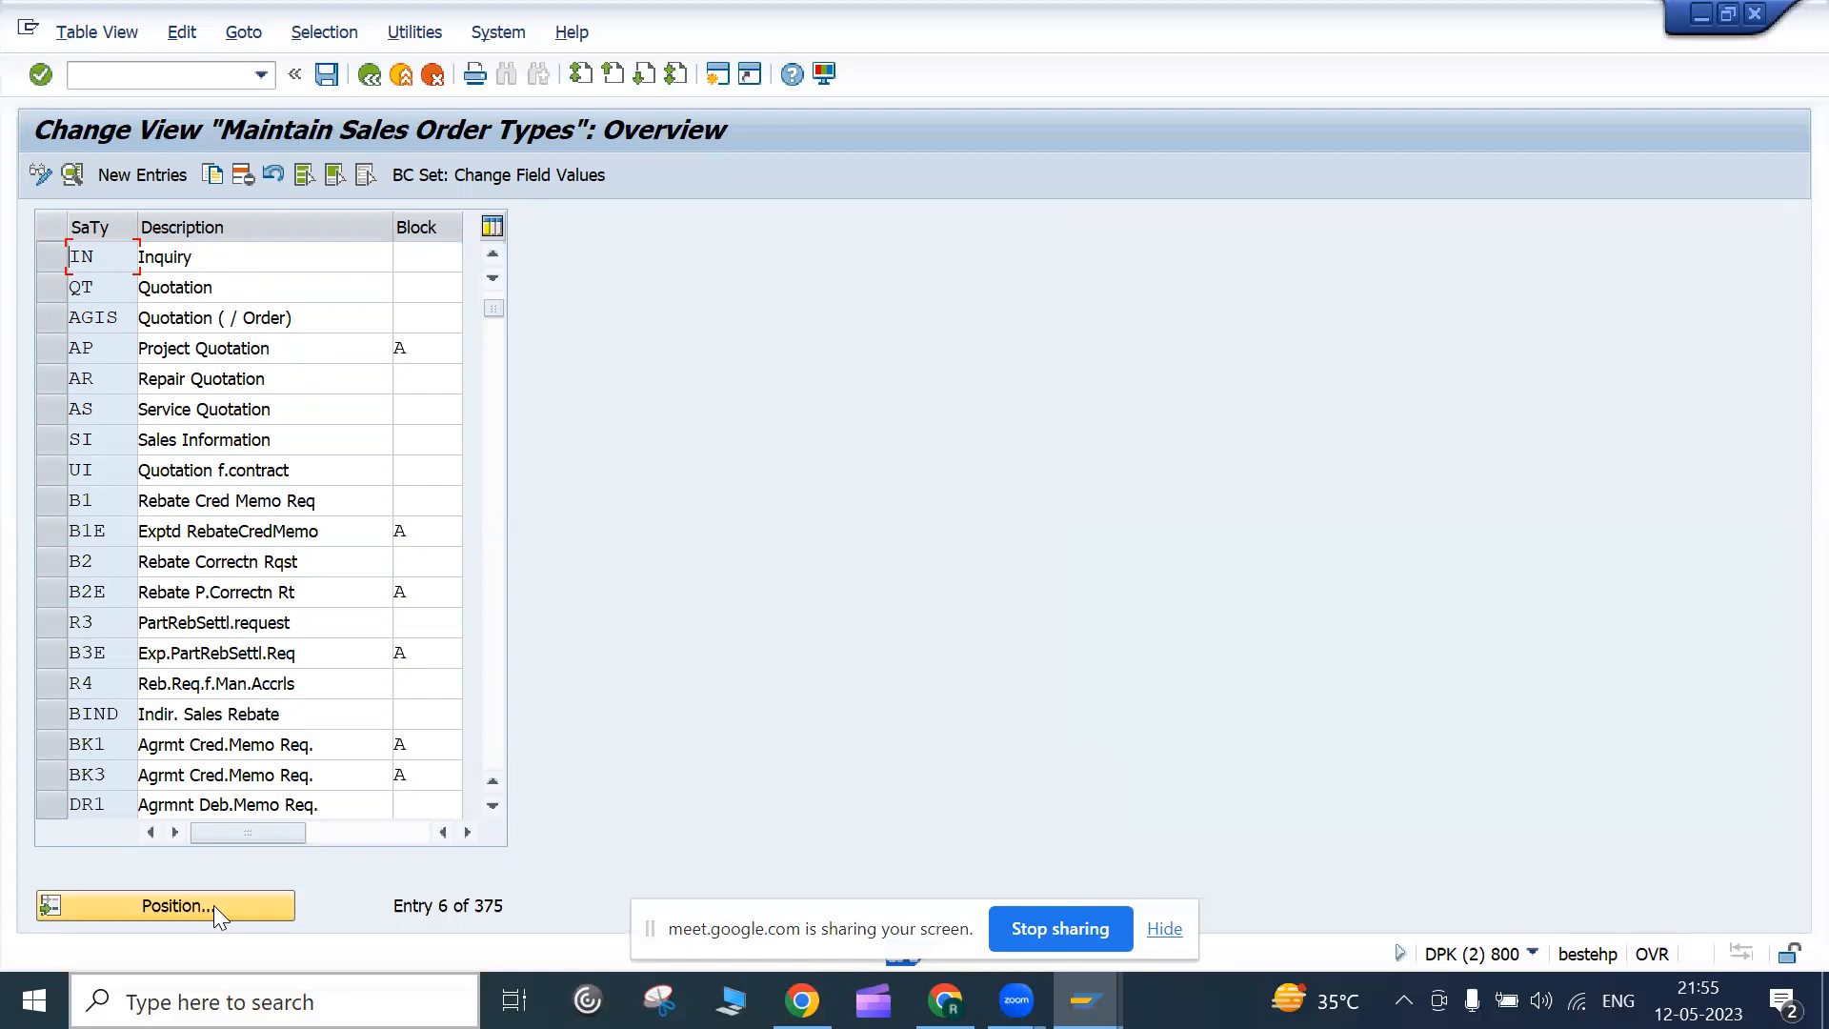
double_click(103, 263)
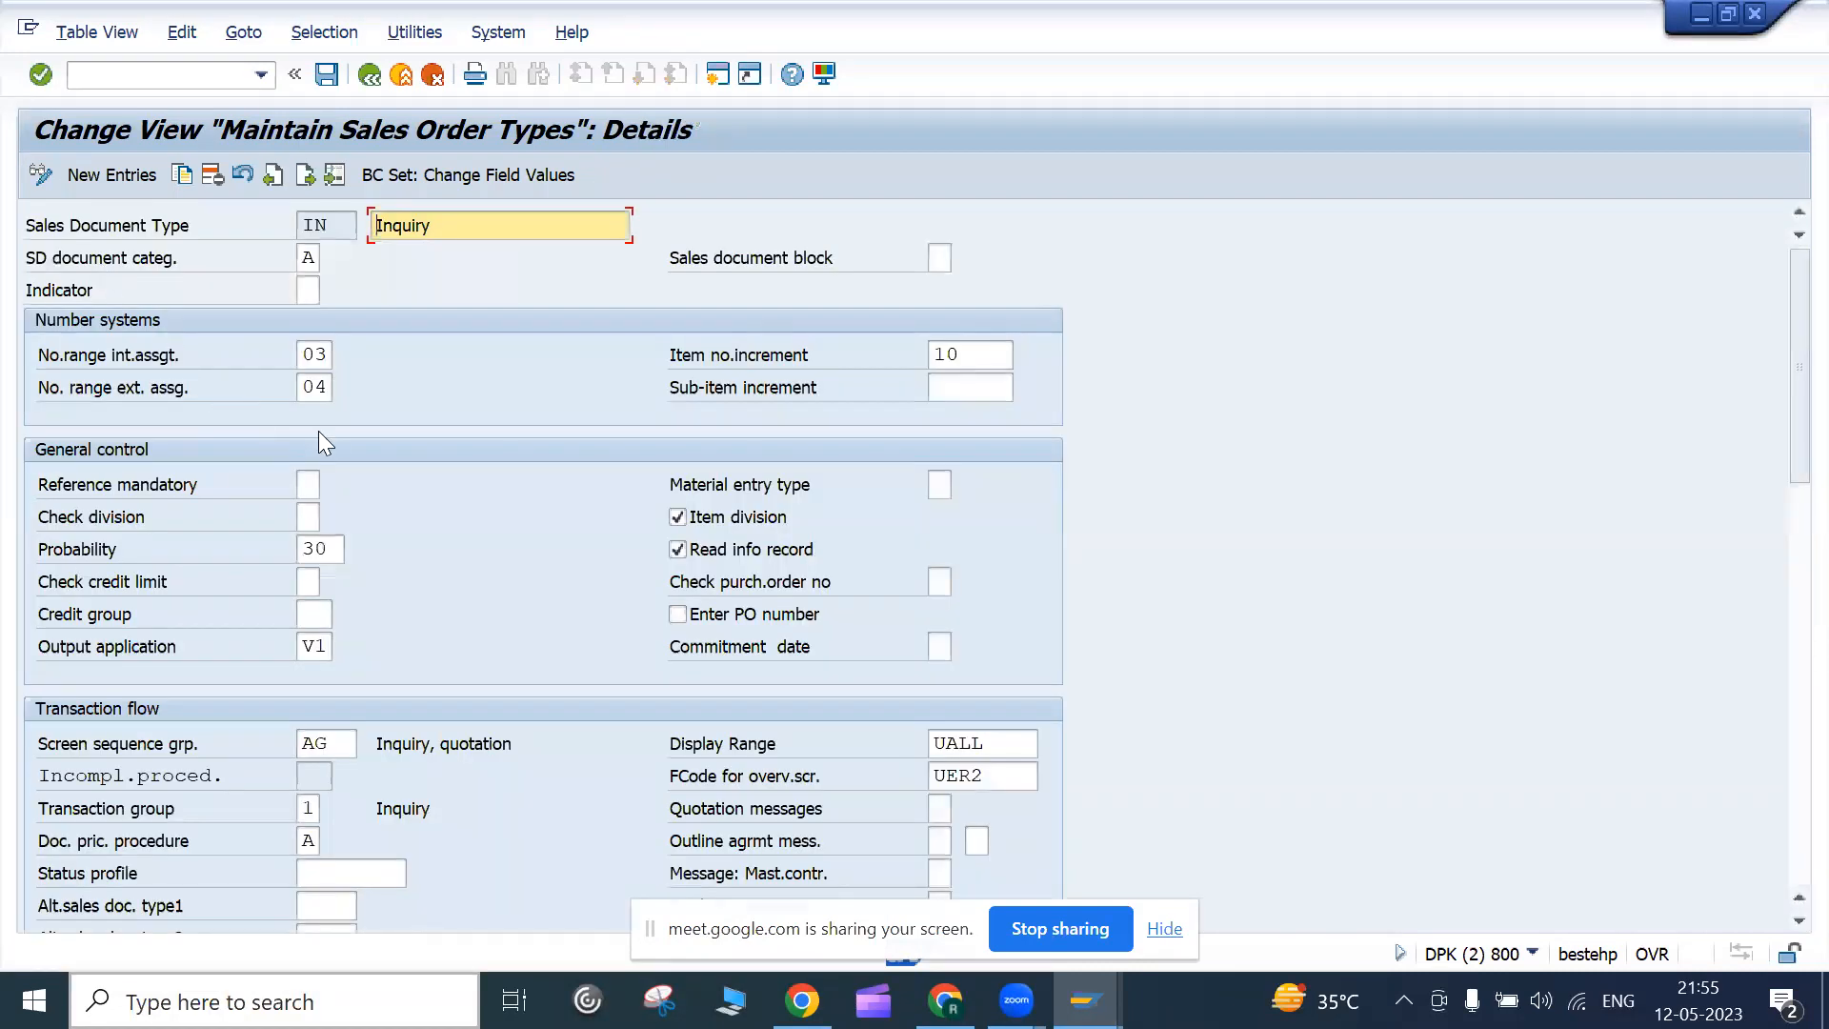
left_click_drag(1784, 315, 1783, 406)
left_click(970, 246)
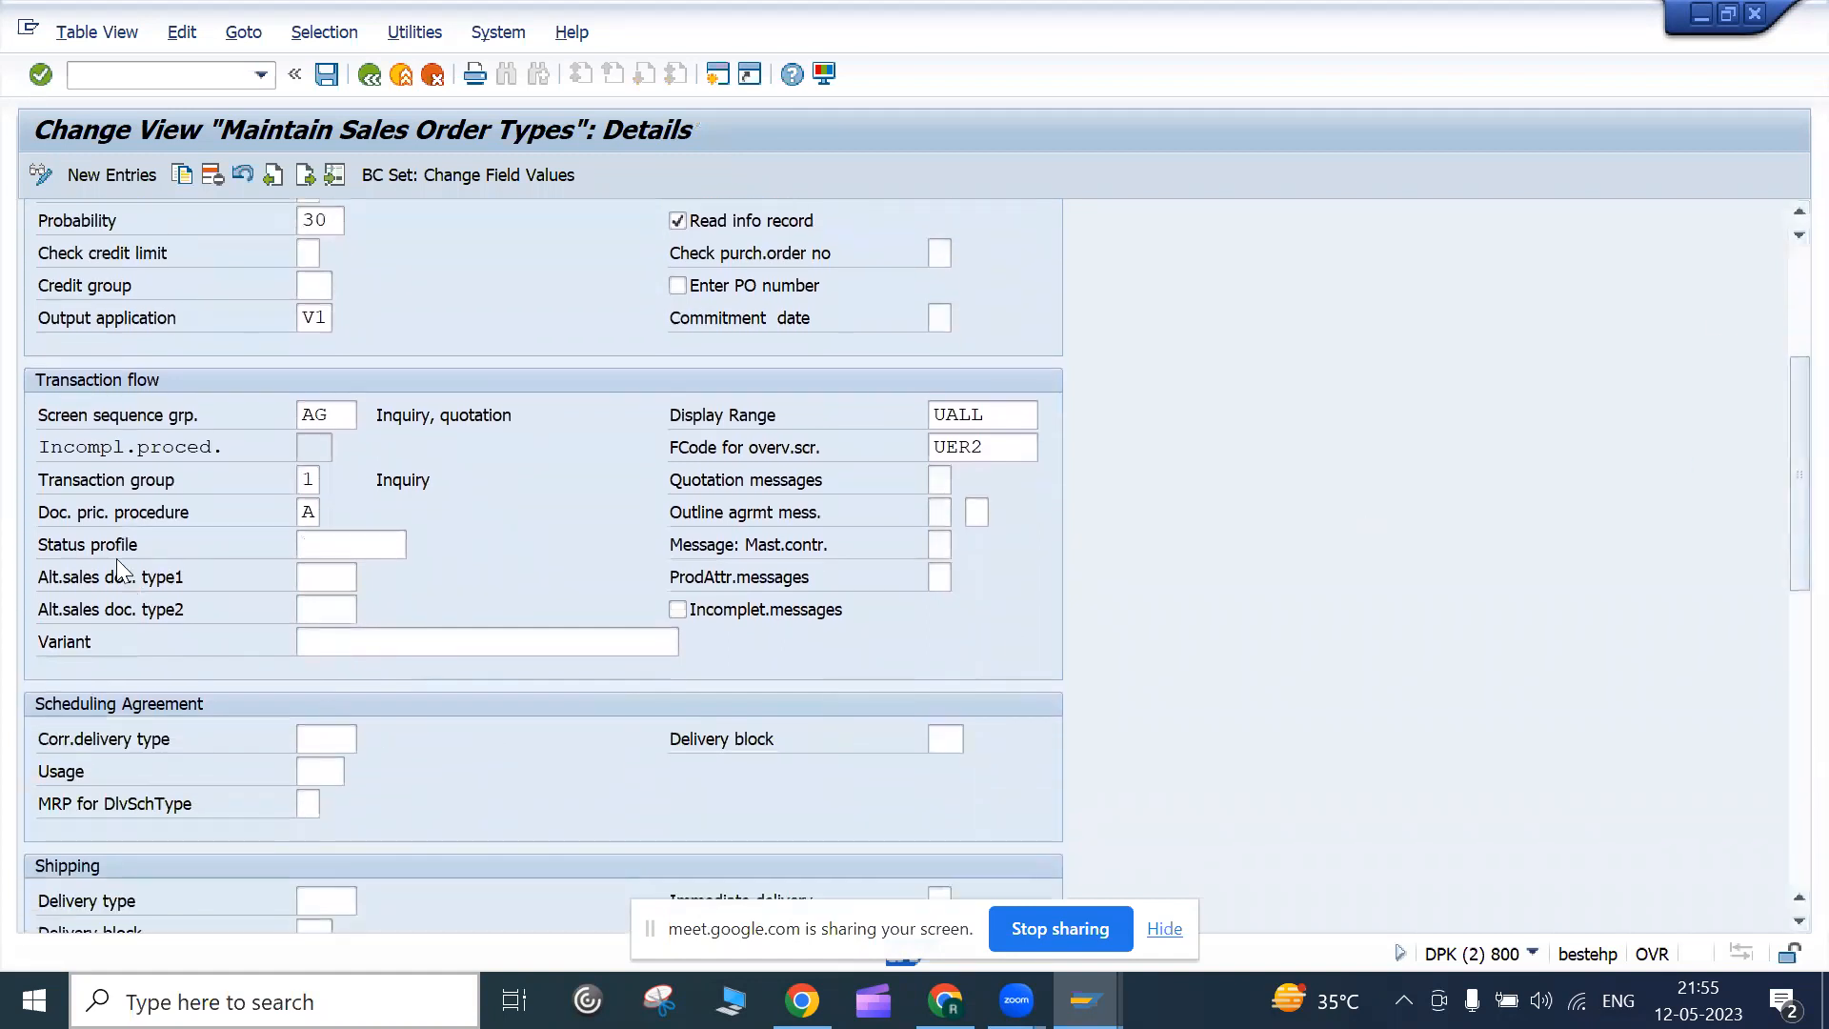
left_click(308, 512)
left_click_drag(1783, 479, 1763, 265)
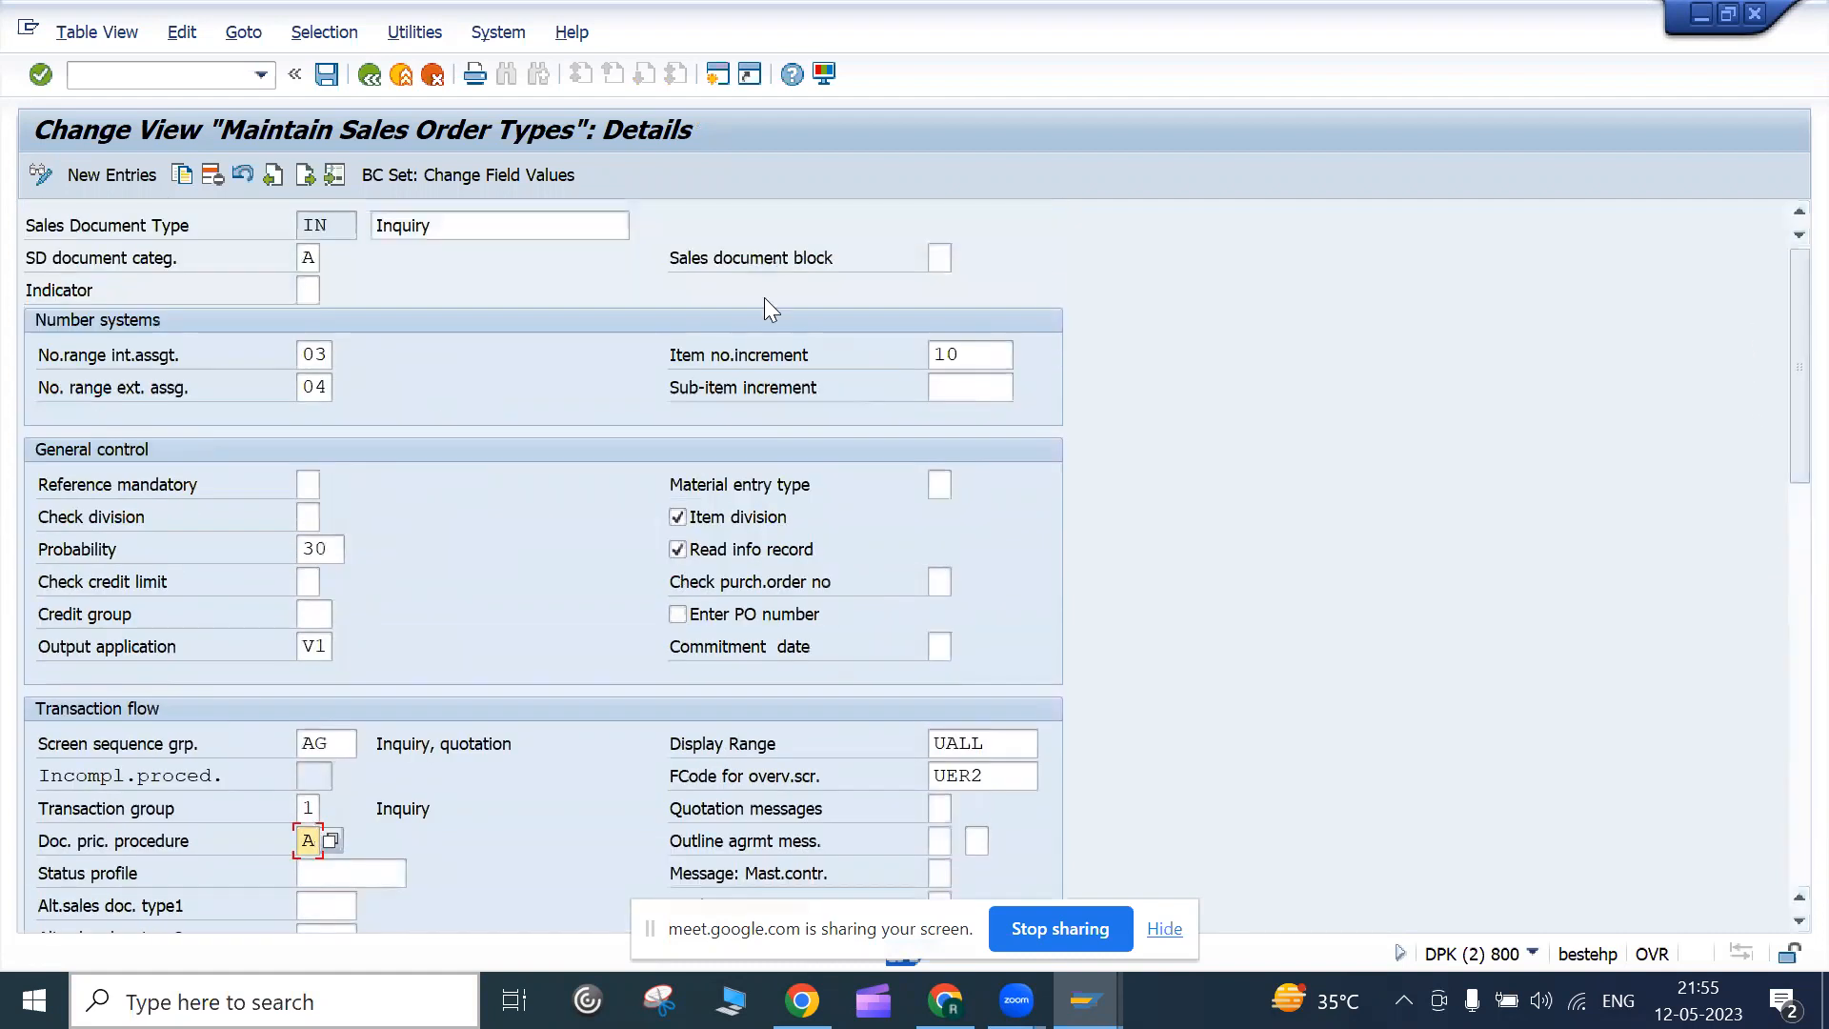
scroll(431, 444, "down", 12)
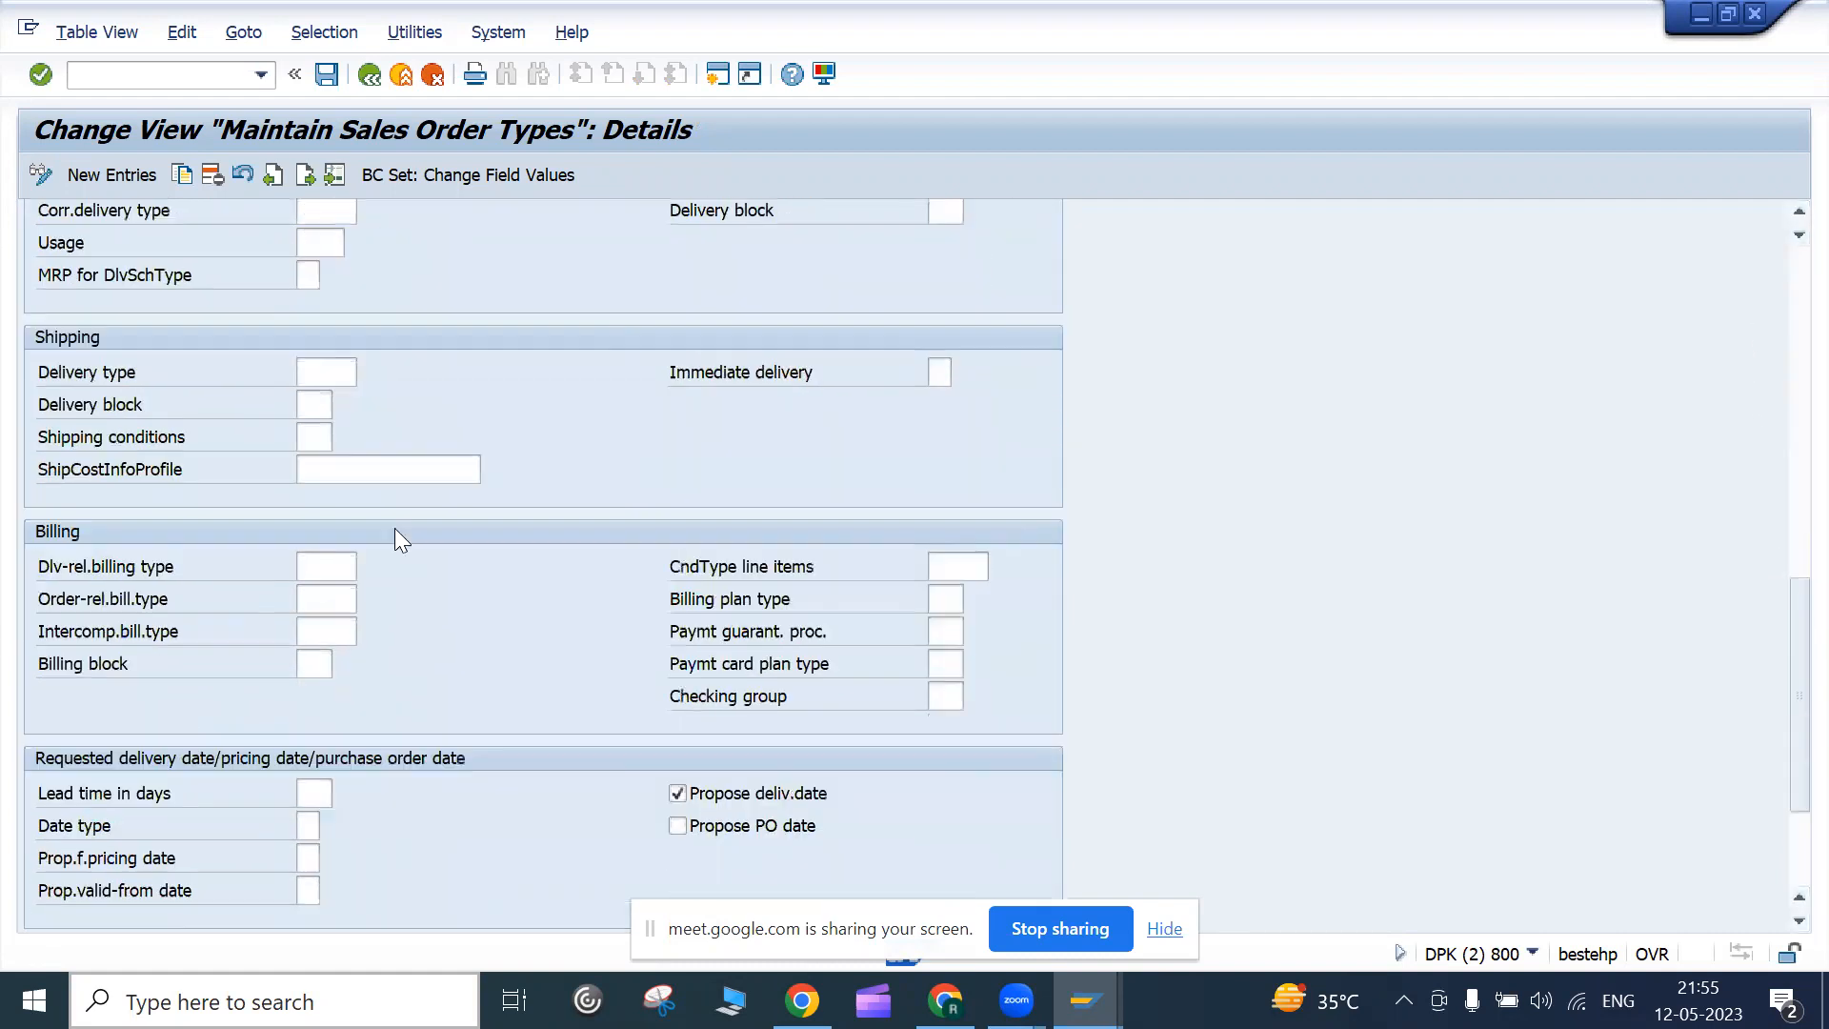
scroll(369, 601, "up", 7)
scroll(367, 617, "up", 5)
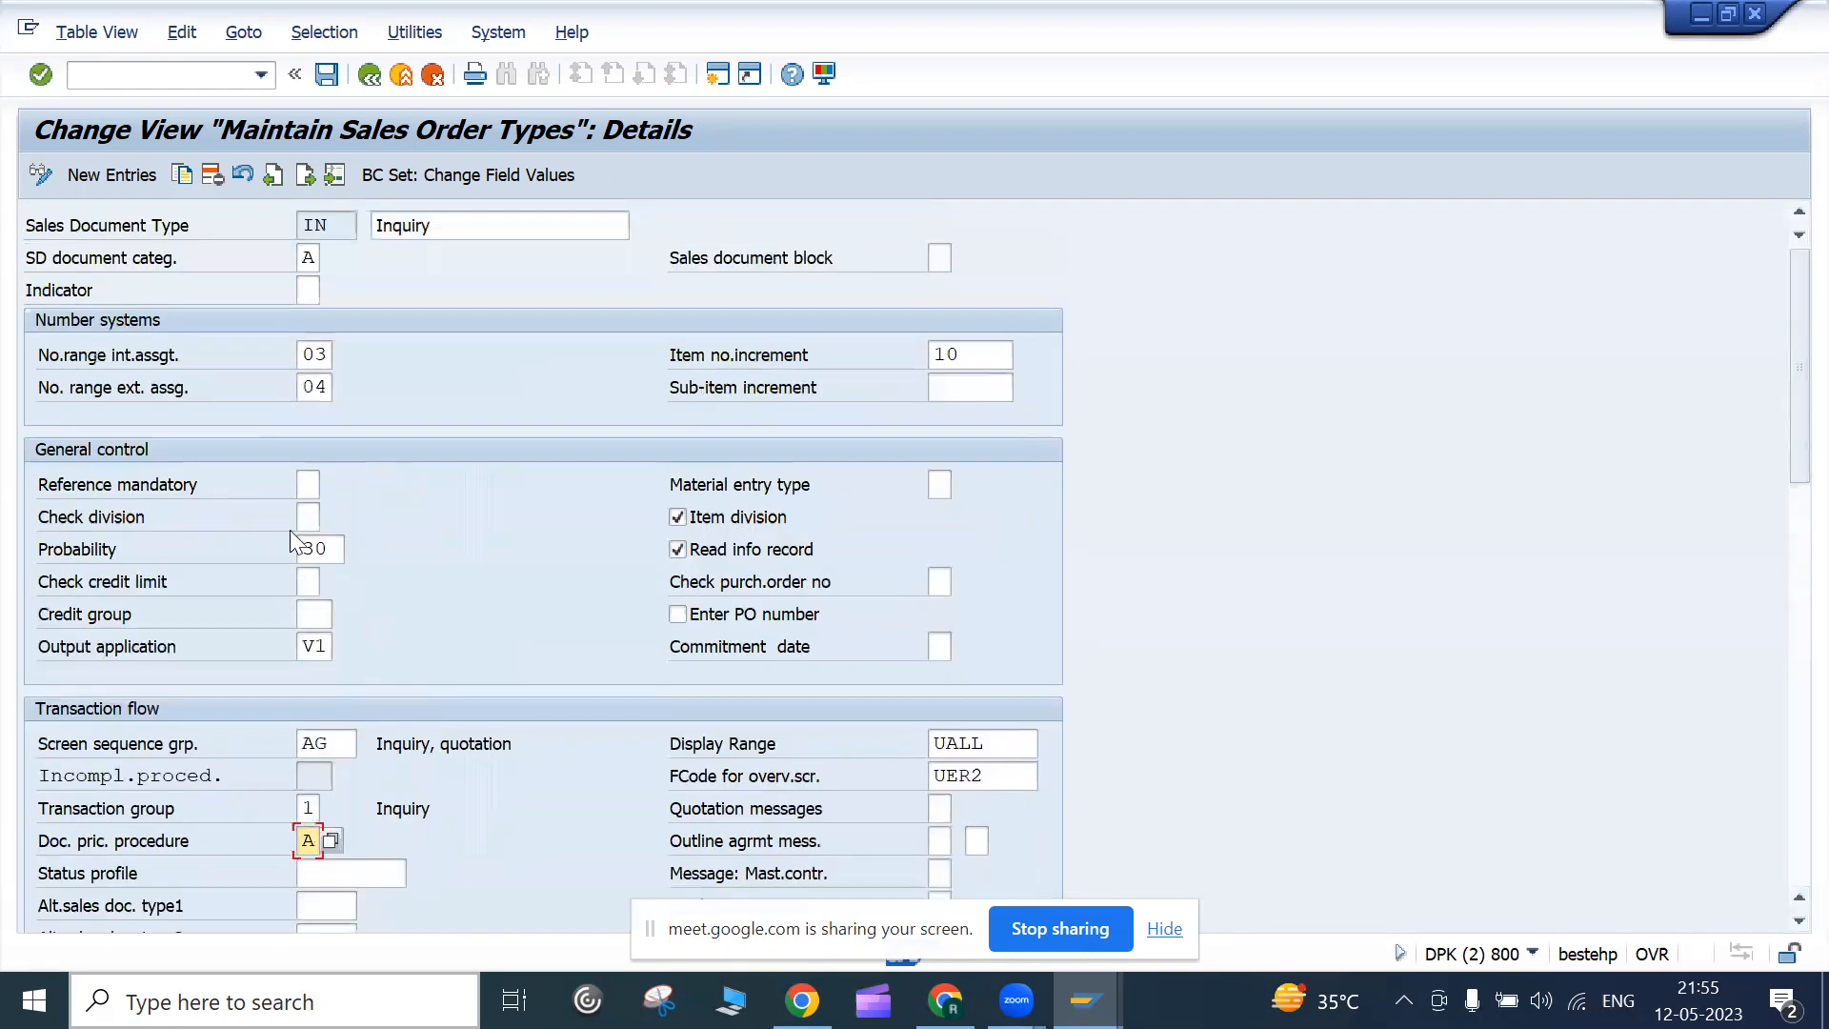
left_click(370, 77)
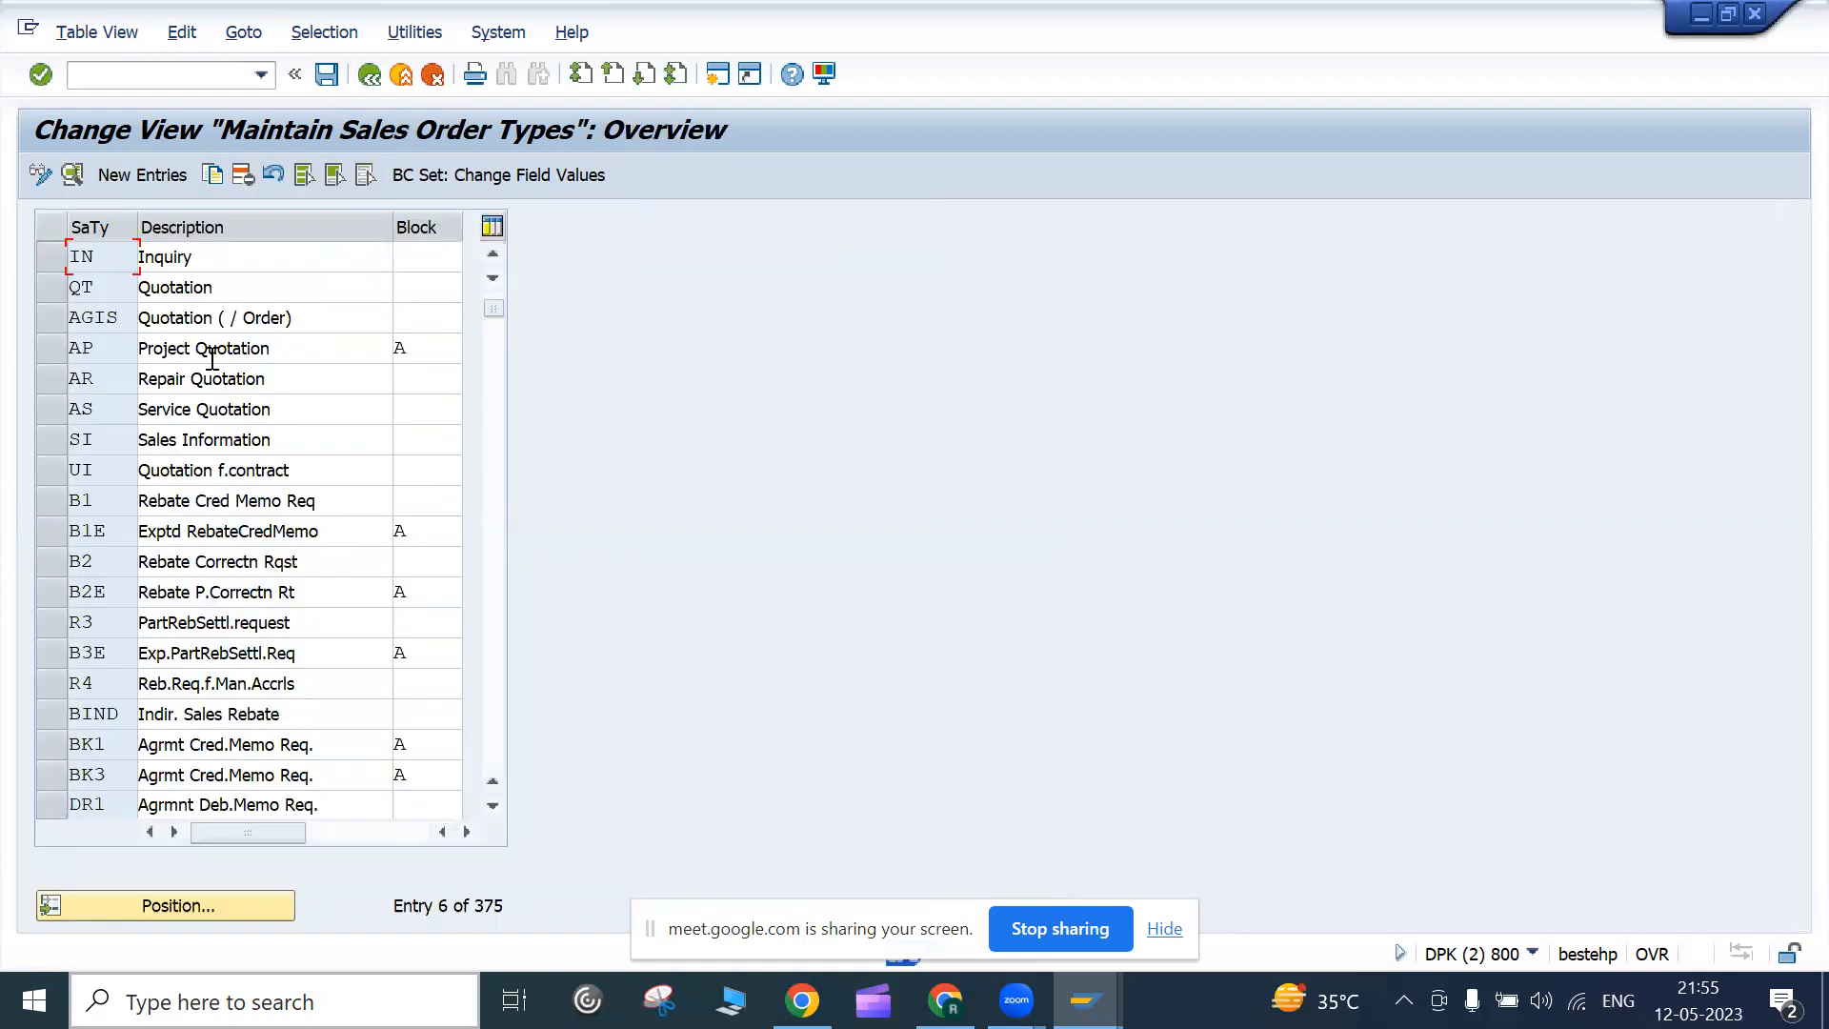
Open Quotation QT's details, view its SD document categories, then return to the overview
double_click(188, 287)
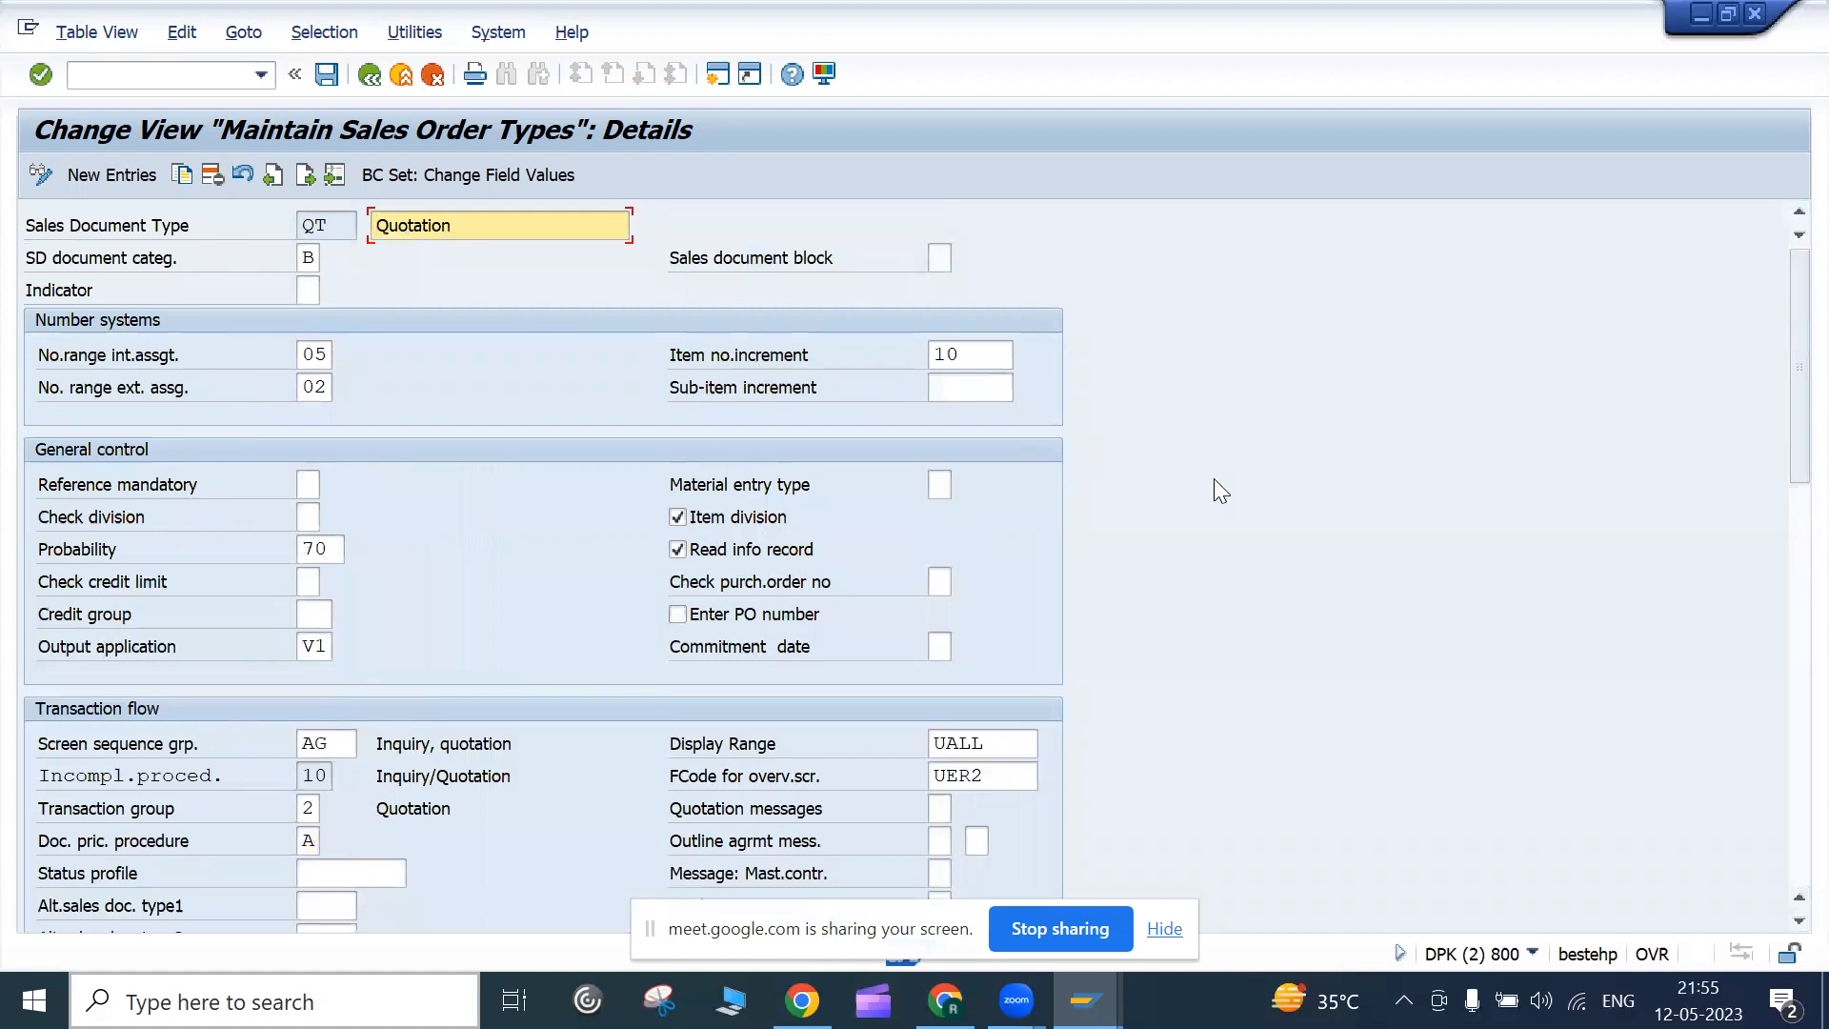
left_click(313, 259)
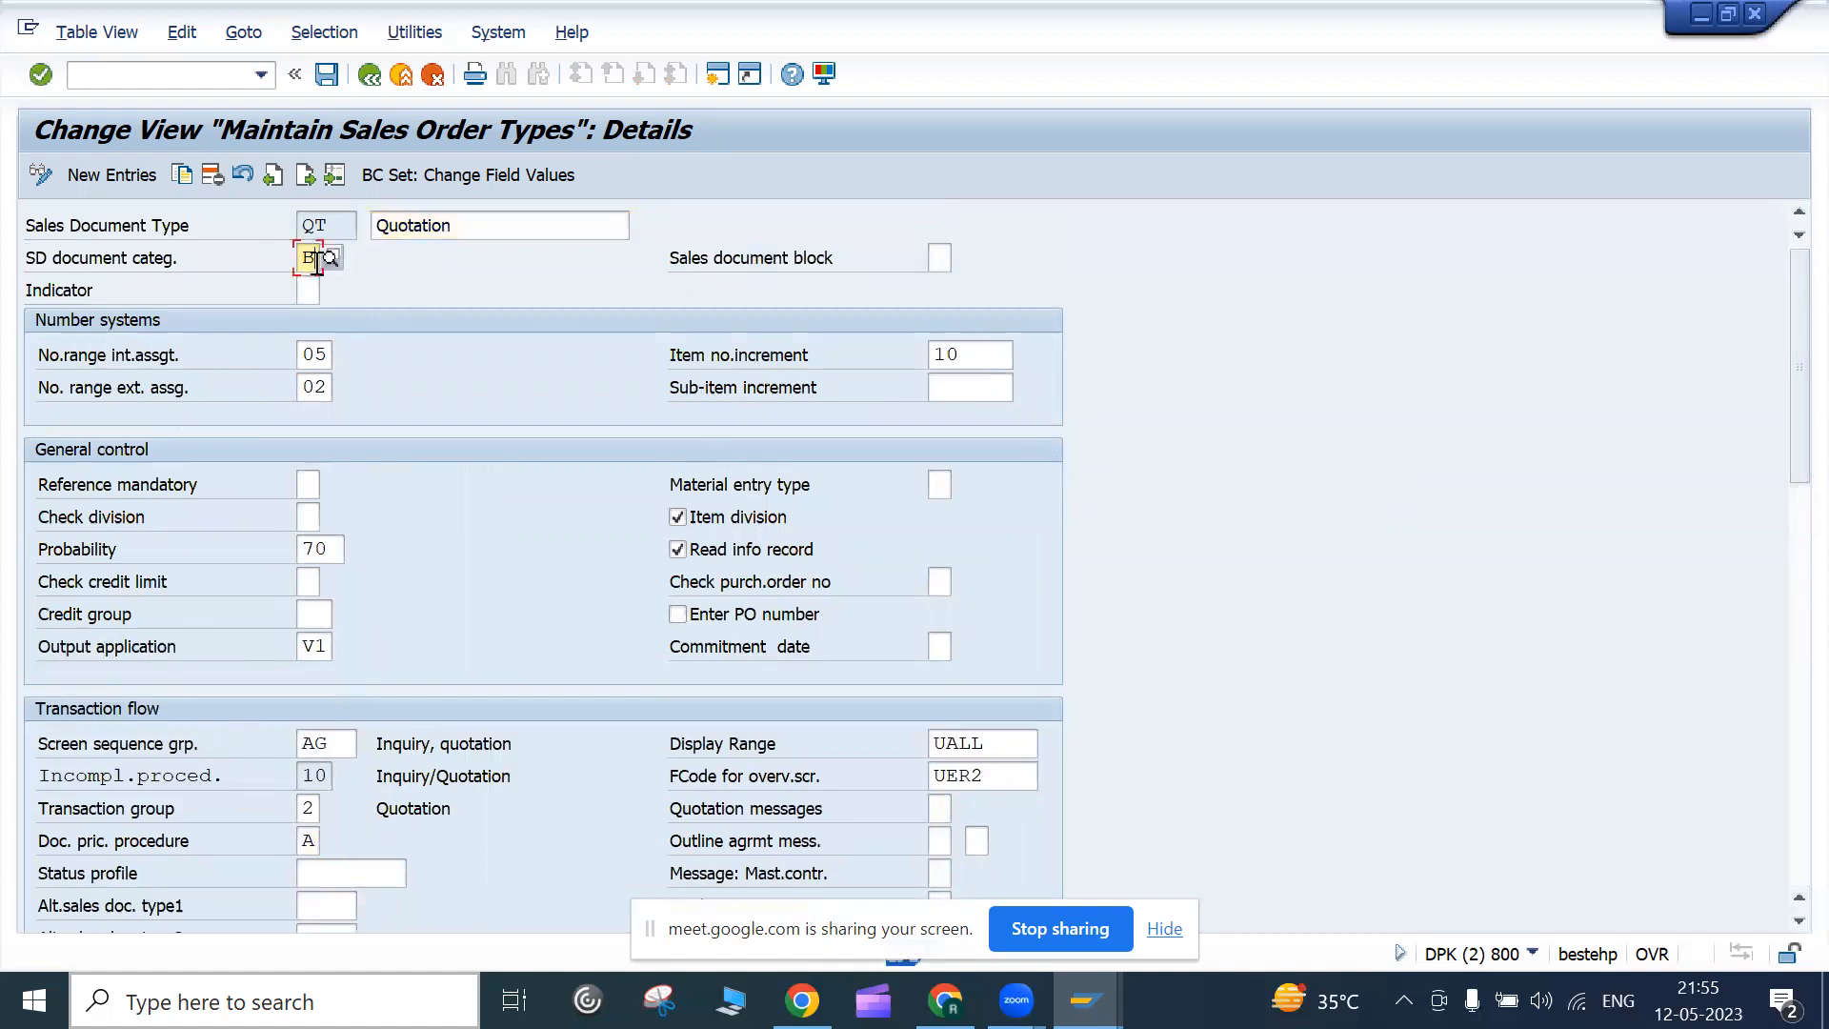
left_click(324, 257)
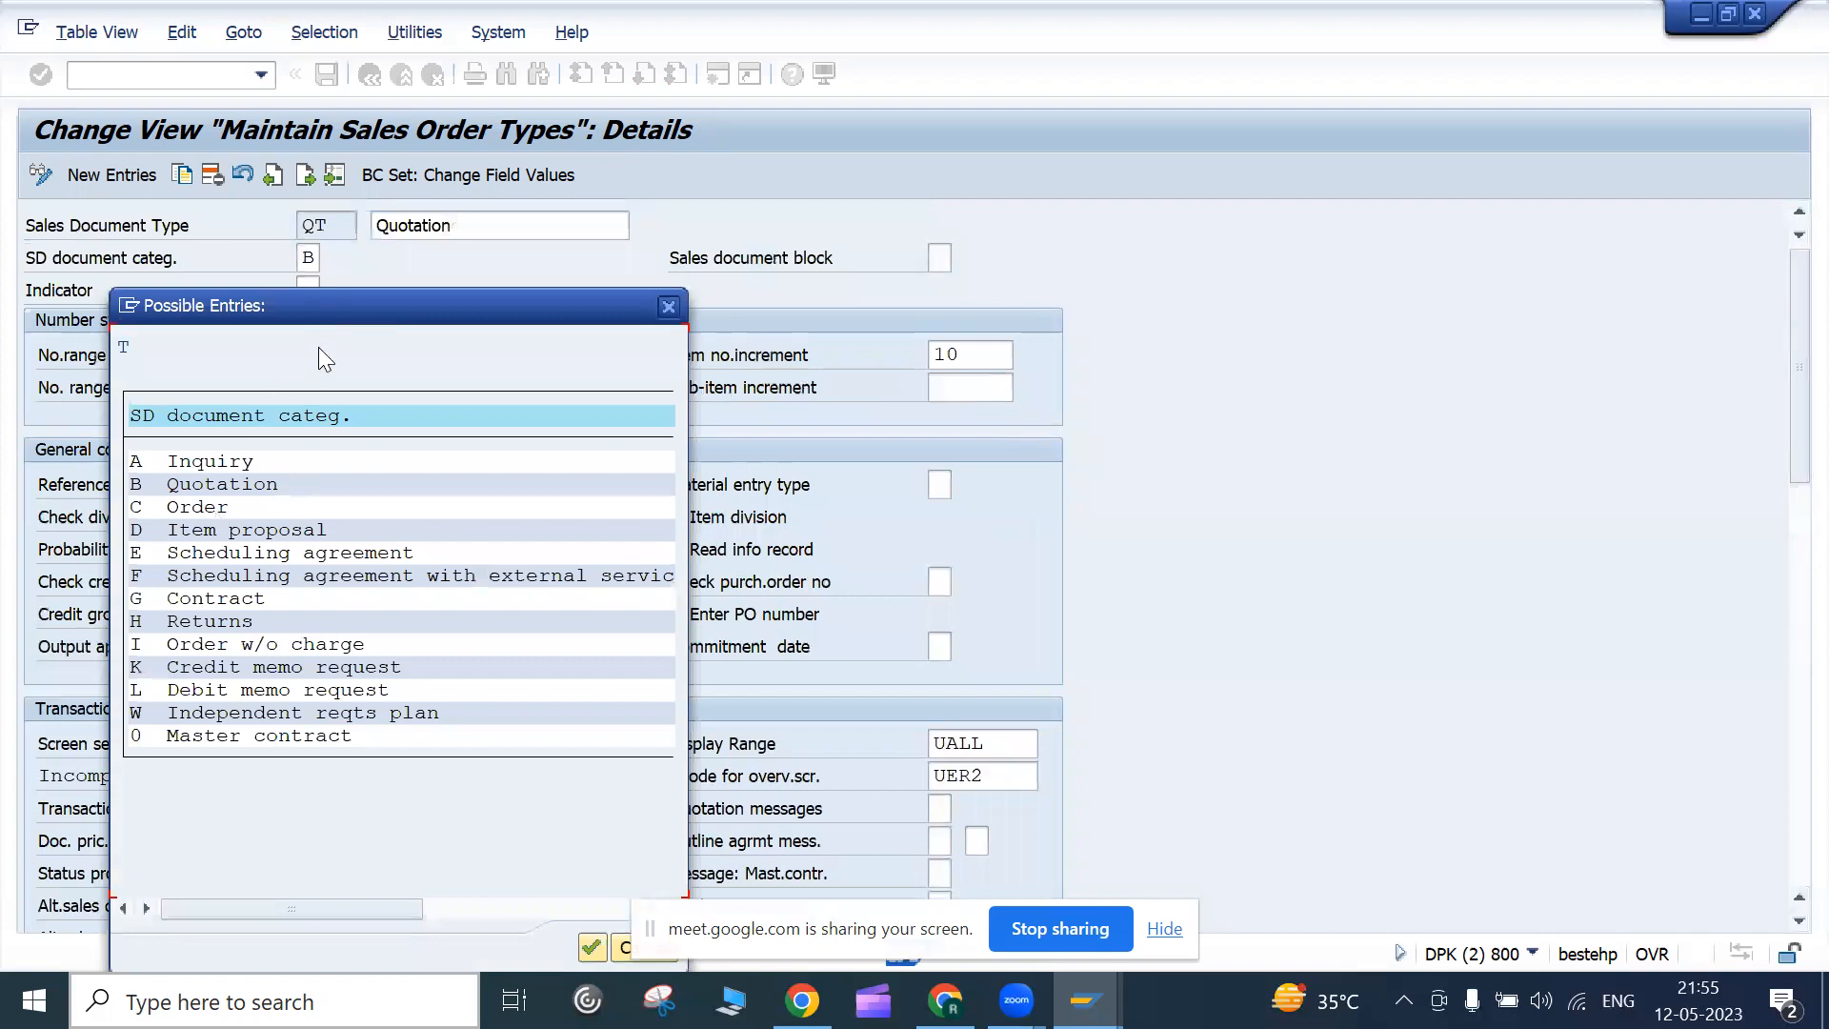
left_click_drag(347, 305, 731, 237)
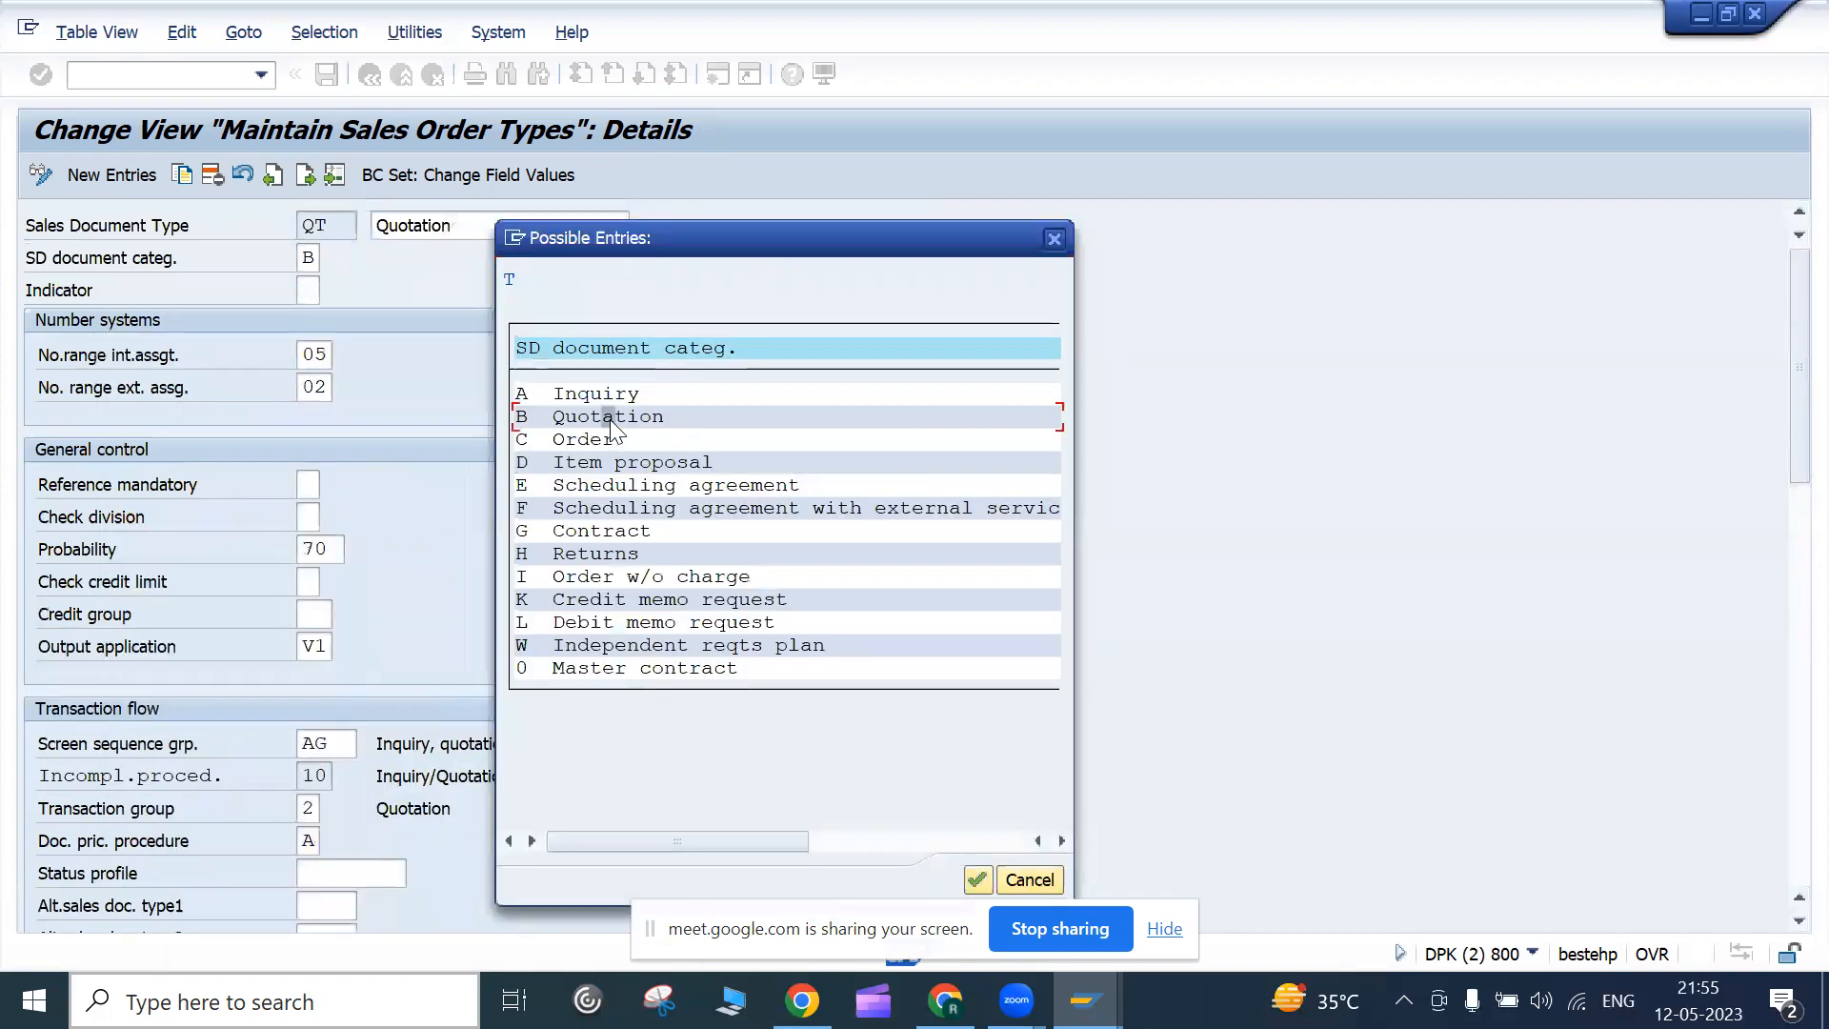
left_click(1056, 241)
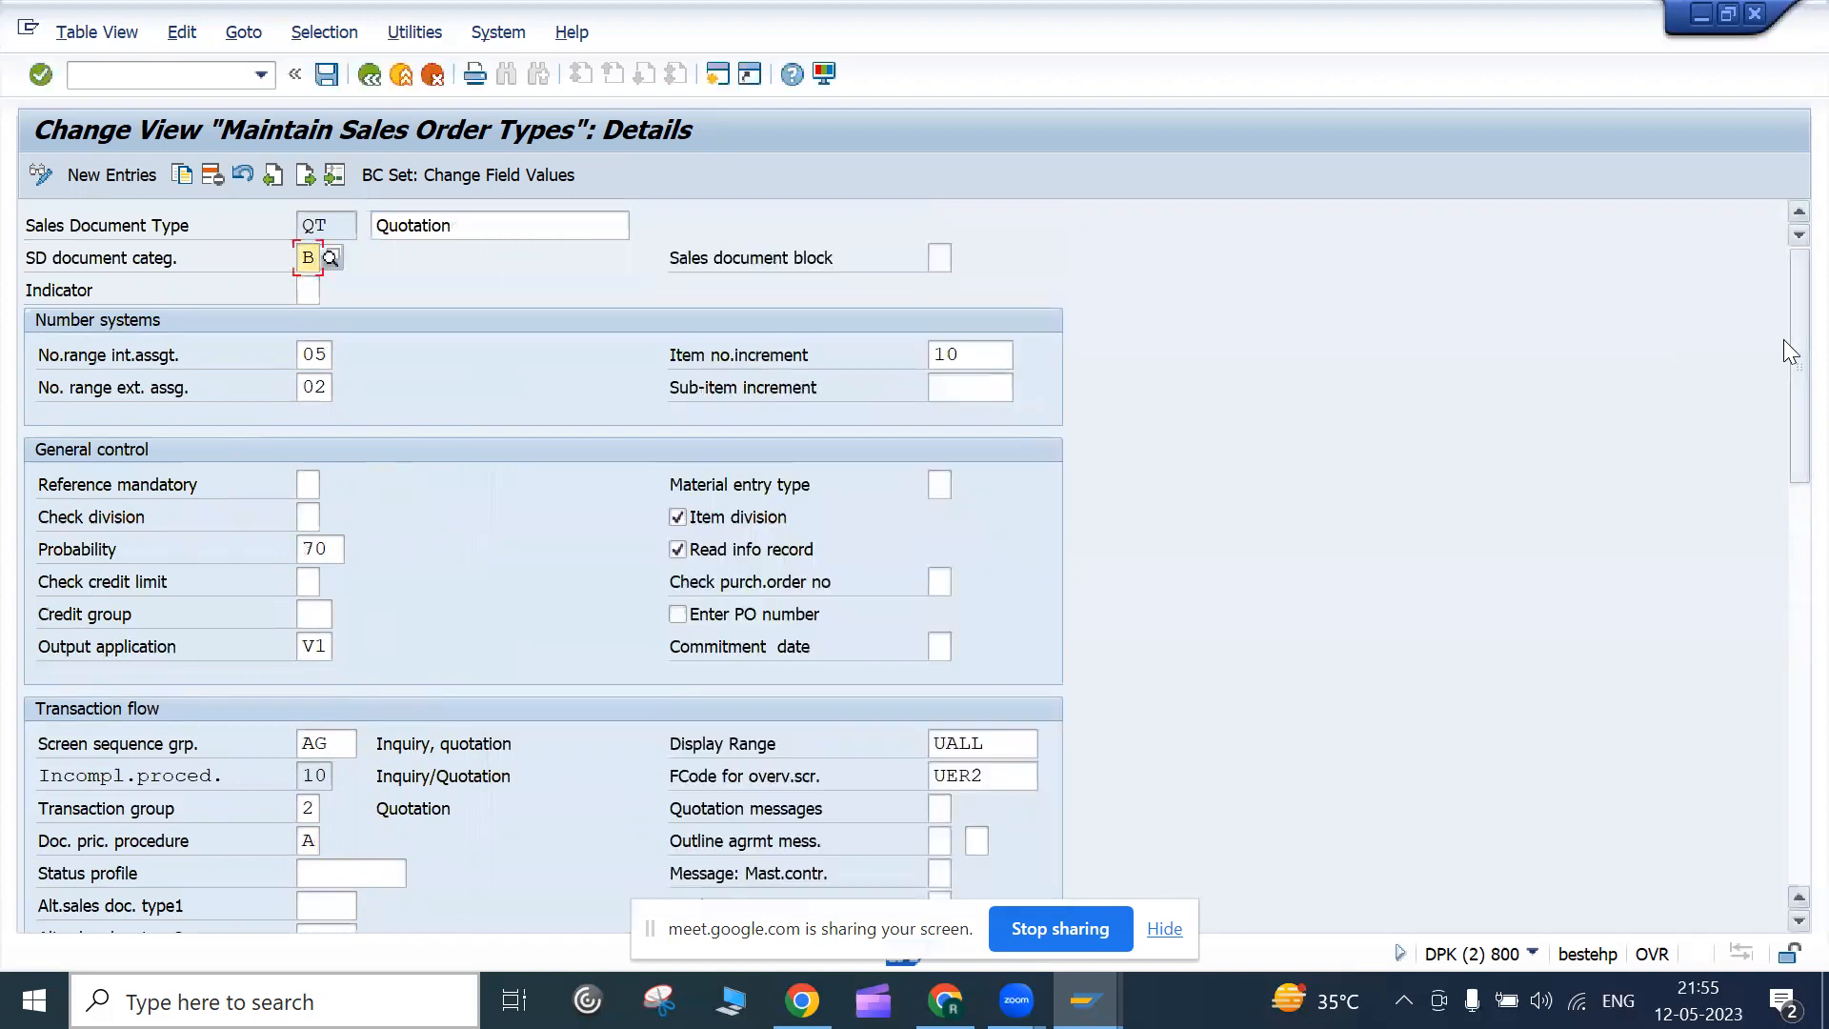
mouse_move(1784, 349)
left_mouse_down()
mouse_move(1783, 670)
mouse_move(1783, 334)
left_mouse_up()
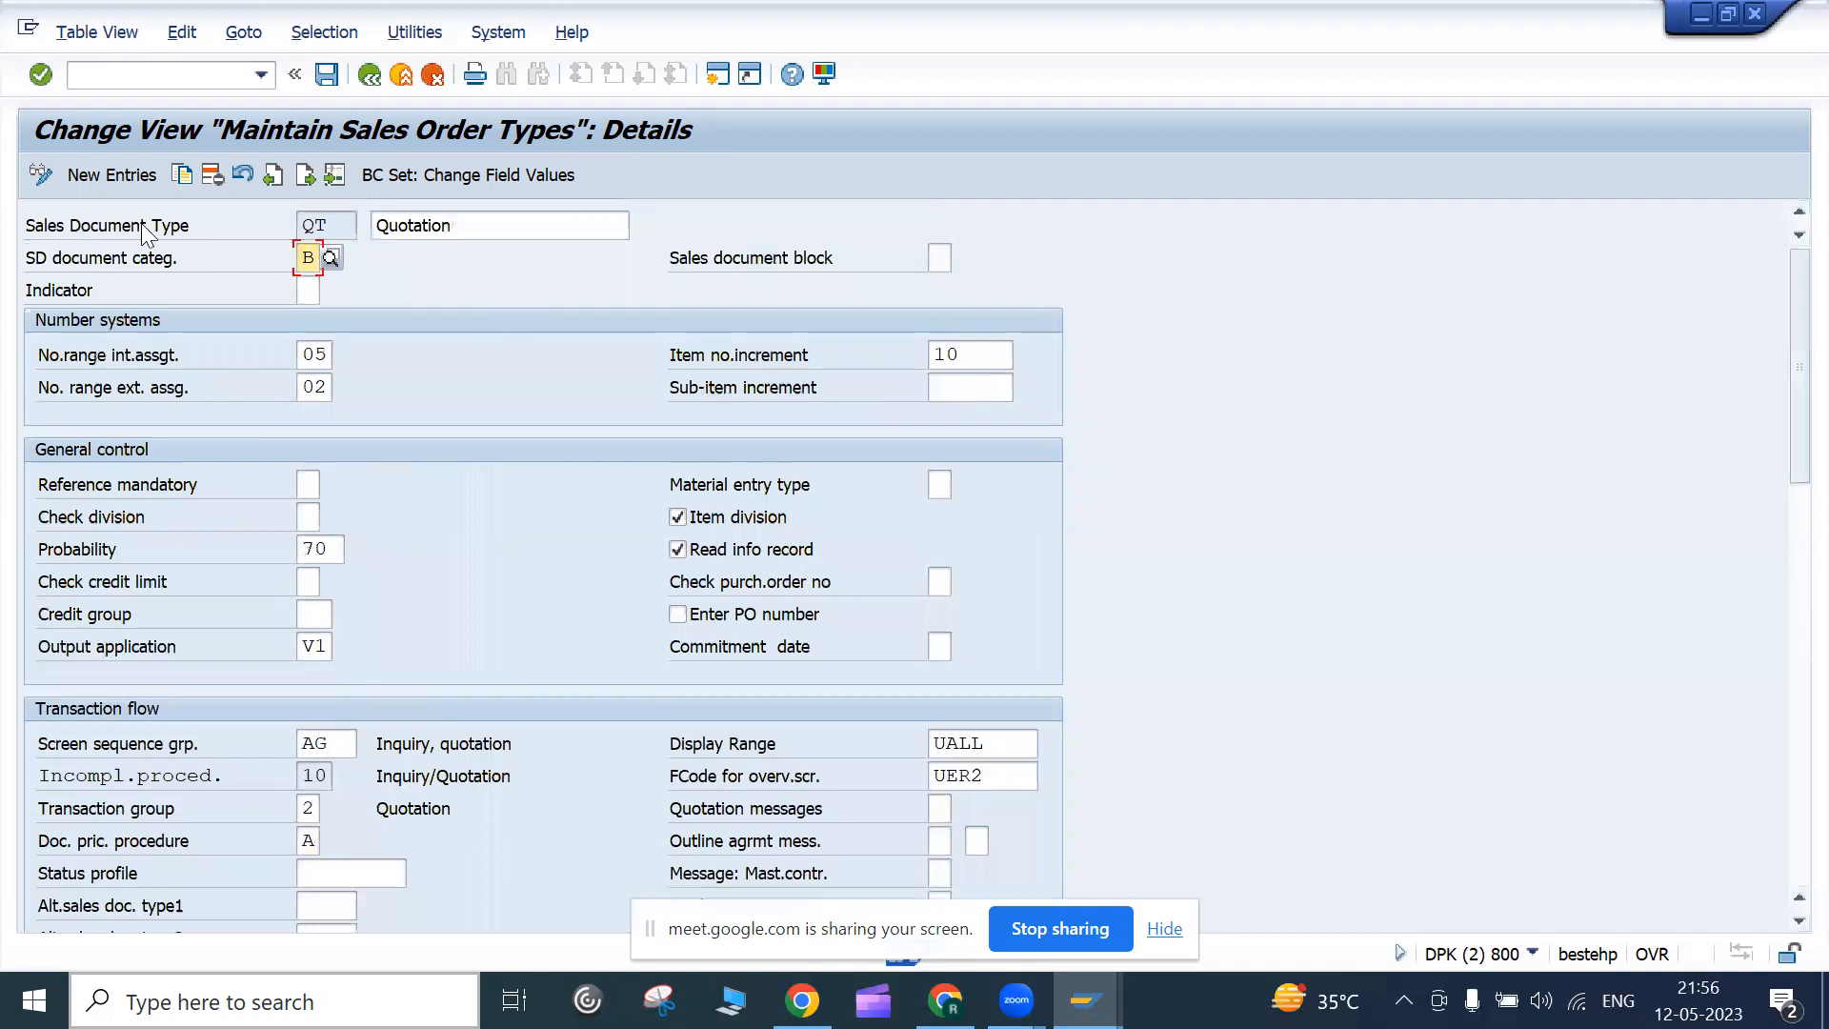
left_click(367, 75)
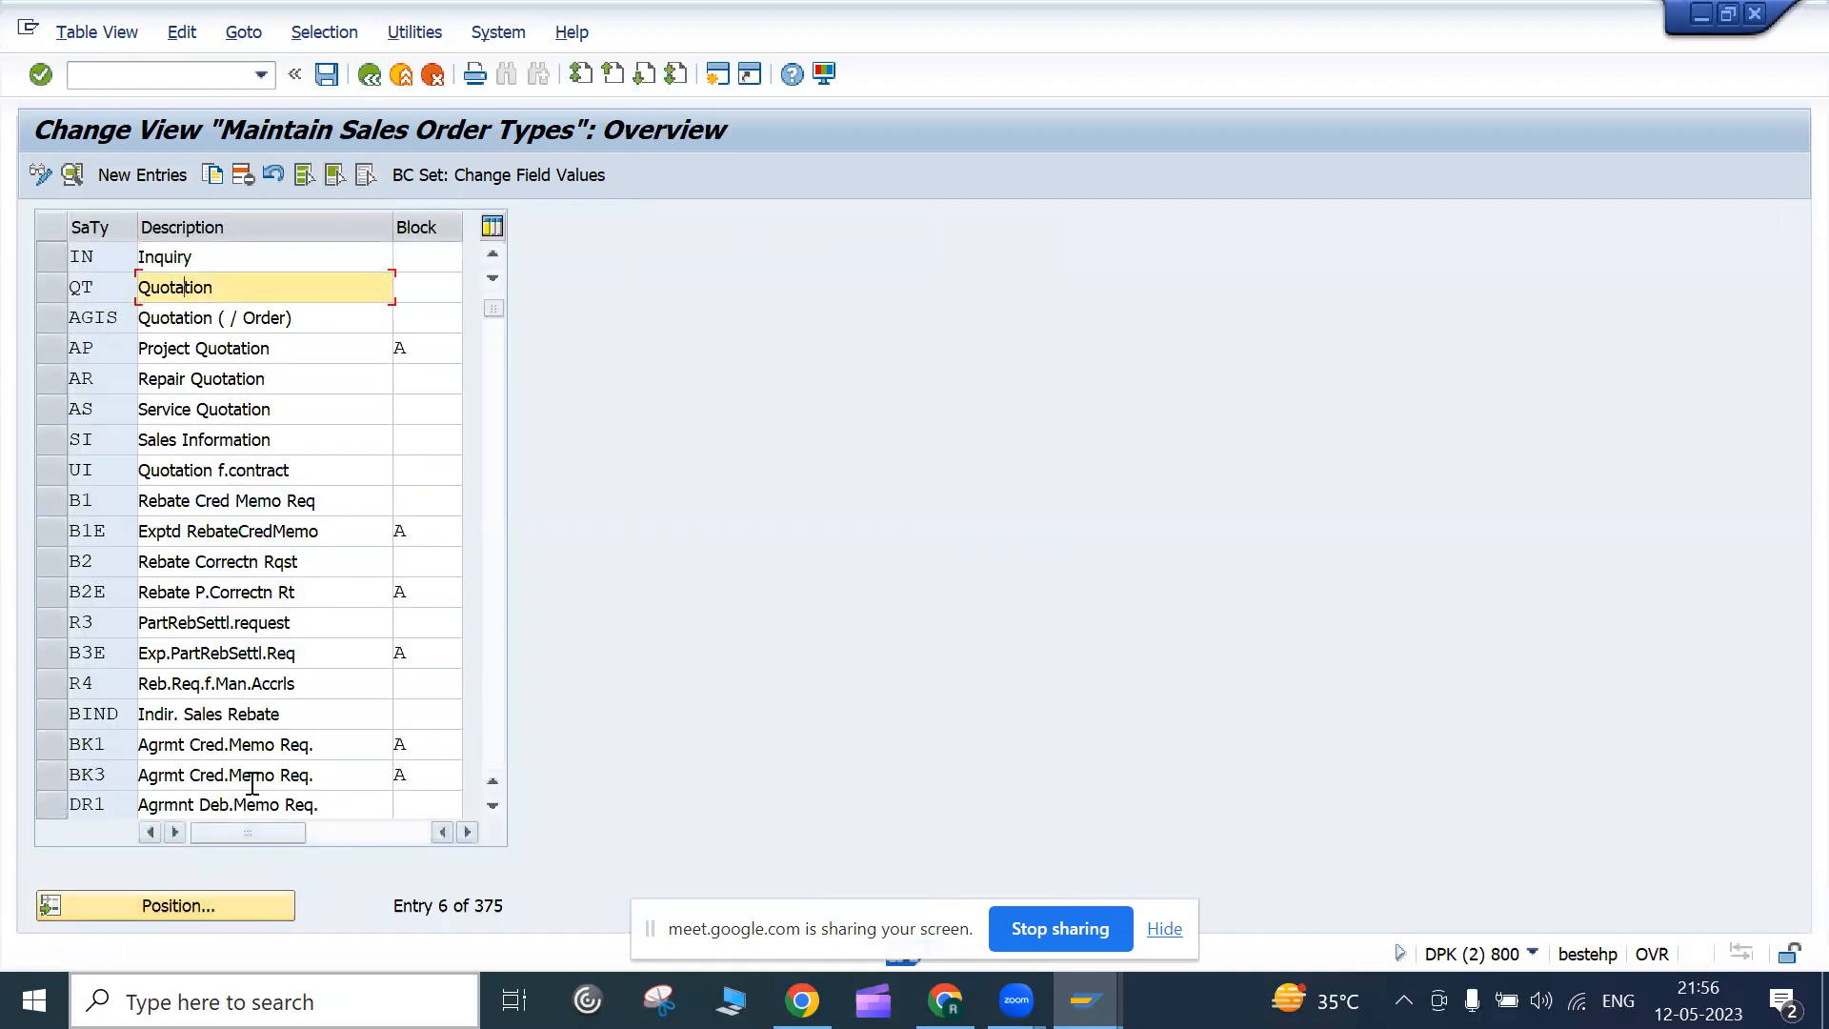
Go back to the IMG and open the SD document number range intervals in change mode
left_click(369, 76)
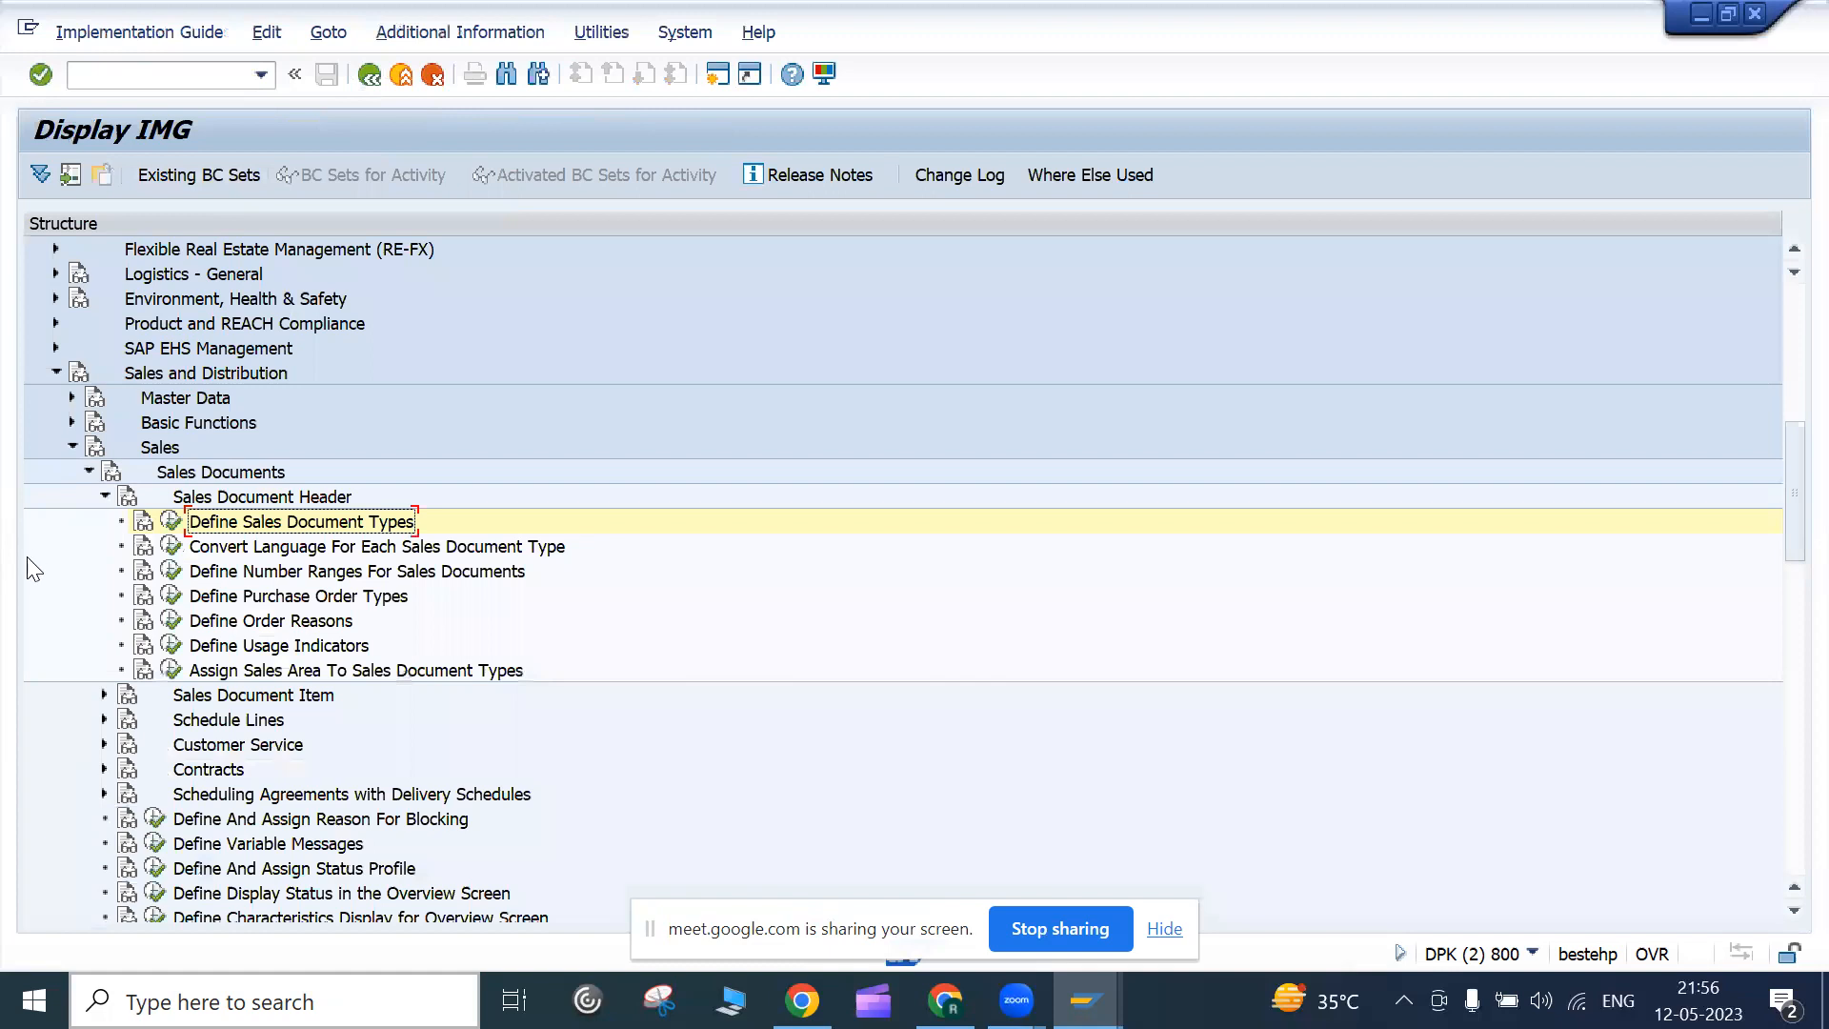
left_click(172, 574)
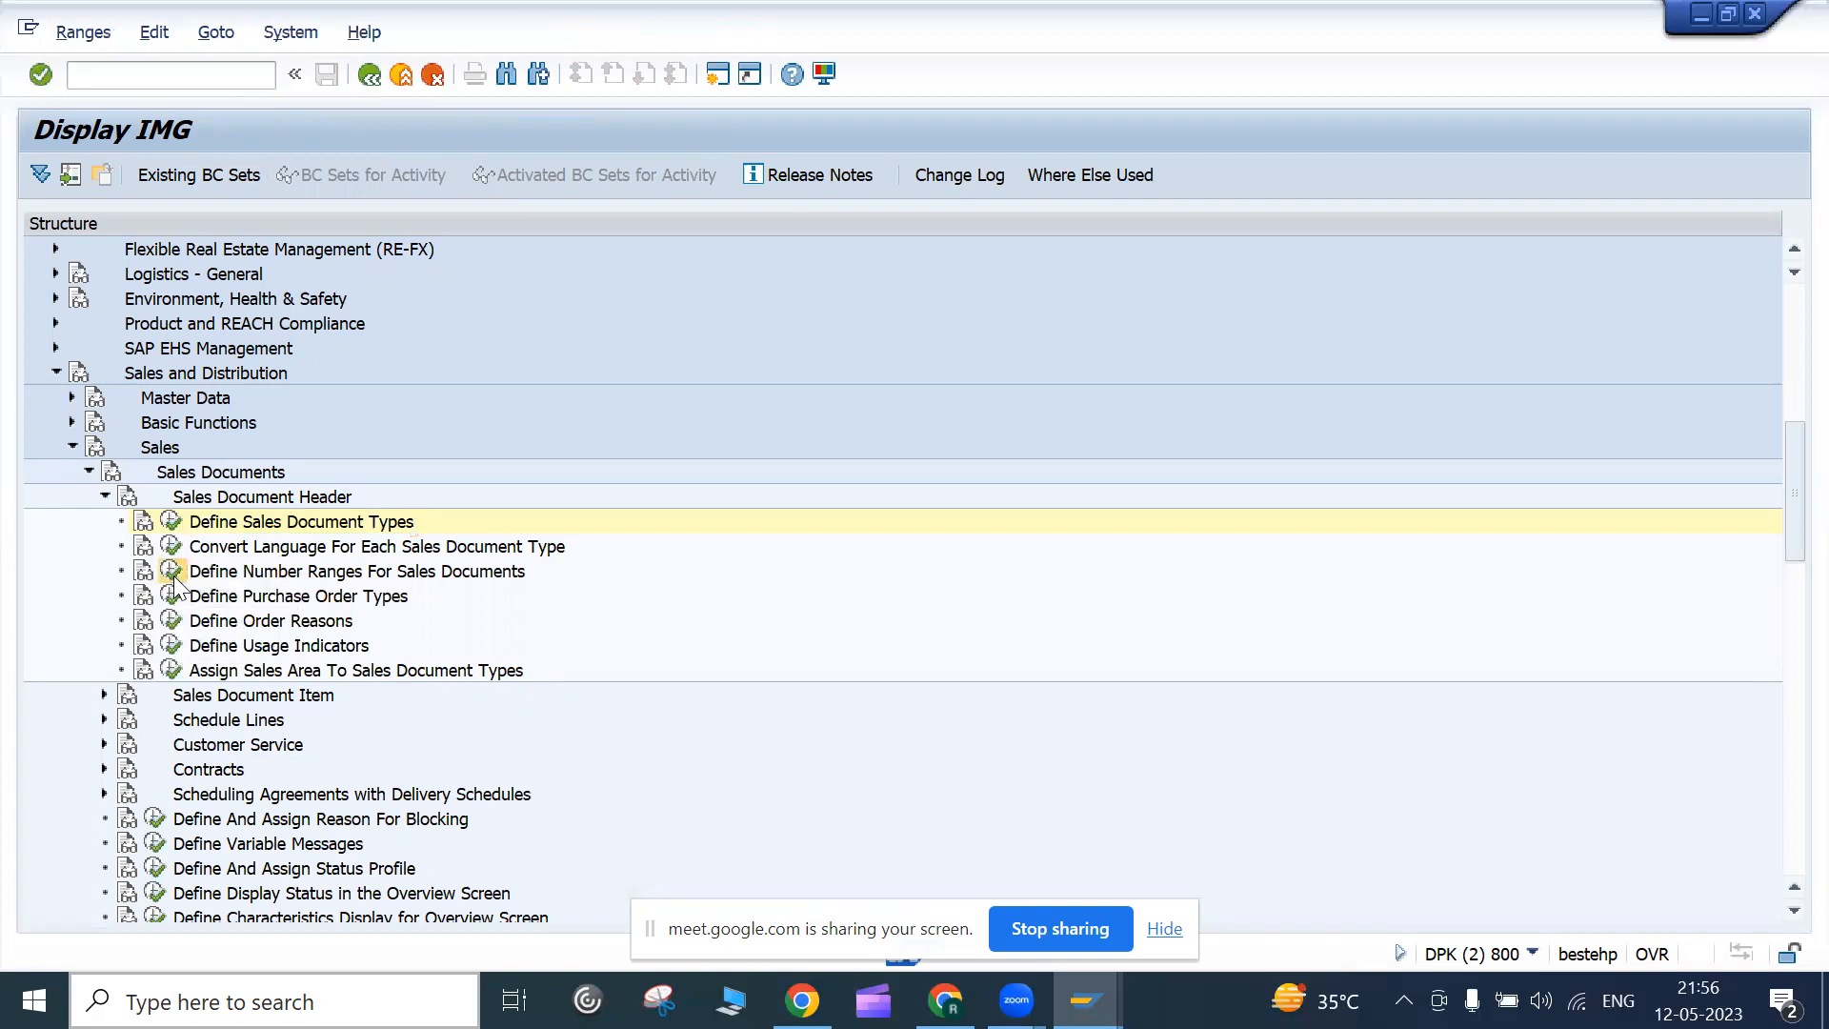
left_click(304, 292)
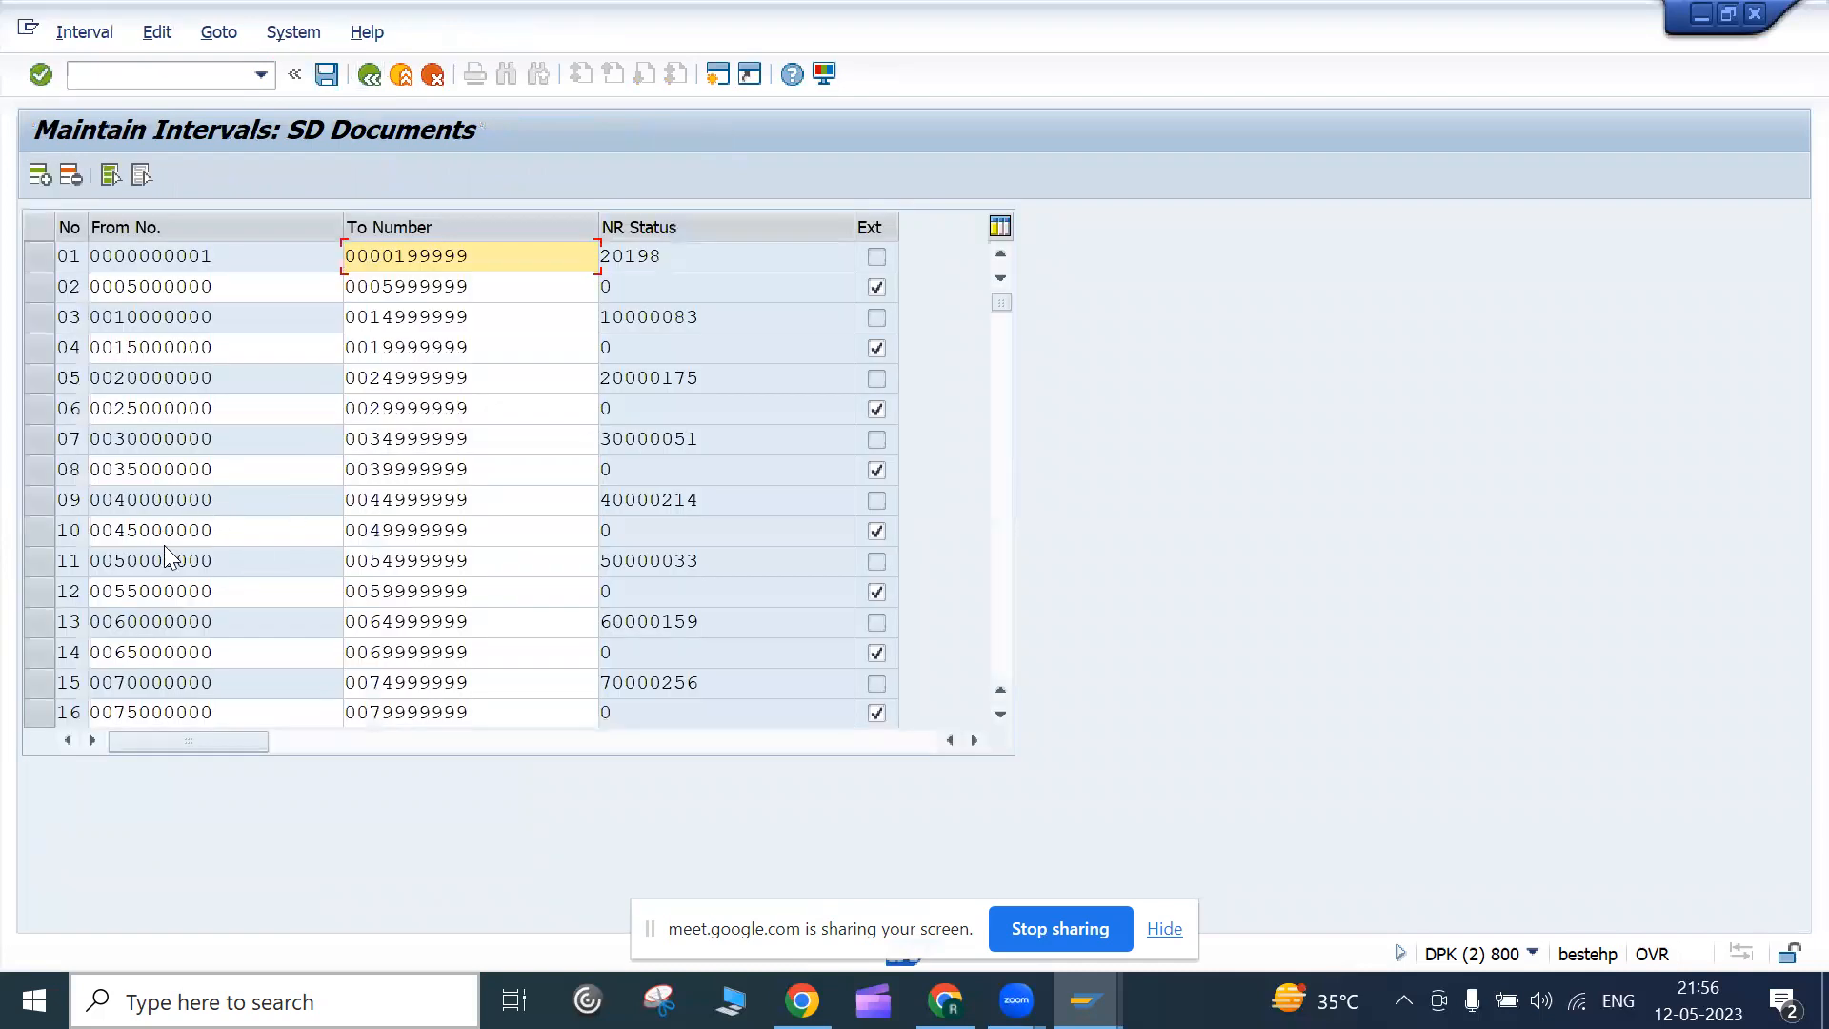
Check rows 01 and 02's From and To numbers, then insert a new blank interval row
left_click(225, 256)
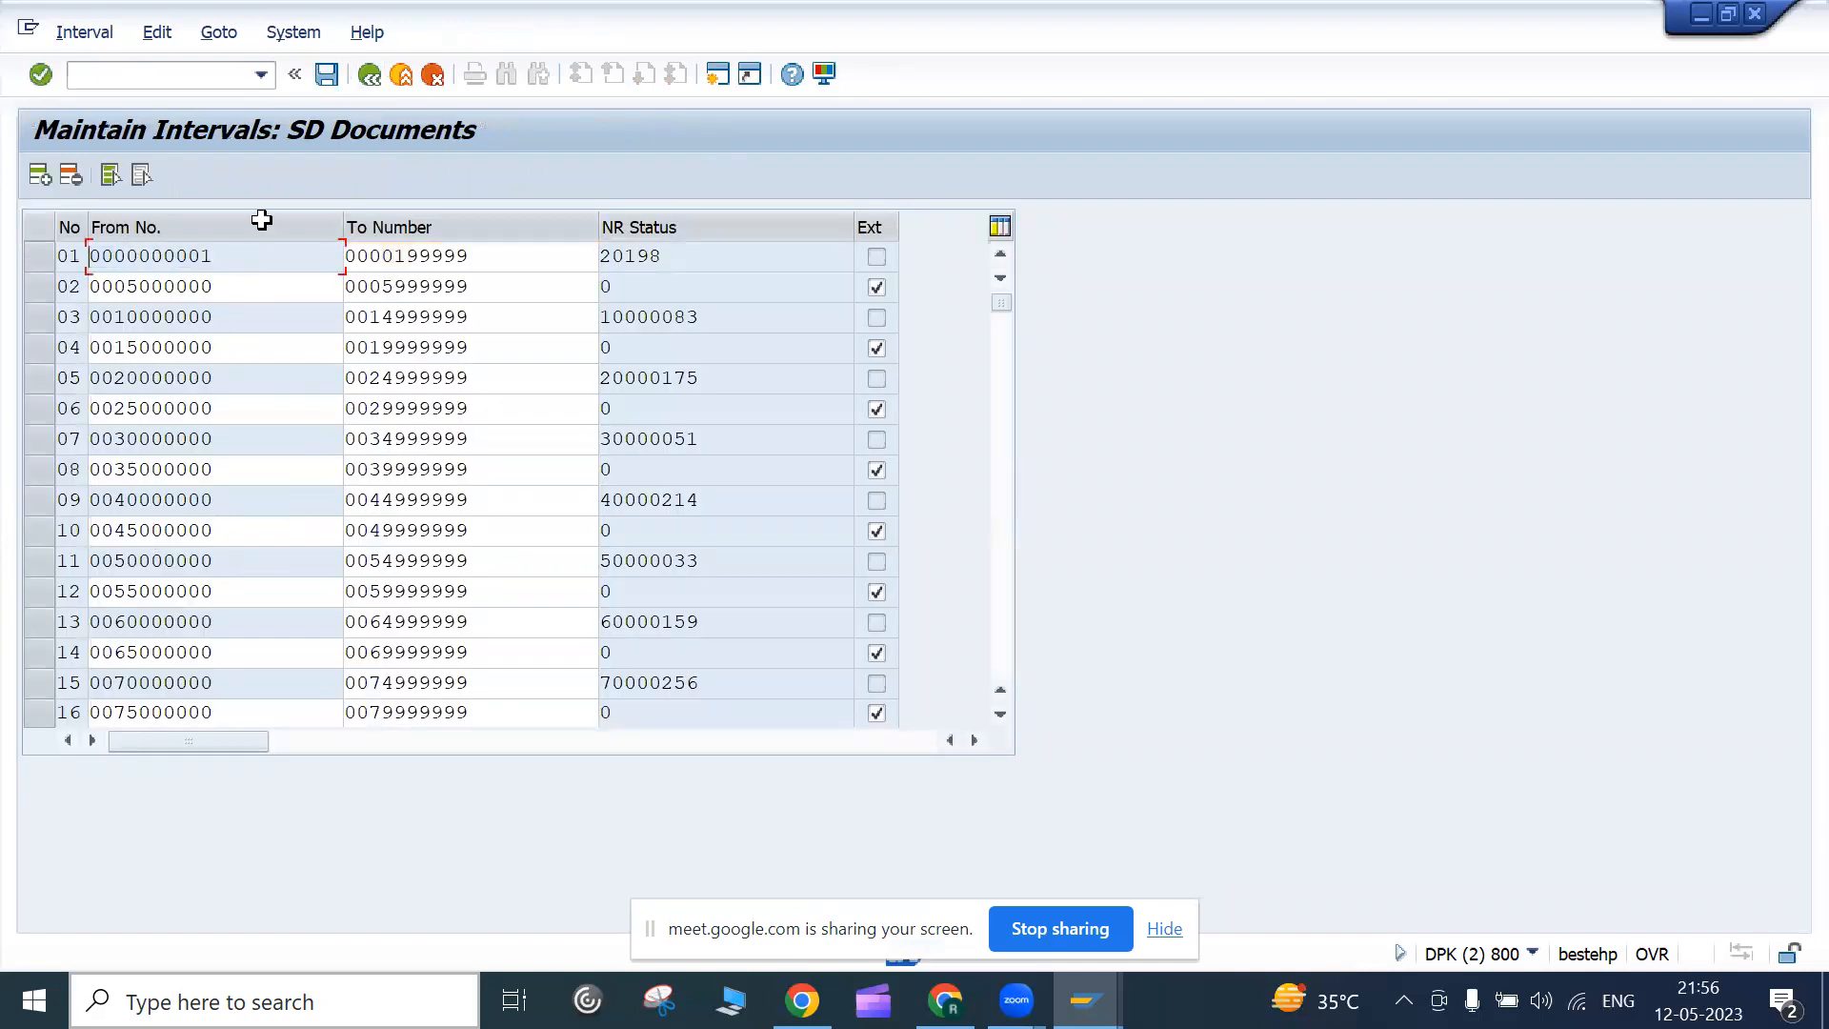
left_click(550, 258)
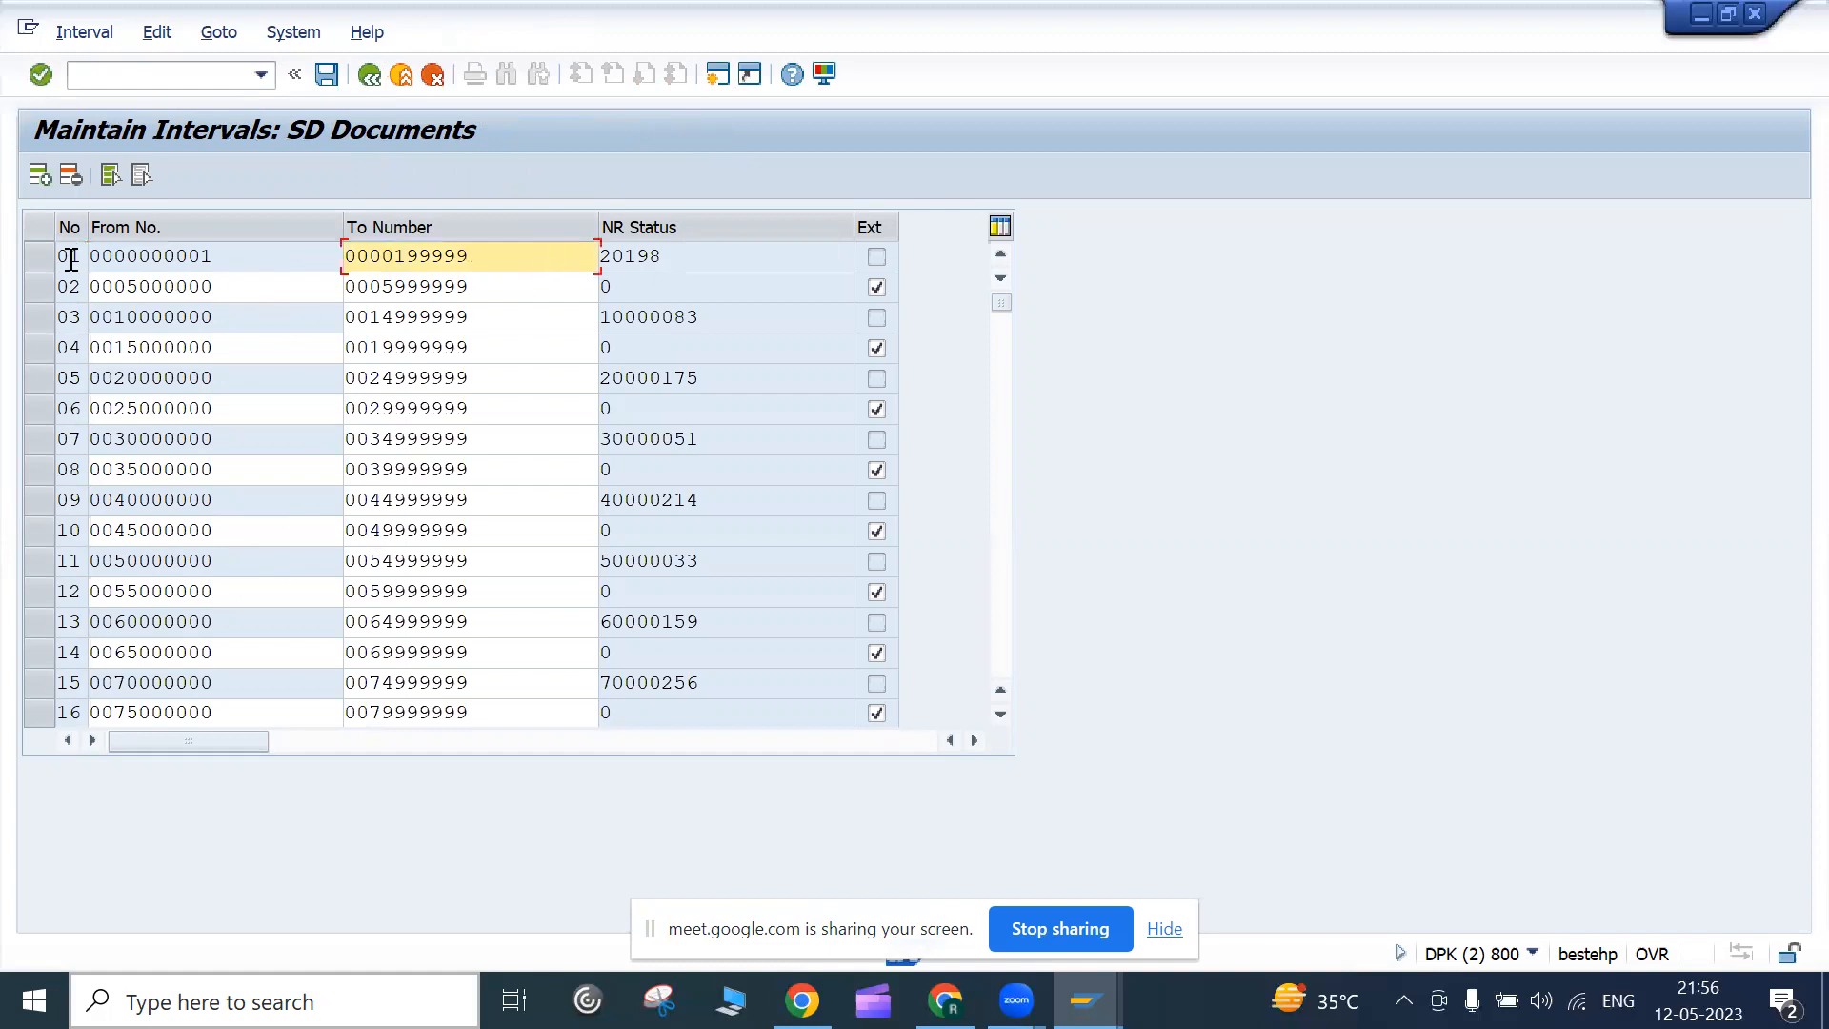
left_click(236, 254)
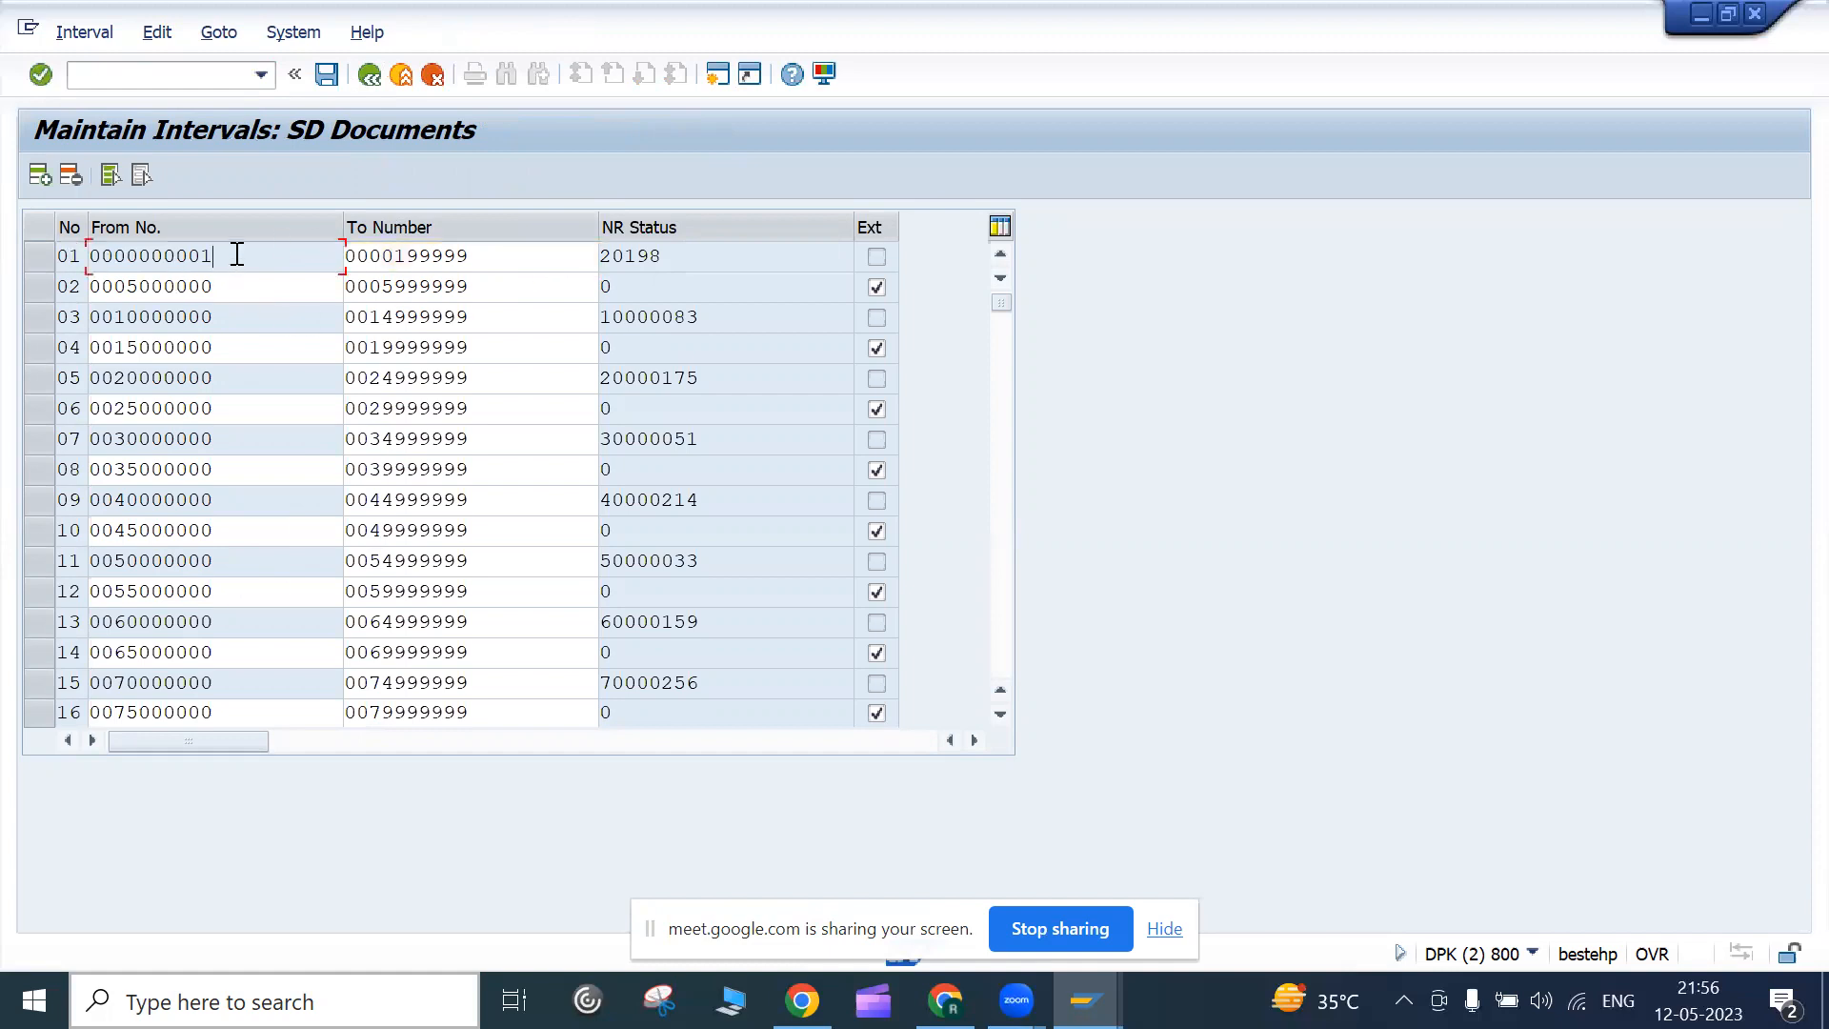
left_click(493, 254)
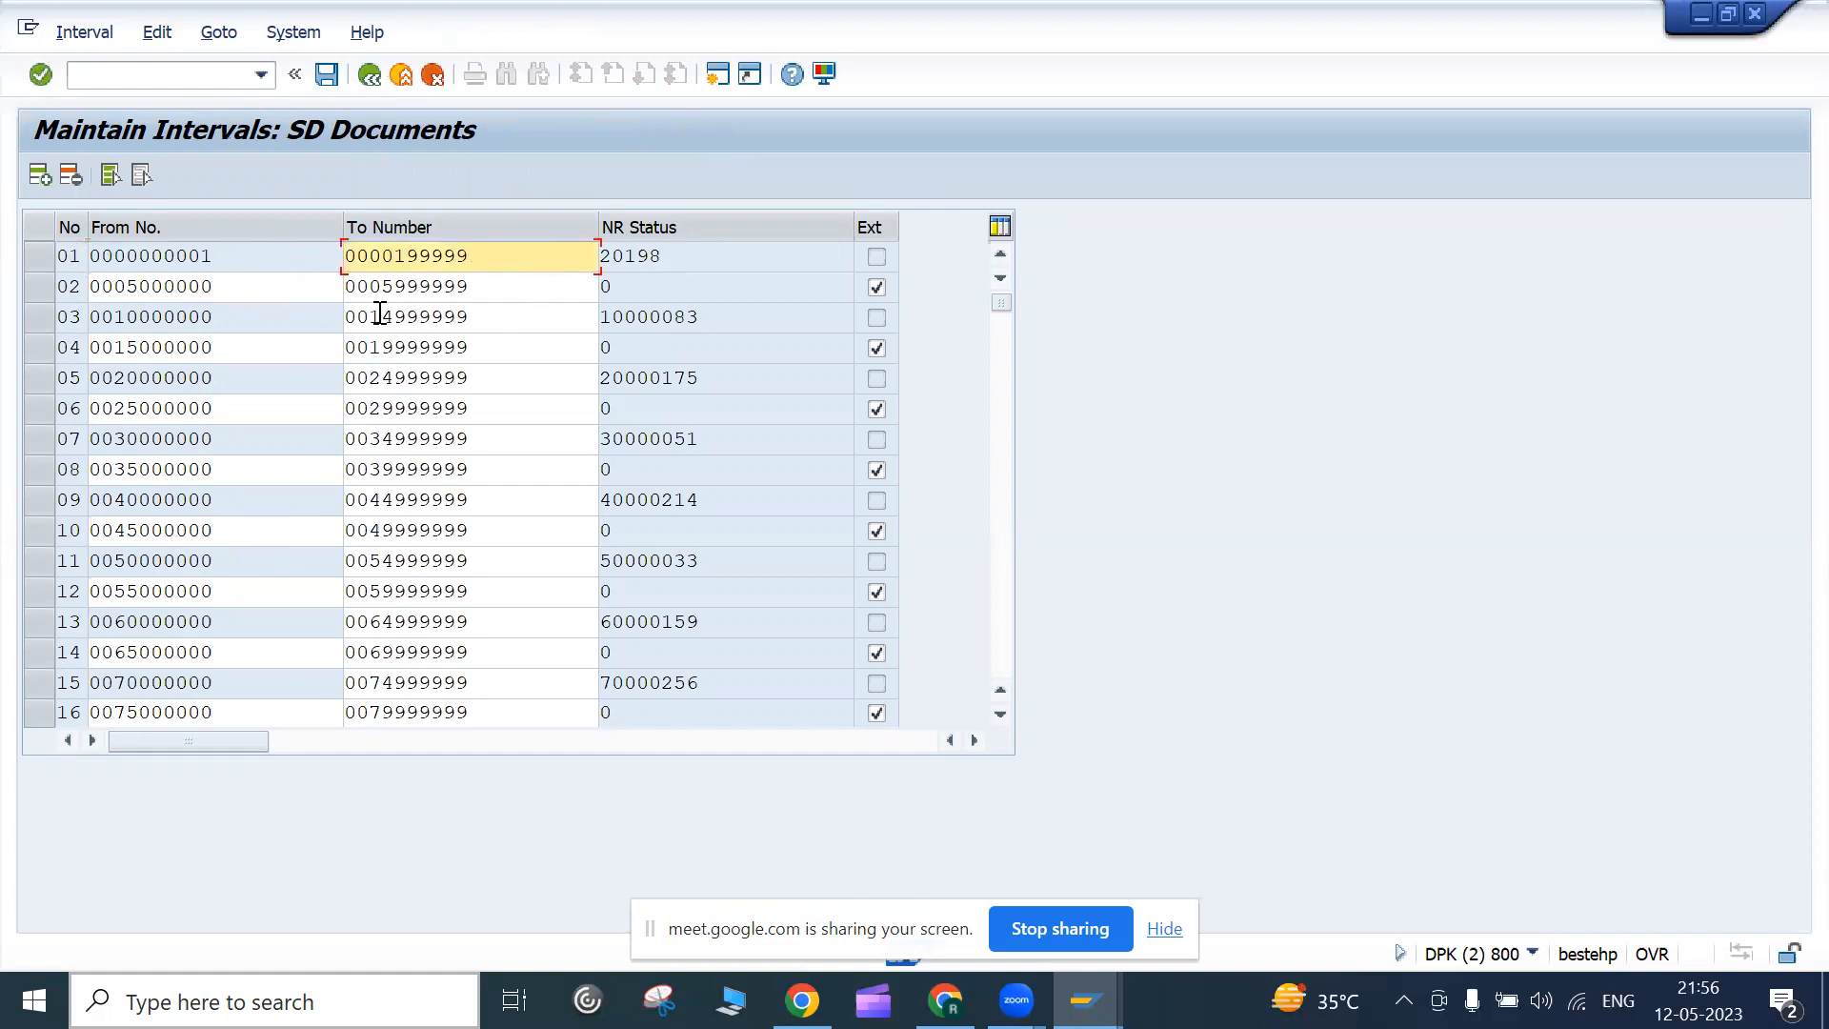
left_click(265, 285)
scroll(196, 443, "down", 5)
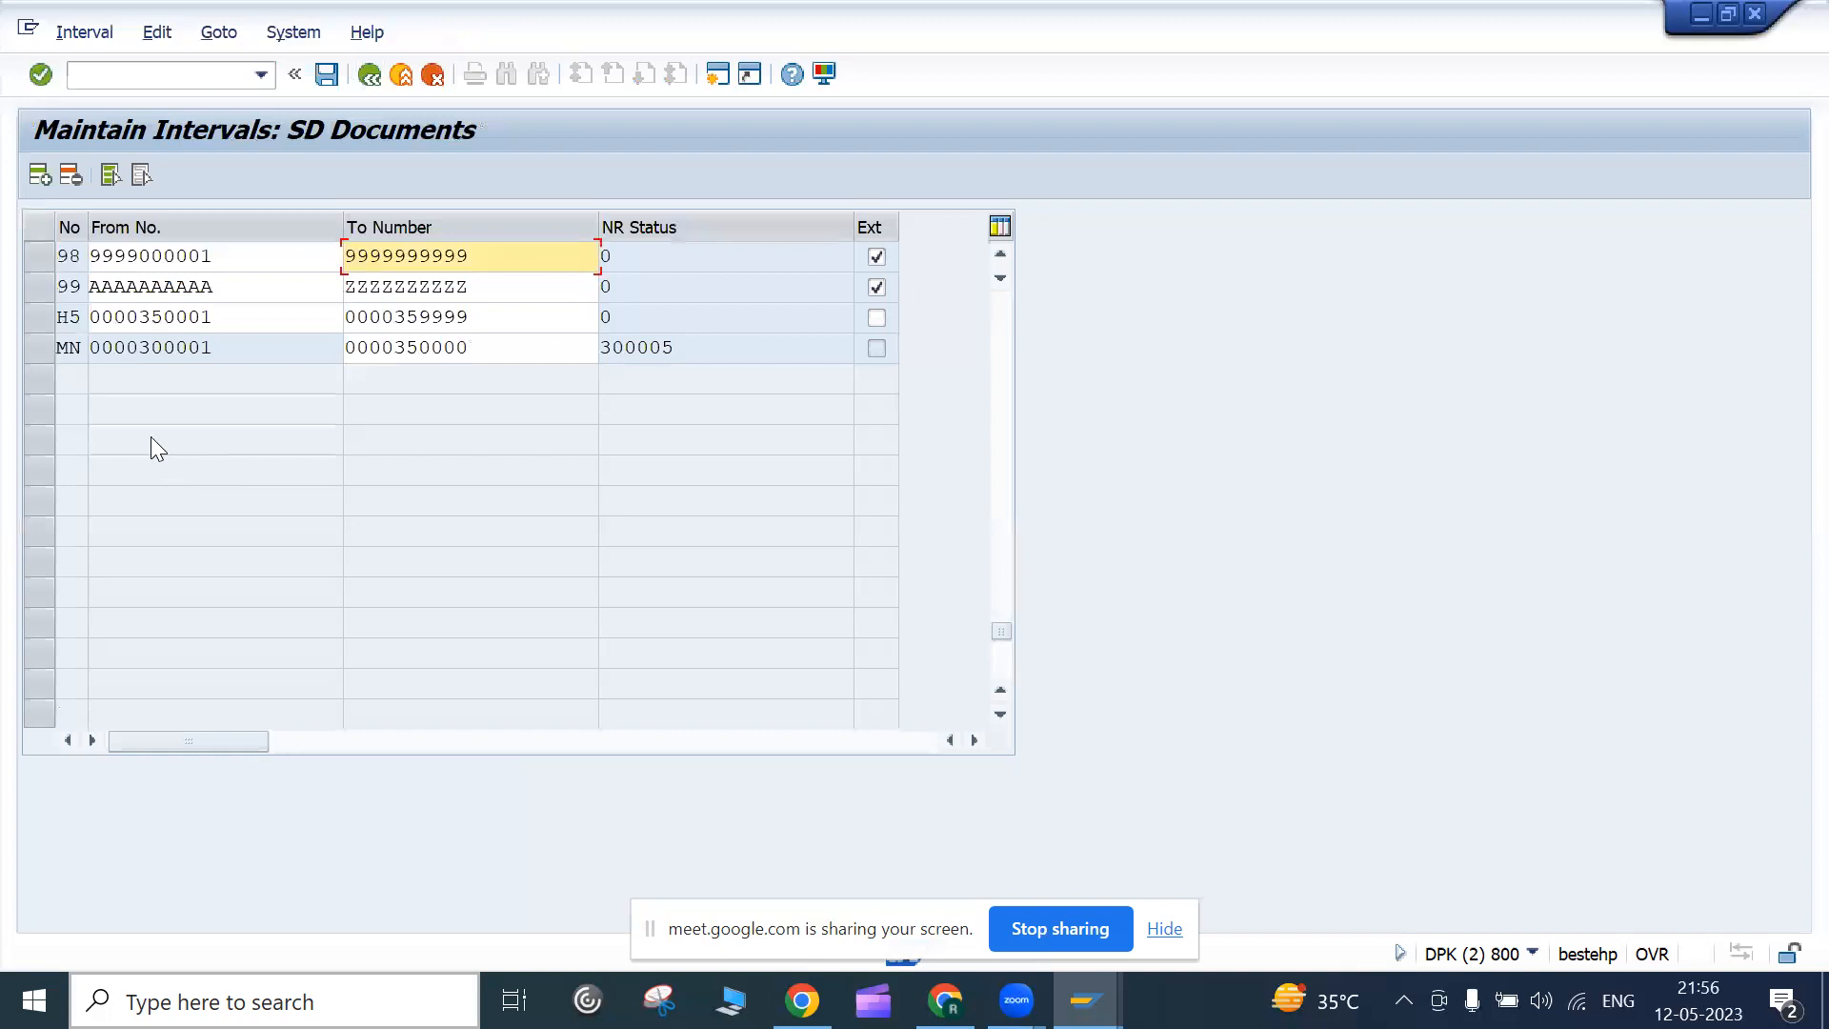
left_click(46, 178)
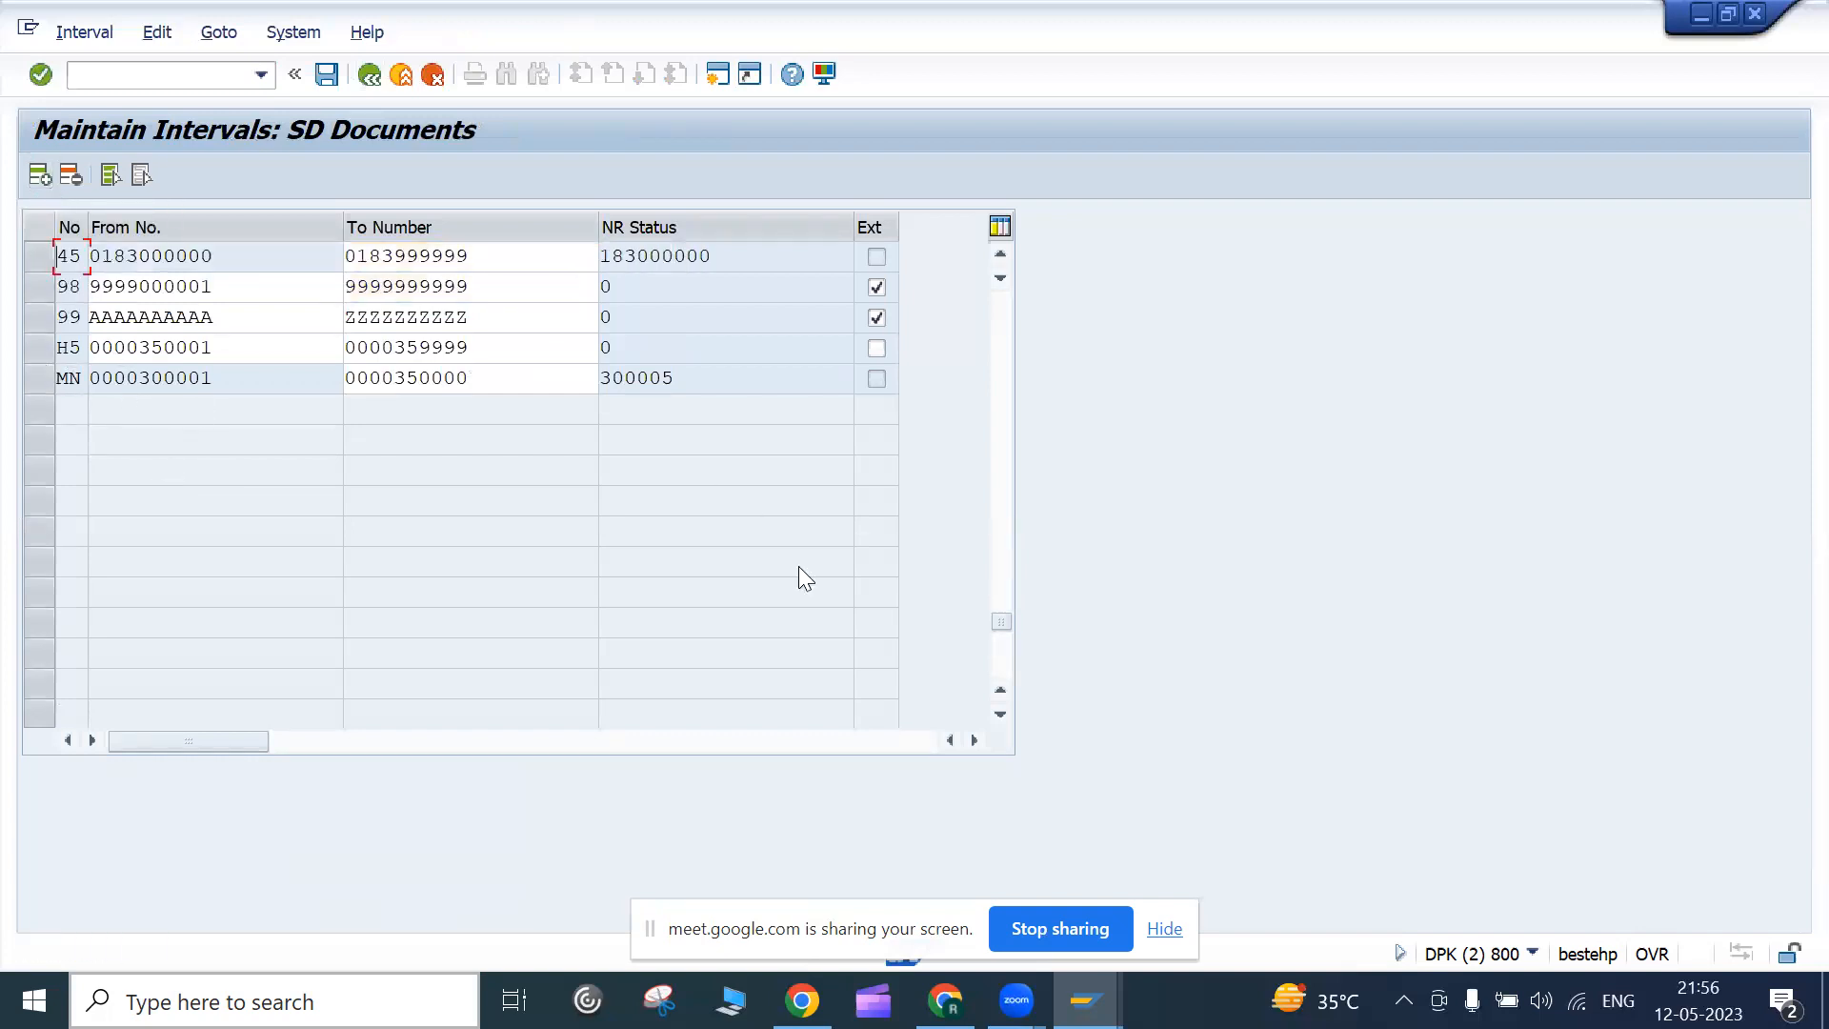
Scroll the interval table down to the last intervals 44, 45, 98, 99, H5 and MN
left_click_drag(1000, 621, 985, 274)
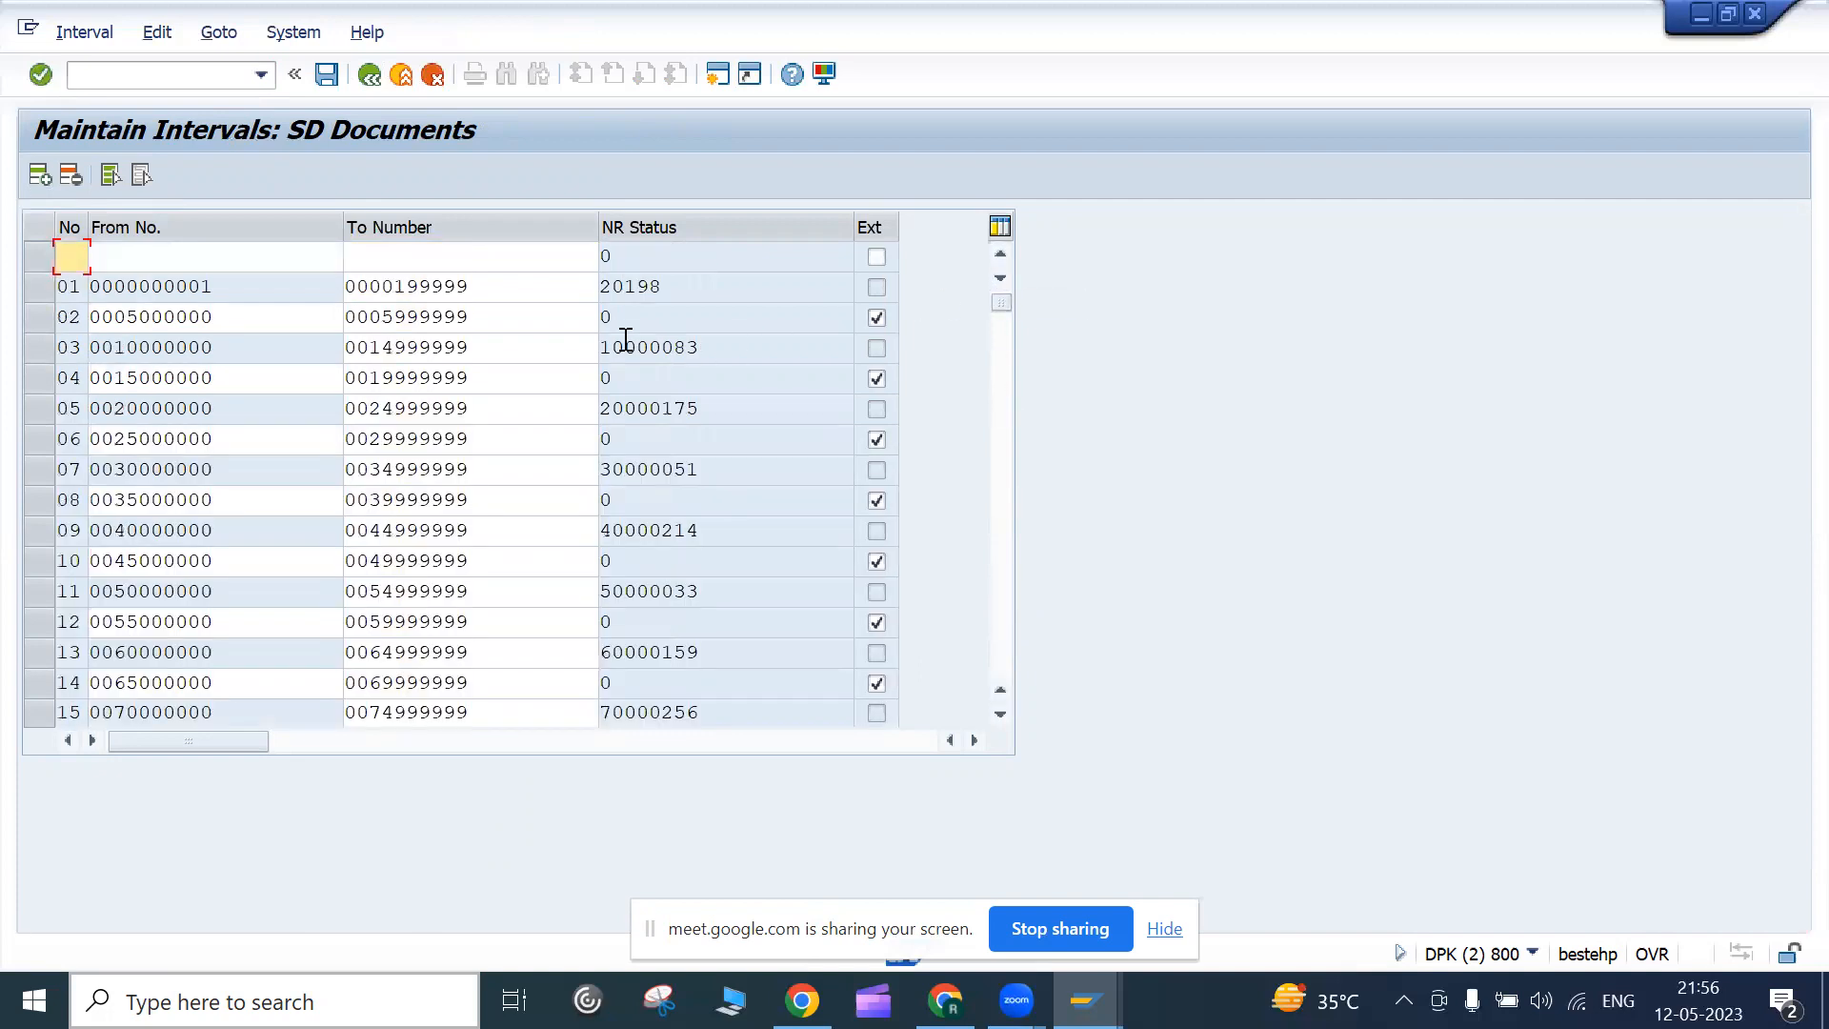
scroll(89, 314, "down", 2)
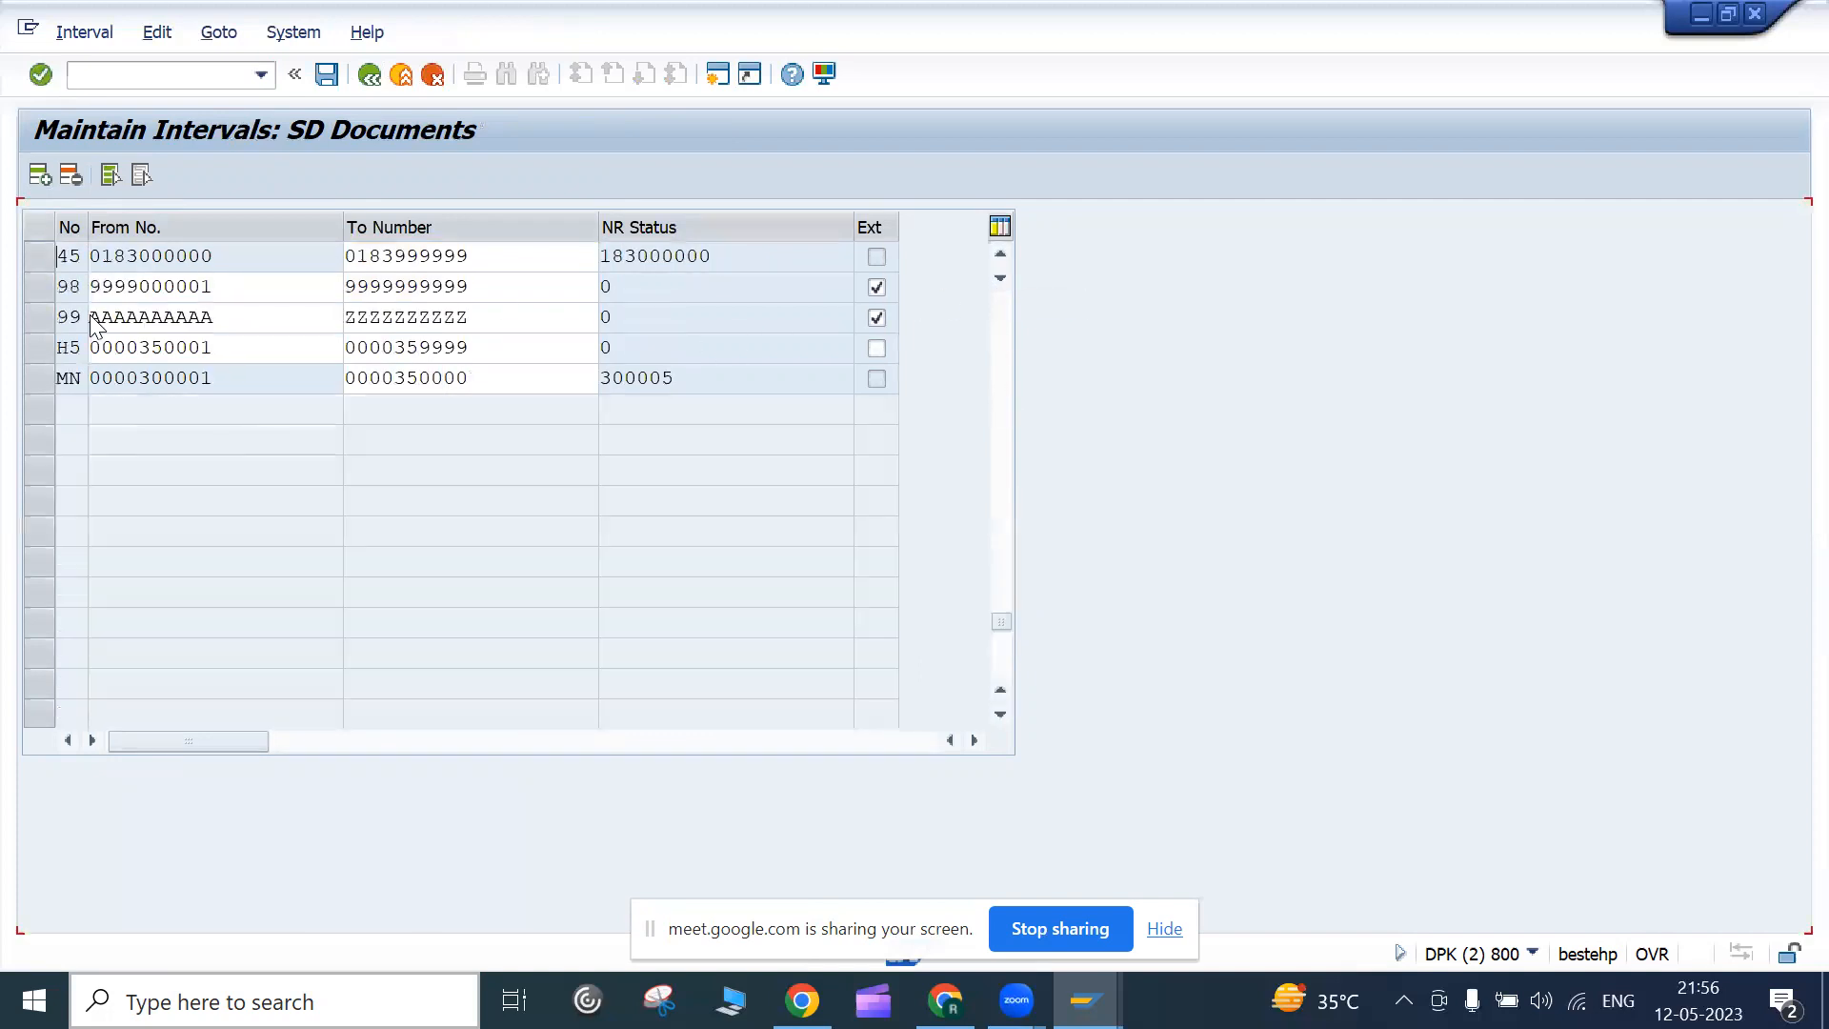
scroll(92, 317, "up", 2)
scroll(78, 571, "down", 10)
scroll(78, 568, "up", 10)
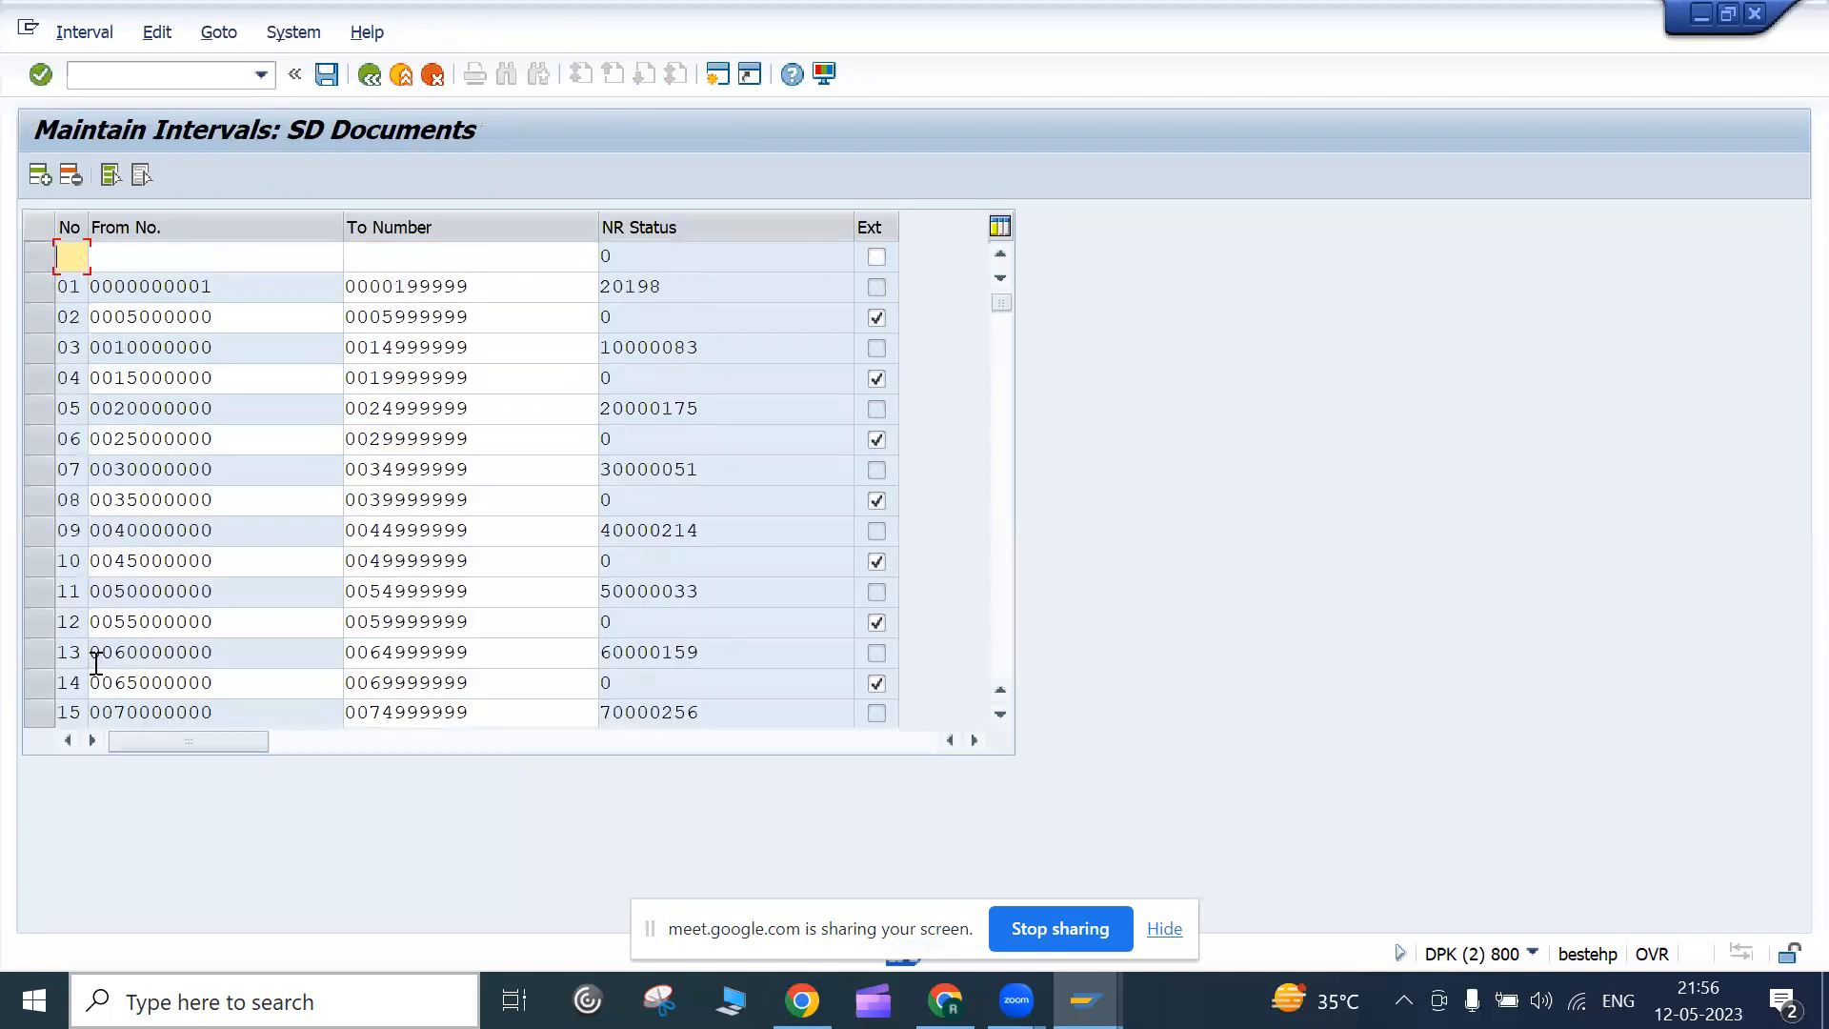
left_click(994, 716)
left_click(995, 716)
left_click(997, 716)
left_click(998, 714)
left_click(999, 713)
left_click(998, 714)
left_click(998, 713)
left_click(999, 713)
left_click(998, 713)
left_click(999, 713)
left_click(999, 712)
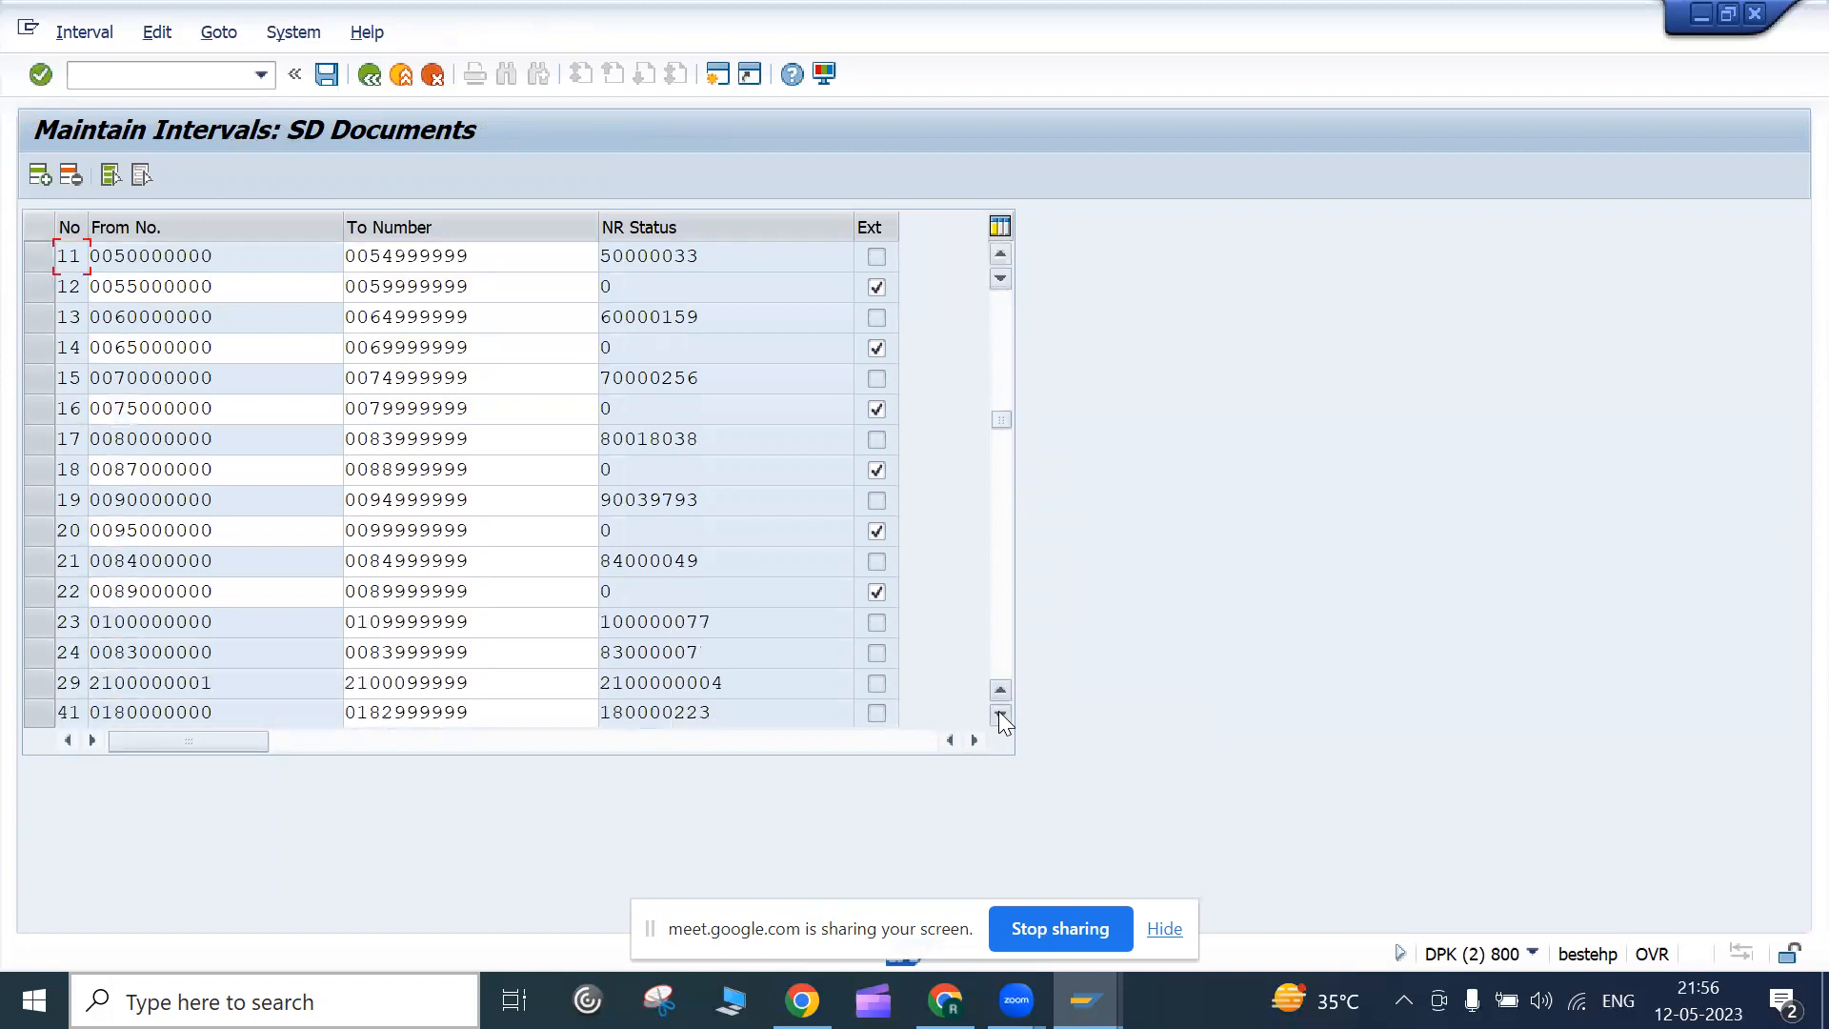
left_click(998, 712)
left_click(999, 713)
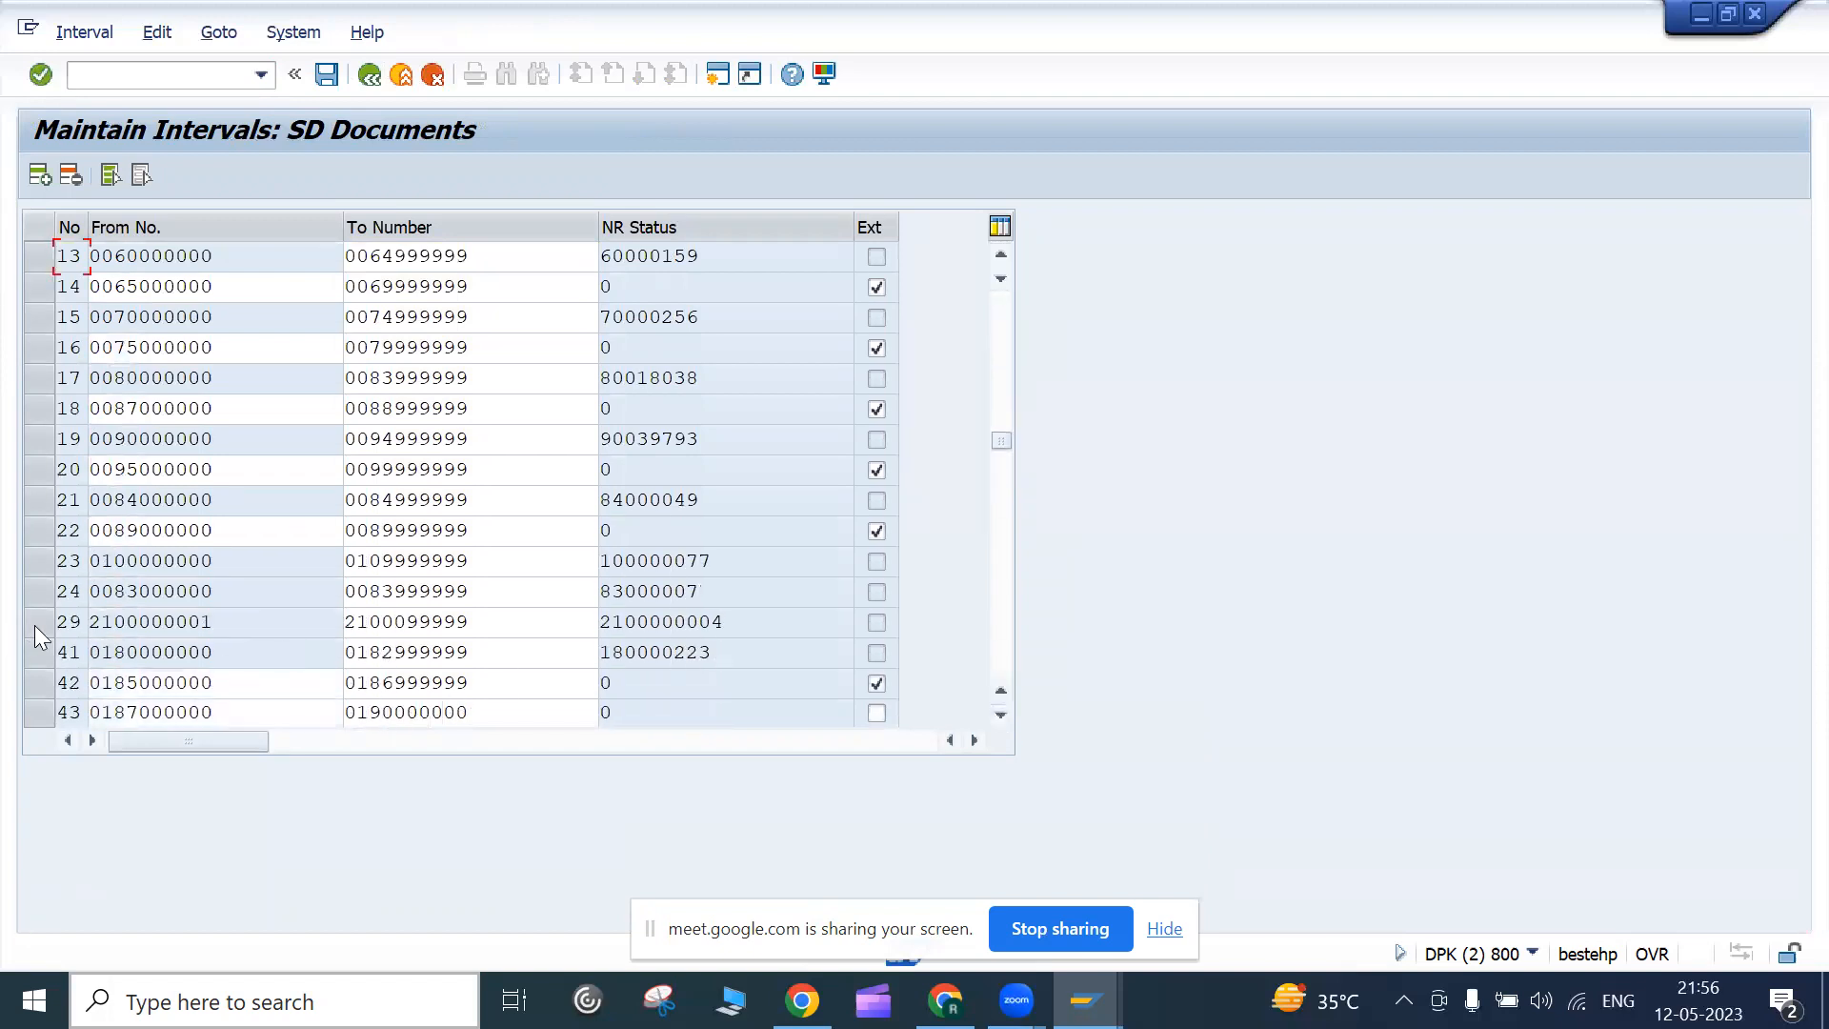
left_click_drag(1000, 438, 1002, 299)
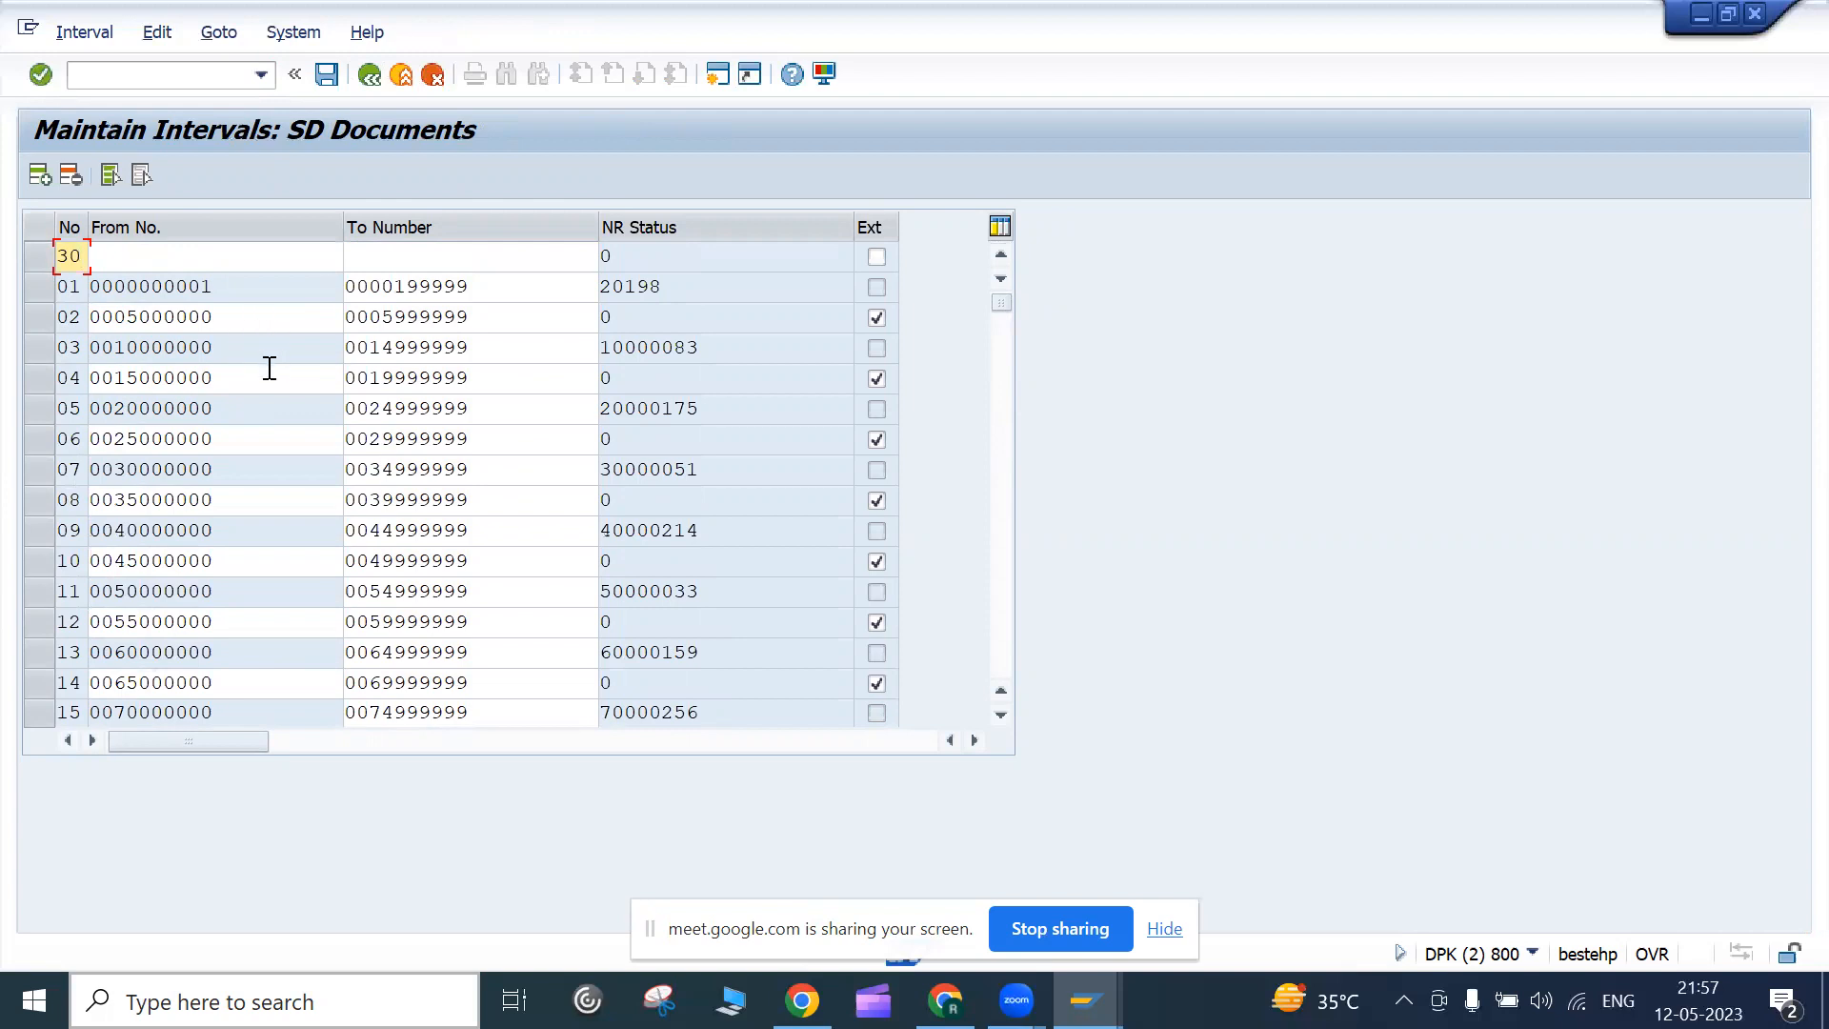
scroll(276, 452, "down", 15)
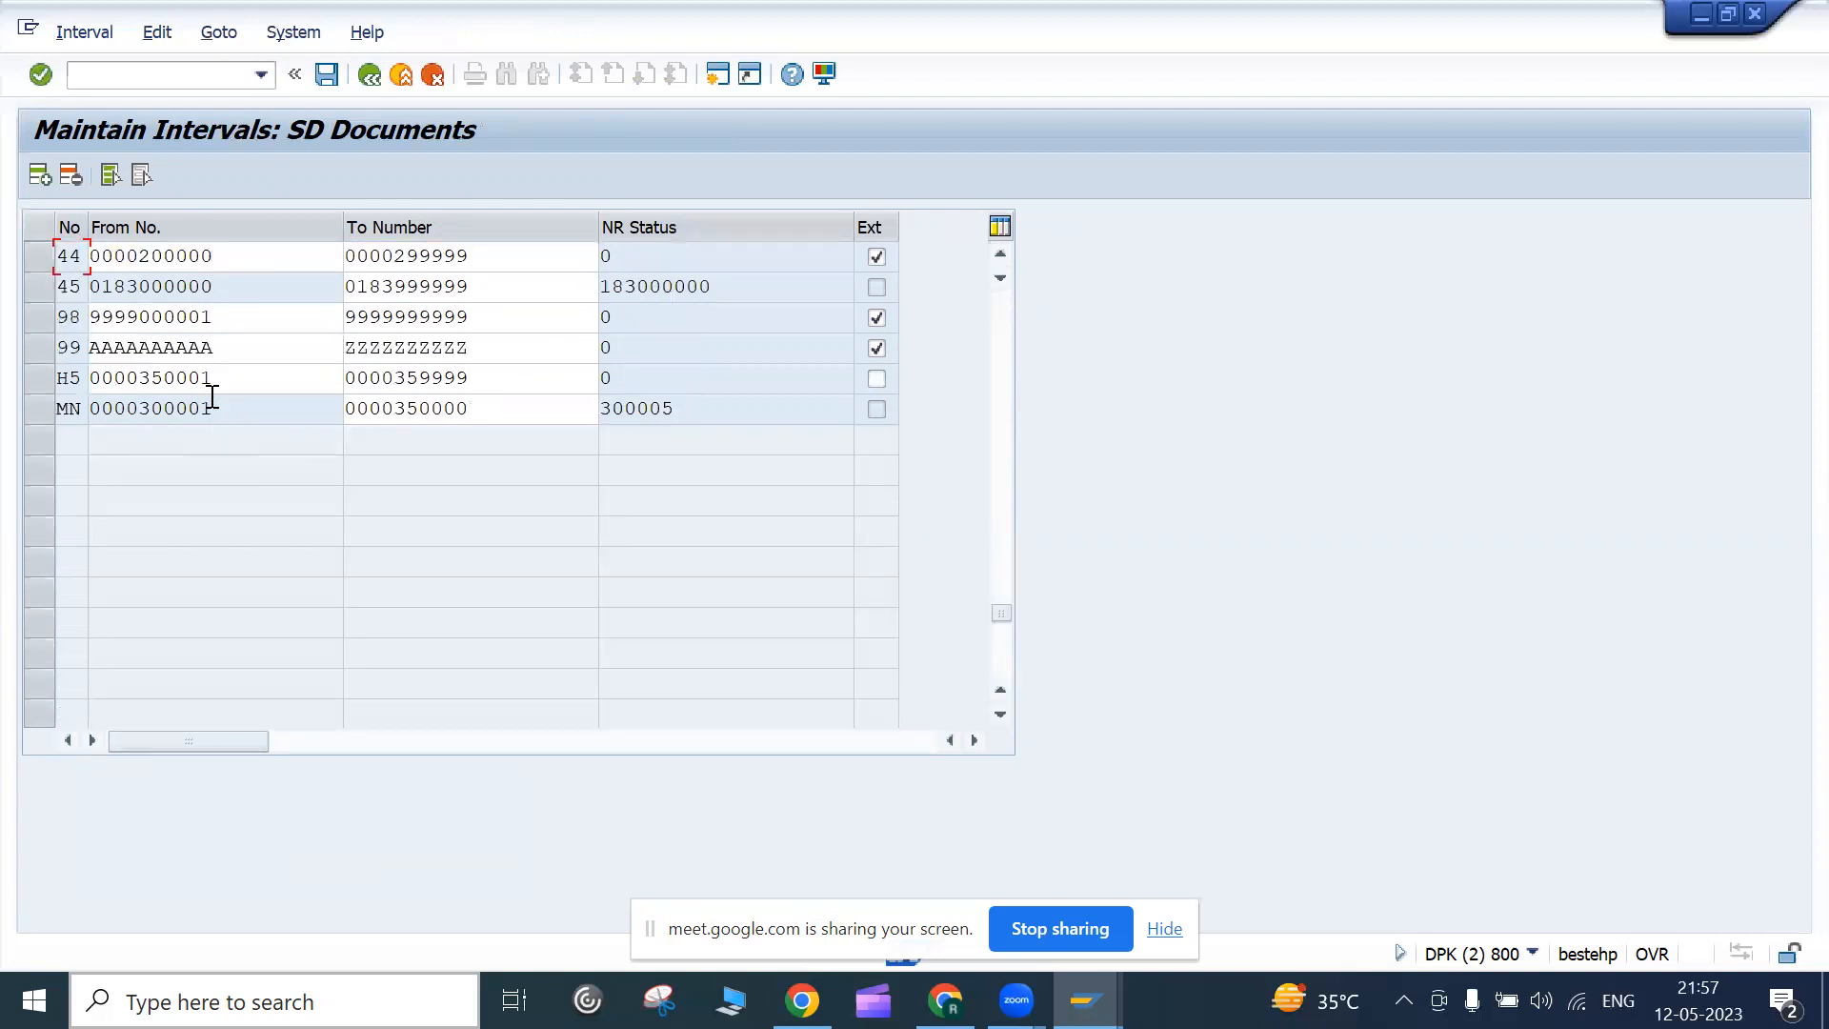
scroll(210, 398, "up", 15)
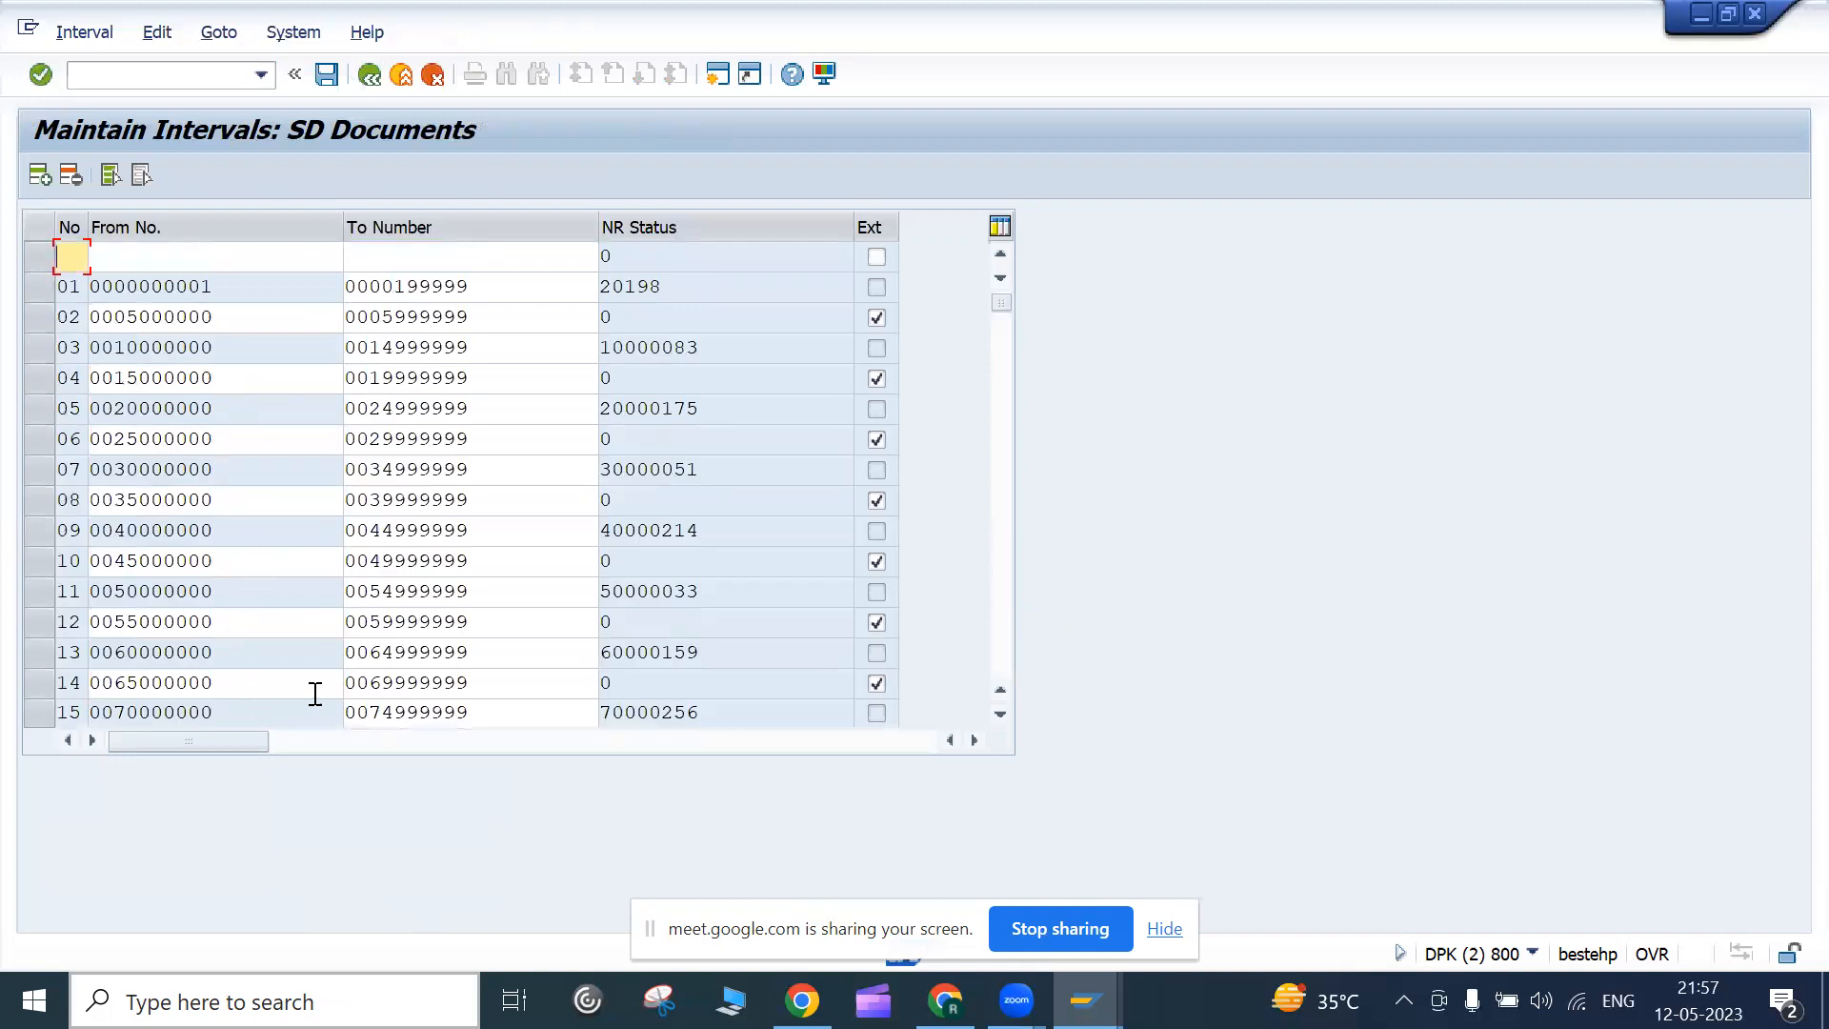
Page down through the interval table and return to the blank row at the top
left_click(1001, 714)
left_click(1001, 715)
left_click(1003, 716)
left_click(1002, 715)
left_click(1001, 715)
left_click(1001, 715)
left_click(1002, 716)
left_click(1001, 715)
left_click(1002, 715)
left_click(1002, 716)
left_click(1001, 716)
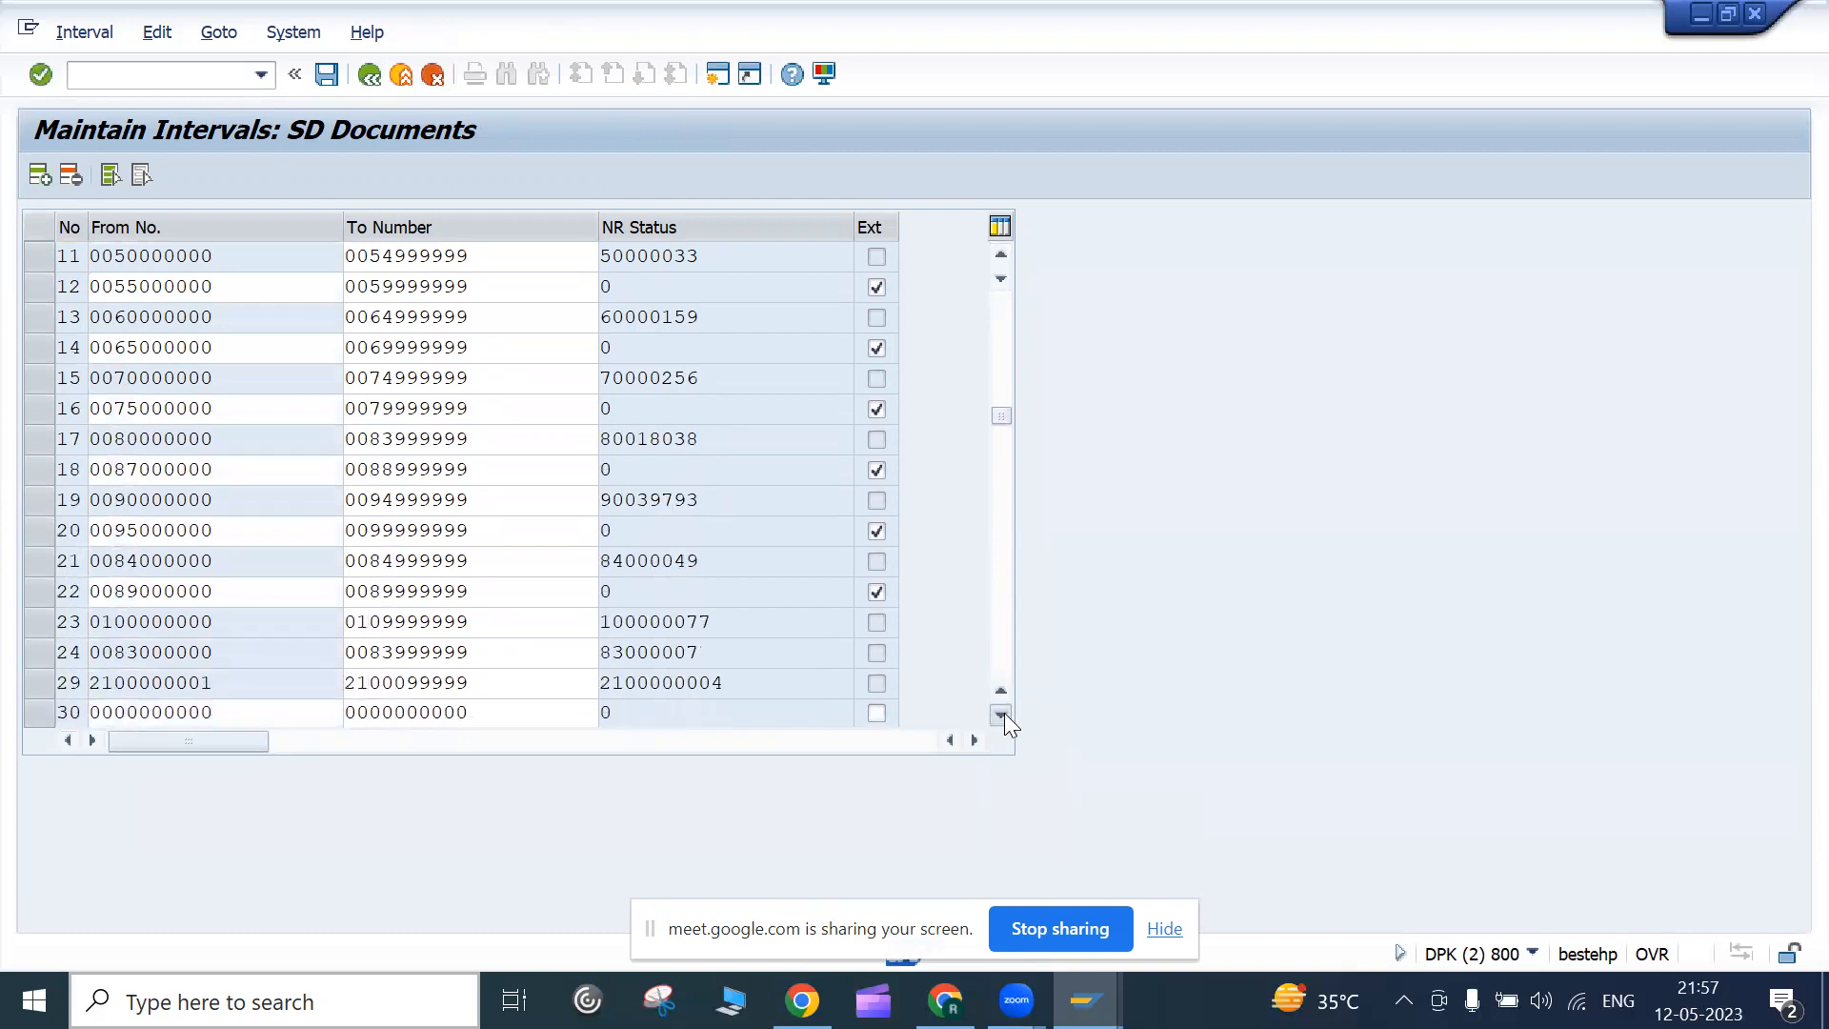
left_click(1001, 715)
left_click(1002, 715)
left_click(1002, 715)
left_click(1001, 715)
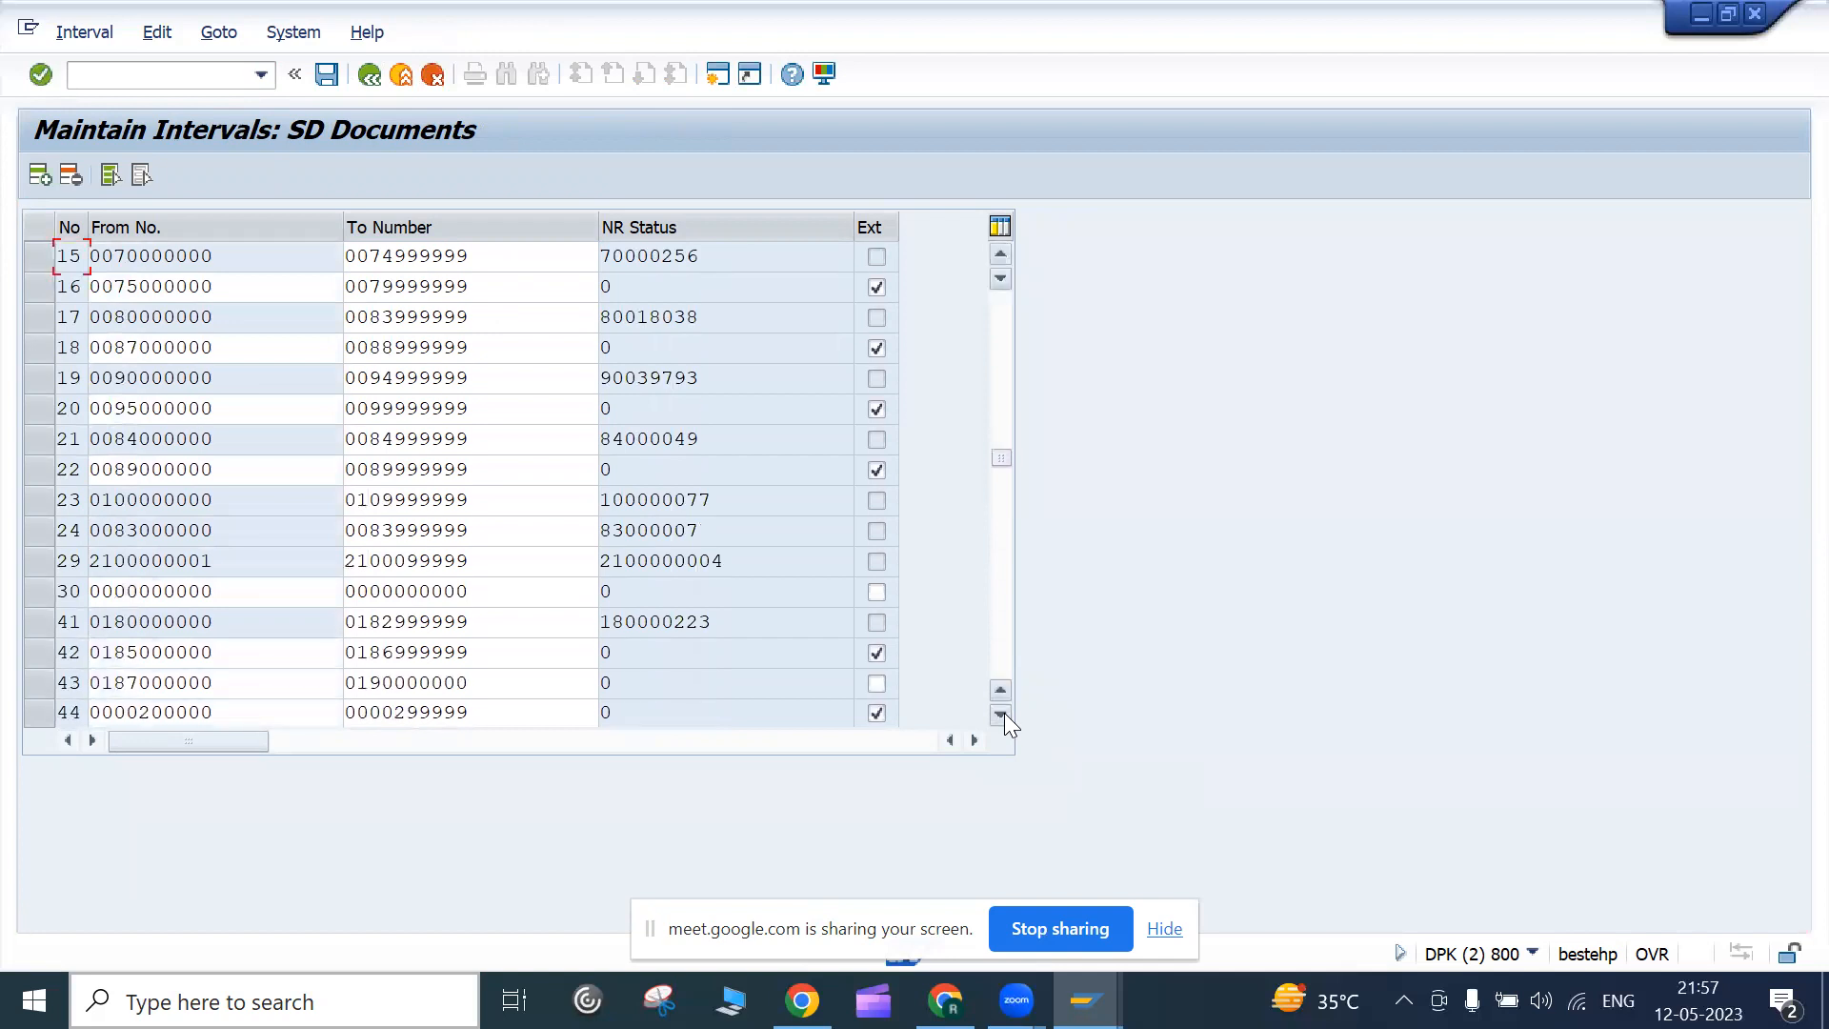
left_click(1002, 715)
left_click(1001, 716)
left_click(1002, 715)
left_click(1001, 715)
left_click(1001, 715)
left_click(1001, 715)
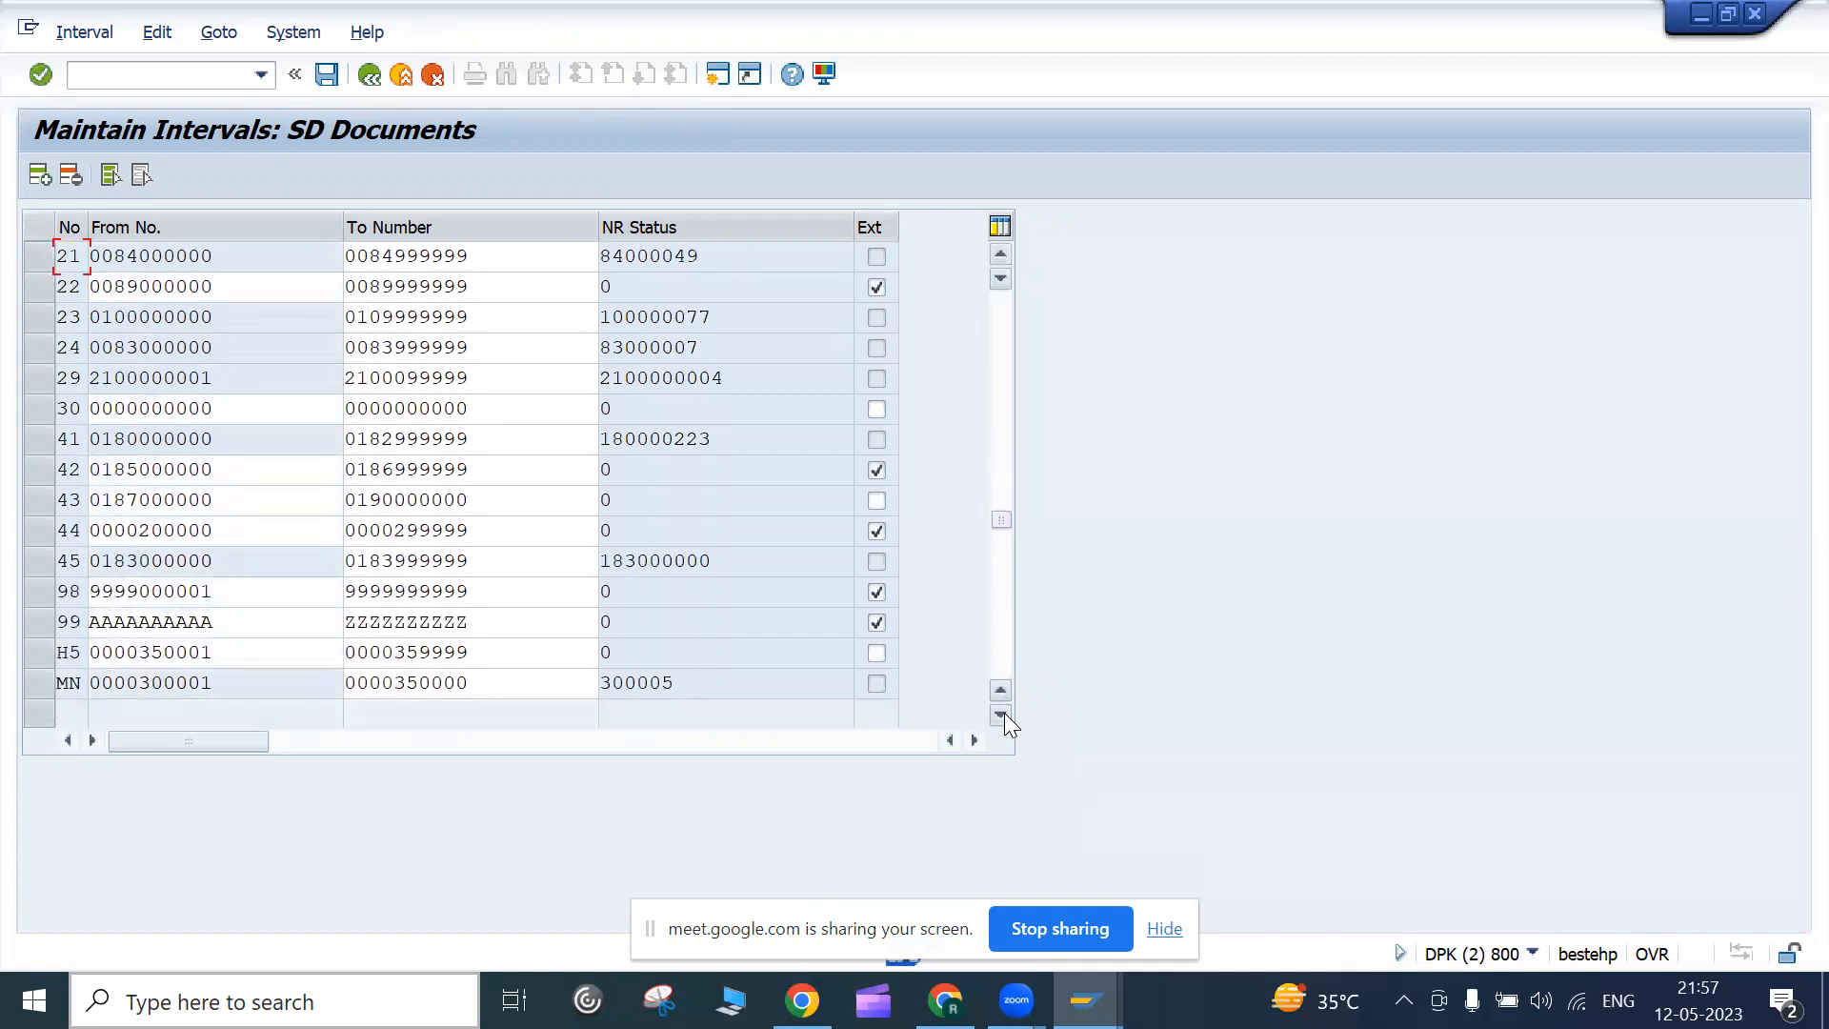
left_click(1001, 715)
left_click(1001, 715)
left_click(1002, 714)
left_click(1001, 714)
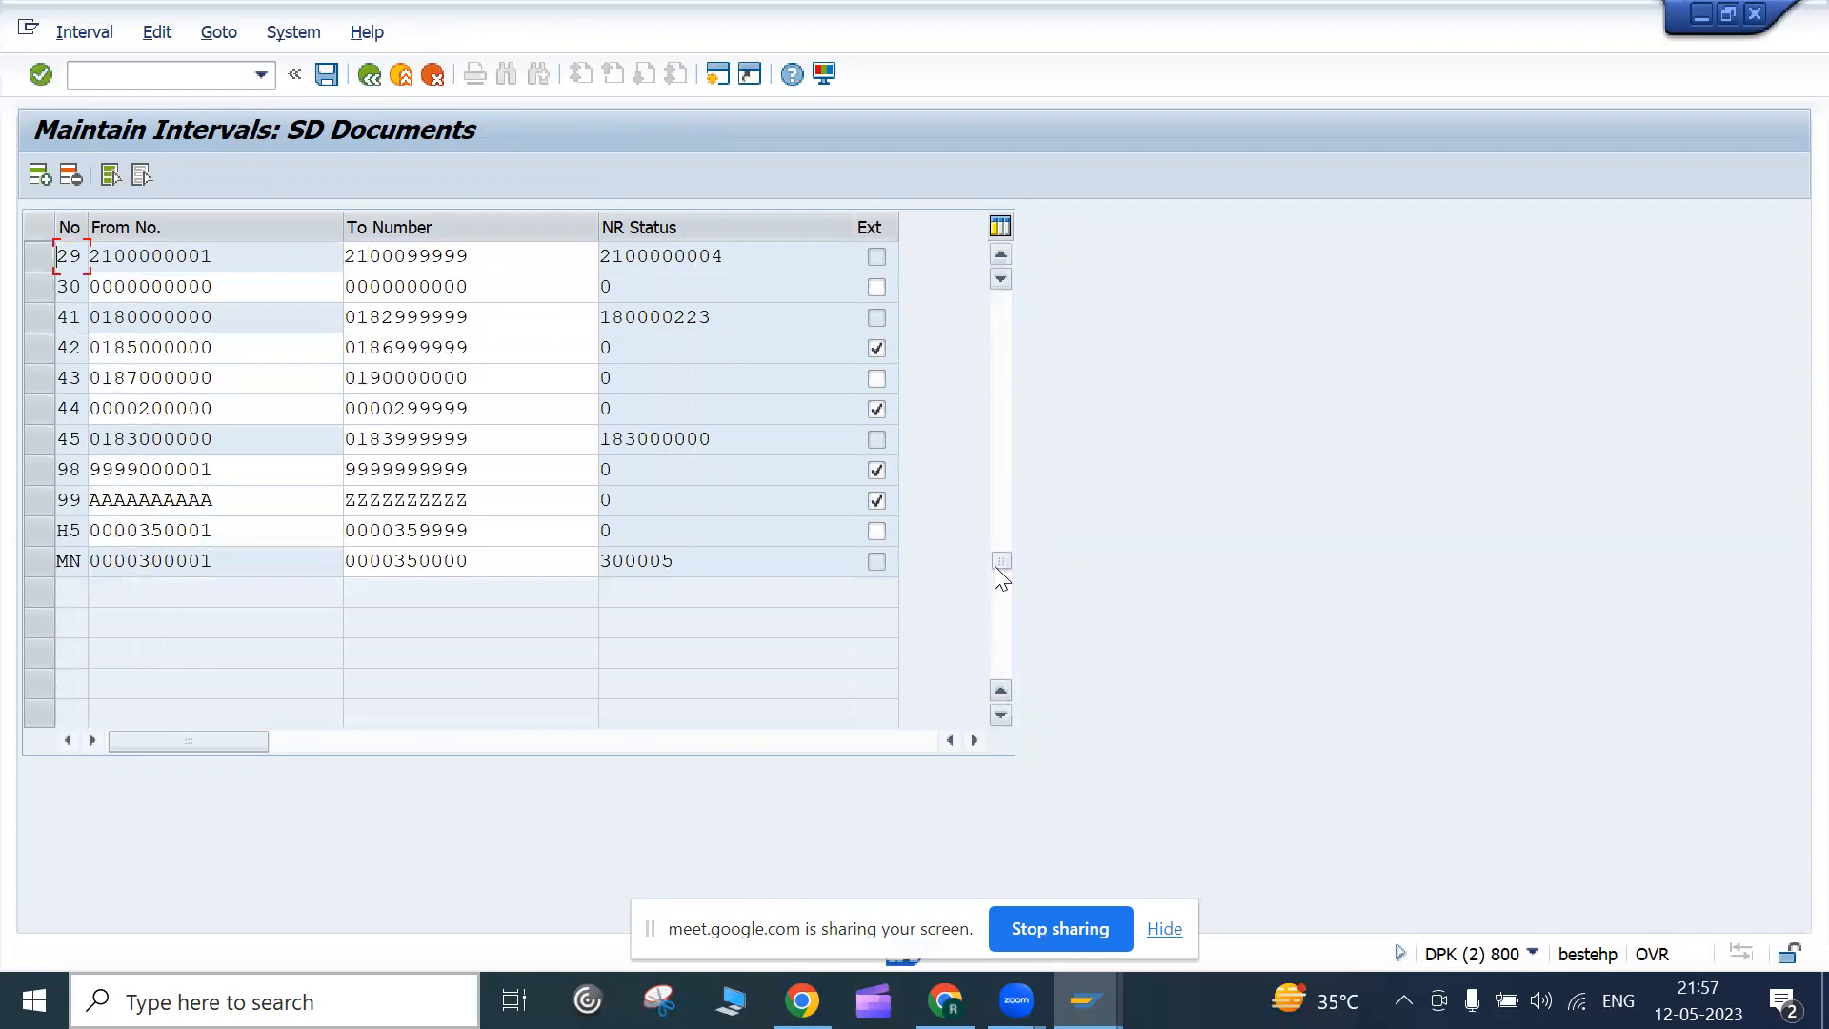
left_click(996, 564)
scroll(236, 500, "up", 2)
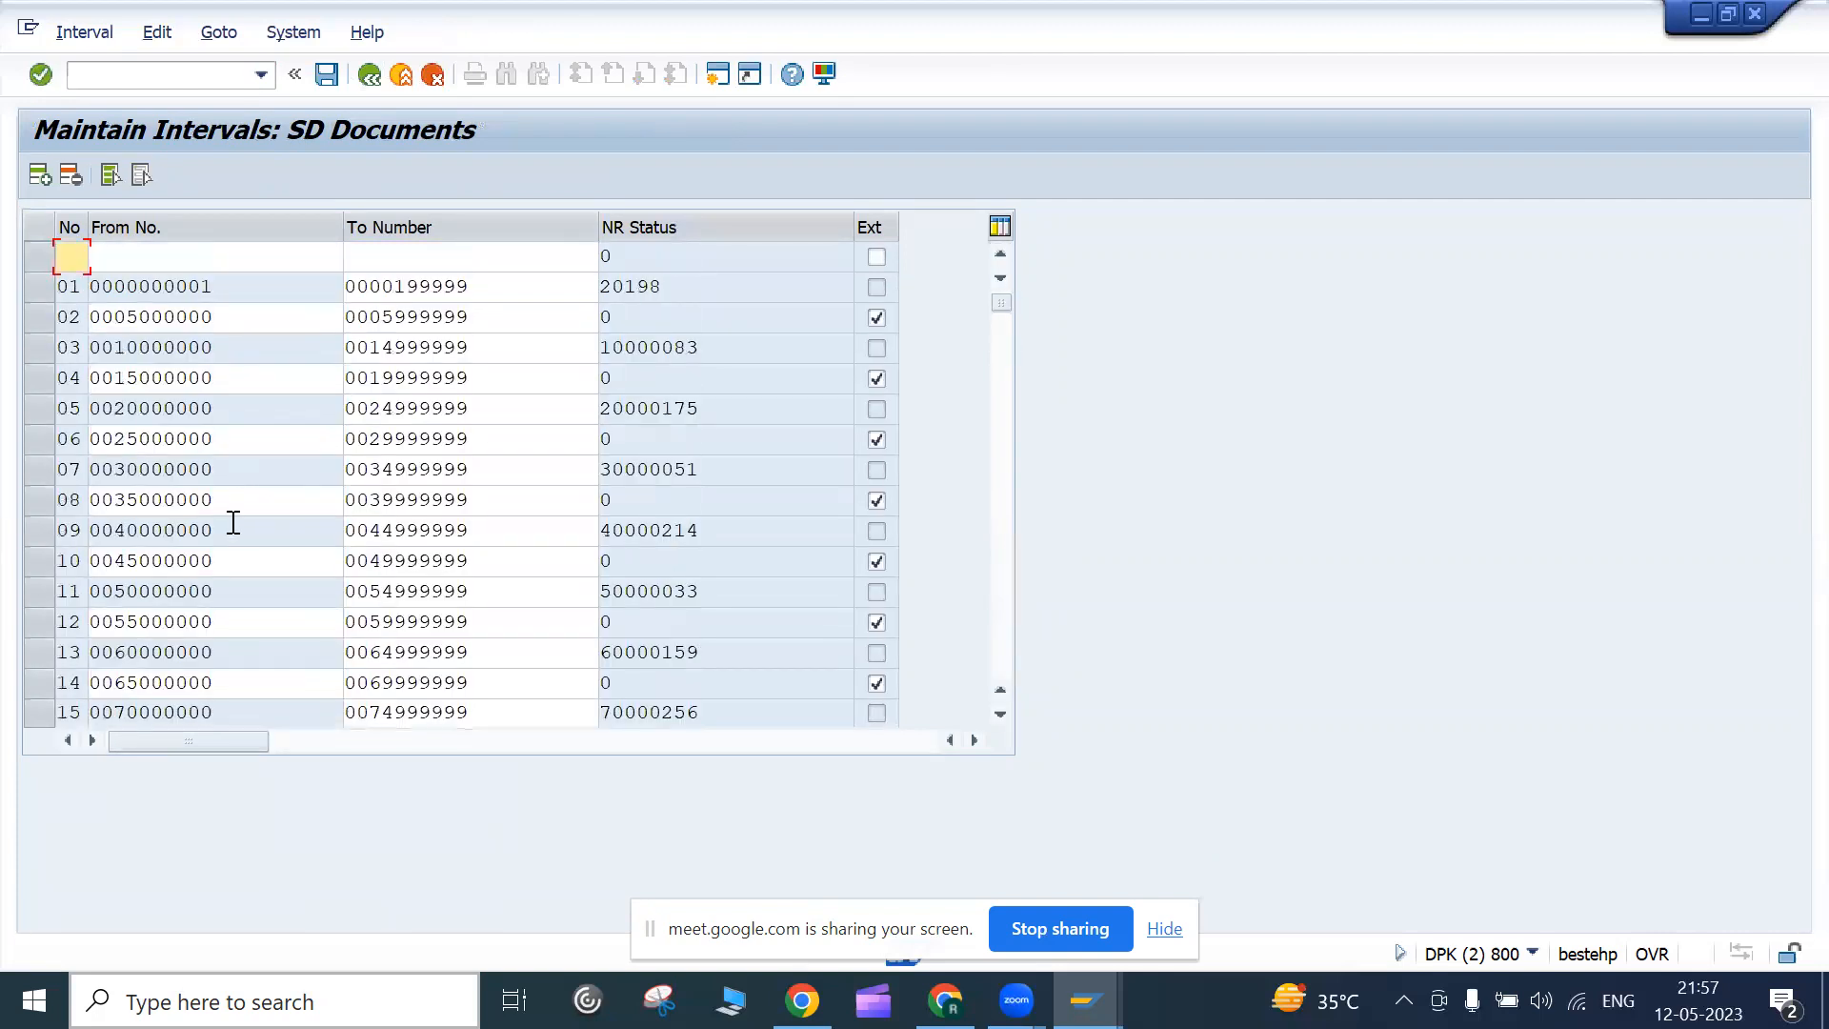
scroll(230, 531, "down", 10)
scroll(230, 532, "up", 10)
Inspect the From numbers of intervals 04, 05, 11 and 15
left_click(100, 412)
left_click_drag(112, 588, 229, 579)
left_click(226, 578)
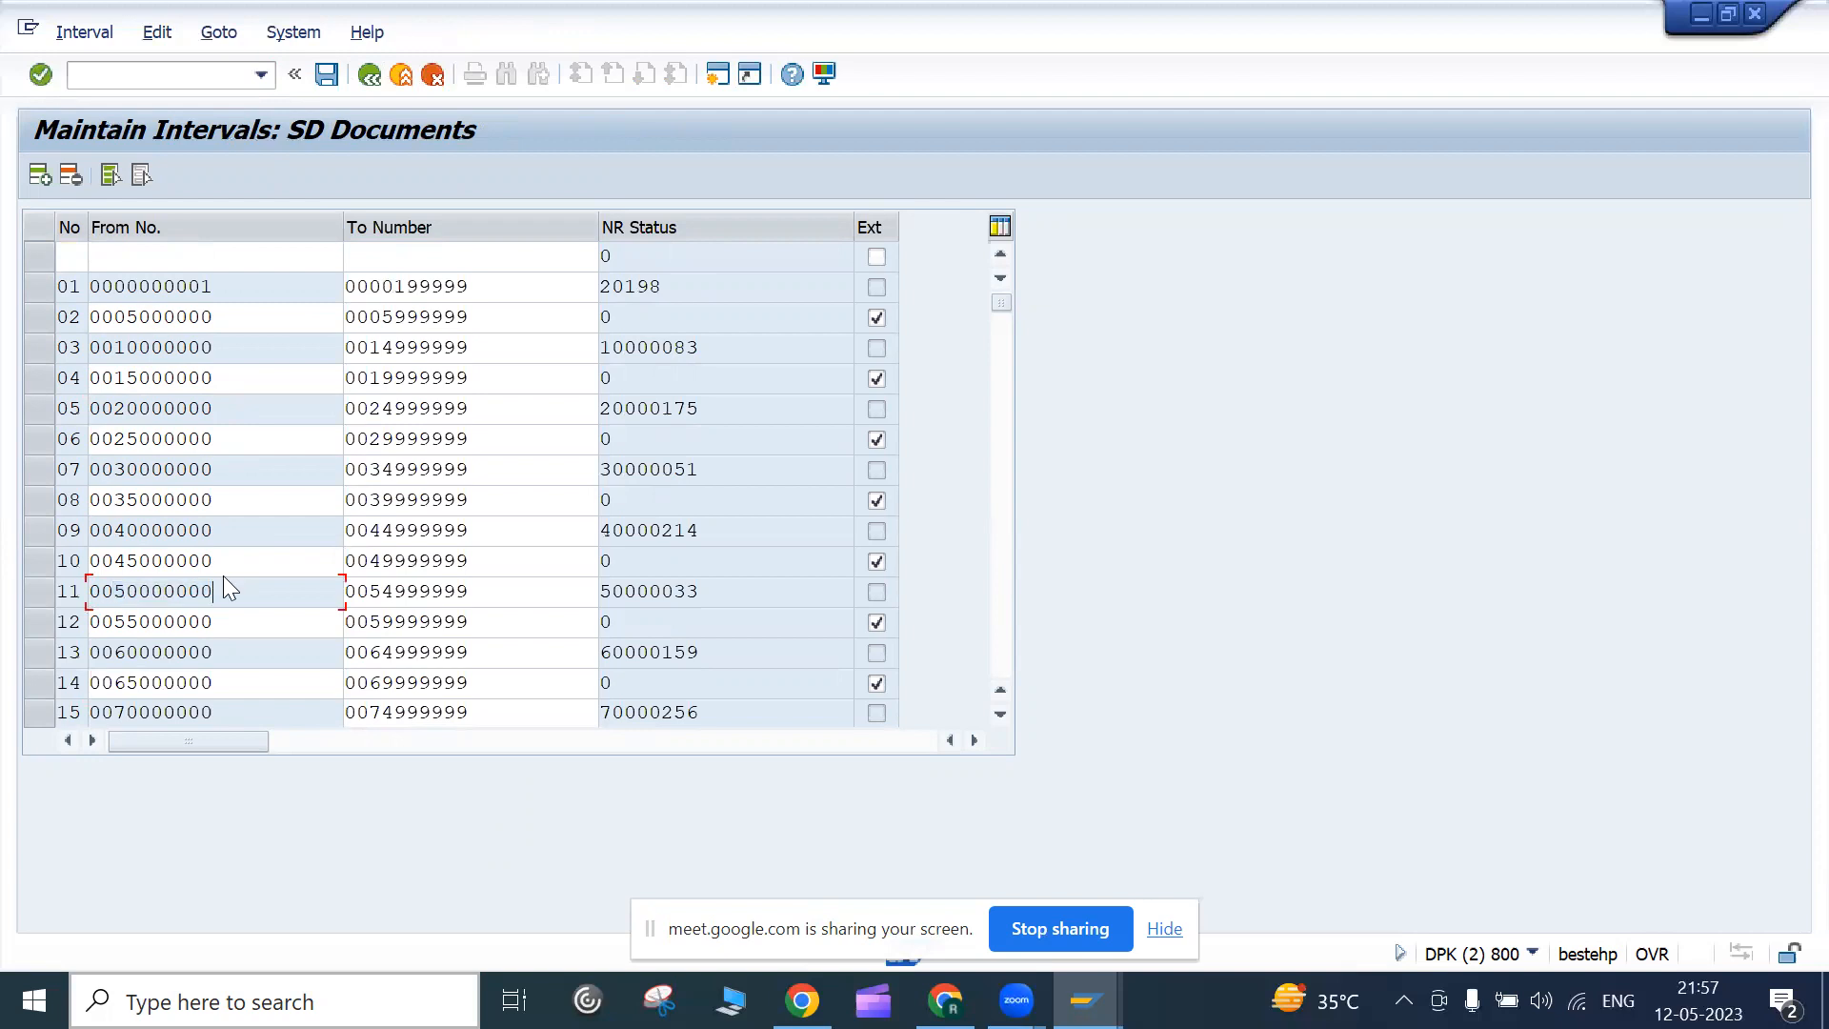
left_click(142, 381)
scroll(314, 401, "down", 5)
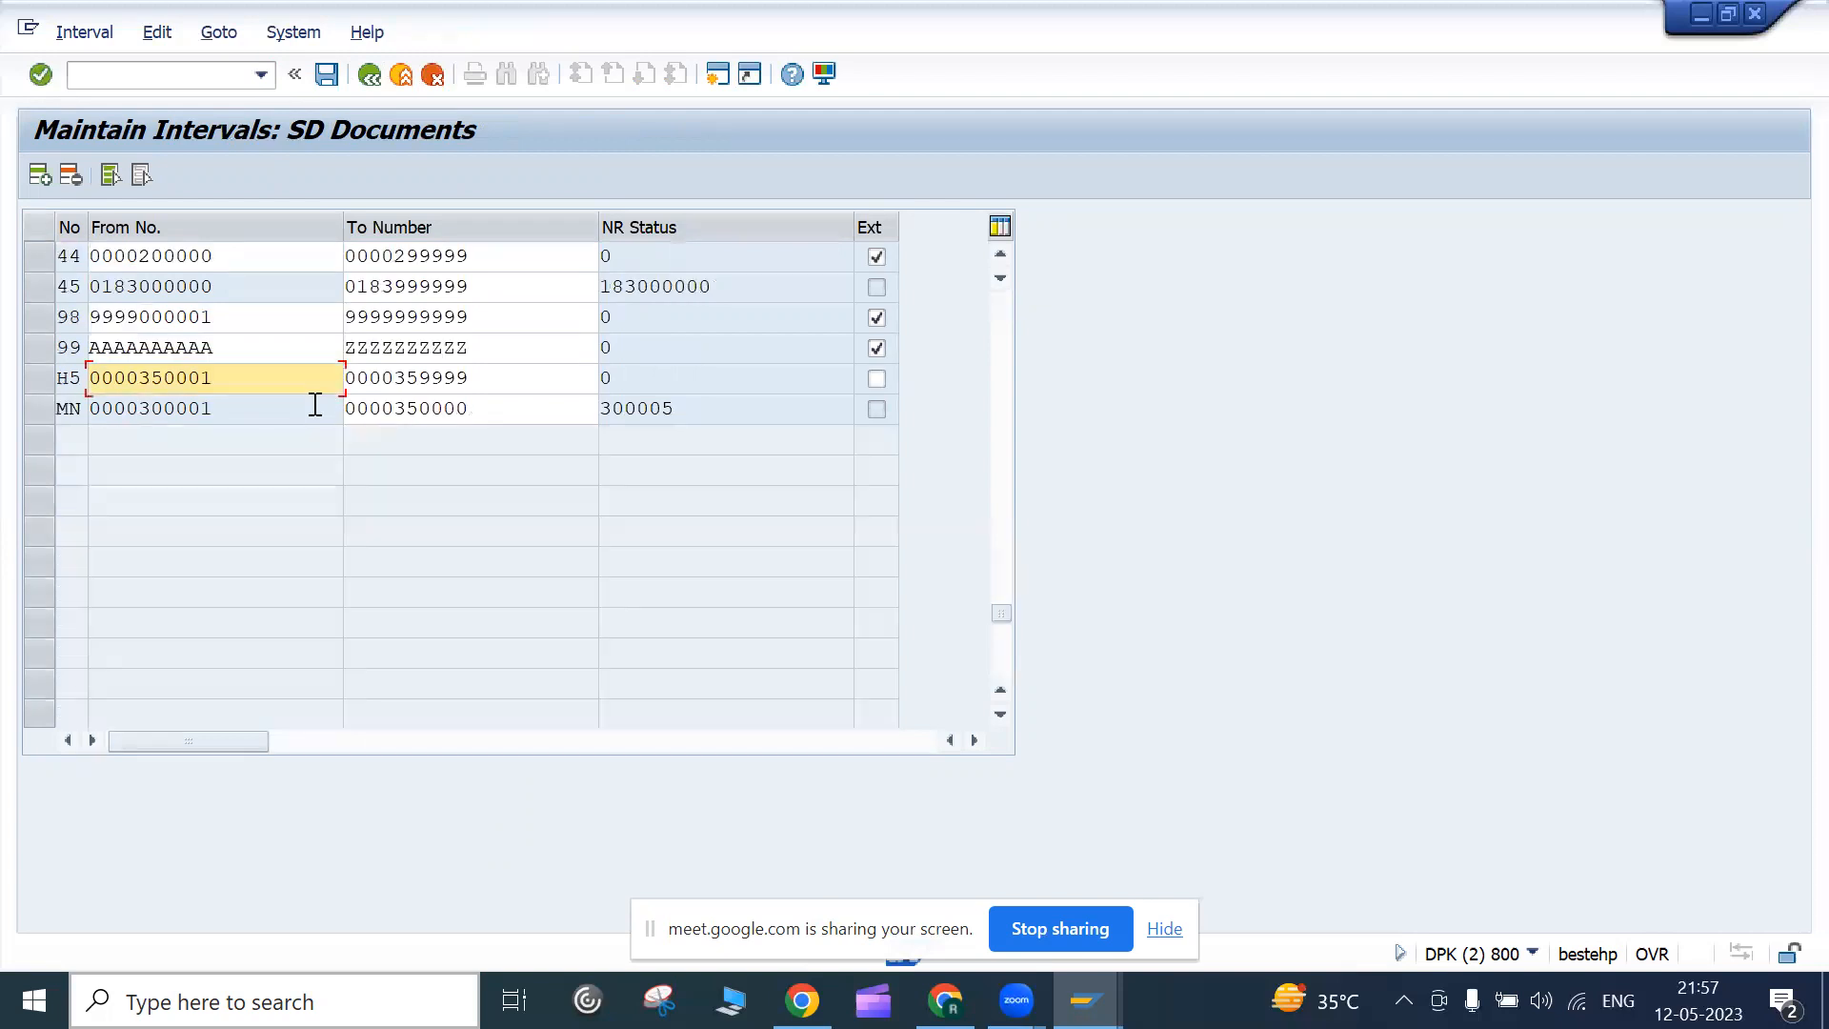
scroll(154, 366, "up", 10)
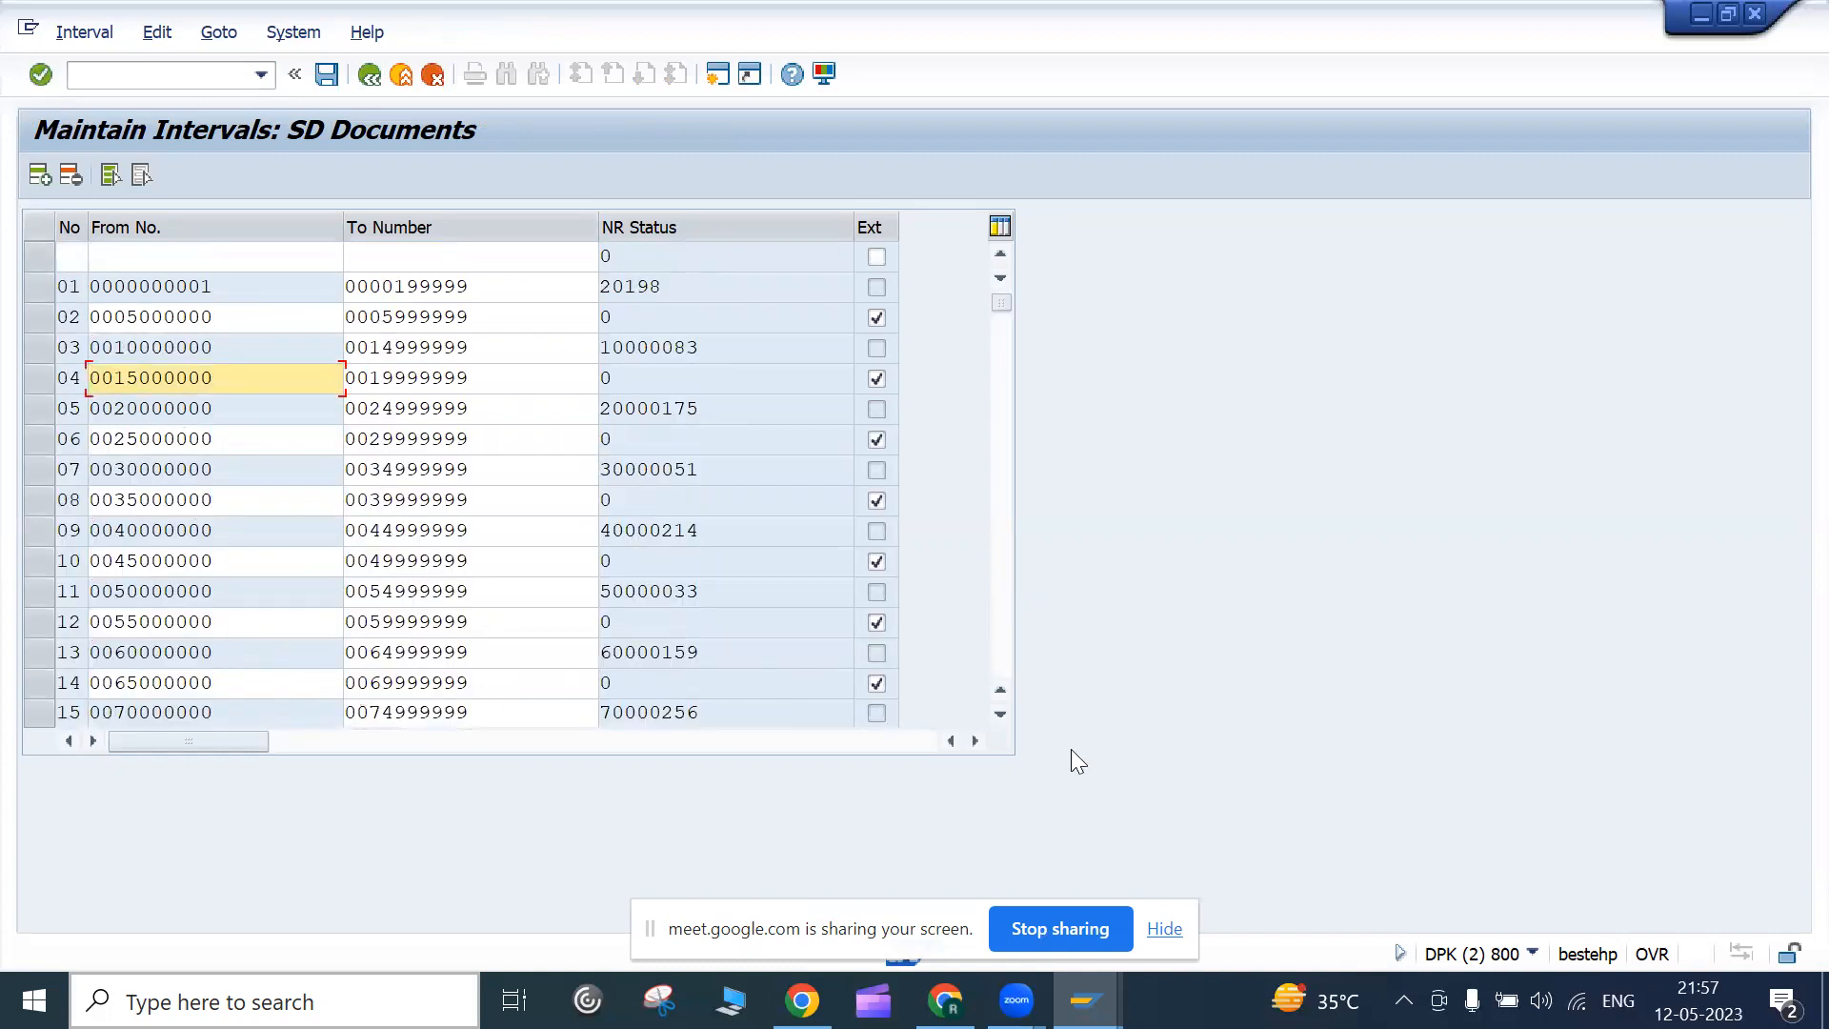
left_click(1000, 715)
left_click(1000, 716)
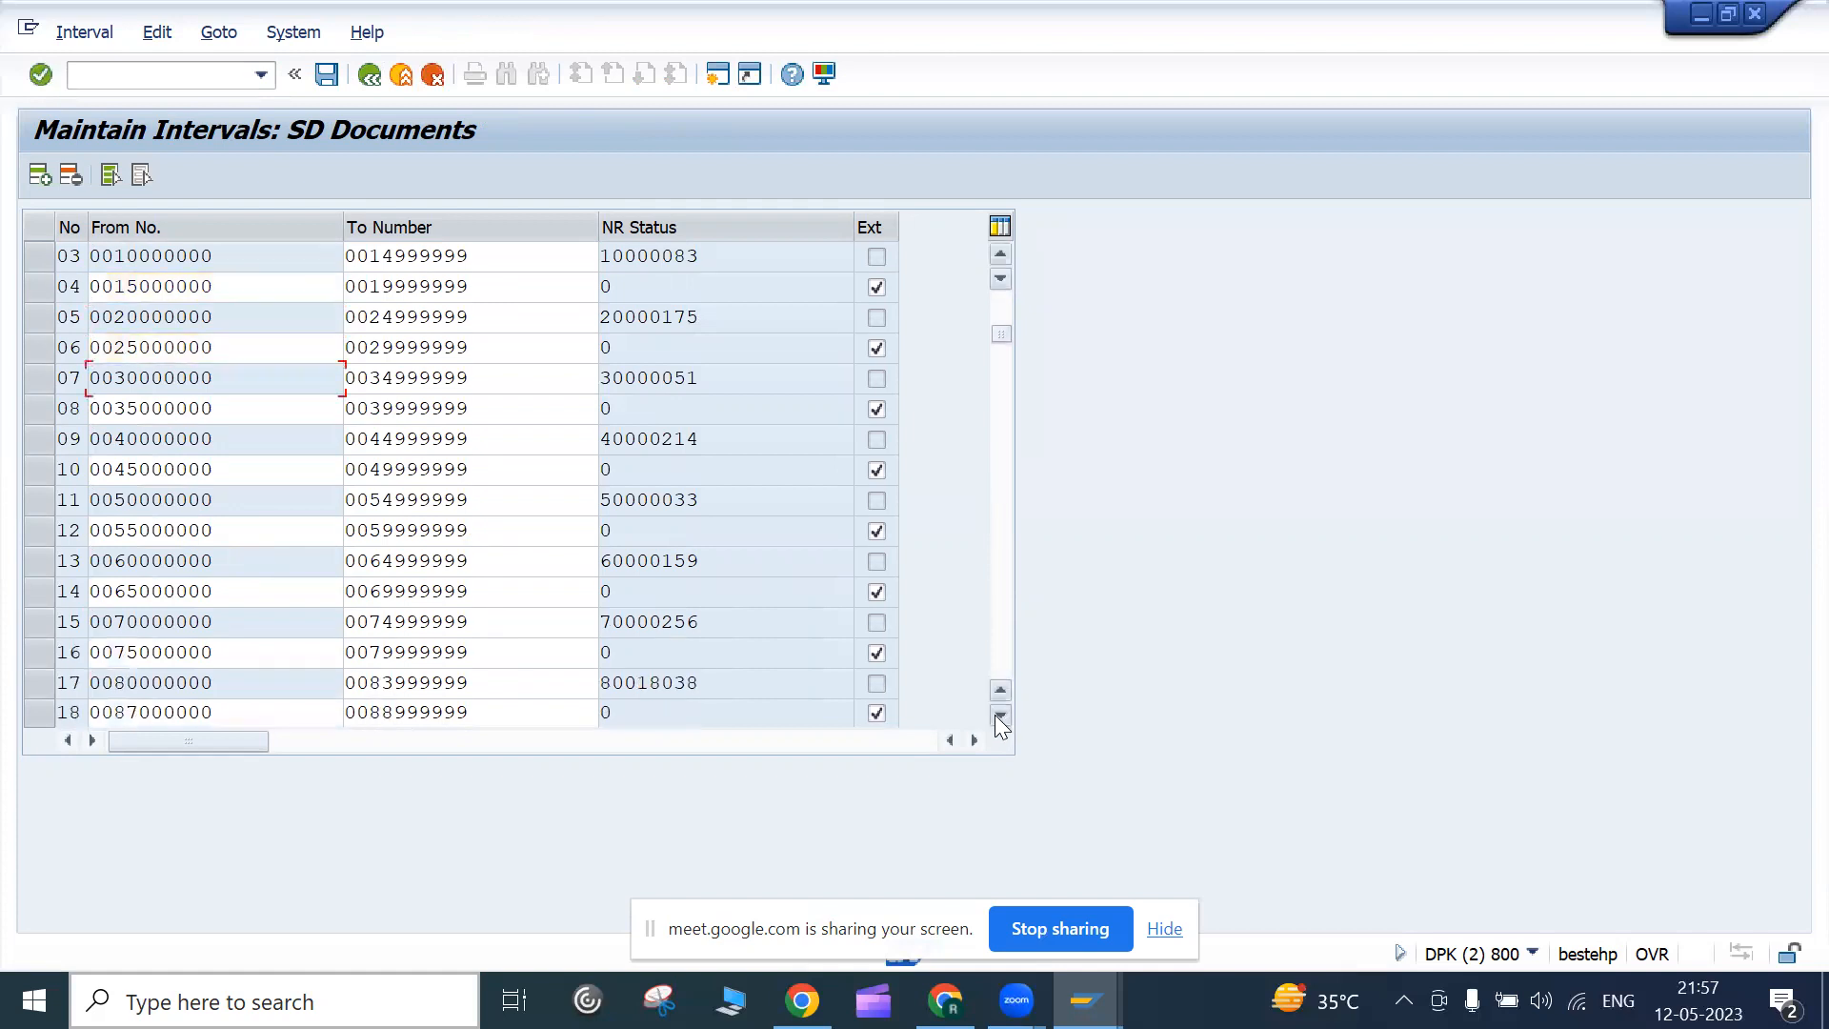
left_click(1001, 716)
left_click(1001, 716)
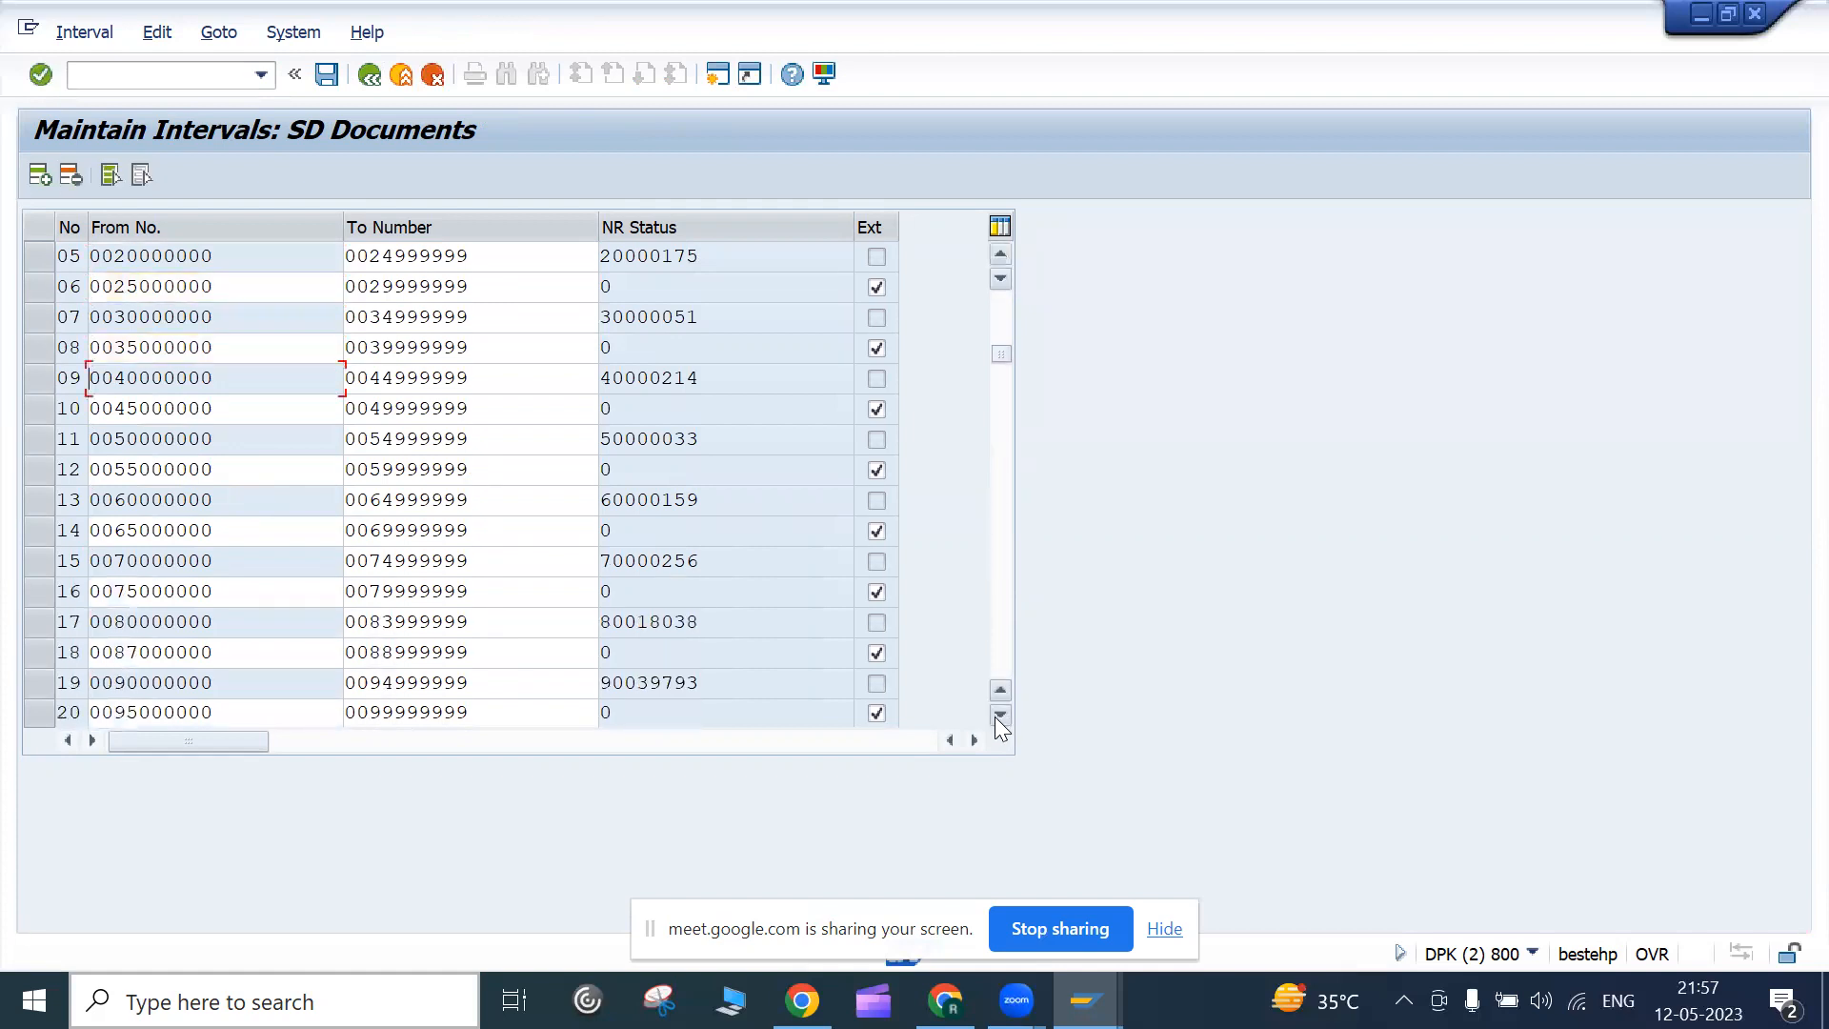
left_click(1000, 716)
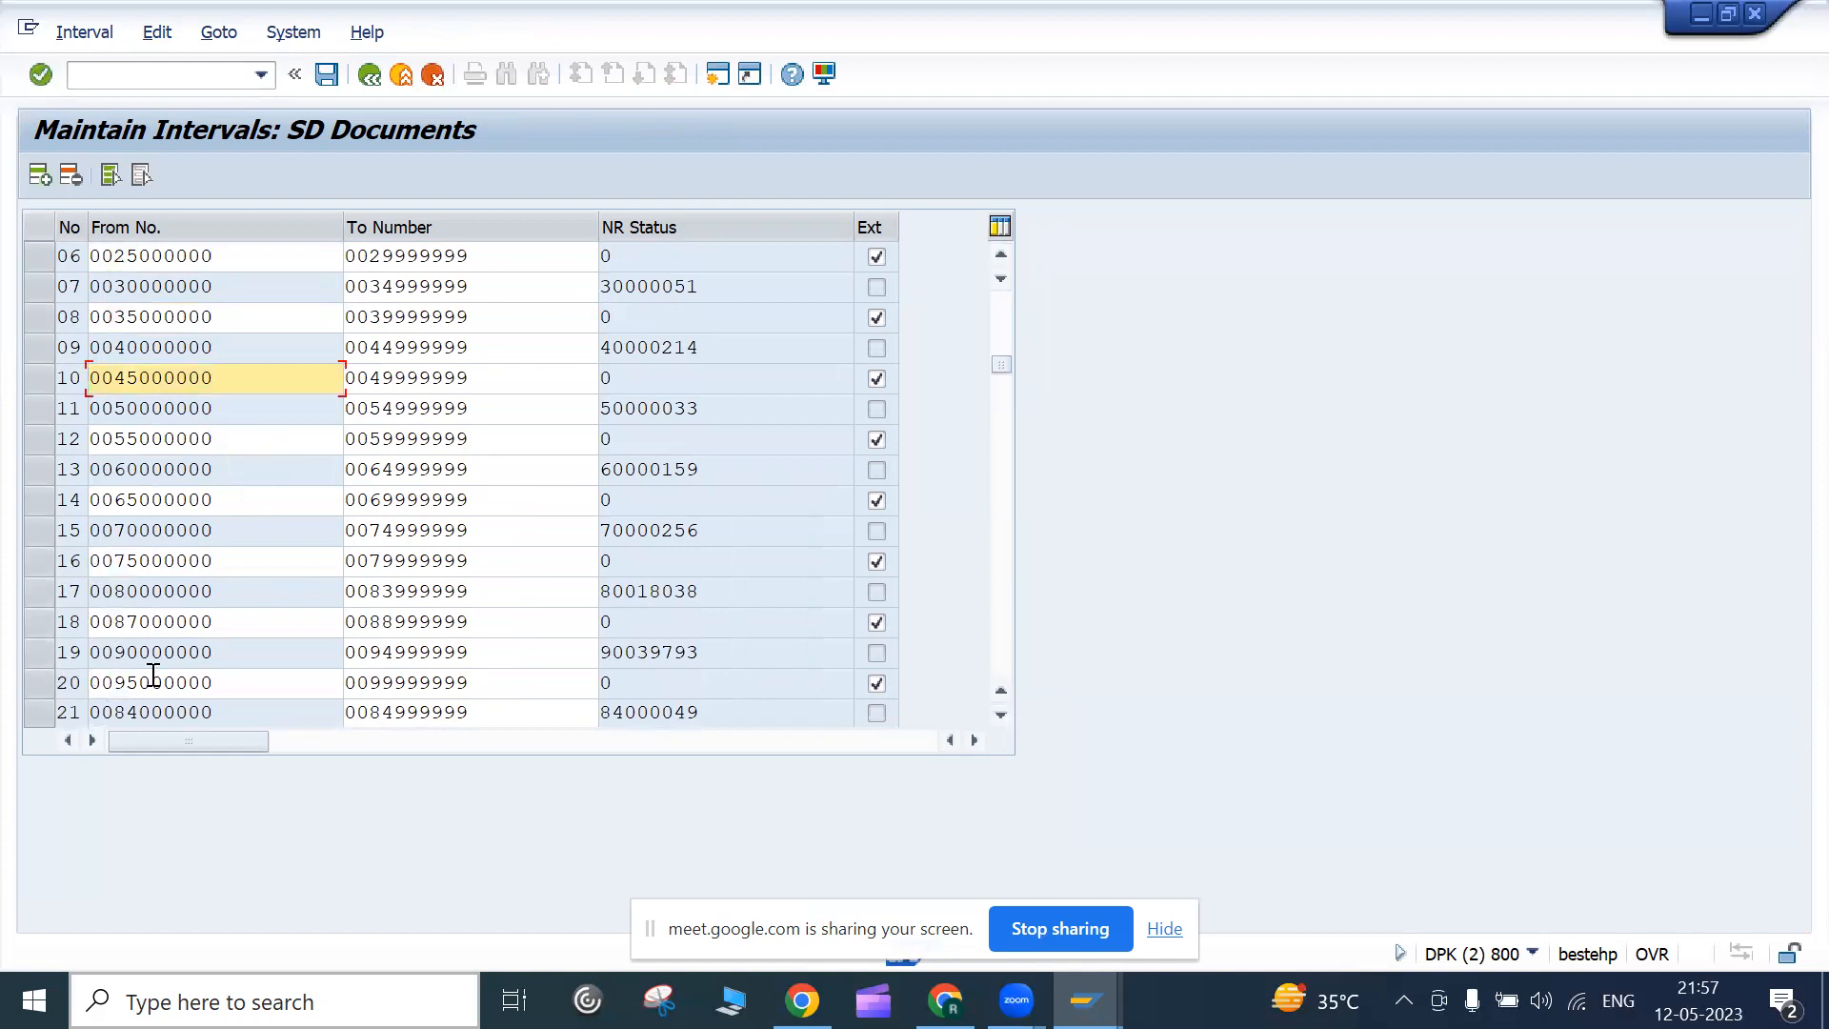
scroll(154, 674, "up", 2)
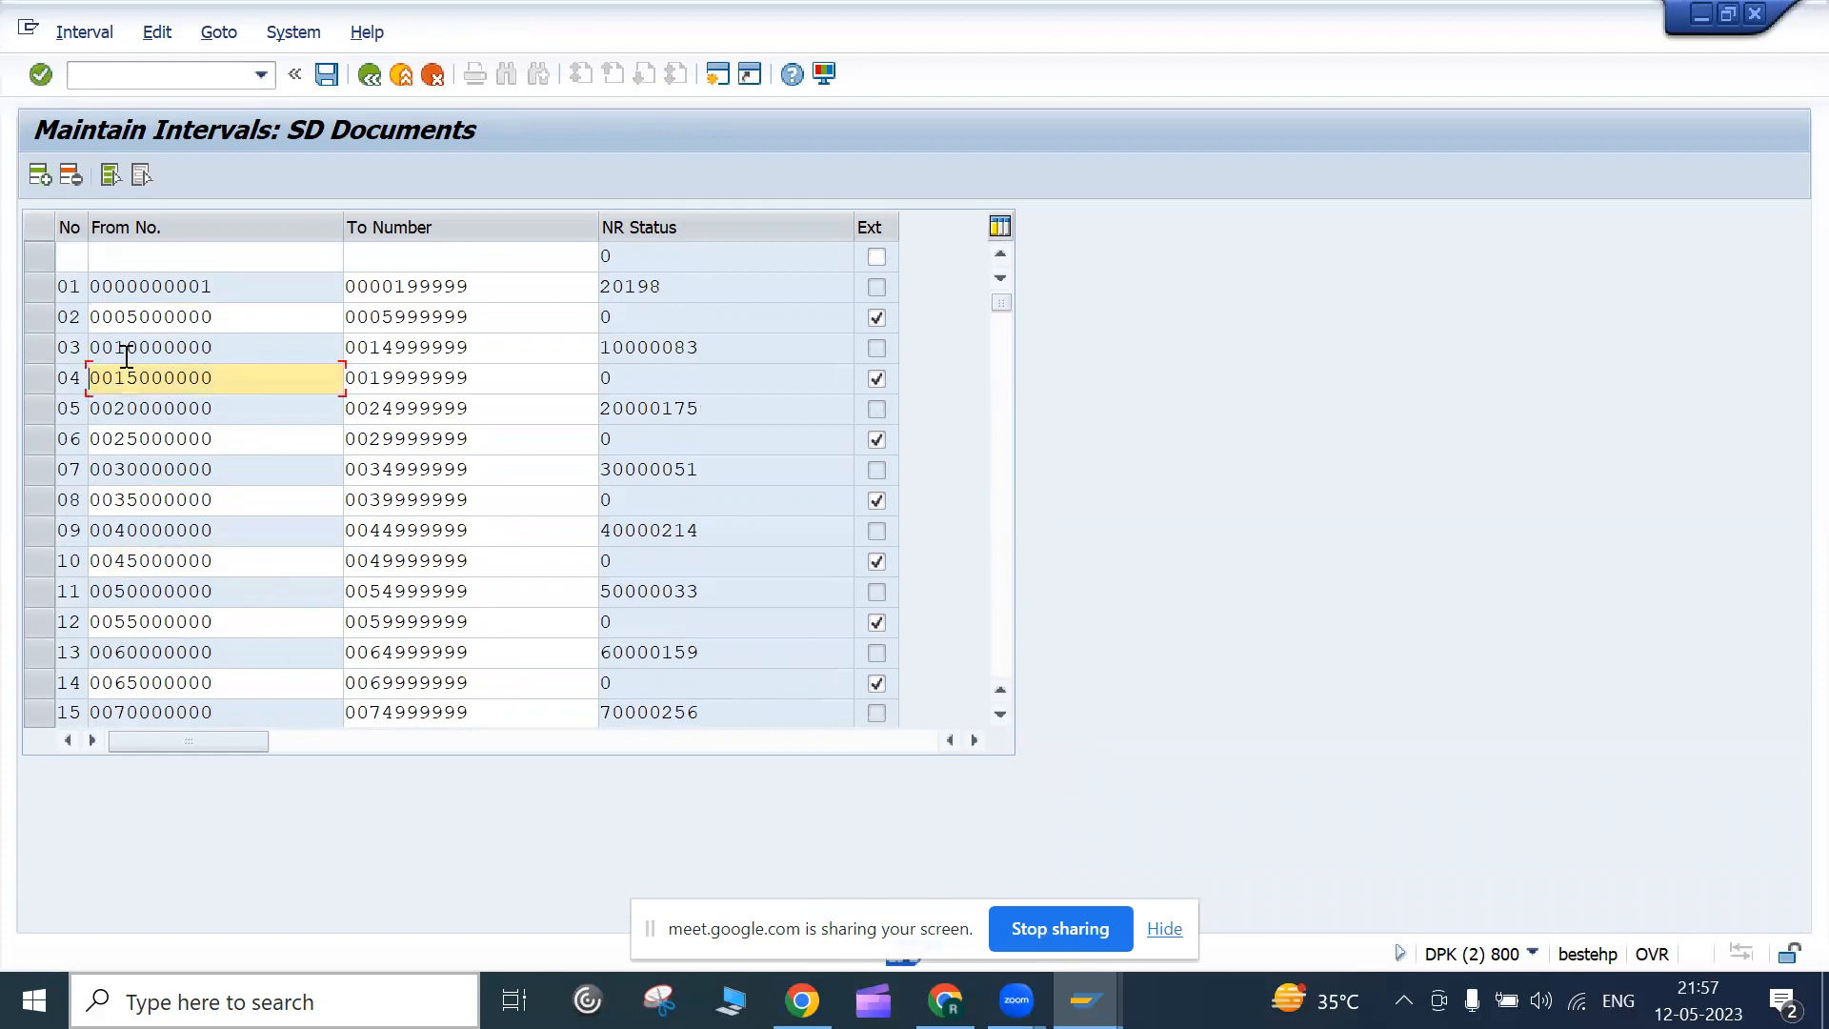
scroll(130, 468, "down", 10)
scroll(131, 477, "up", 10)
left_click(238, 317)
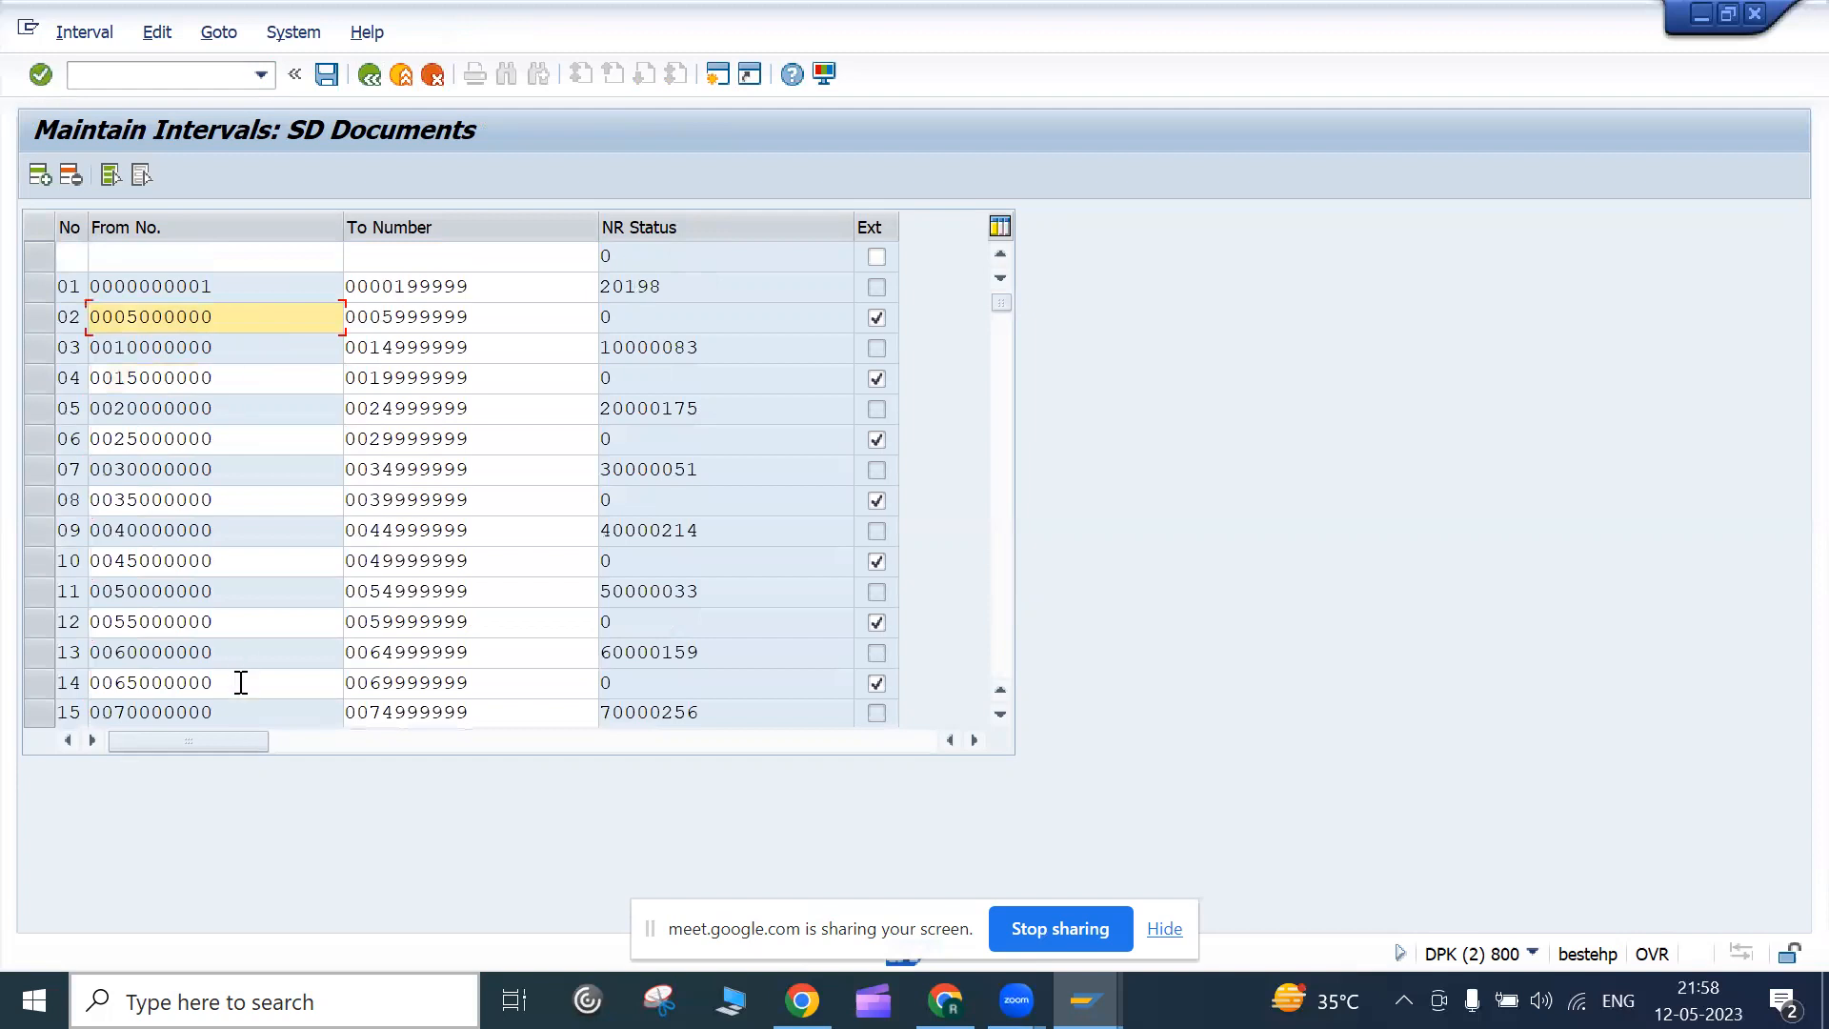
left_click_drag(236, 710, 54, 716)
key("ctrl+c")
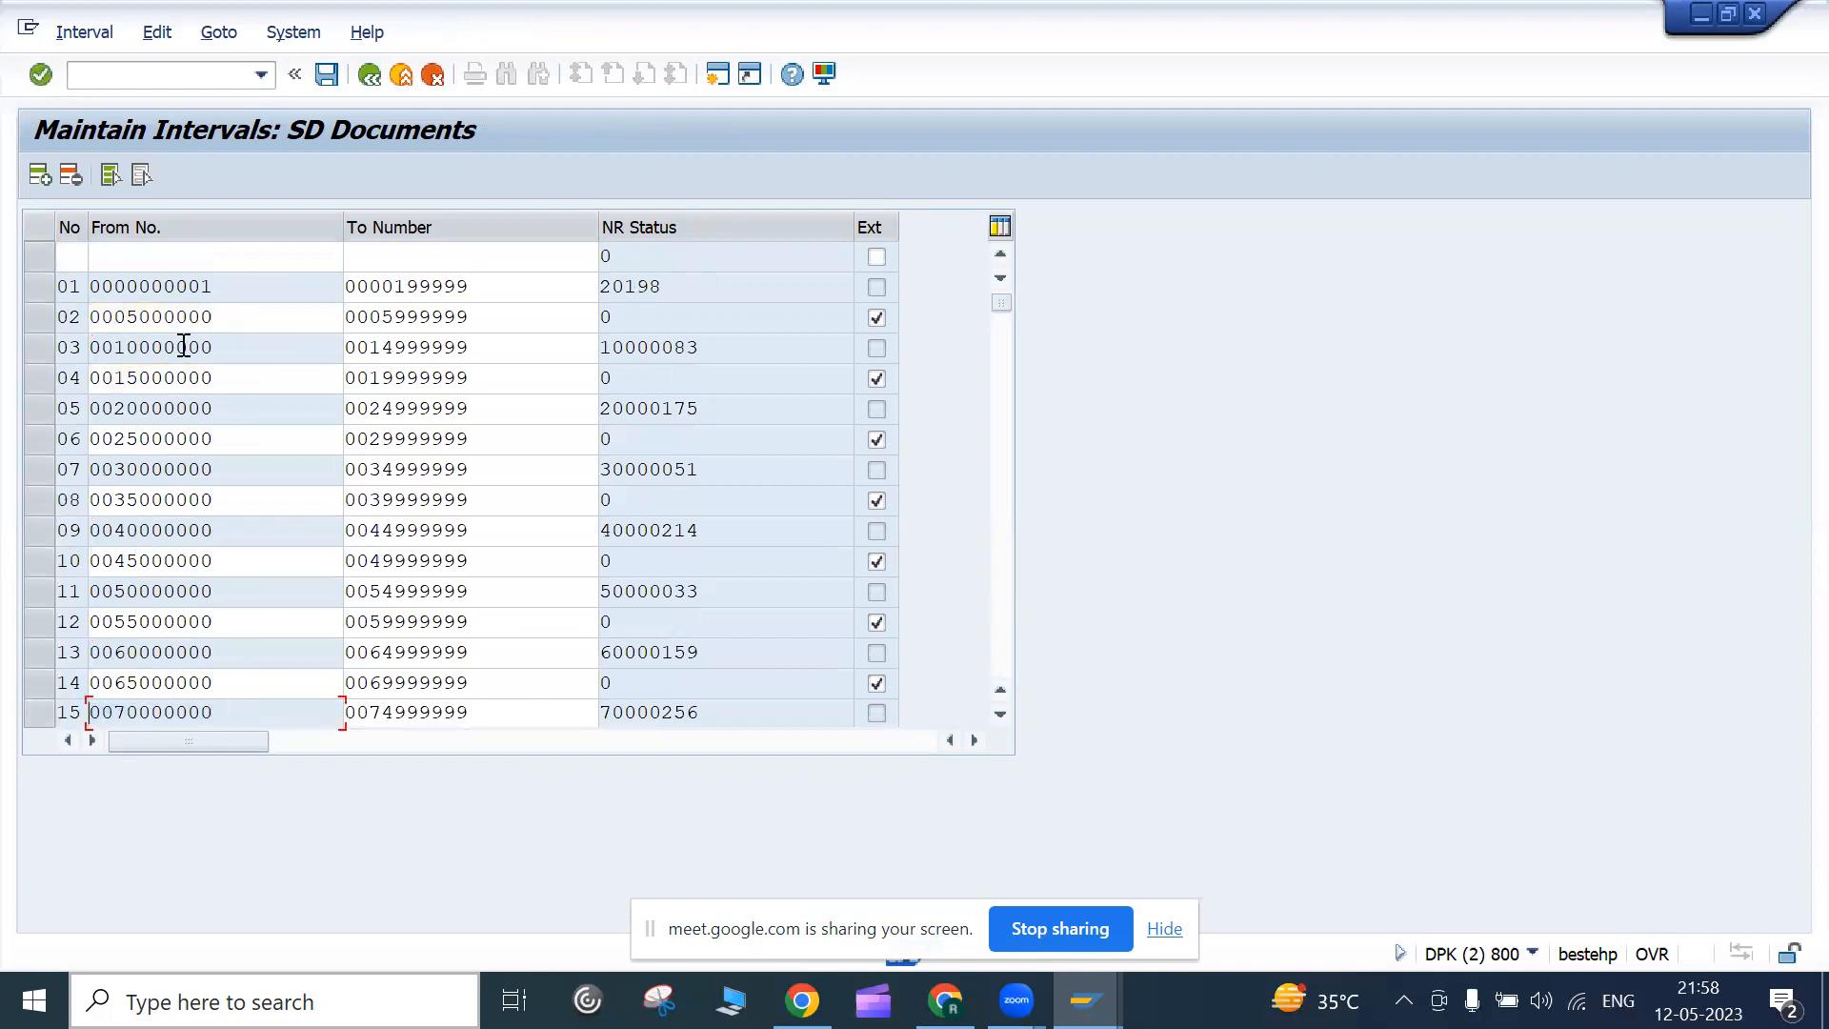
left_click(124, 257)
key("ctrl+v")
left_click_drag(477, 713, 151, 688)
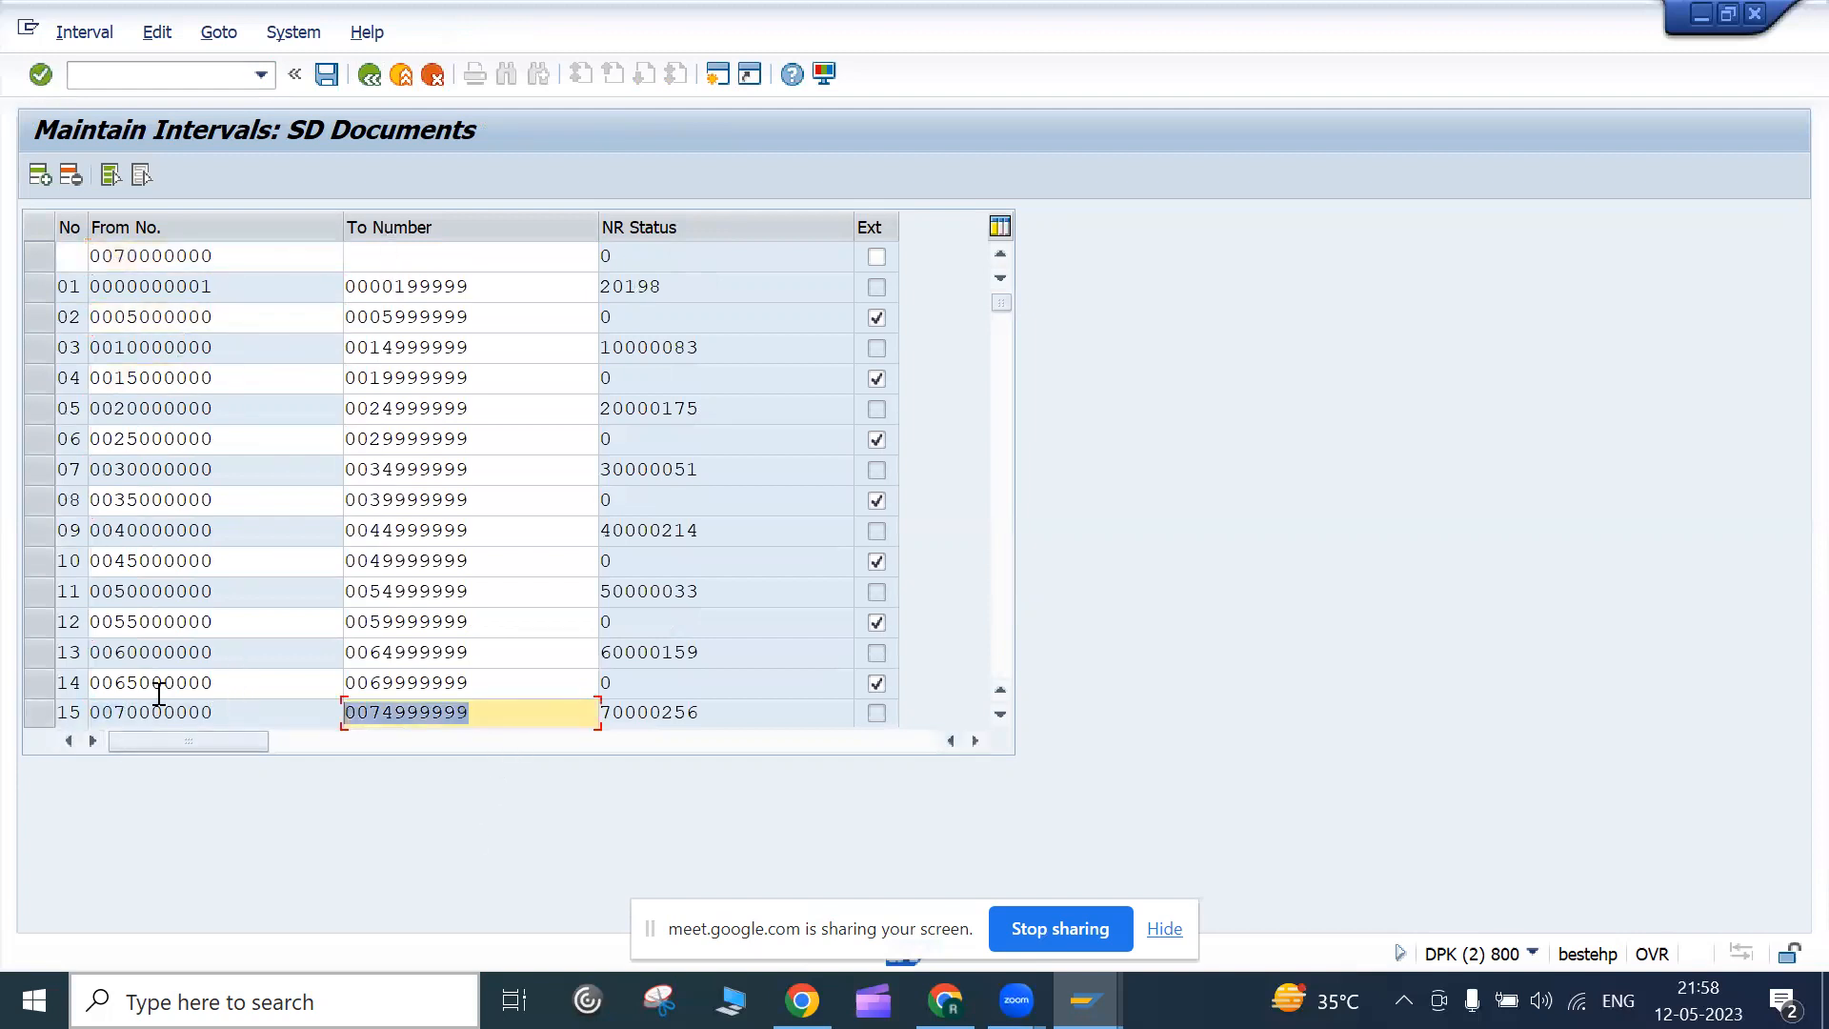
left_click(389, 260)
key("ctrl+v")
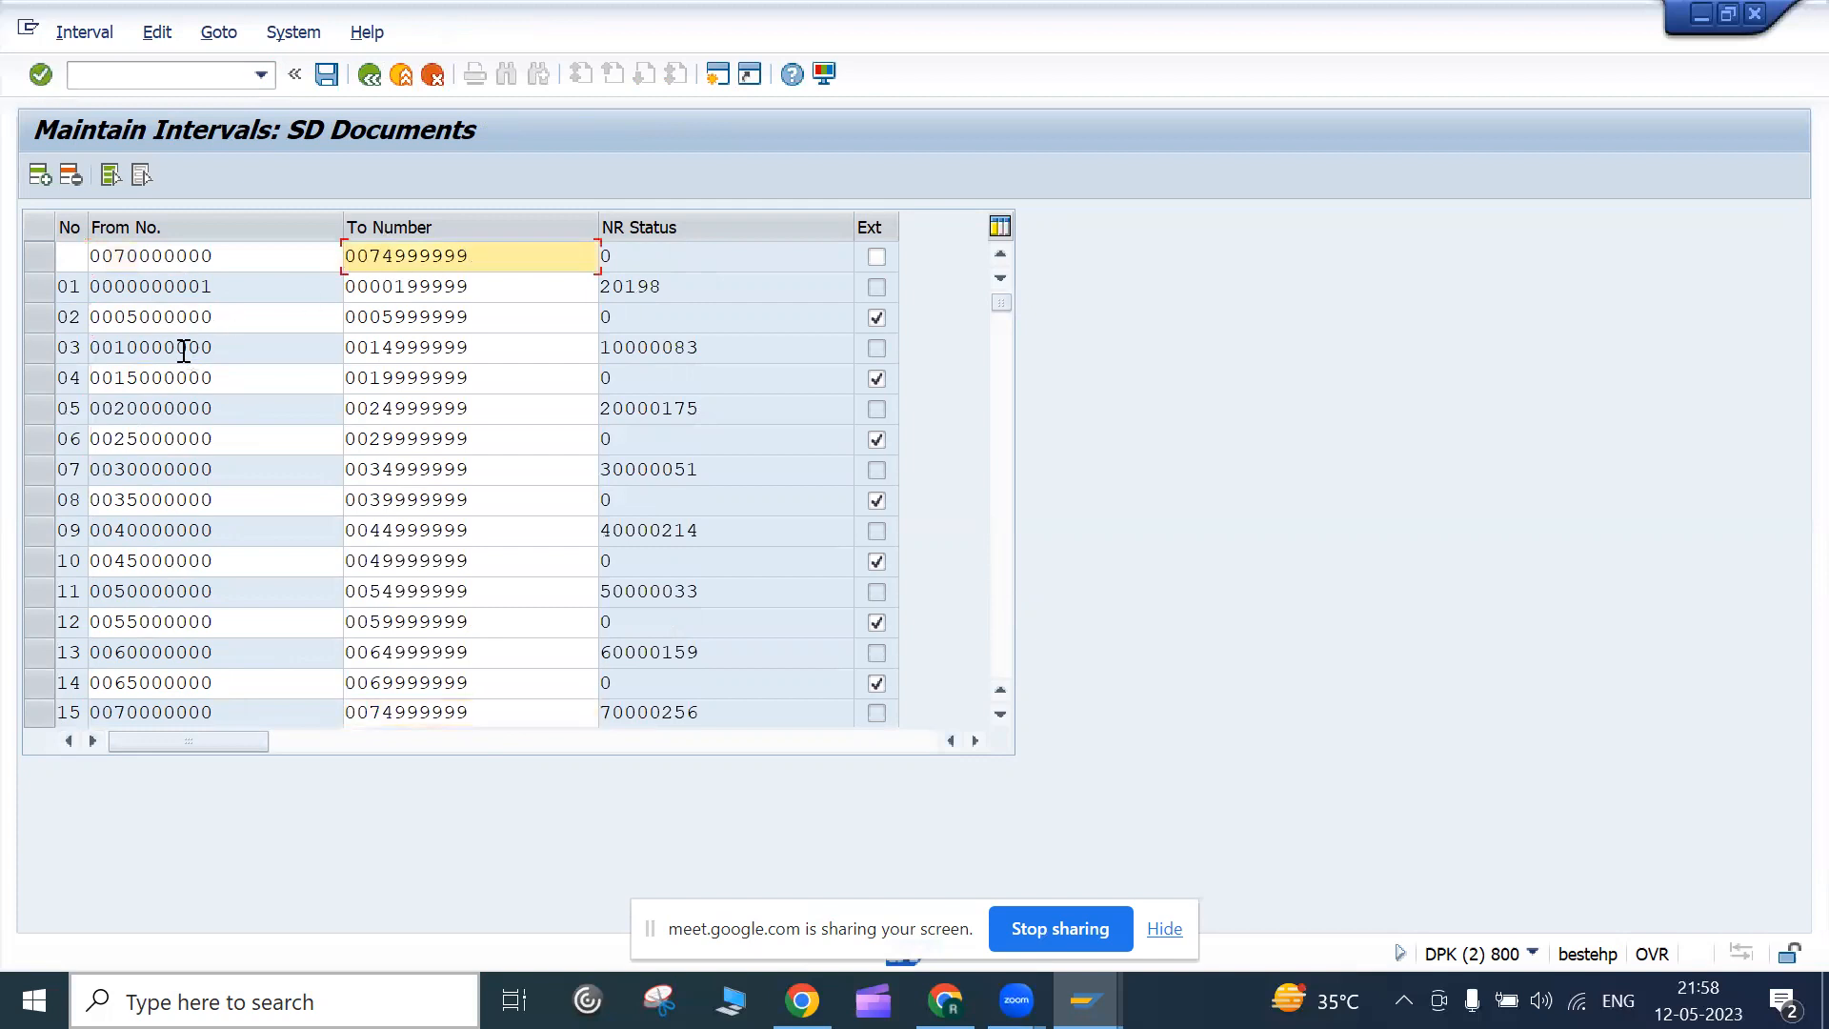
left_click(113, 257)
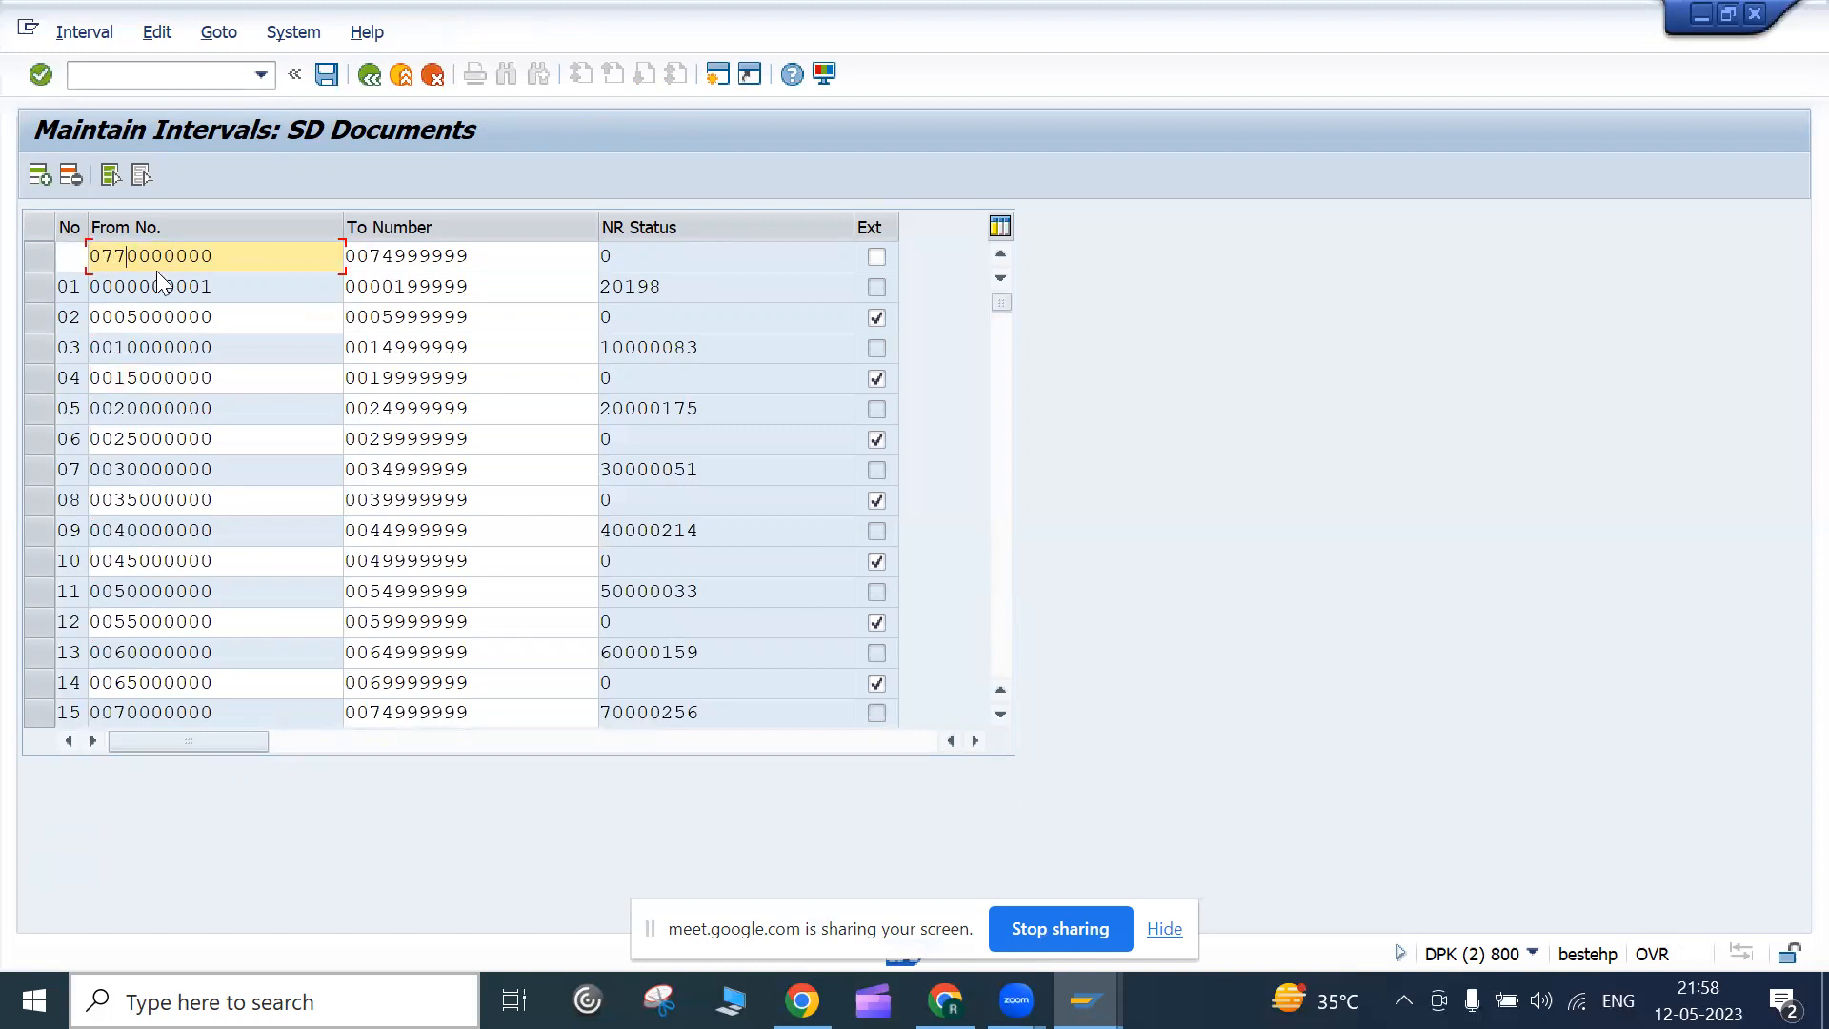
type("0")
left_click(353, 256)
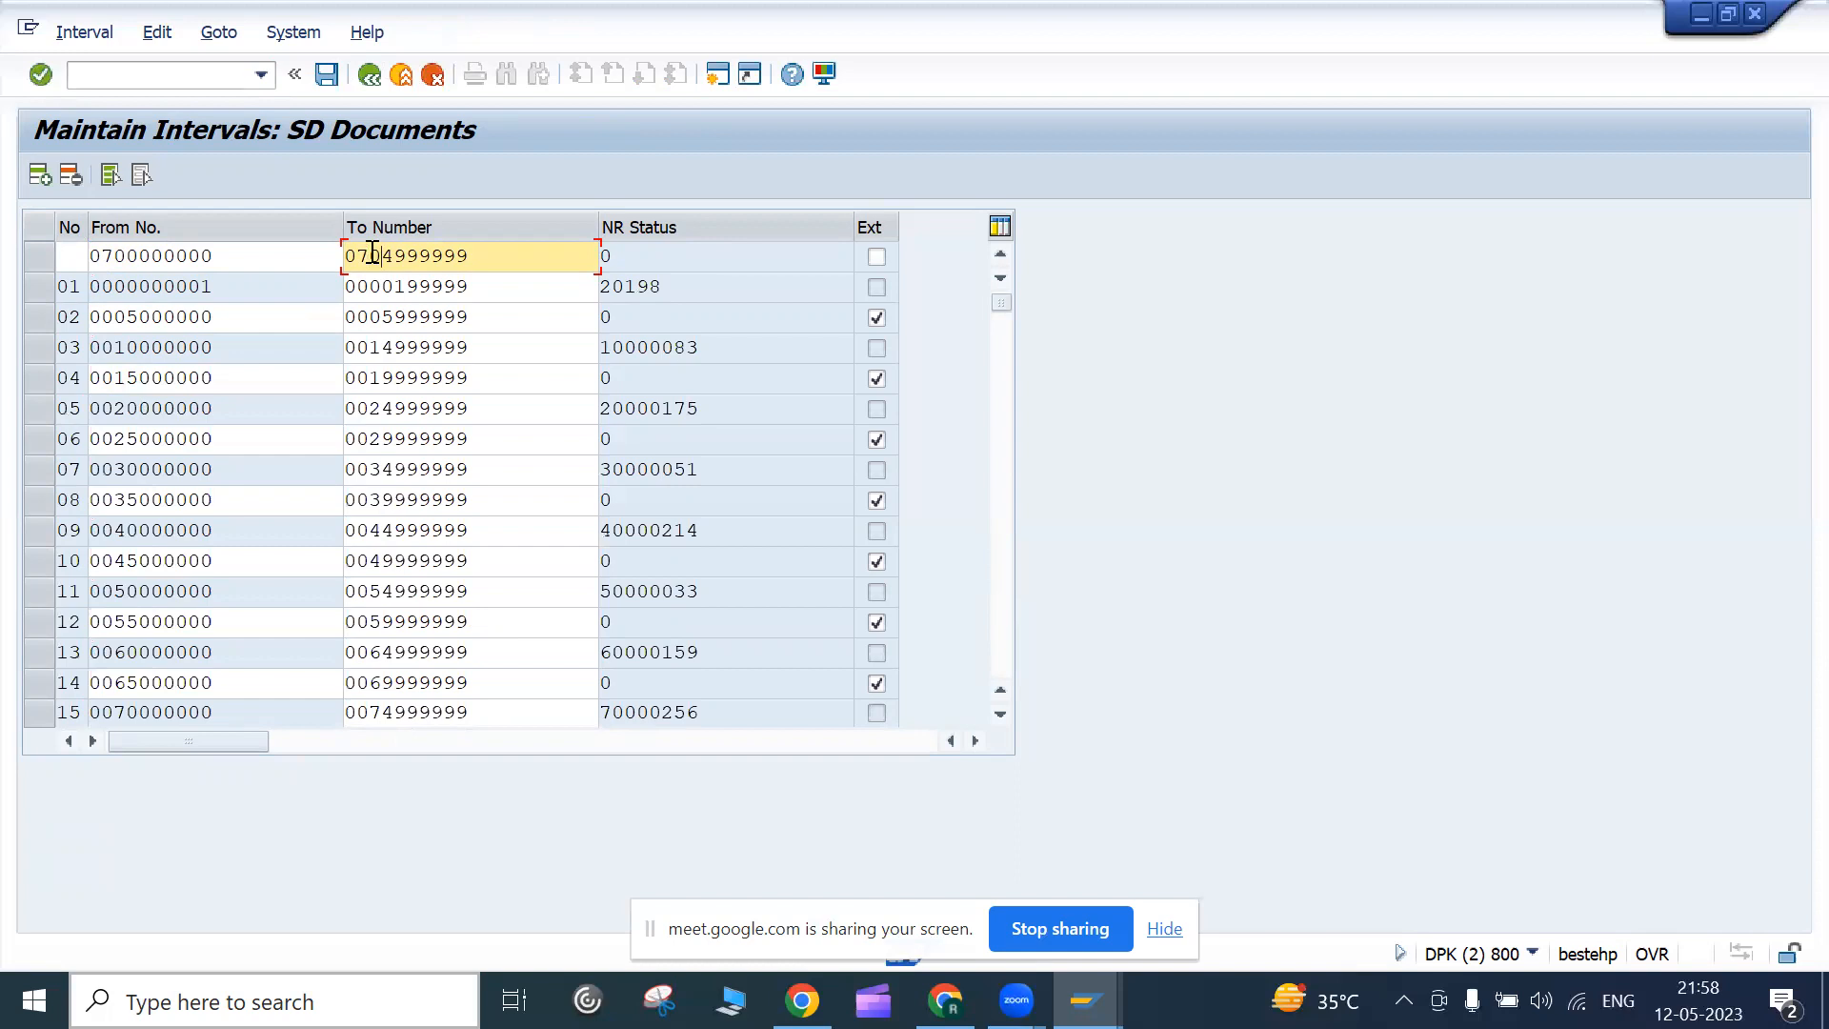
left_click(77, 264)
type("36")
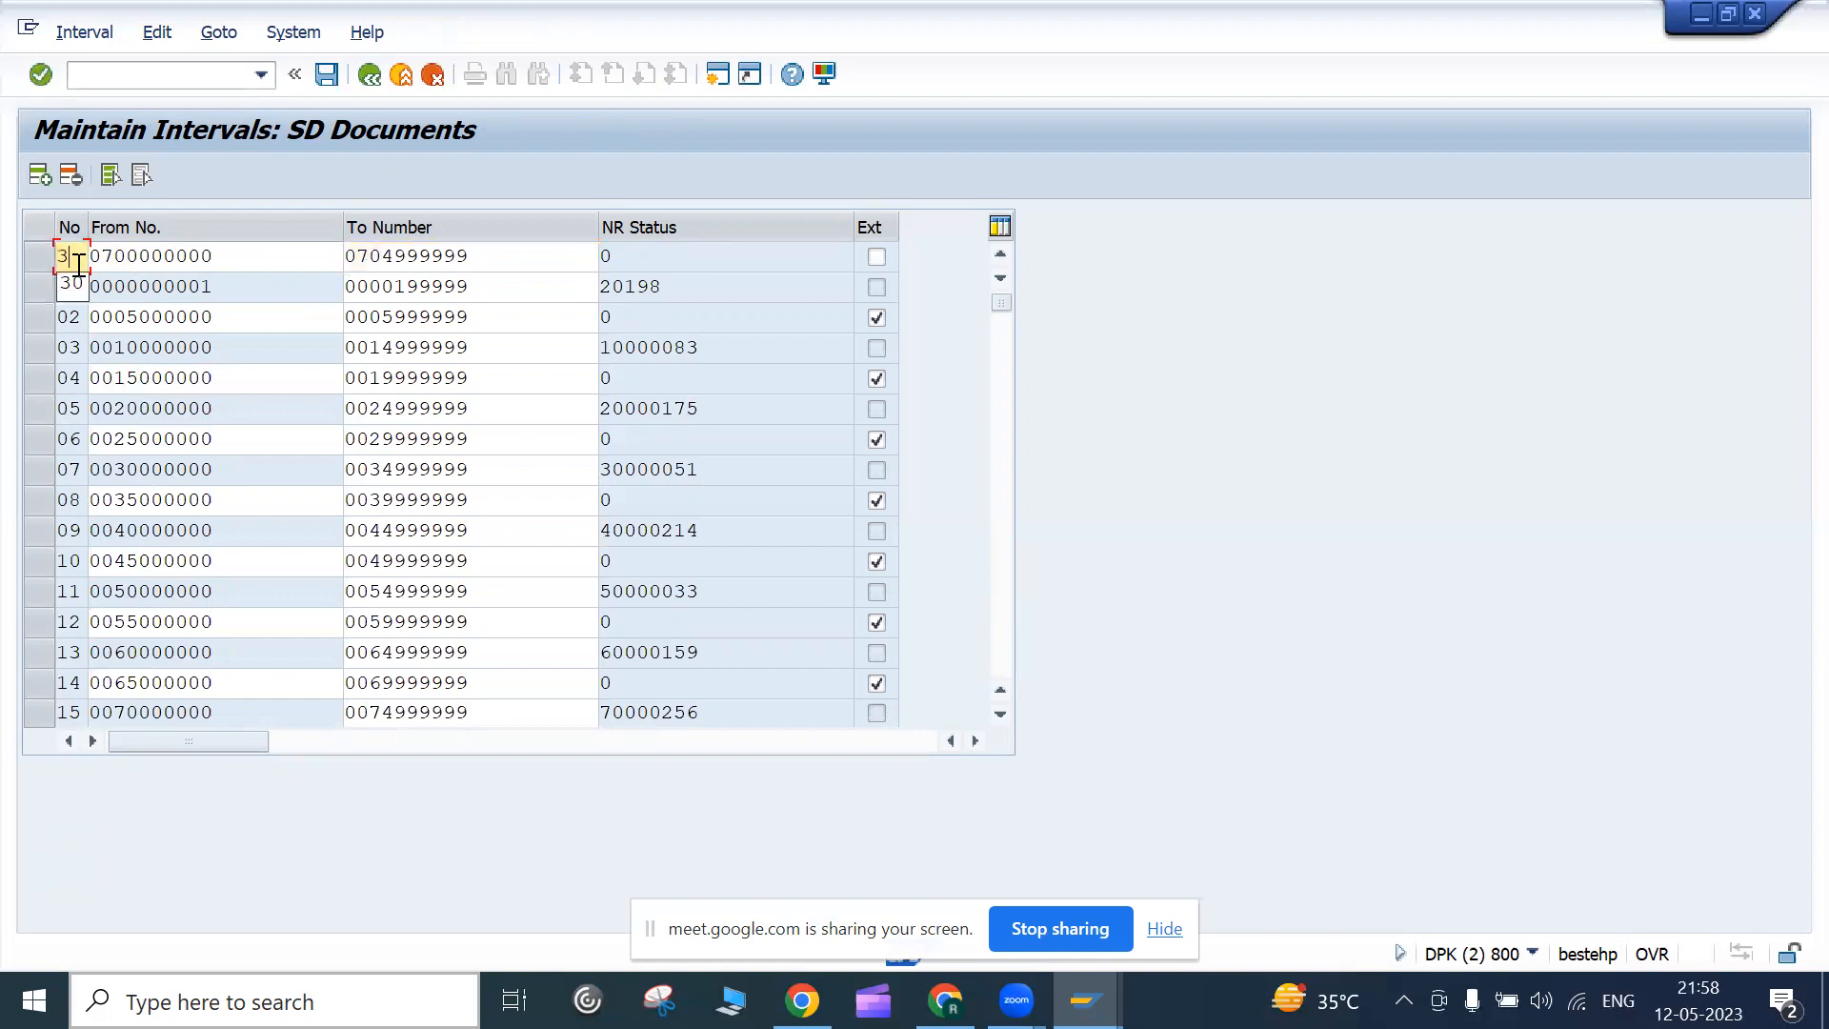
key("Return")
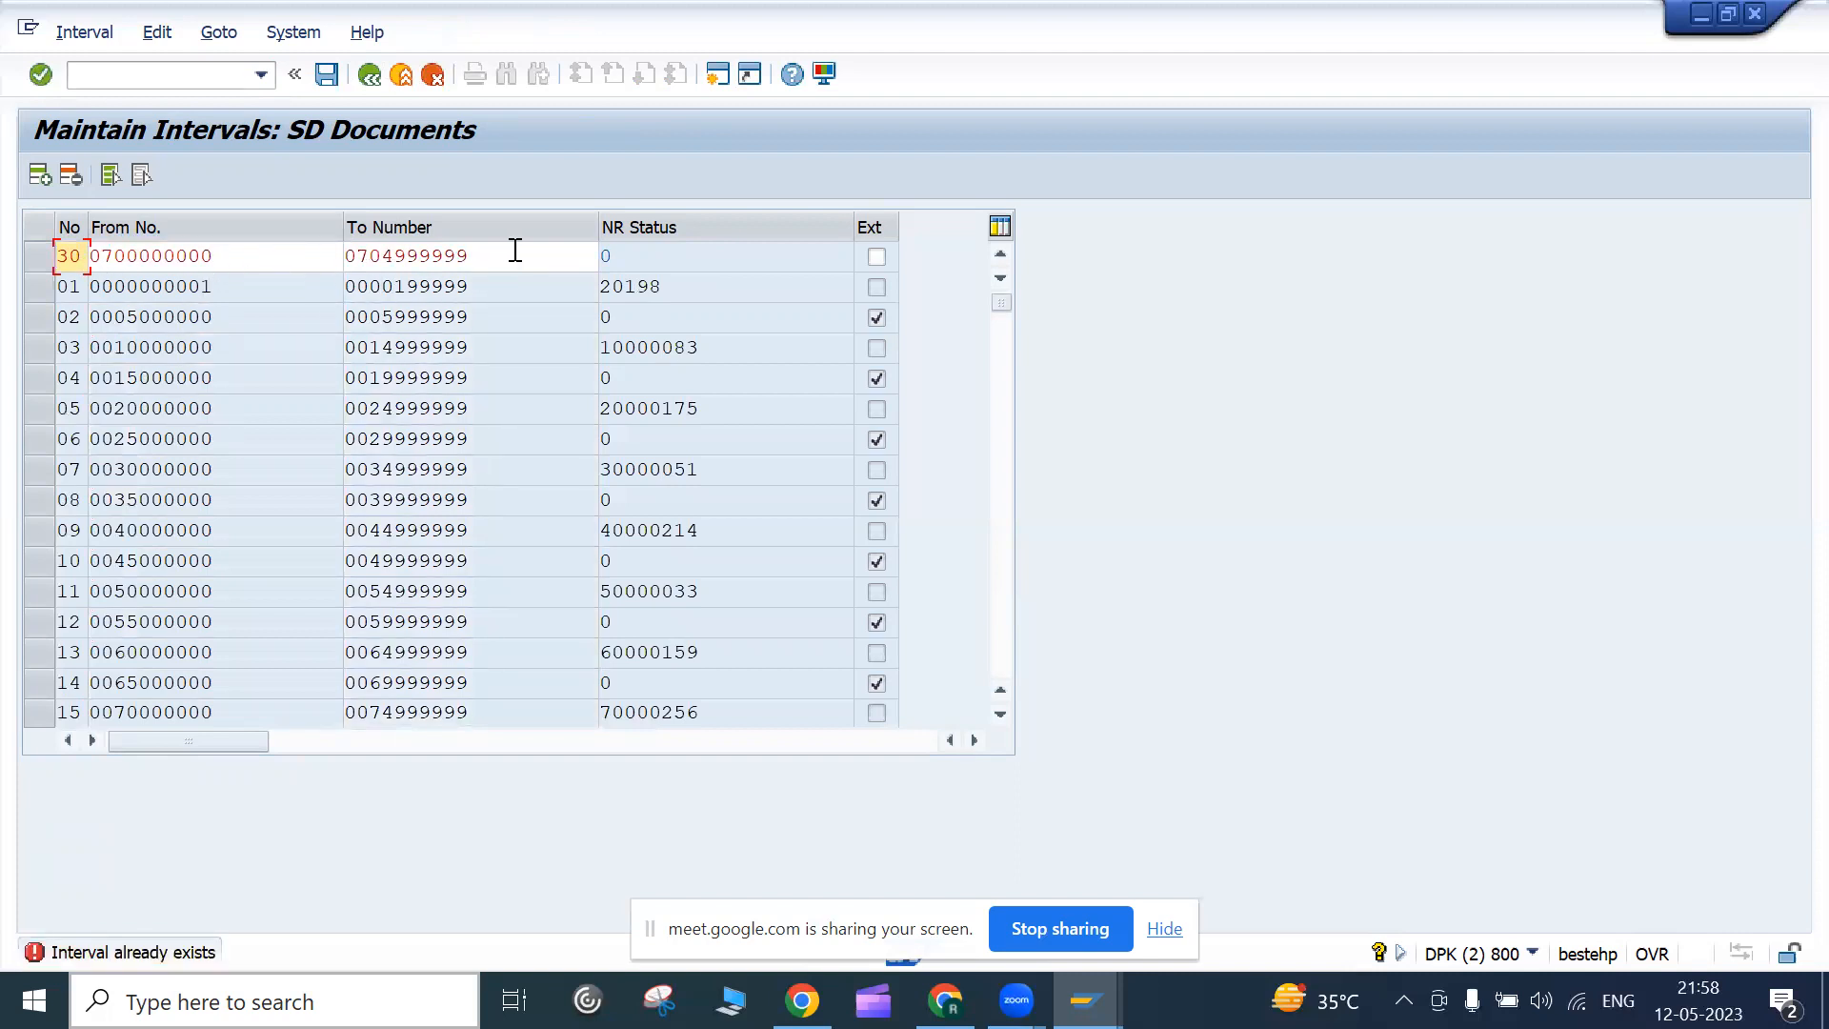
Try editing the rejected row's From and To numbers and confirm the change
left_click(98, 256)
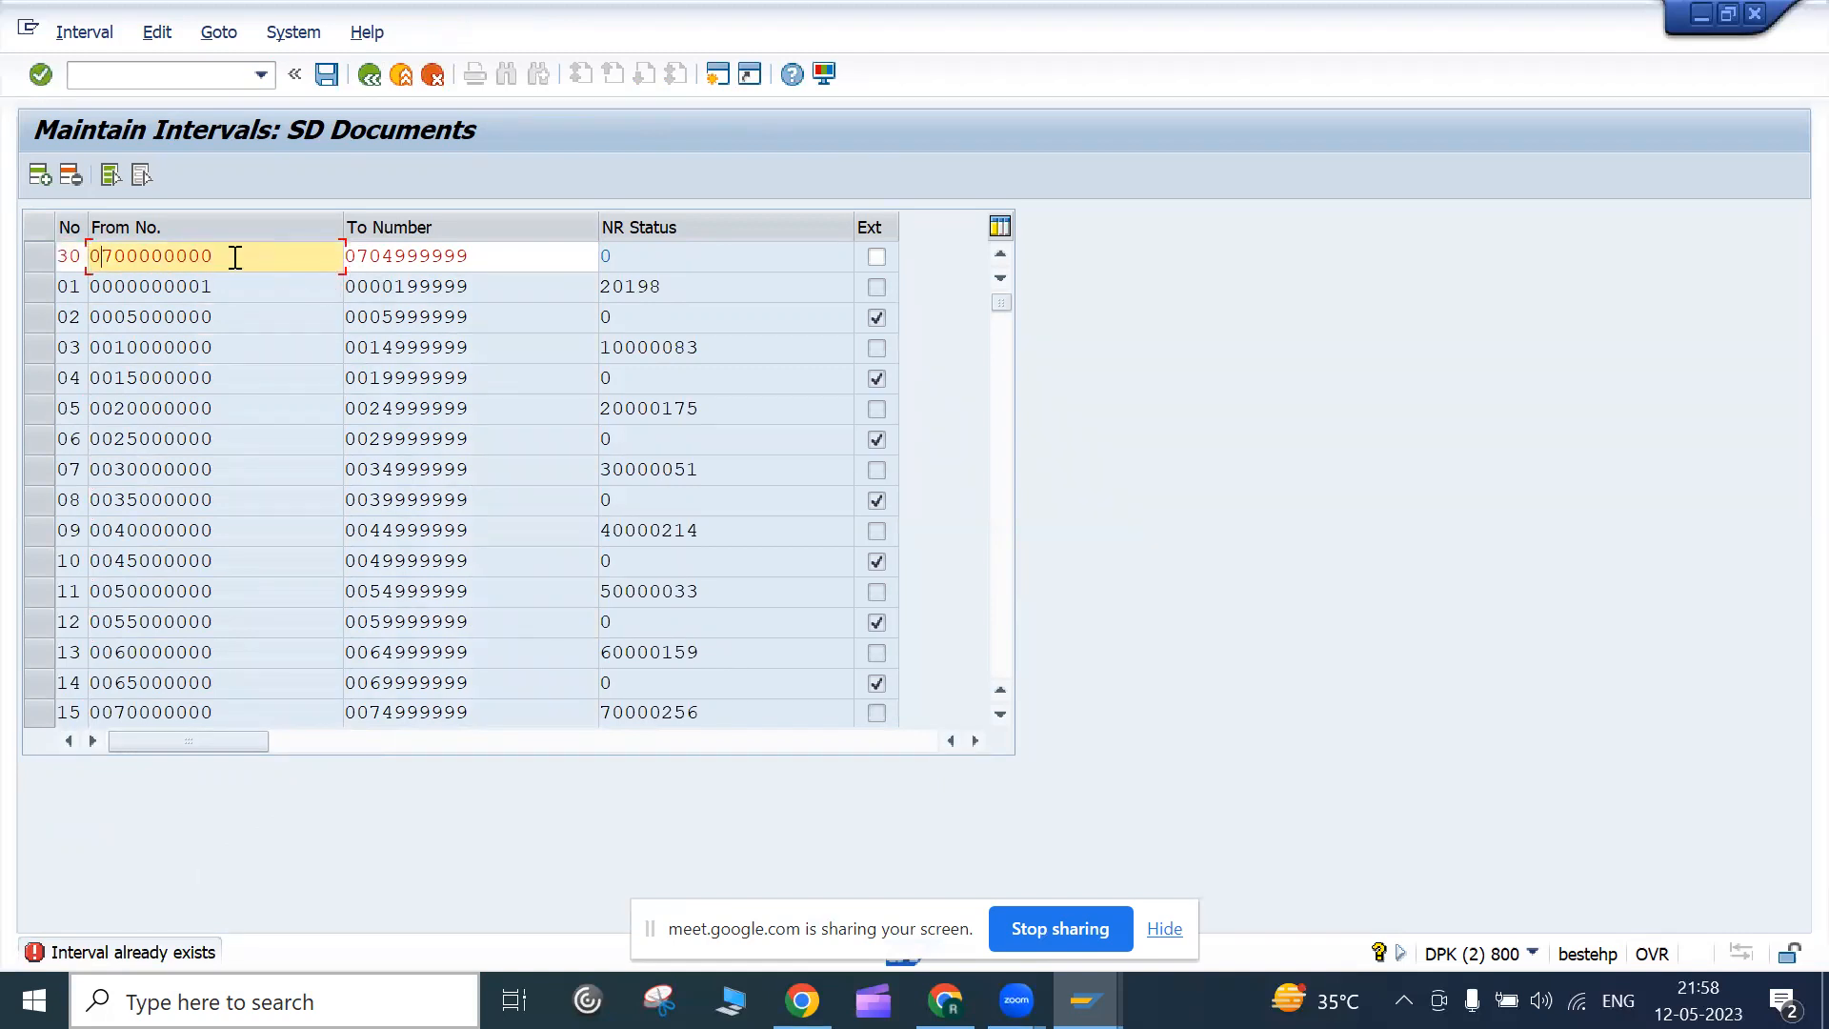
left_click(91, 256)
left_click(352, 255)
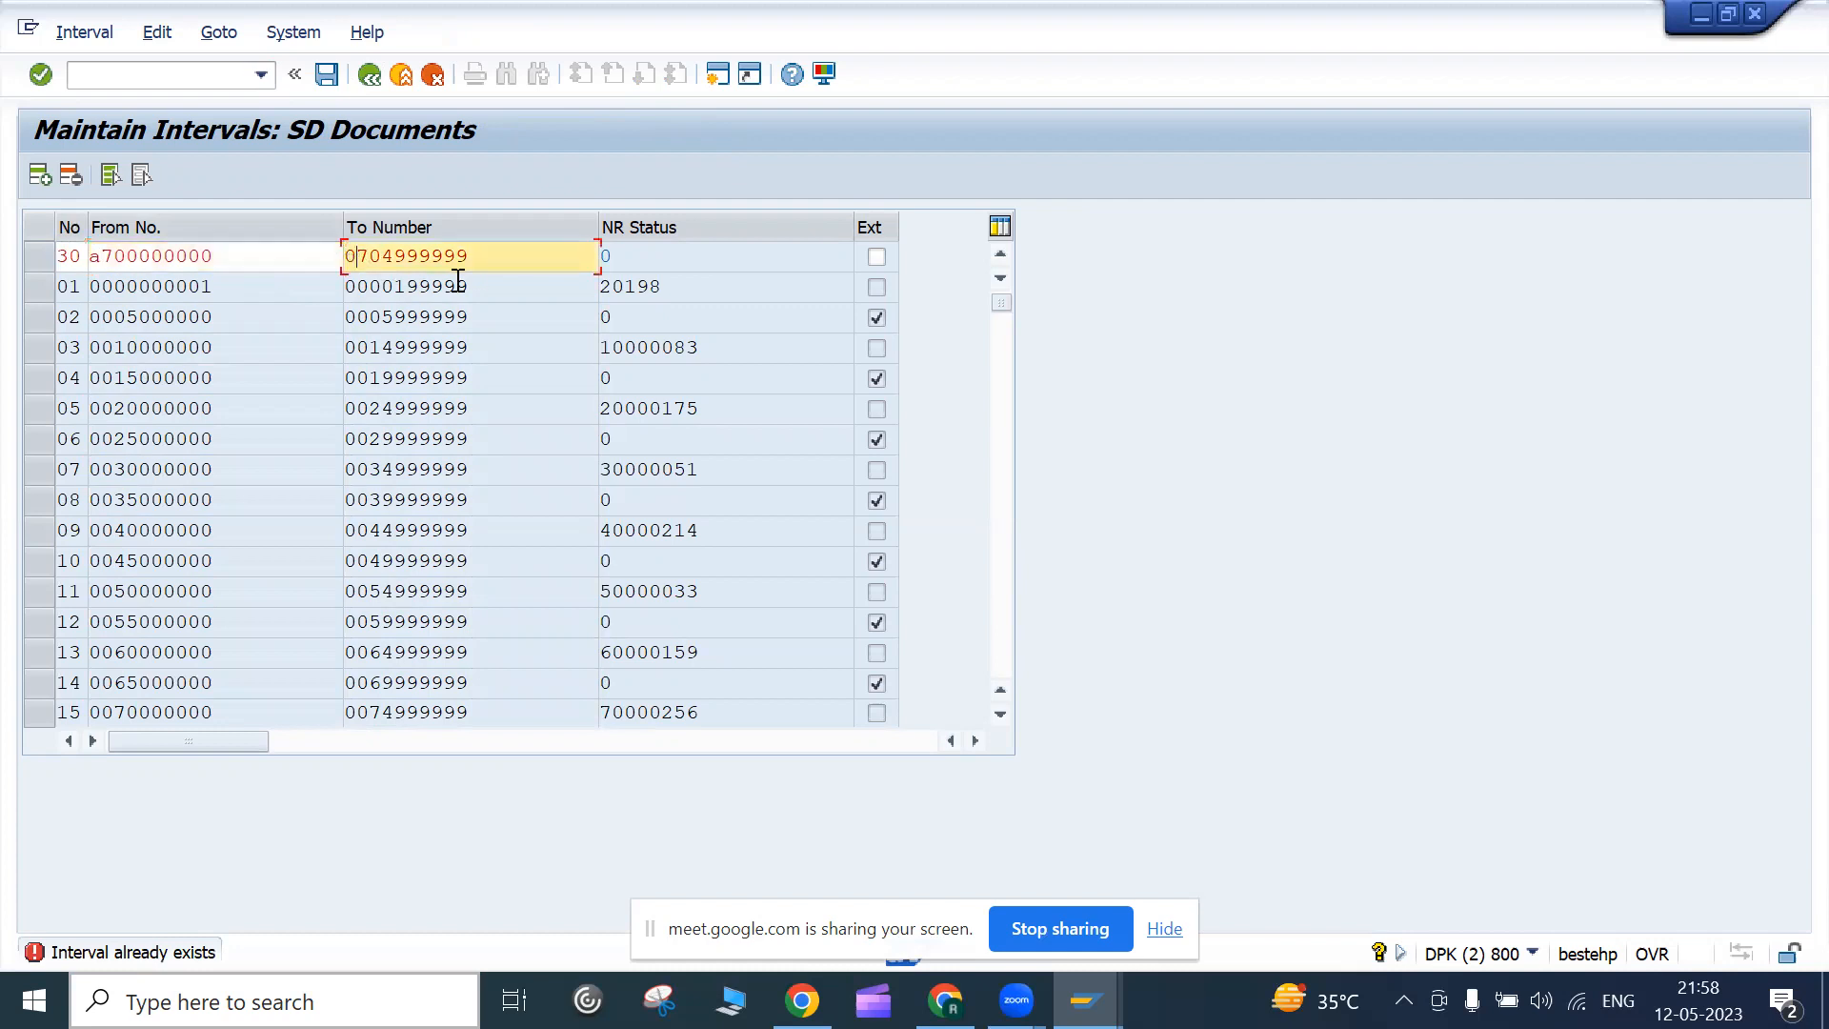
type("a")
key("Return")
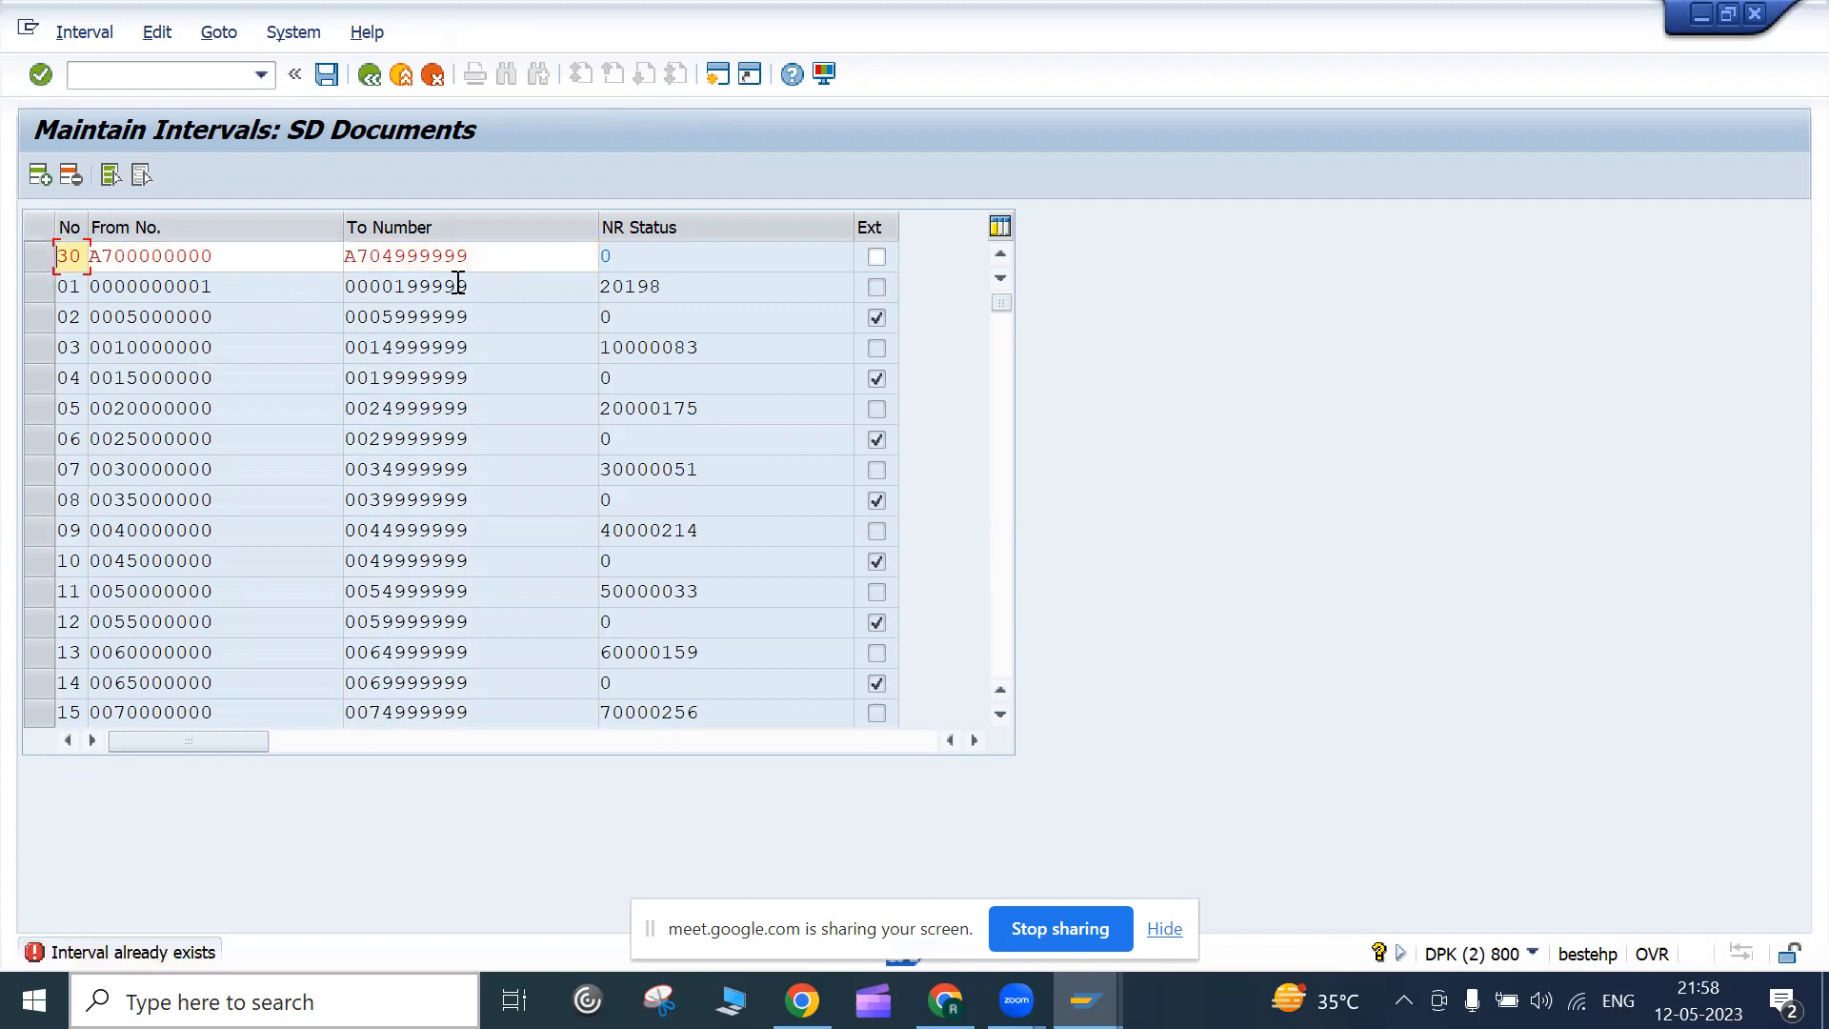
Remove the rejected row and exit interval maintenance without saving changes
key("Return")
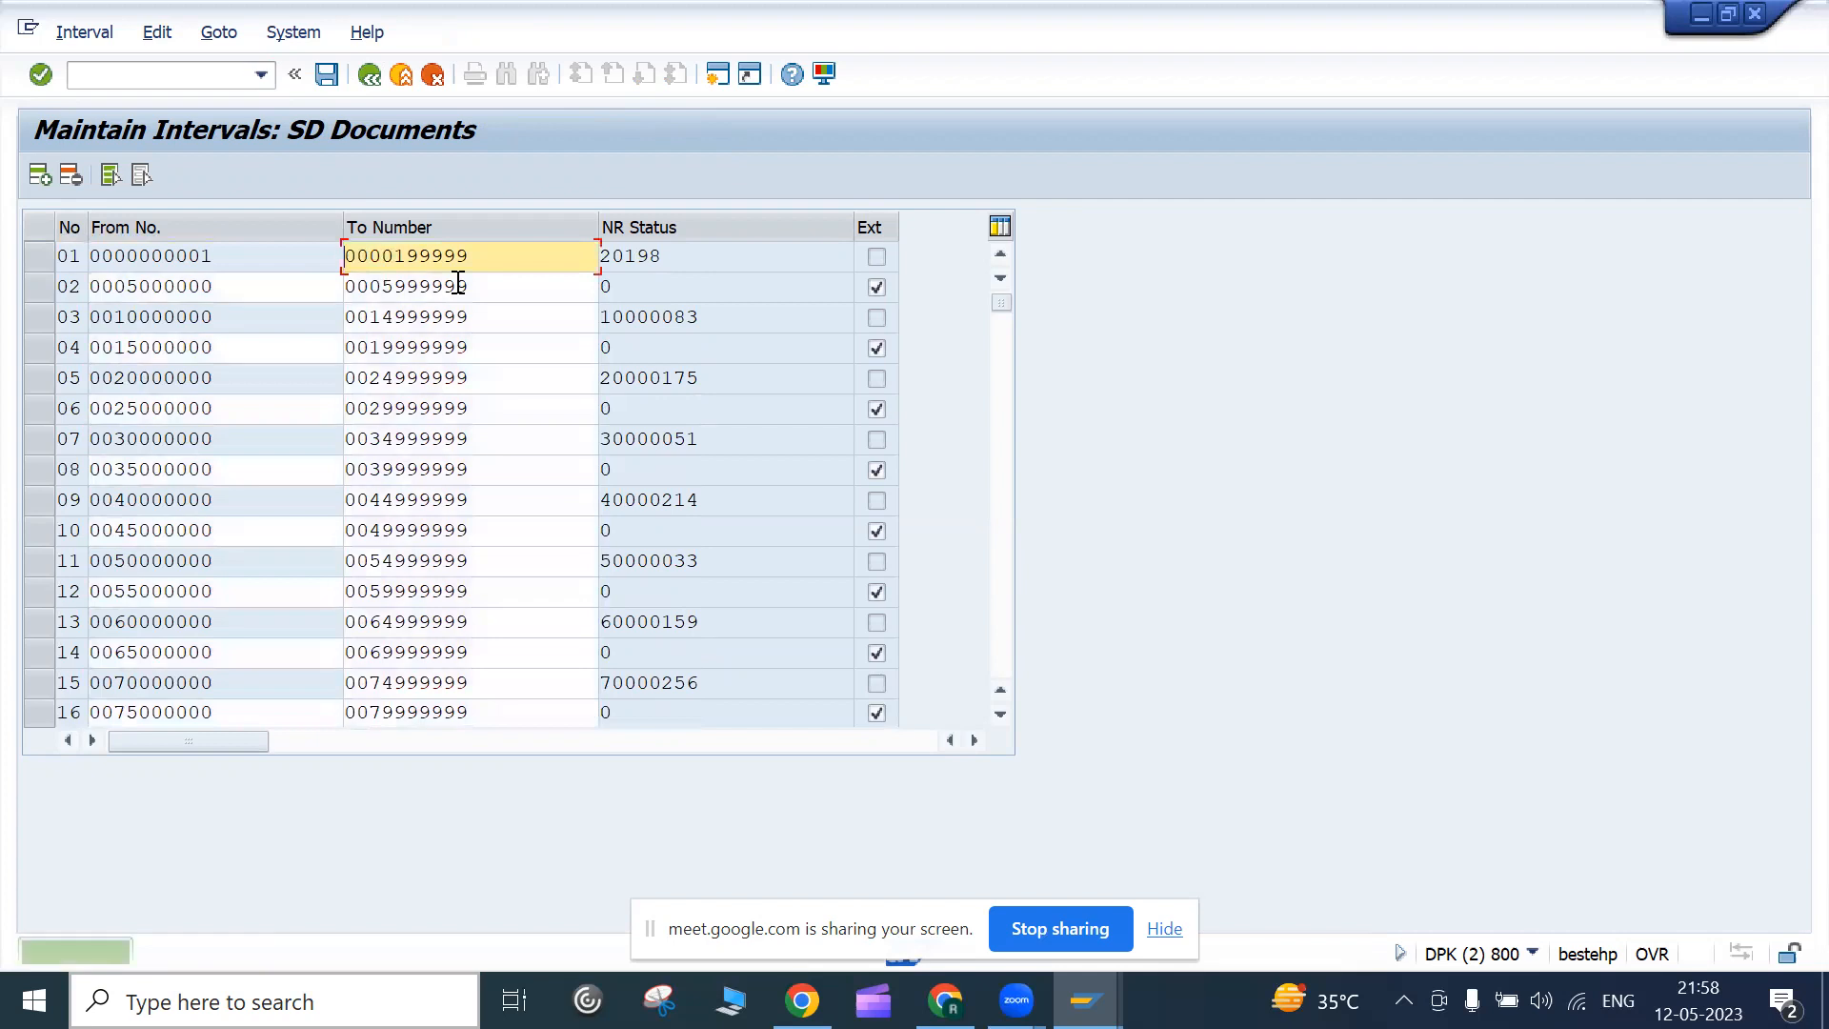
scroll(730, 698, "down", 10)
scroll(715, 692, "up", 10)
scroll(657, 679, "down", 10)
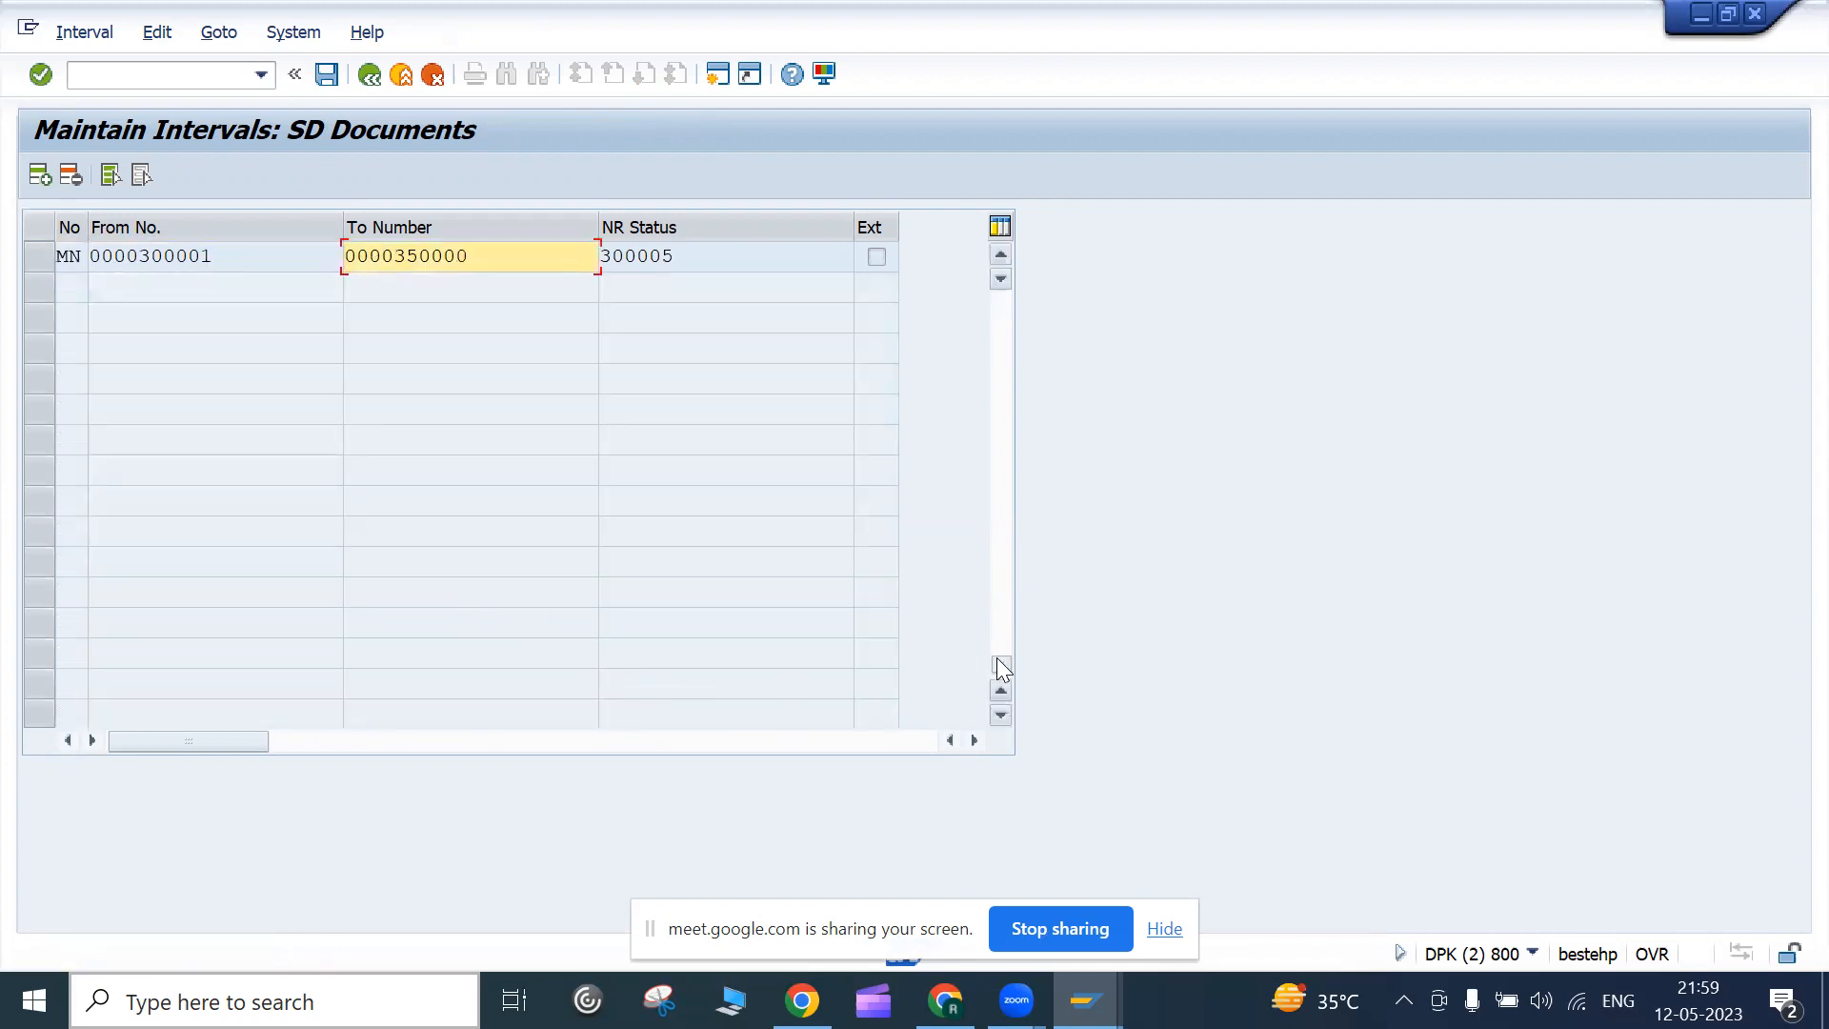
scroll(857, 629, "up", 10)
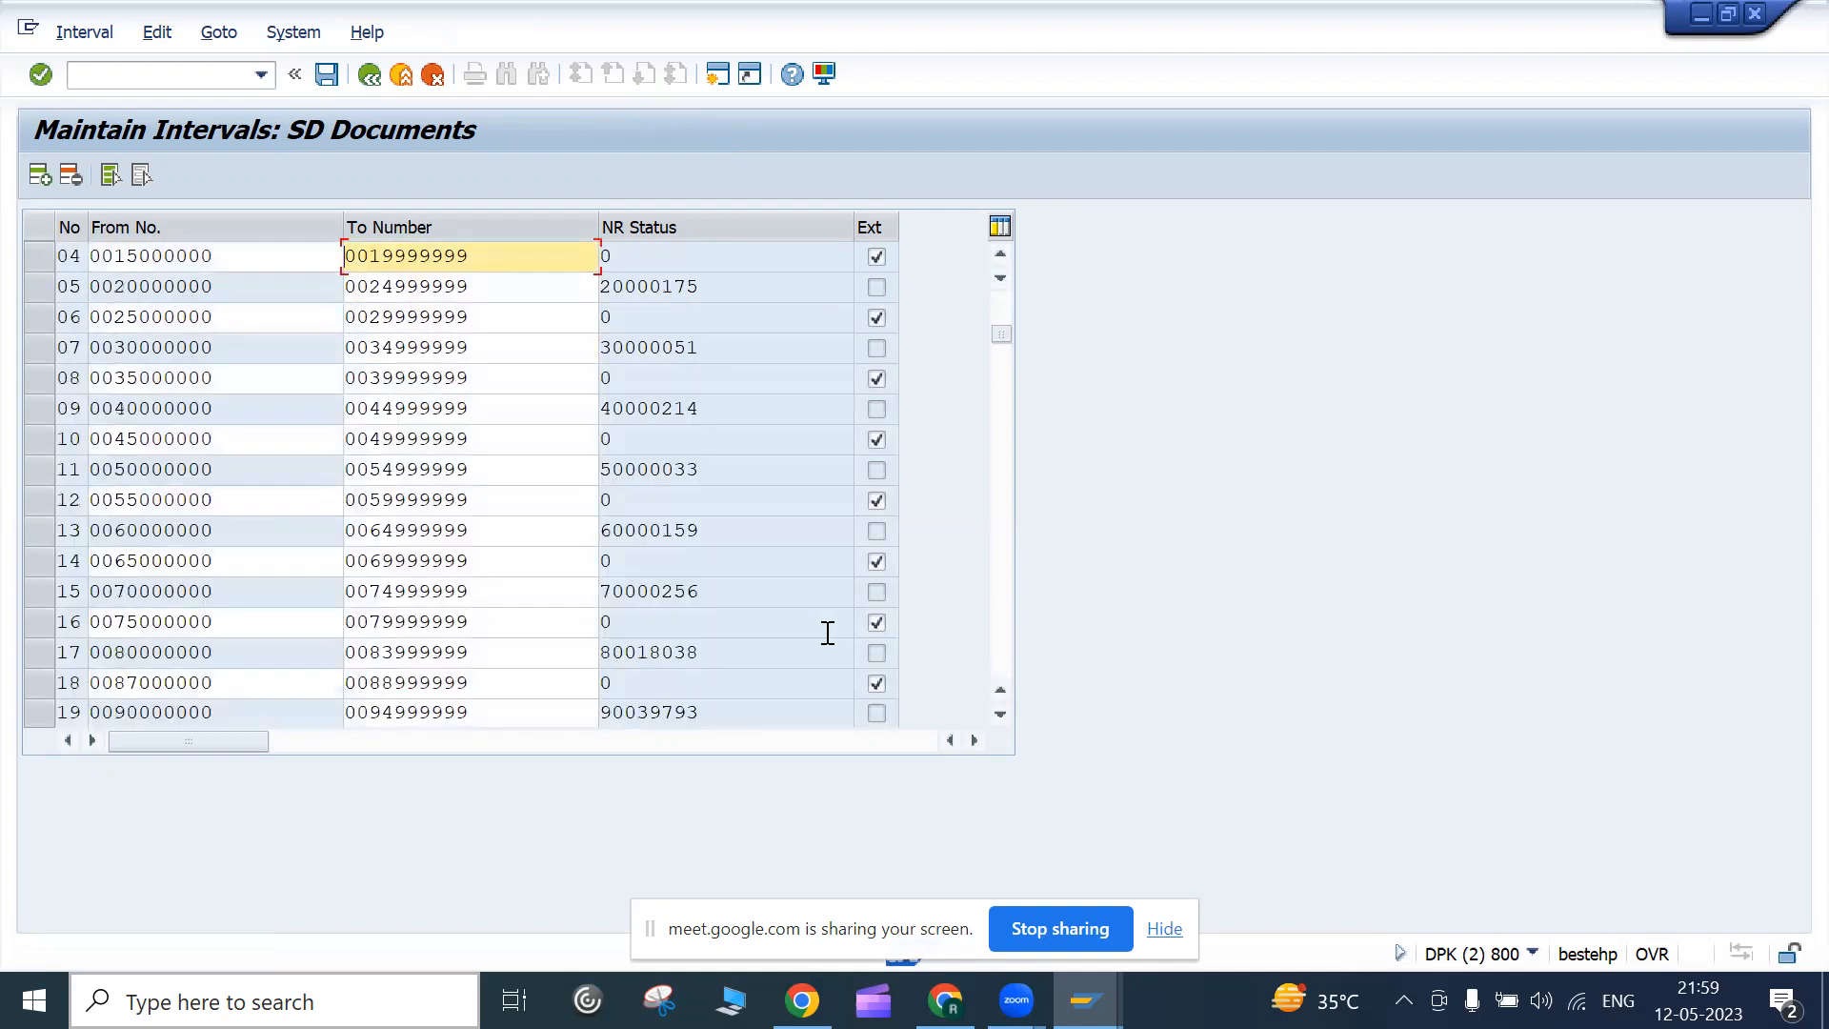
scroll(825, 631, "down", 10)
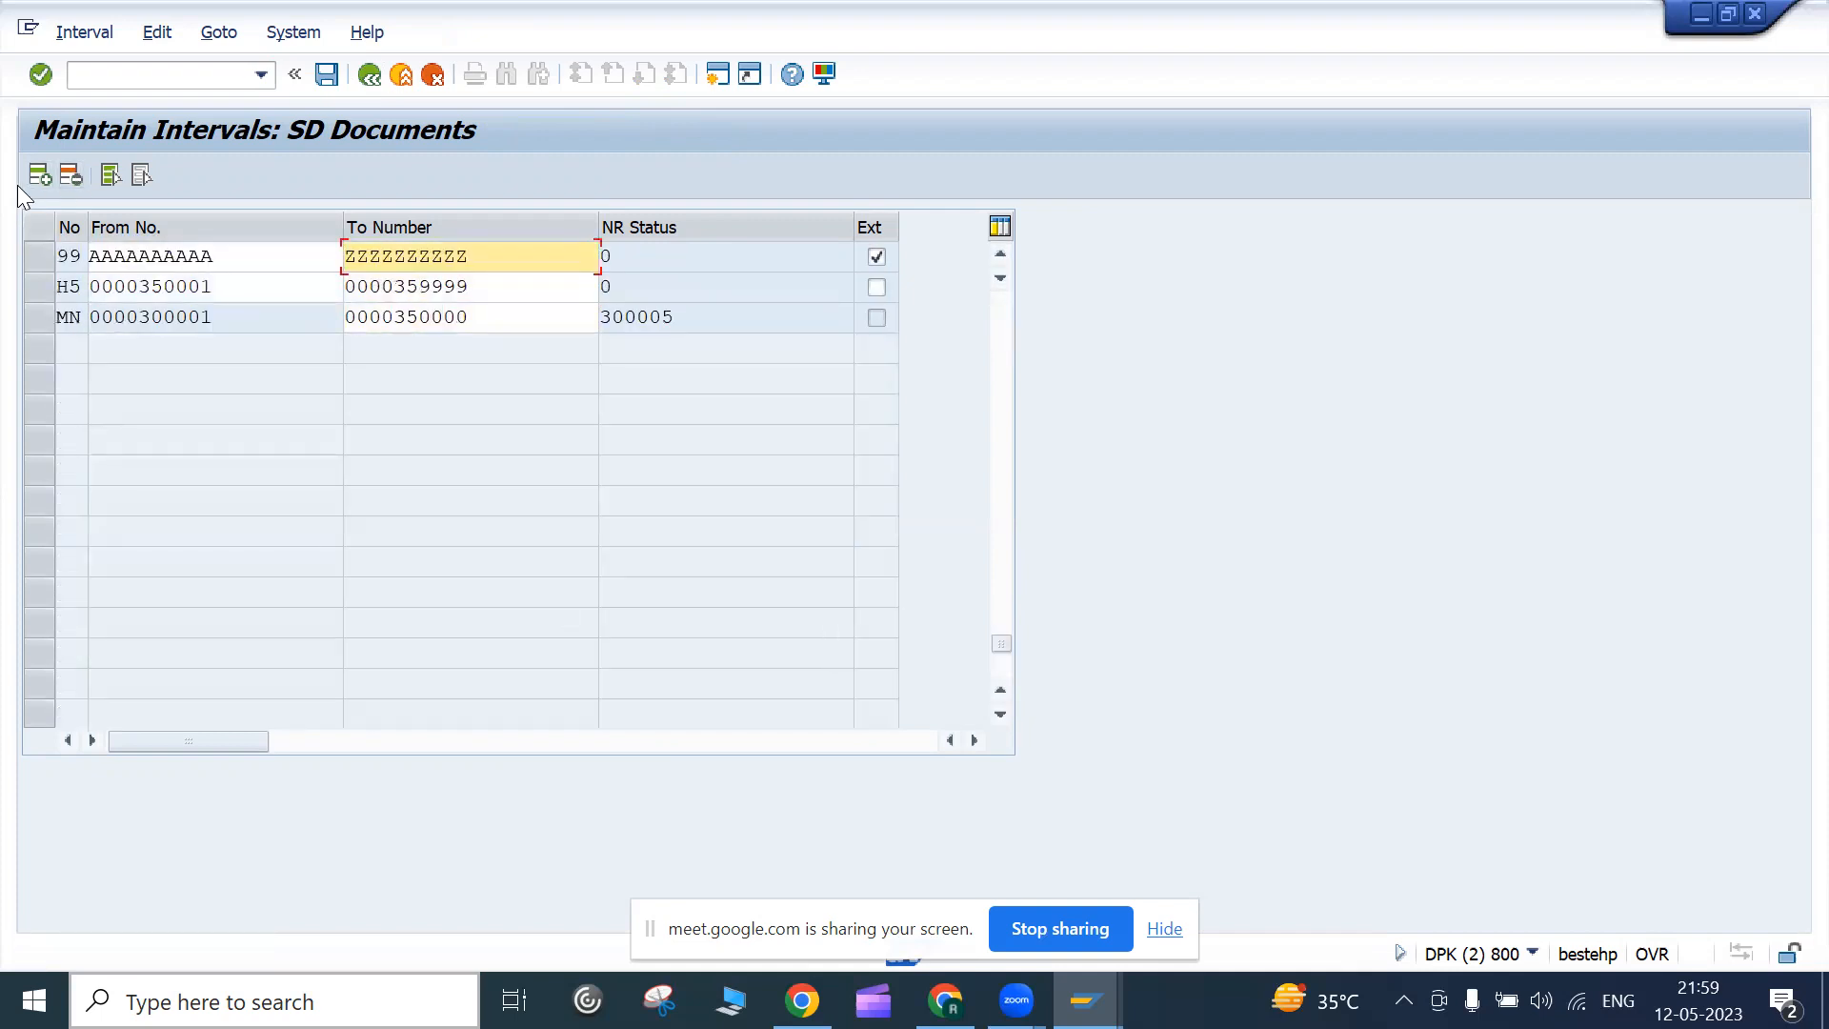
left_click(368, 80)
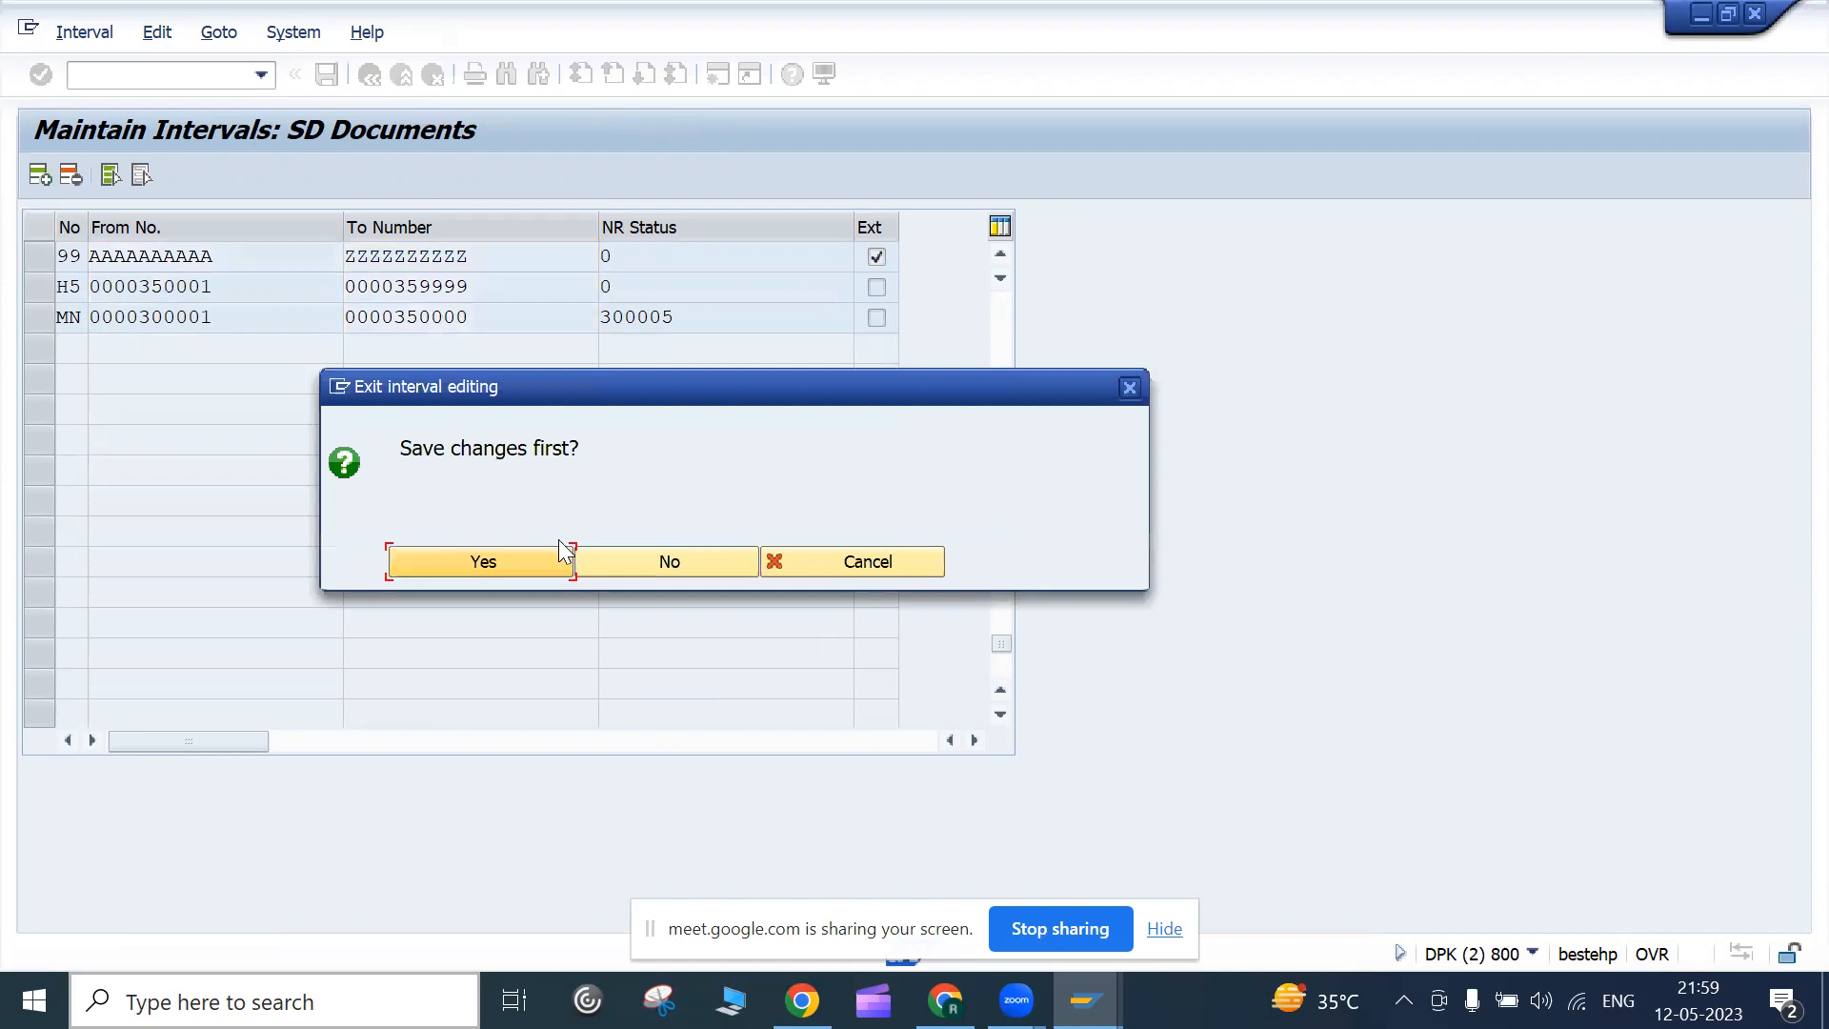
left_click(648, 552)
Reopen the SD document intervals in change mode and page down to the last intervals
left_click(395, 284)
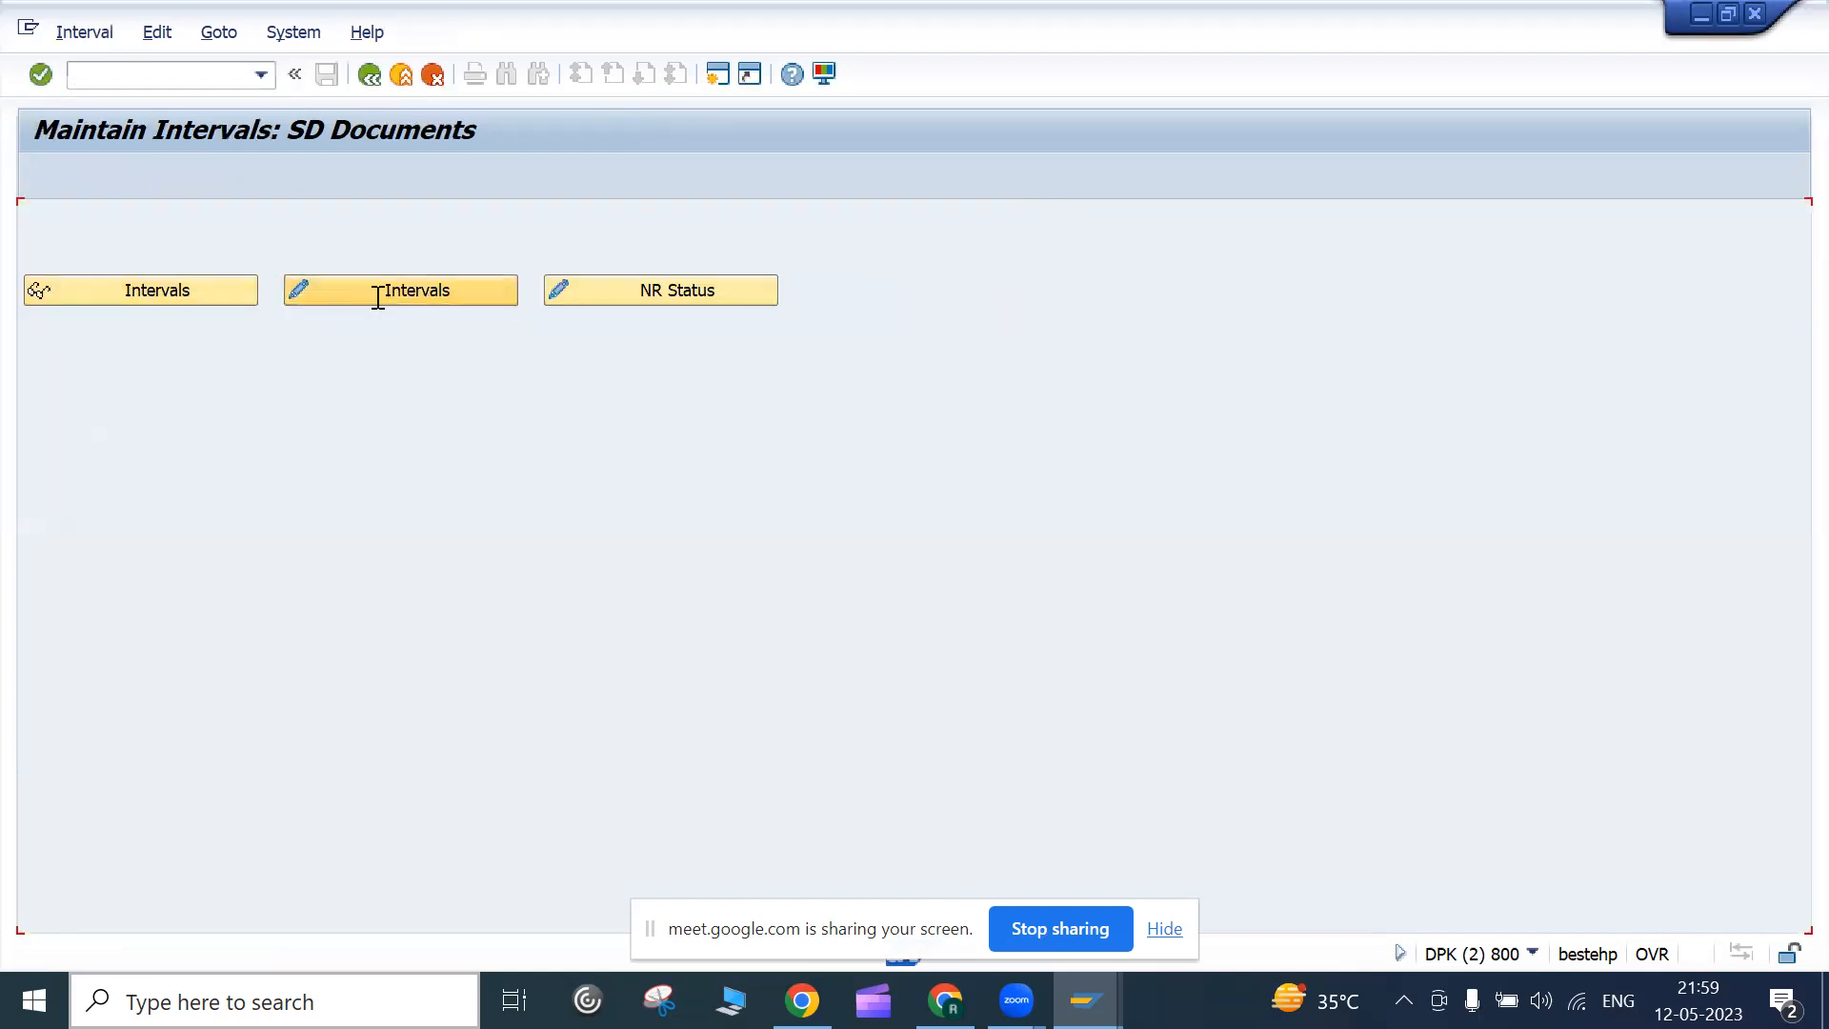
scroll(245, 593, "down", 10)
scroll(246, 606, "up", 10)
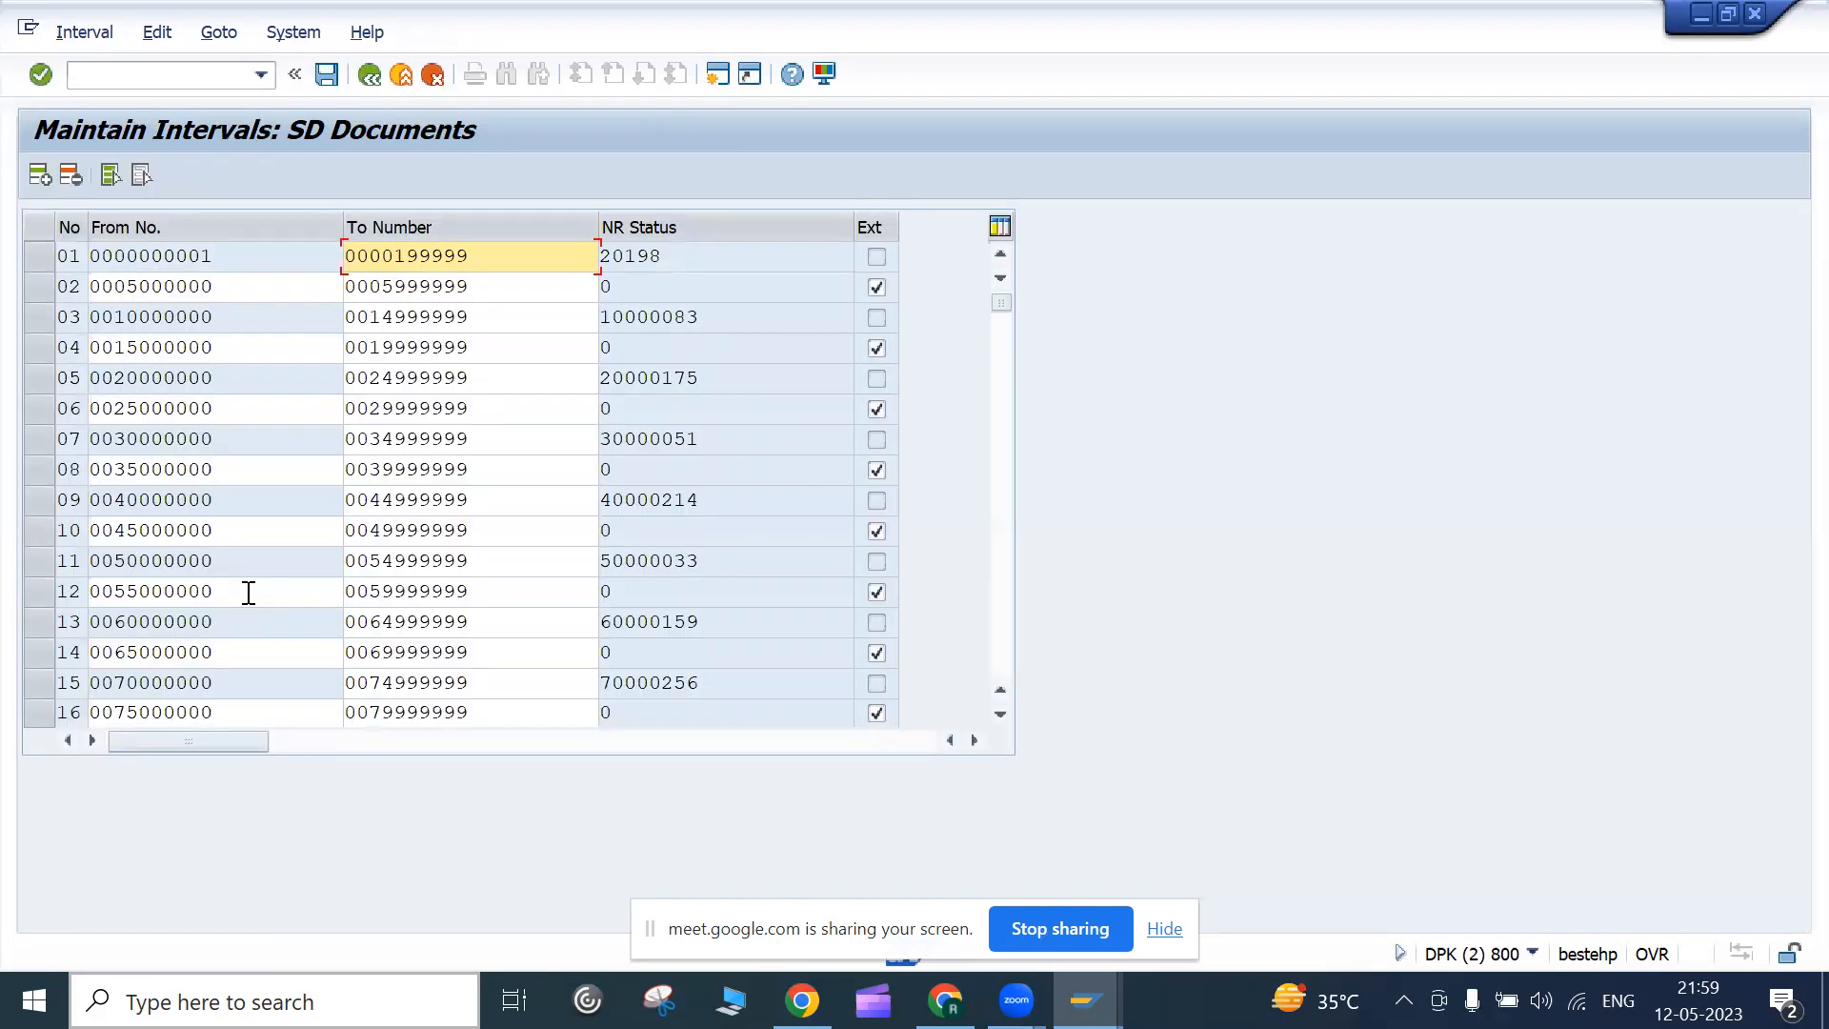
left_click(1000, 715)
left_click(1000, 715)
left_click(1001, 714)
left_click(1001, 715)
left_click(1000, 714)
left_click(1000, 715)
left_click(1000, 714)
left_click(1001, 715)
left_click(1000, 714)
left_click(1000, 714)
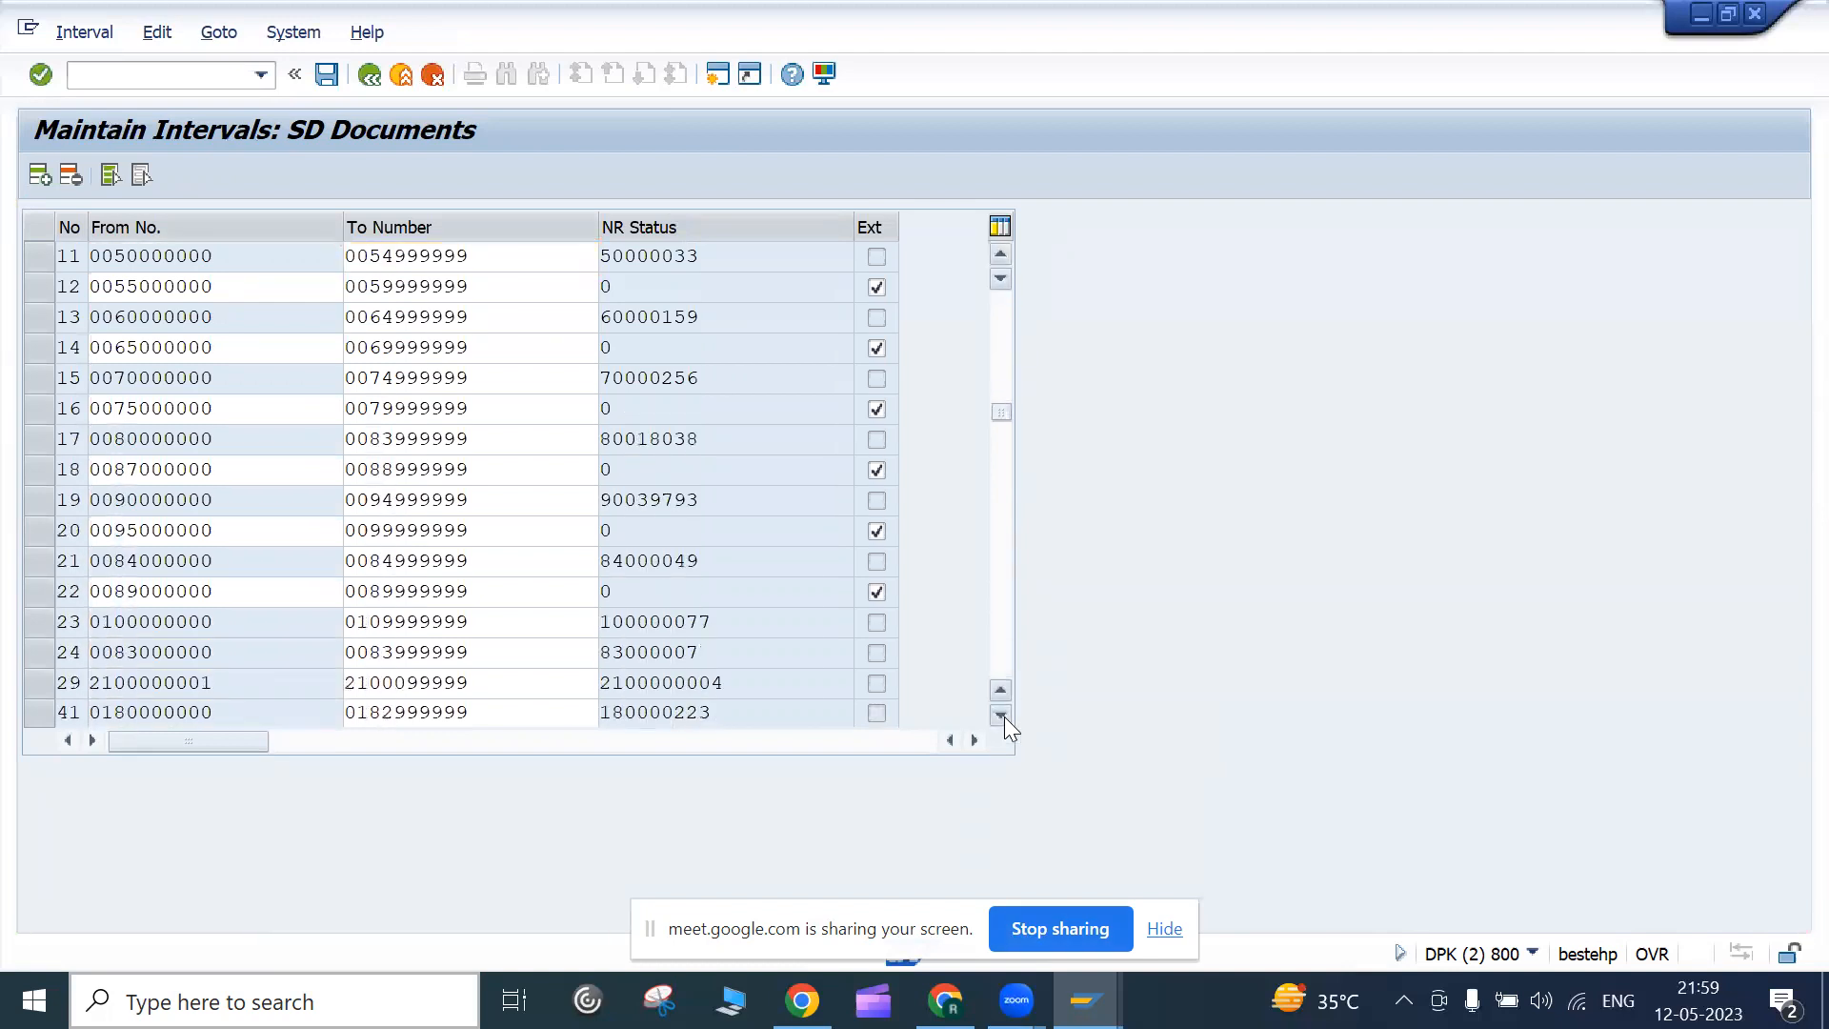
left_click(1000, 714)
left_click(1000, 715)
left_click(1001, 714)
left_click(1001, 715)
left_click(1000, 714)
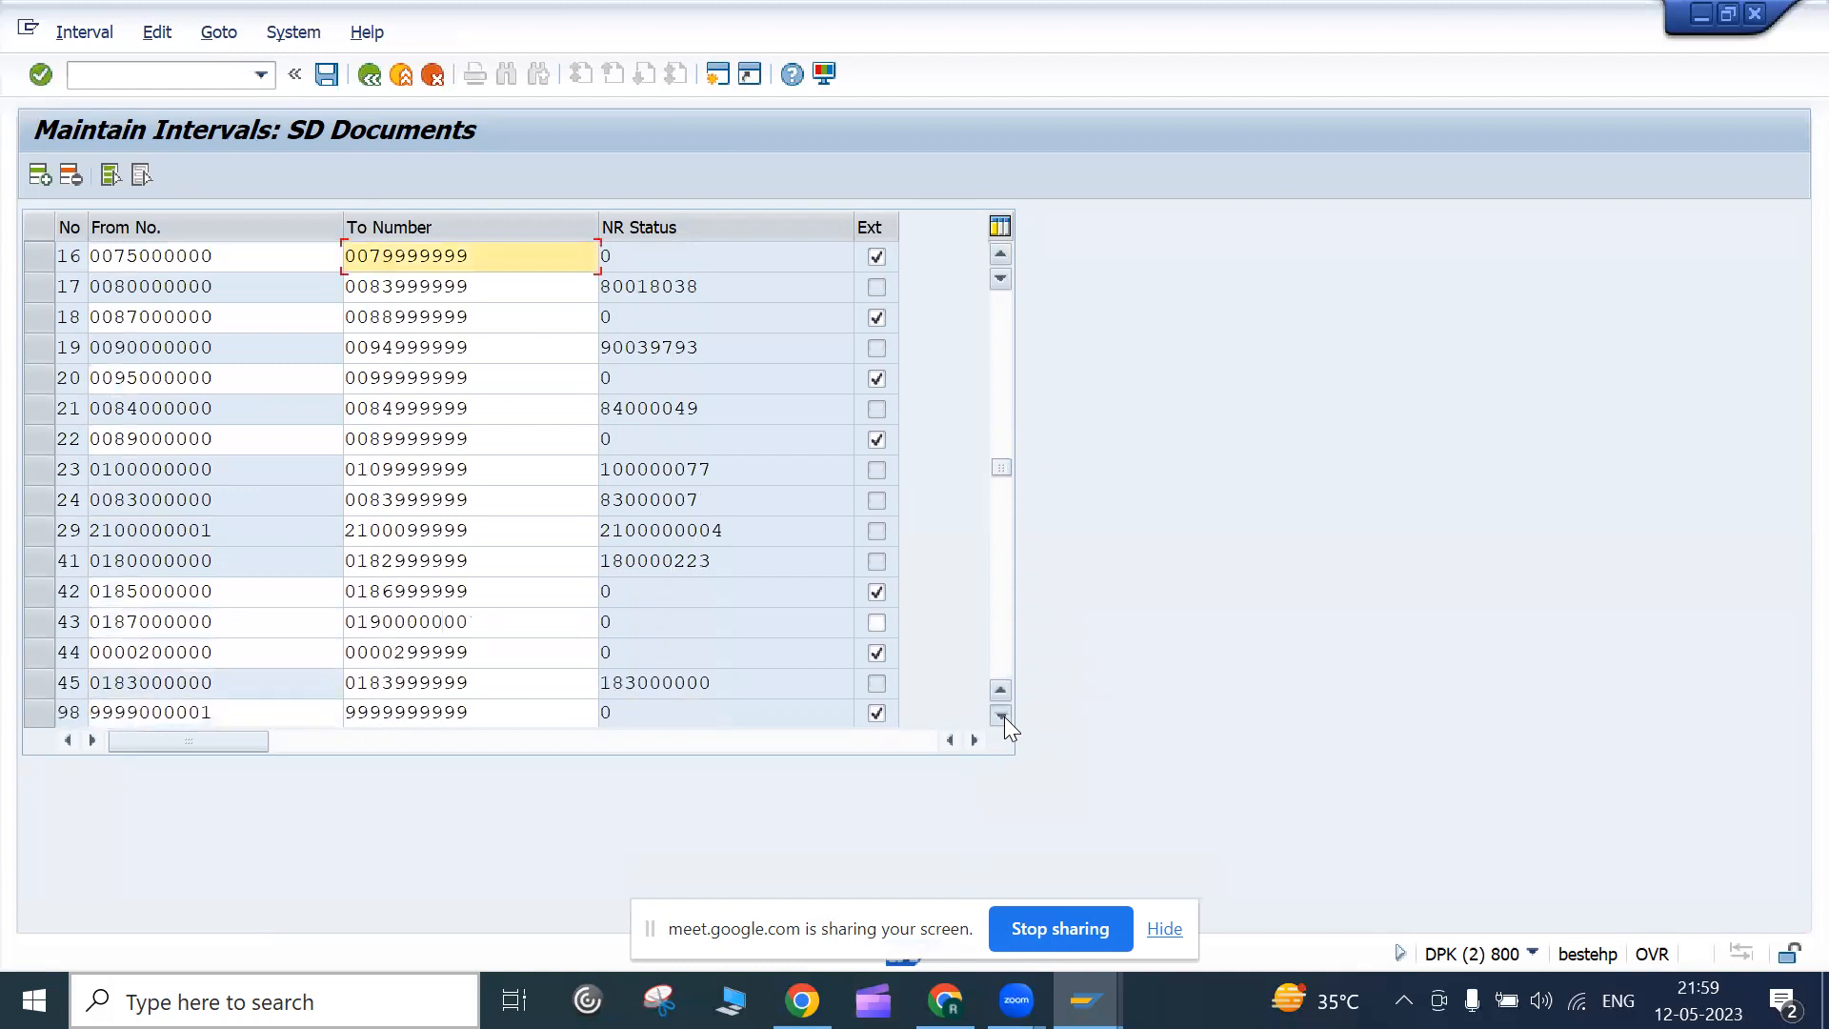
left_click(1000, 715)
left_click(1001, 715)
left_click(1000, 714)
left_click(1000, 714)
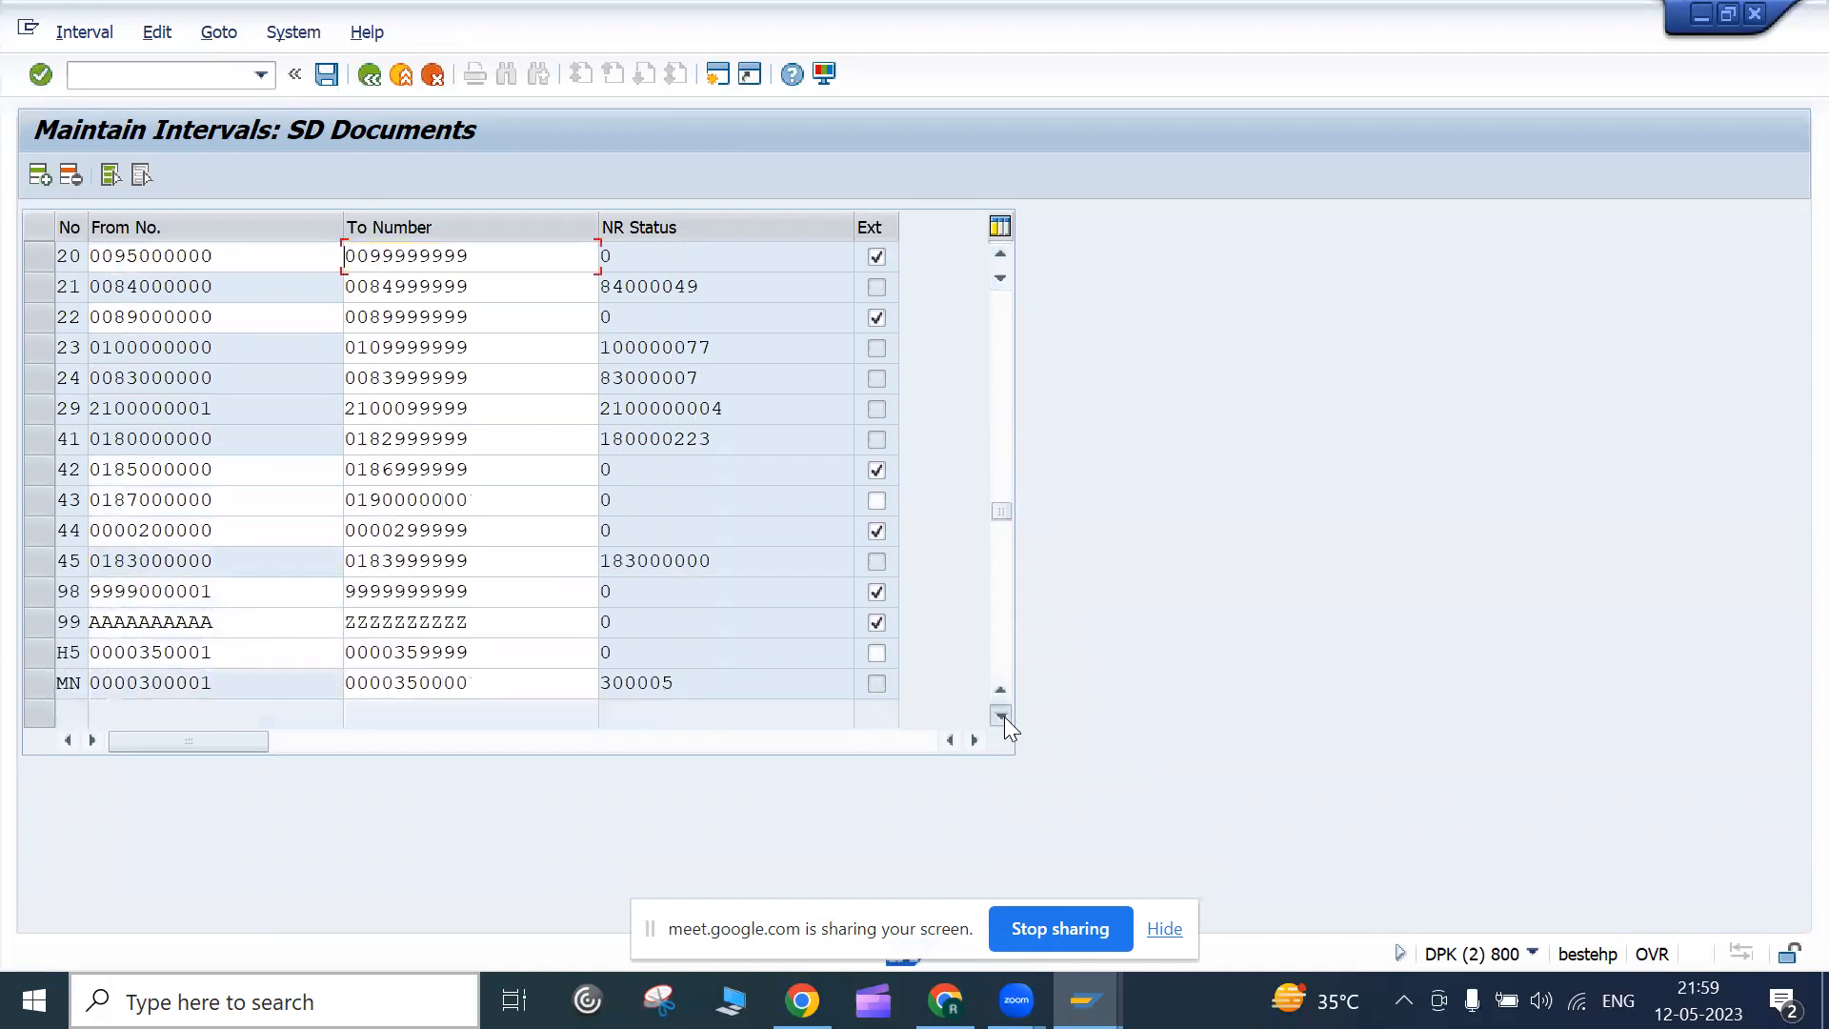
left_click(1000, 715)
left_click(1000, 715)
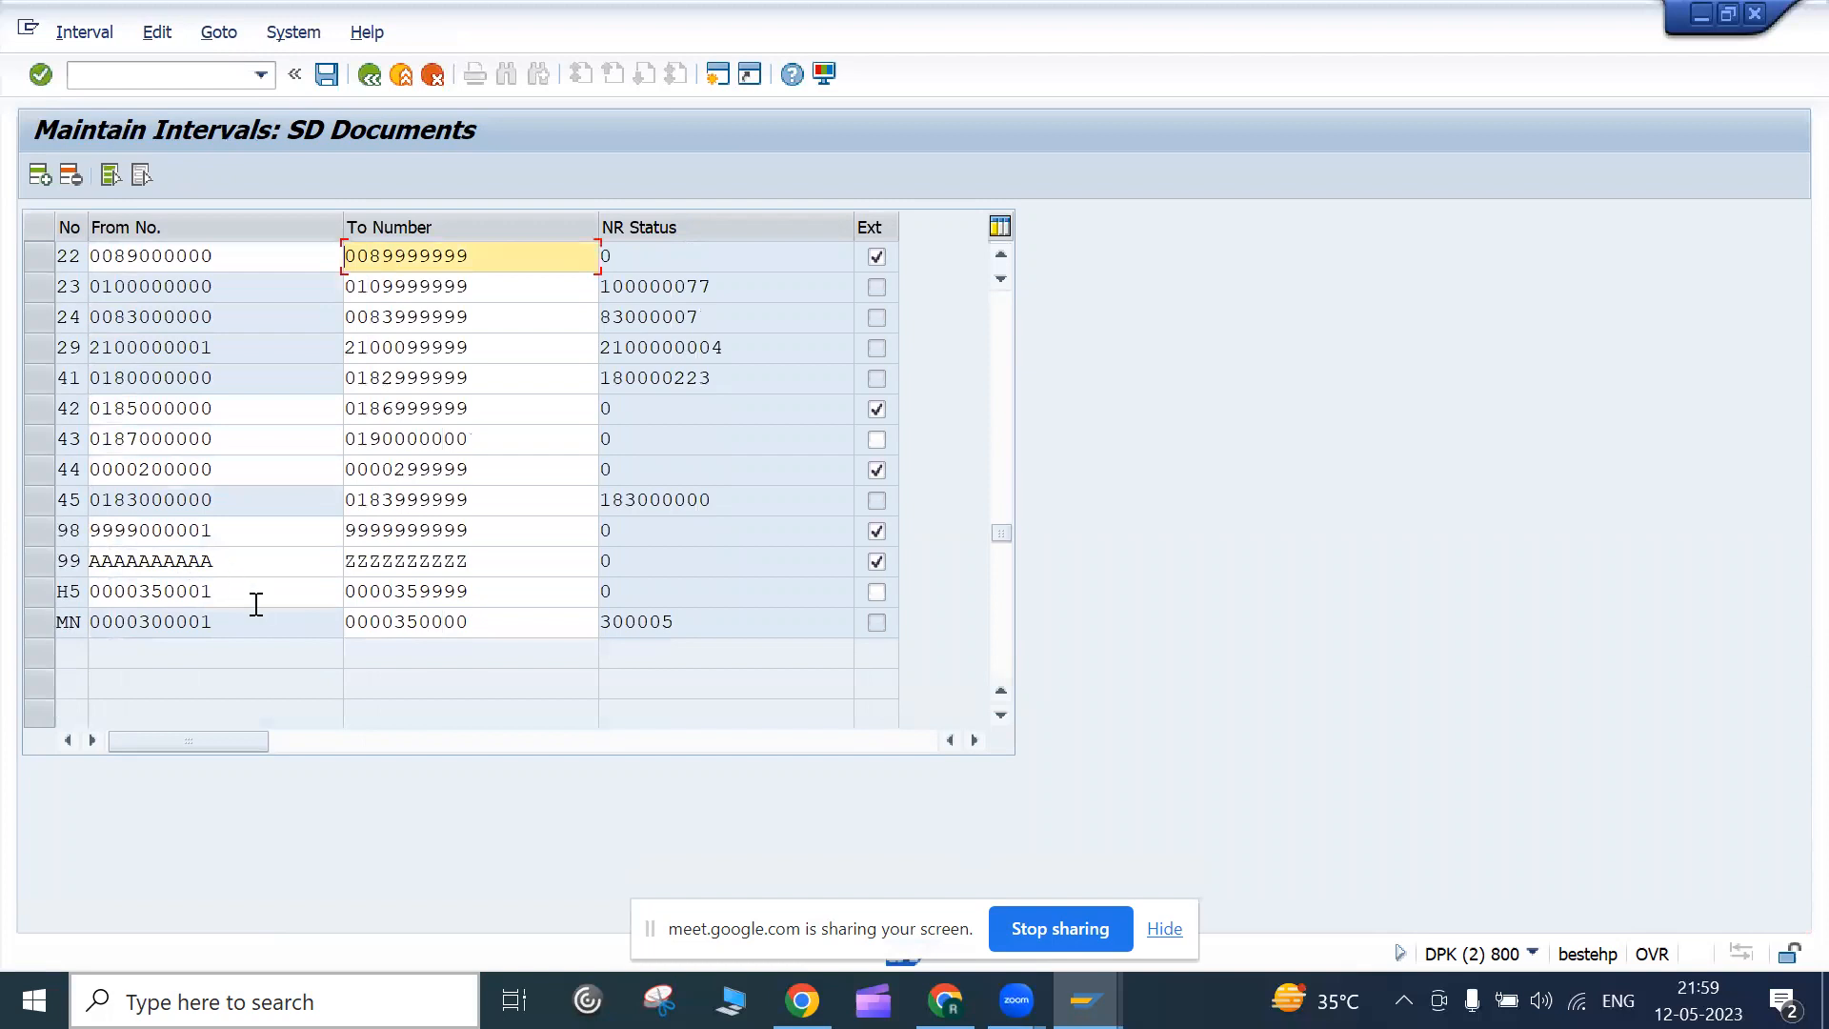
Page through the list again to interval MN, then add a blank interval row at the top
scroll(151, 602, "up", 7)
scroll(153, 586, "down", 7)
scroll(157, 572, "up", 7)
scroll(246, 572, "down", 7)
scroll(246, 571, "up", 7)
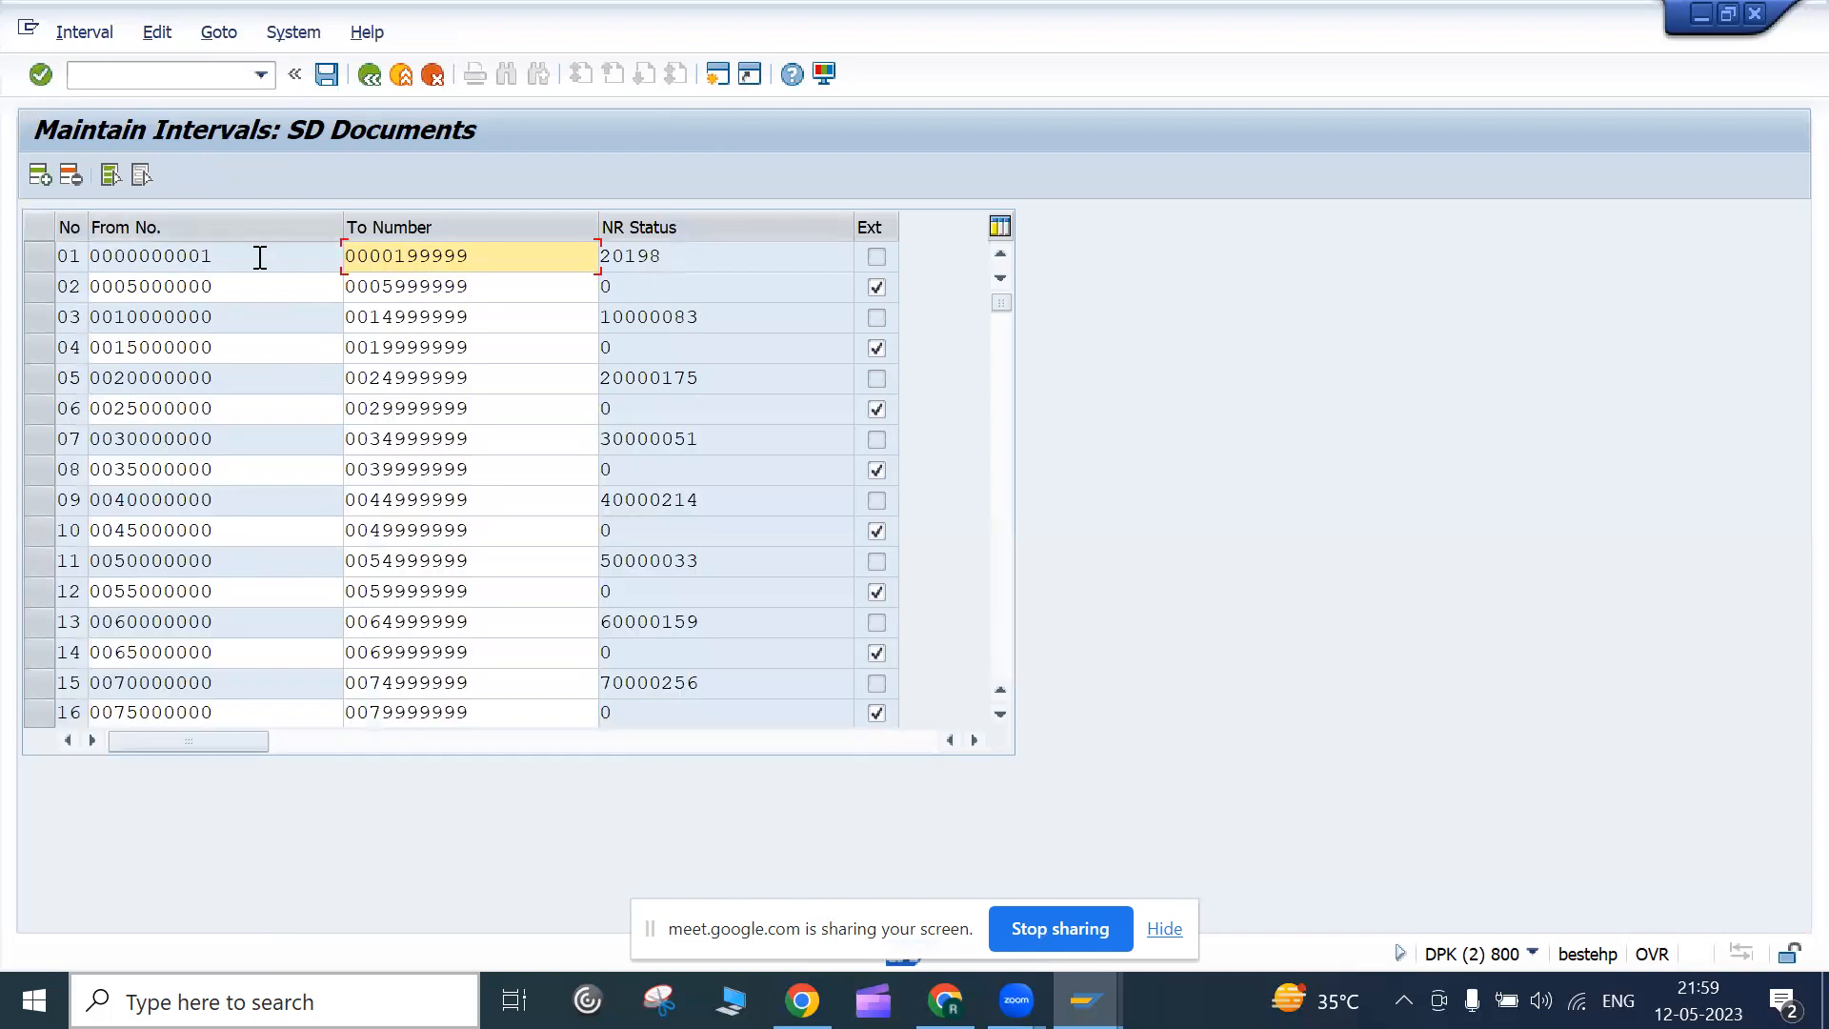
left_click(1000, 712)
left_click(1000, 713)
left_click(1000, 712)
left_click(1000, 712)
left_click(1001, 712)
left_click(1001, 713)
left_click(1001, 712)
left_click(1001, 712)
left_click(1001, 713)
left_click(1000, 713)
left_click(1000, 712)
left_click(1000, 712)
left_click(1001, 713)
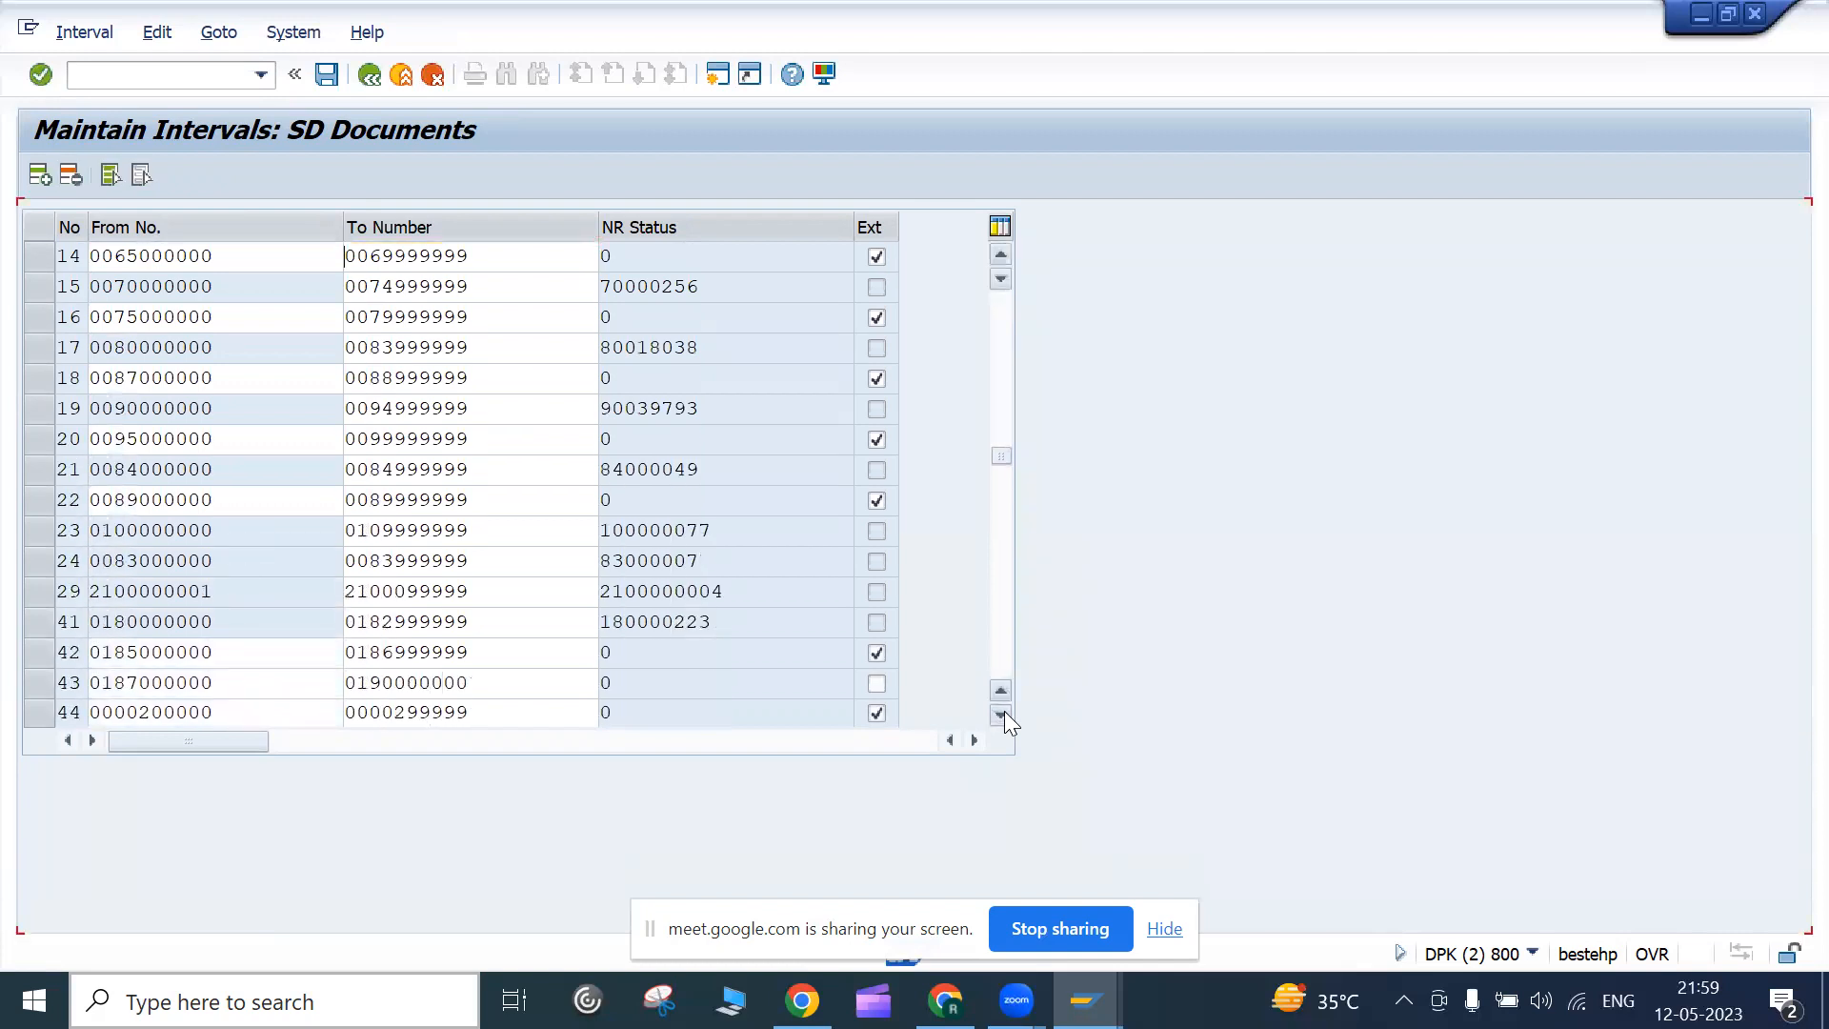
left_click(1000, 713)
left_click(1000, 713)
left_click(1001, 712)
left_click(1000, 713)
left_click(1000, 713)
left_click(1001, 712)
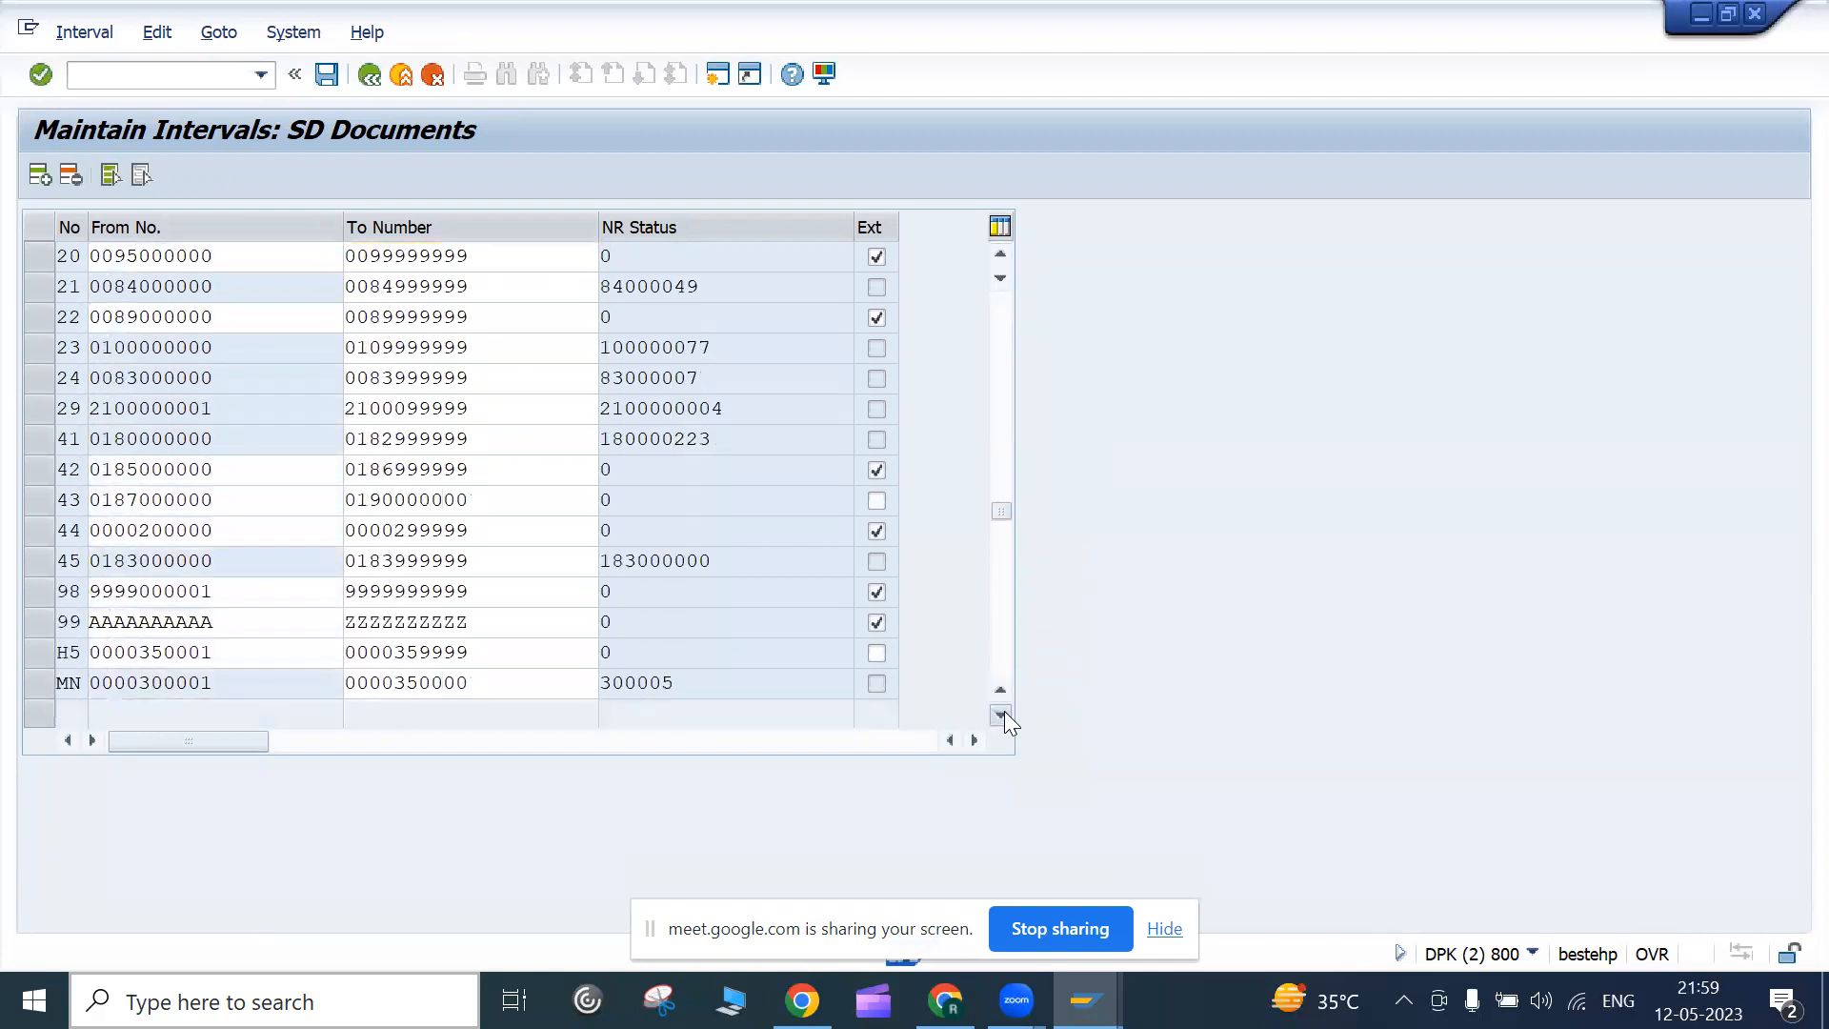
left_click(1000, 713)
left_click(36, 176)
left_click_drag(1002, 516, 976, 227)
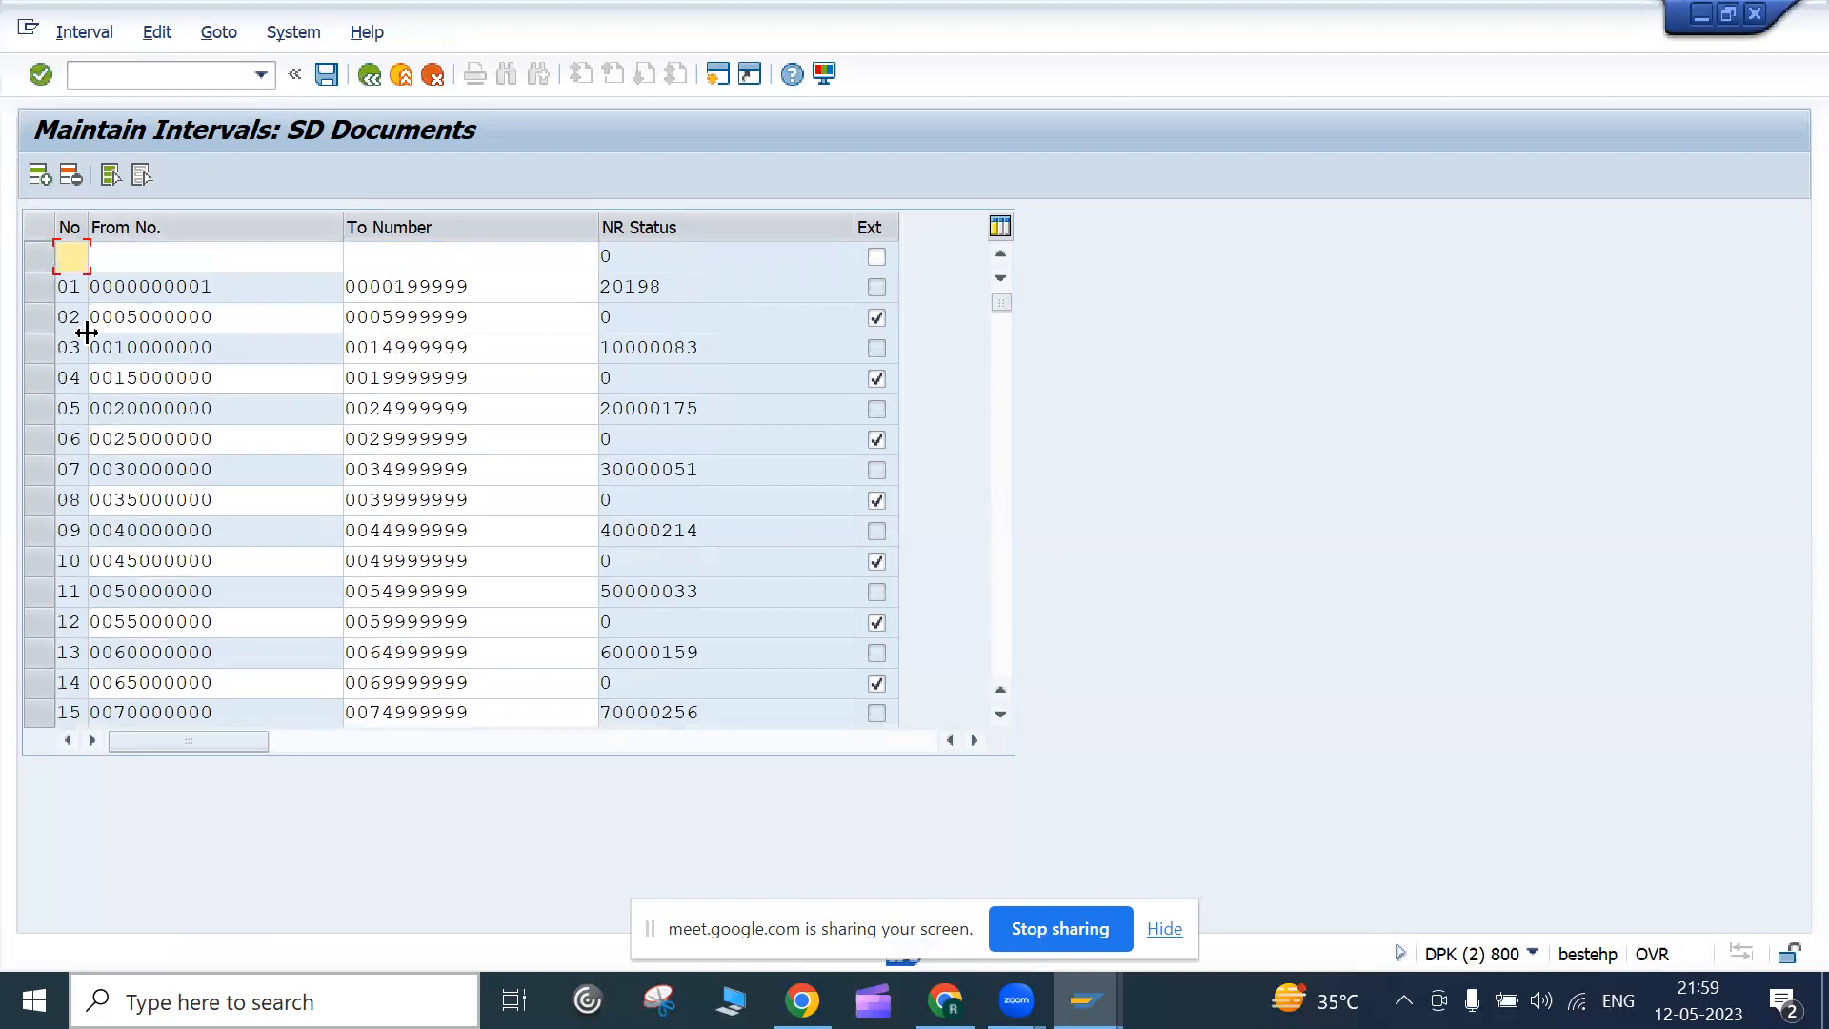
type("z1")
left_click(160, 253)
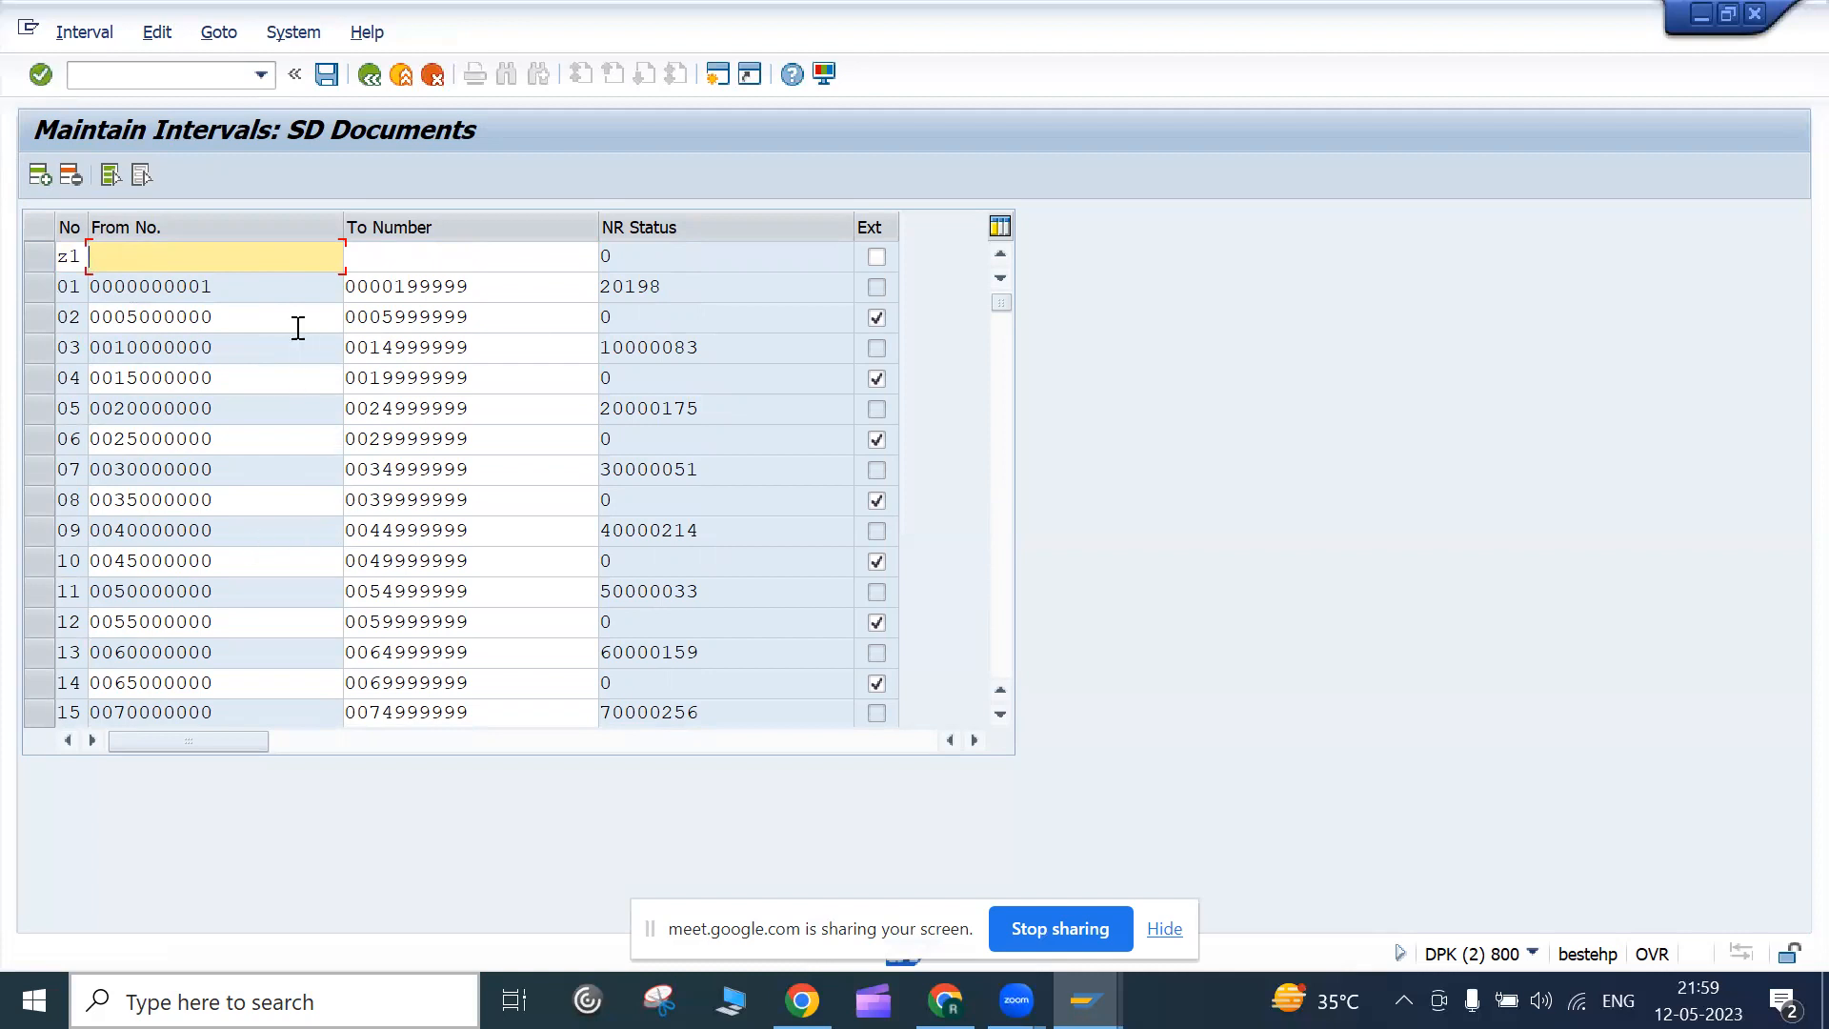
key("Return")
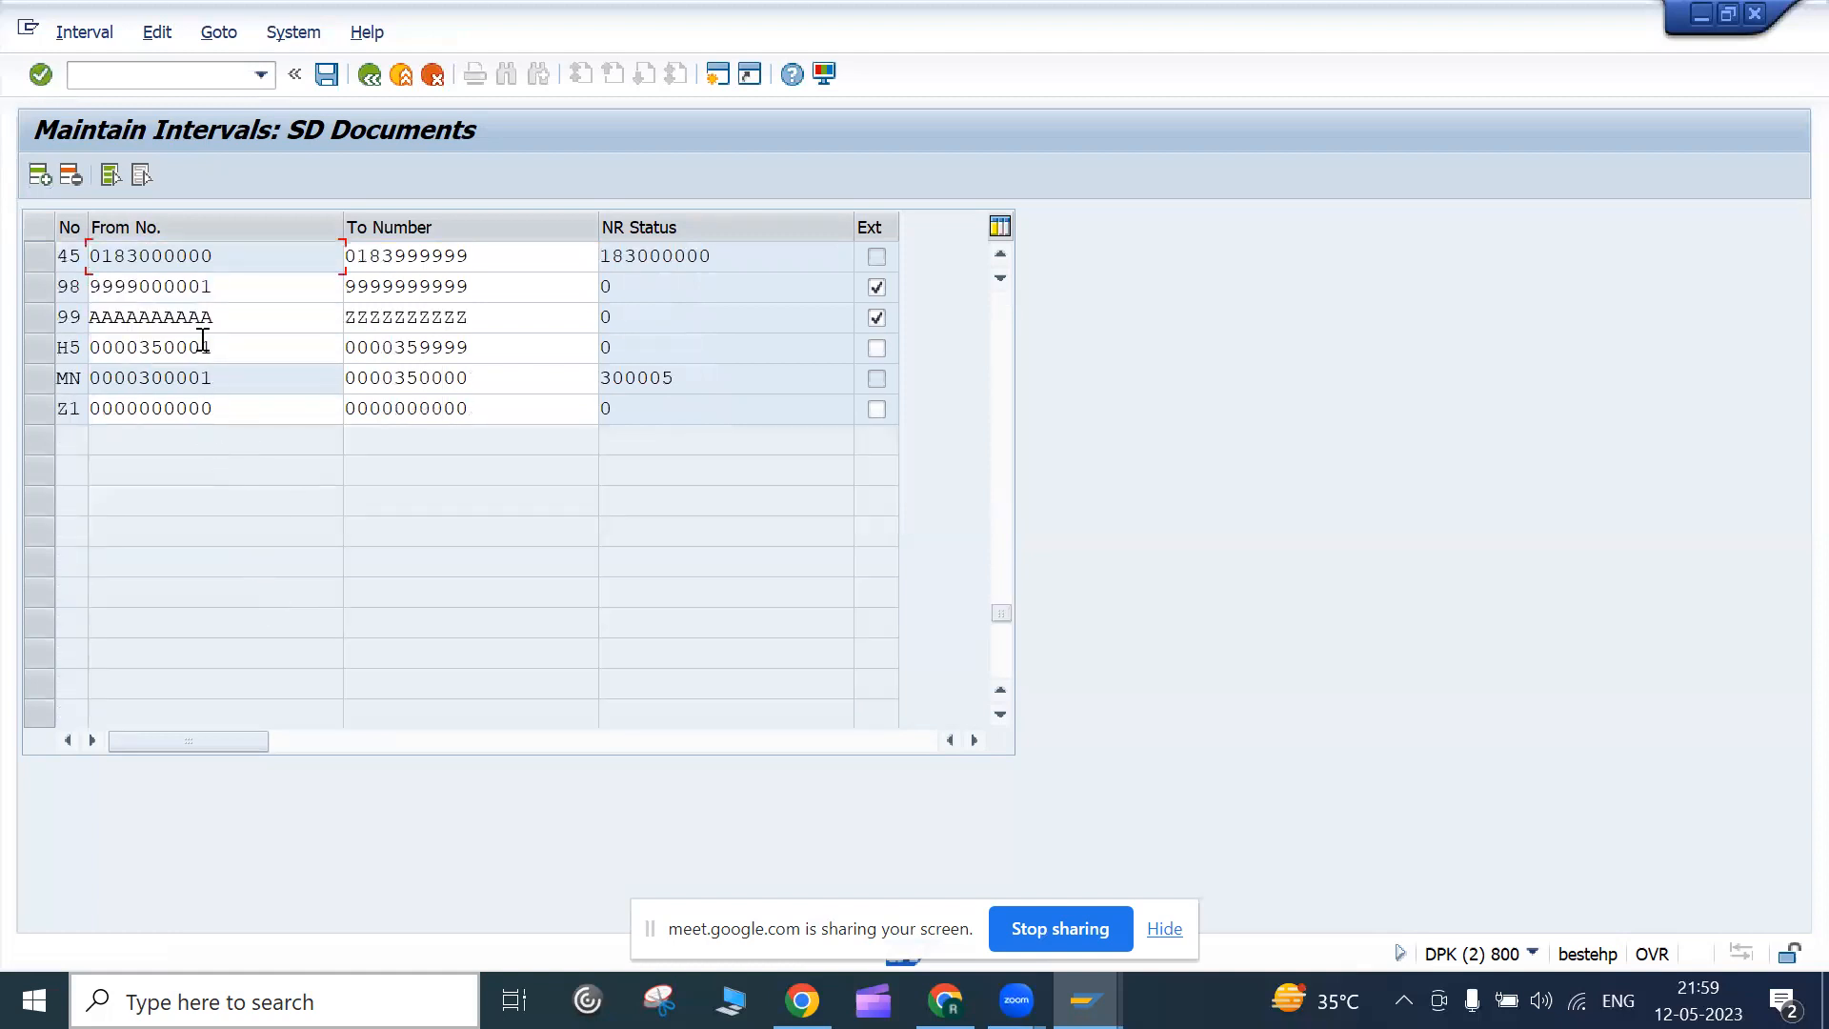
left_click(1000, 253)
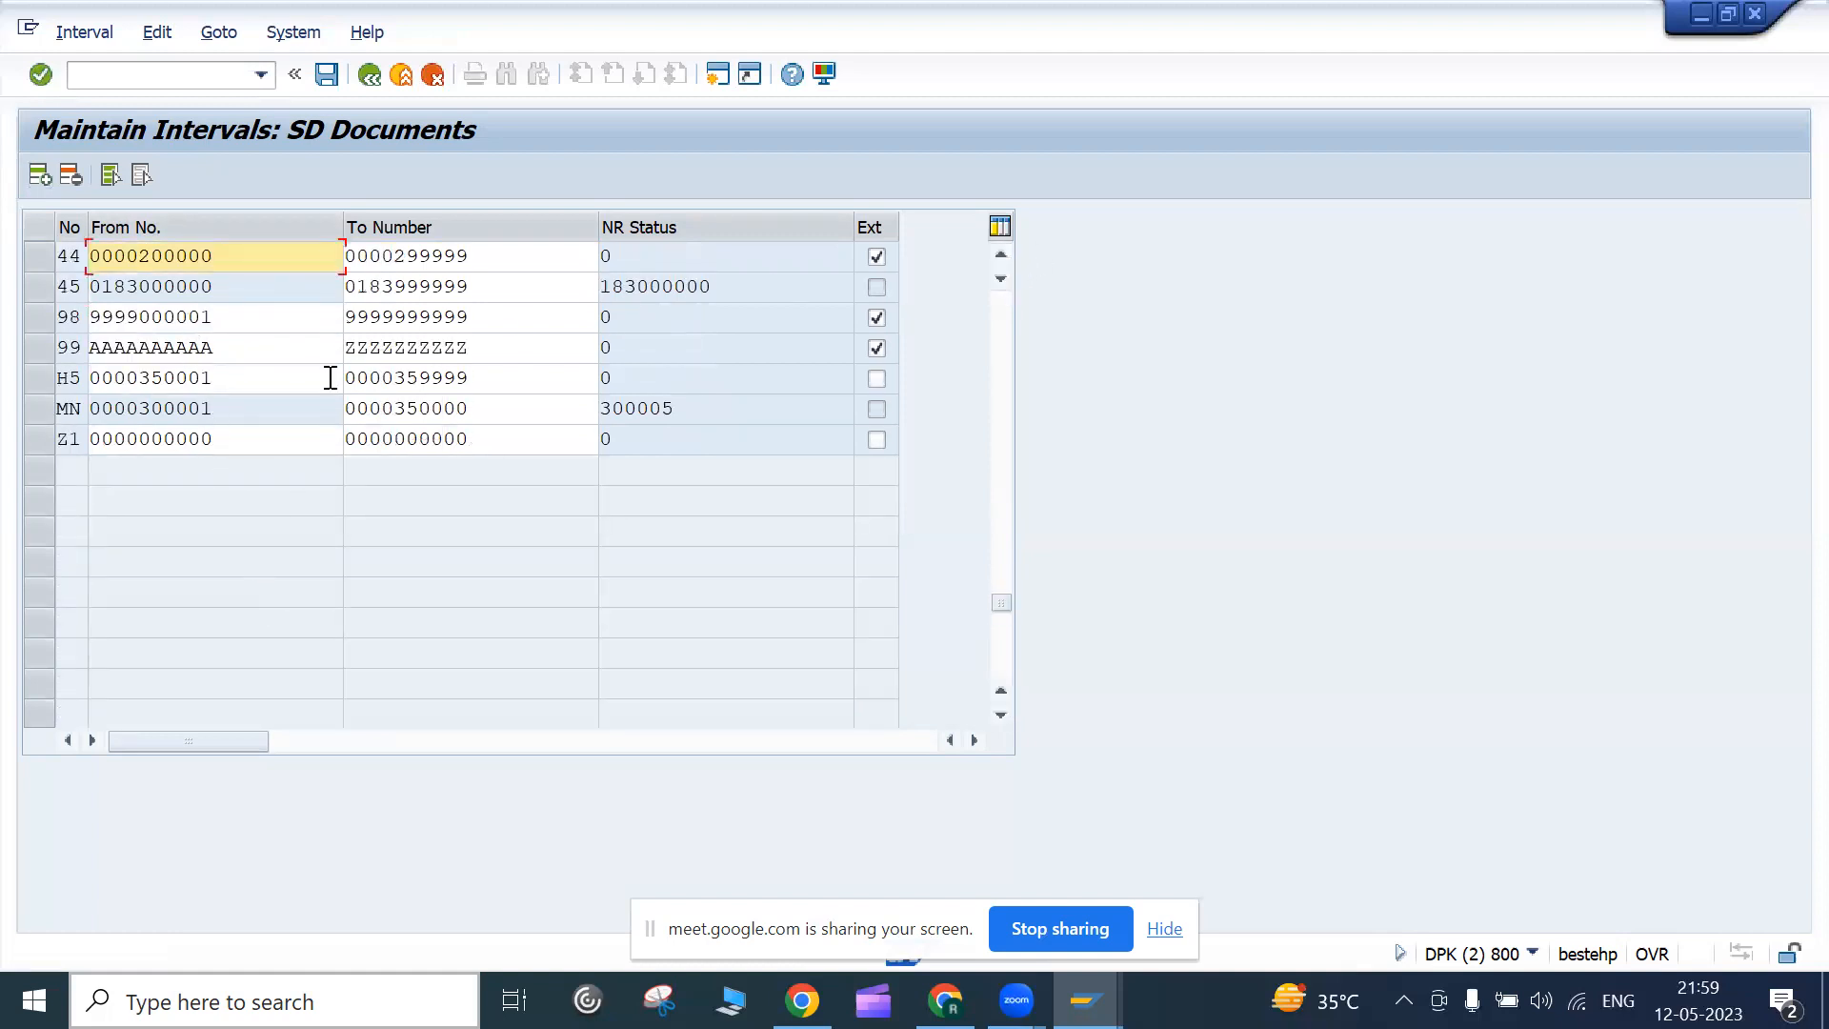
left_click(1000, 256)
left_click(997, 253)
left_click(998, 253)
left_click(998, 253)
left_click(998, 254)
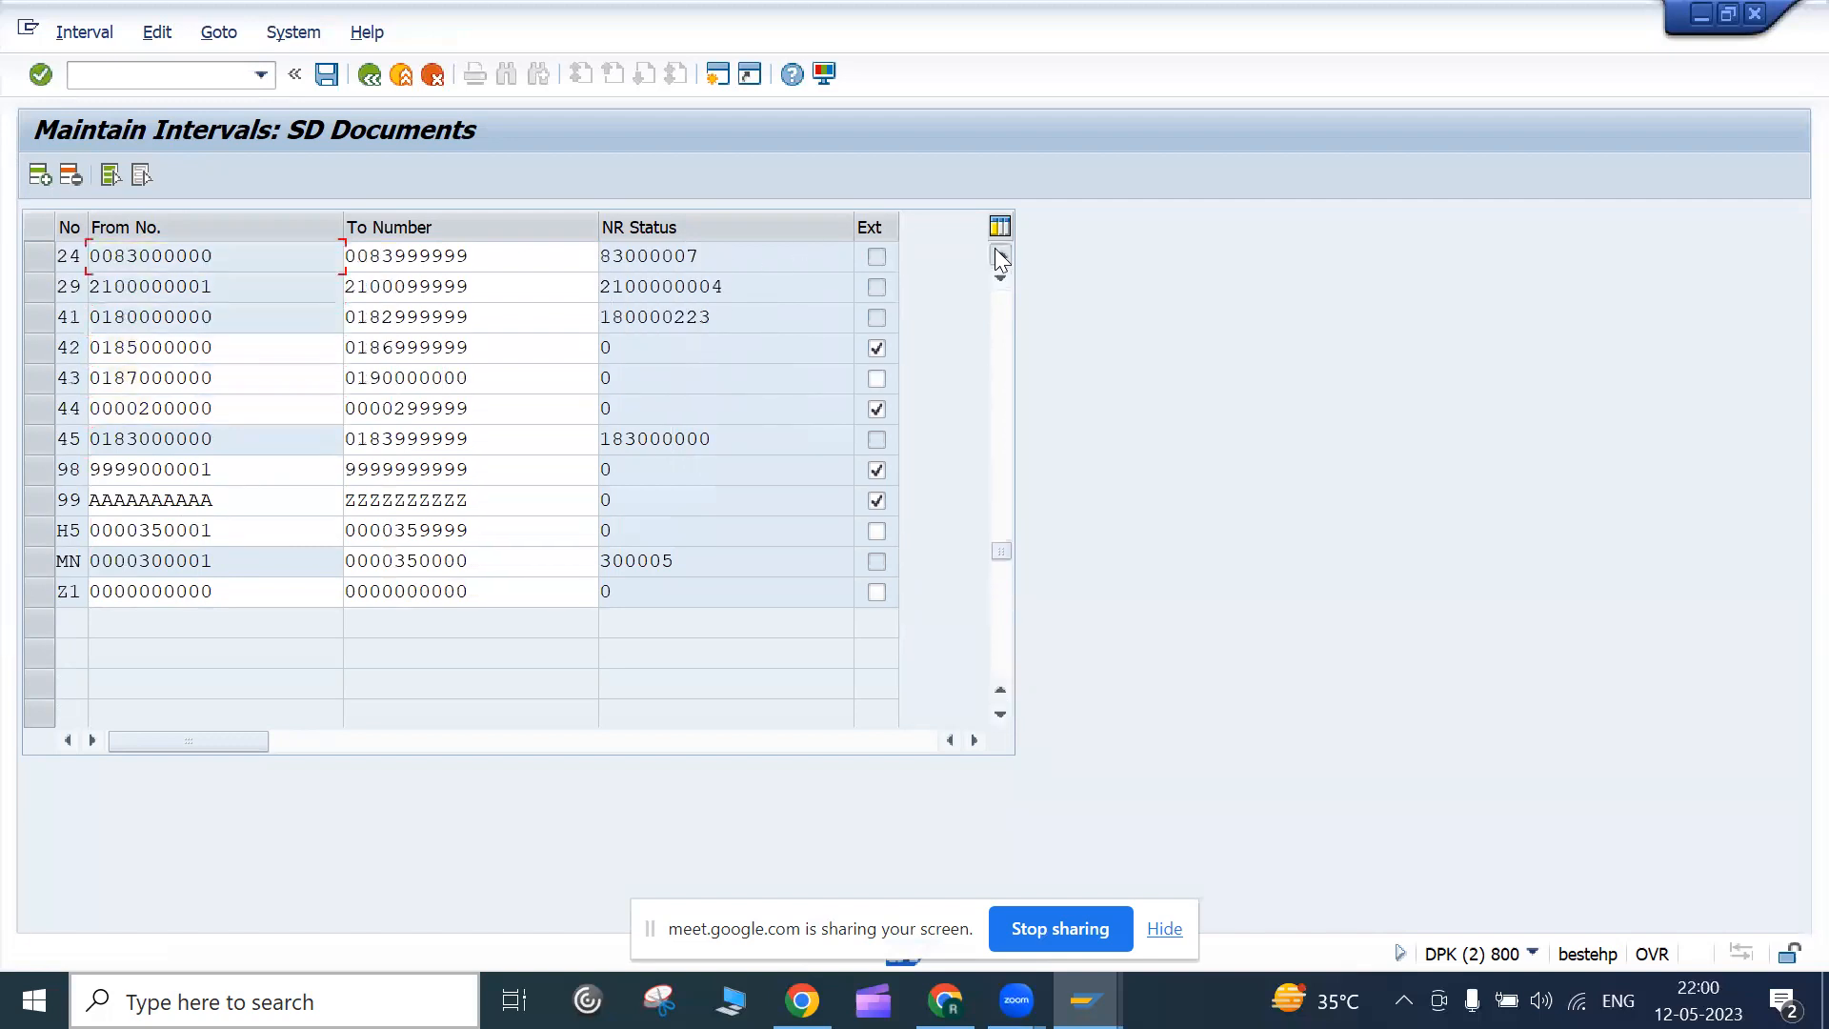
left_click(997, 253)
scroll(954, 280, "up", 1)
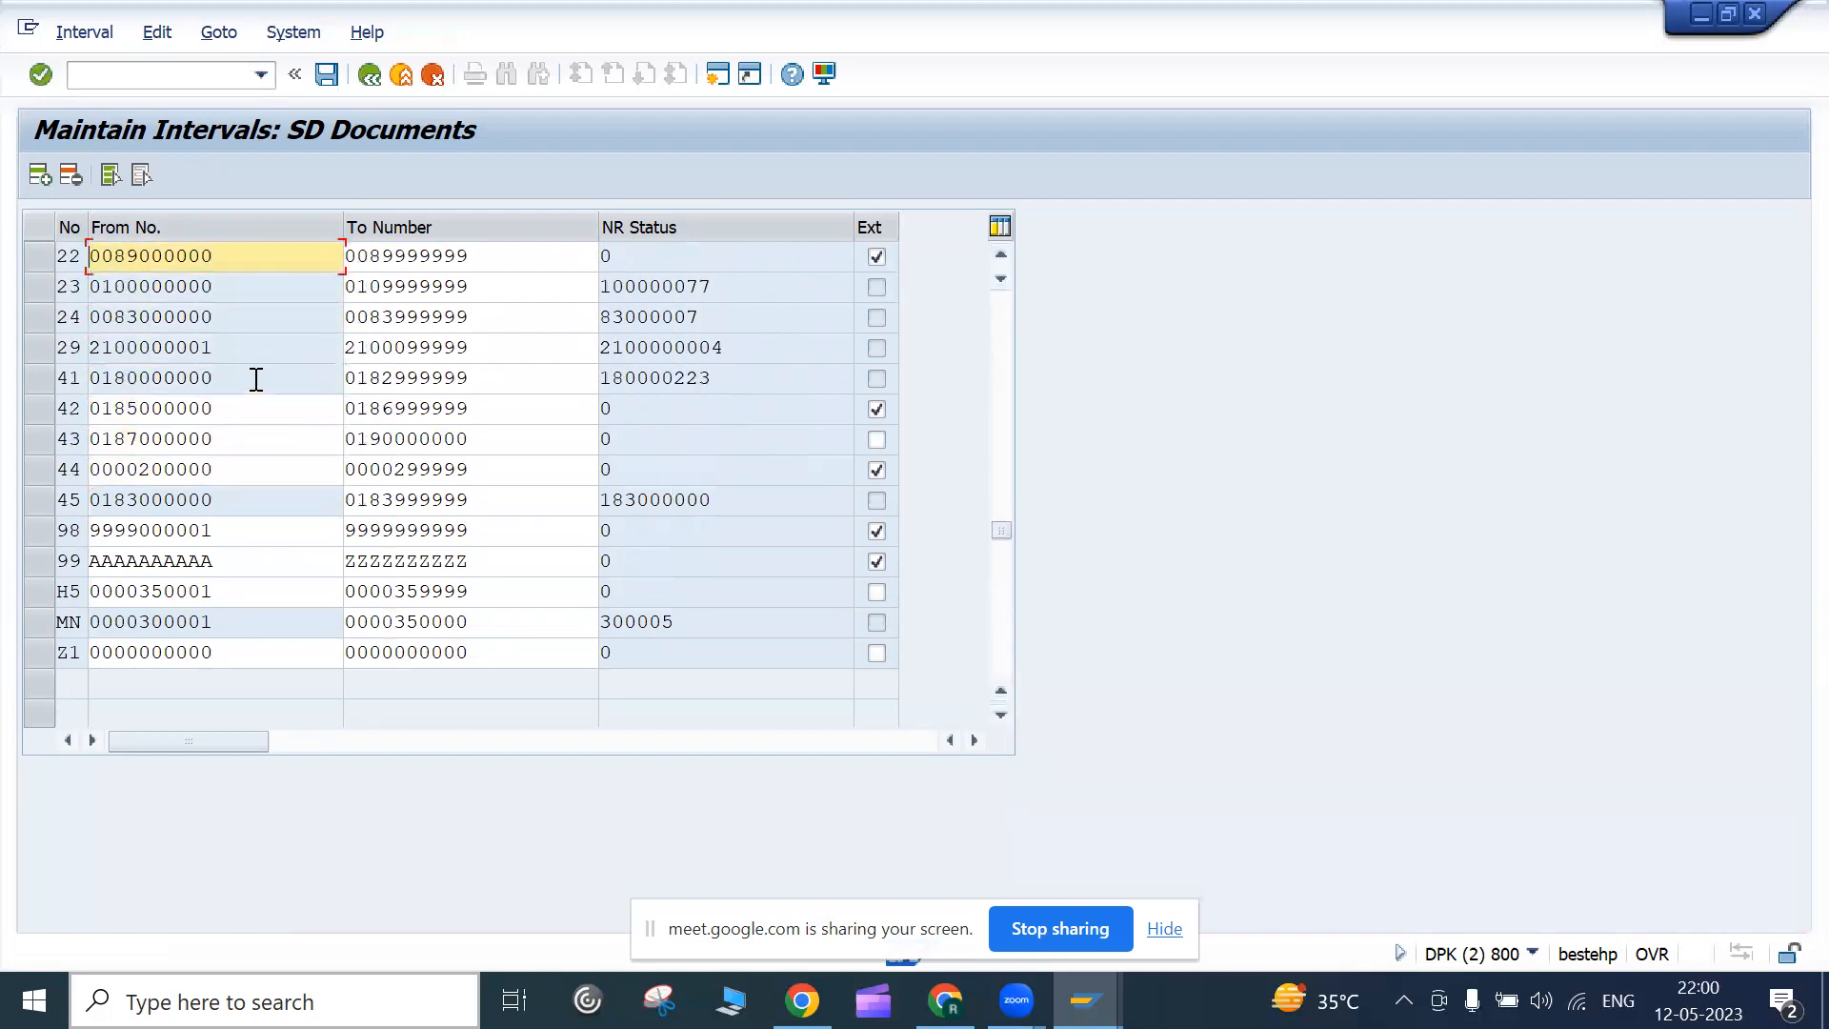
left_click(256, 378)
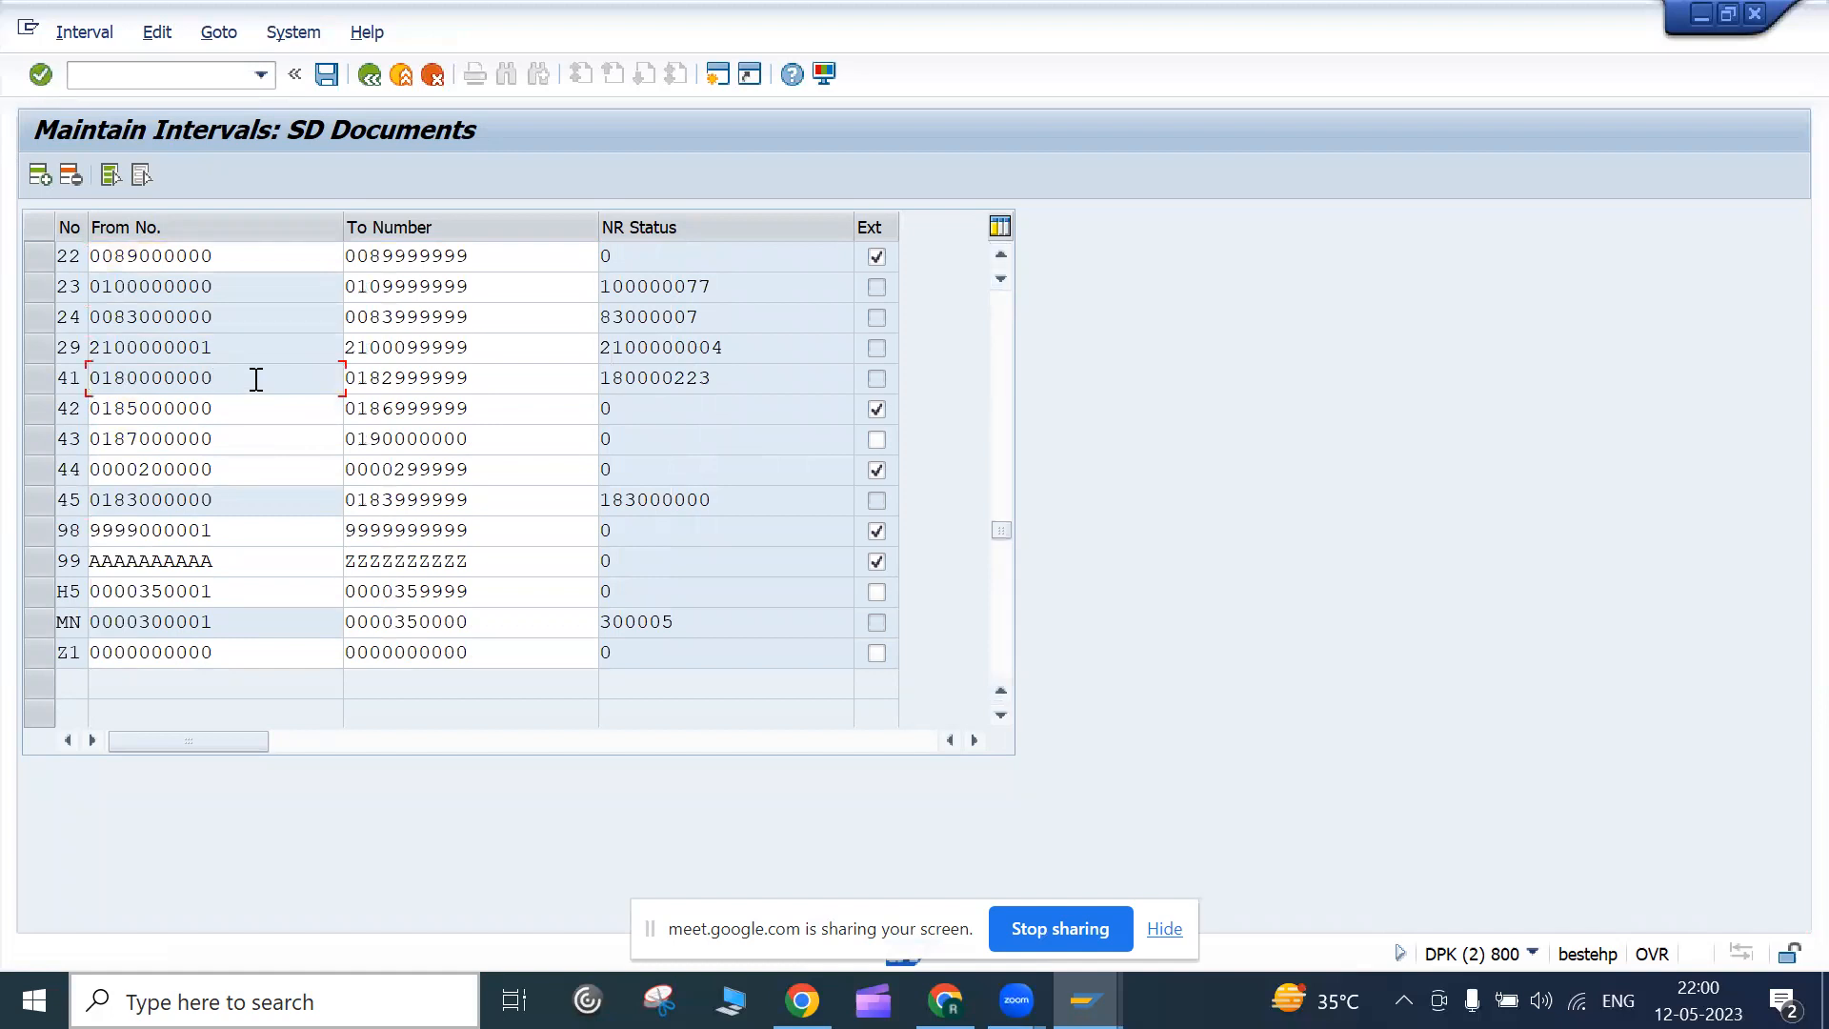
left_click(237, 435)
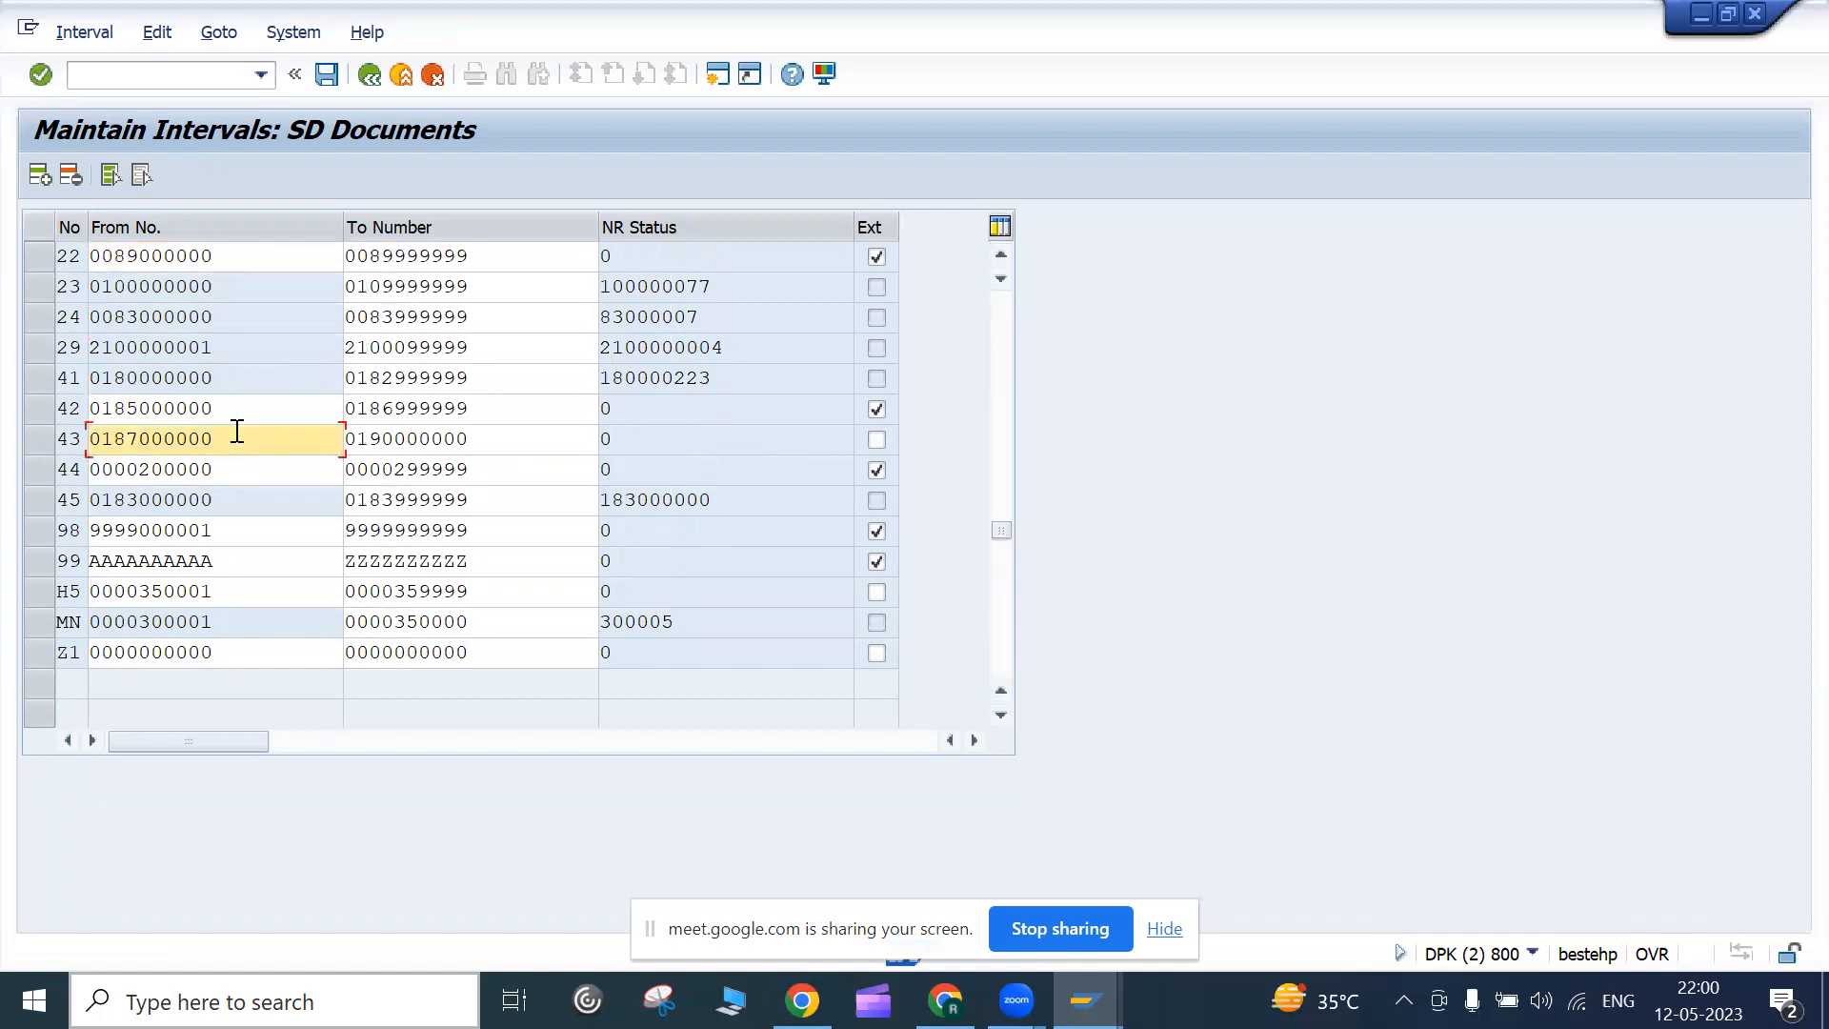
left_click_drag(237, 432, 19, 393)
key("Tab")
left_click_drag(1000, 530, 982, 291)
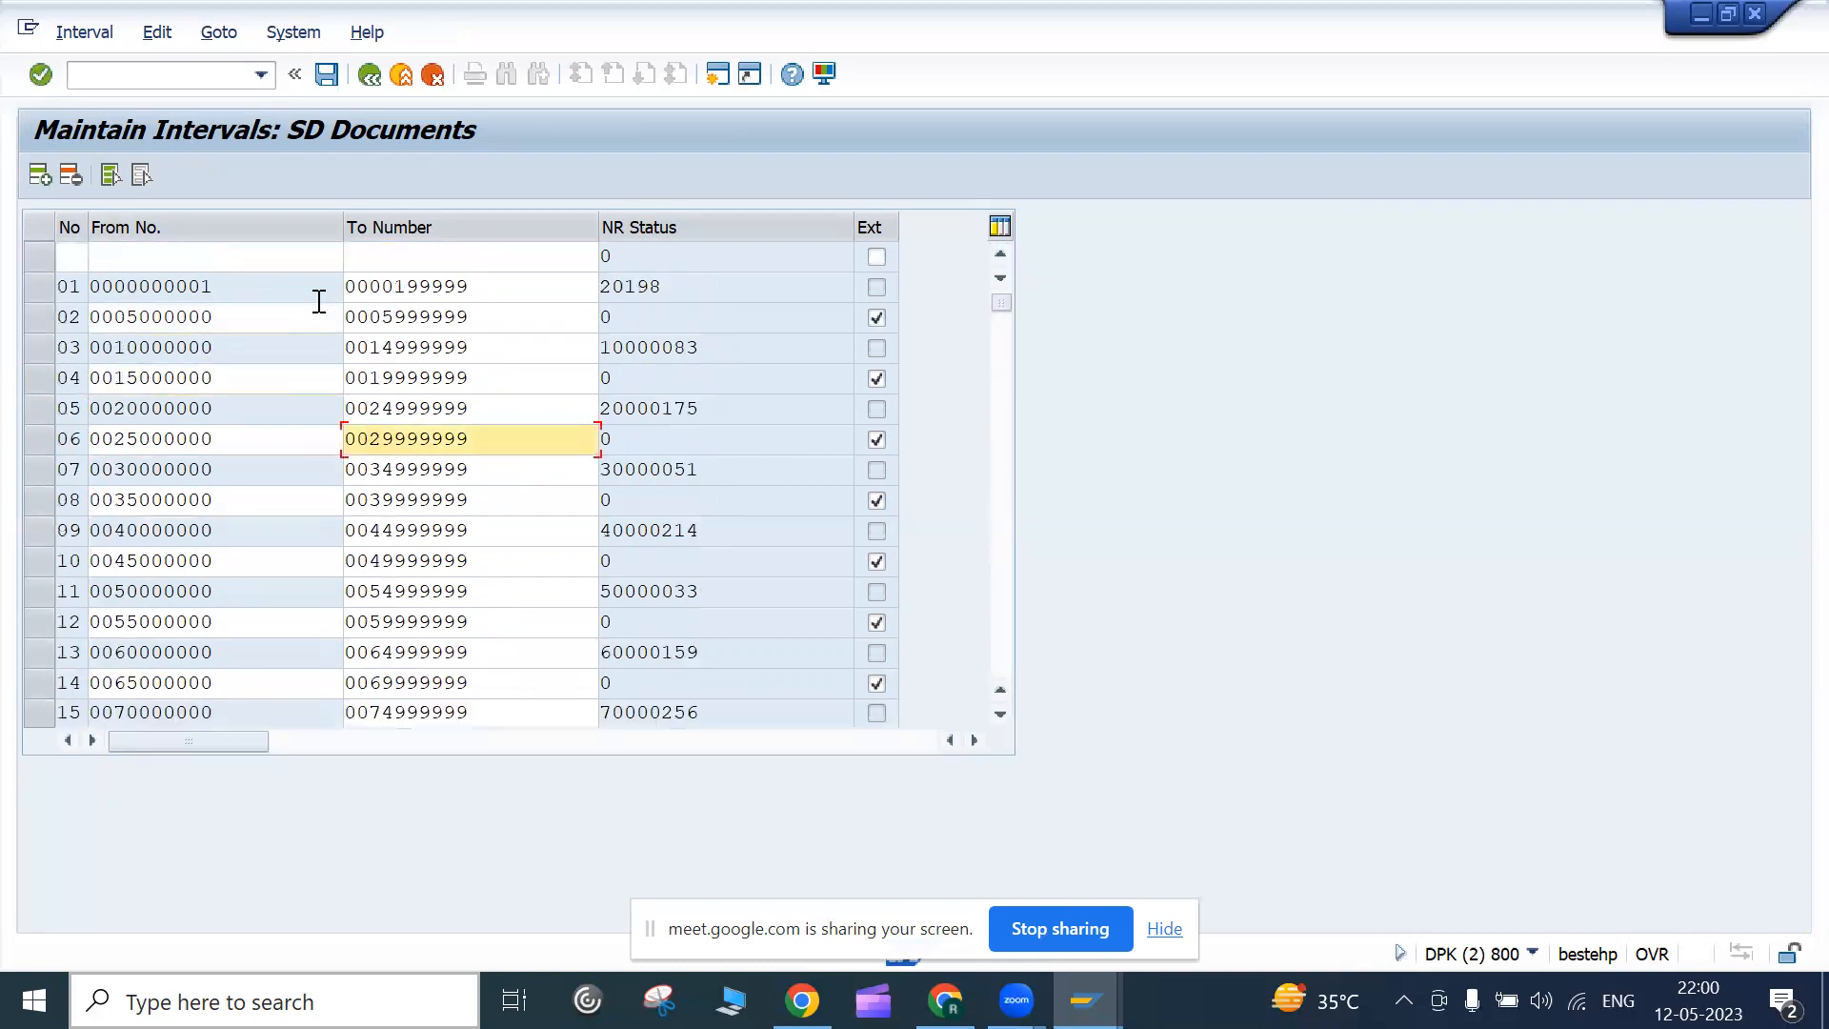
left_click(175, 257)
key("ctrl+v")
left_click(462, 254)
key("ctrl+v")
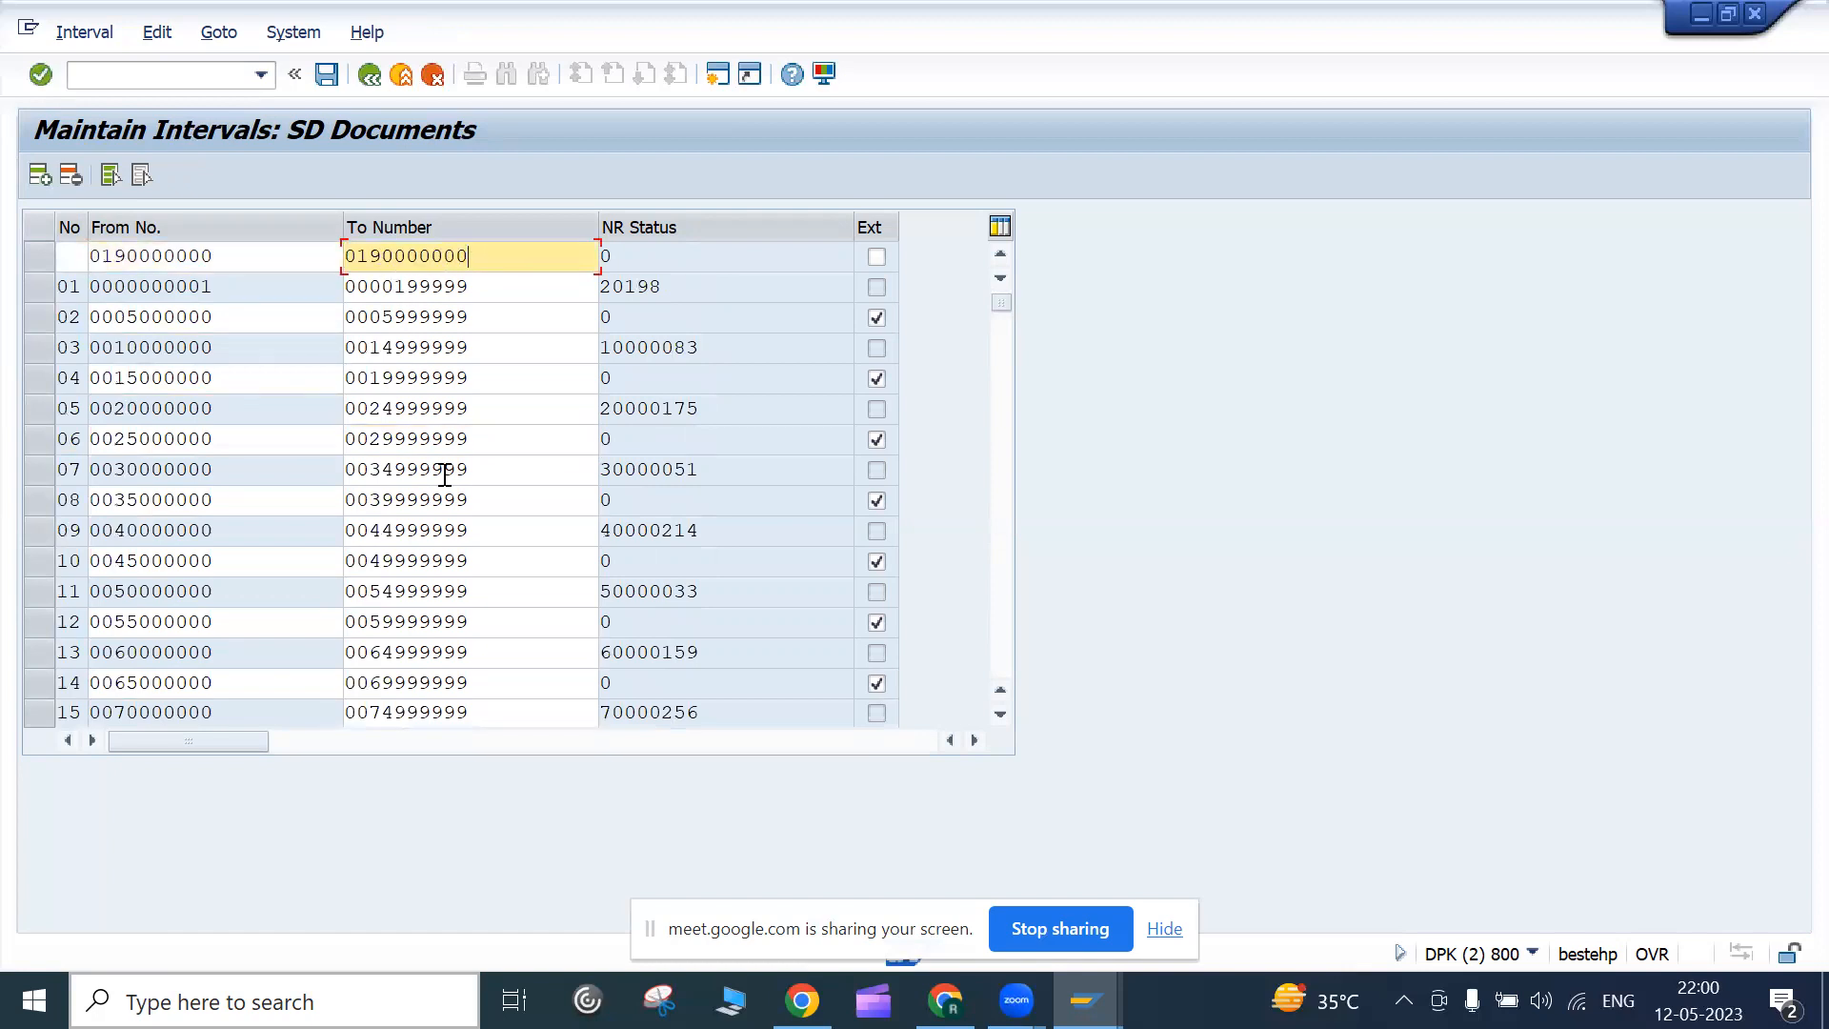
key("Return")
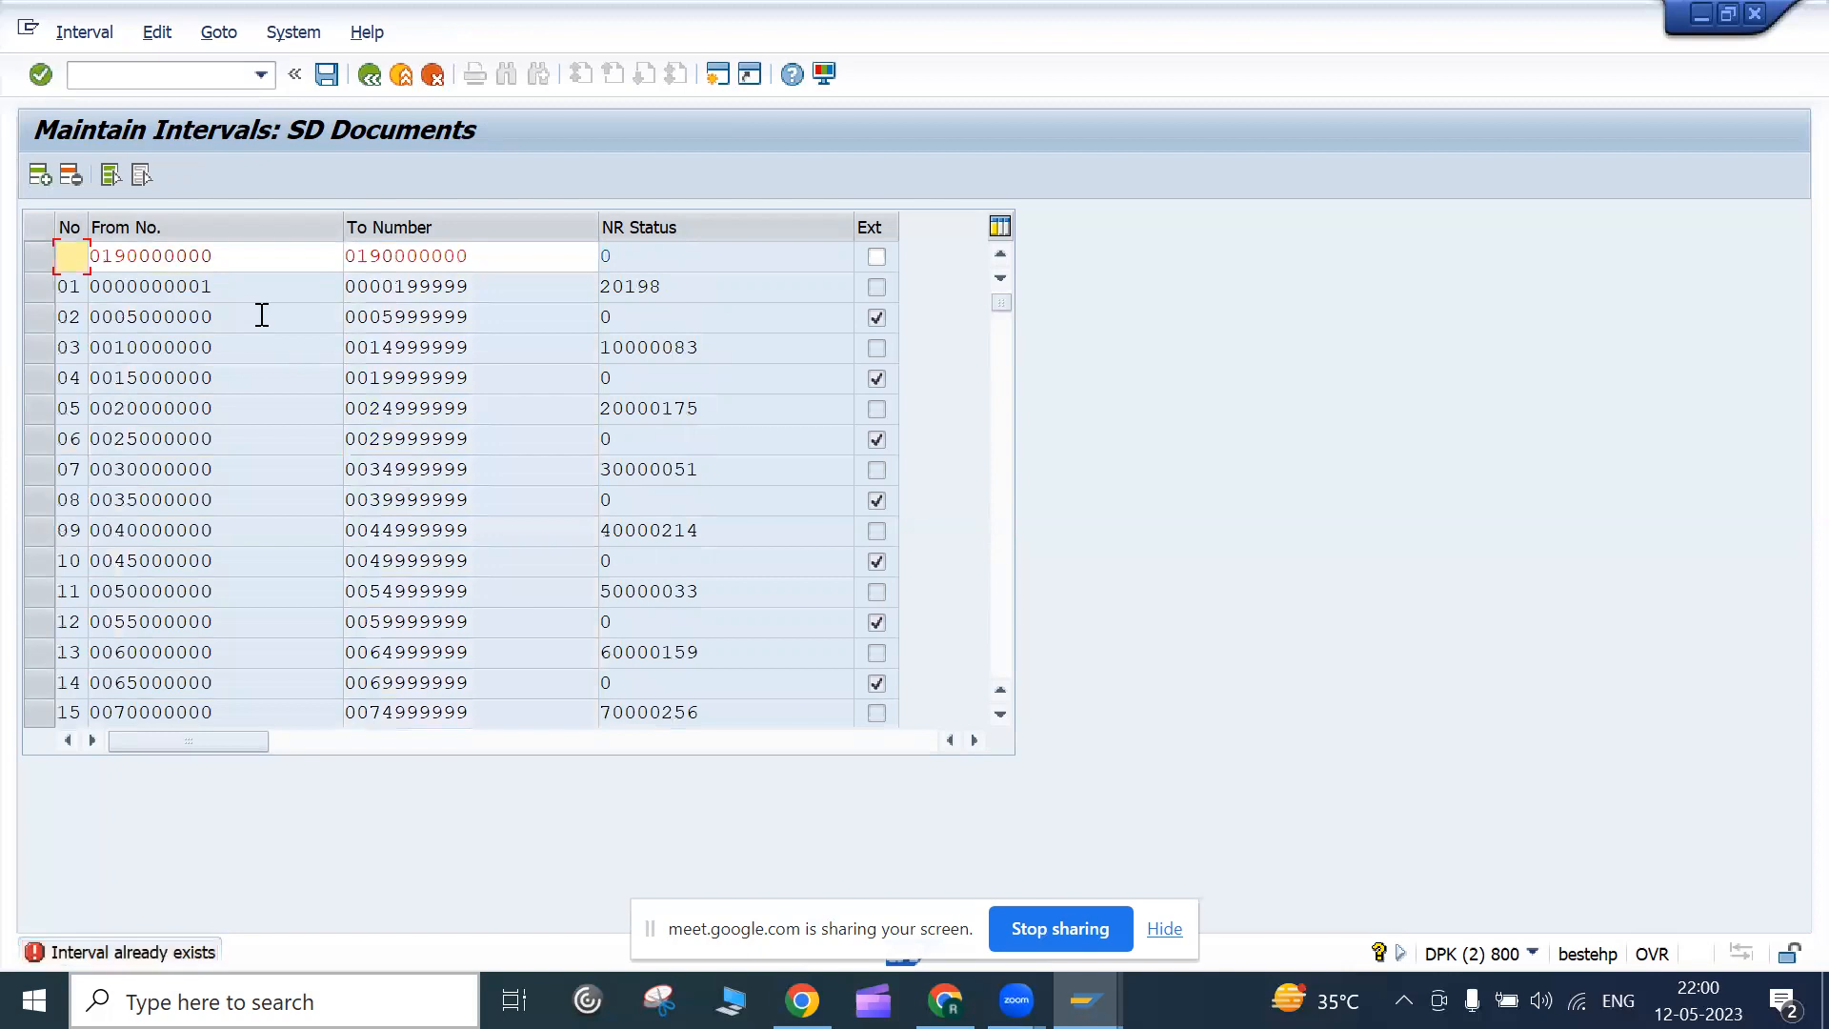
type("z`")
left_click(392, 255)
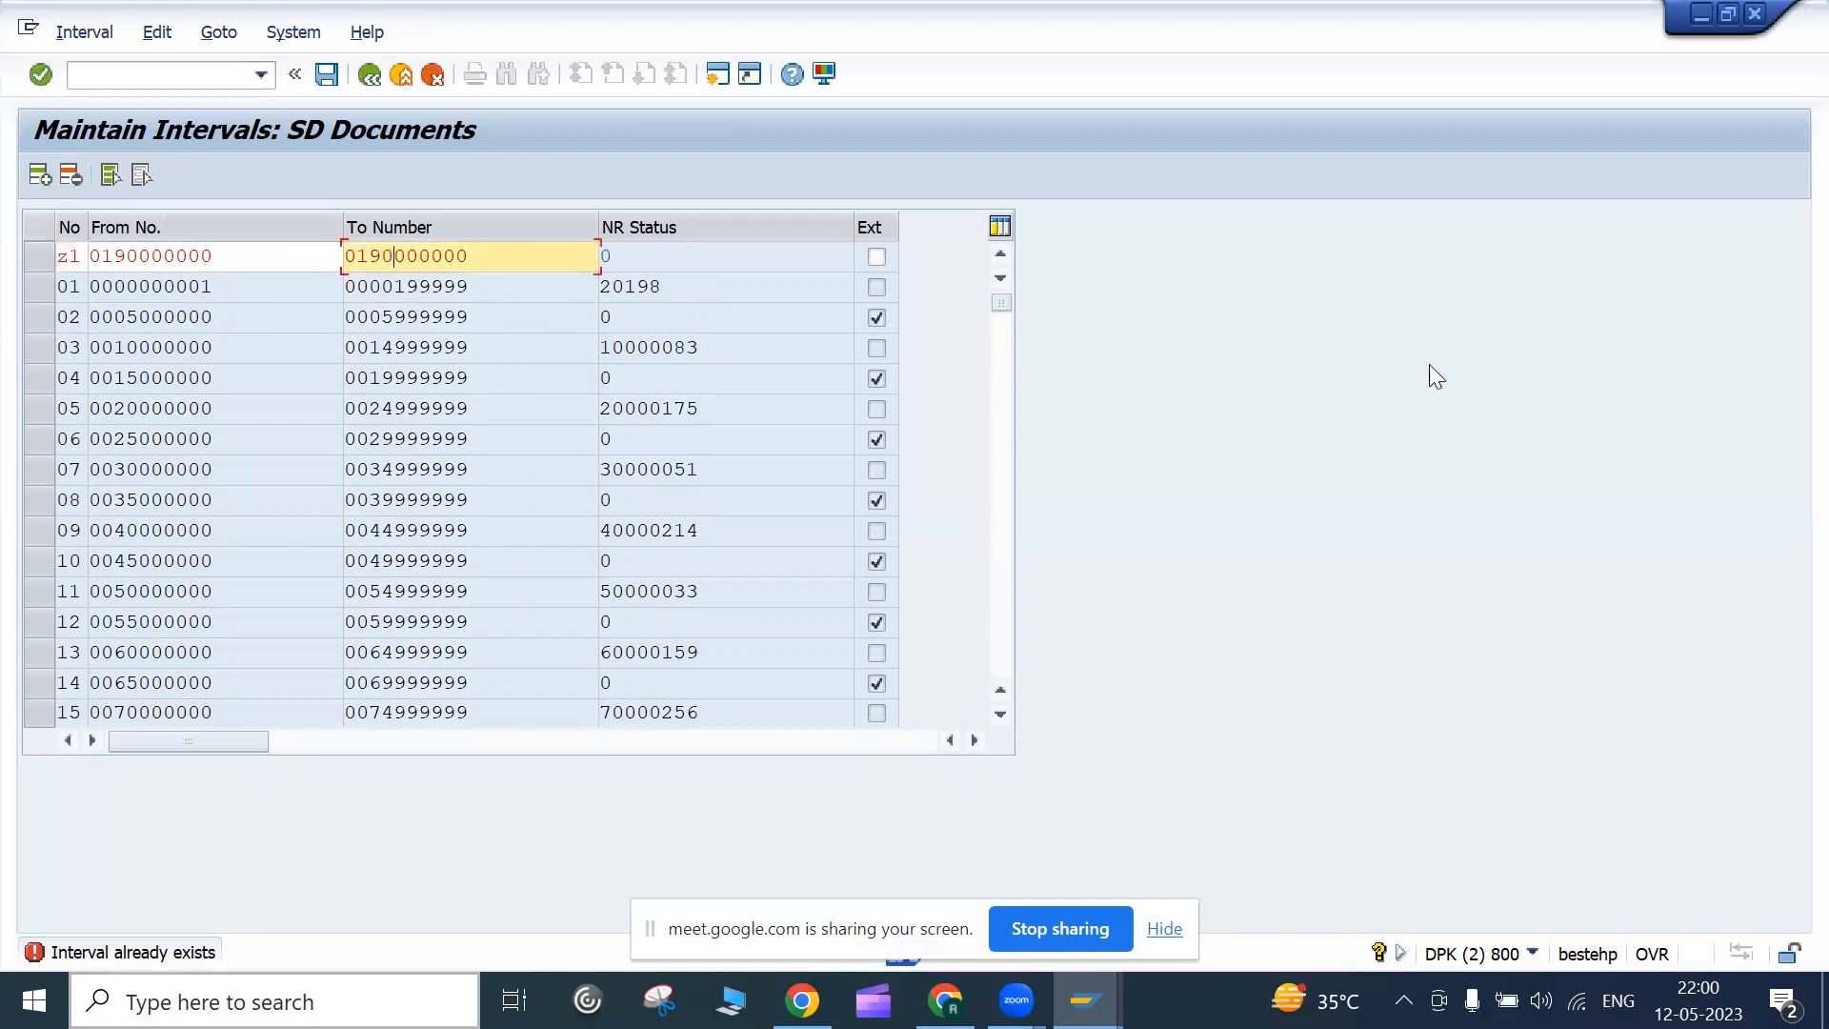
type("99999999")
key("Return")
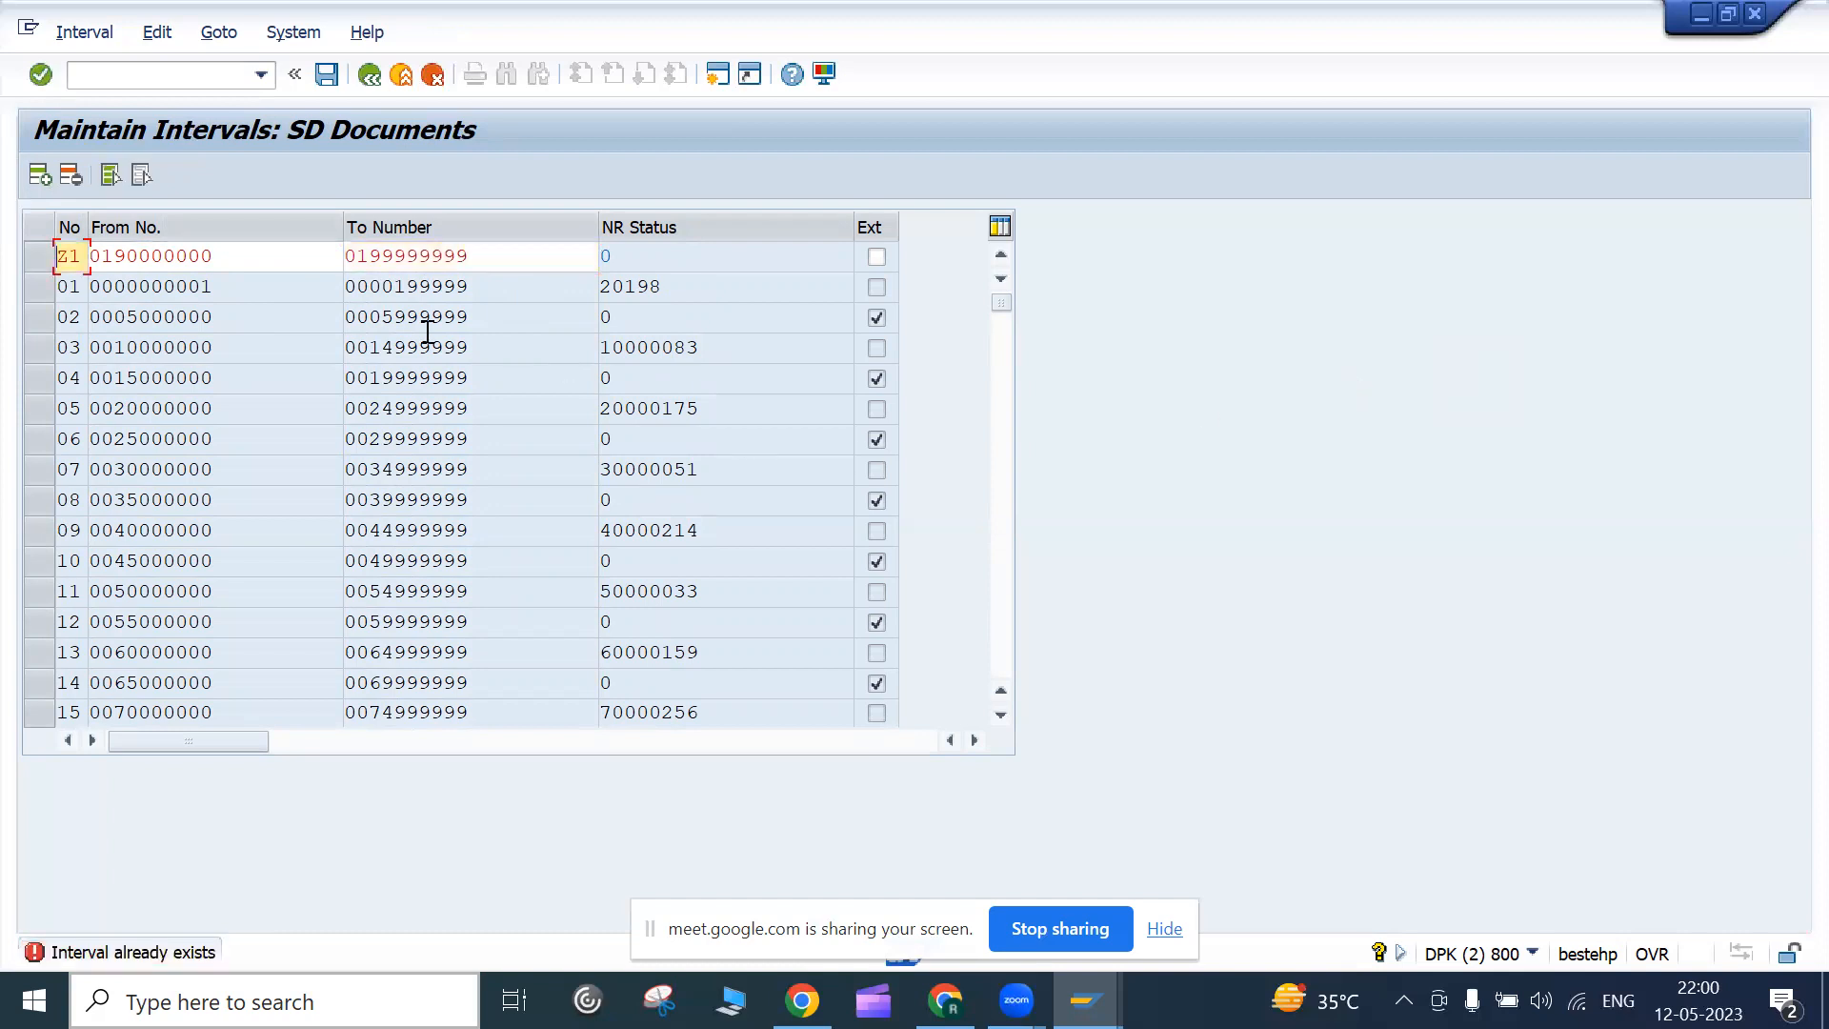
left_click(101, 263)
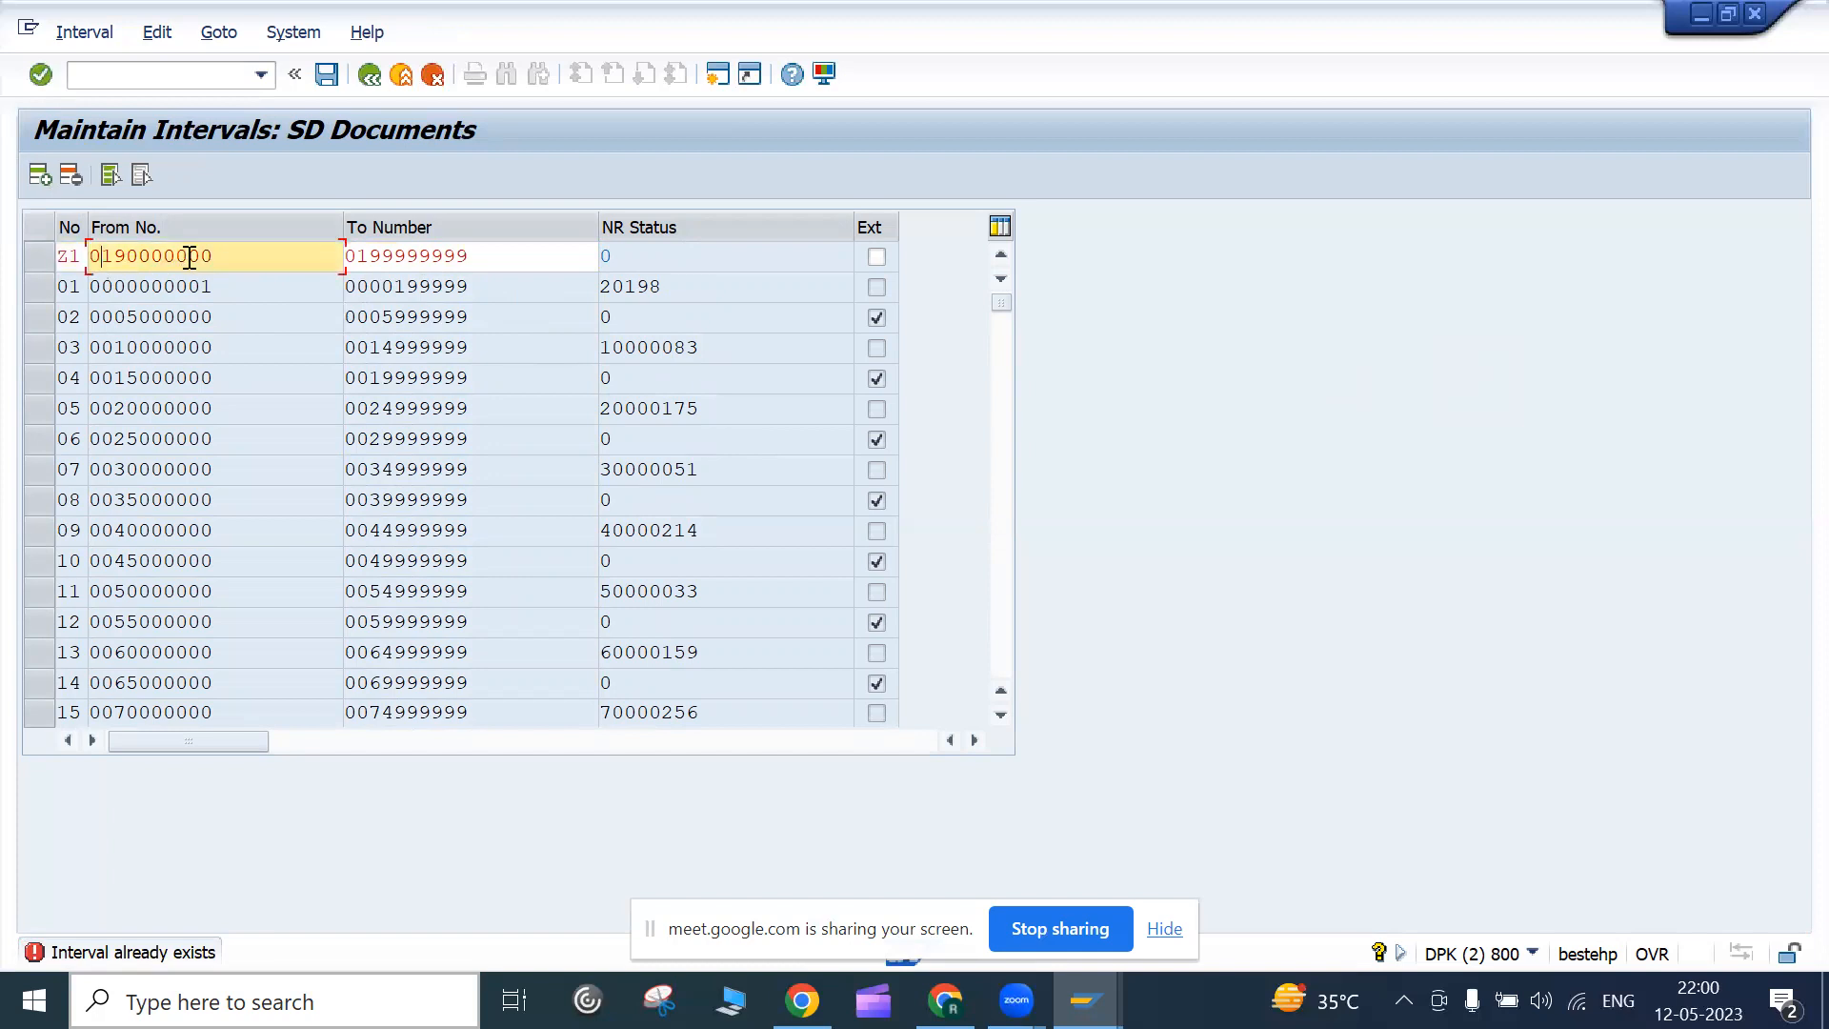
left_click(357, 256)
type("2")
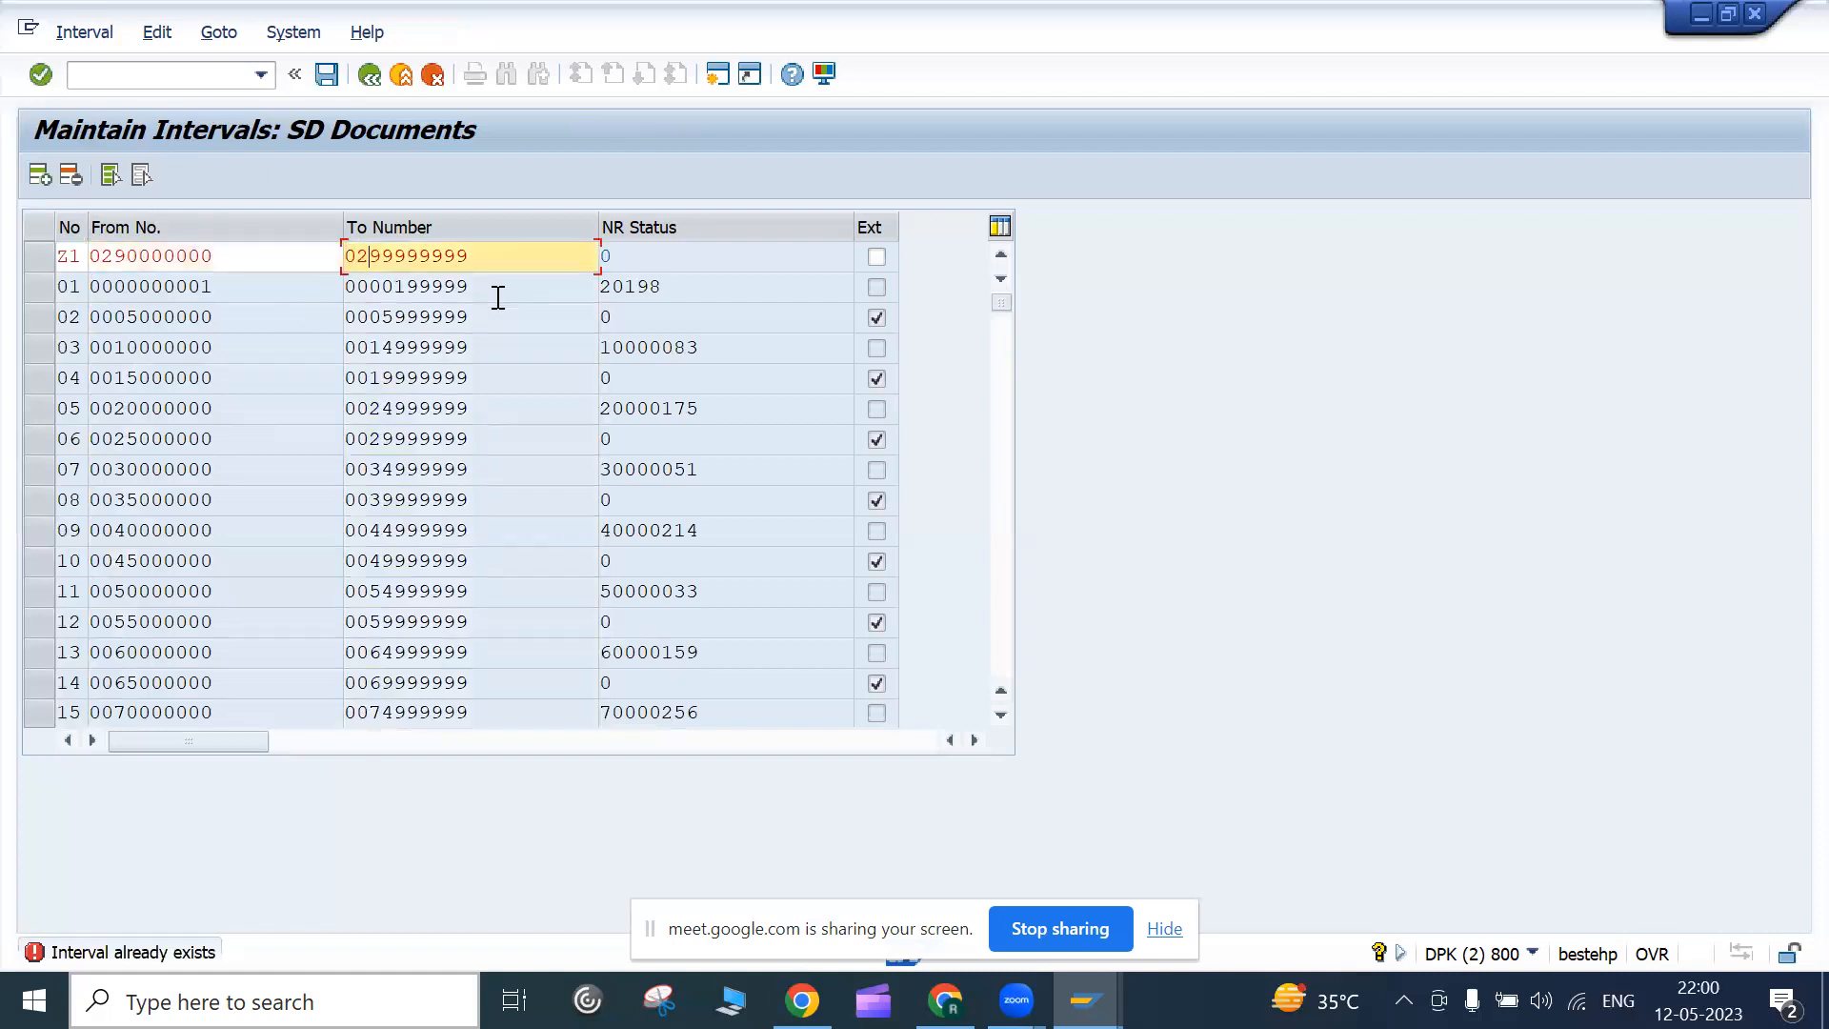
key("Return")
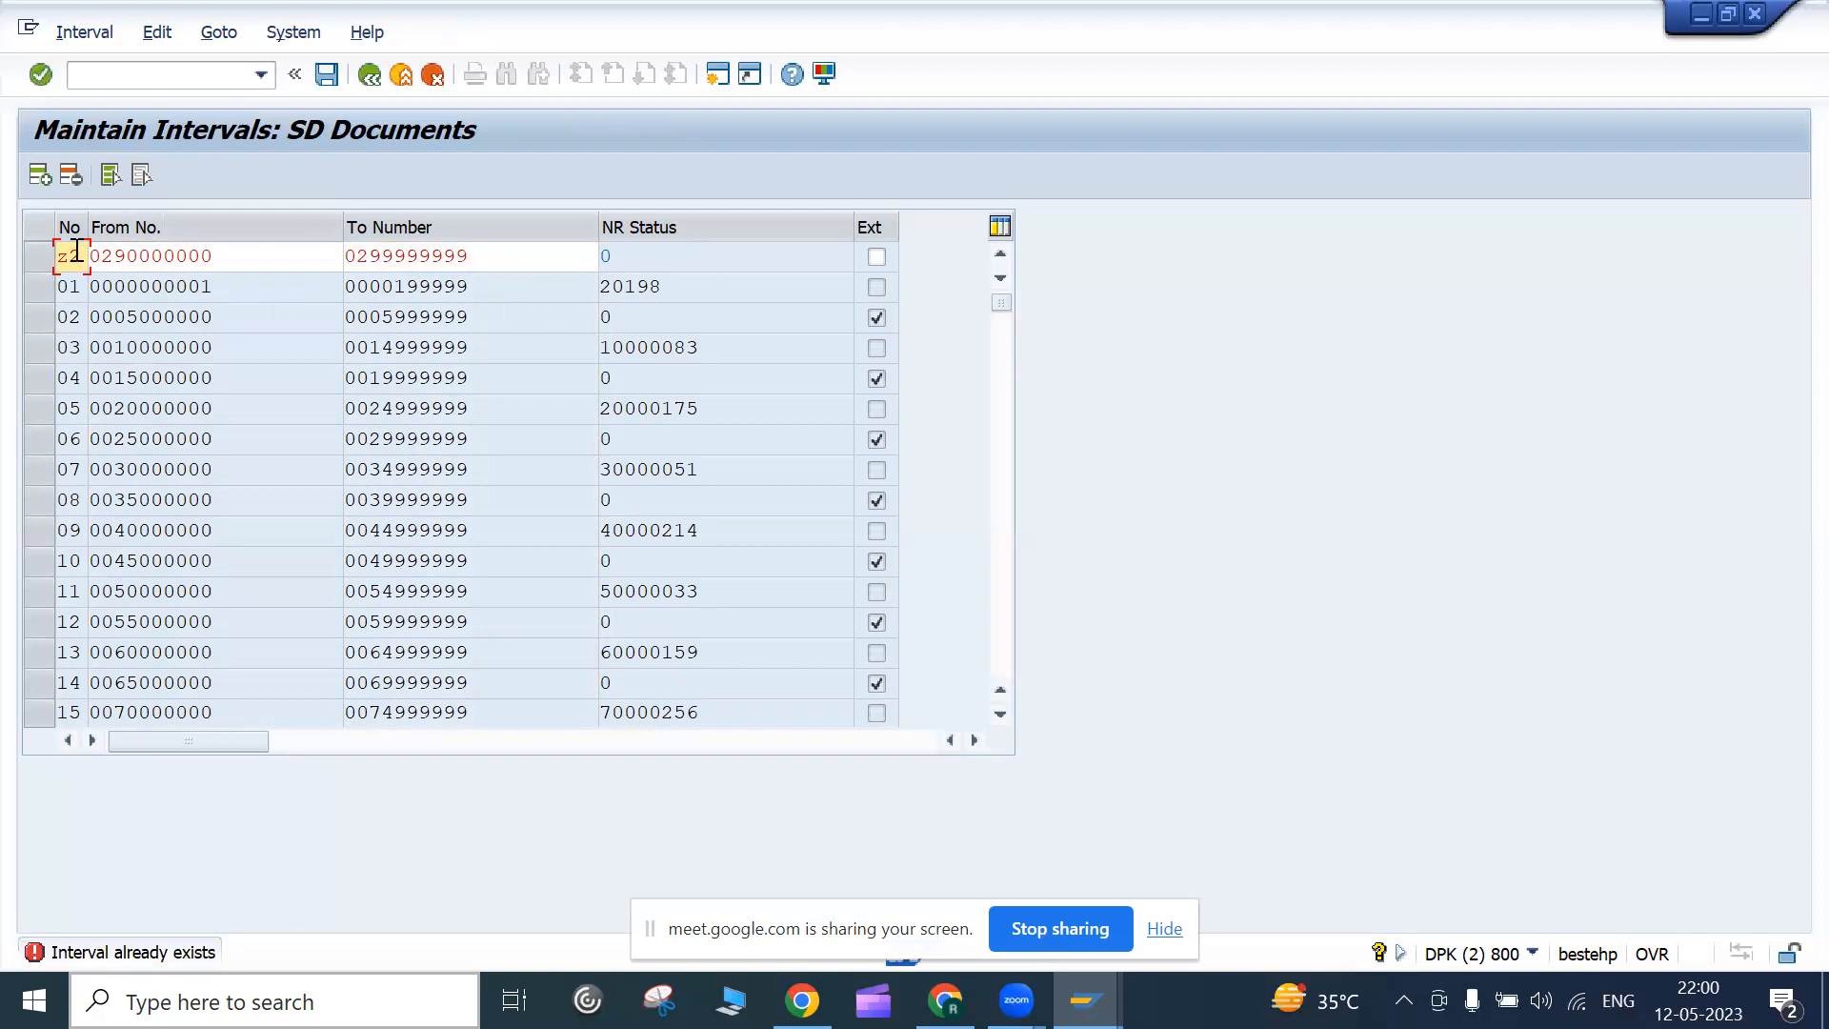
key("Return")
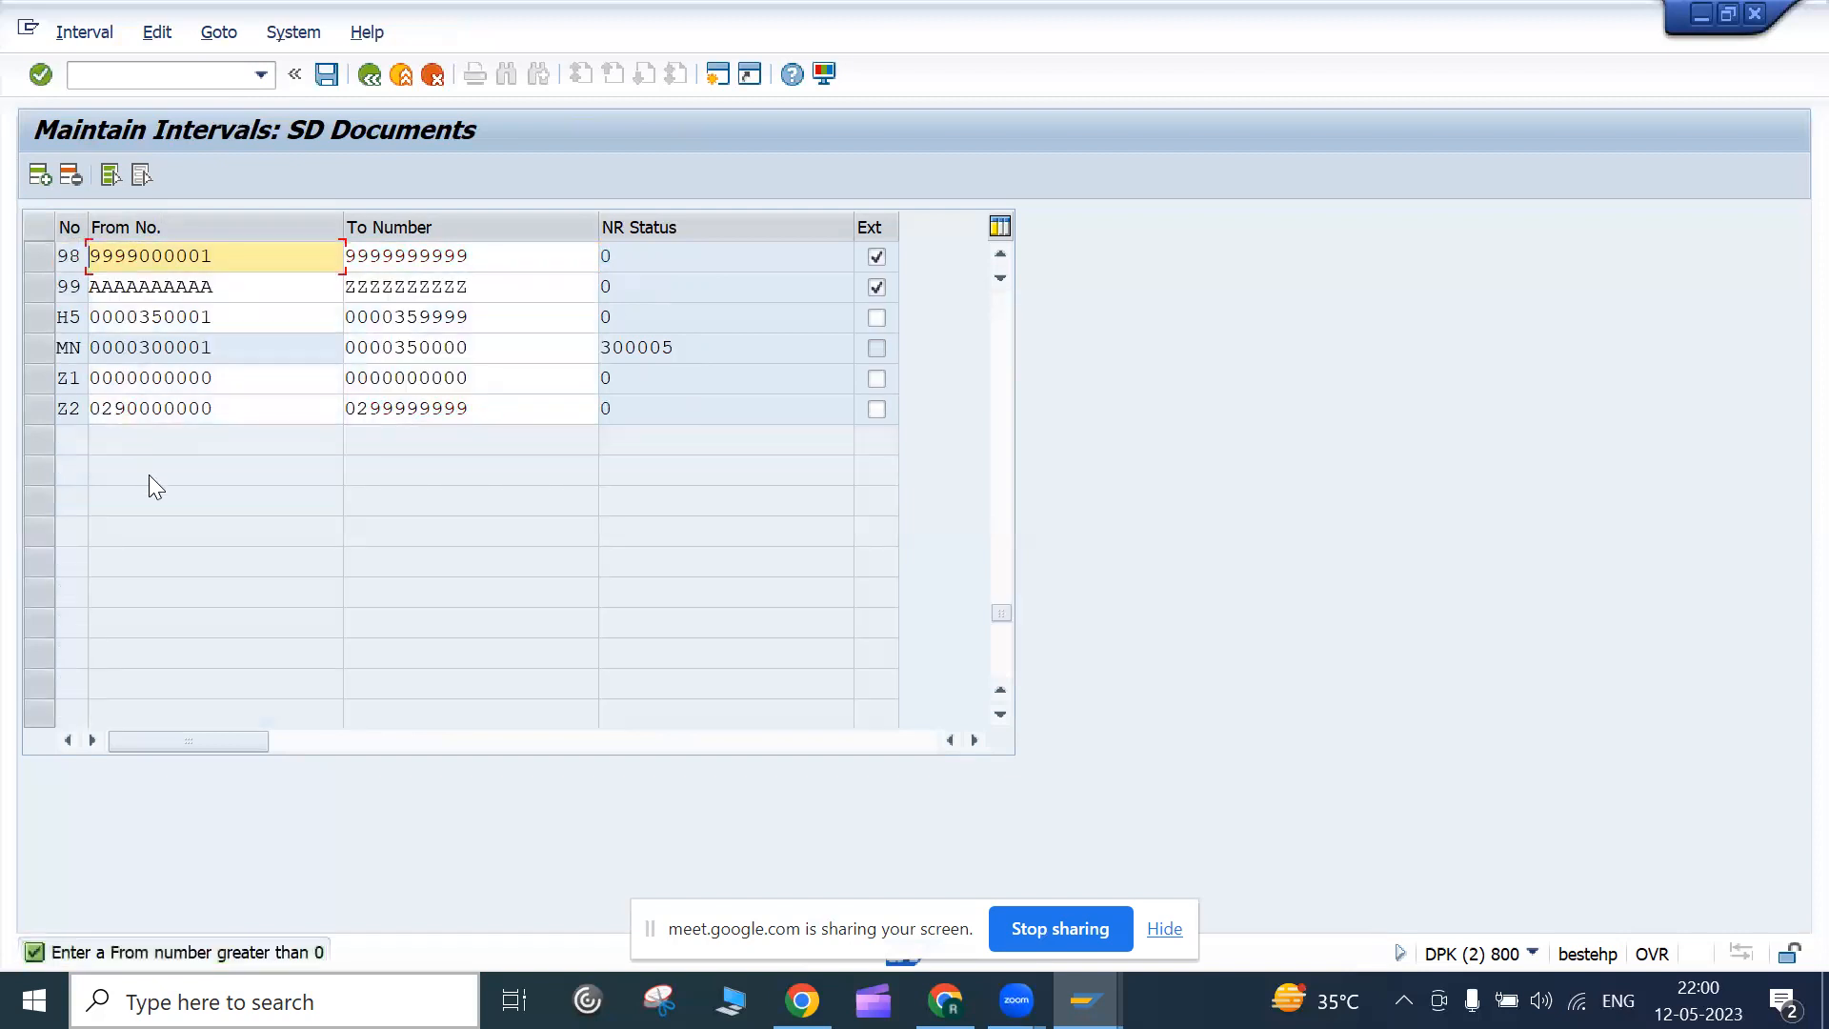
left_click(246, 415)
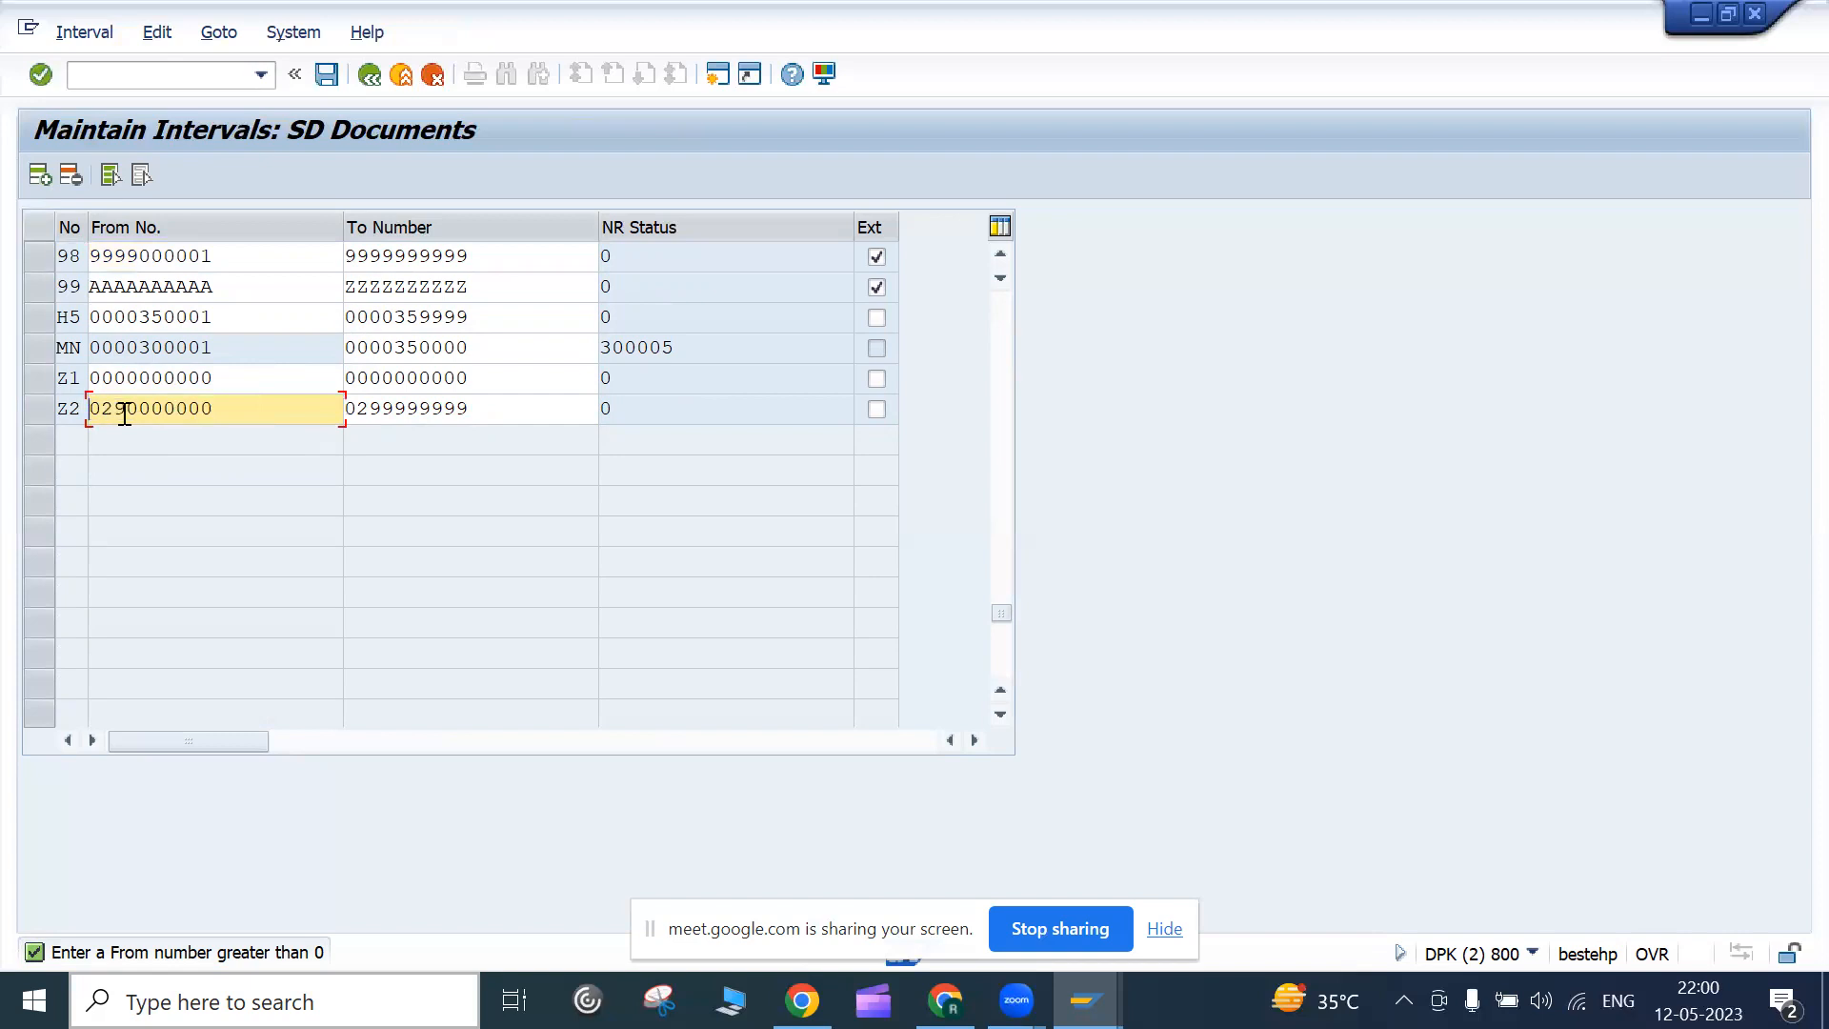
left_click(361, 411)
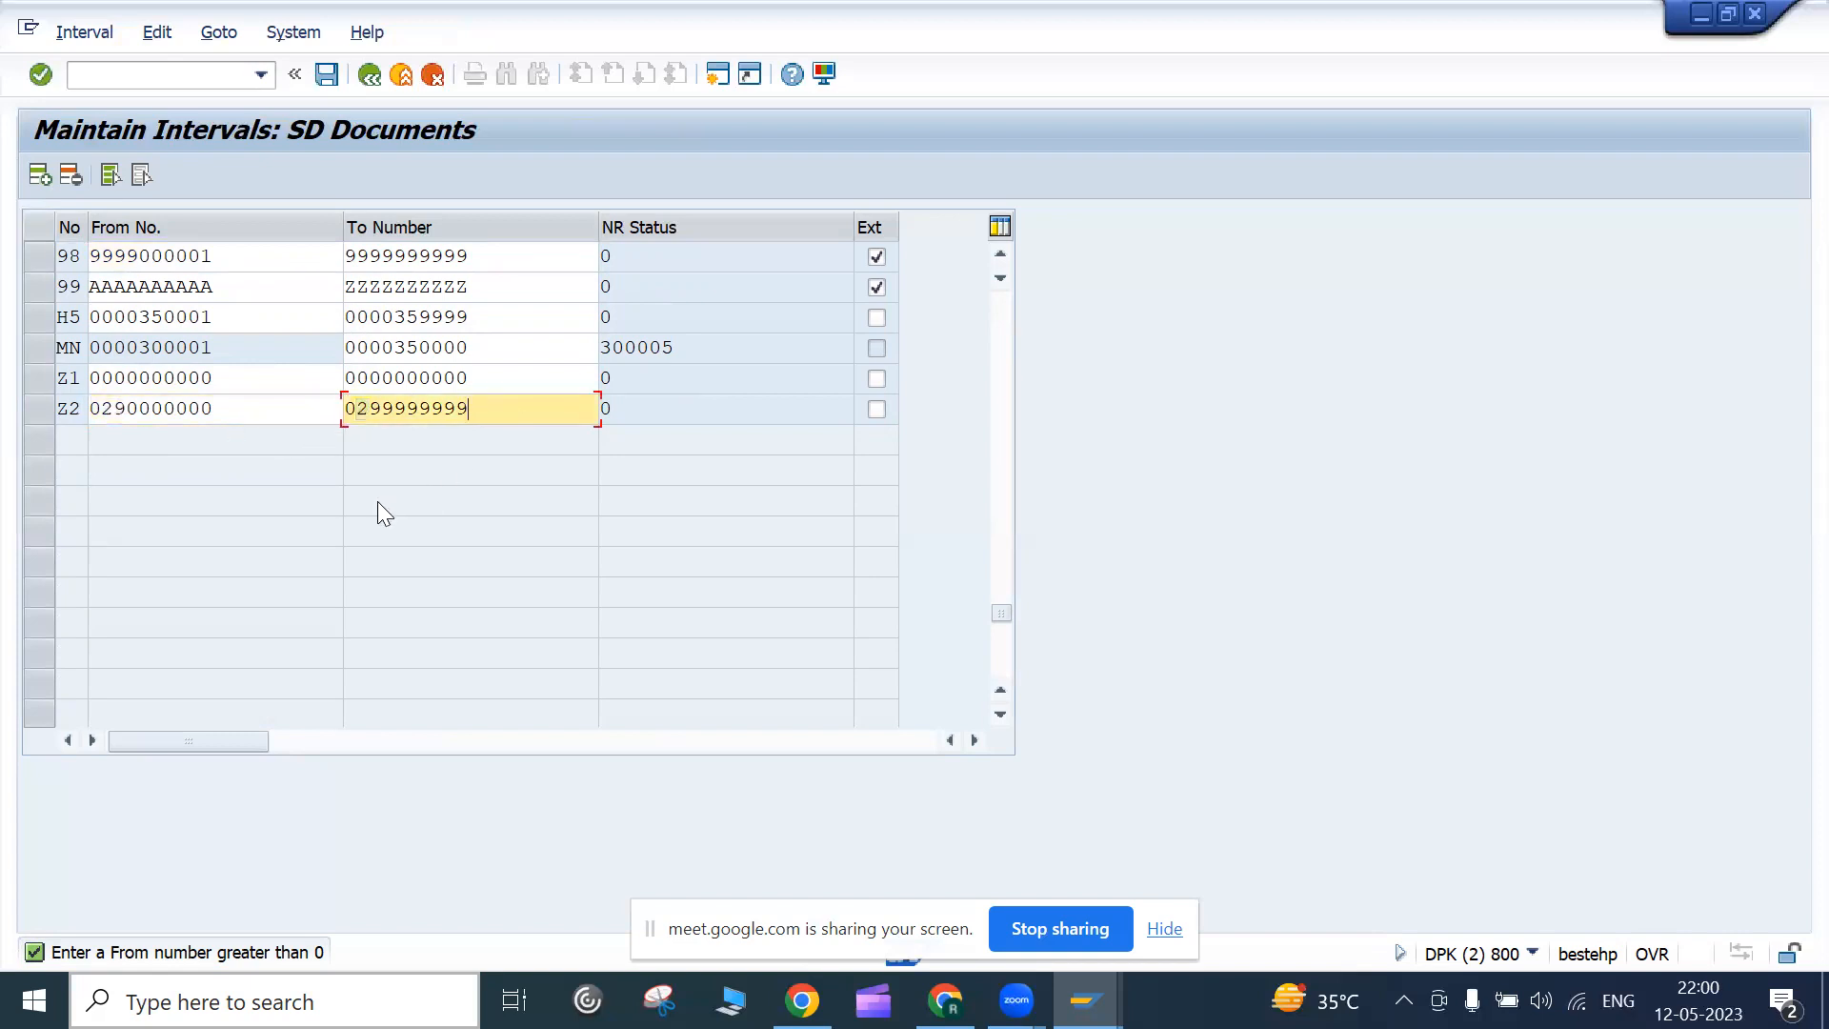
left_click(84, 407)
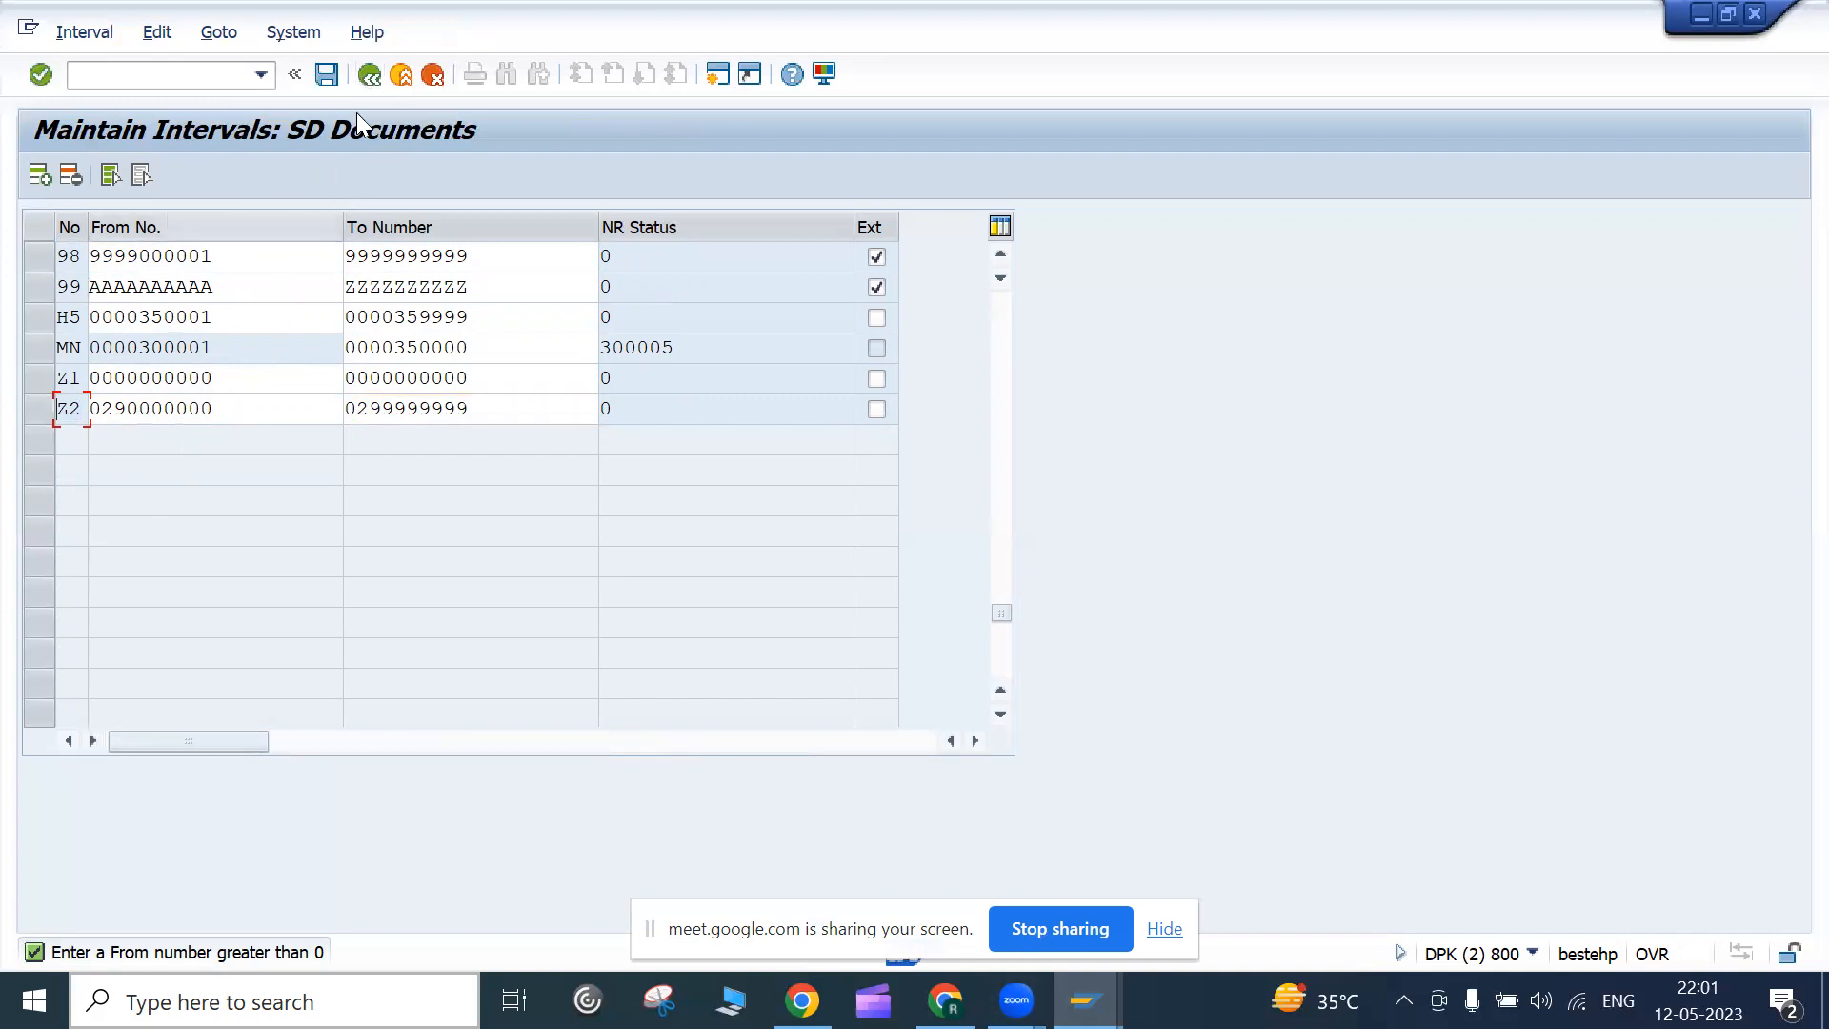
left_click(369, 75)
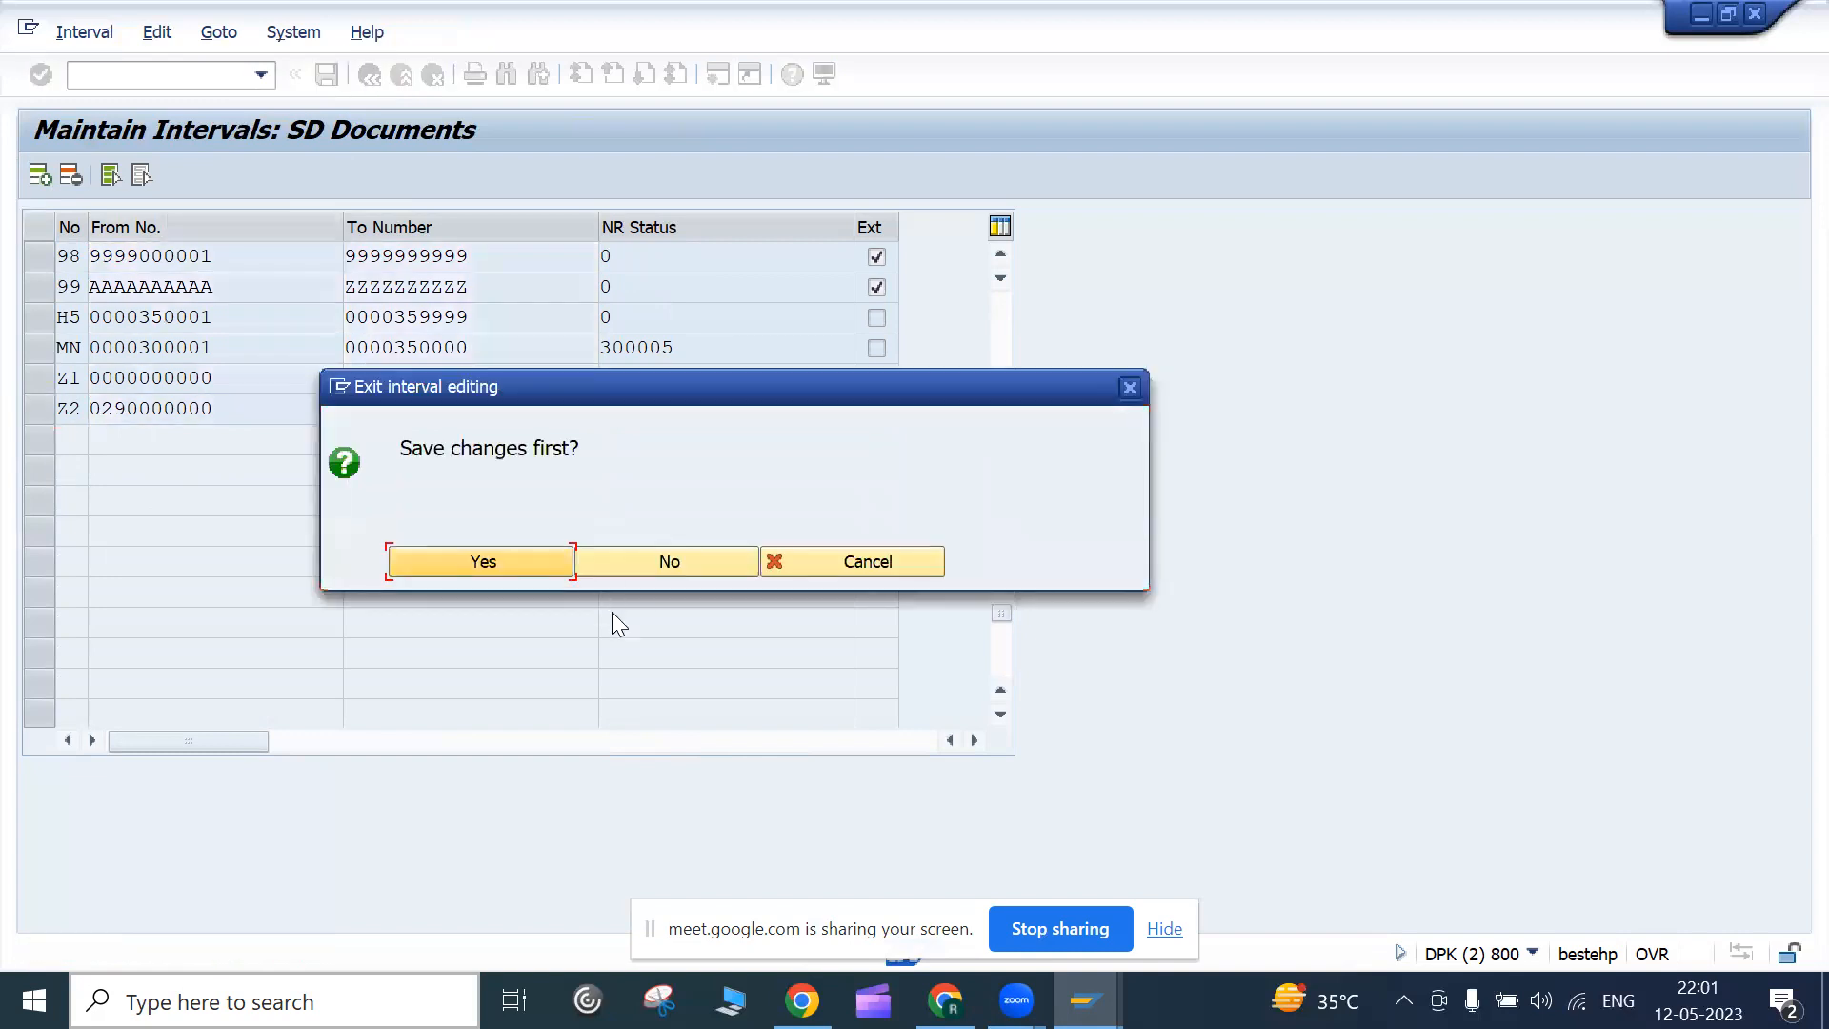
left_click(542, 564)
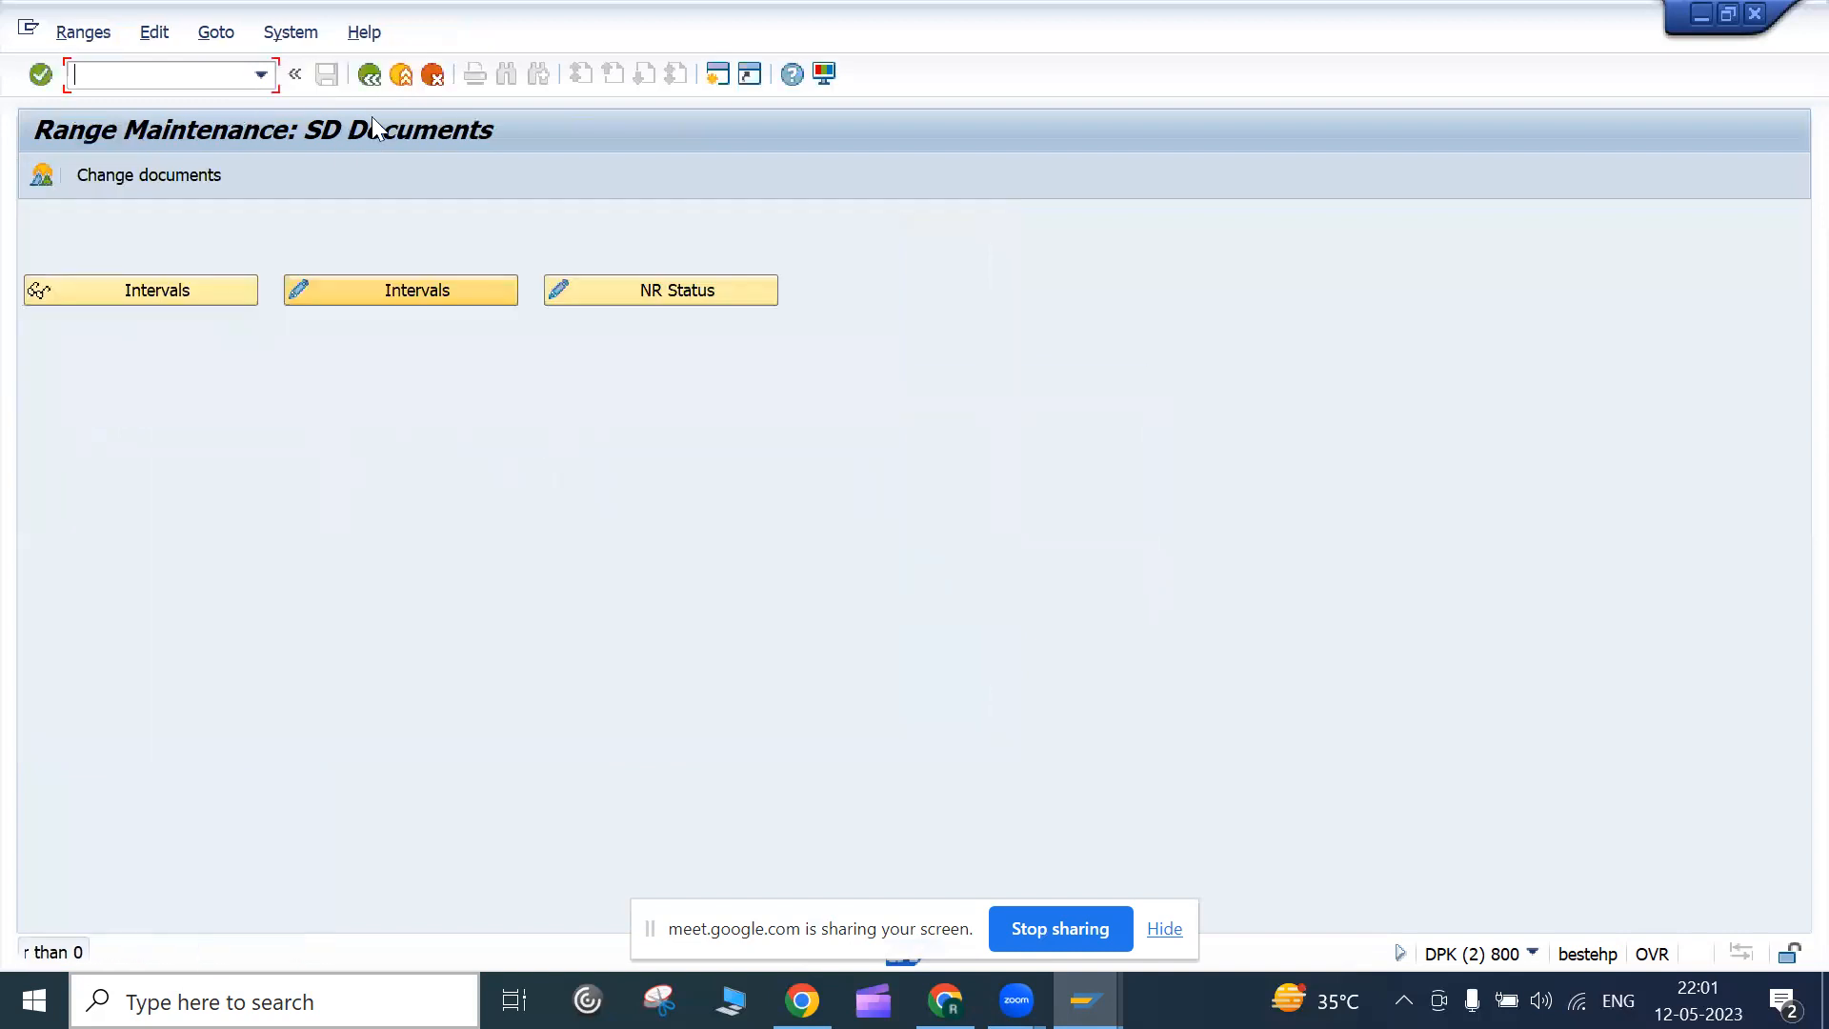
Find OR in Define Sales Document Types and show its number ranges: internal 01, external 02
left_click(362, 79)
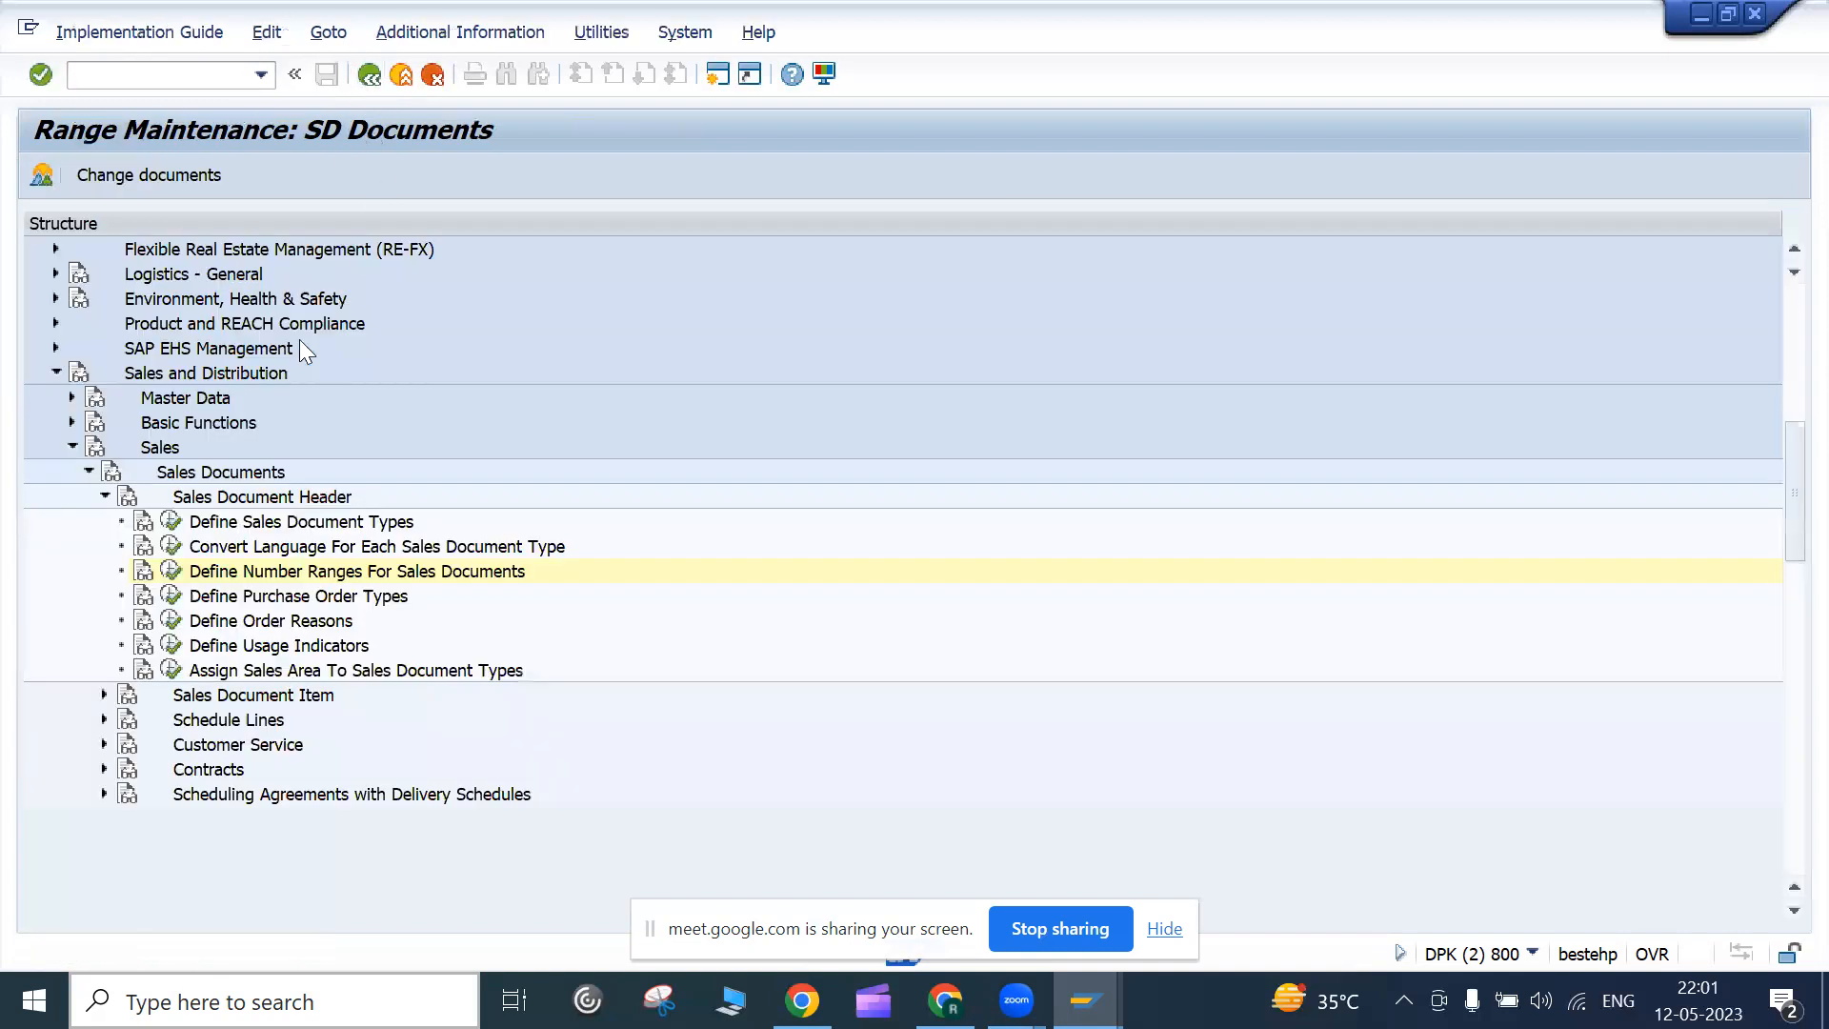
left_click(171, 521)
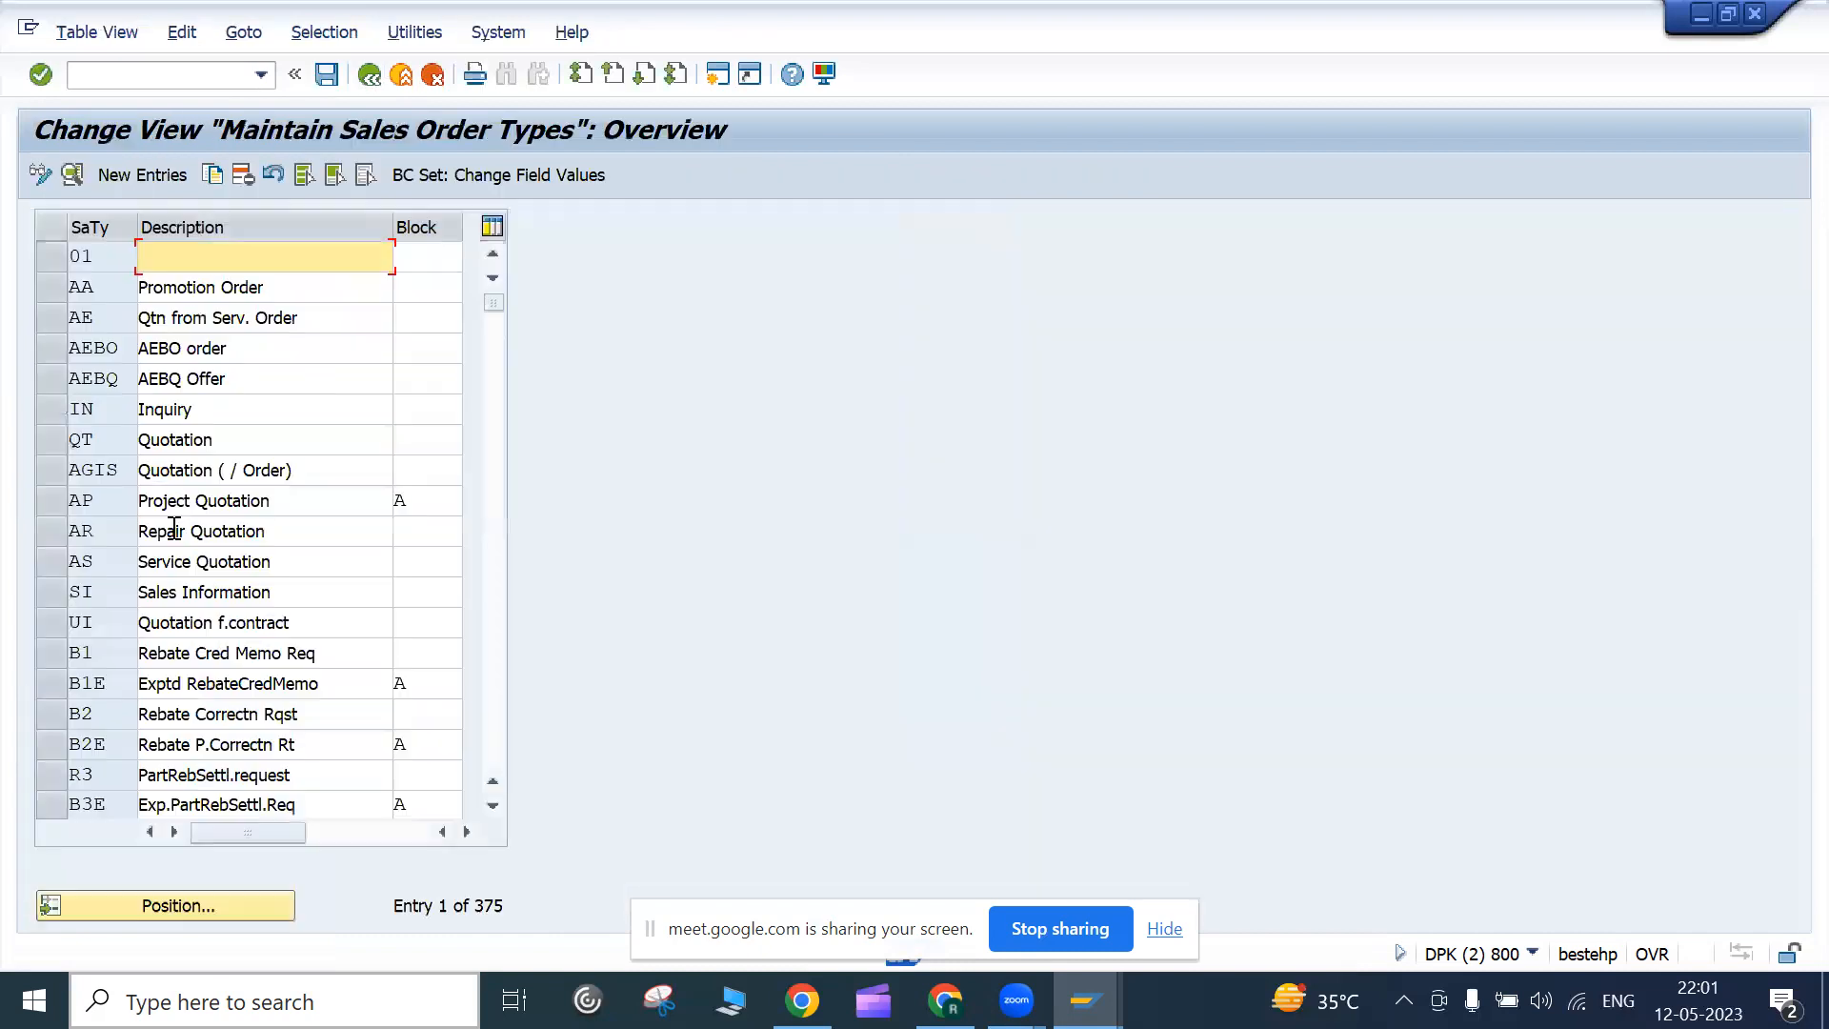
left_click(146, 909)
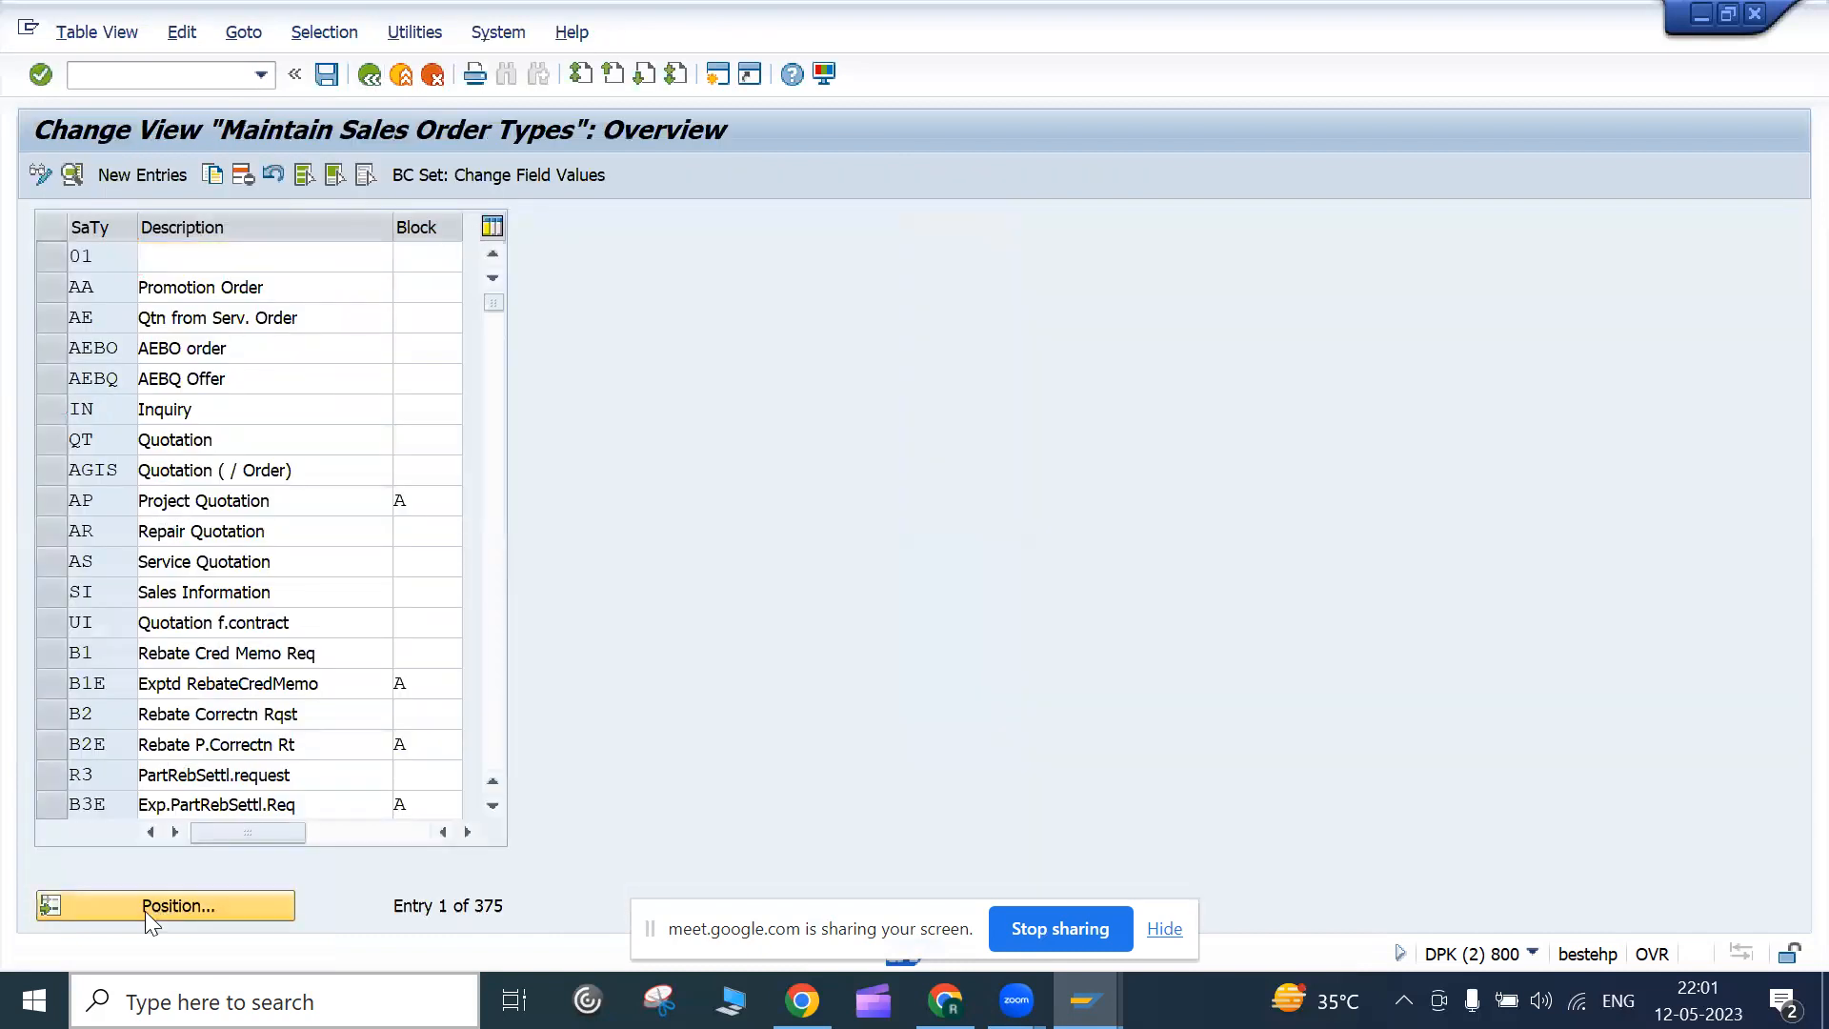
type("or")
key("Return")
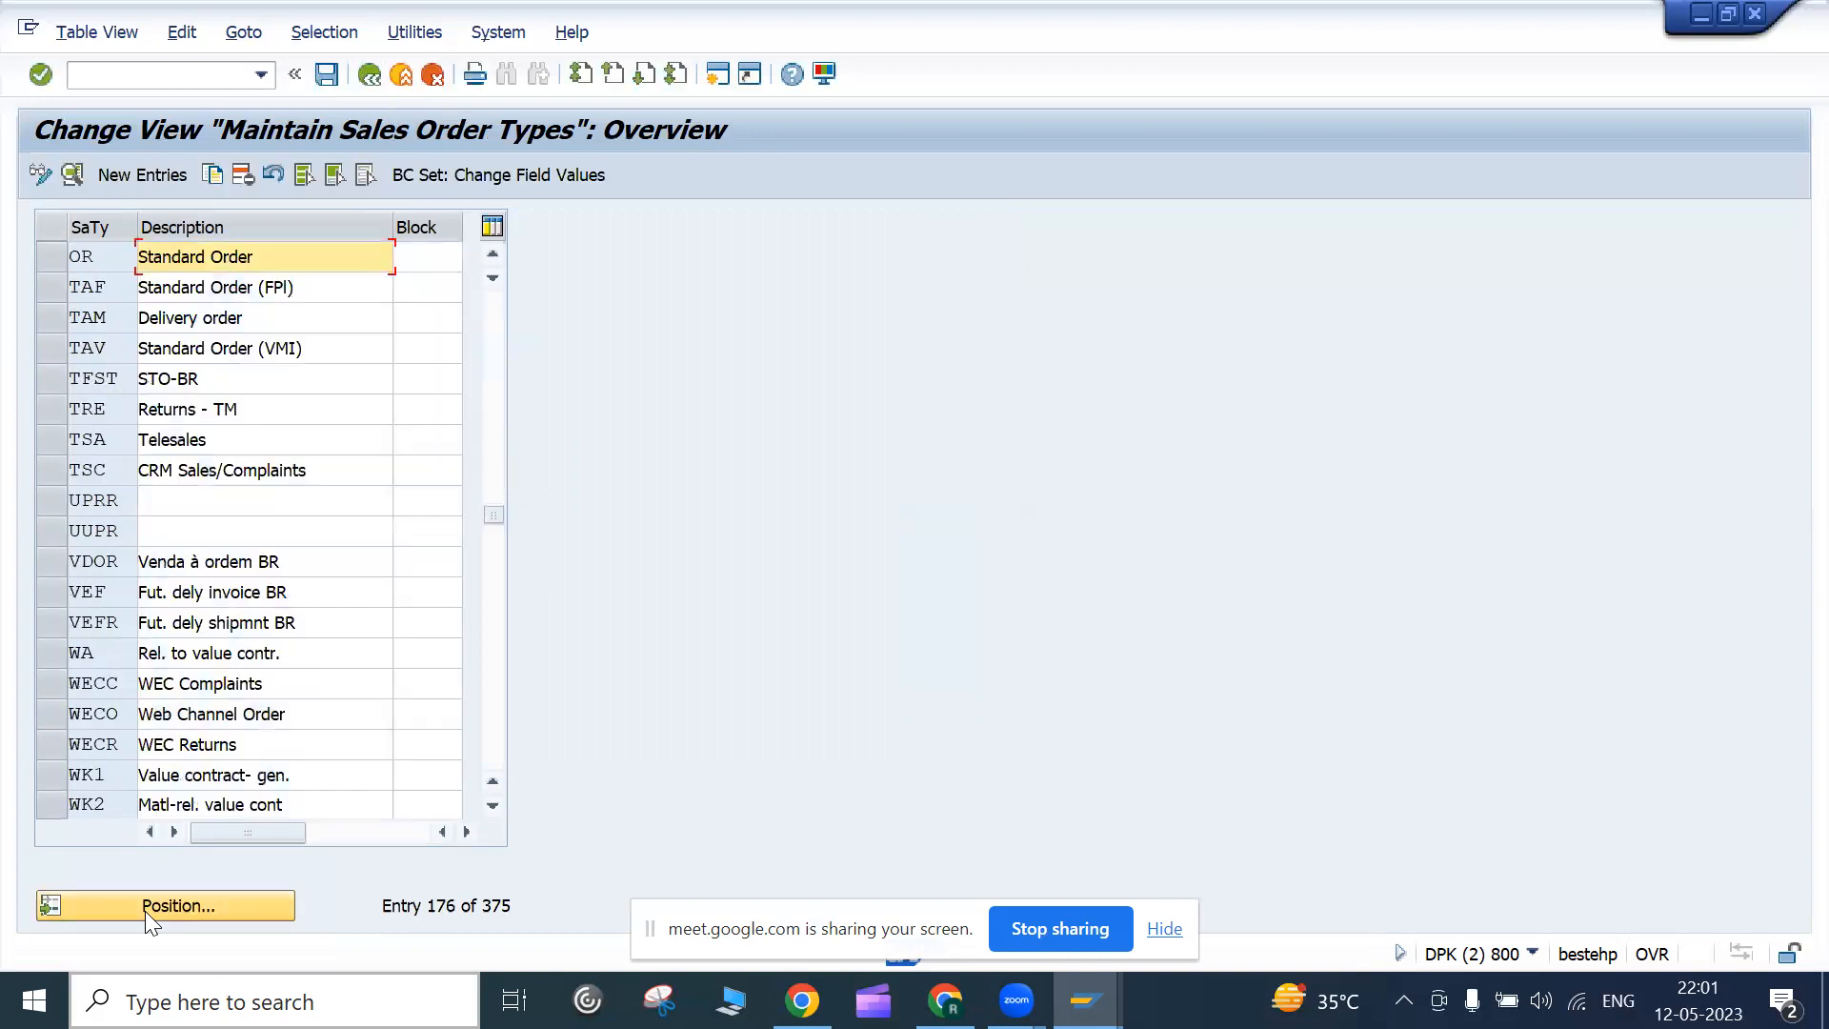
double_click(208, 259)
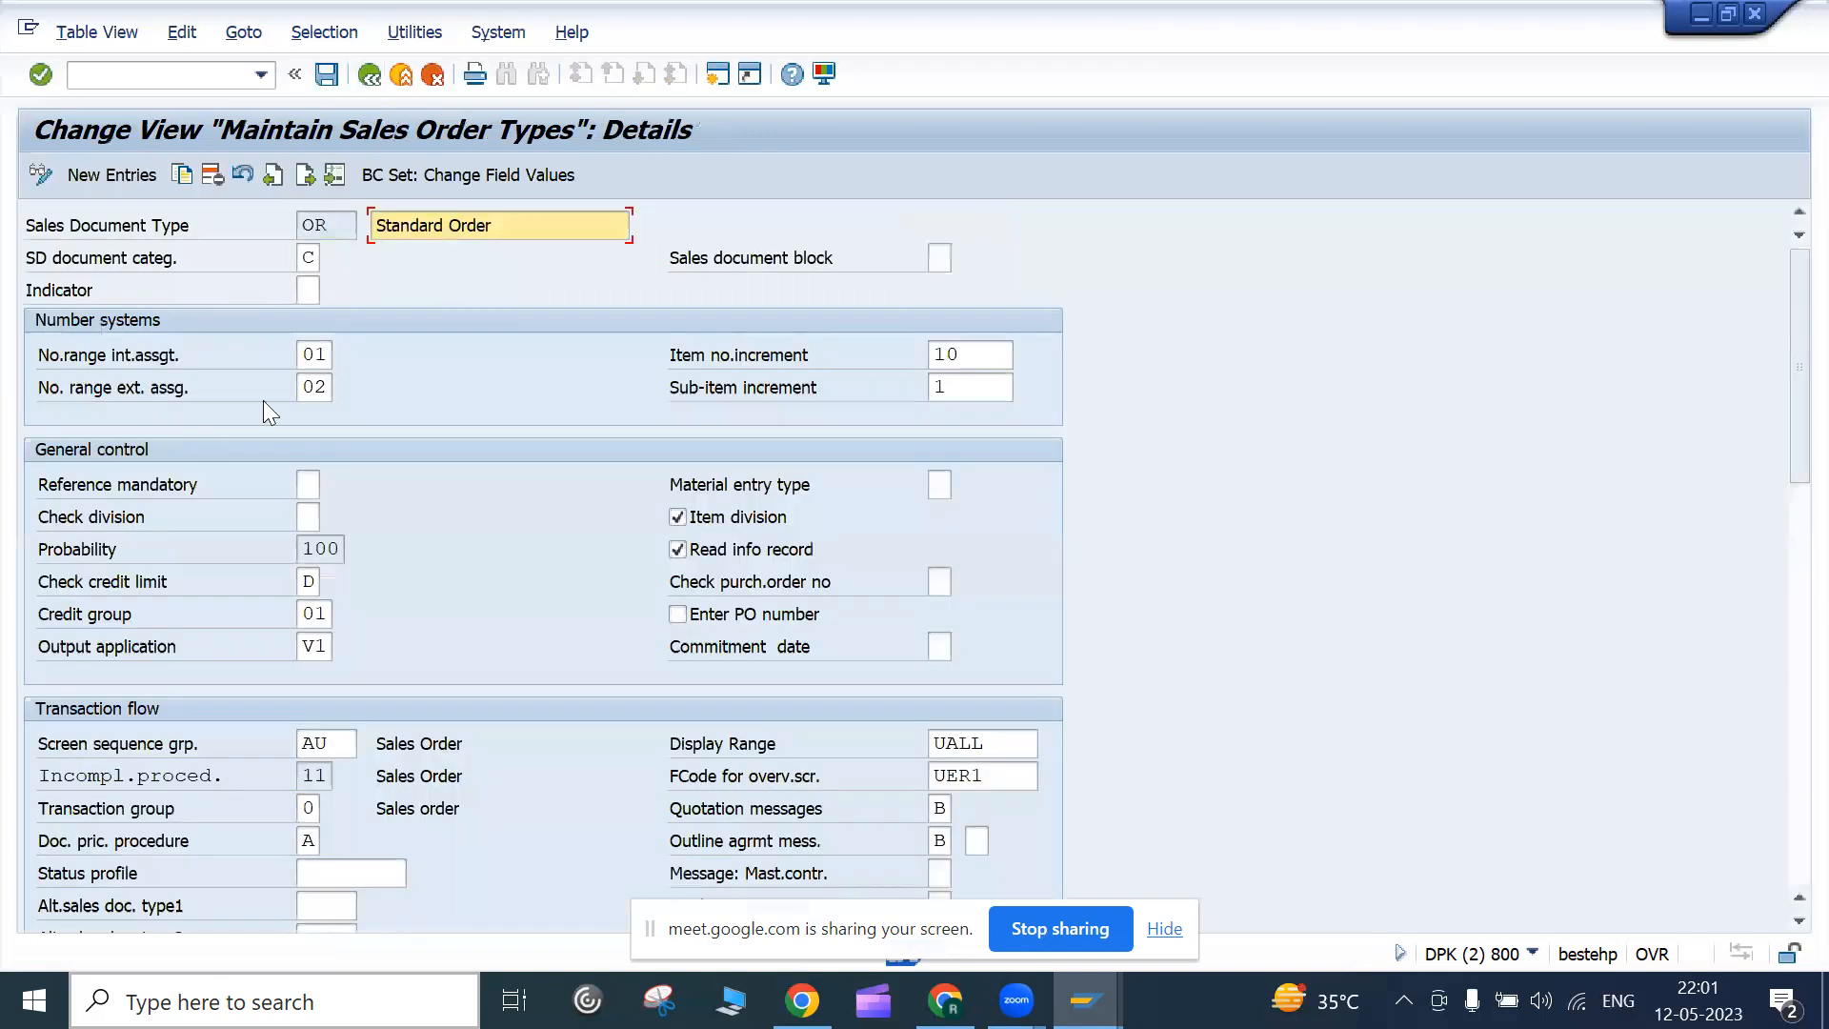
left_click(315, 354)
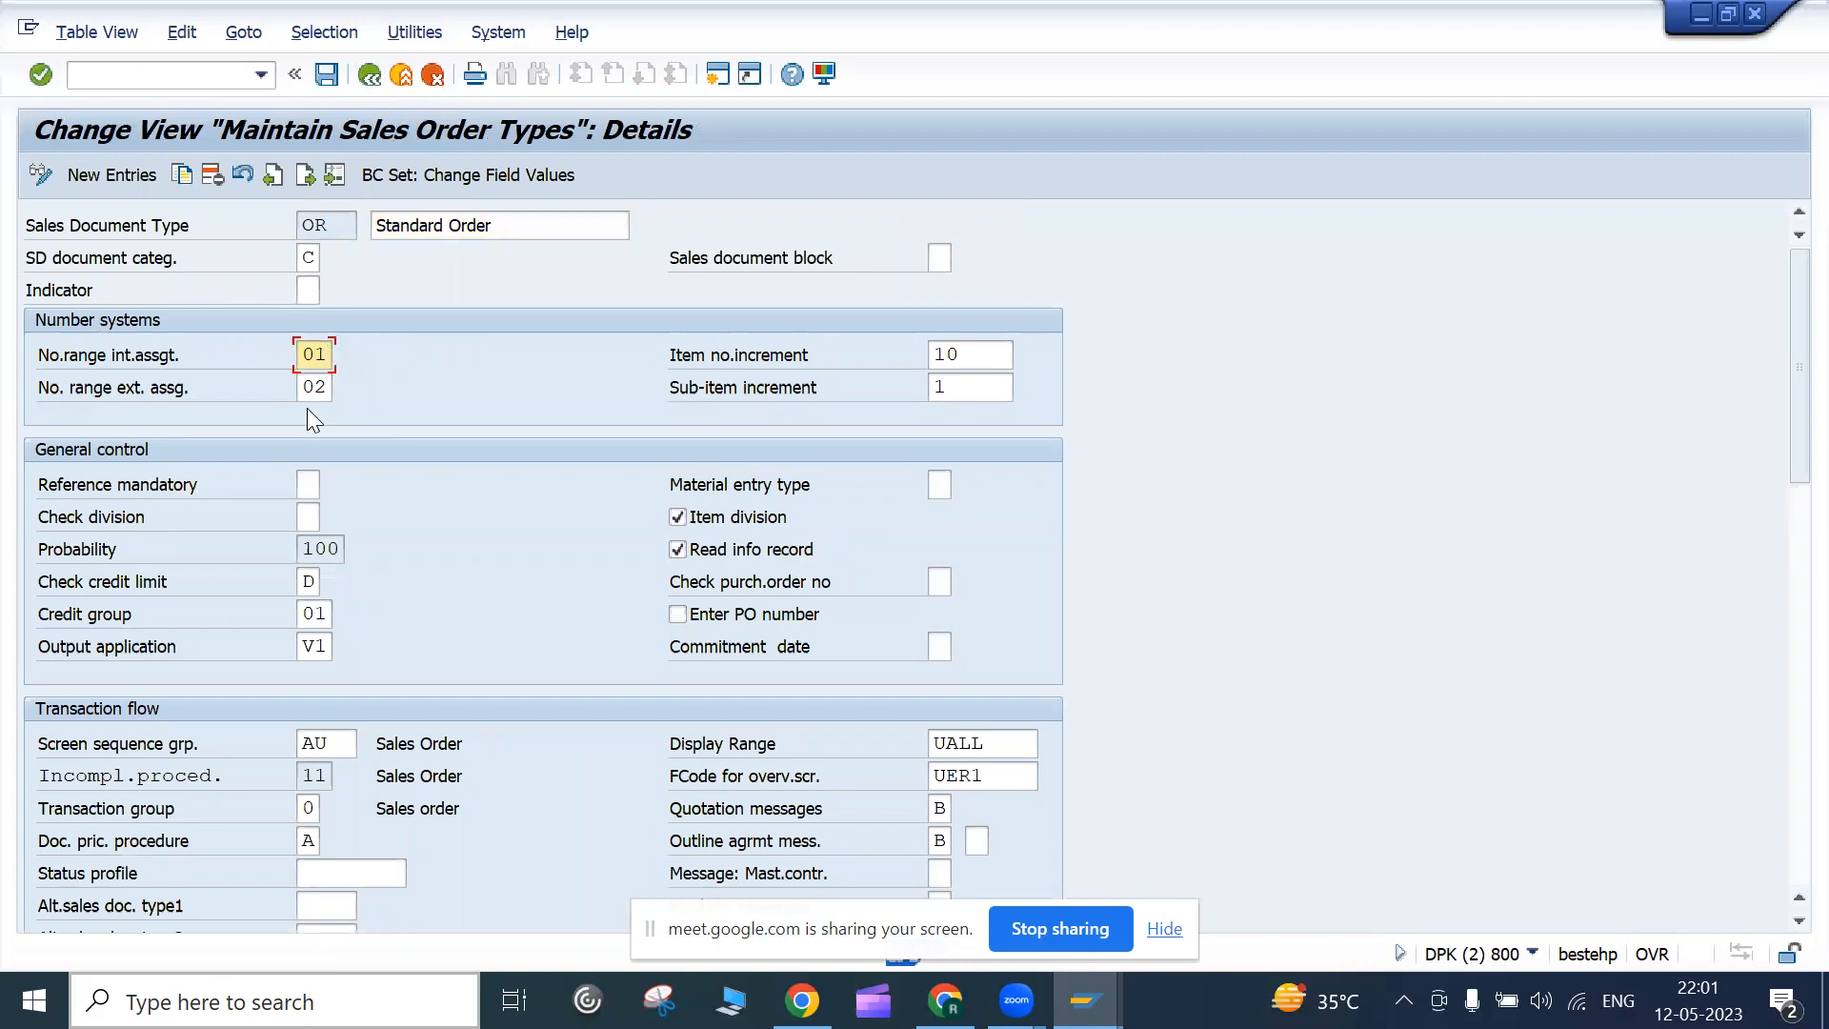
Return to the IMG tree and bring up the activities for Assign Sales Area To Sales Document Types
left_click(371, 86)
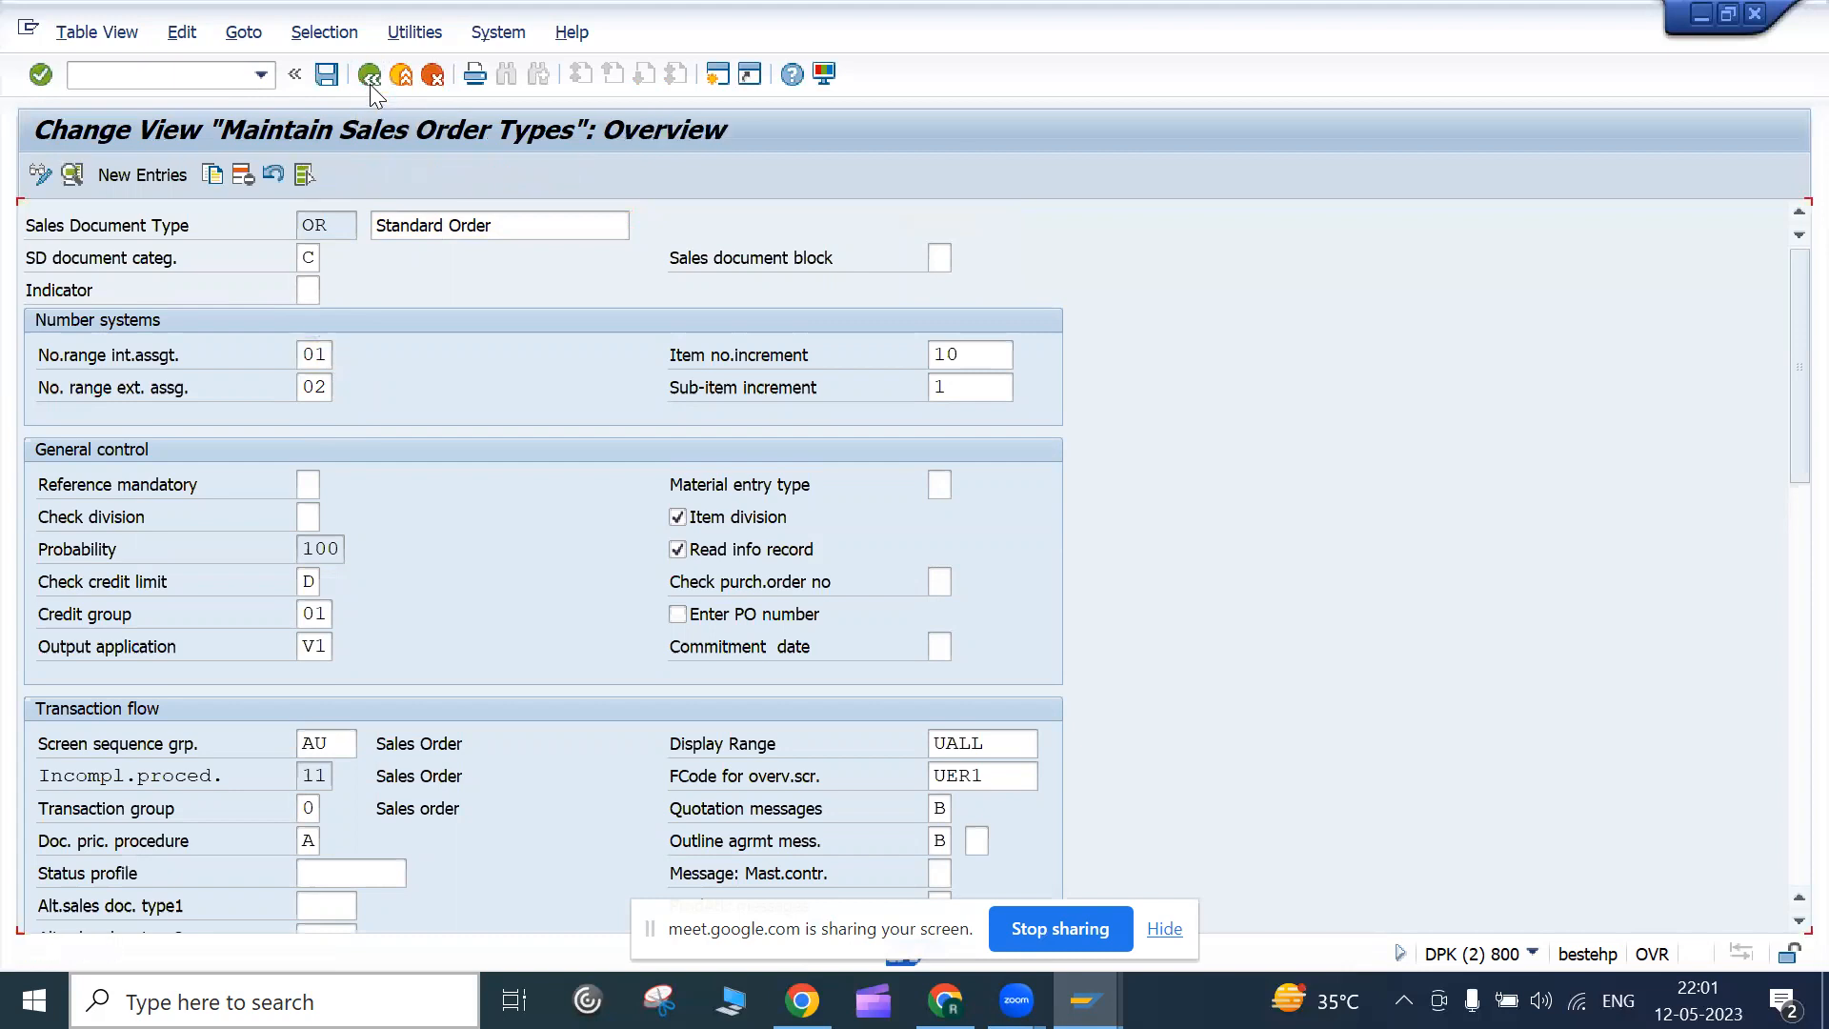
left_click(369, 84)
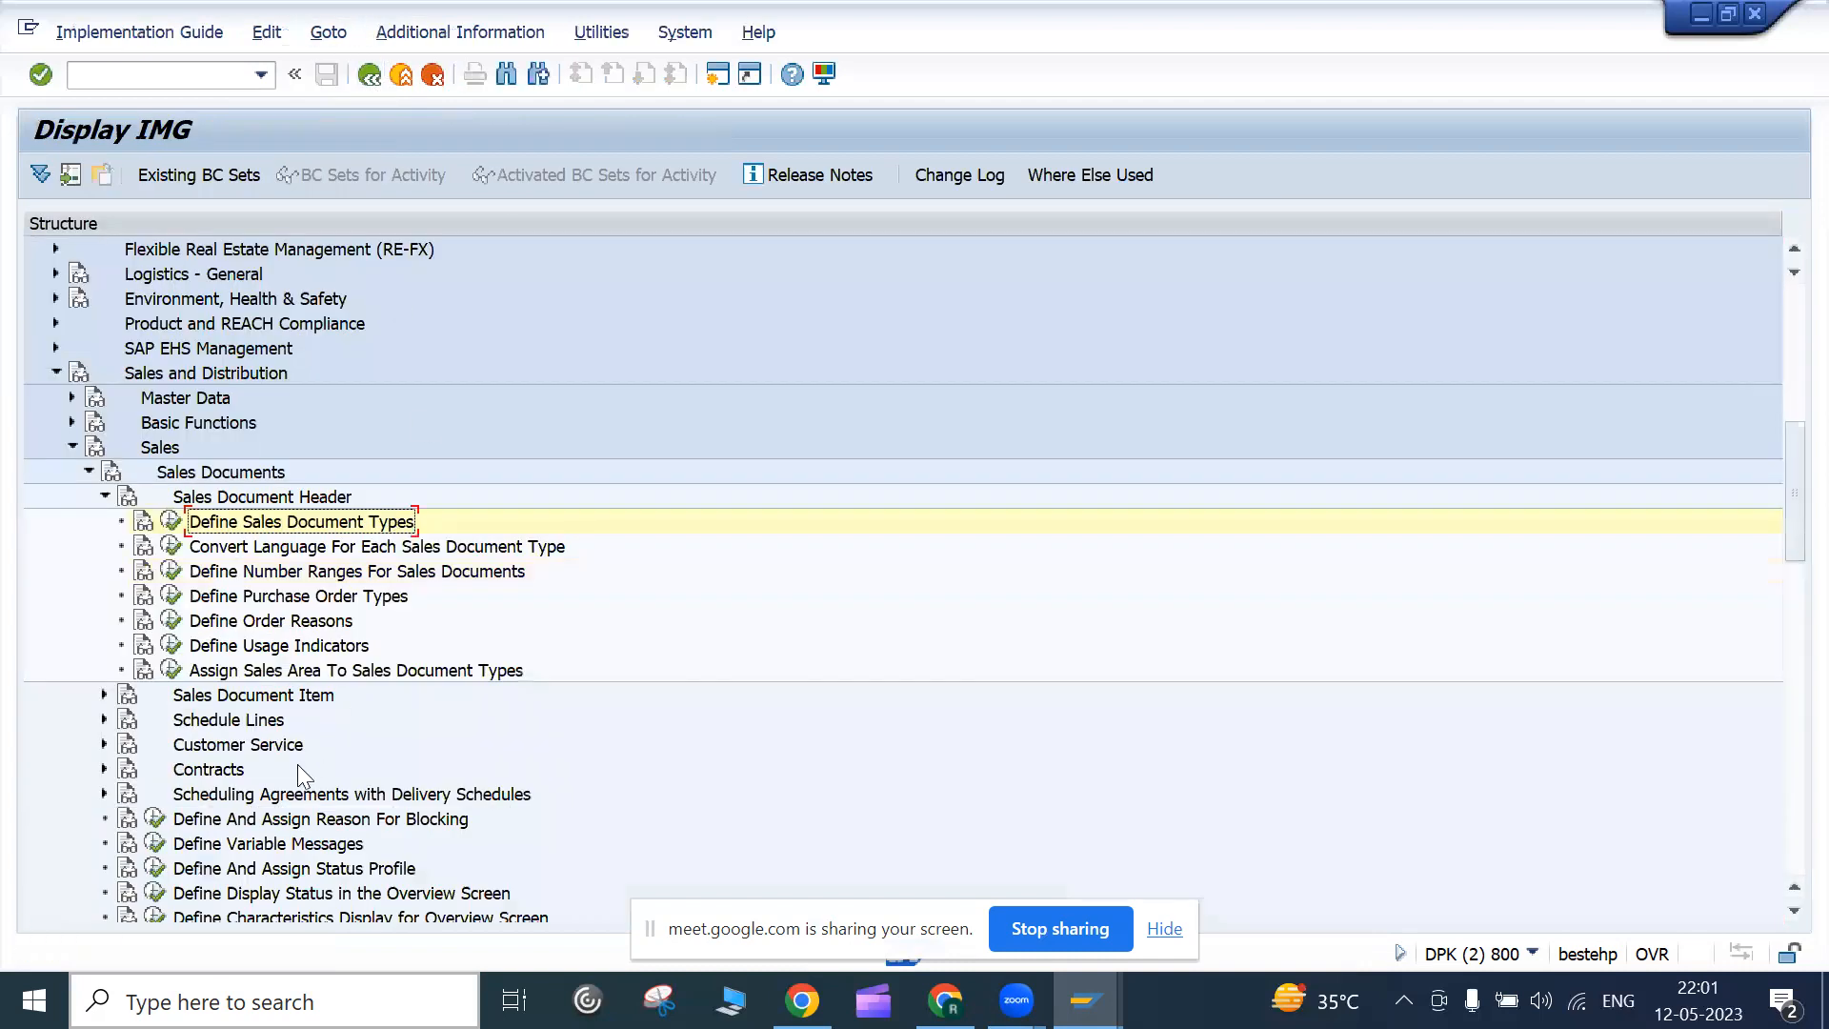
scroll(190, 753, "down", 1)
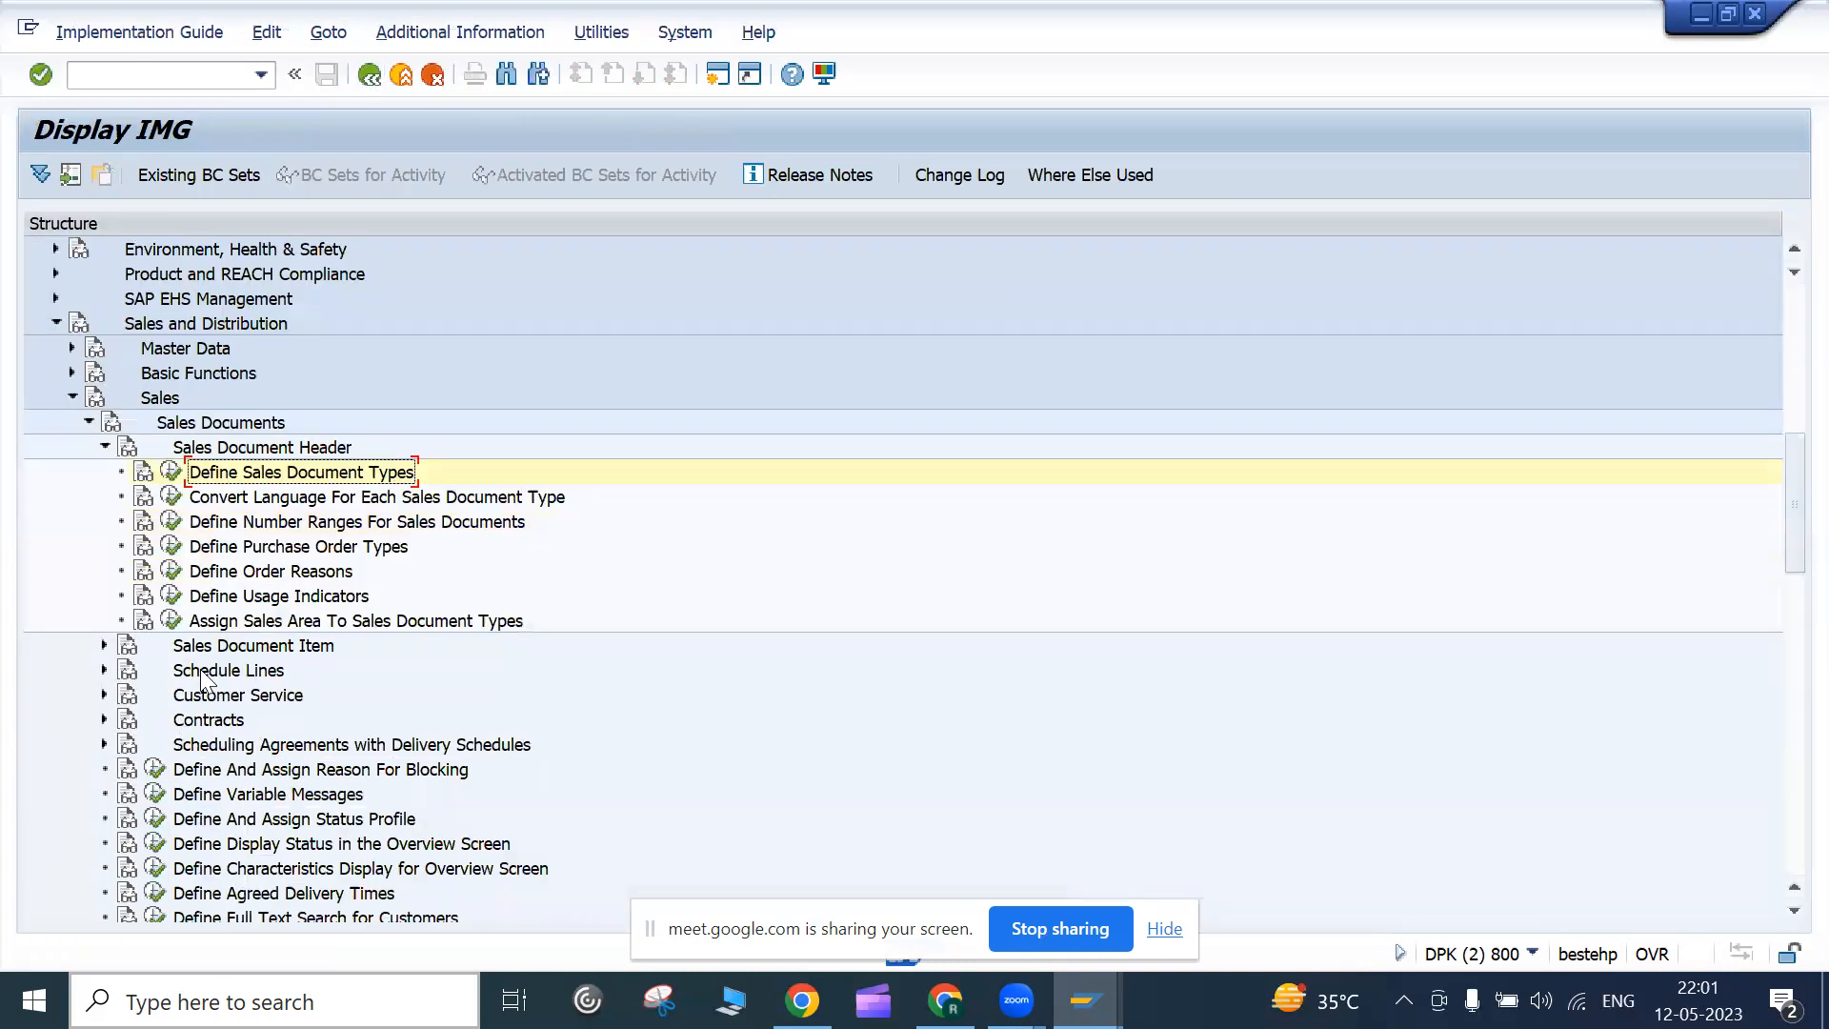
left_click(284, 523)
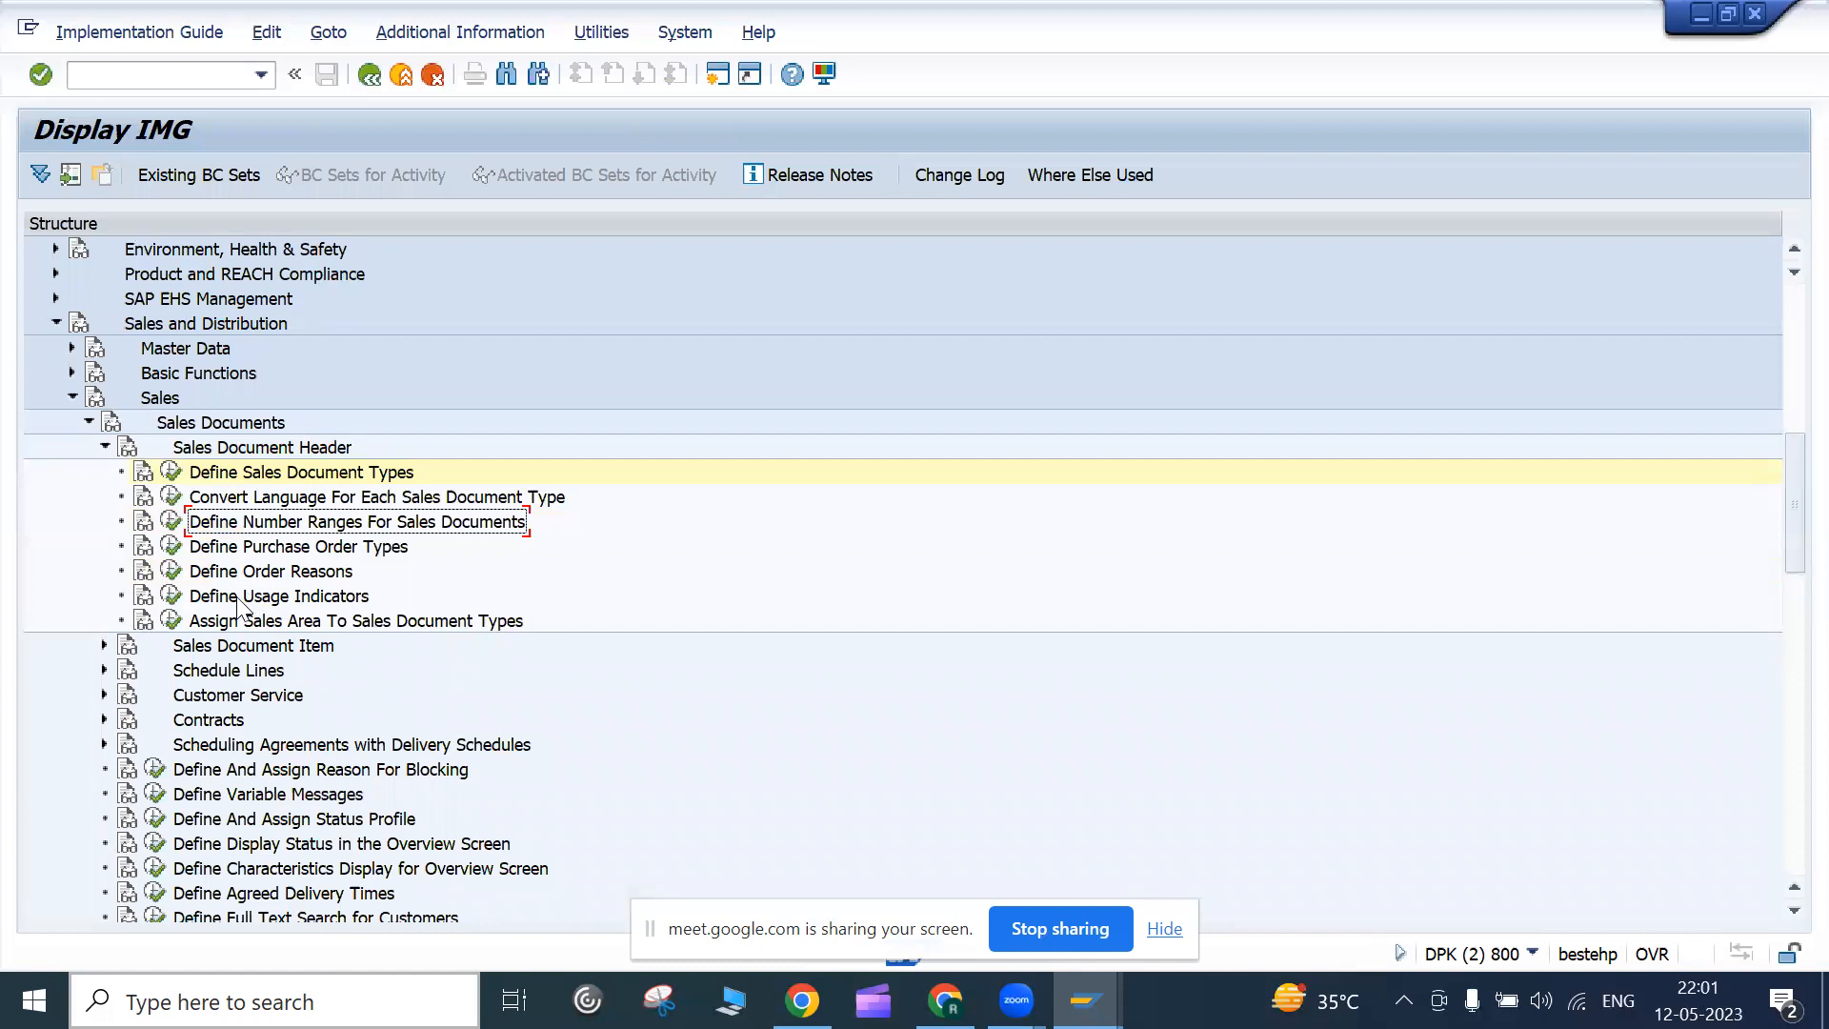
left_click(234, 550)
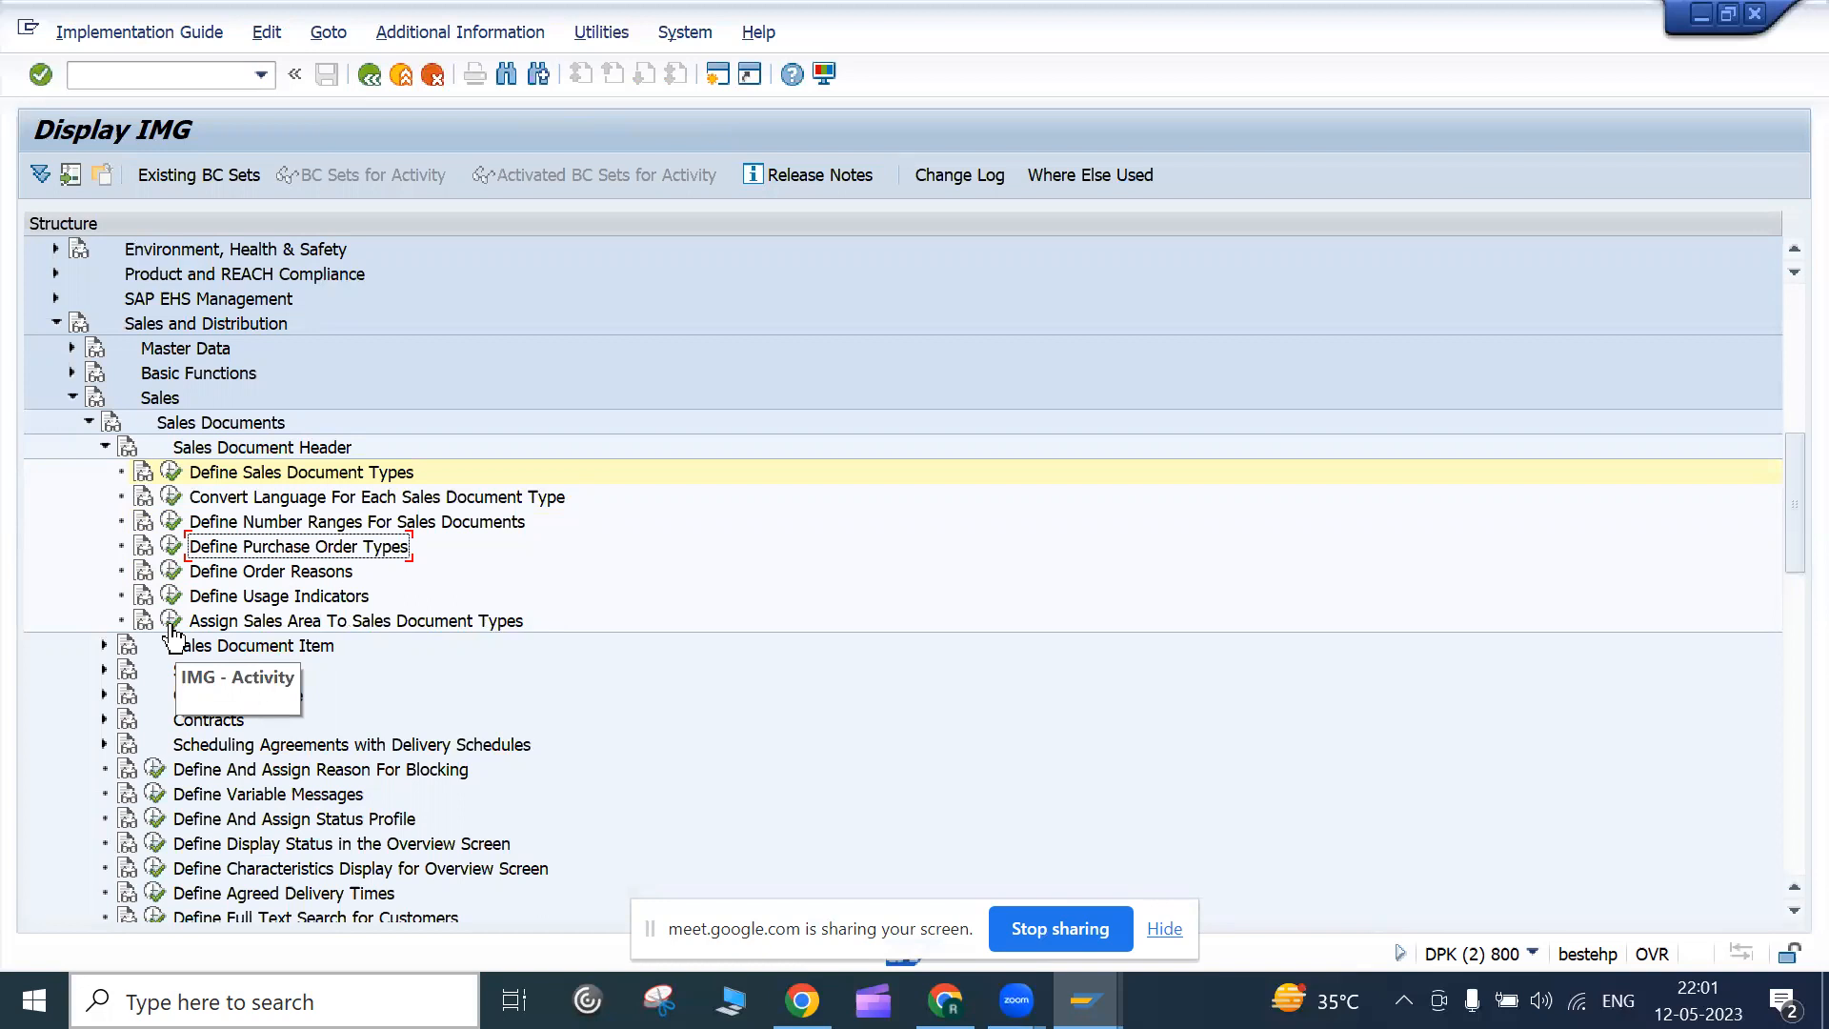
left_click(170, 621)
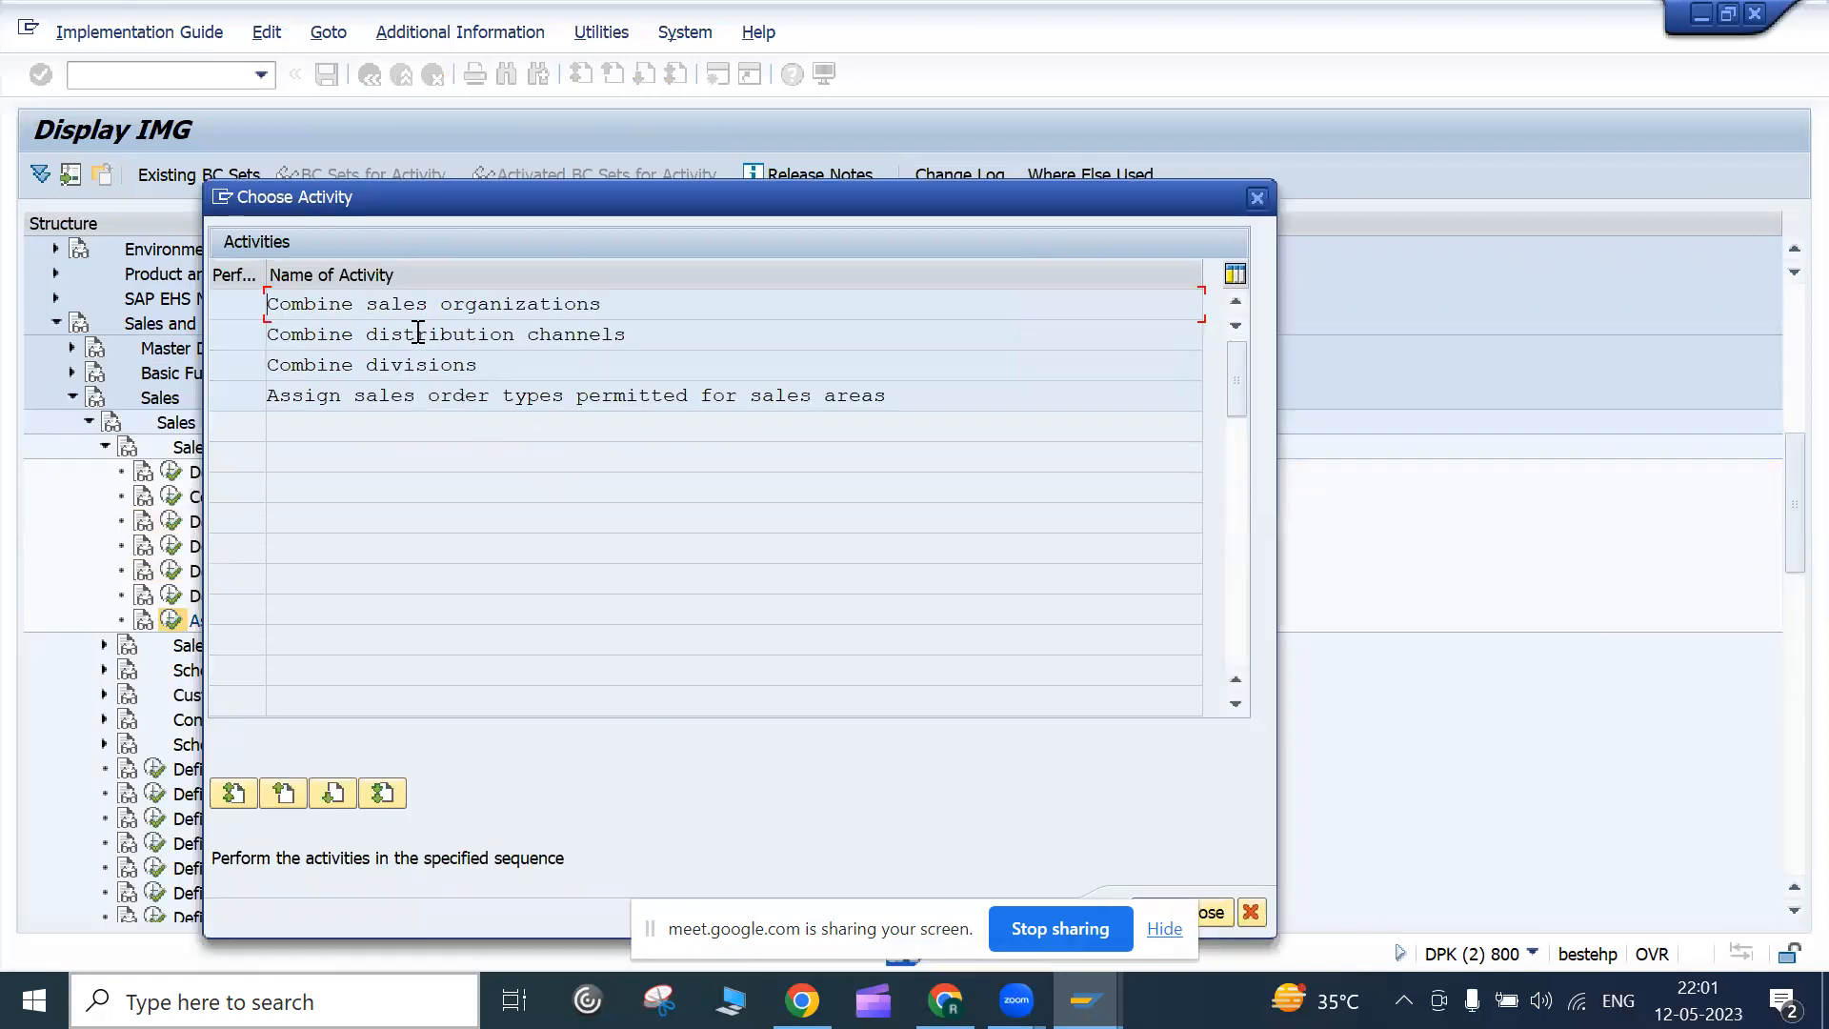
Review Combine sales organizations, noting sales organization 0005 uses reference sales organization 1000
double_click(422, 306)
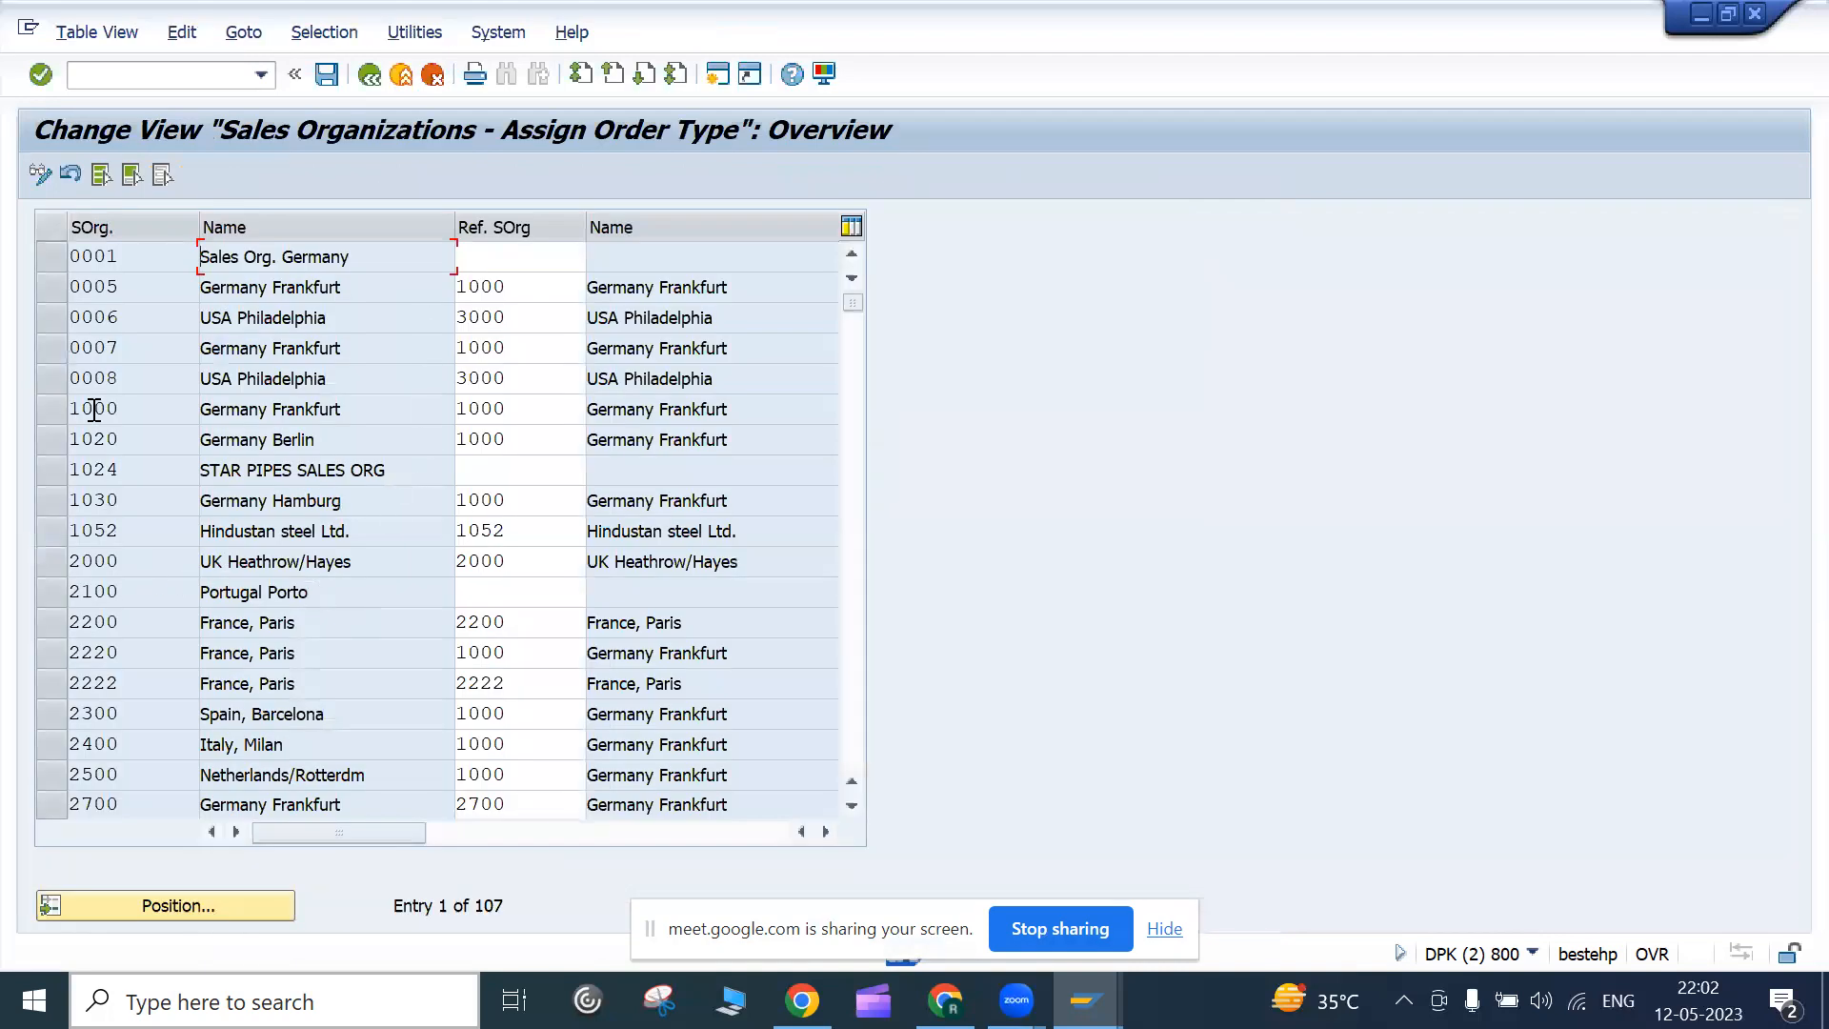
left_click(128, 257)
left_click(544, 293)
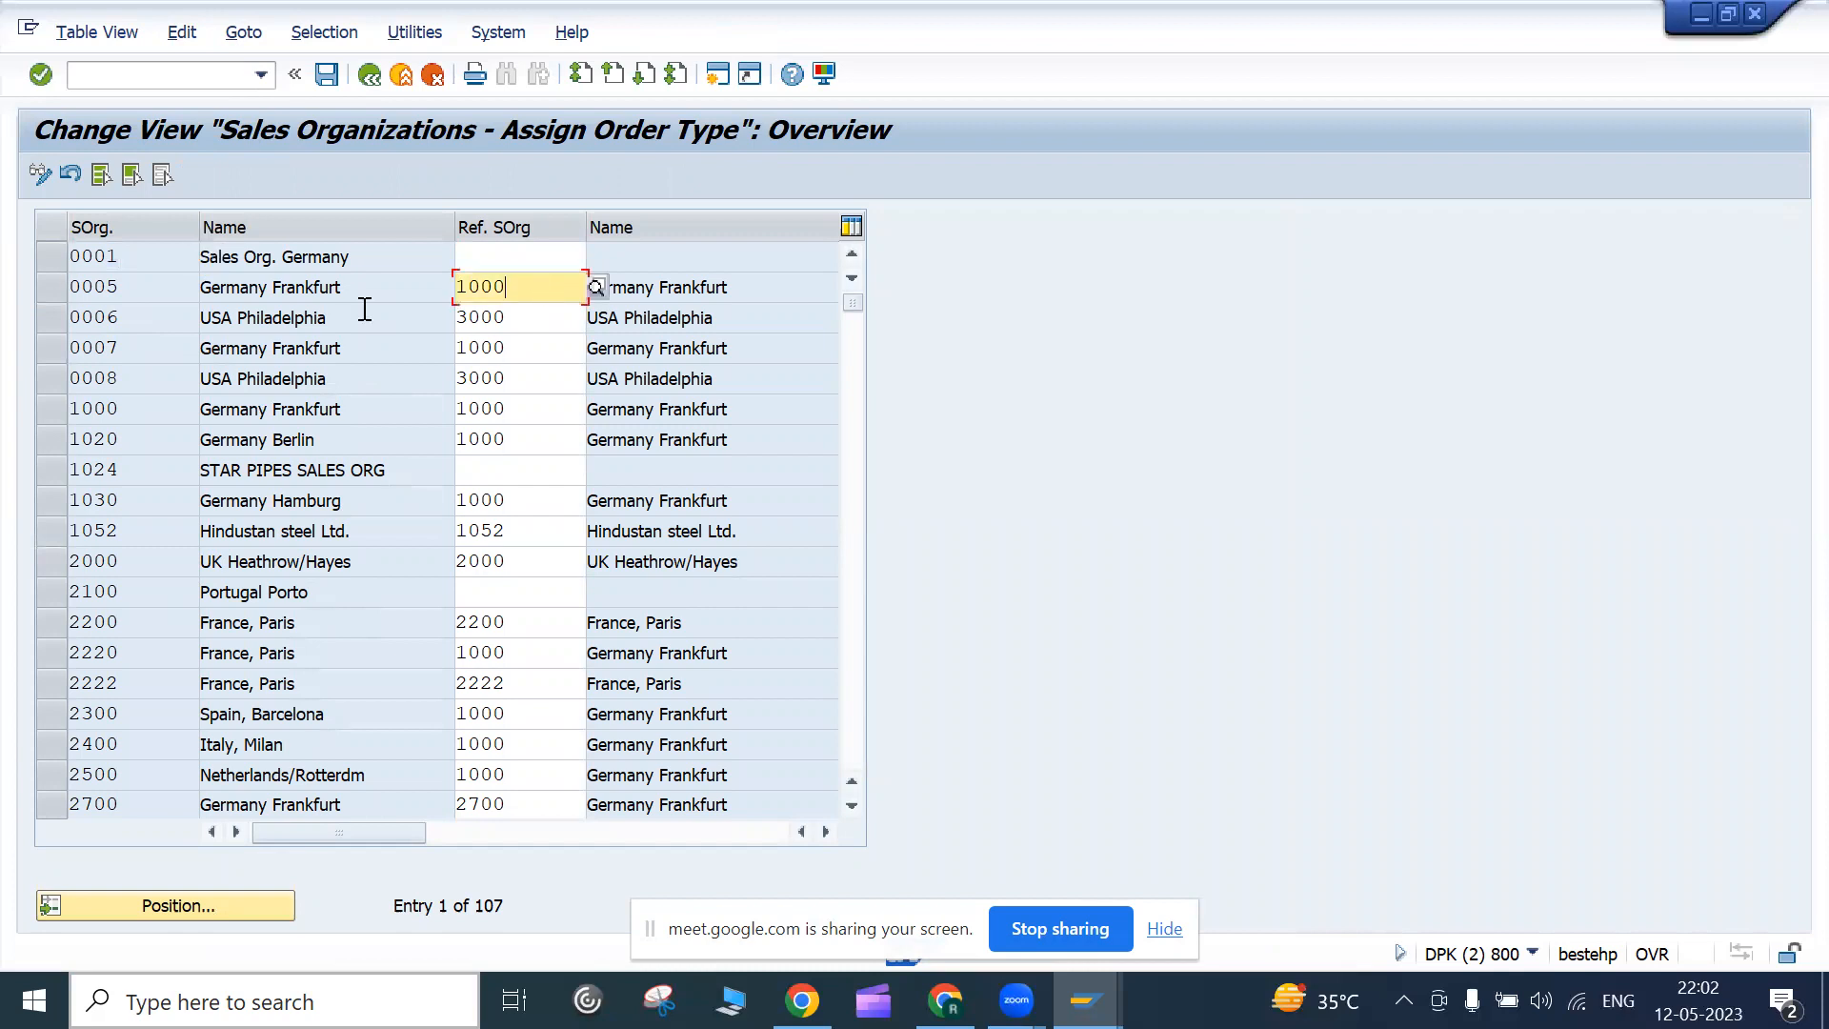
left_click(150, 289)
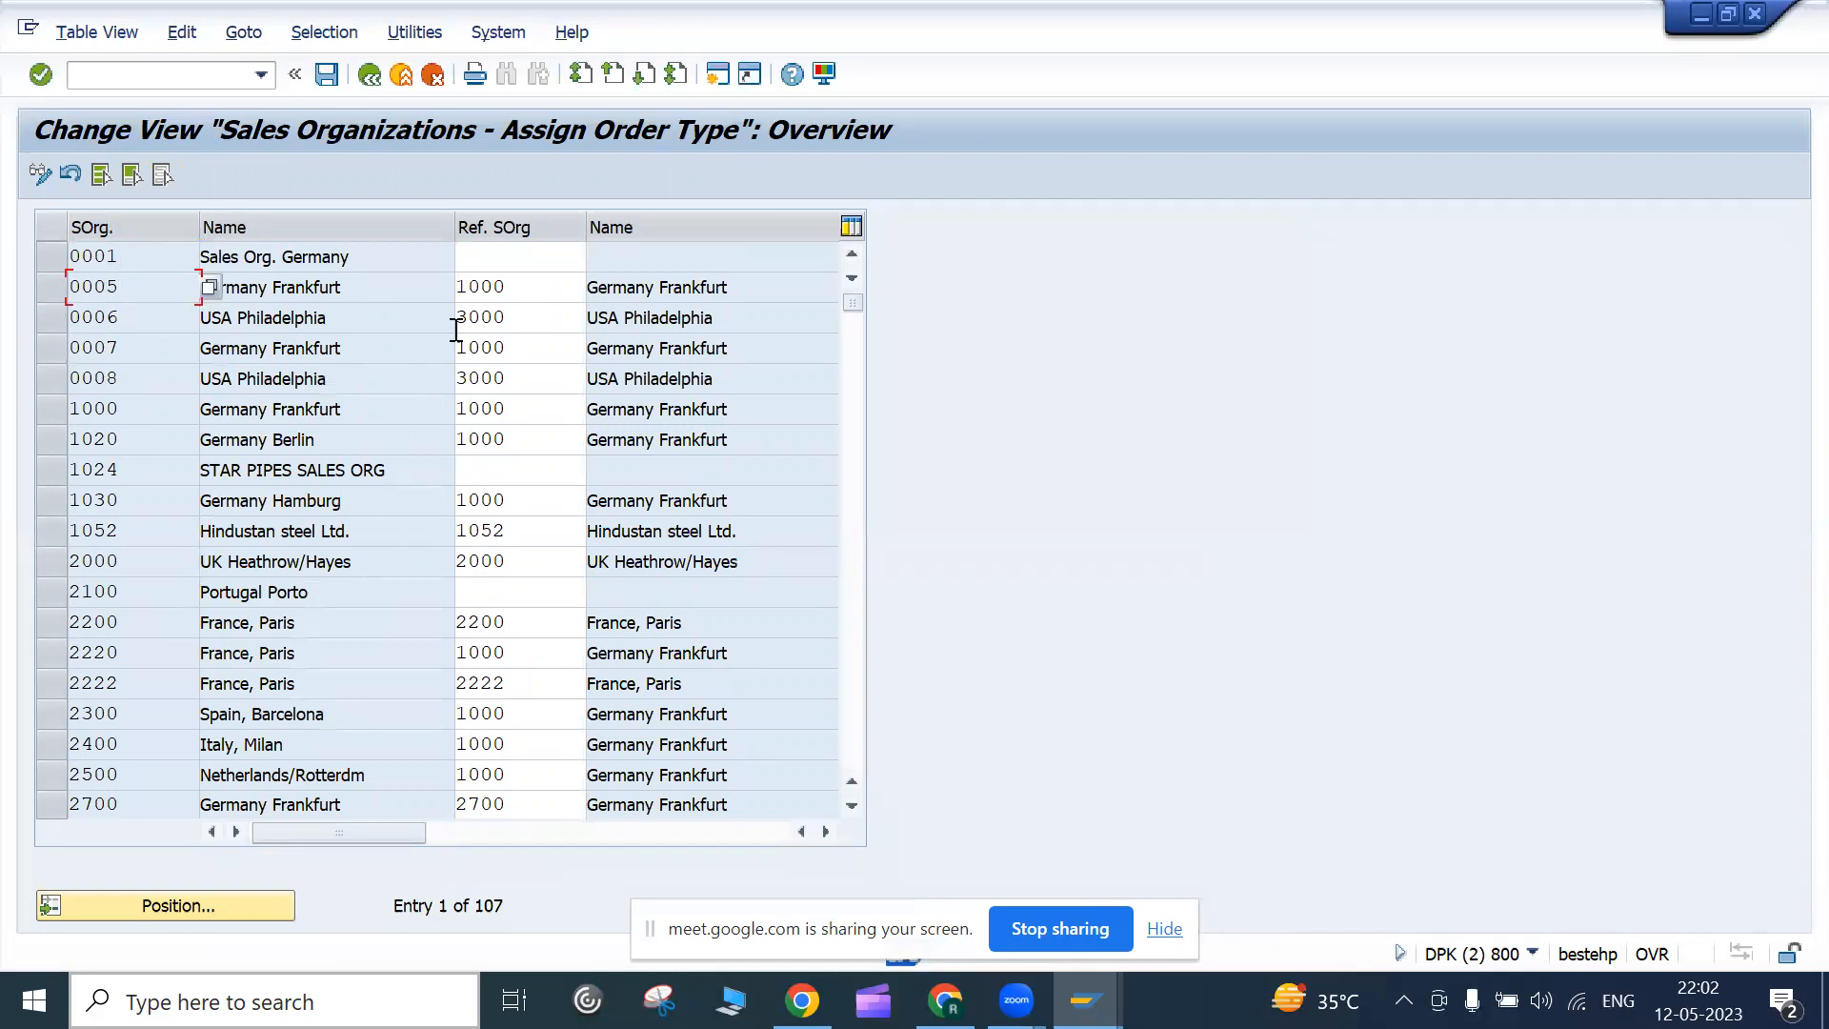
left_click(516, 296)
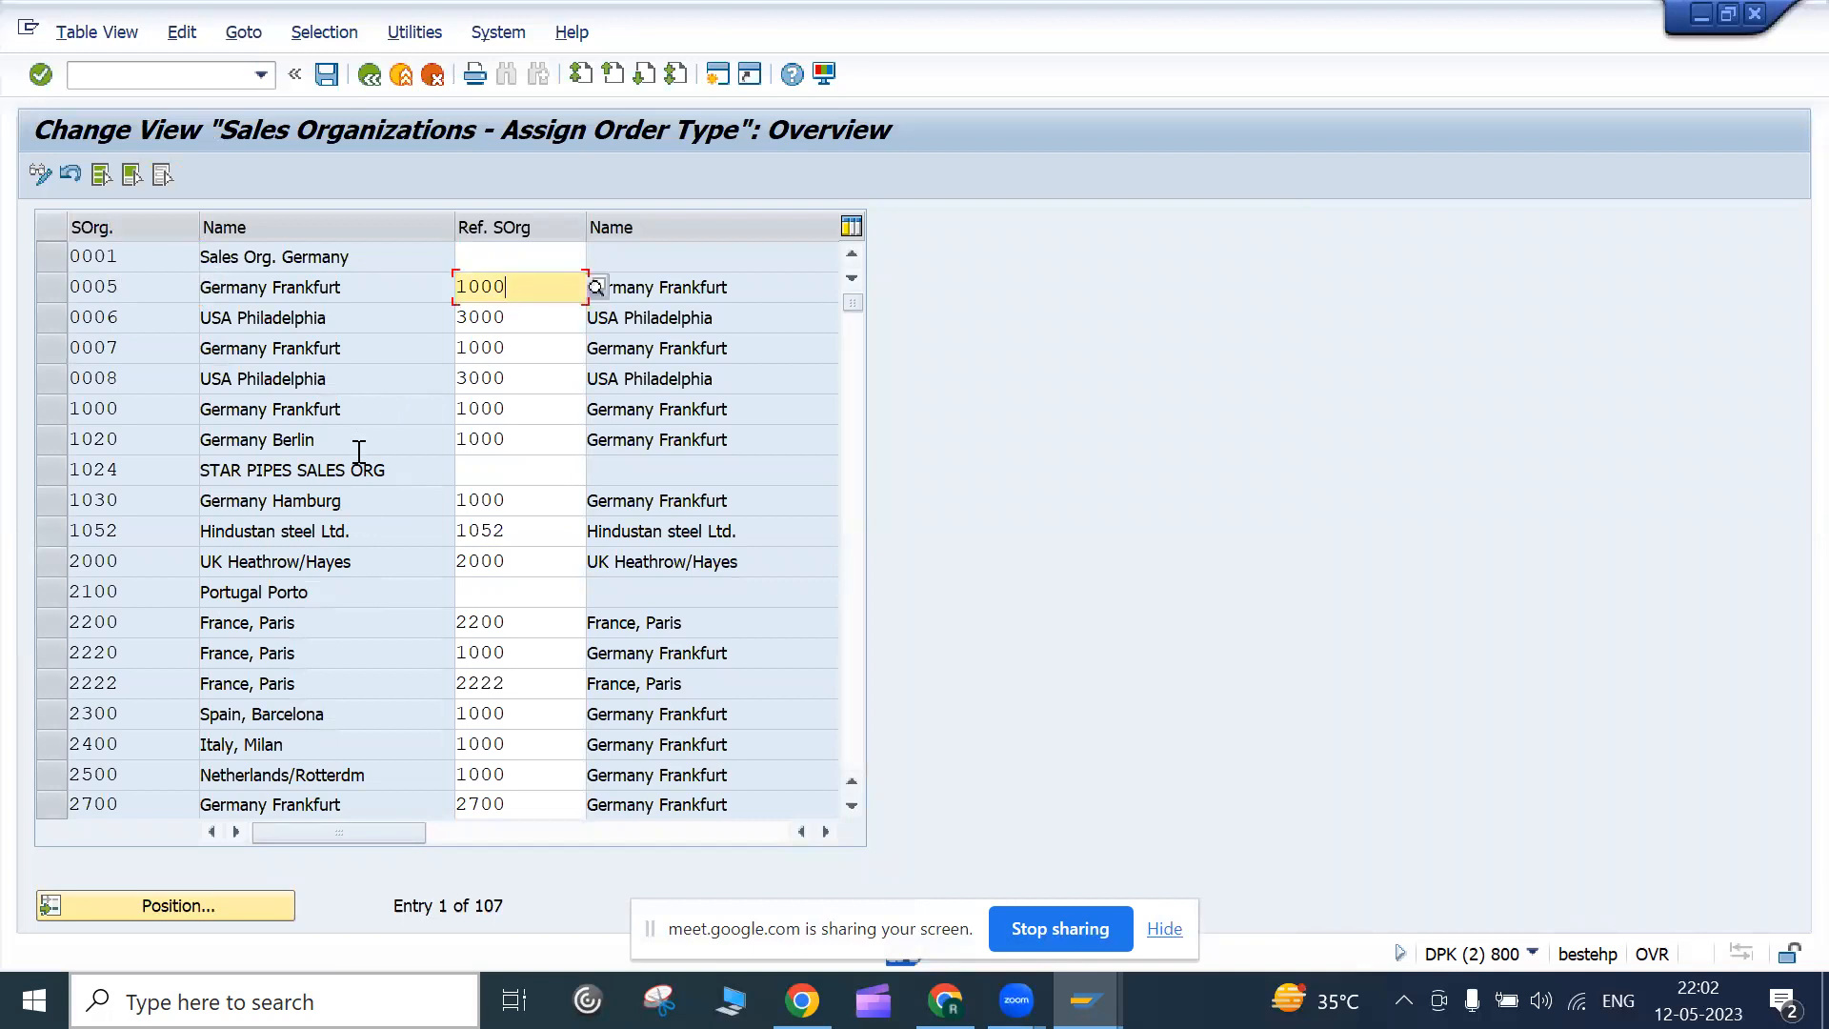
left_click(392, 76)
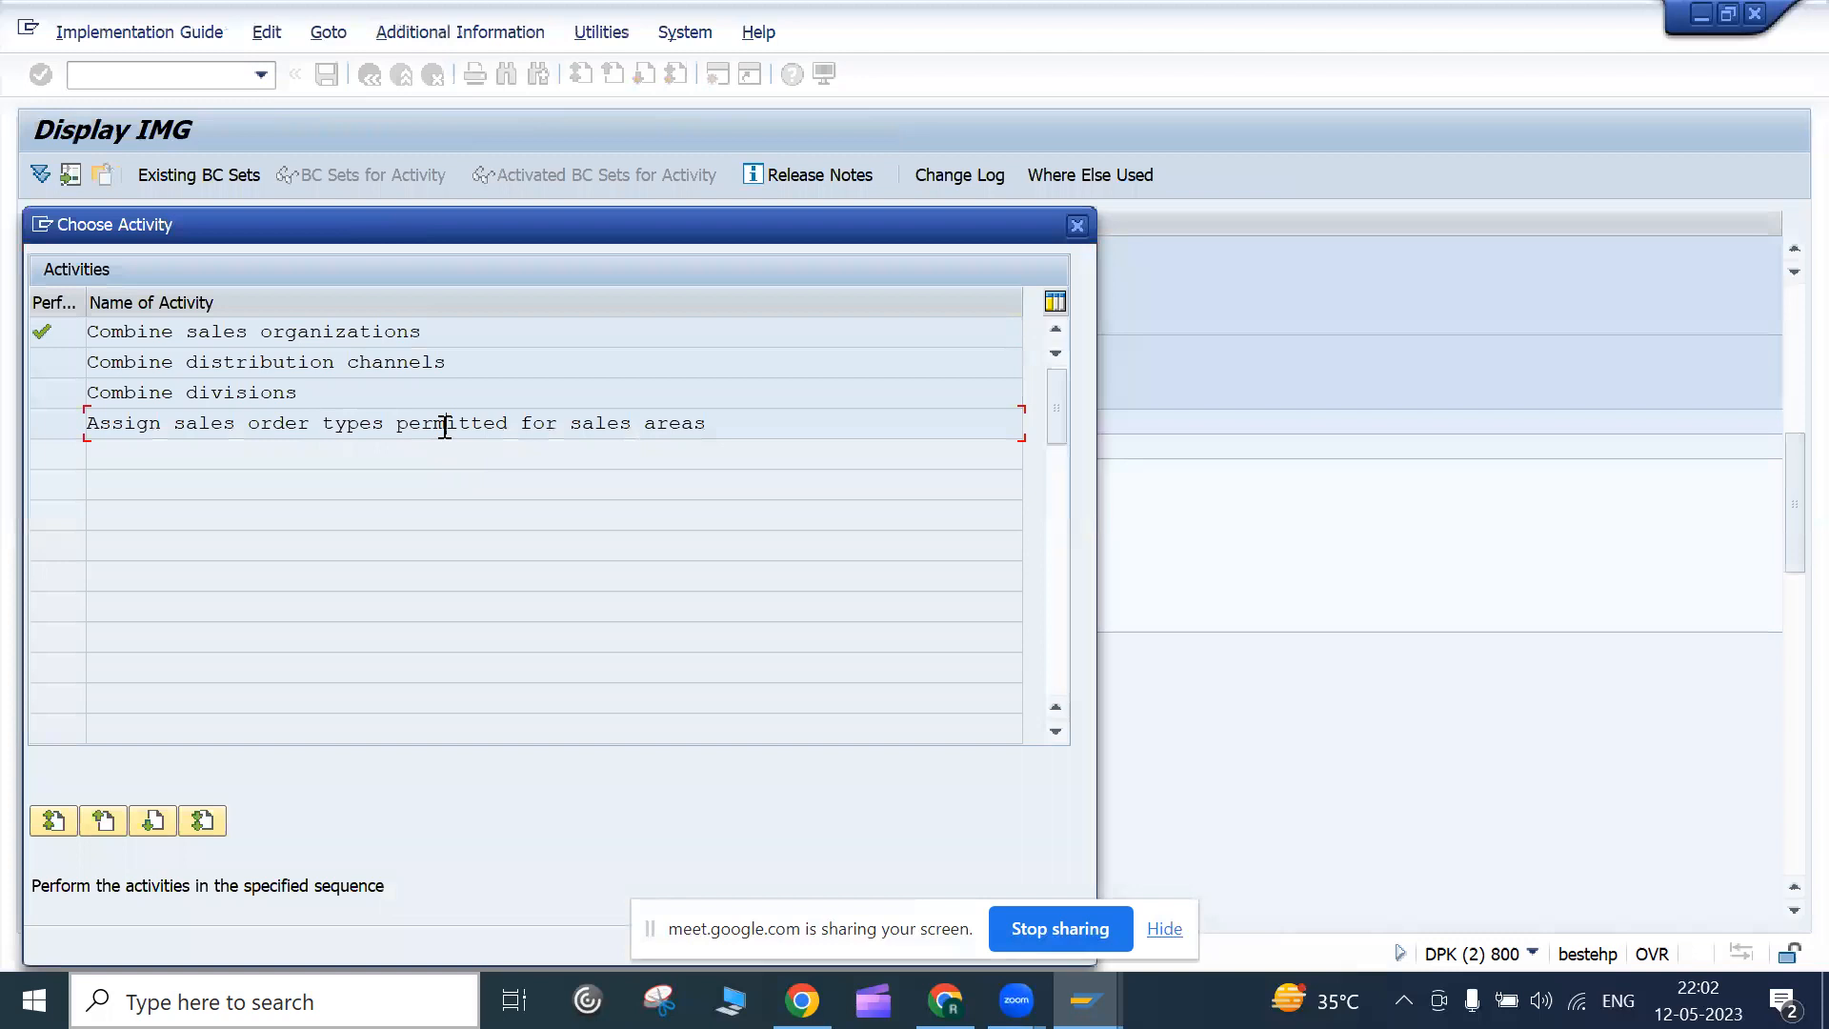
Show the permitted sales order types table with the SaTy and Description columns visible
double_click(444, 424)
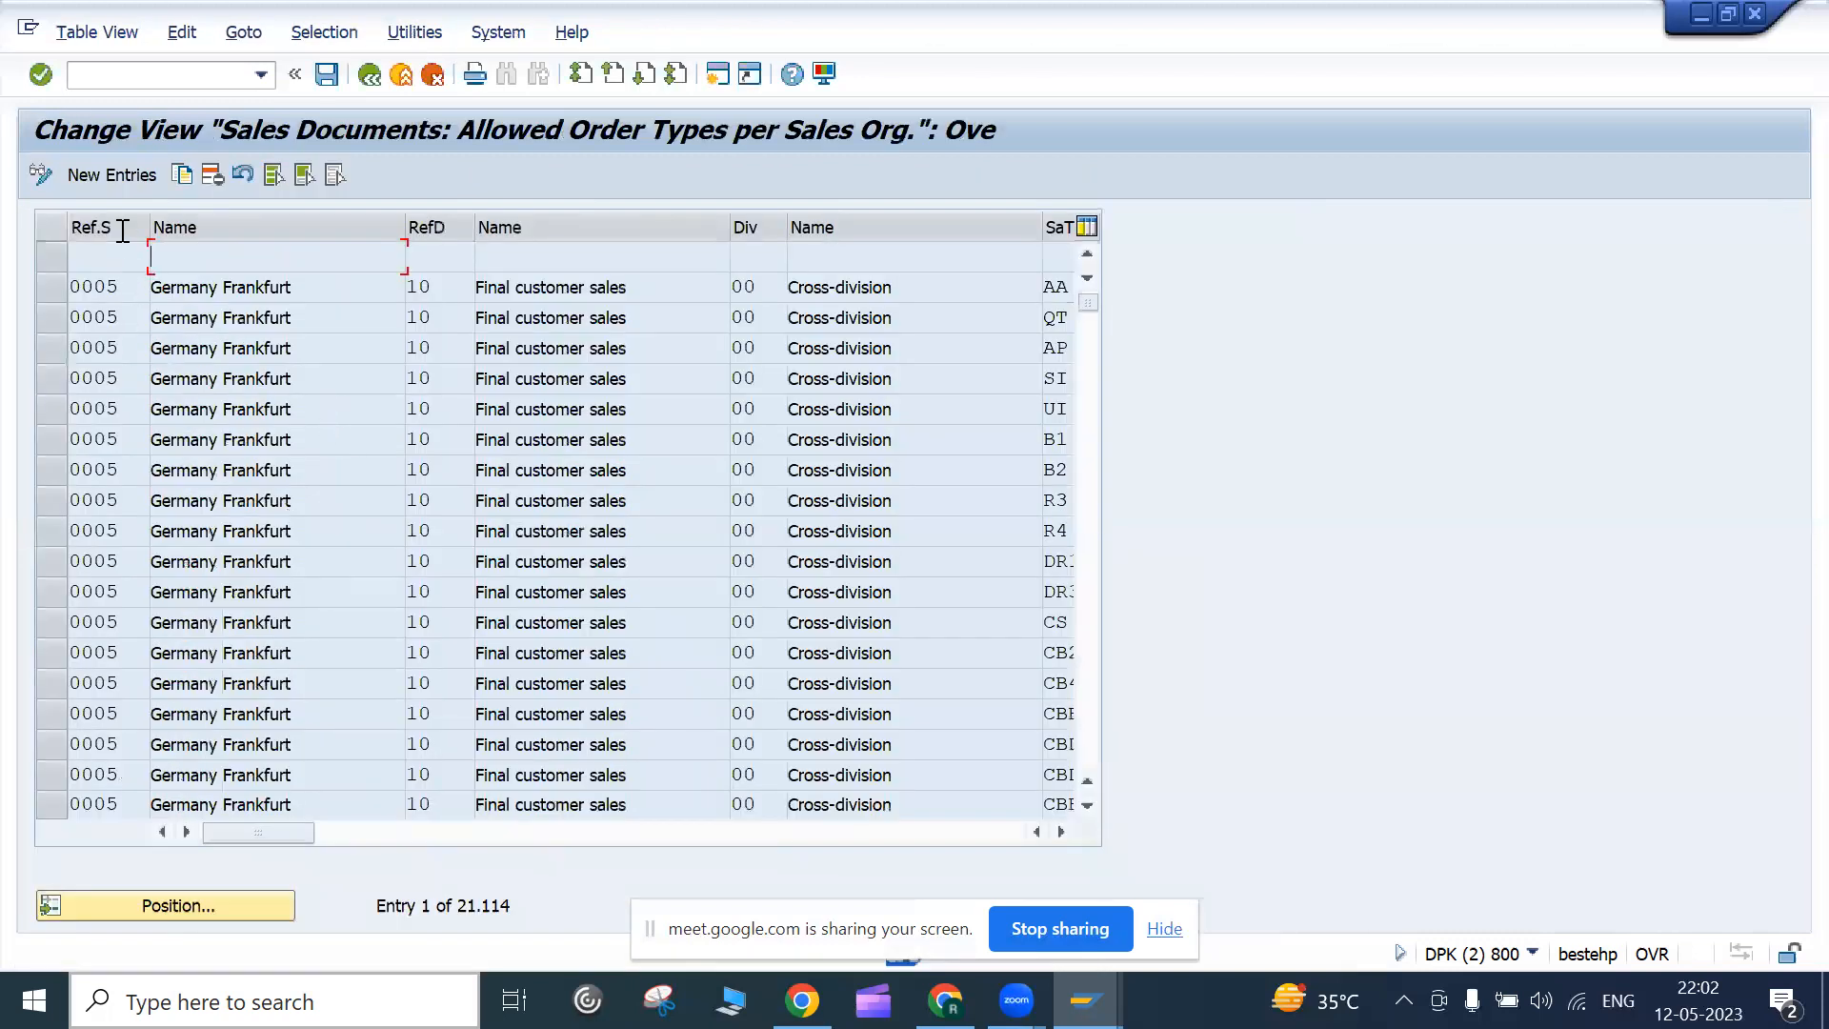
left_click(121, 297)
left_click_drag(730, 219, 692, 220)
left_click(1042, 287)
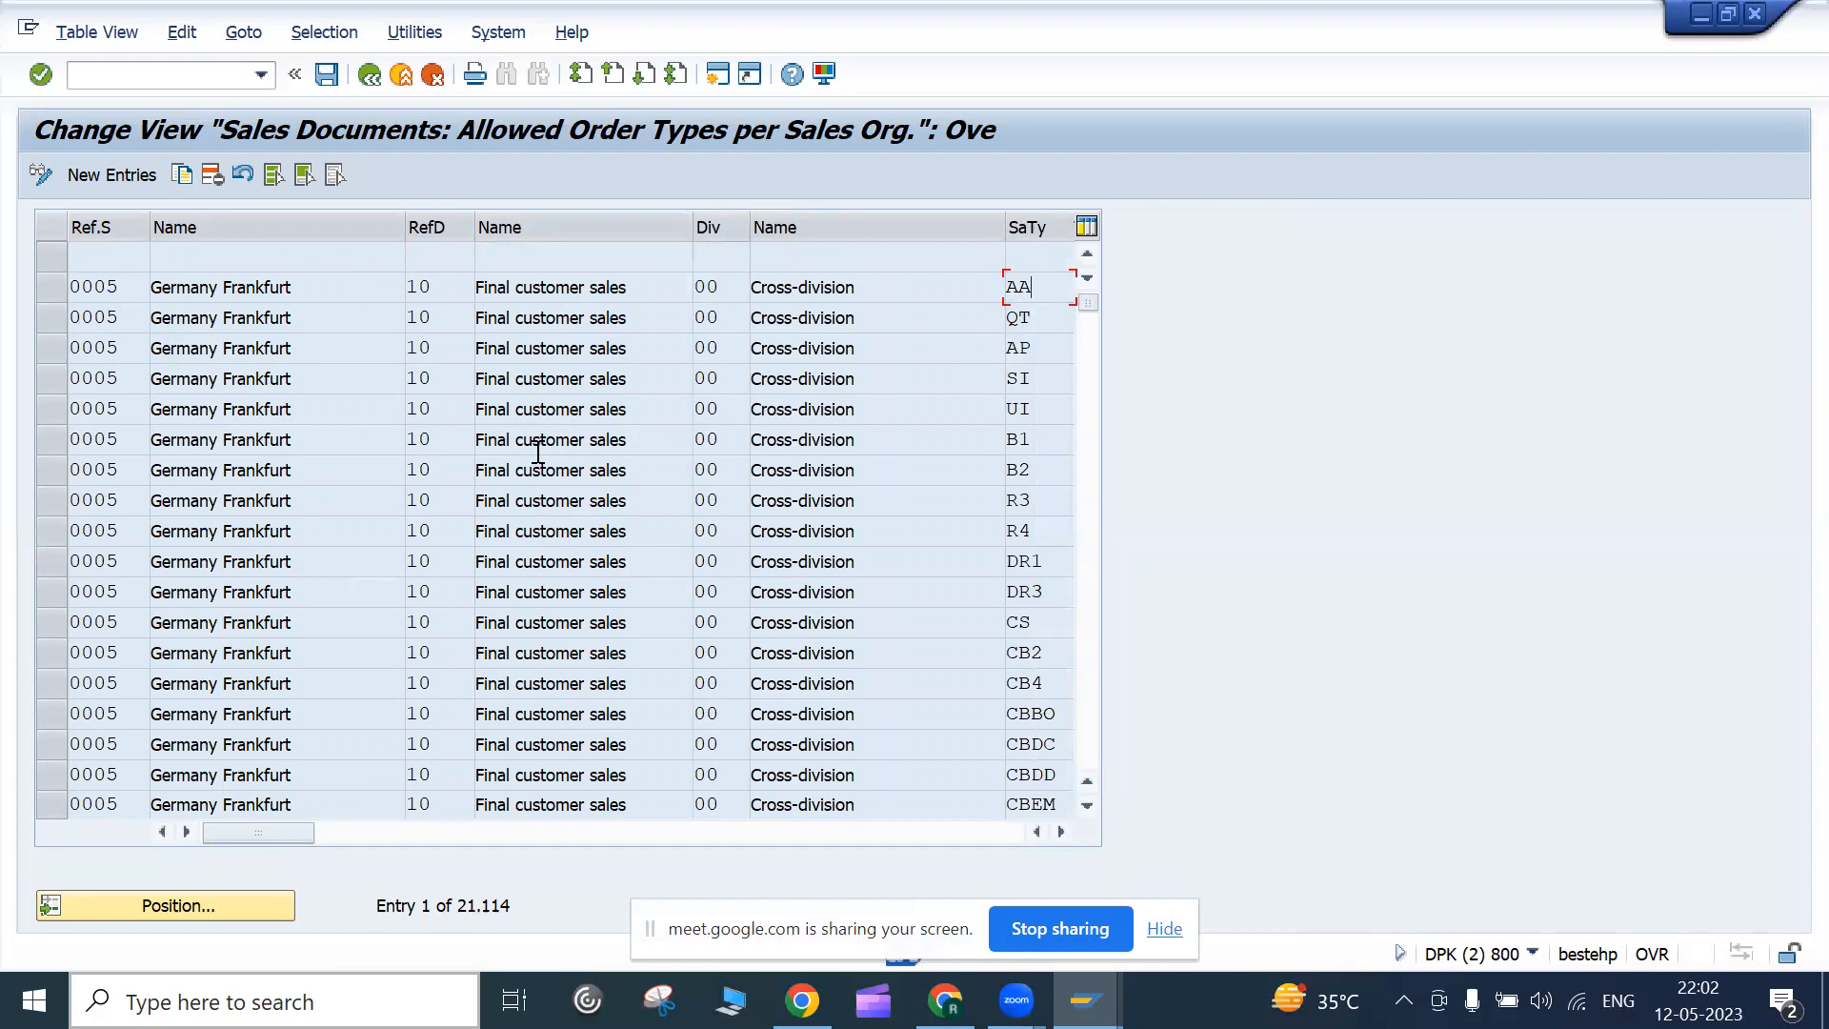
left_click_drag(1005, 229, 906, 229)
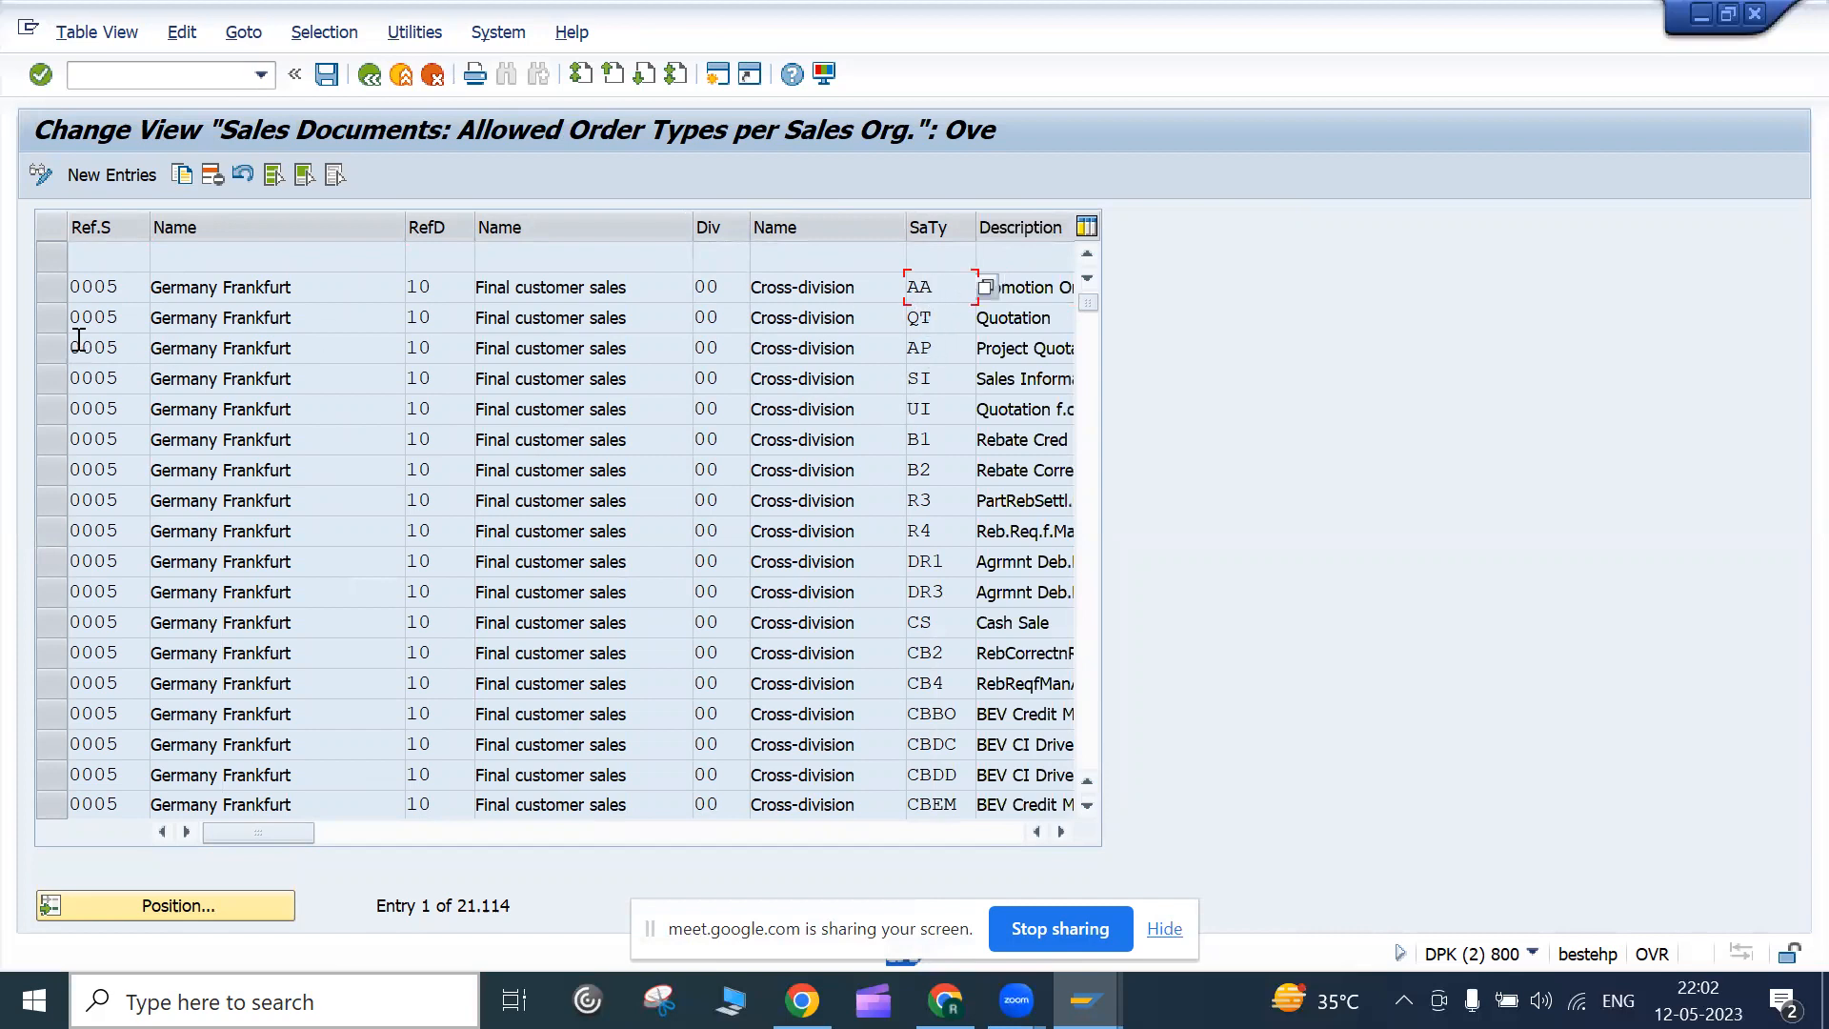
Browse sales organization 0005's order type entries (AA, AP) and bring up the Position prompt
left_click(138, 288)
left_click(434, 321)
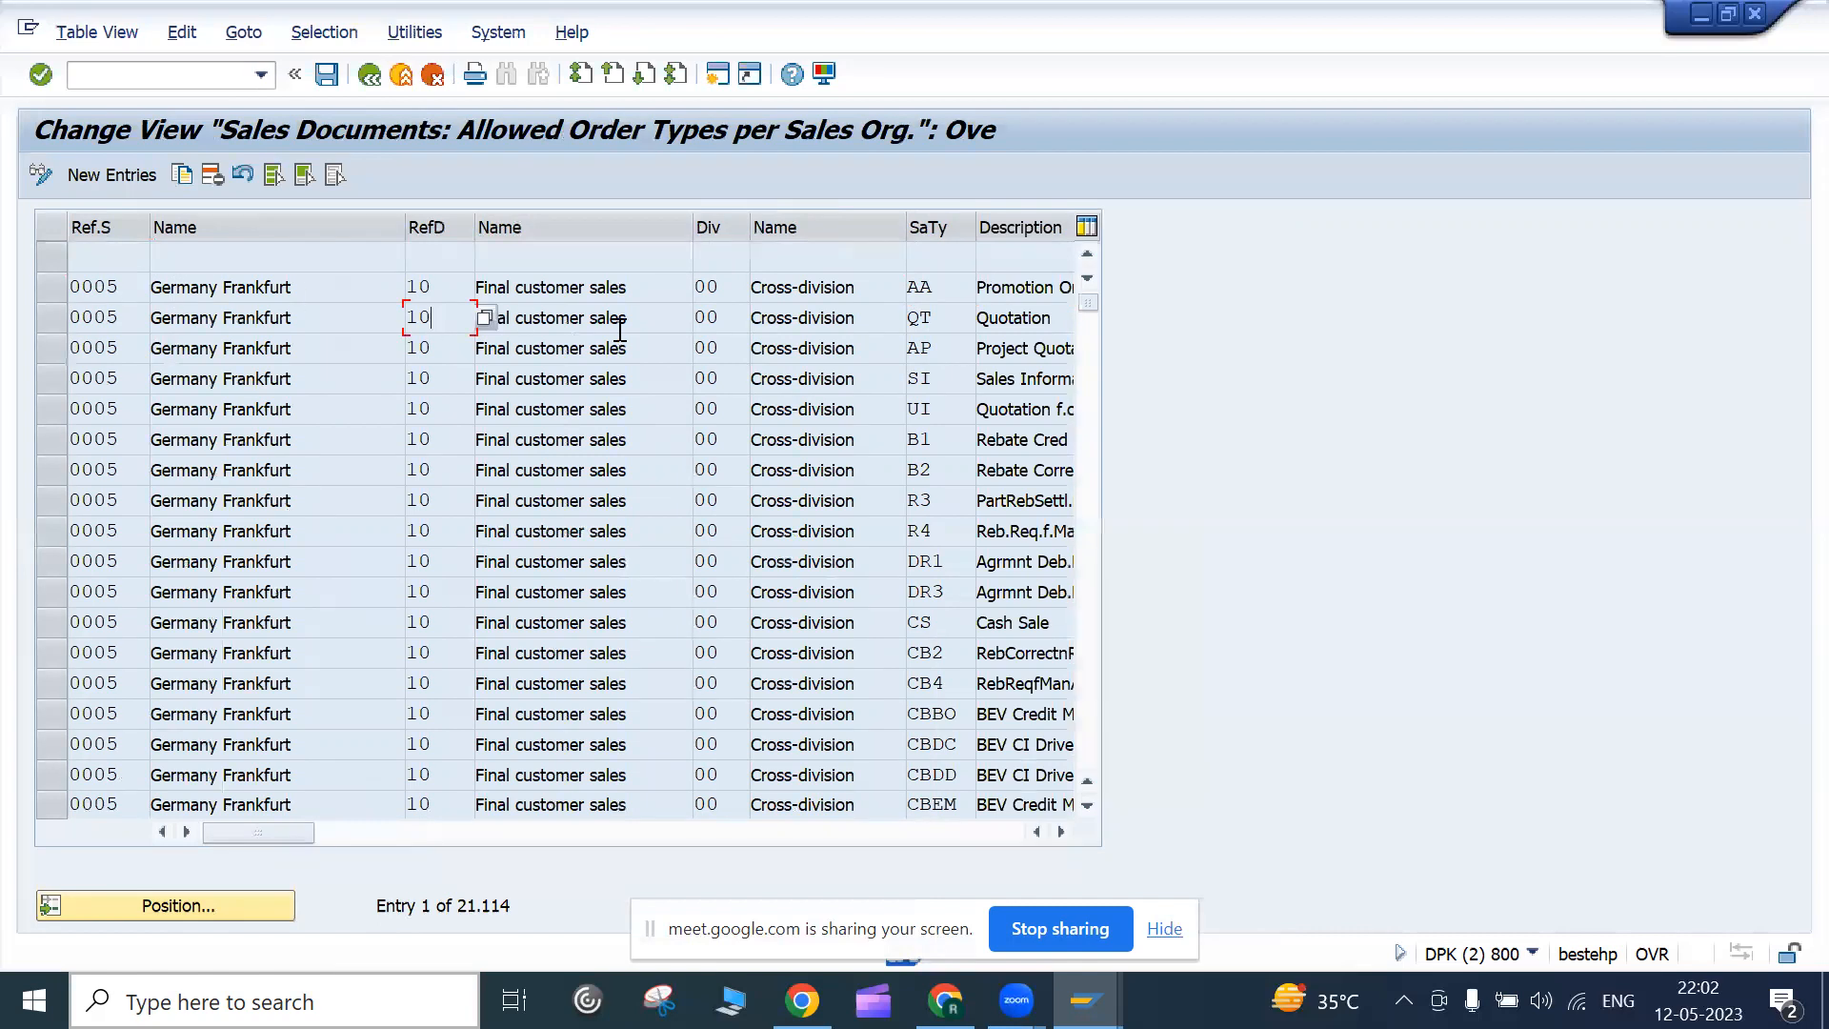
left_click(716, 319)
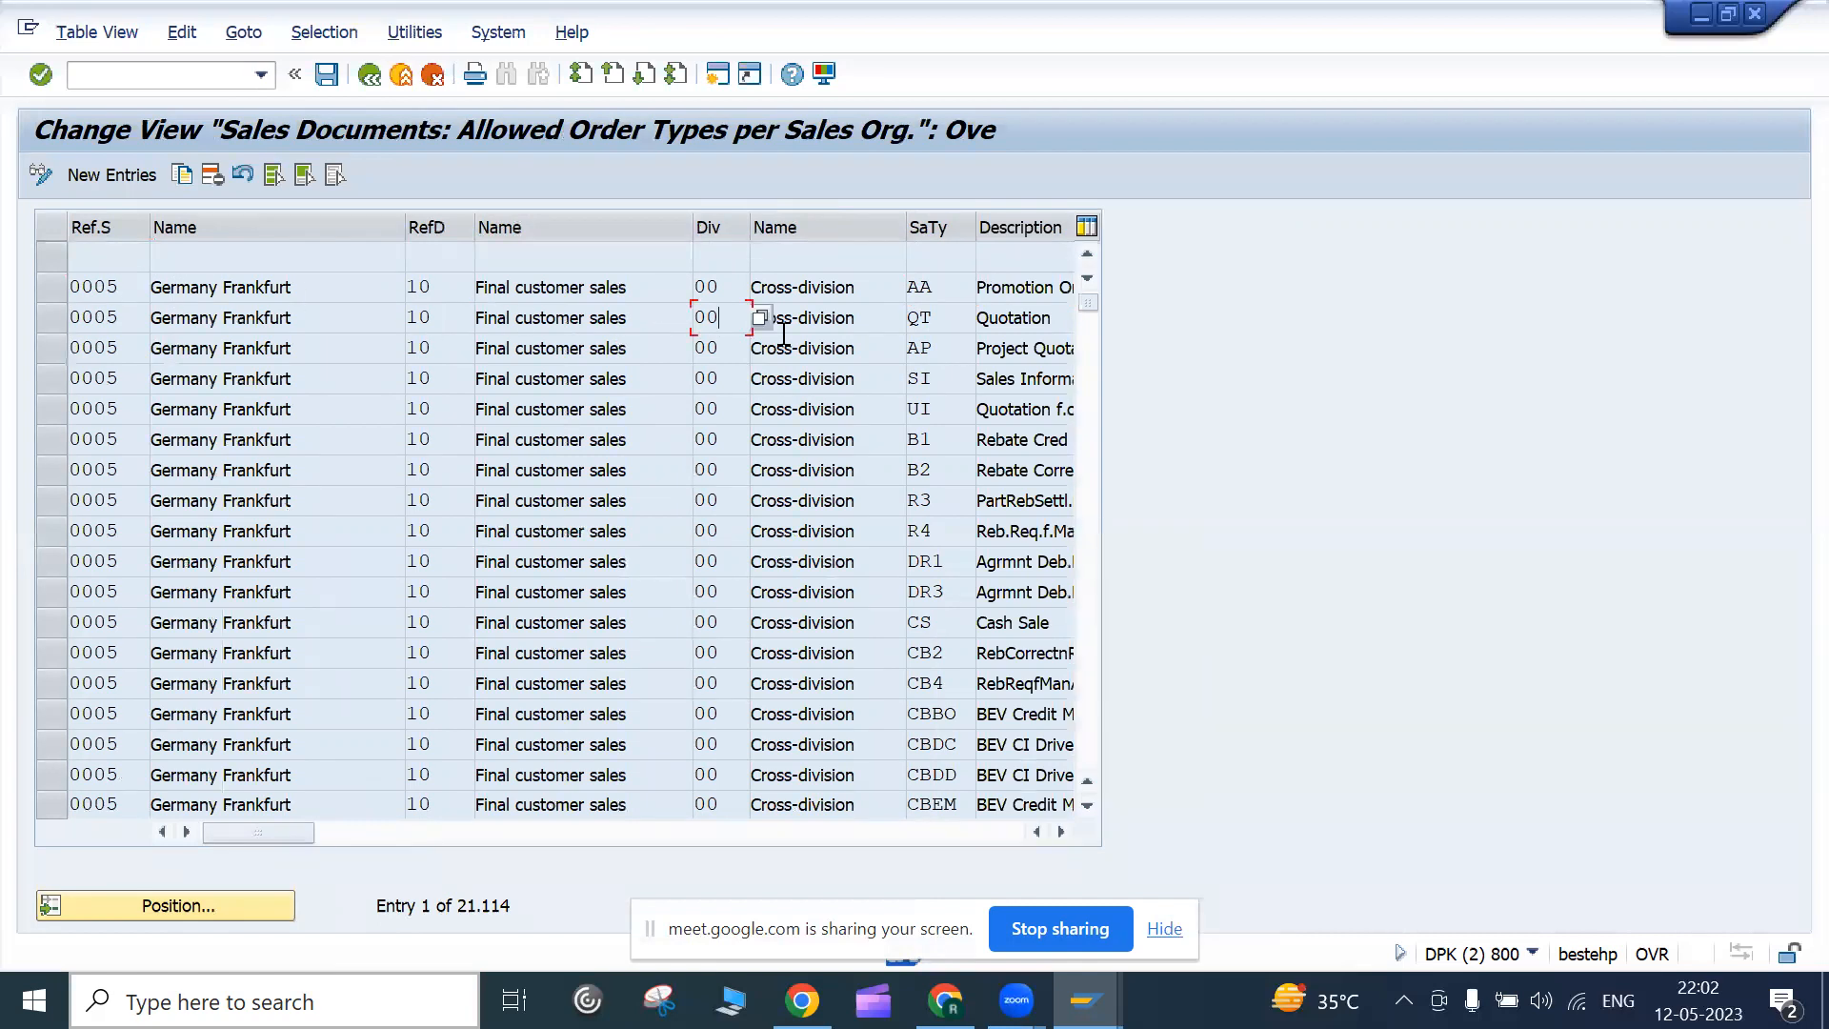
left_click(938, 341)
scroll(639, 628, "down", 20)
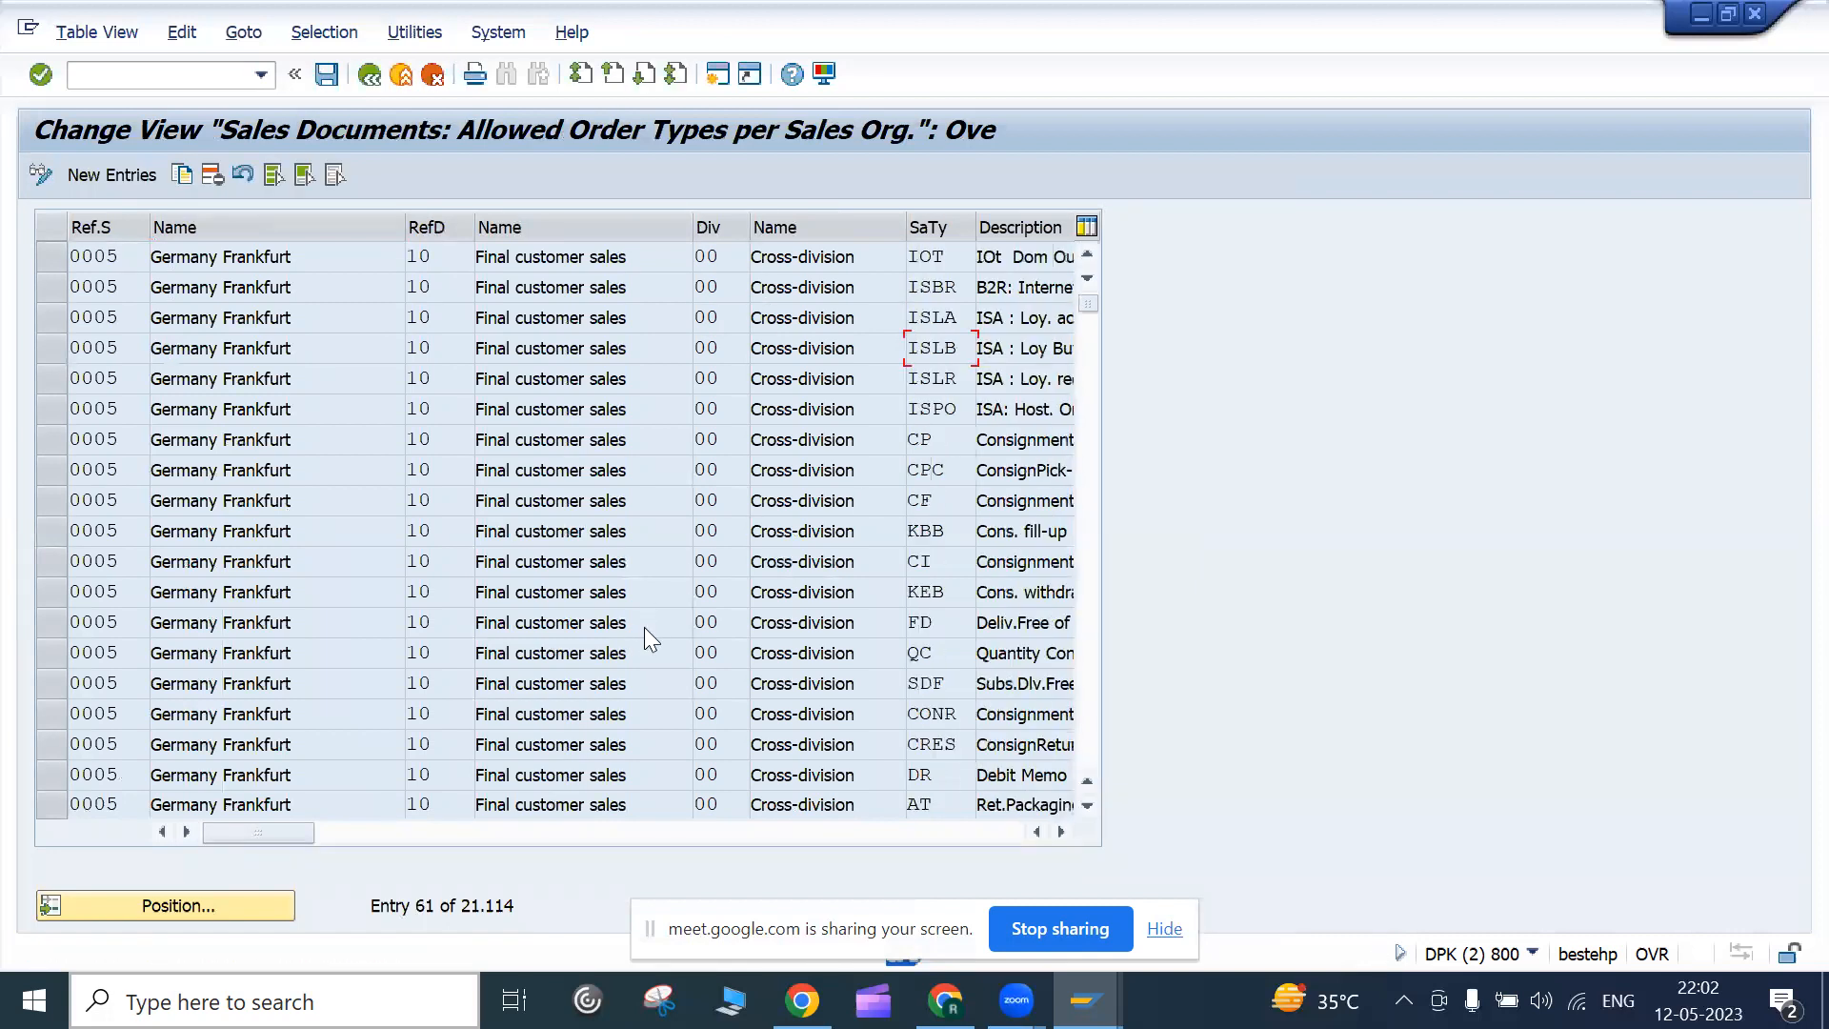
scroll(645, 627, "down", 20)
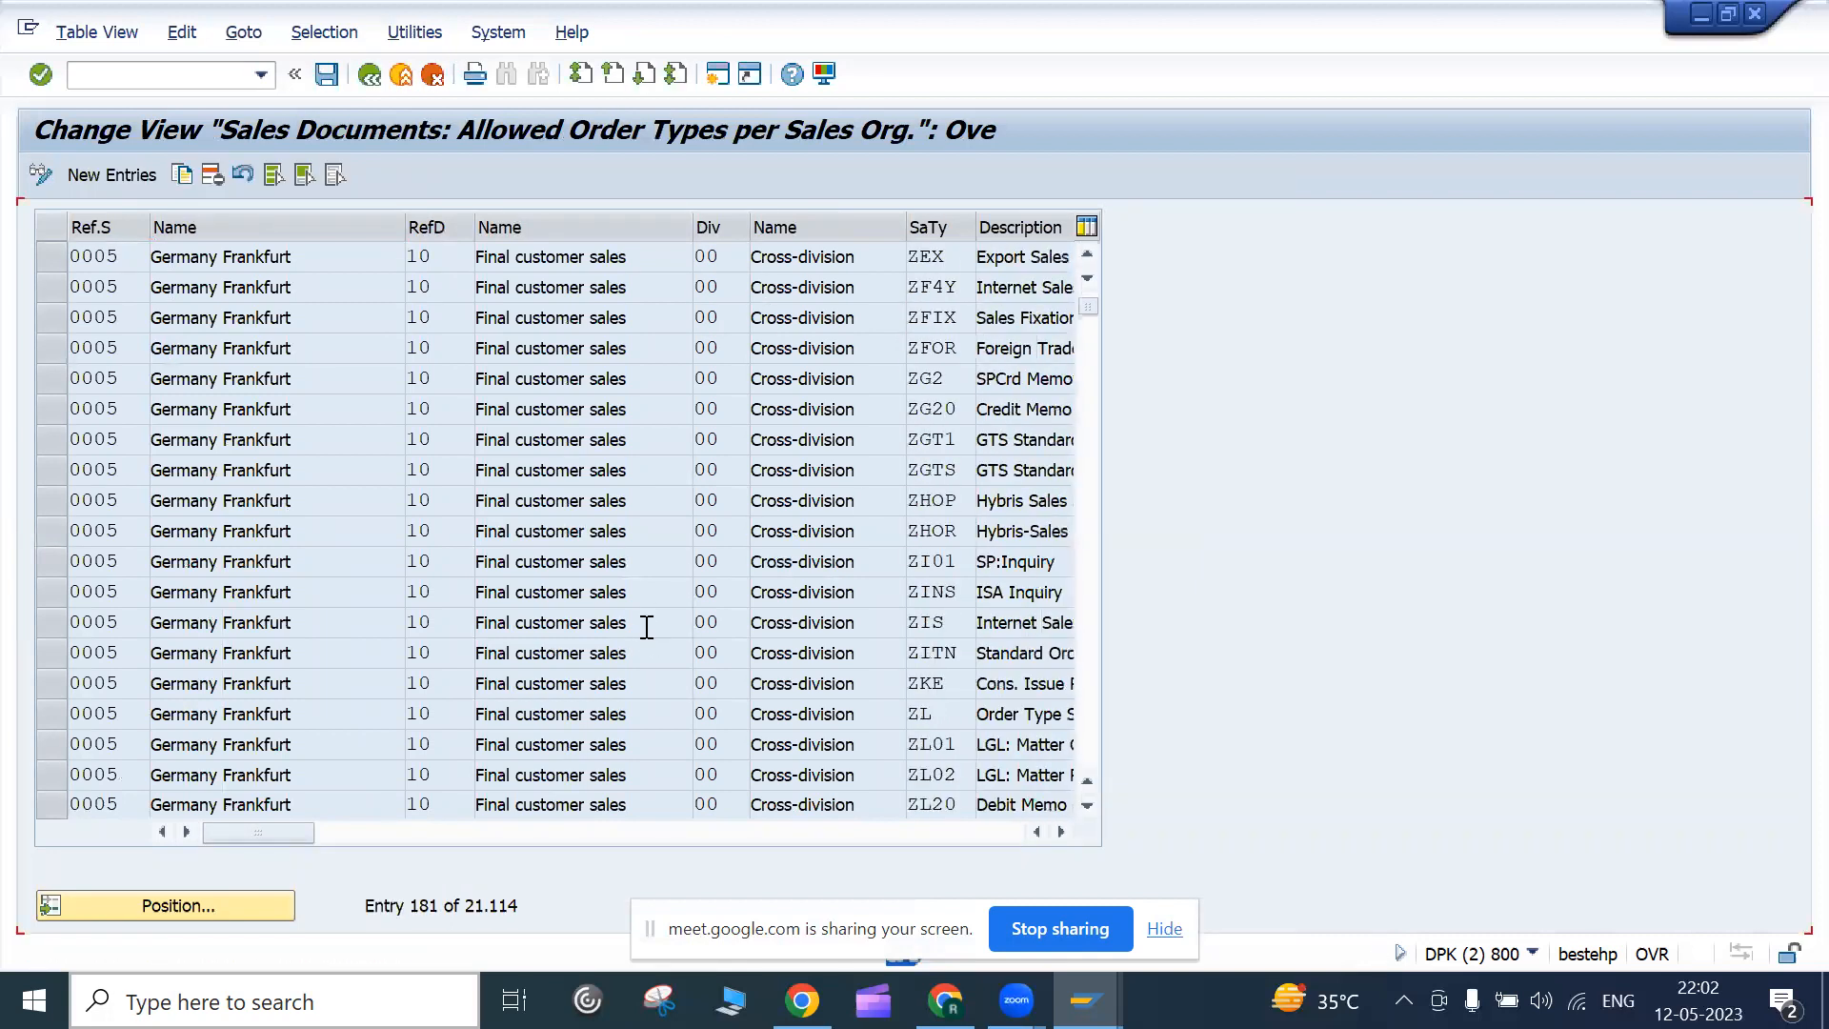
scroll(645, 628, "down", 10)
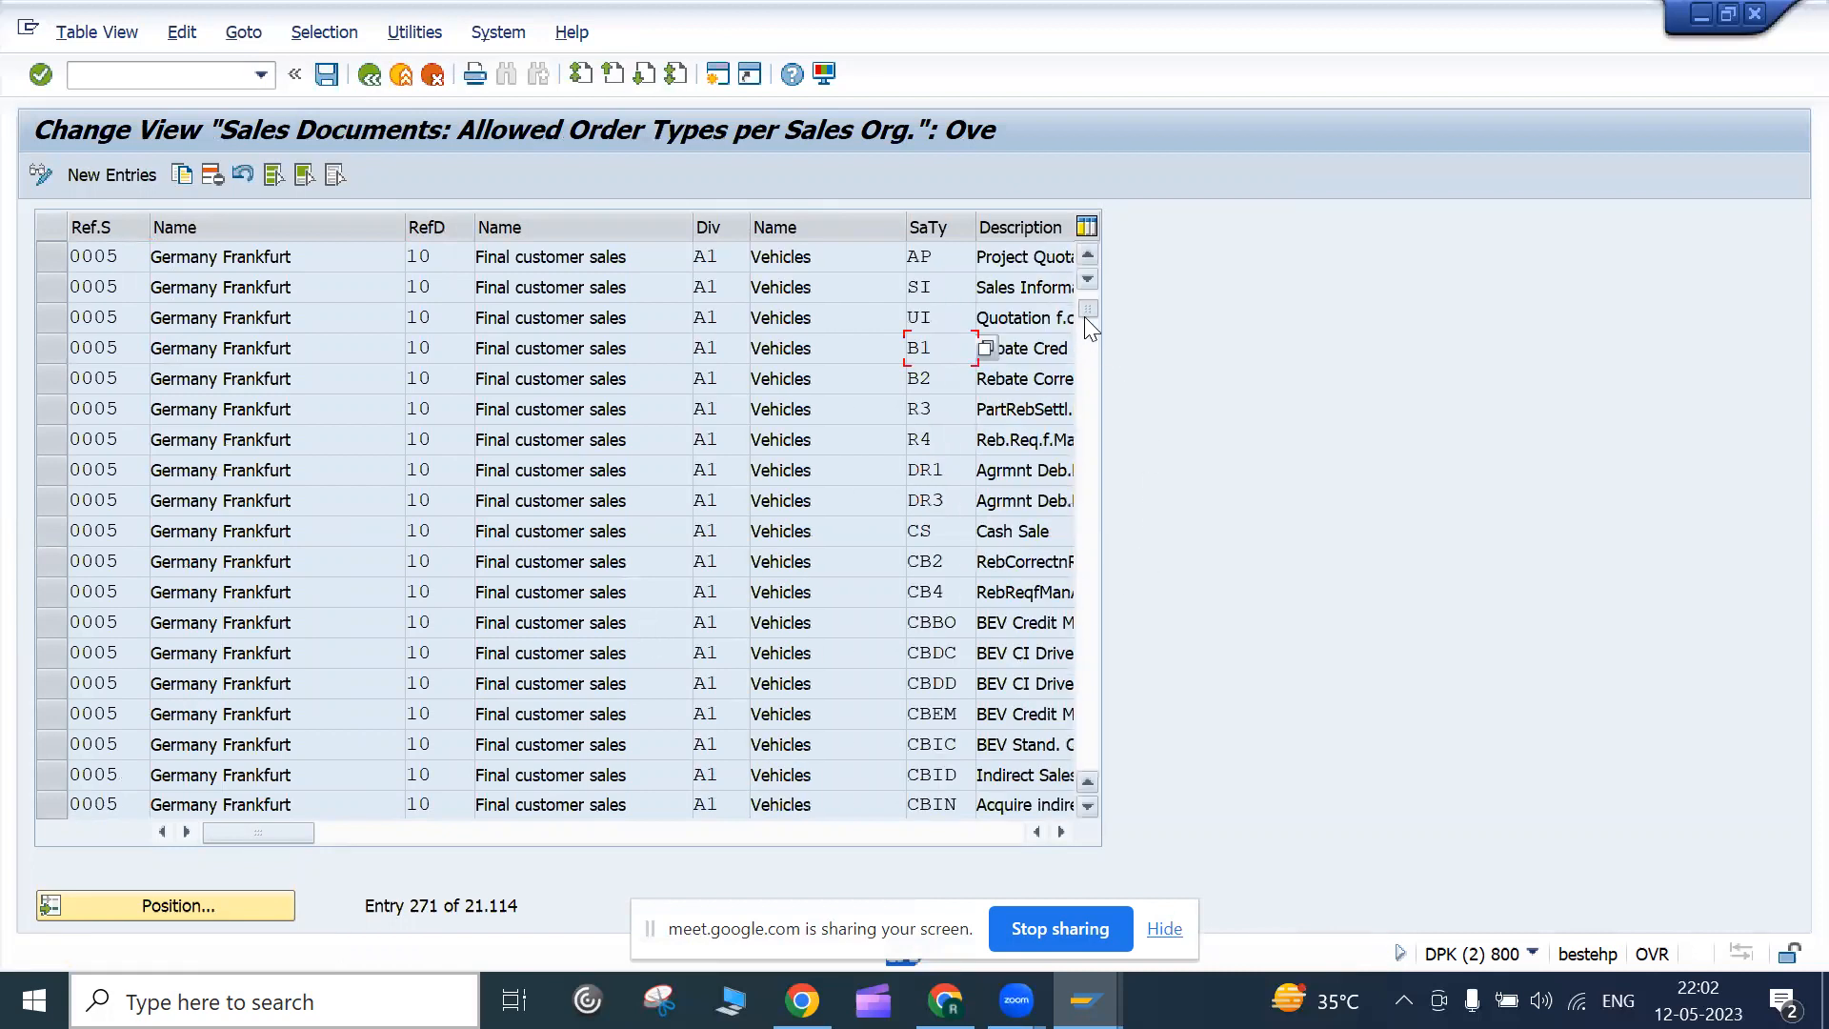
key("Return")
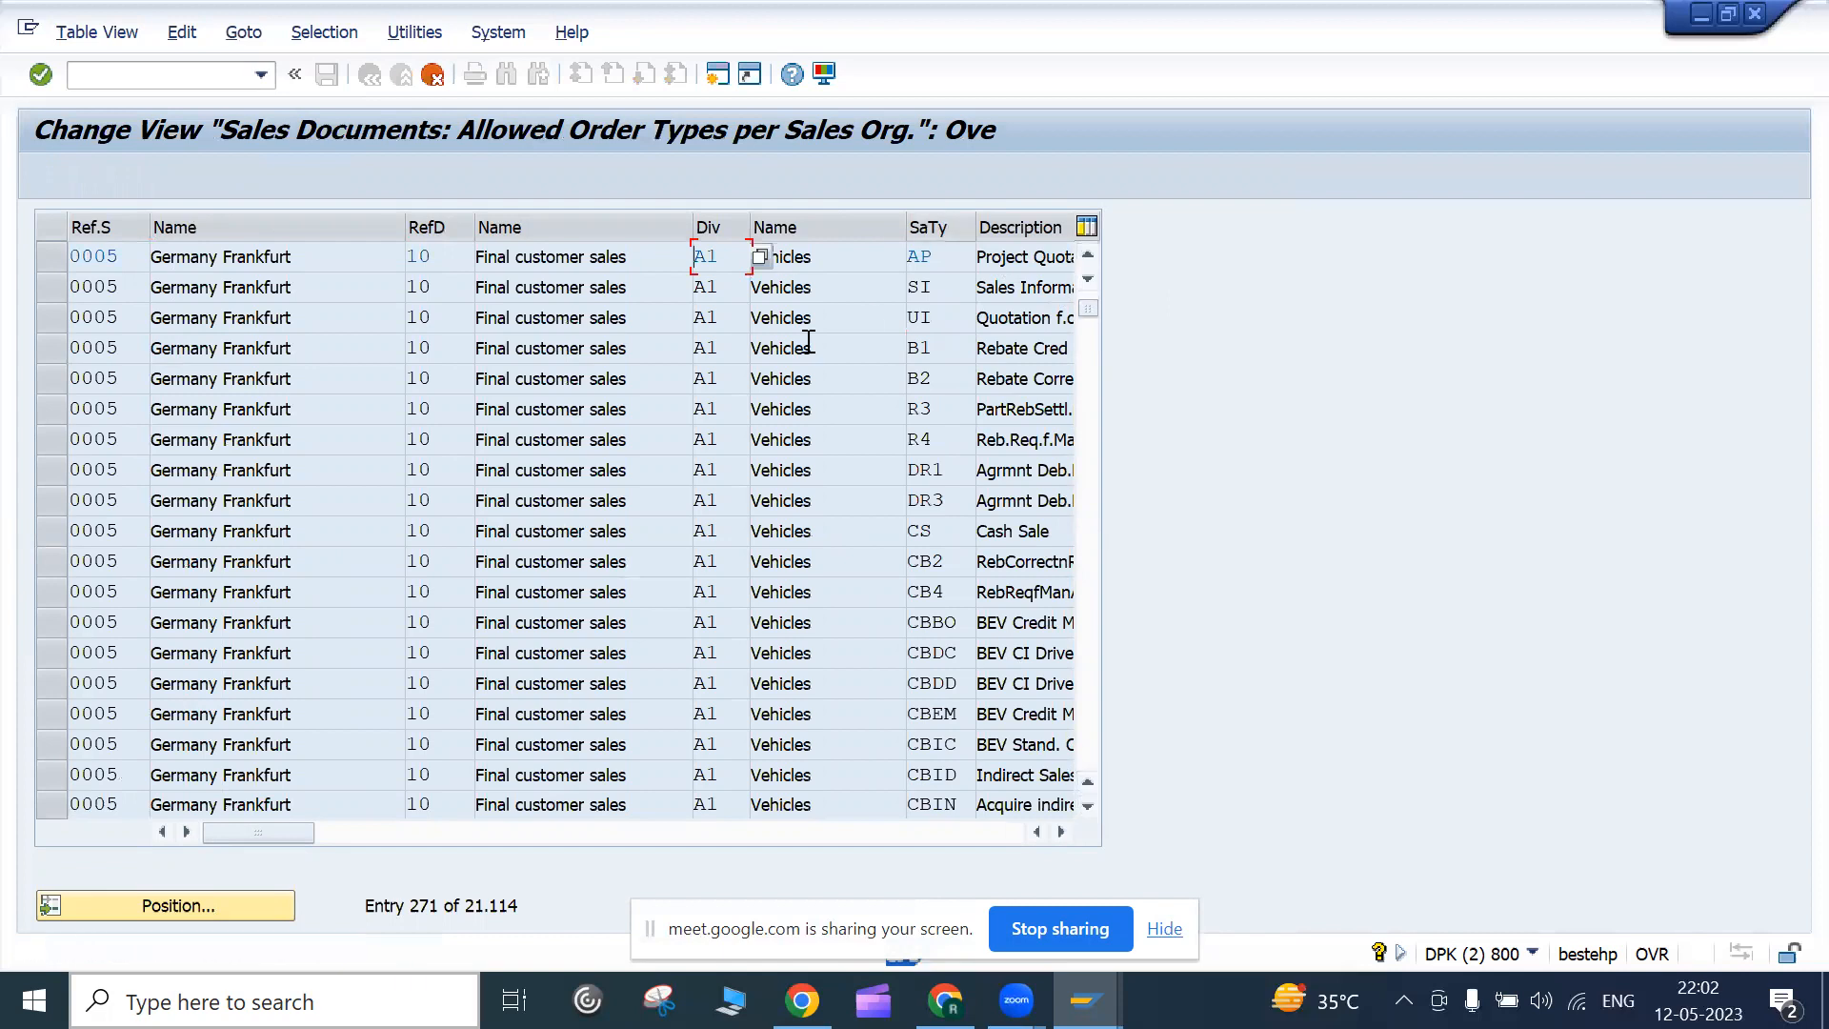
left_click(202, 905)
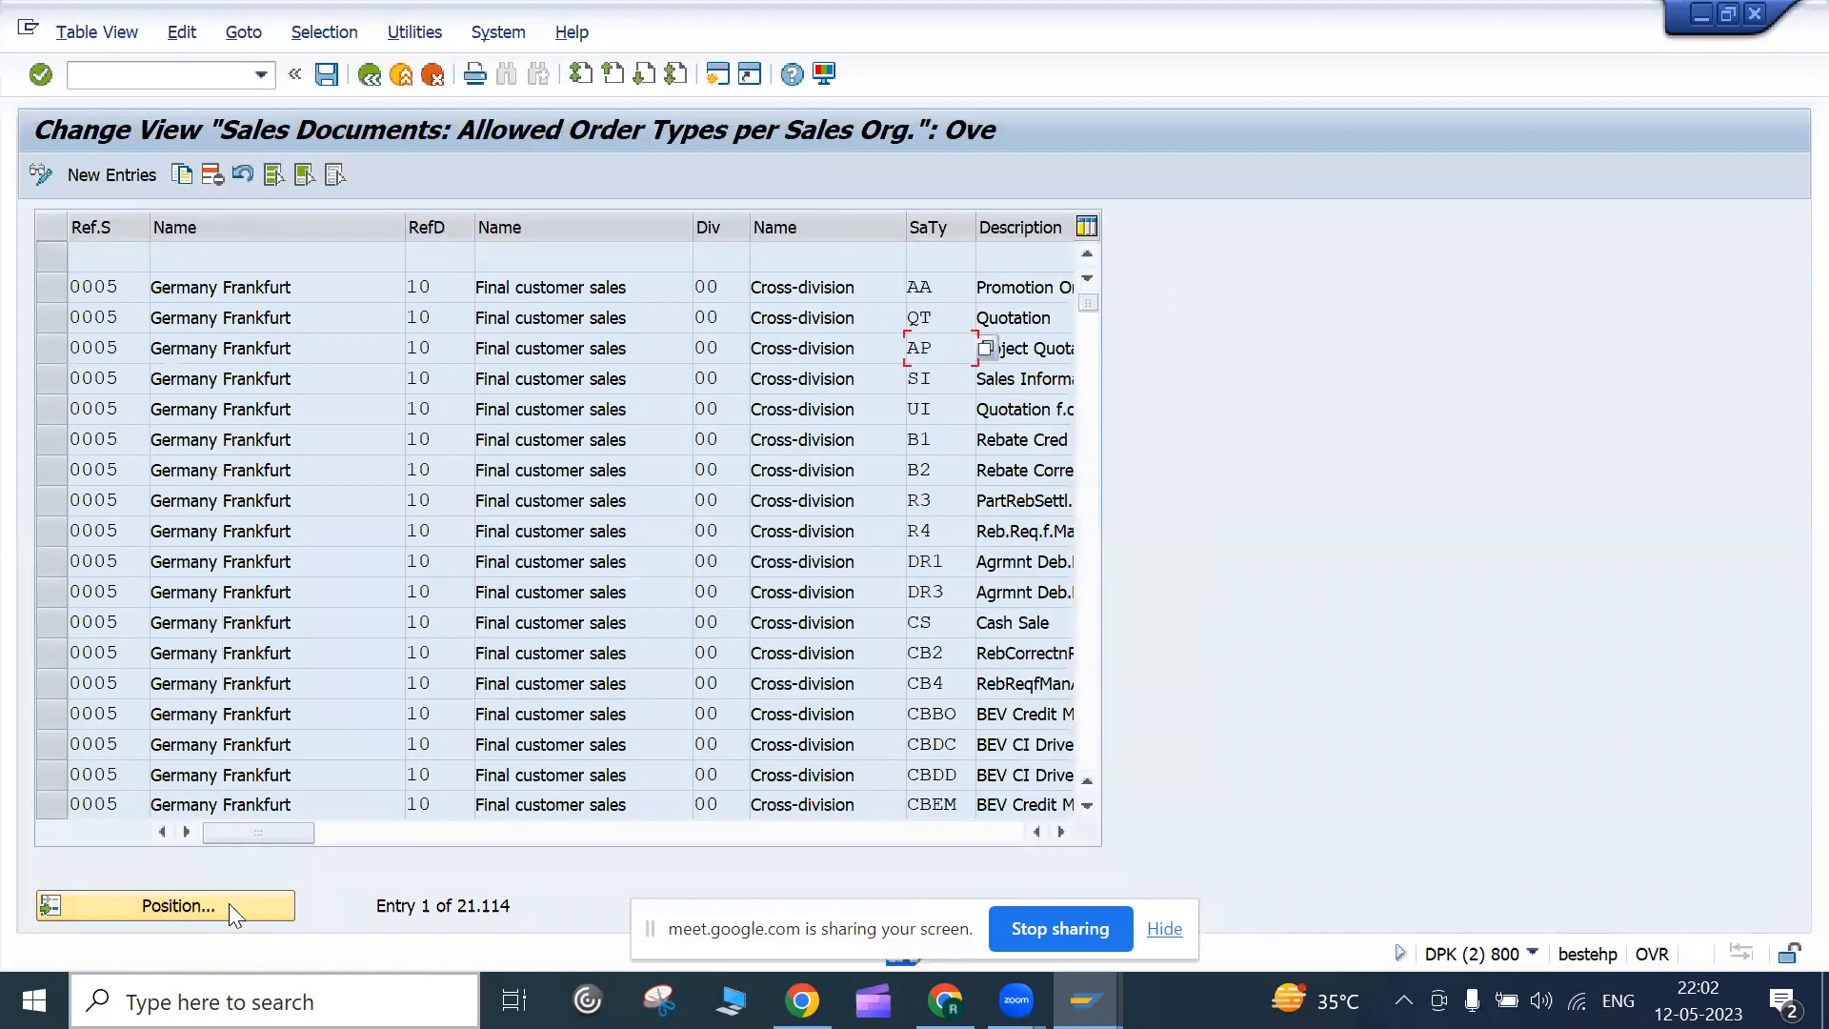
left_click(229, 903)
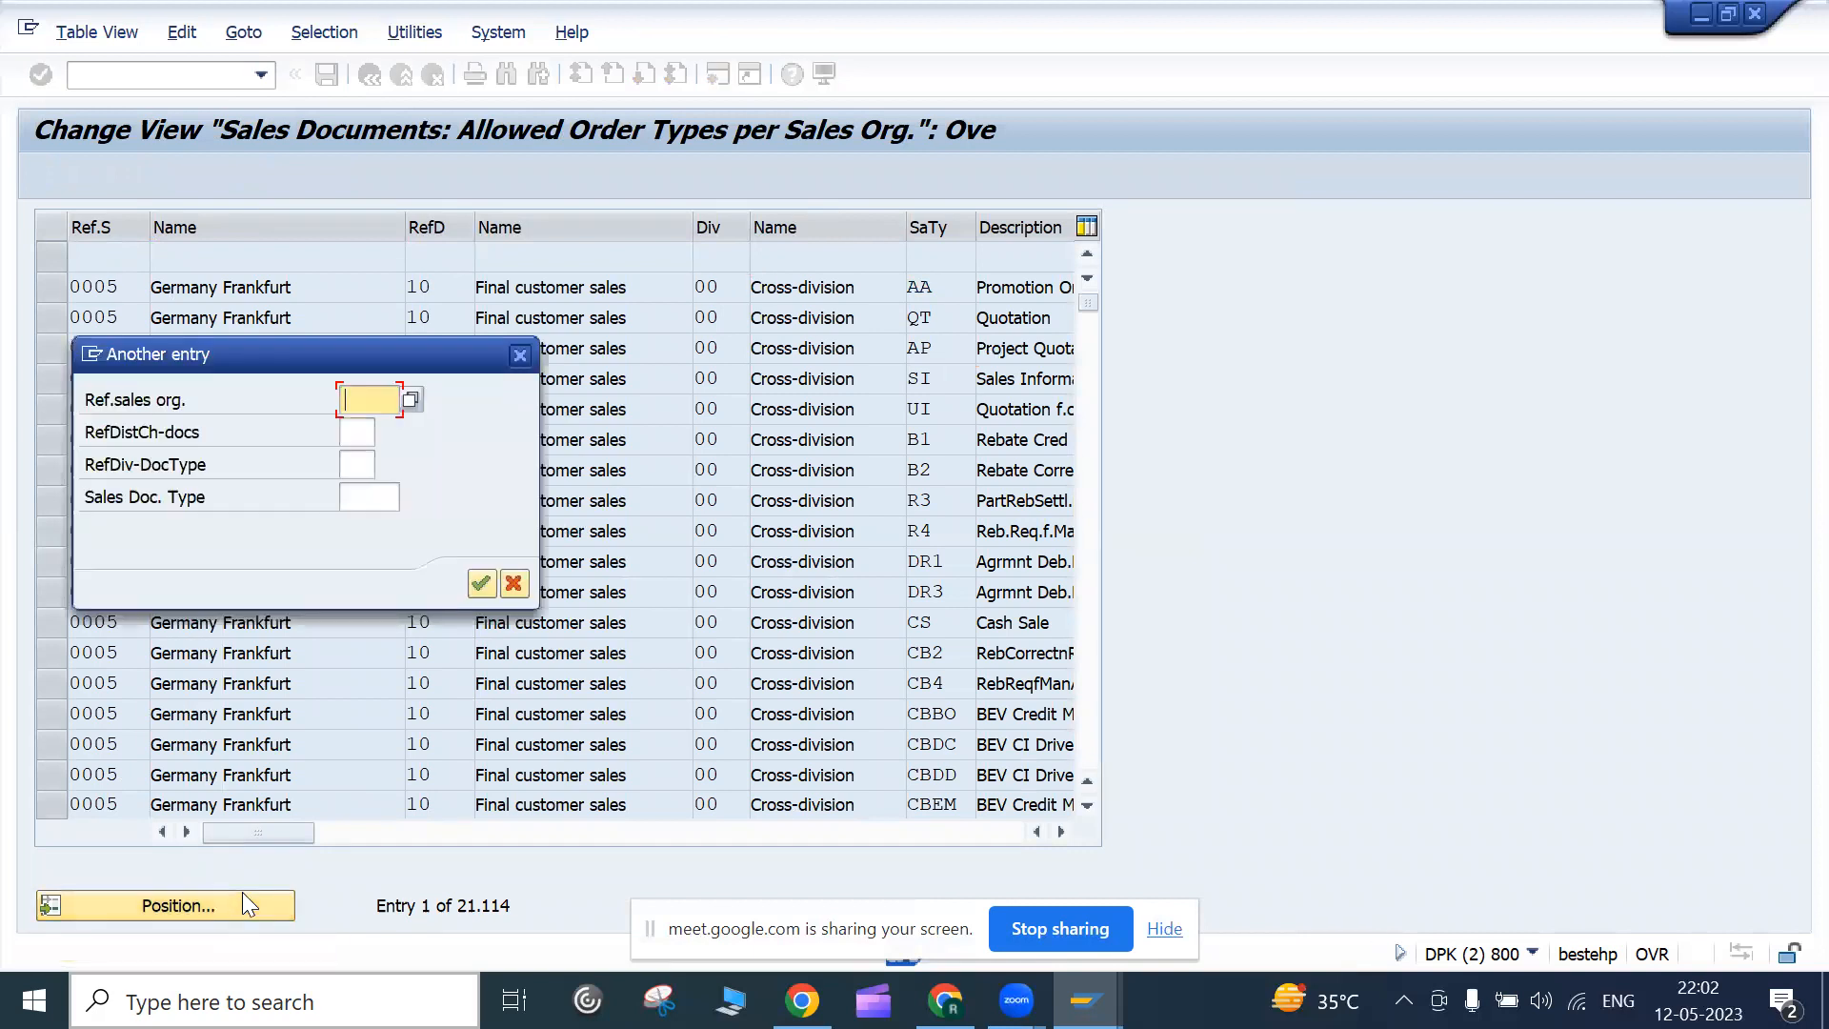
type("1000")
key("Return")
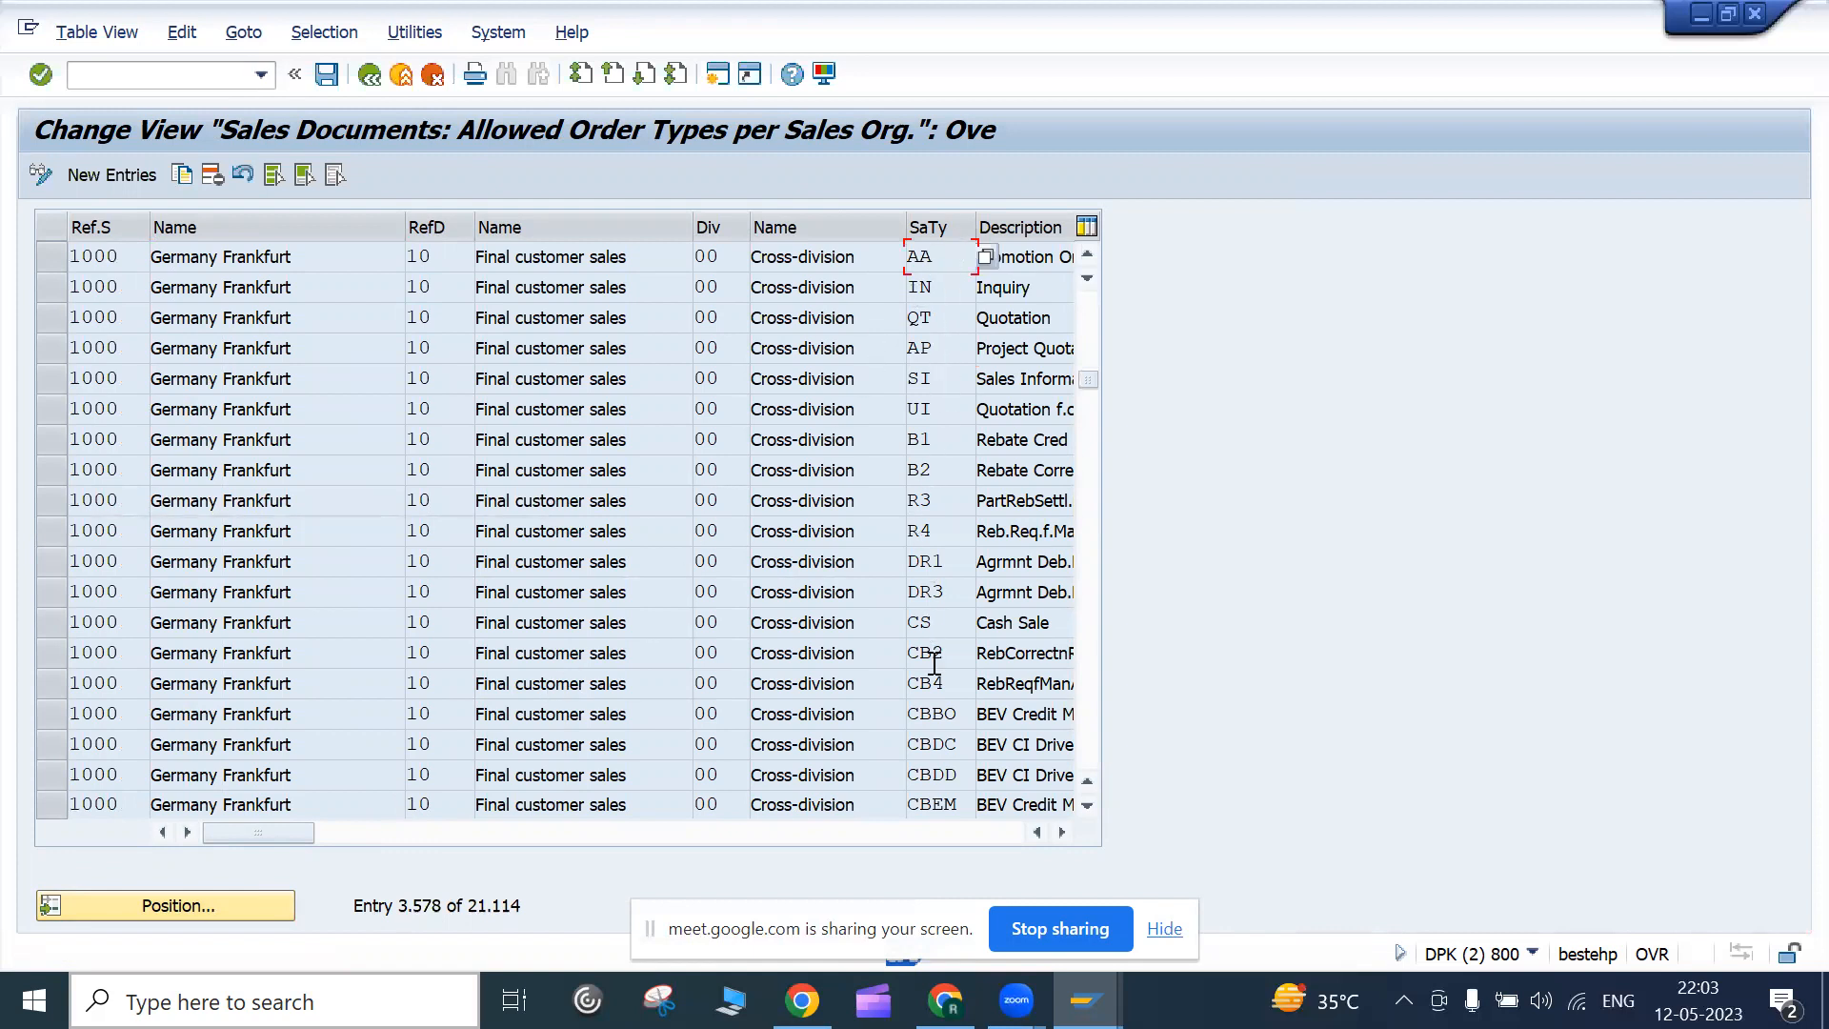
scroll(935, 664, "down", 10)
scroll(931, 661, "down", 20)
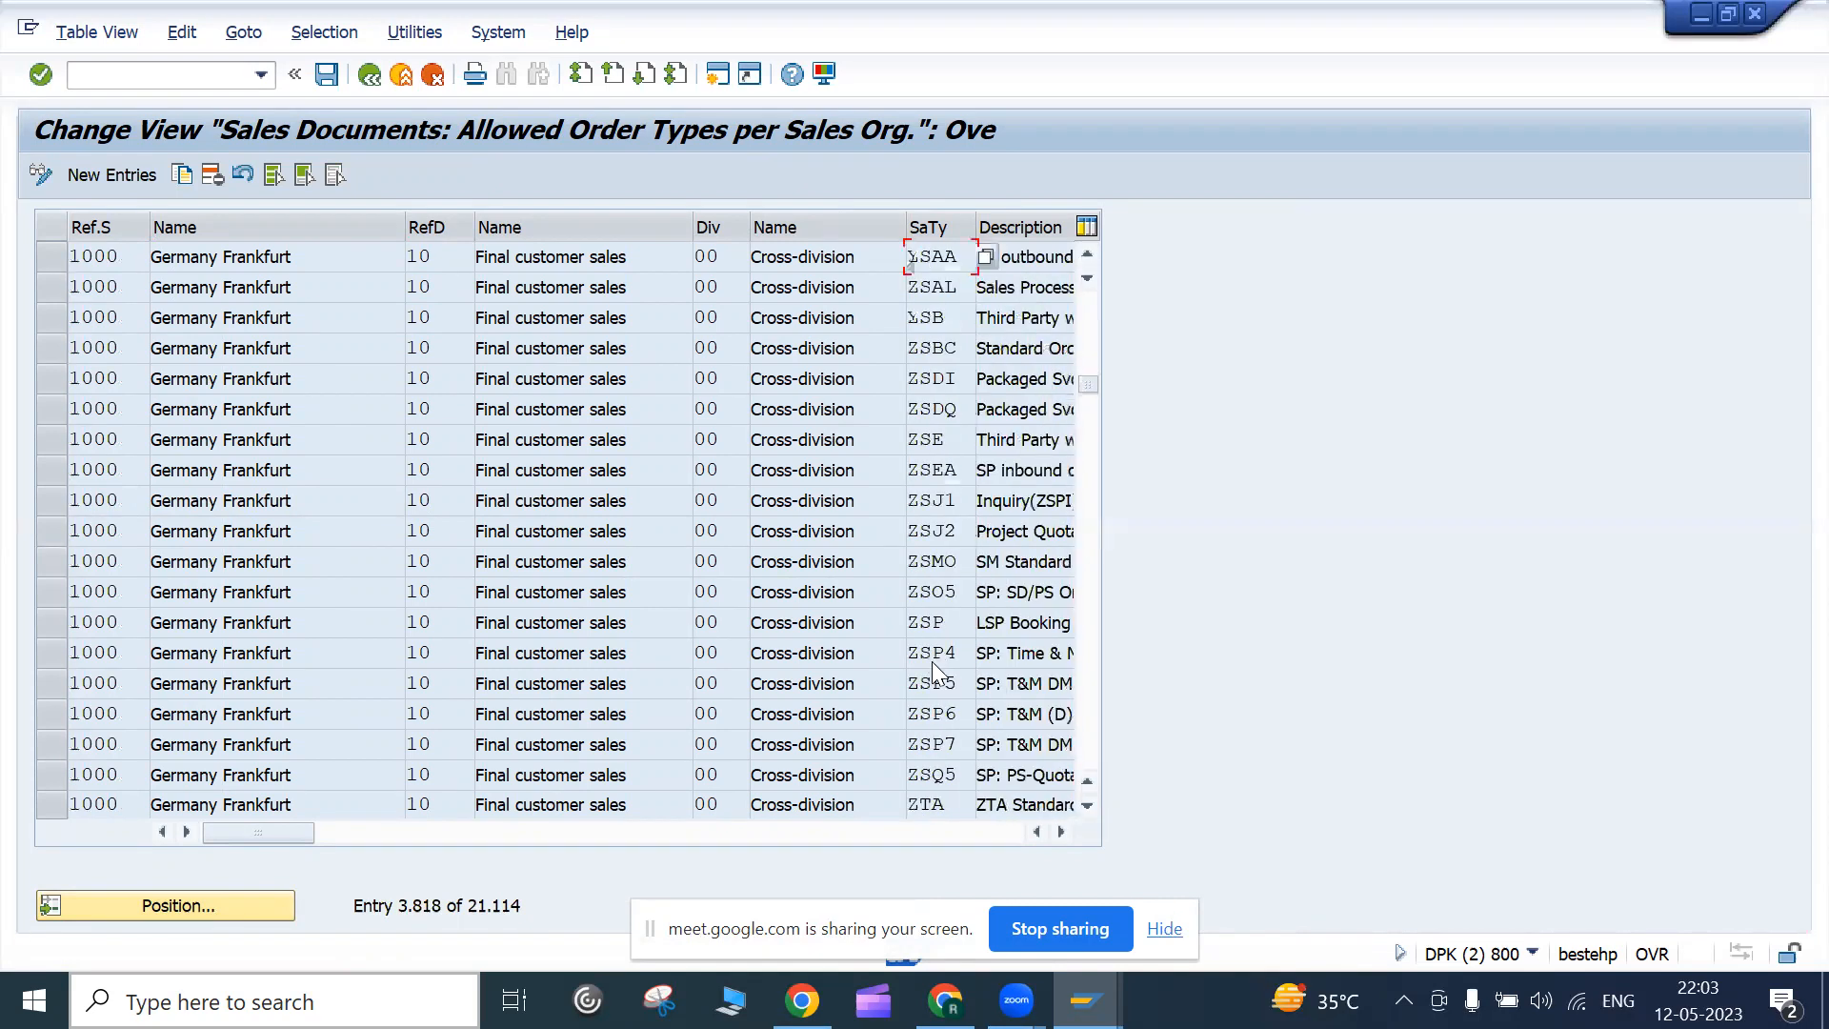
scroll(932, 661, "down", 10)
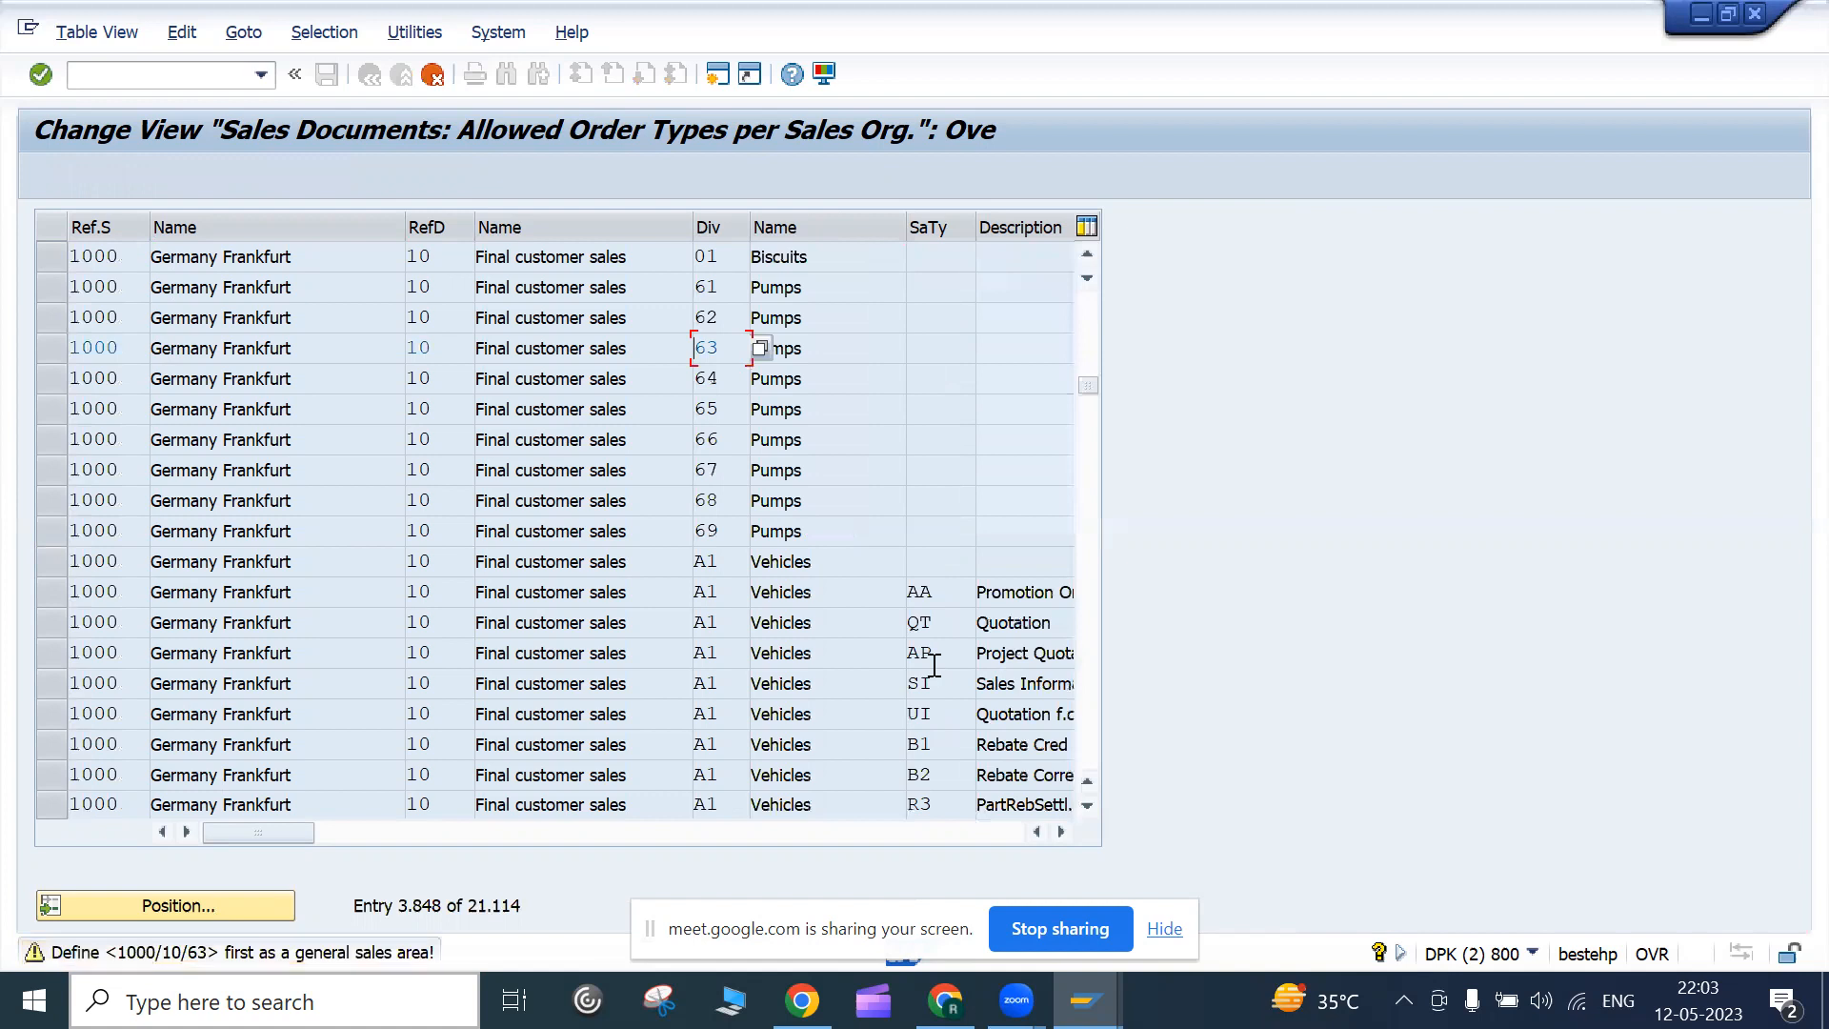
key("Return")
key("Return")
left_click(960, 623)
key("Return")
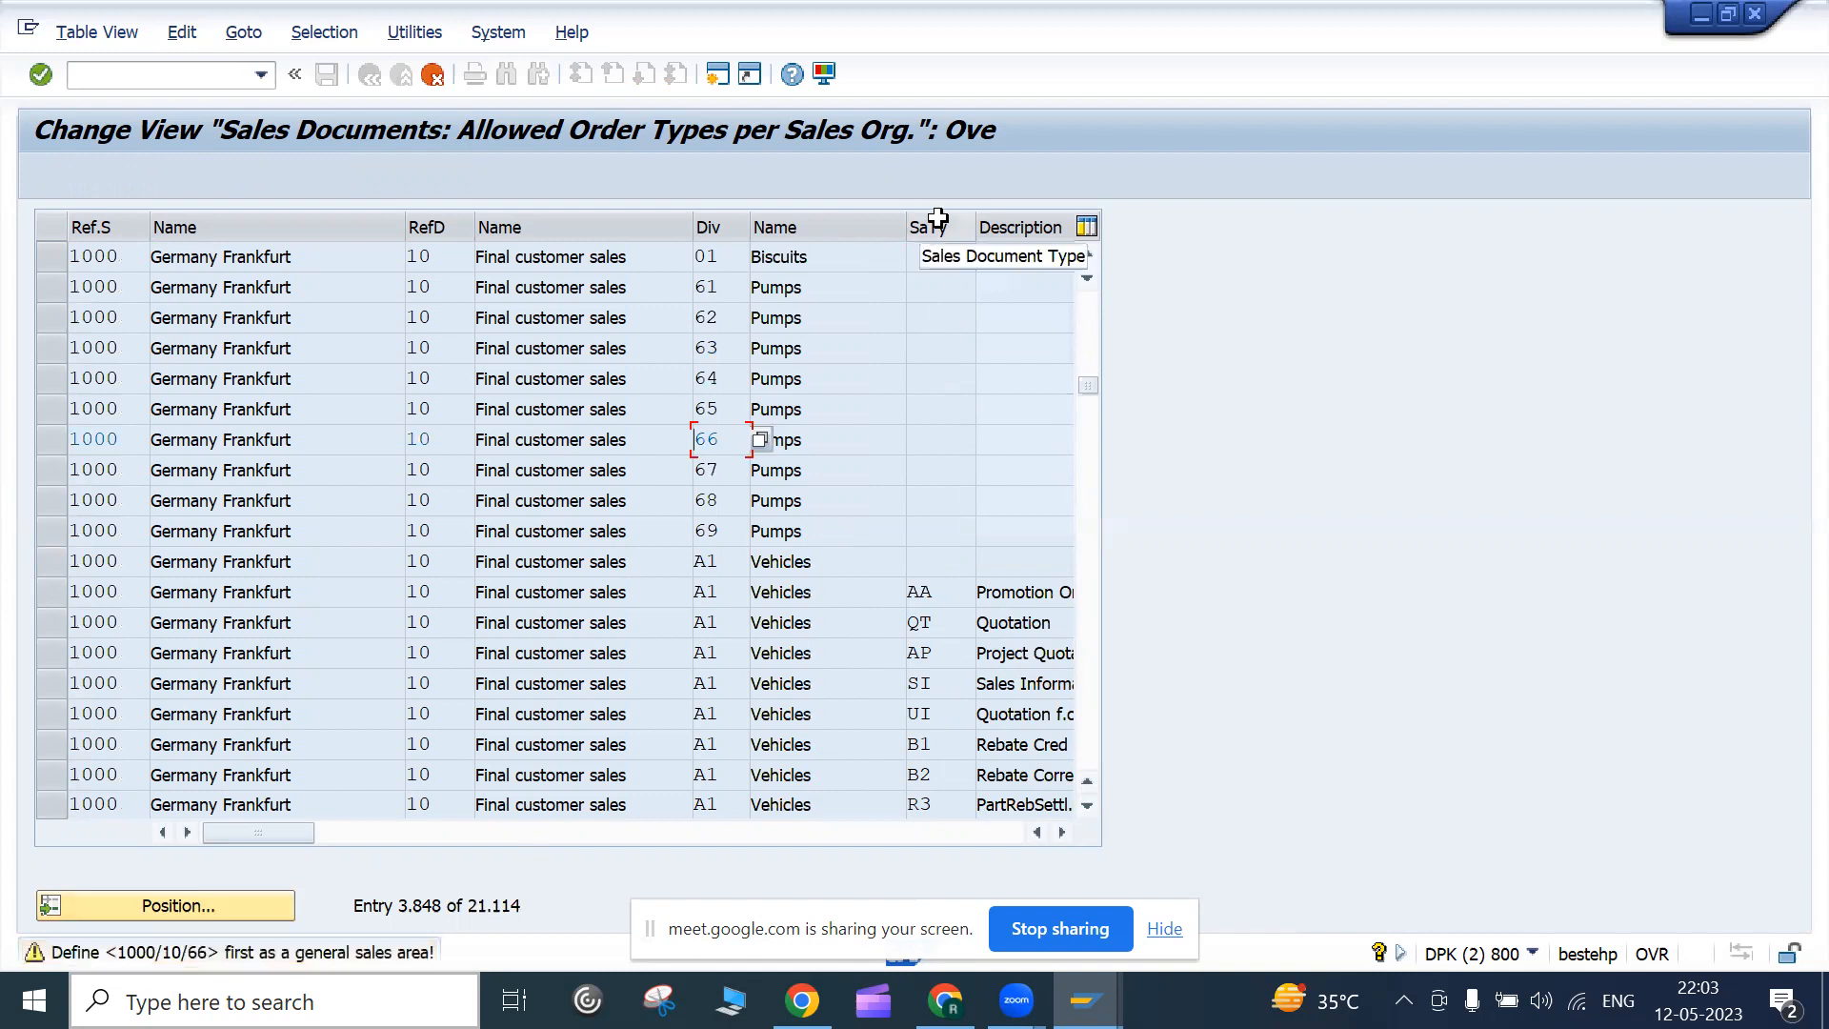
left_click(329, 31)
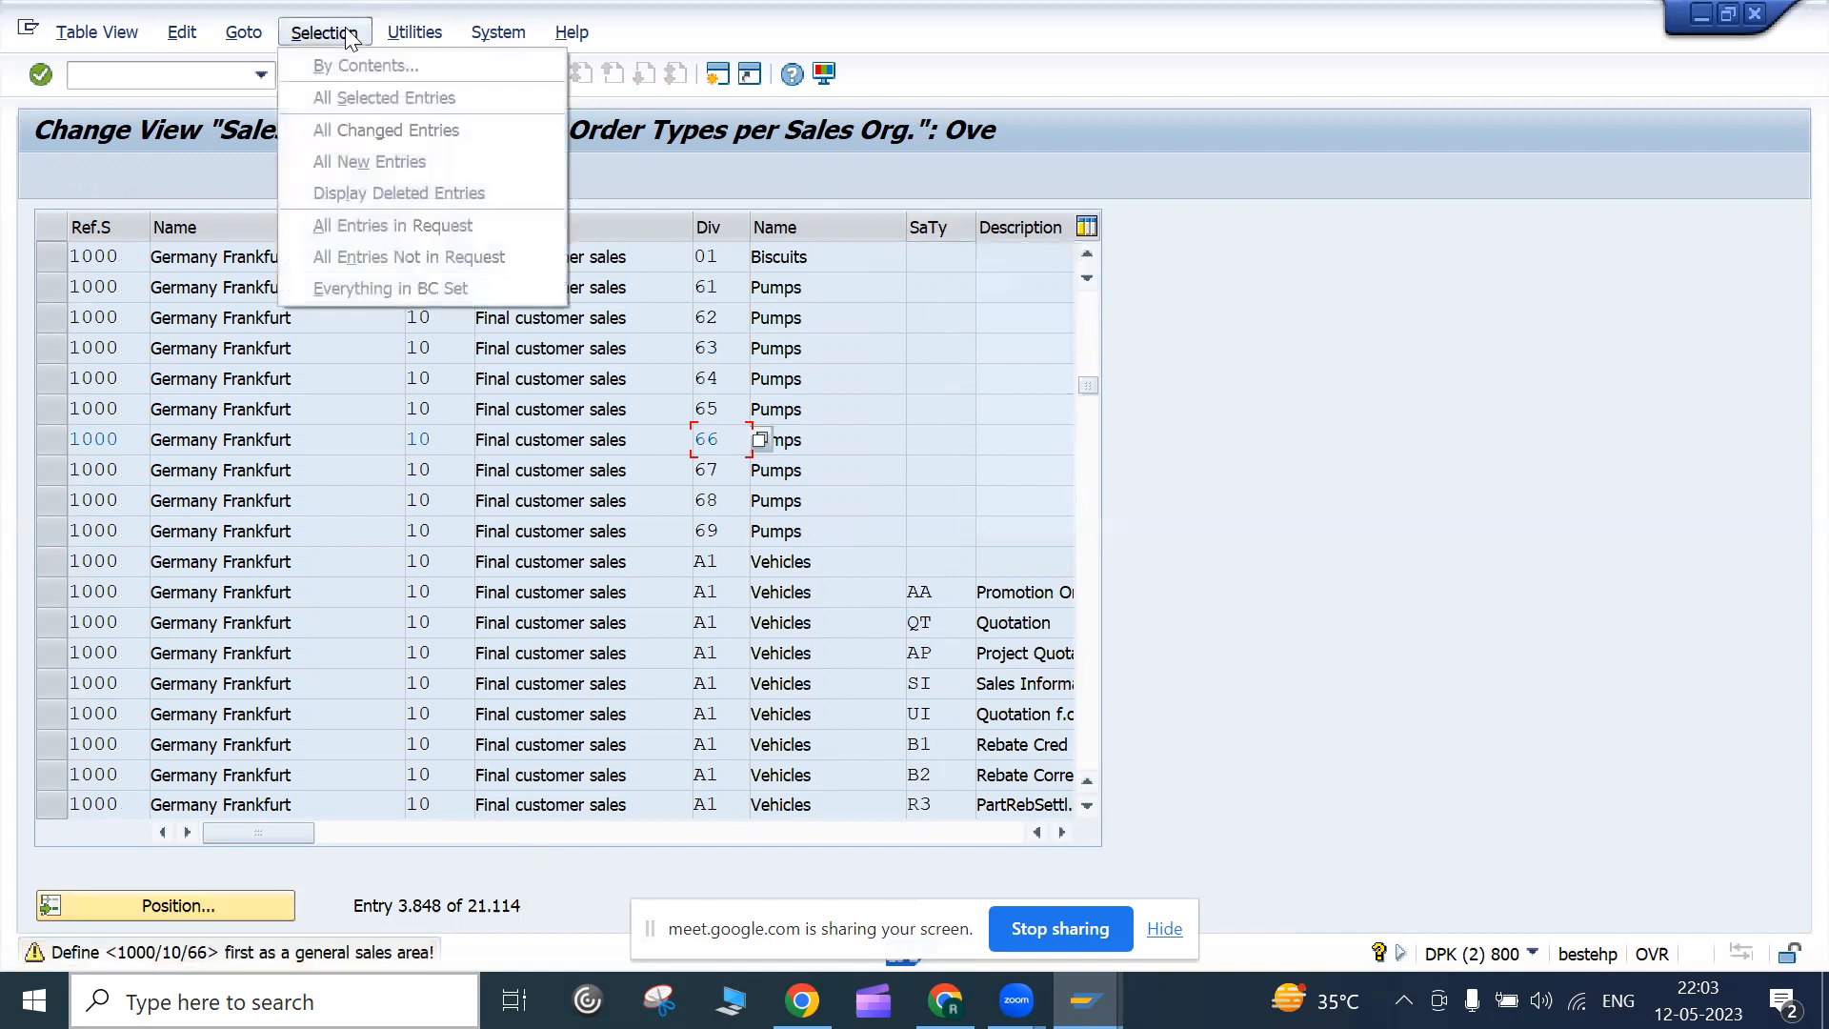
left_click(210, 715)
key("Return")
key("Return")
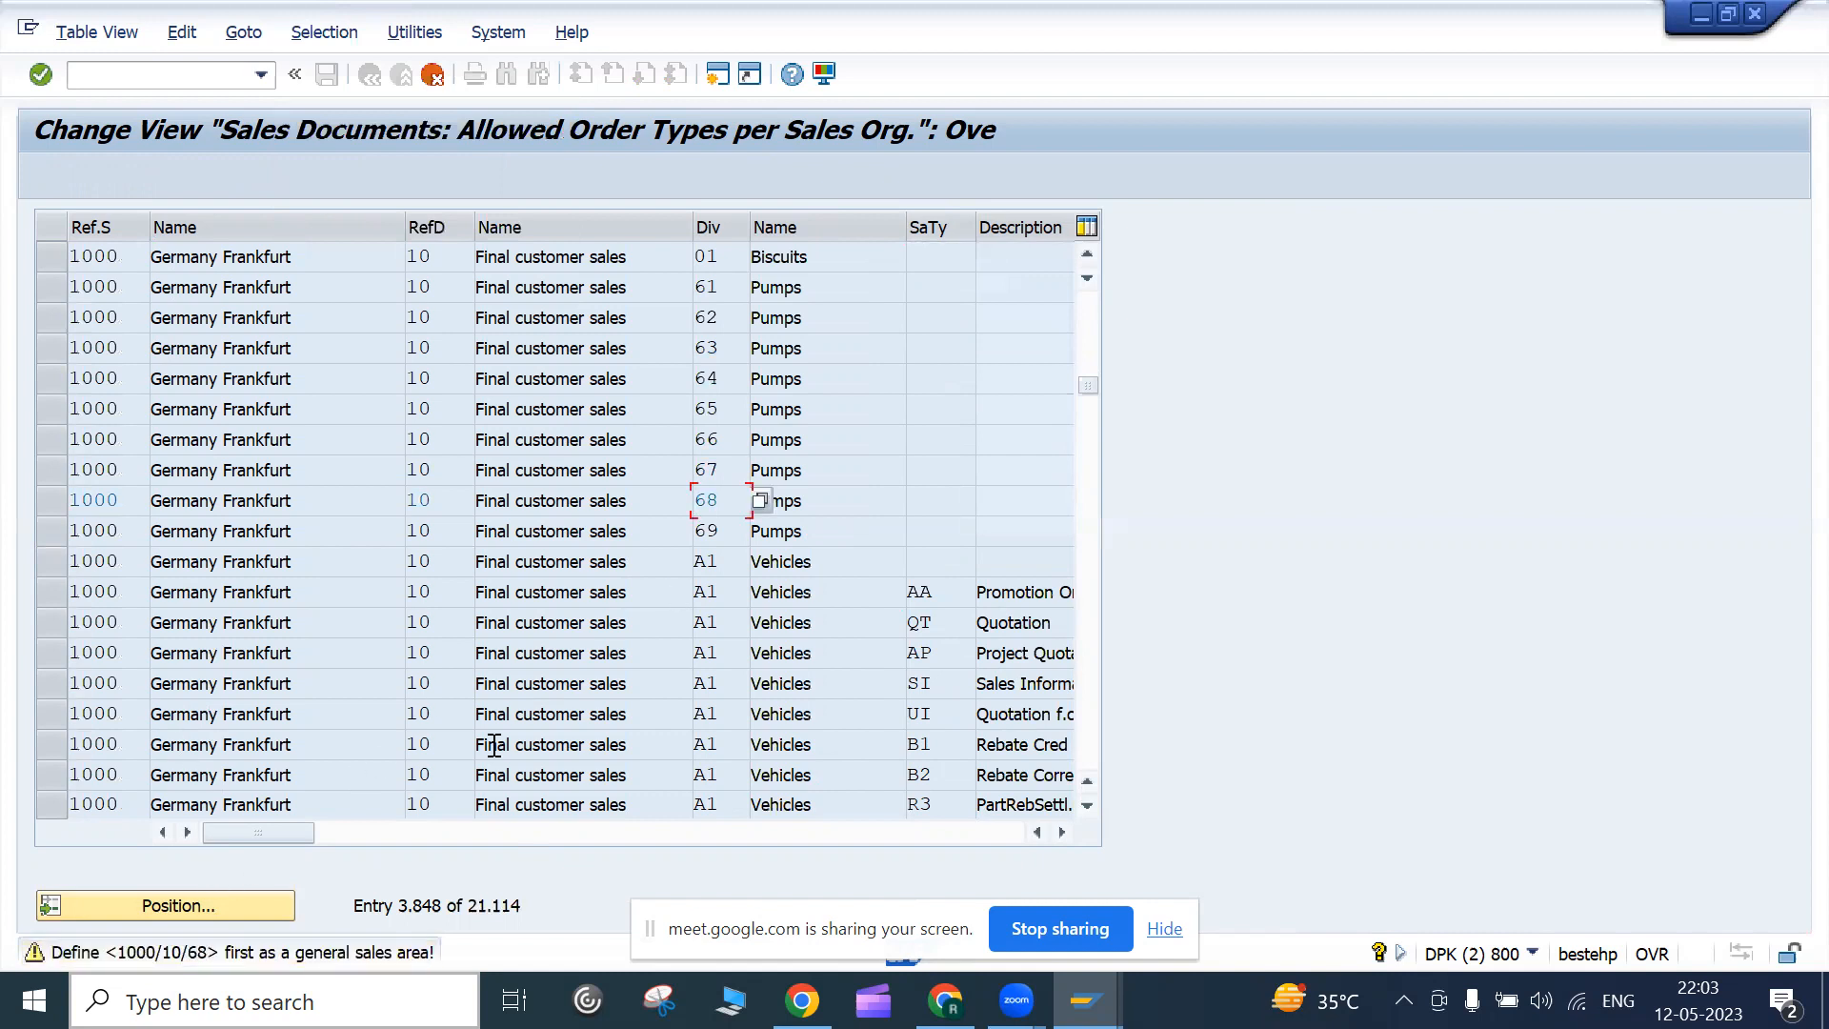
key("Return")
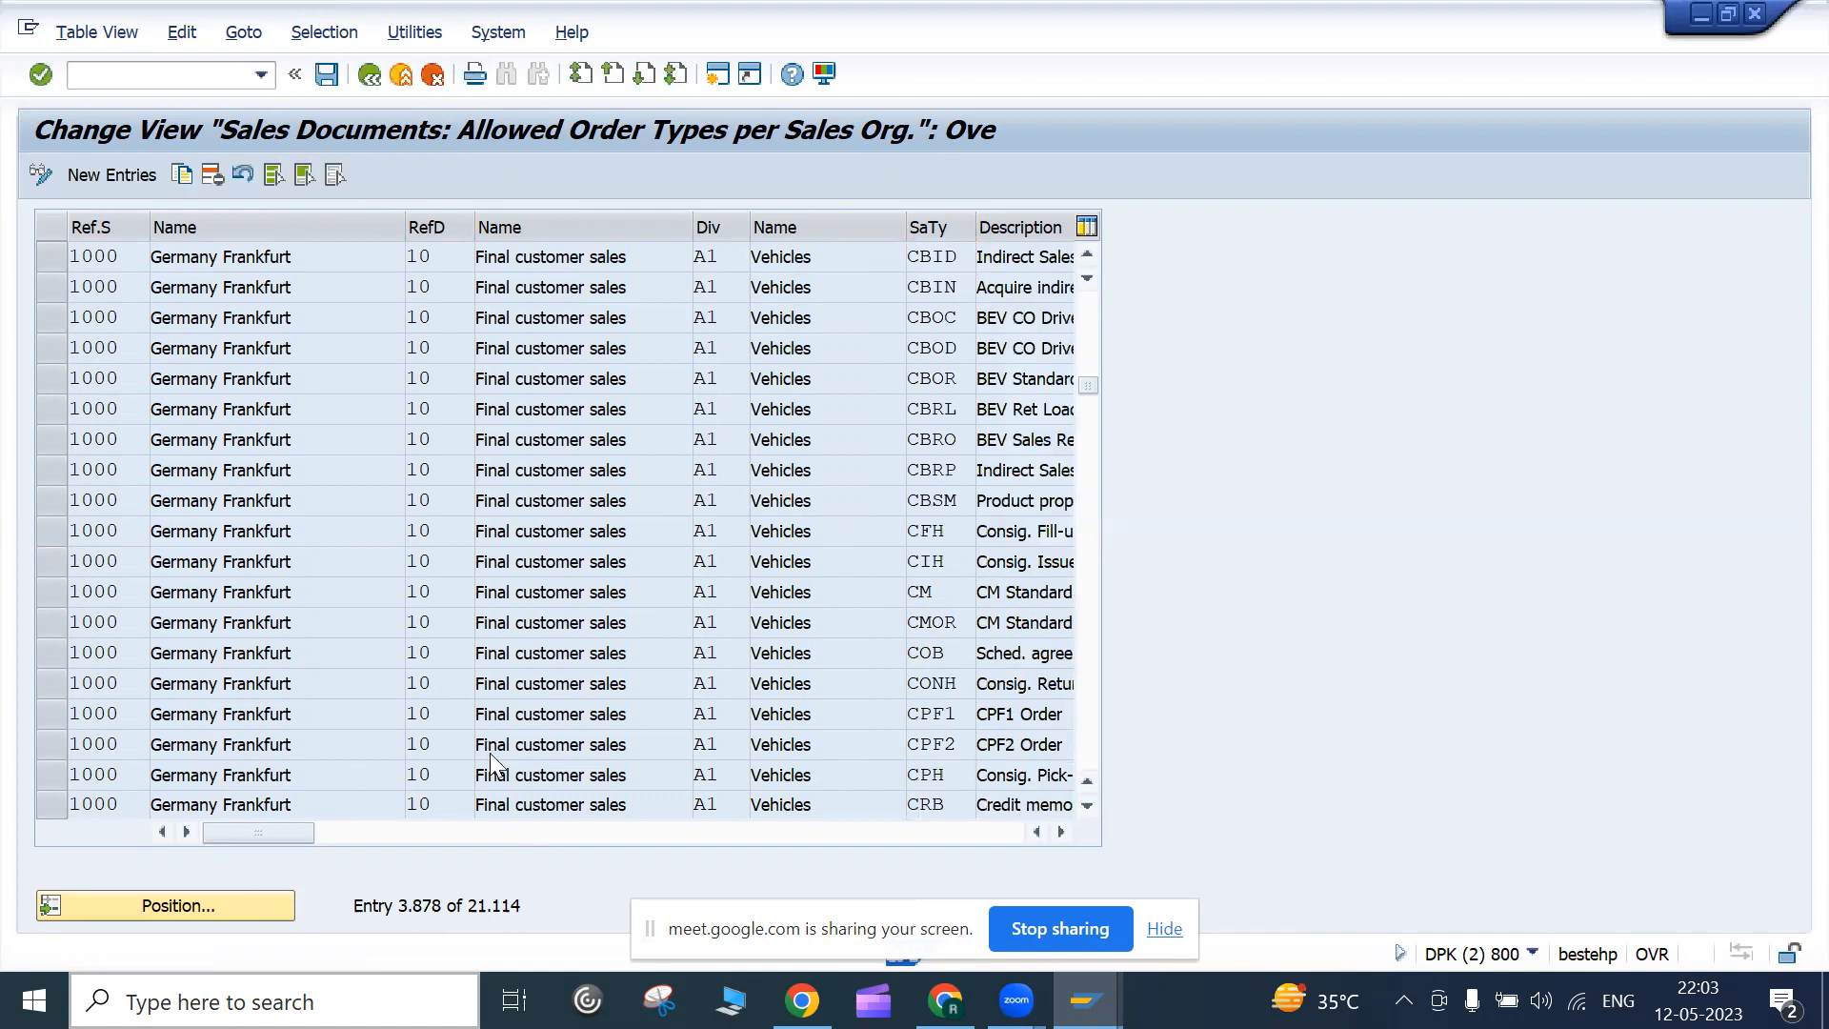
scroll(491, 765, "down", 10)
scroll(485, 768, "down", 6)
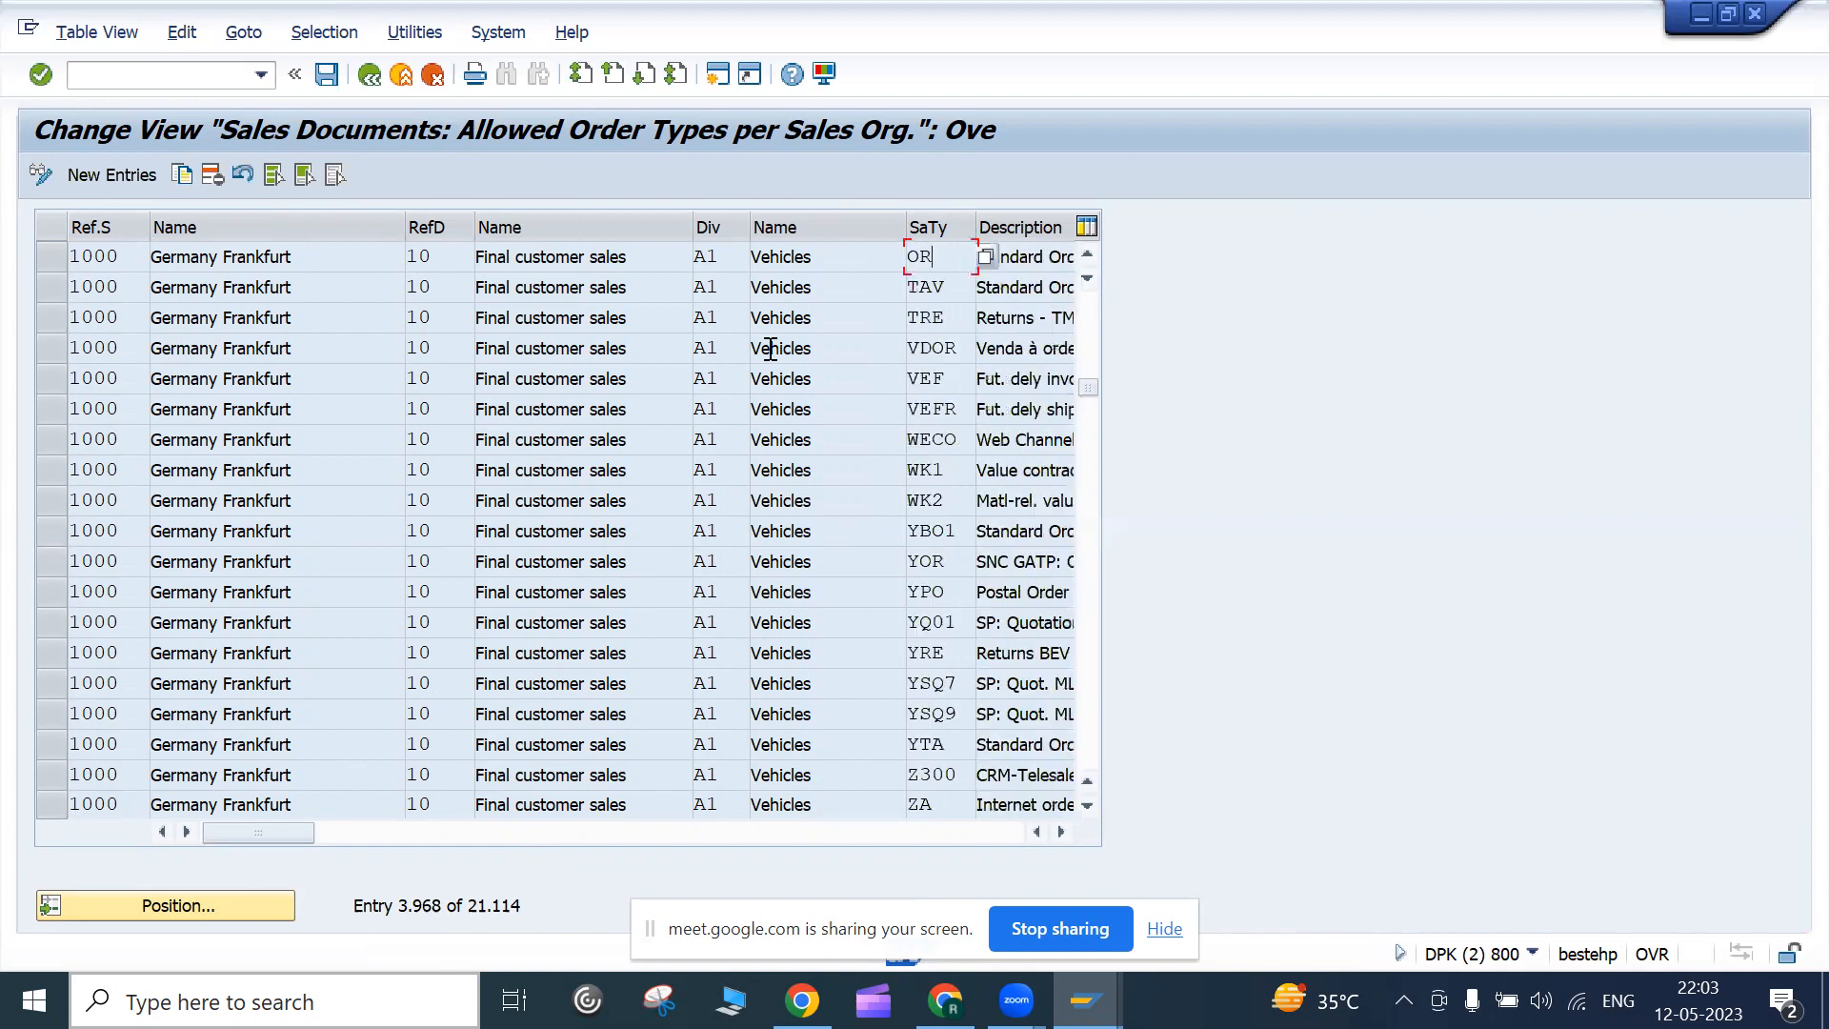
left_click(51, 256)
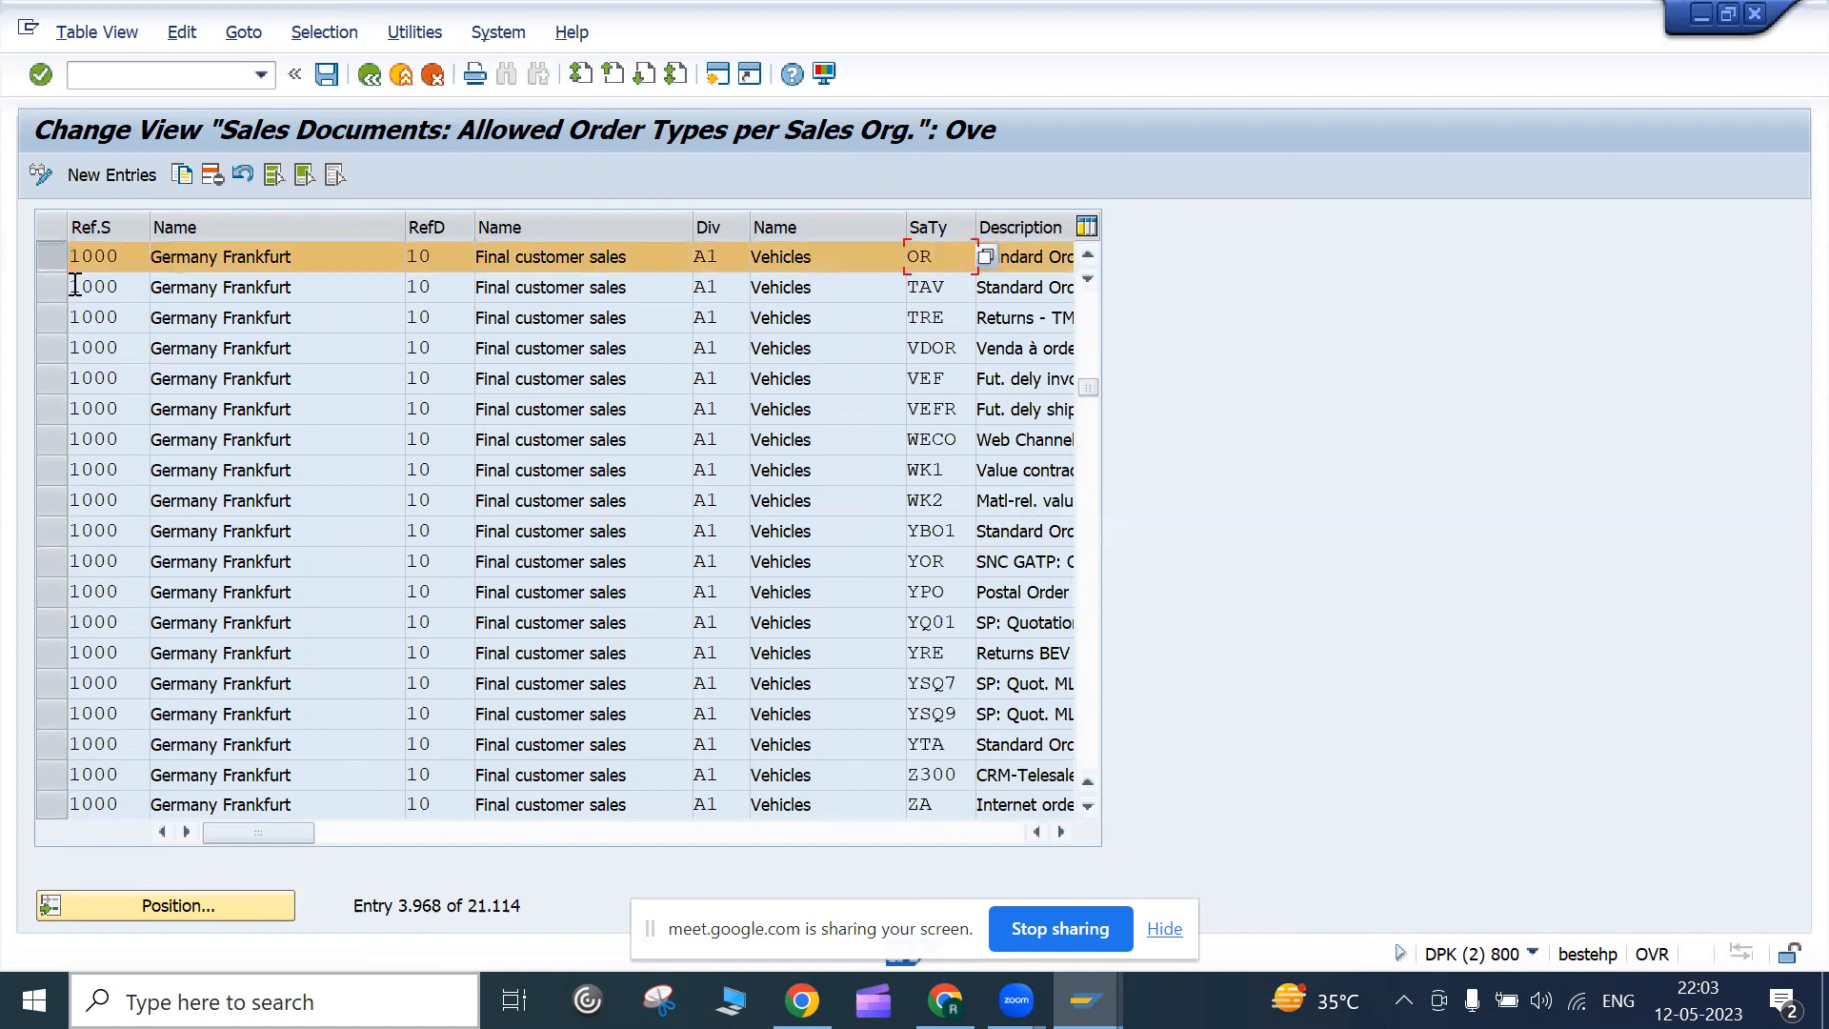
left_click(126, 258)
left_click(742, 267)
left_click(948, 278)
left_click(948, 259)
left_click(57, 259)
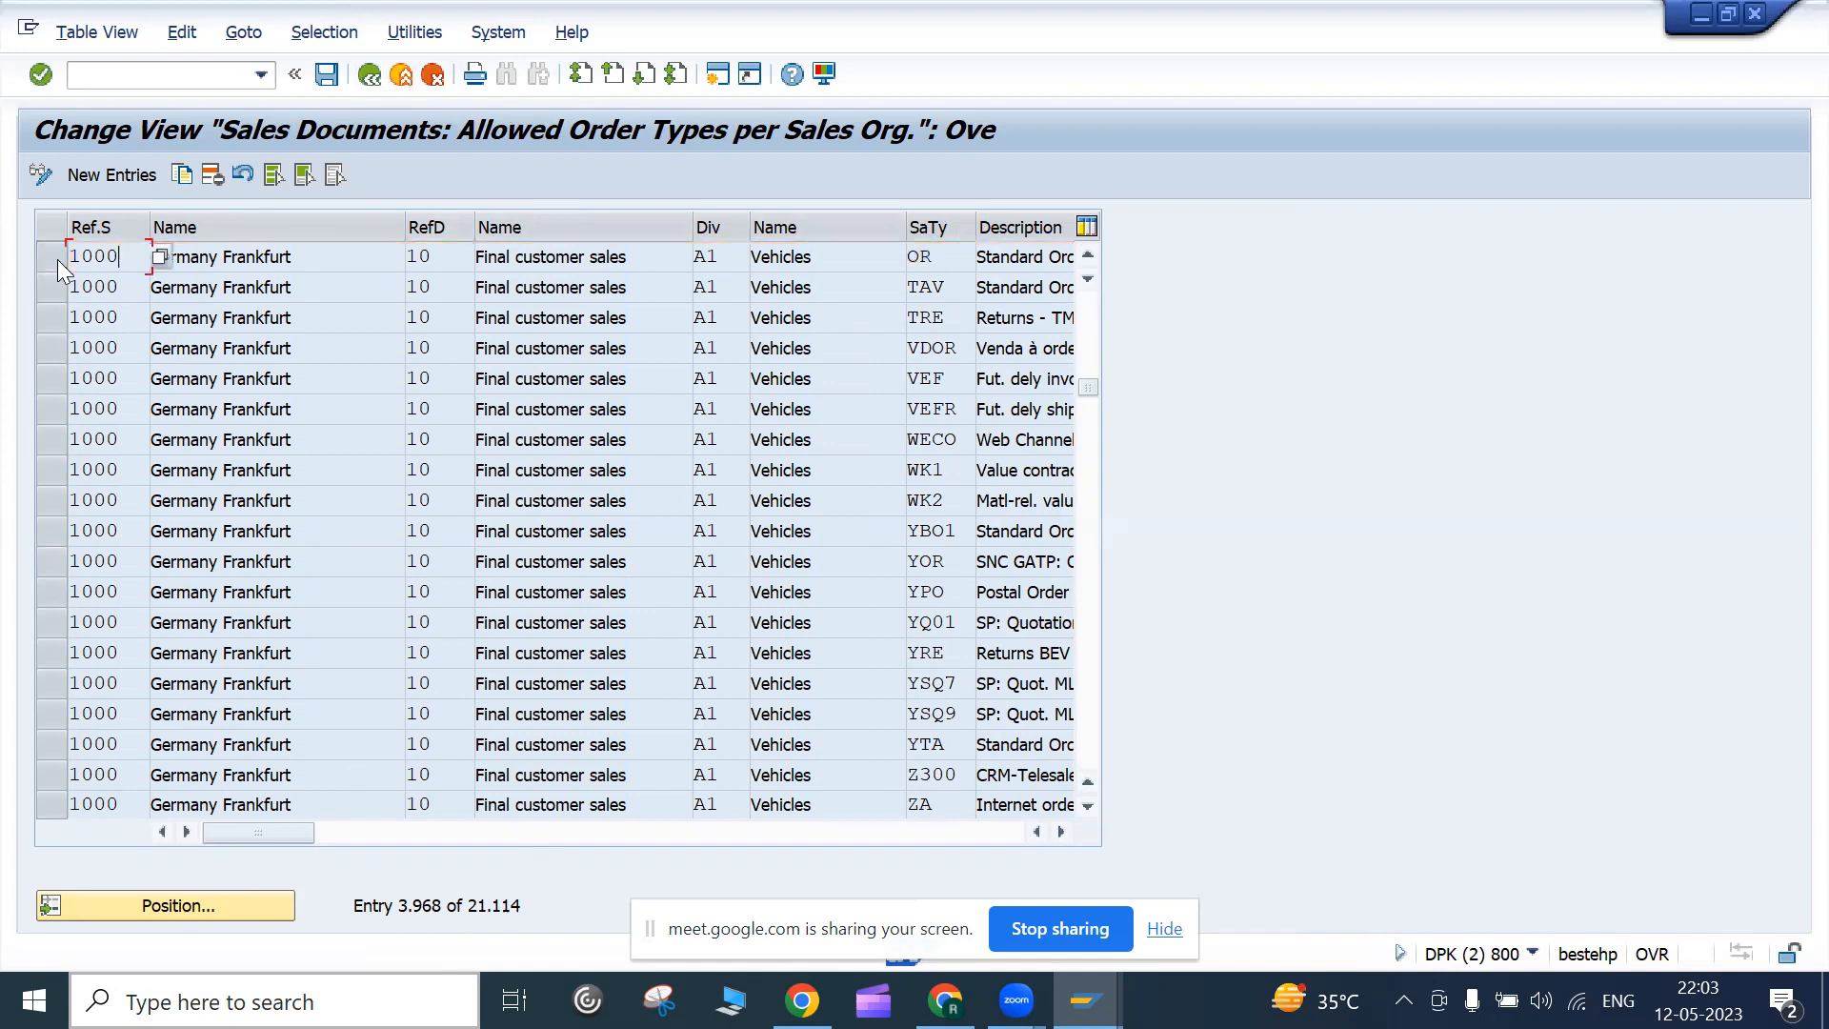
Move from Sales Document Header to Sales Document Item in the IMG and run Define Item Categories
left_click(375, 82)
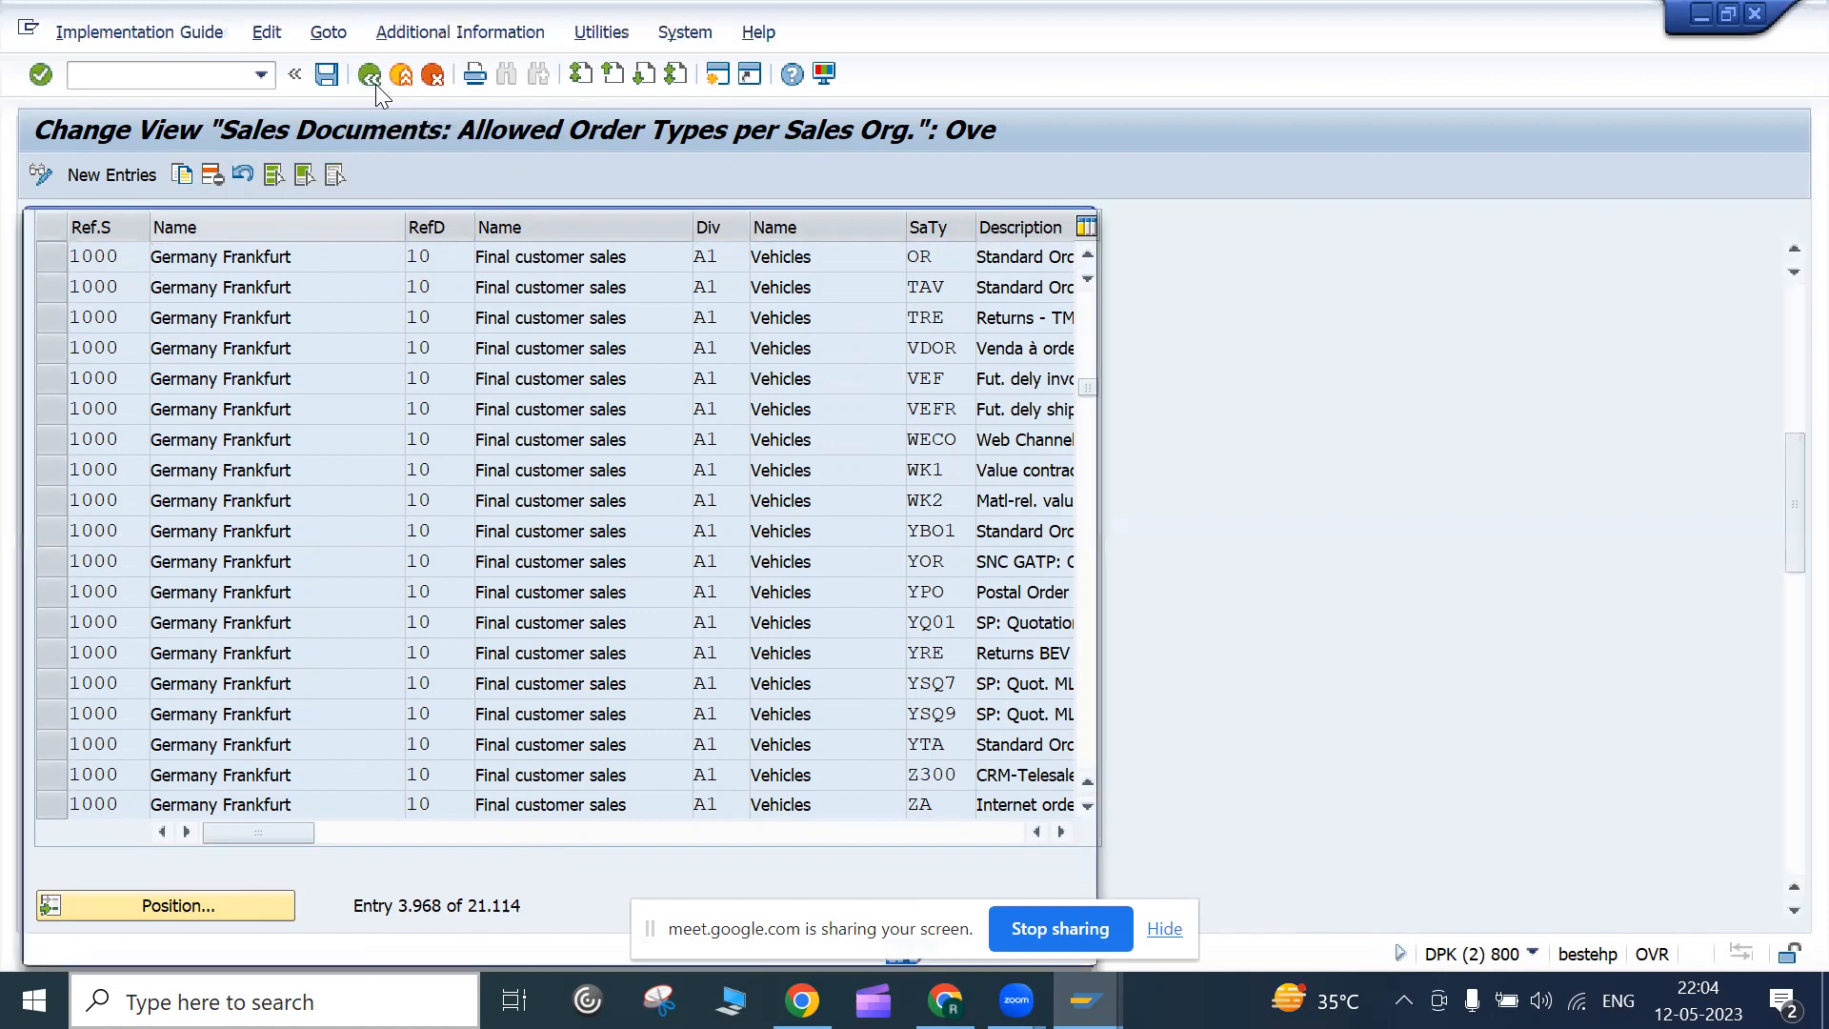
left_click(1076, 234)
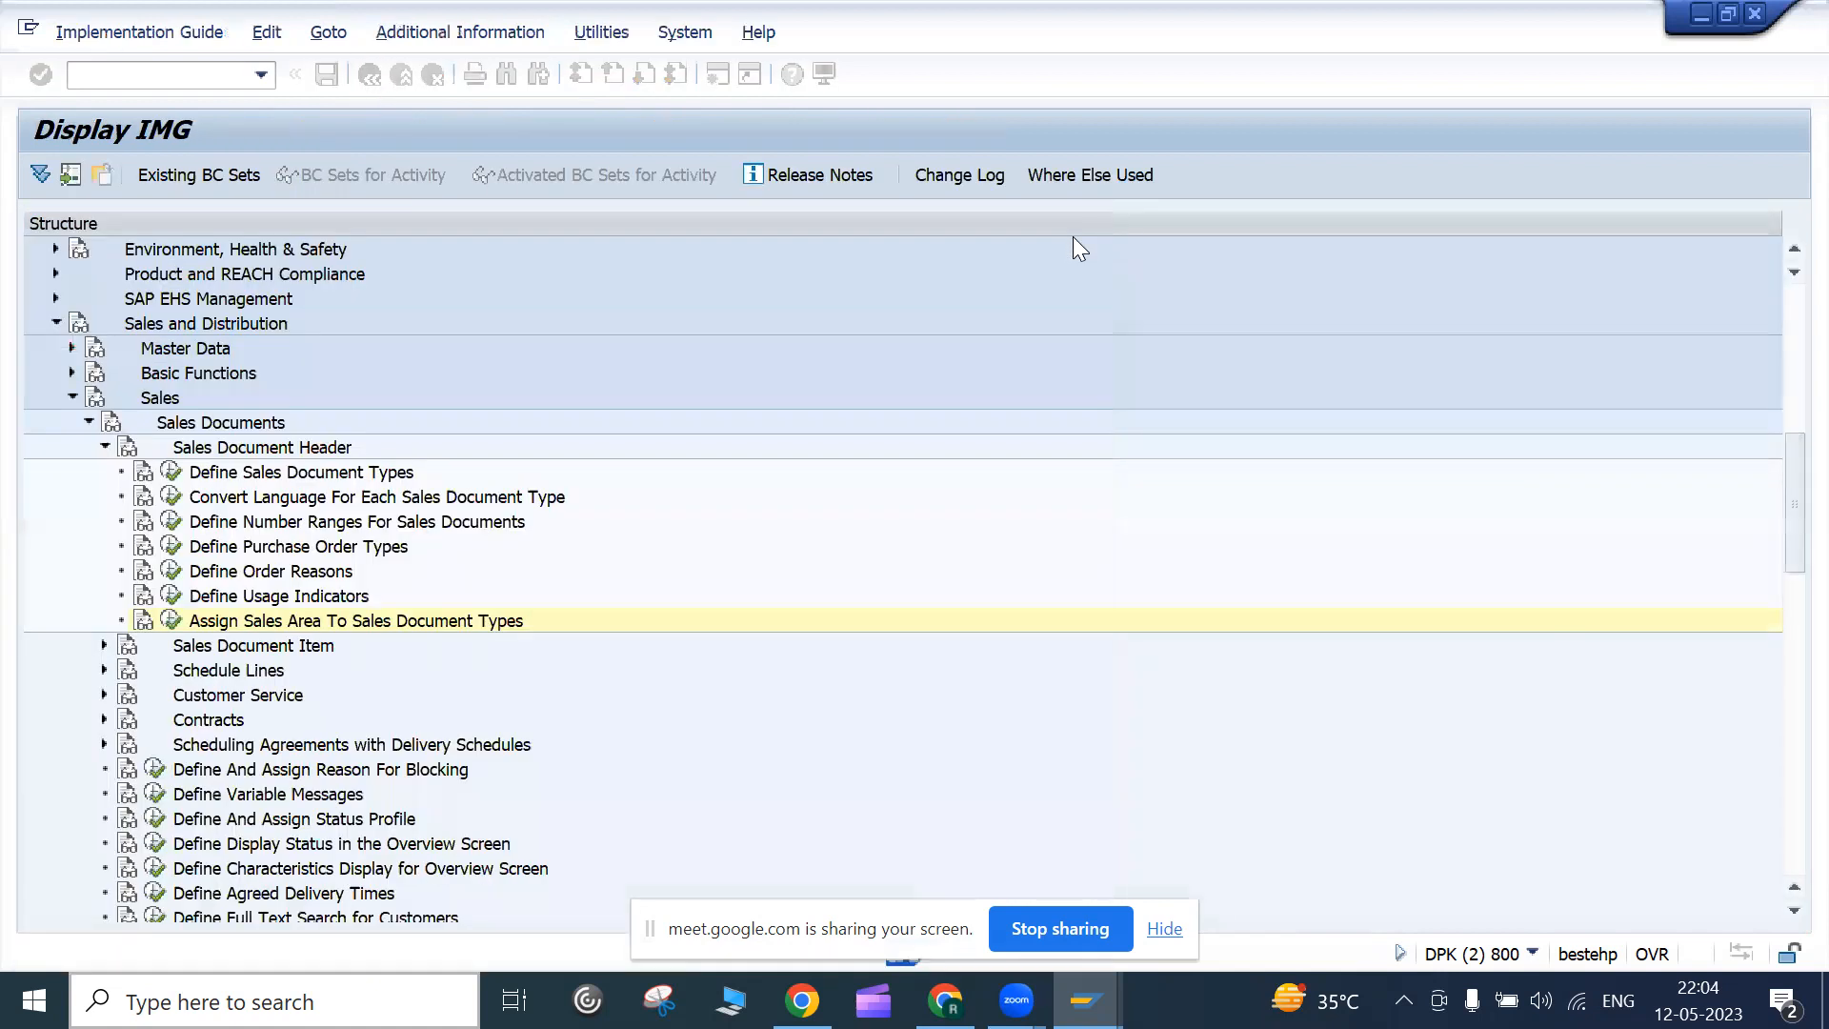
scroll(547, 585, "down", 3)
scroll(543, 591, "up", 3)
left_click(215, 299)
left_click(105, 299)
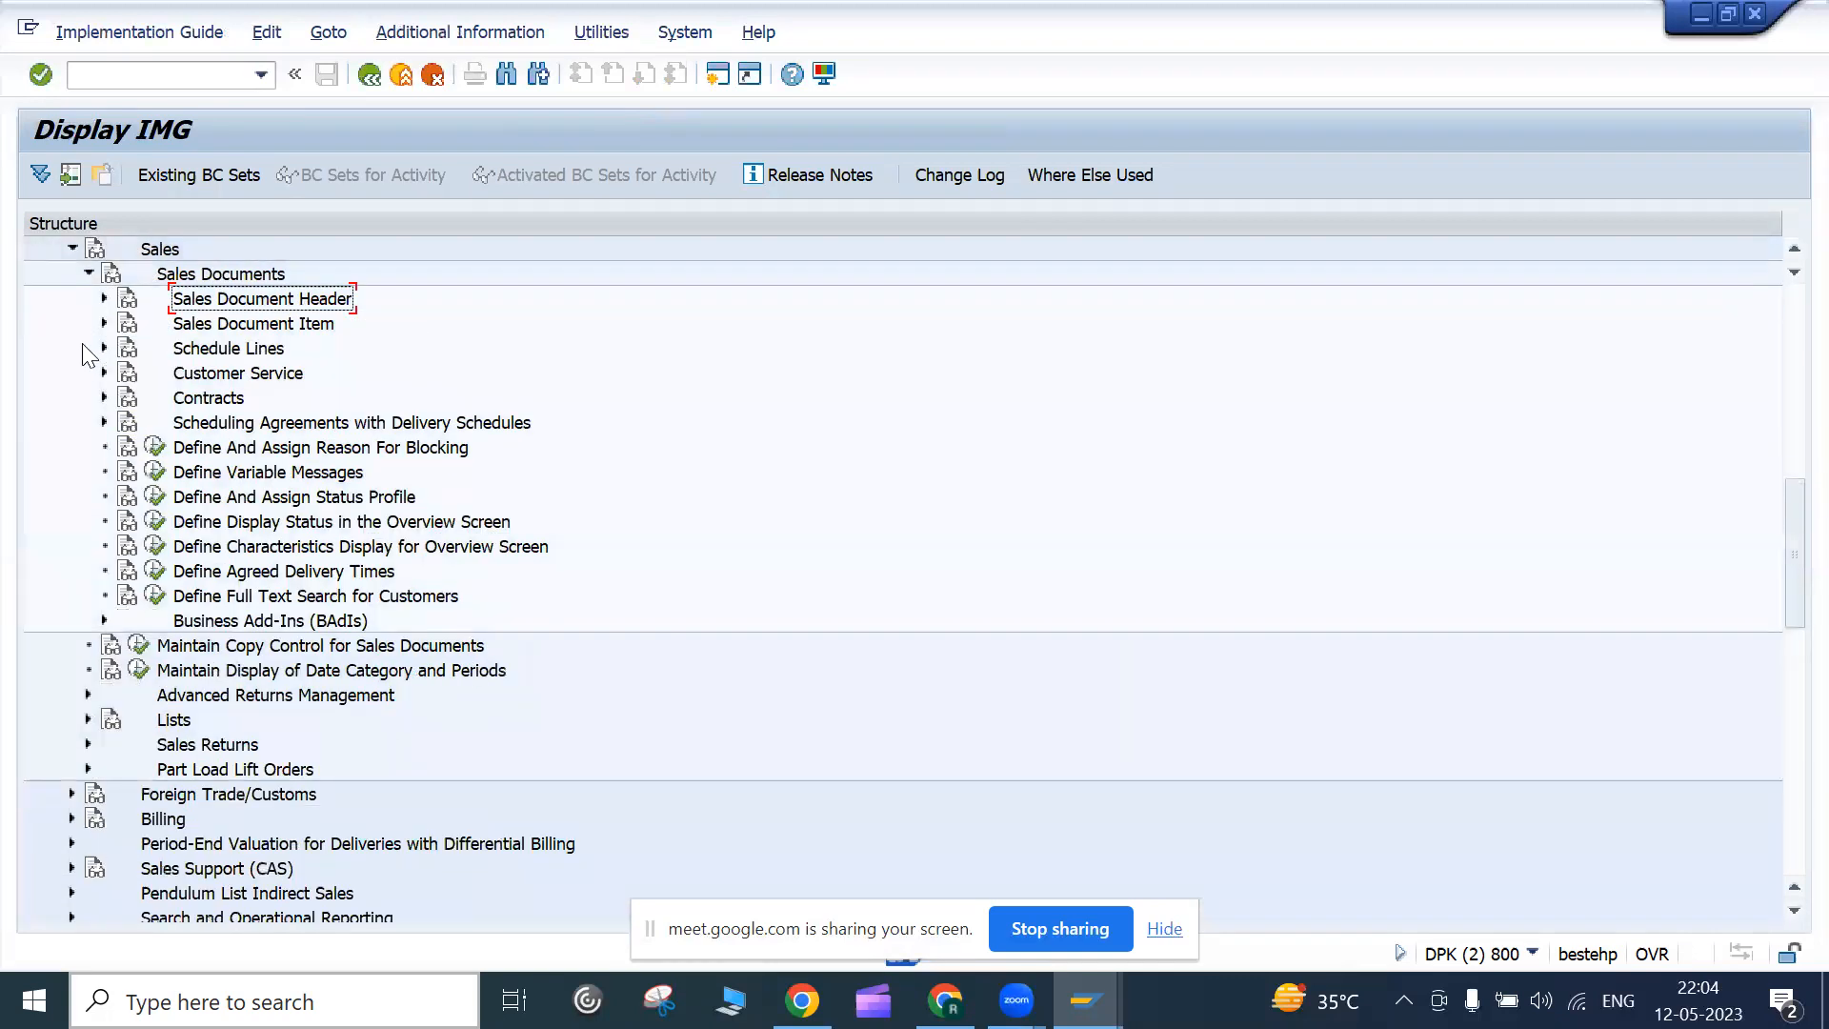
left_click(105, 325)
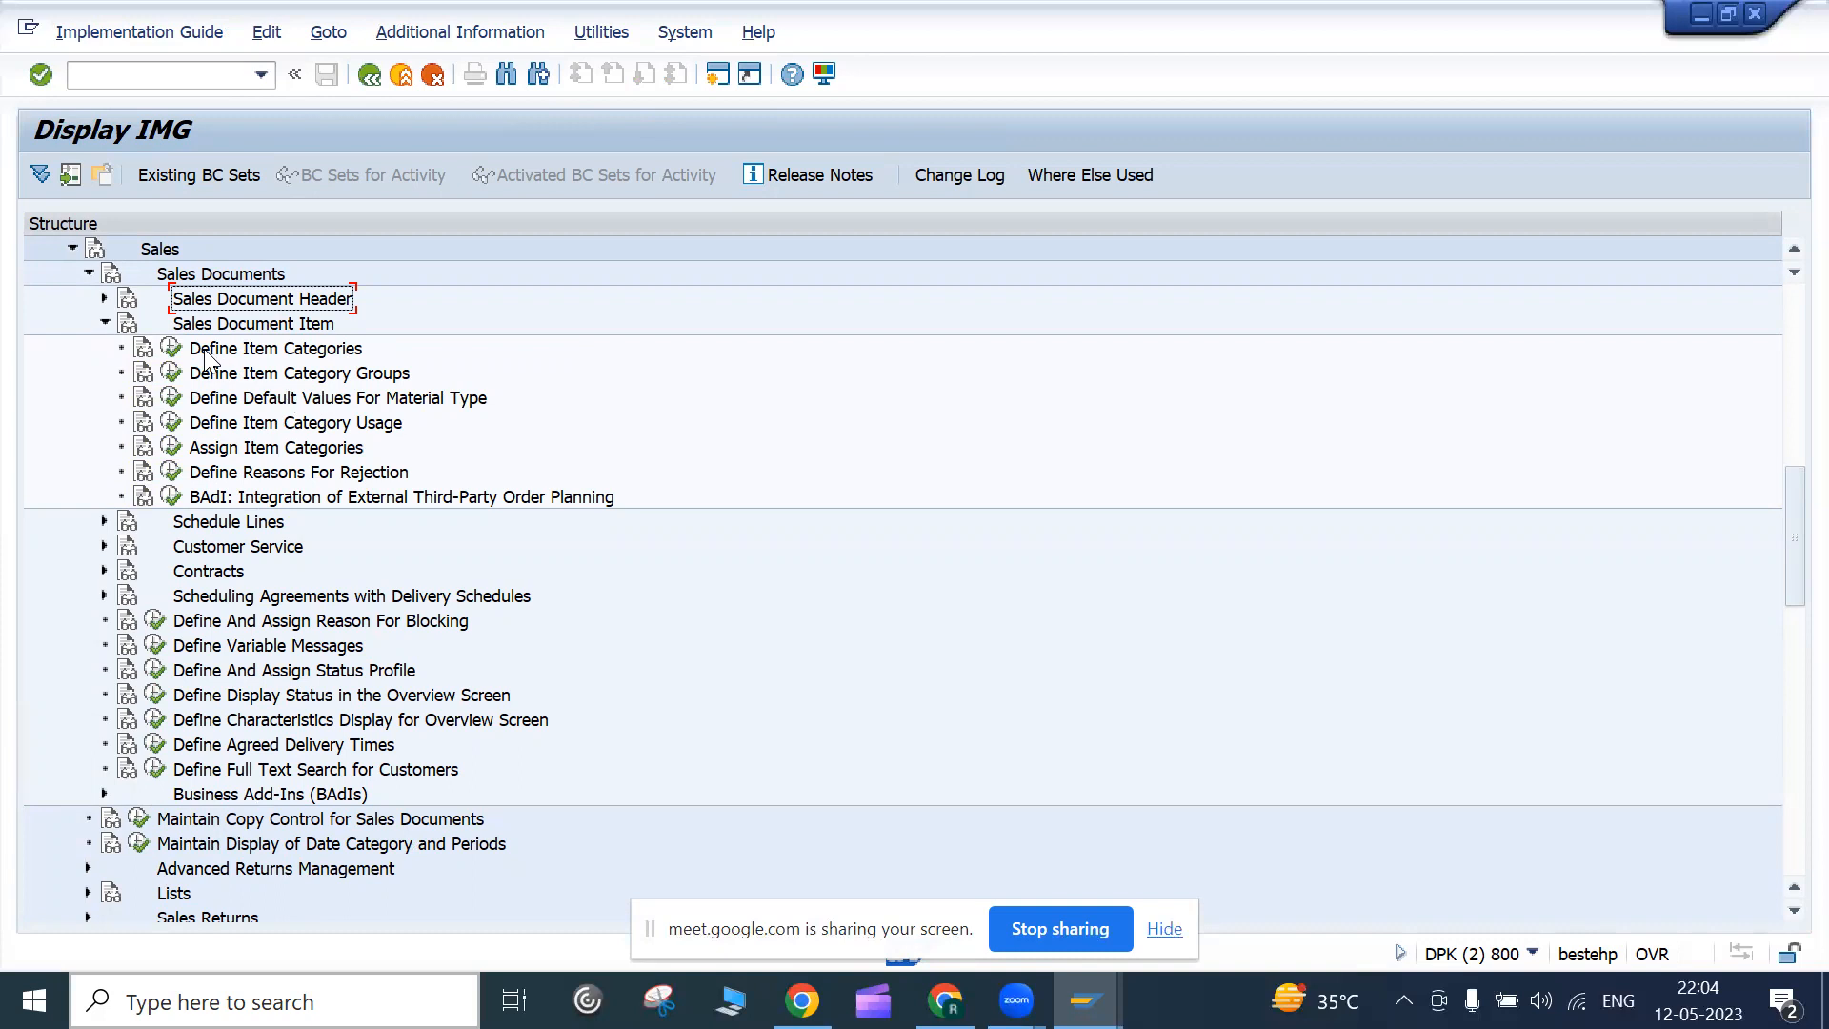
left_click(173, 351)
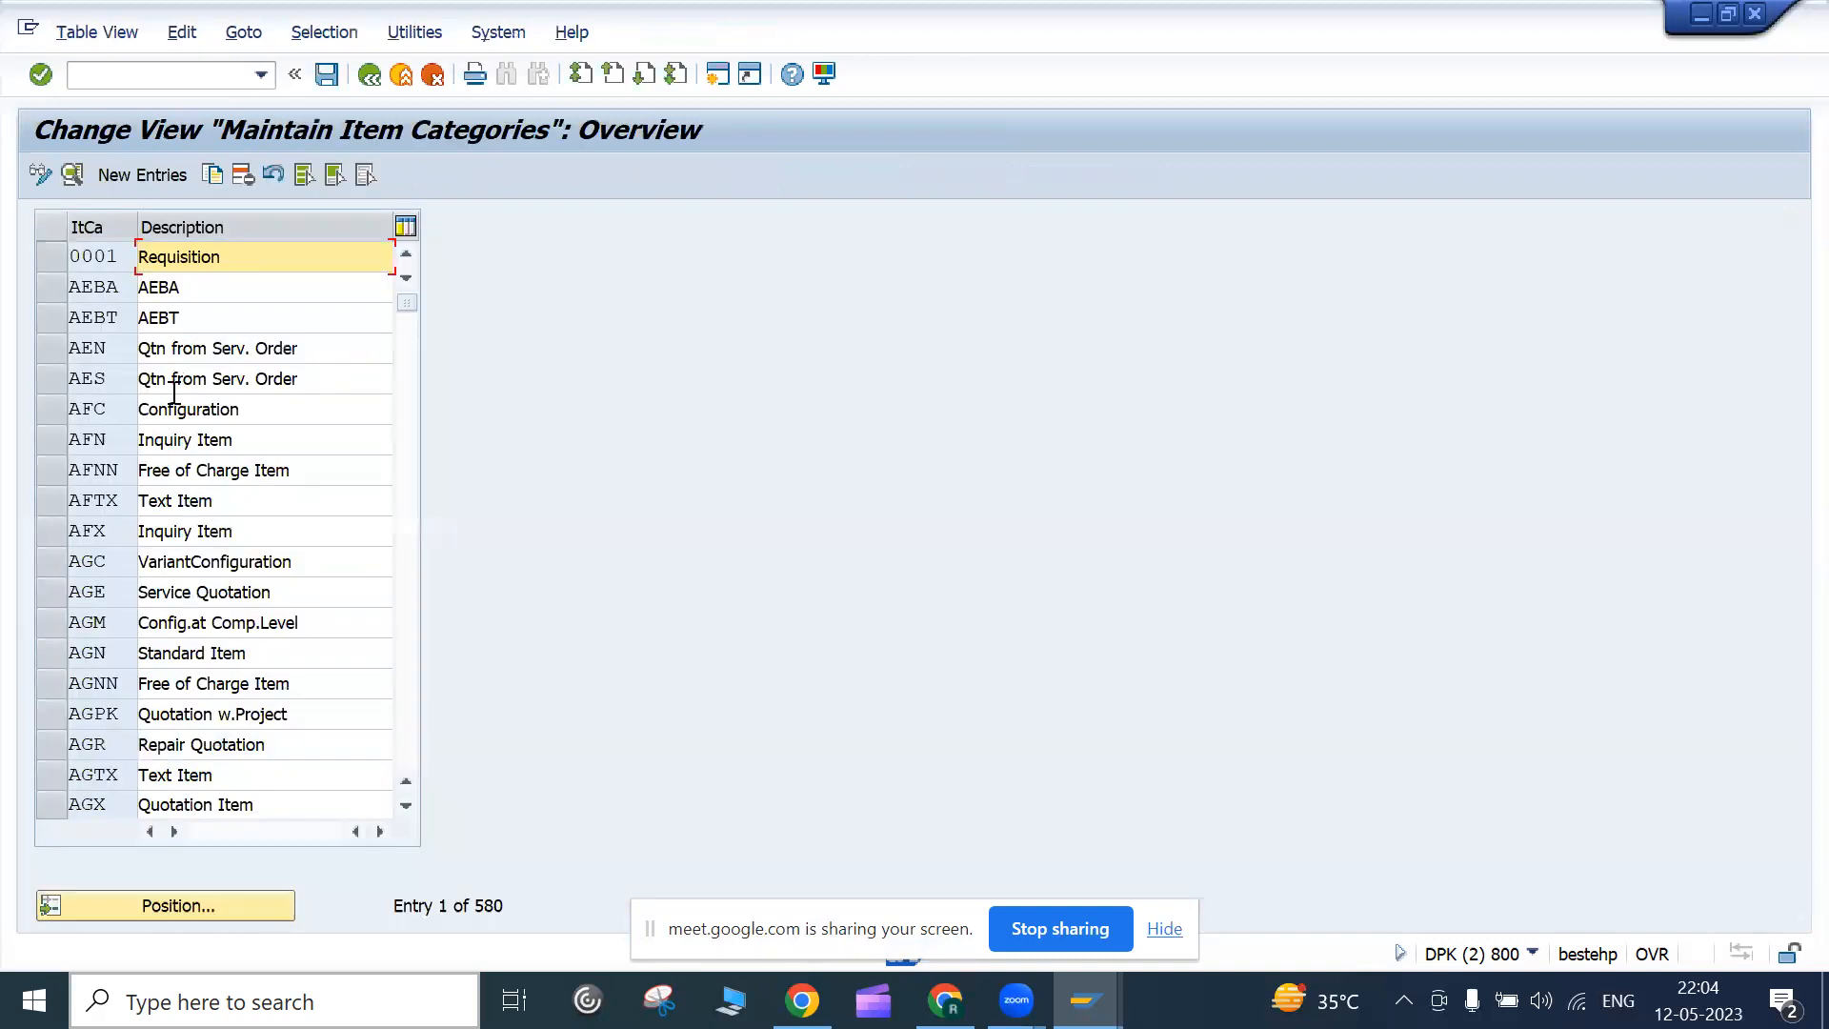
Position the item category list at TAN, Standard Item
left_click(210, 905)
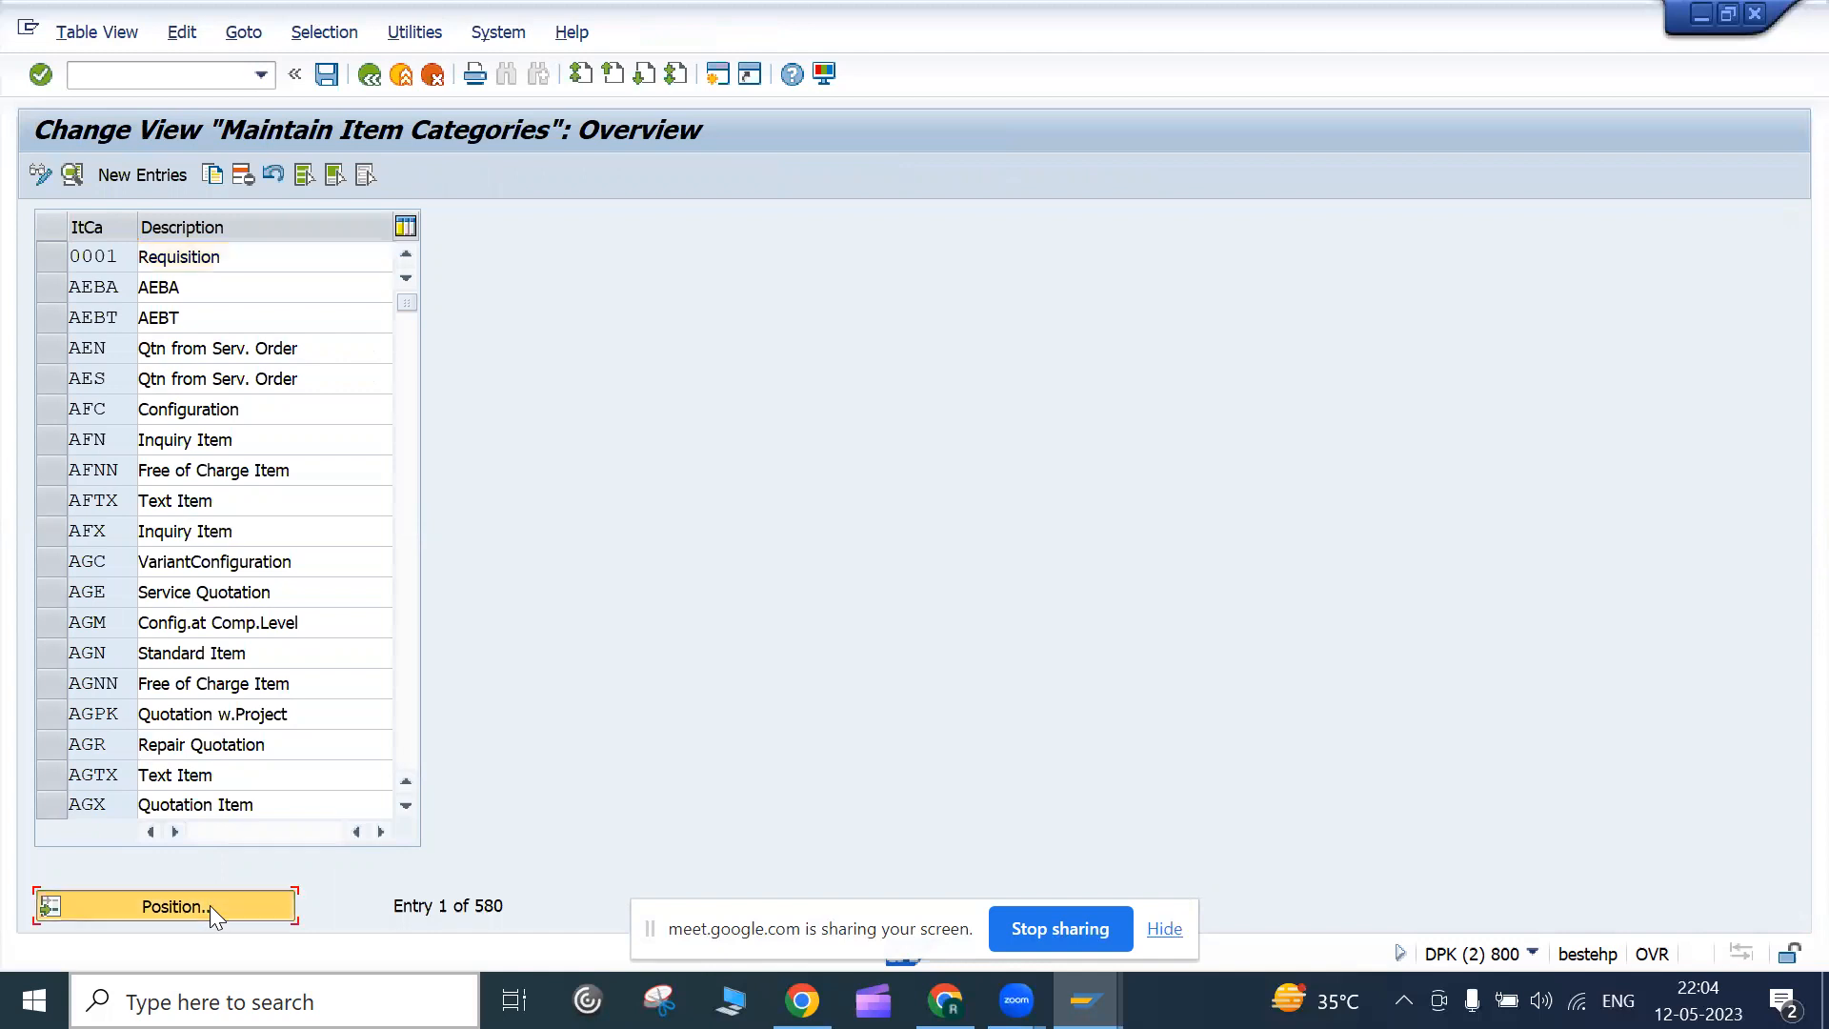
type("tan")
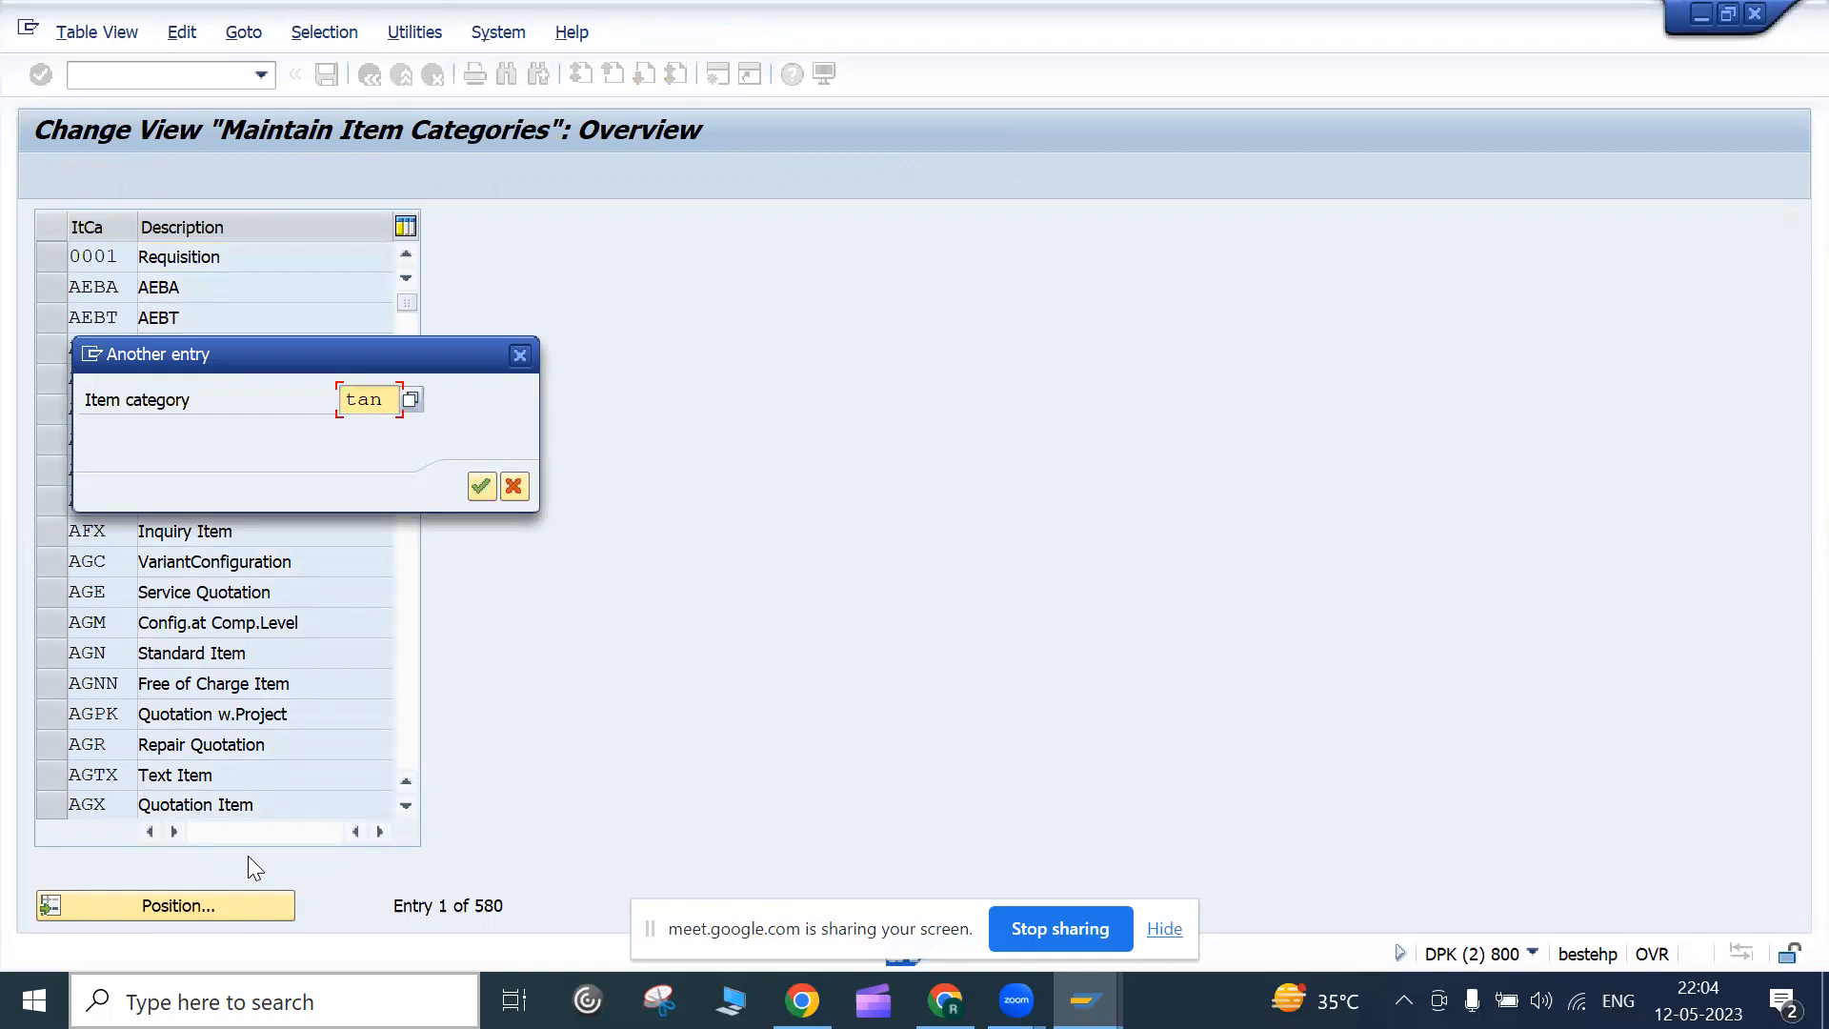
key("Return")
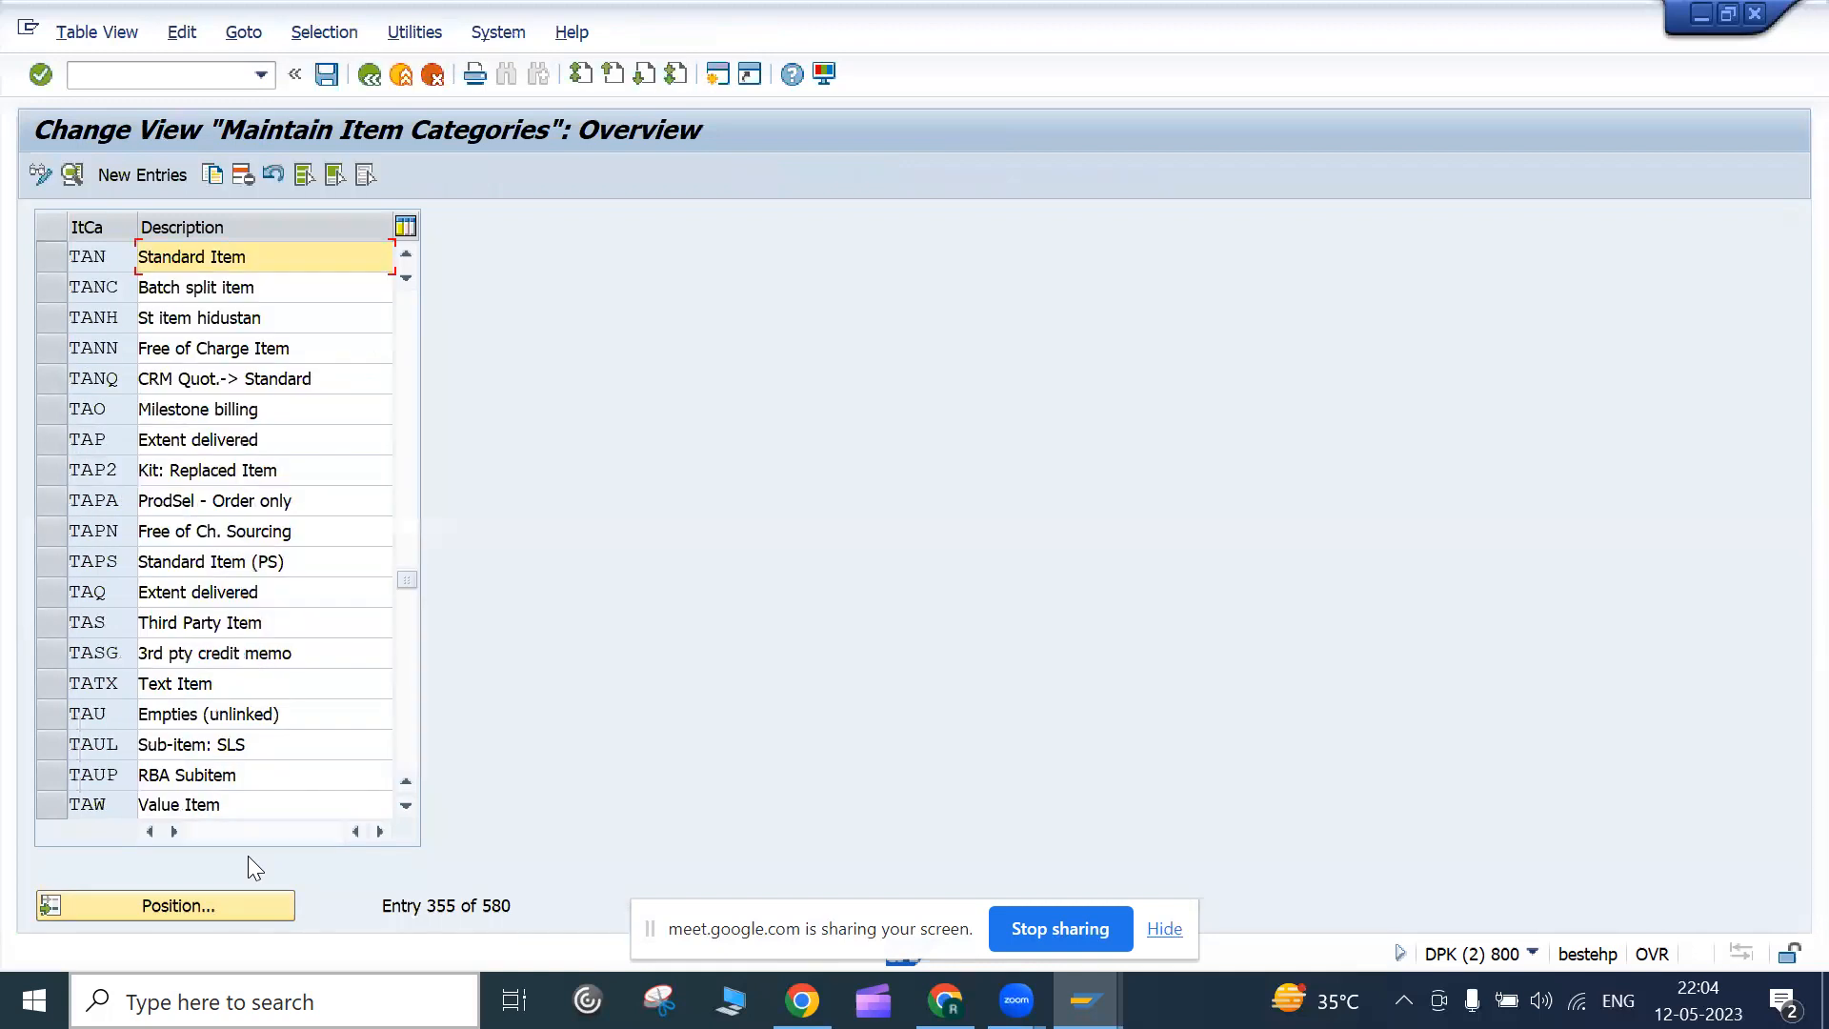
left_click_drag(253, 258, 135, 246)
left_click(135, 246)
Scroll the list, then reposition it at item category TAN again
scroll(233, 763, "up", 20)
scroll(233, 762, "up", 20)
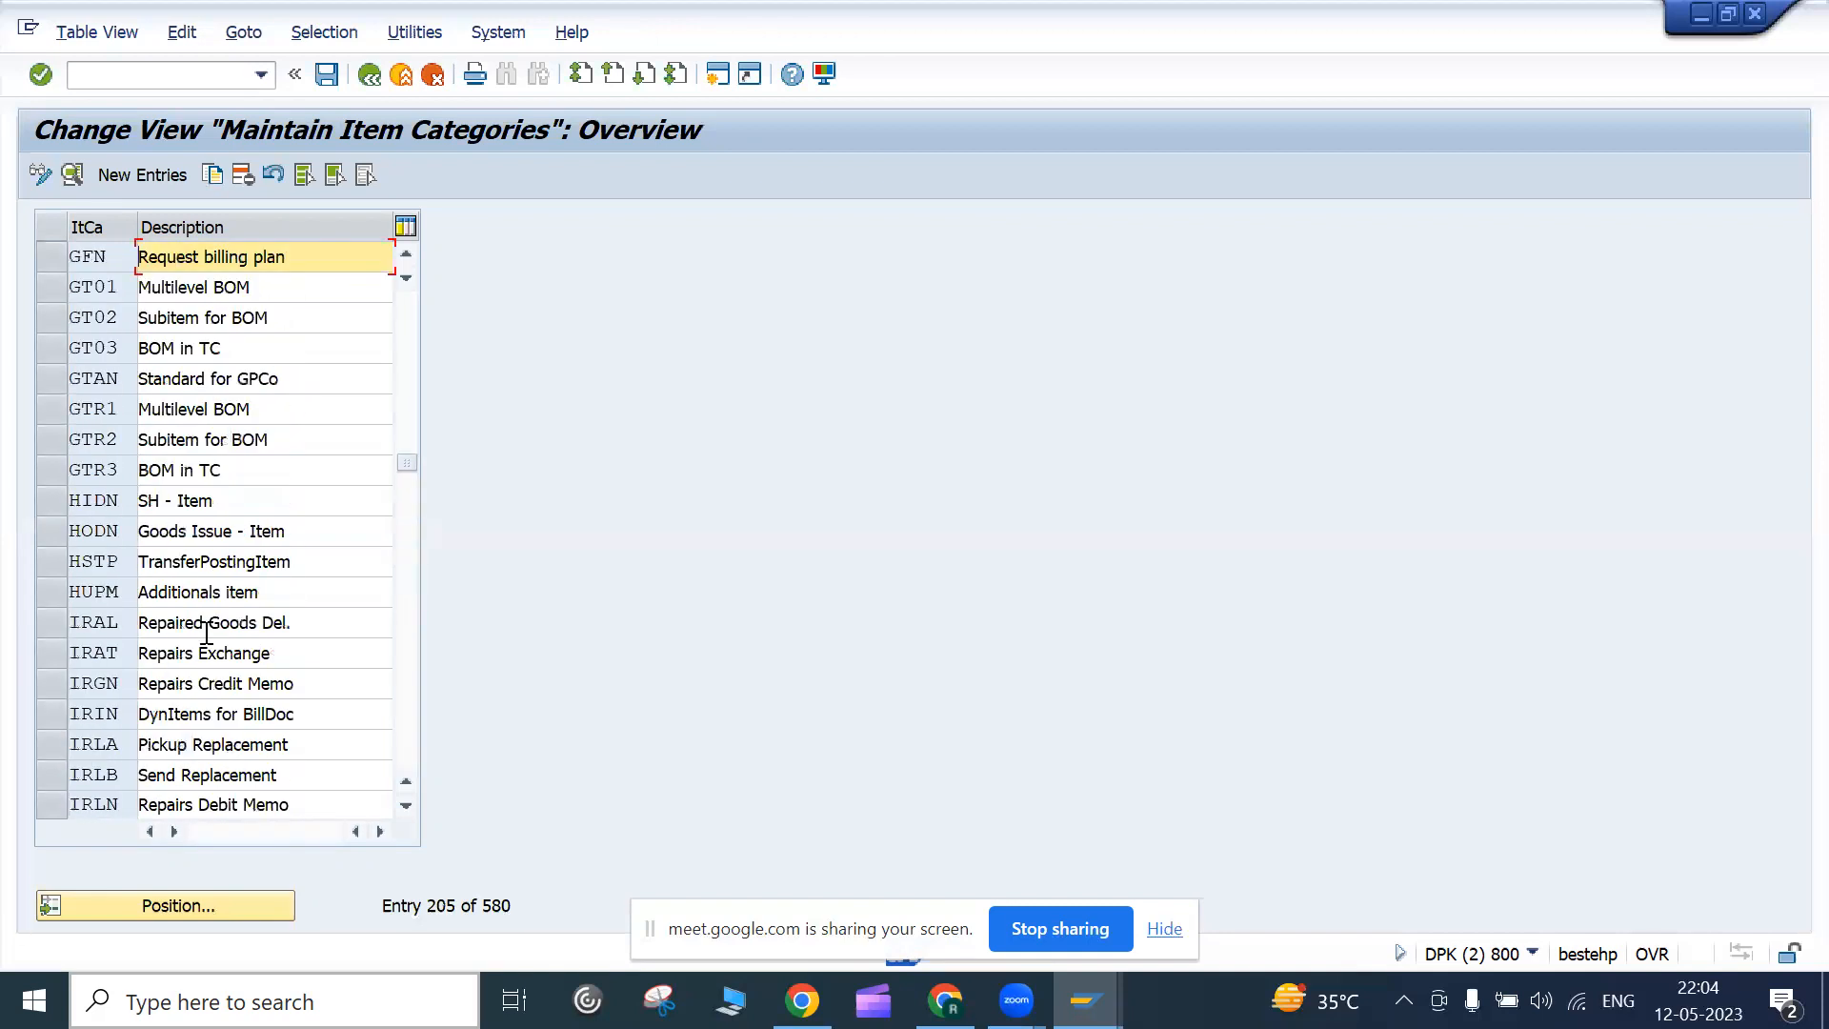
scroll(152, 593, "up", 20)
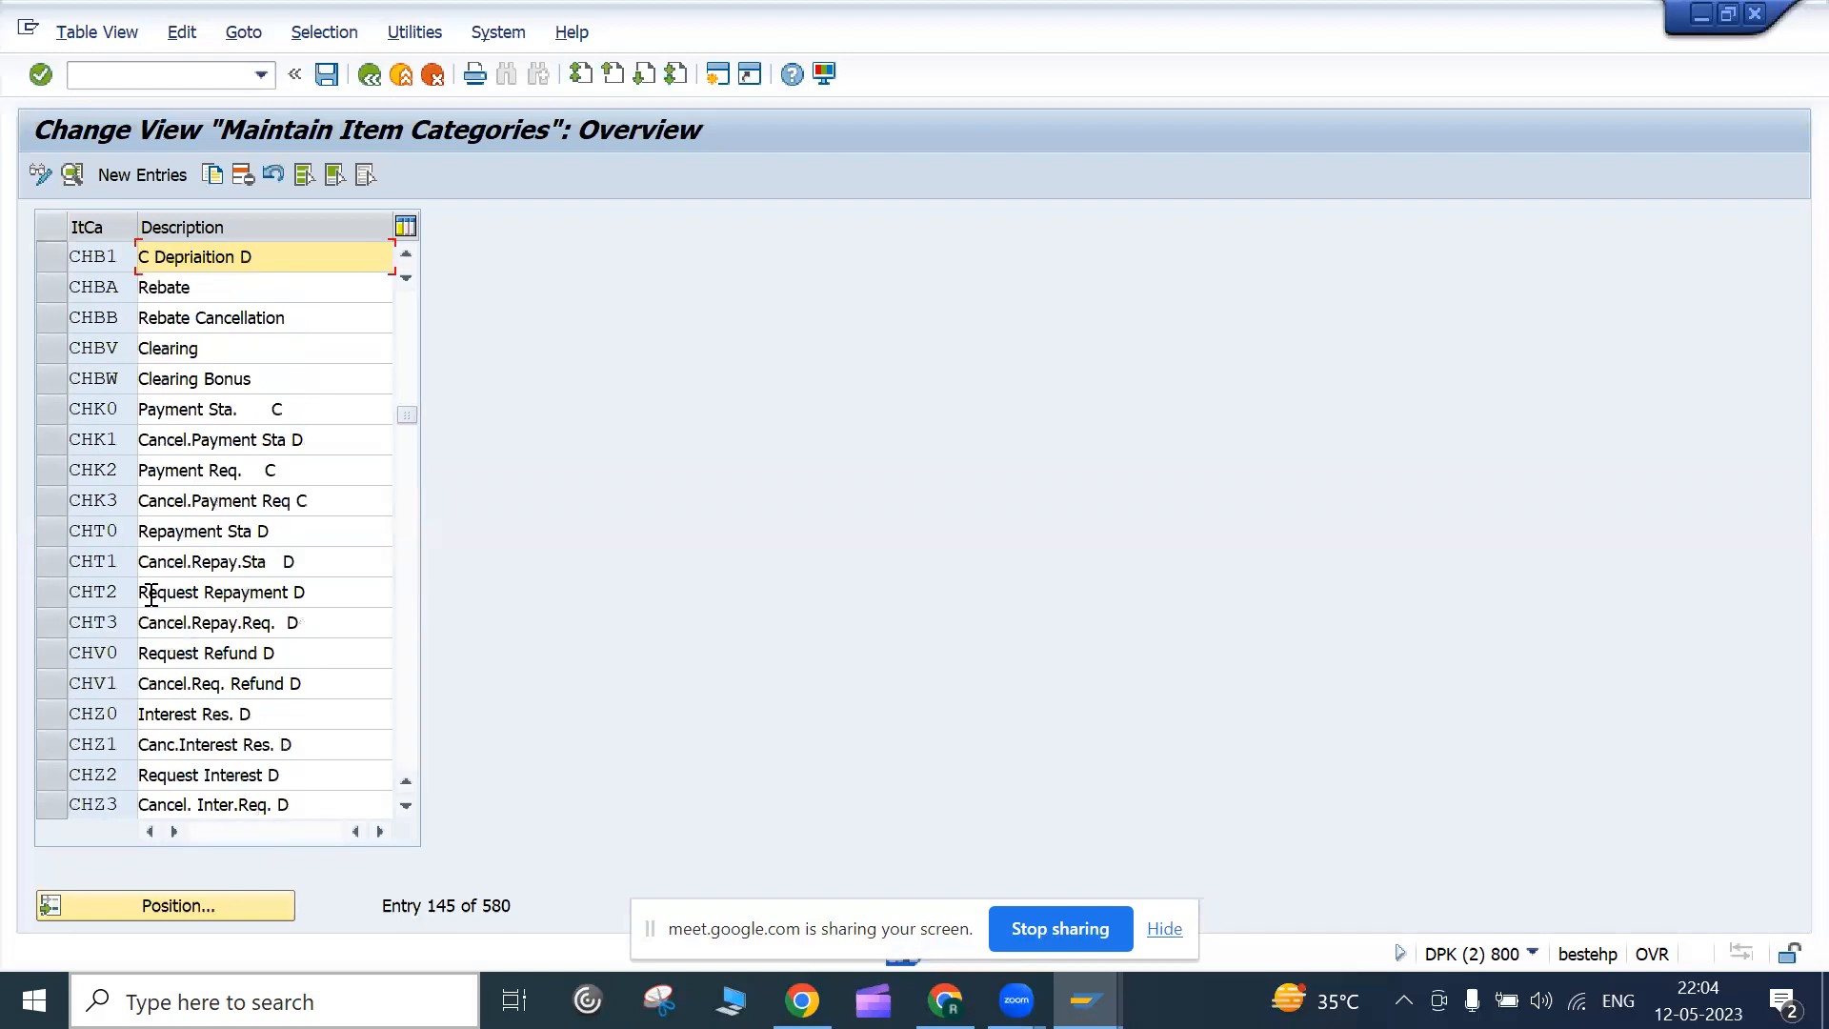
scroll(152, 593, "down", 20)
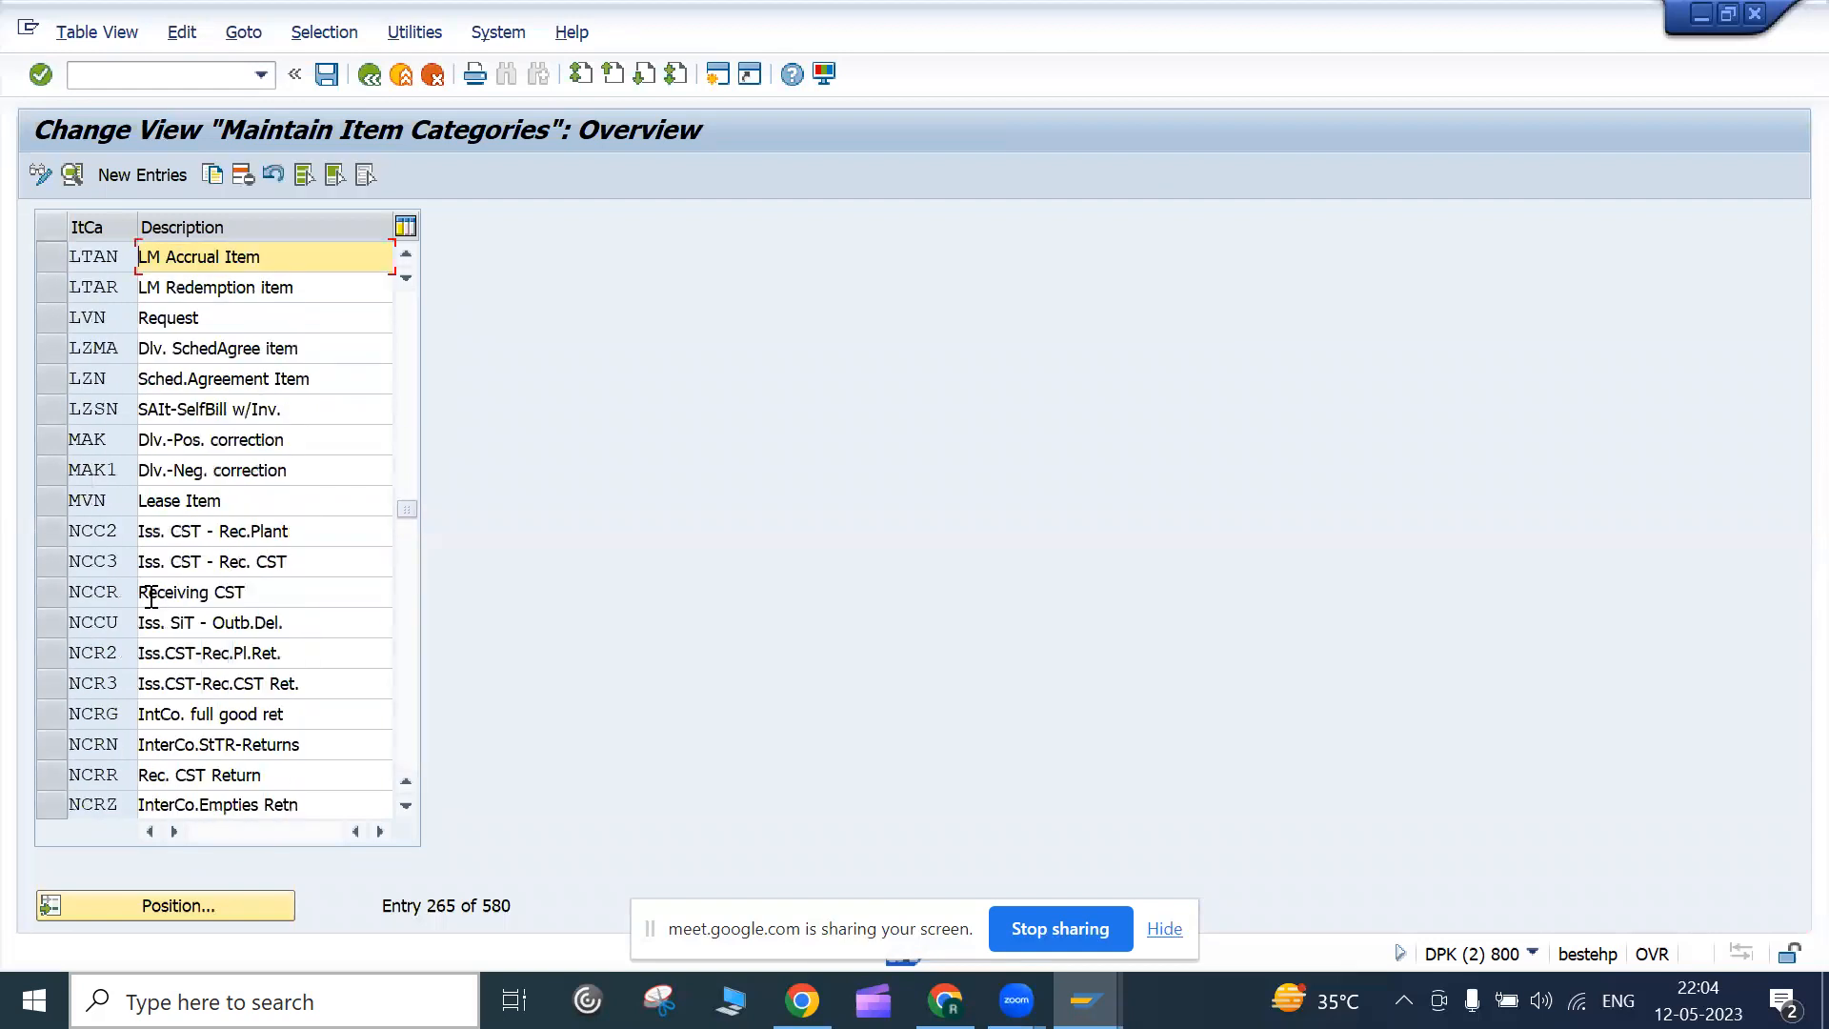
scroll(170, 637, "down", 20)
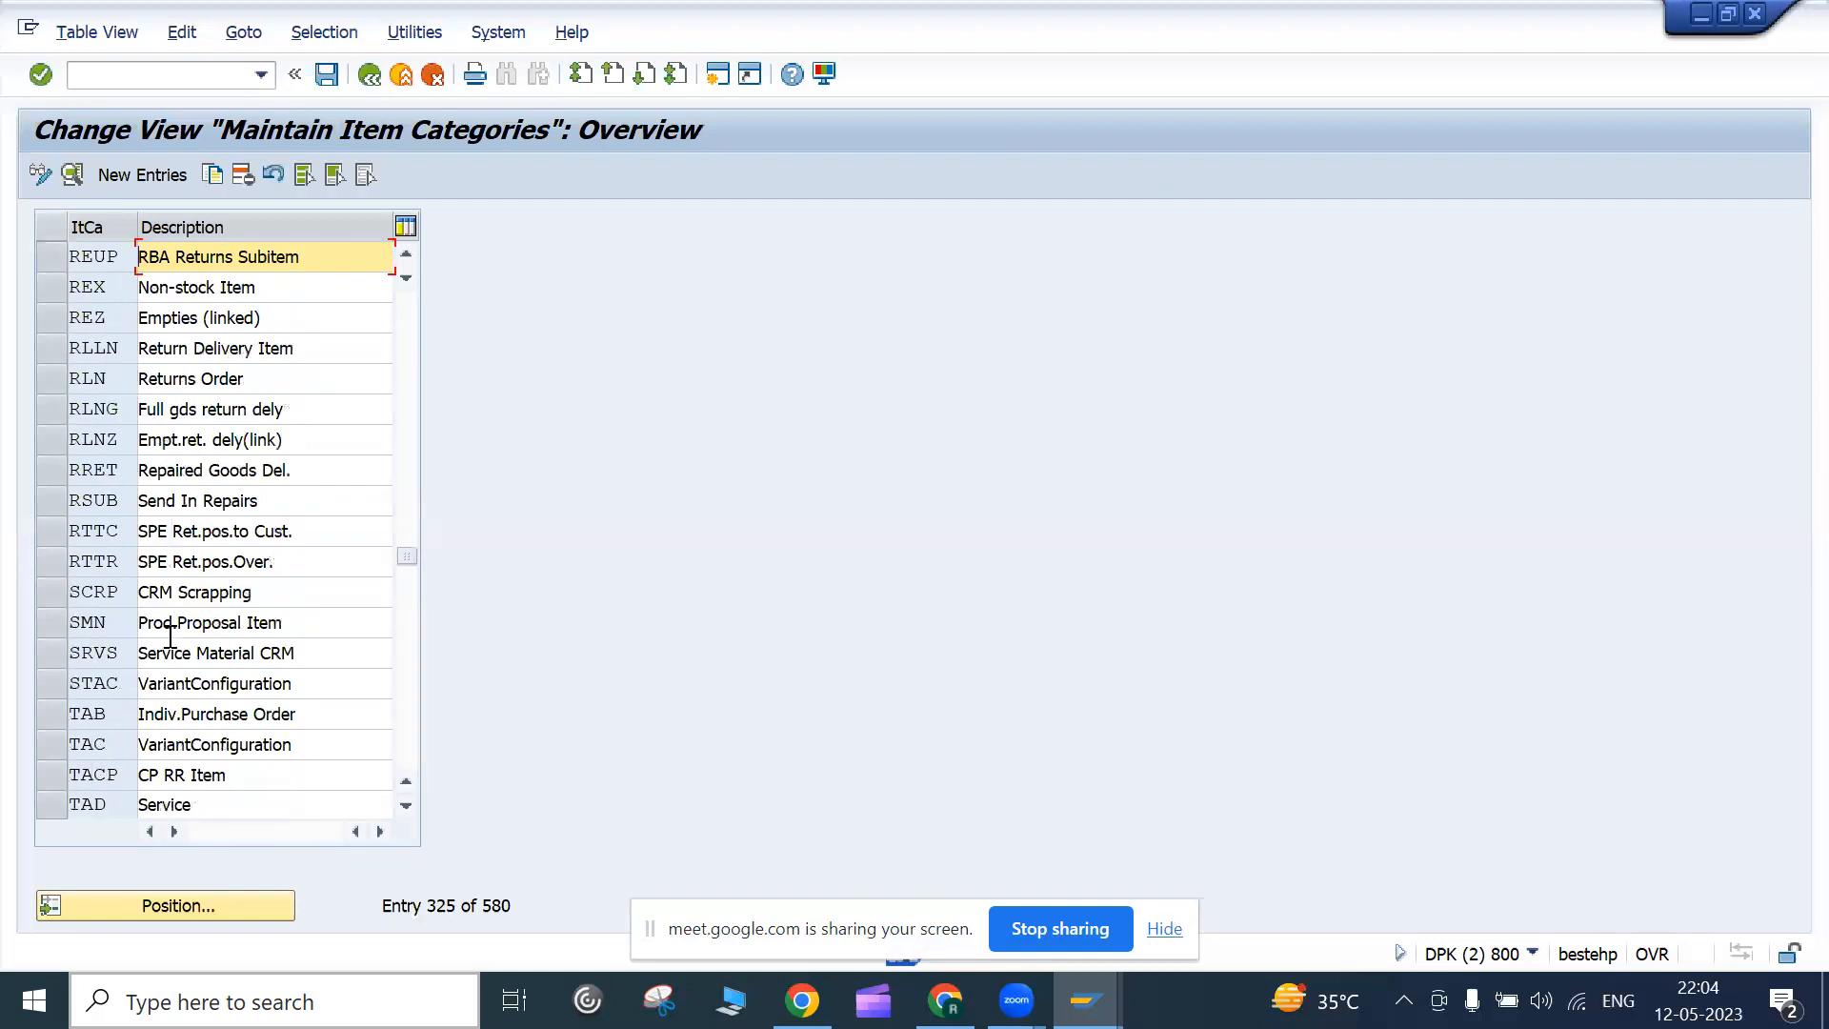
scroll(170, 636, "down", 20)
left_click(257, 902)
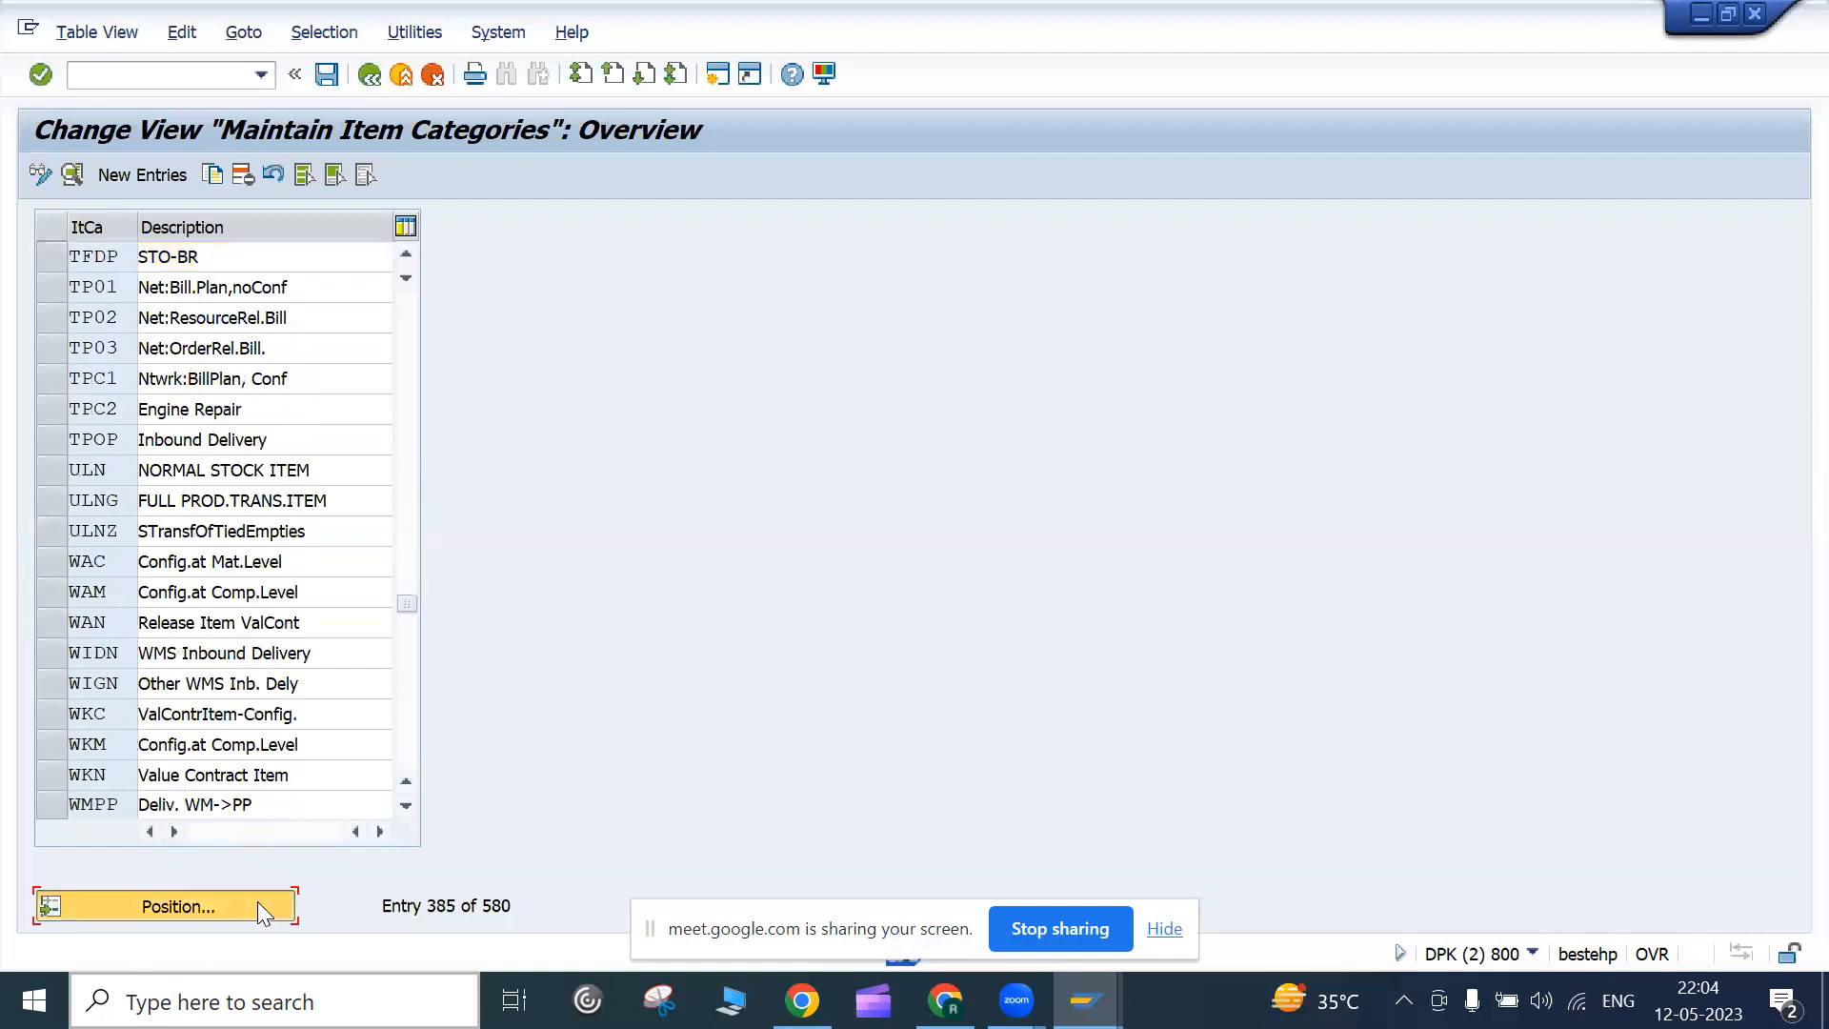
type("TAN")
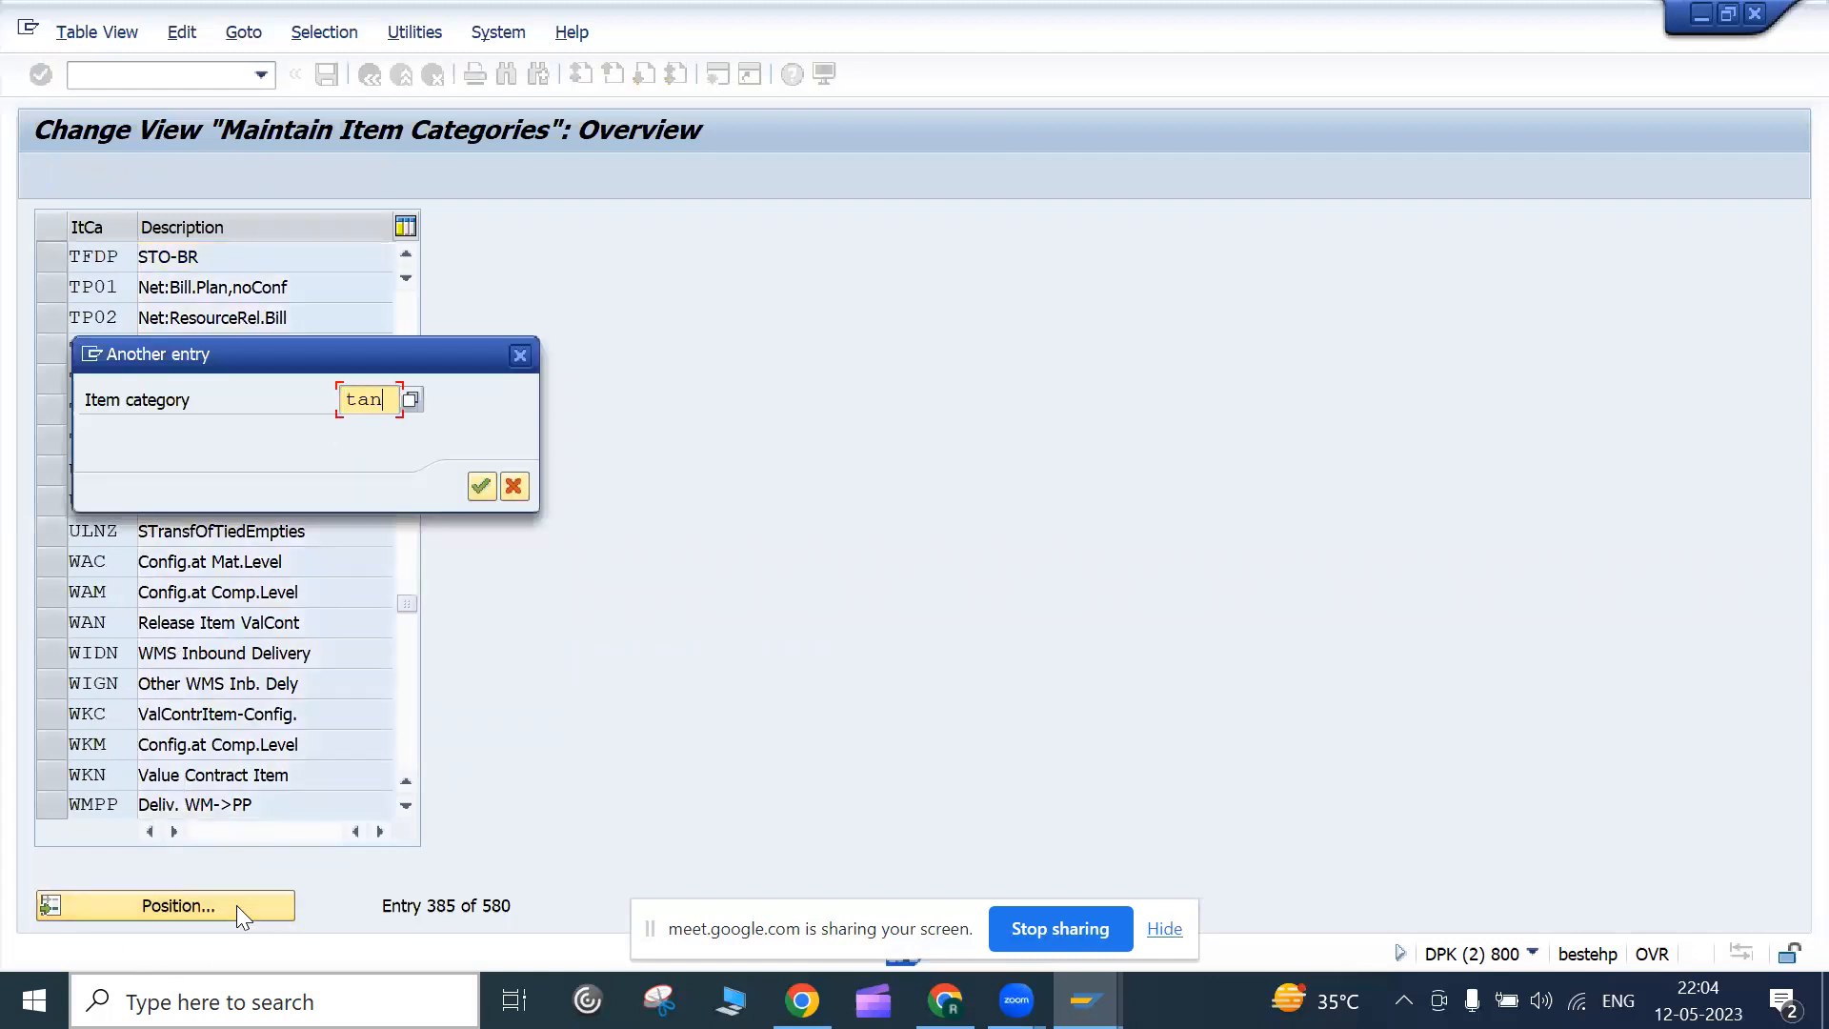
key("Return")
View TAN's details and review its billing relevance values, including D pro forma and not relevant
double_click(188, 256)
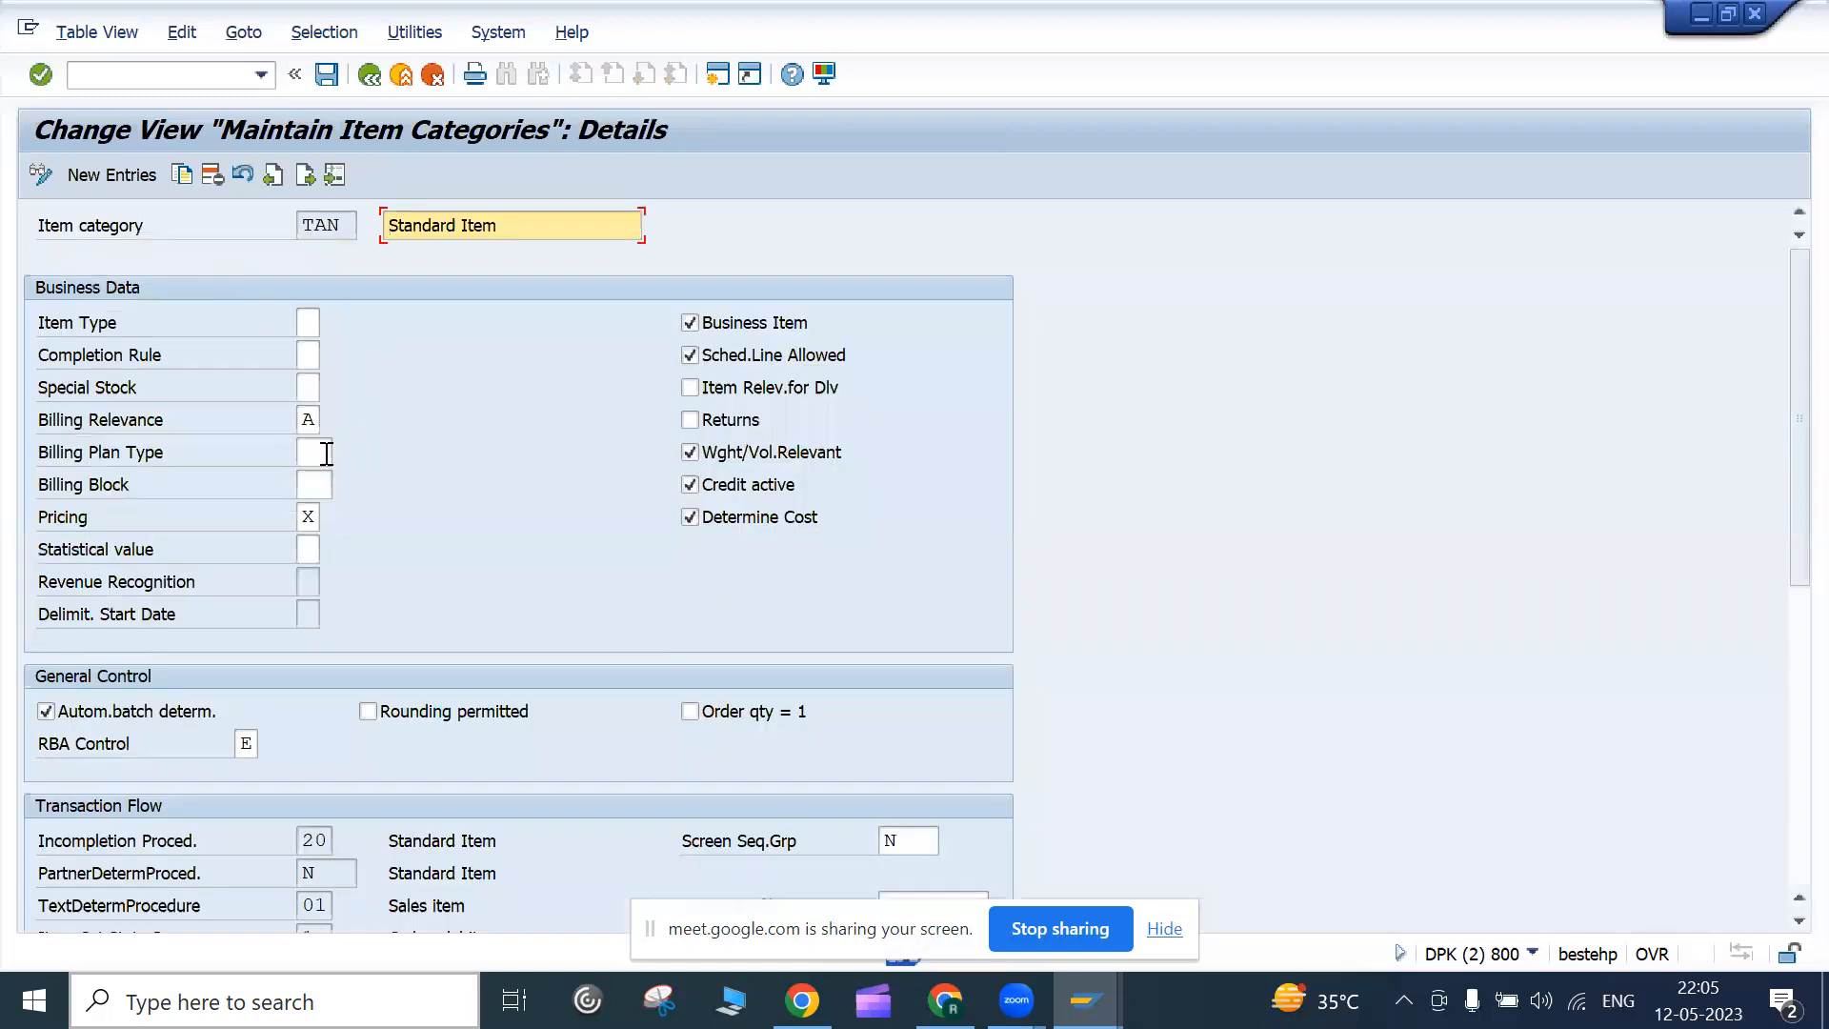
left_click(316, 426)
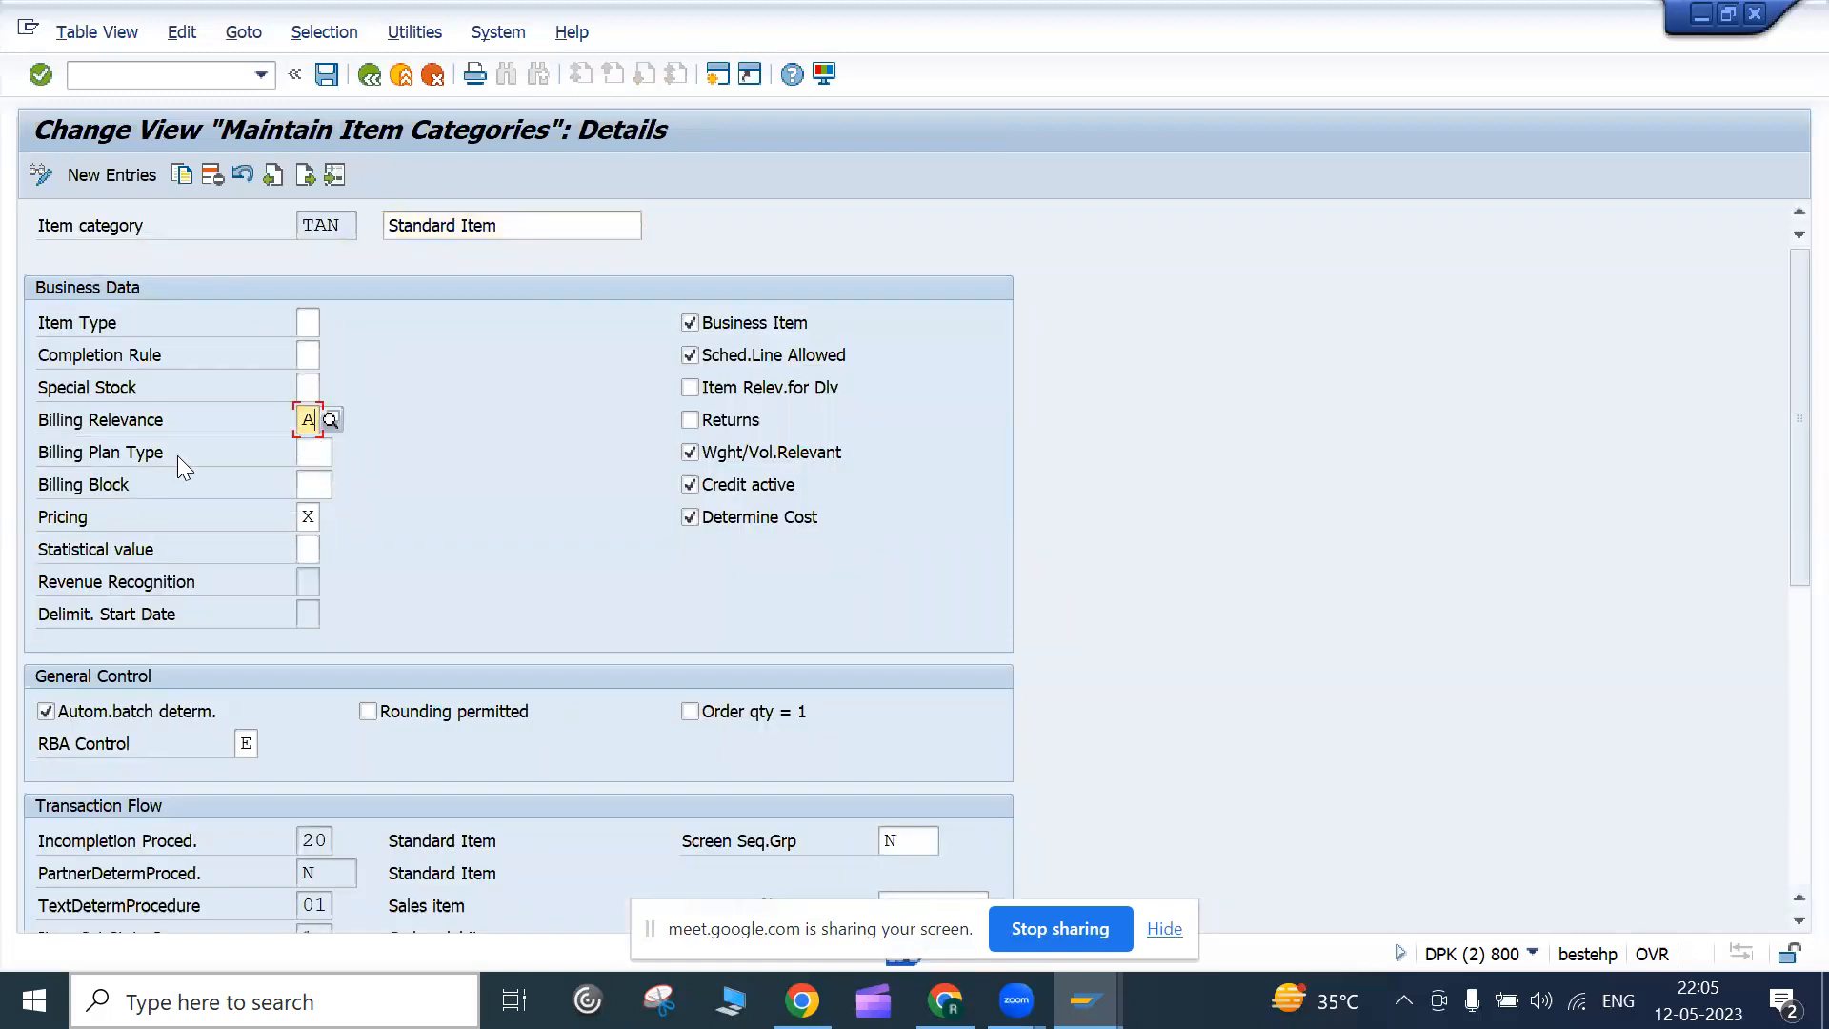
left_click_drag(55, 421, 149, 420)
left_click(154, 420)
left_click(312, 418)
left_click(332, 420)
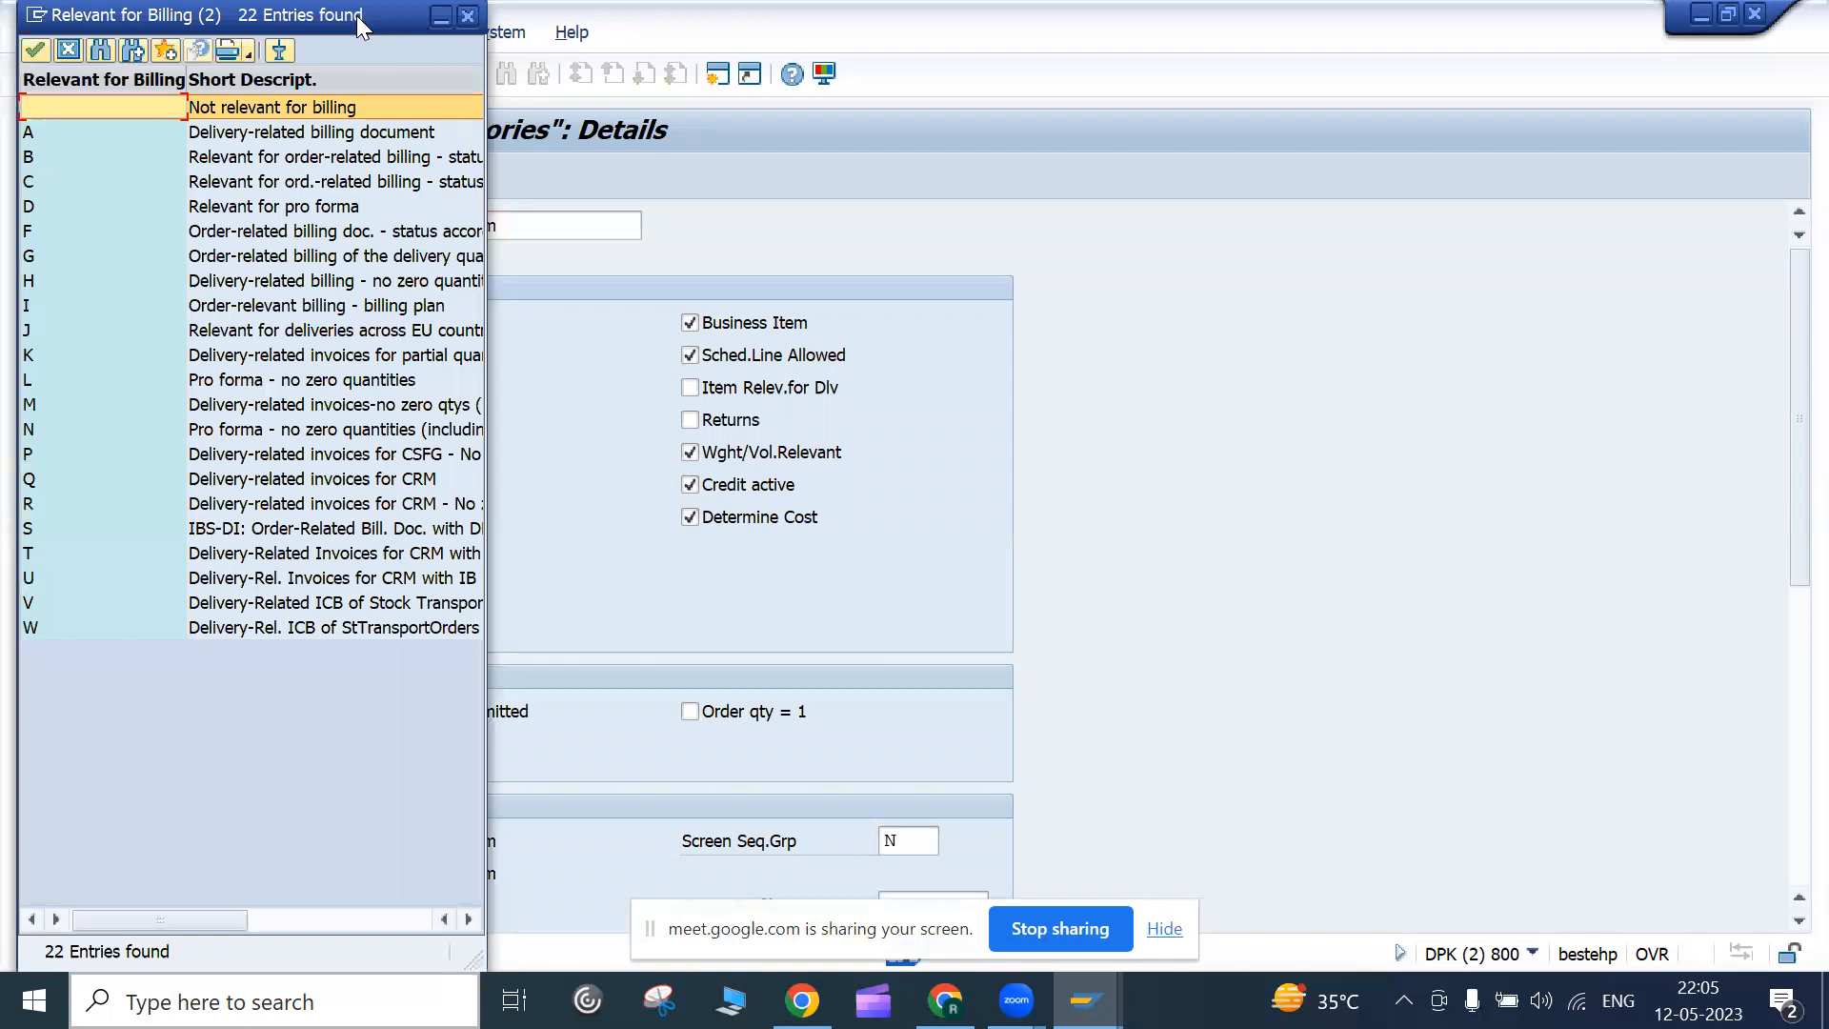
left_click_drag(360, 23, 900, 83)
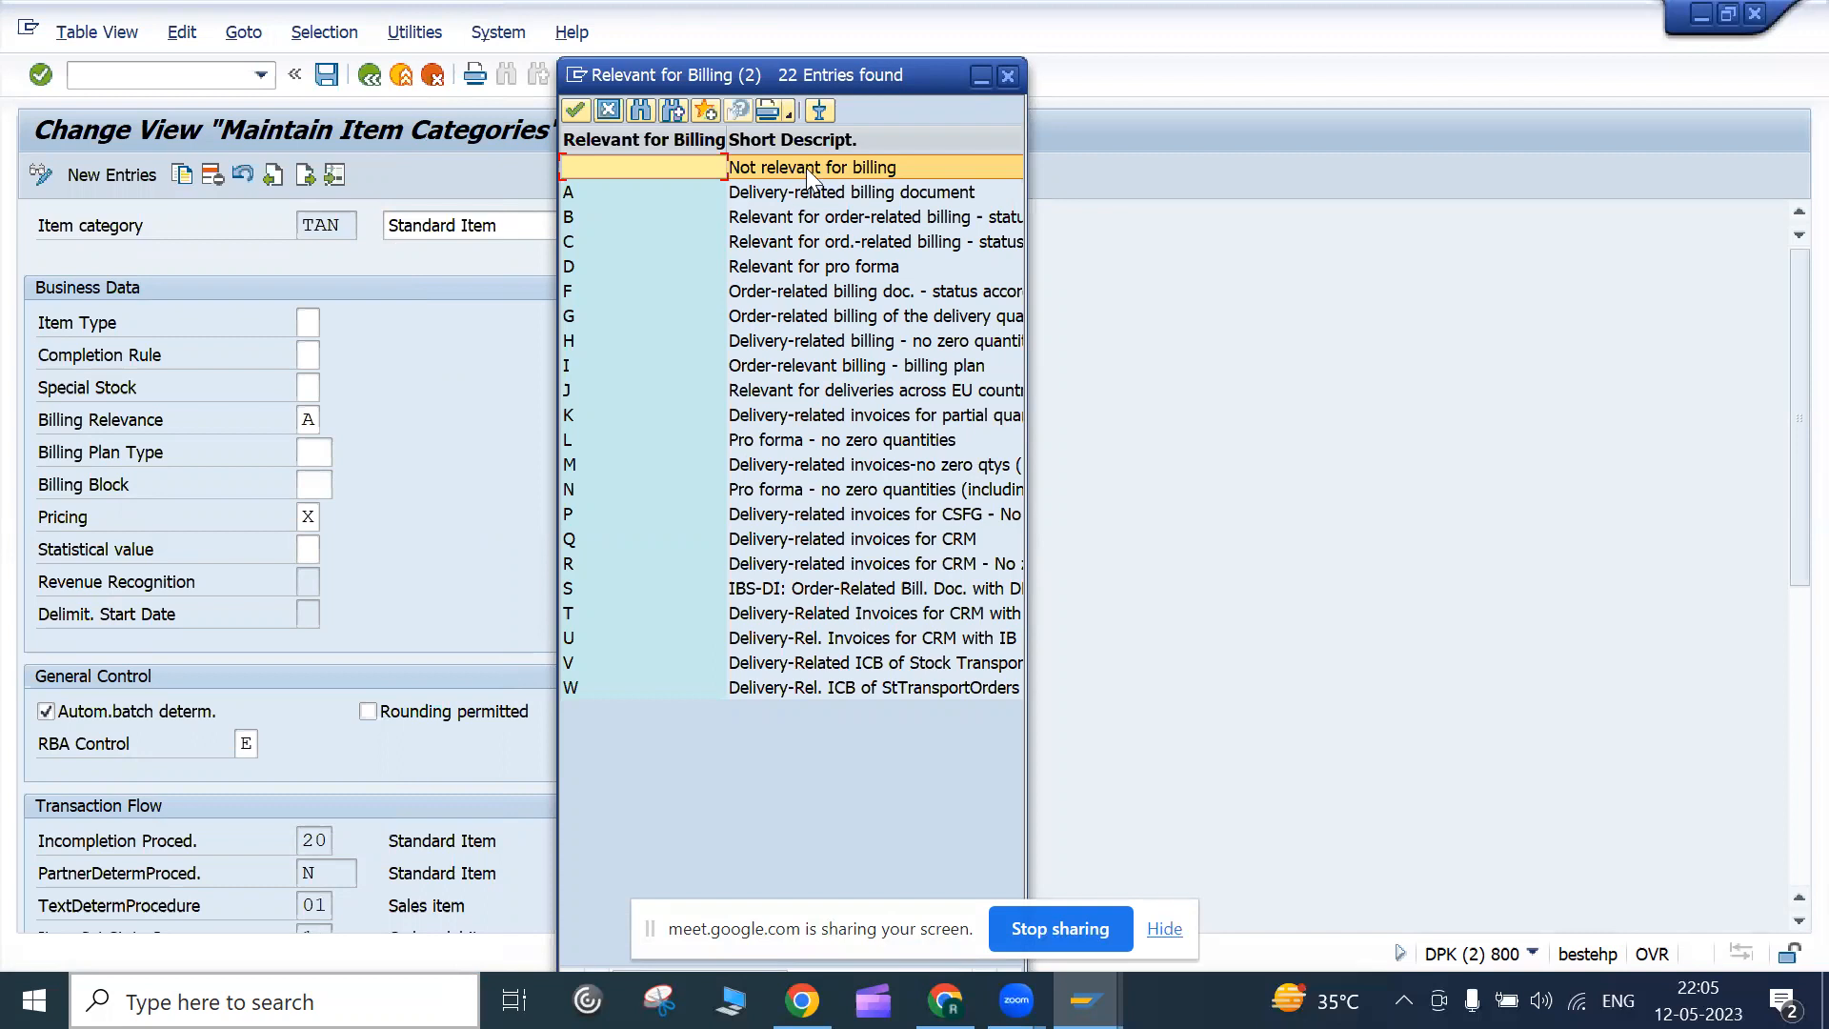
left_click(766, 272)
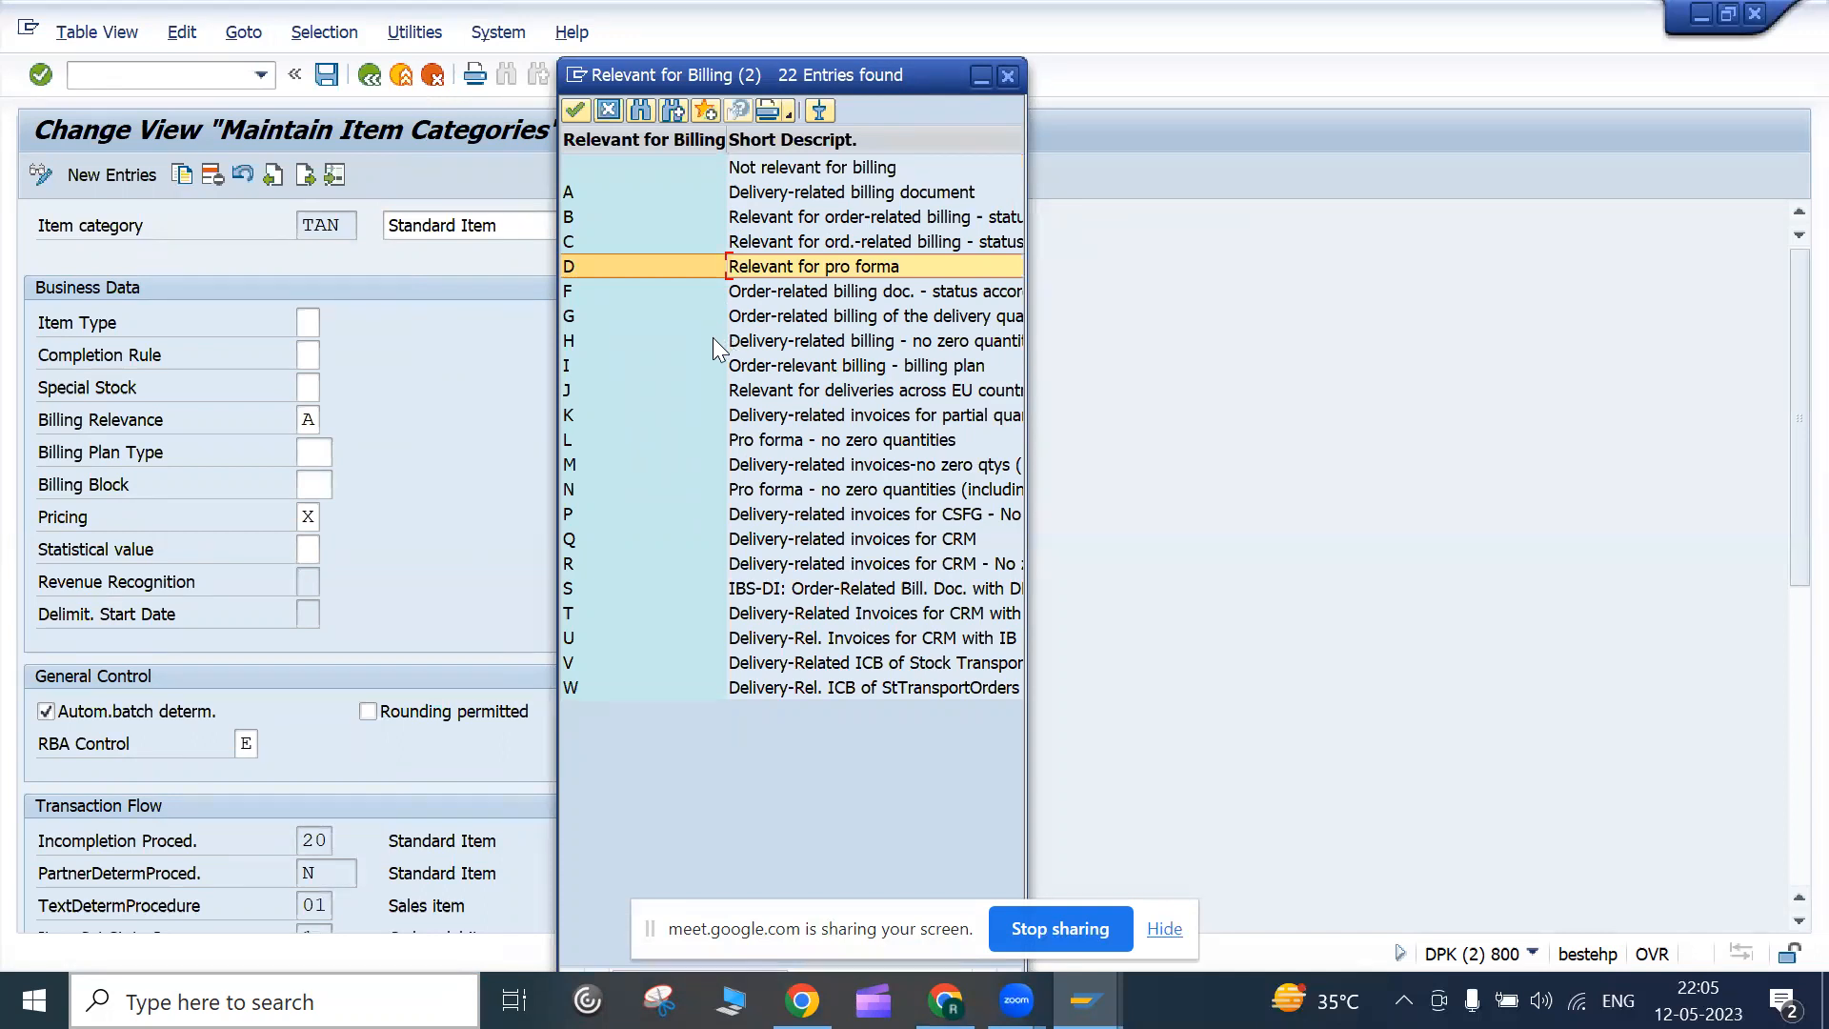
left_click(798, 171)
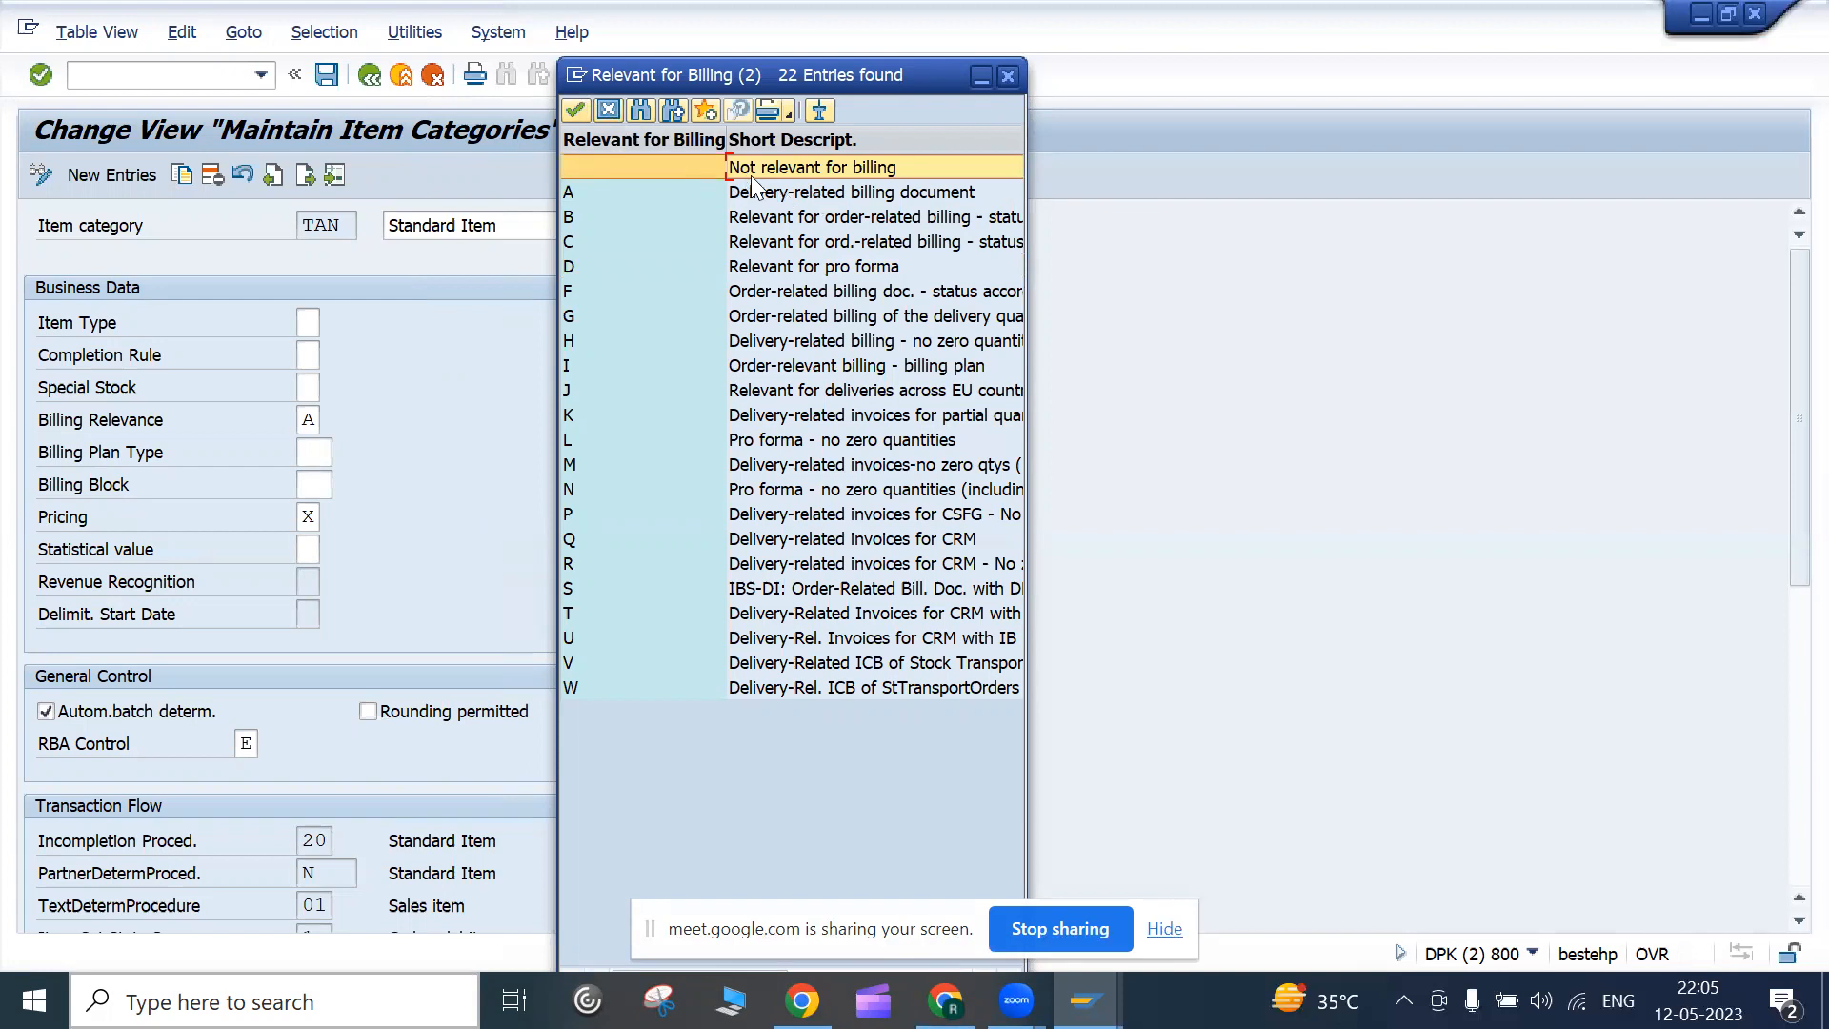
left_click(608, 110)
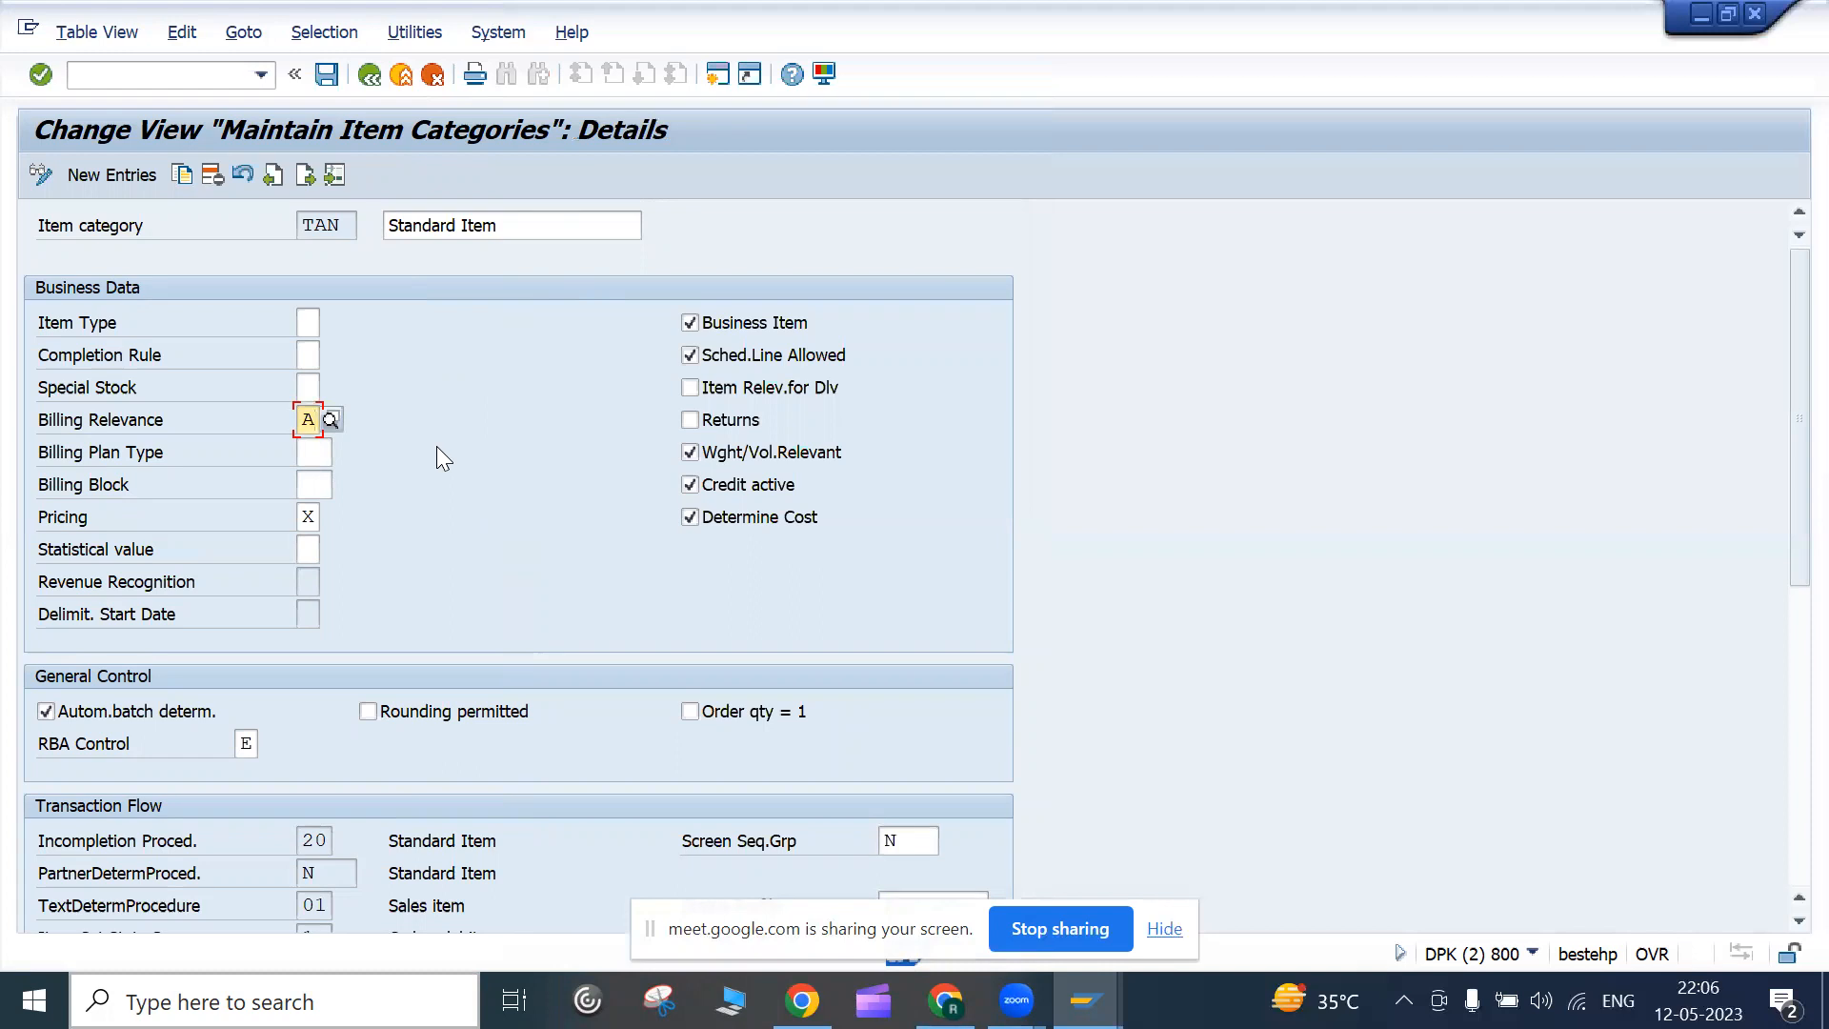
Recheck the billing values, keeping A (delivery-related billing), then move on to the Pricing field
left_click(331, 420)
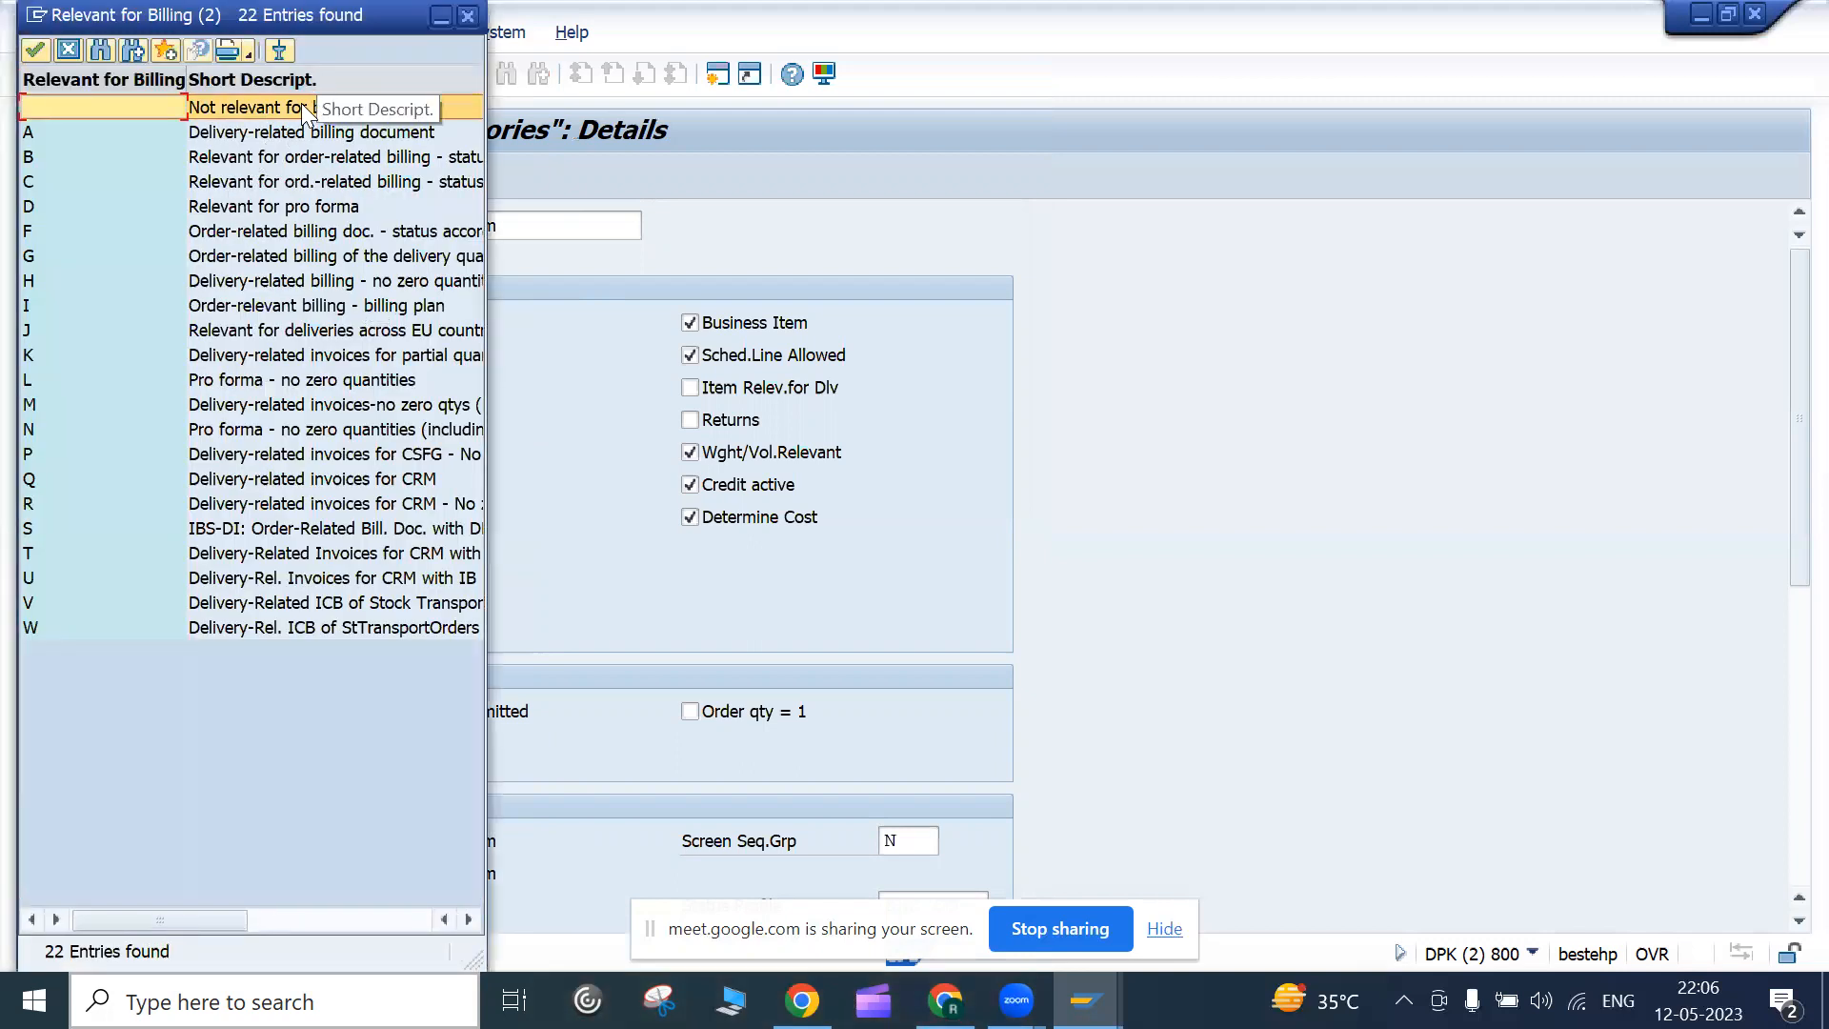
left_click(299, 137)
left_click_drag(366, 21, 886, 103)
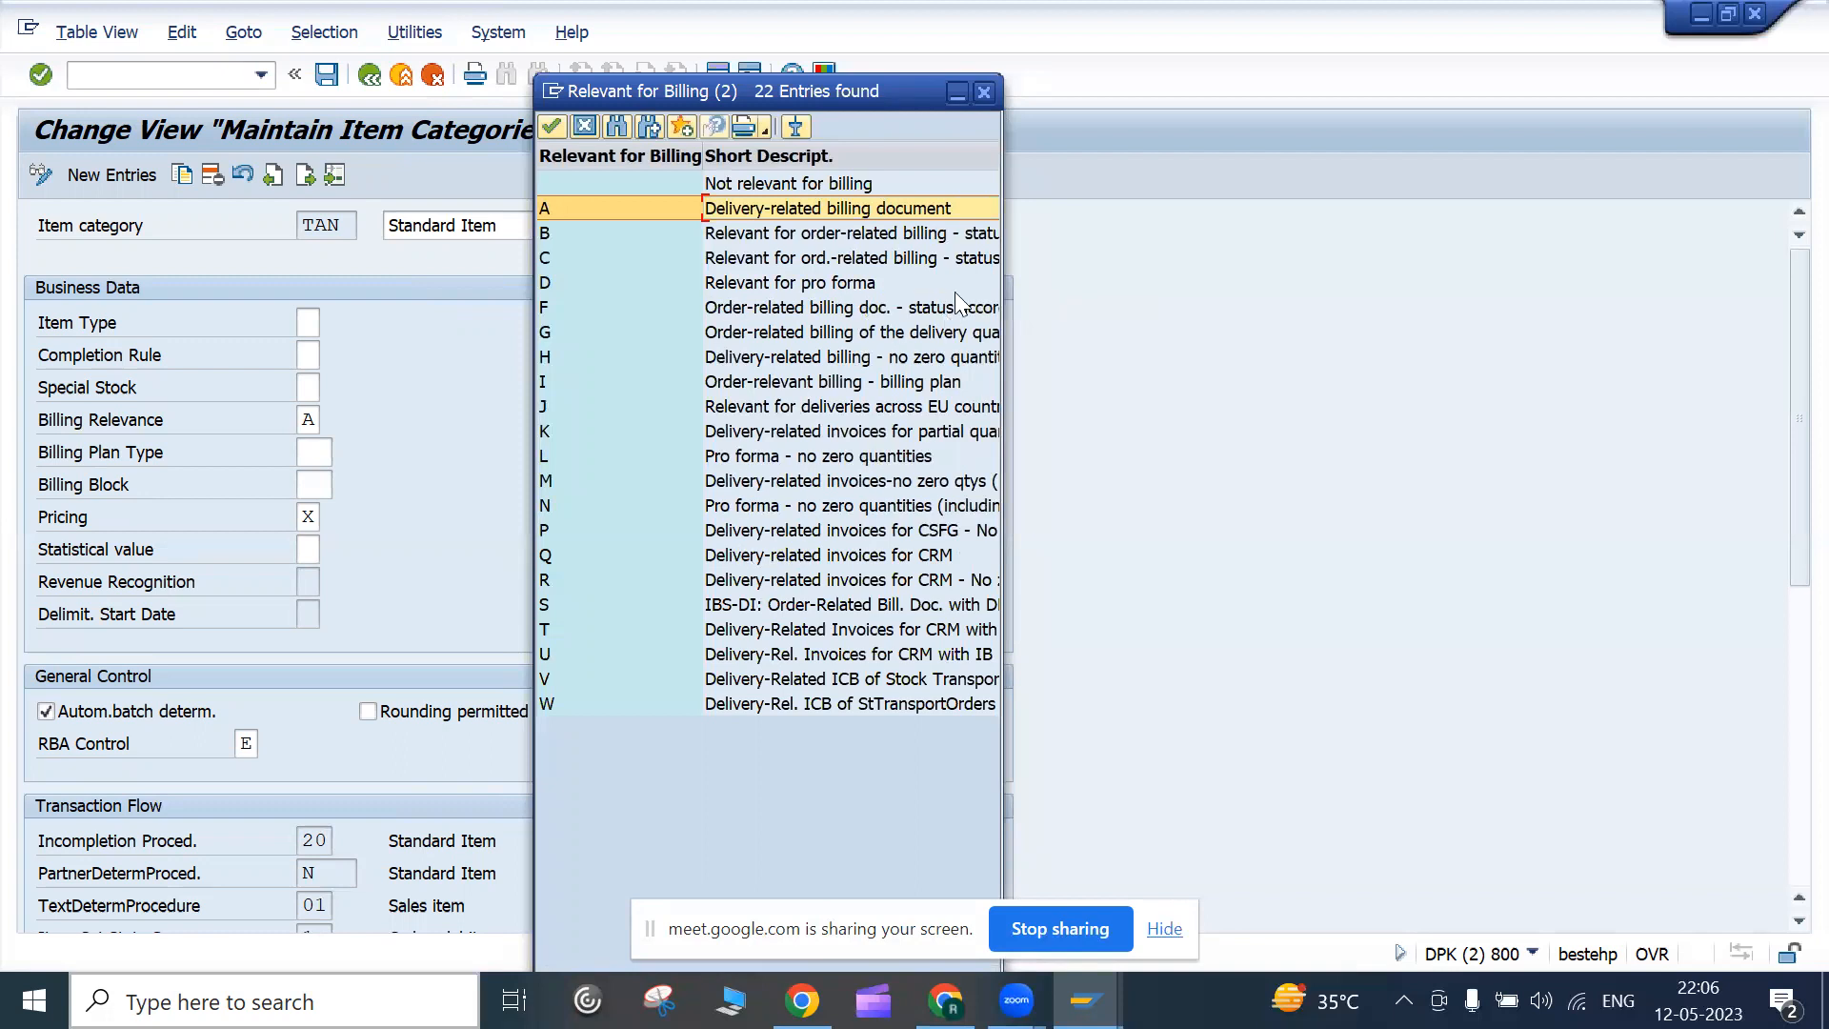
left_click(982, 95)
left_click(307, 518)
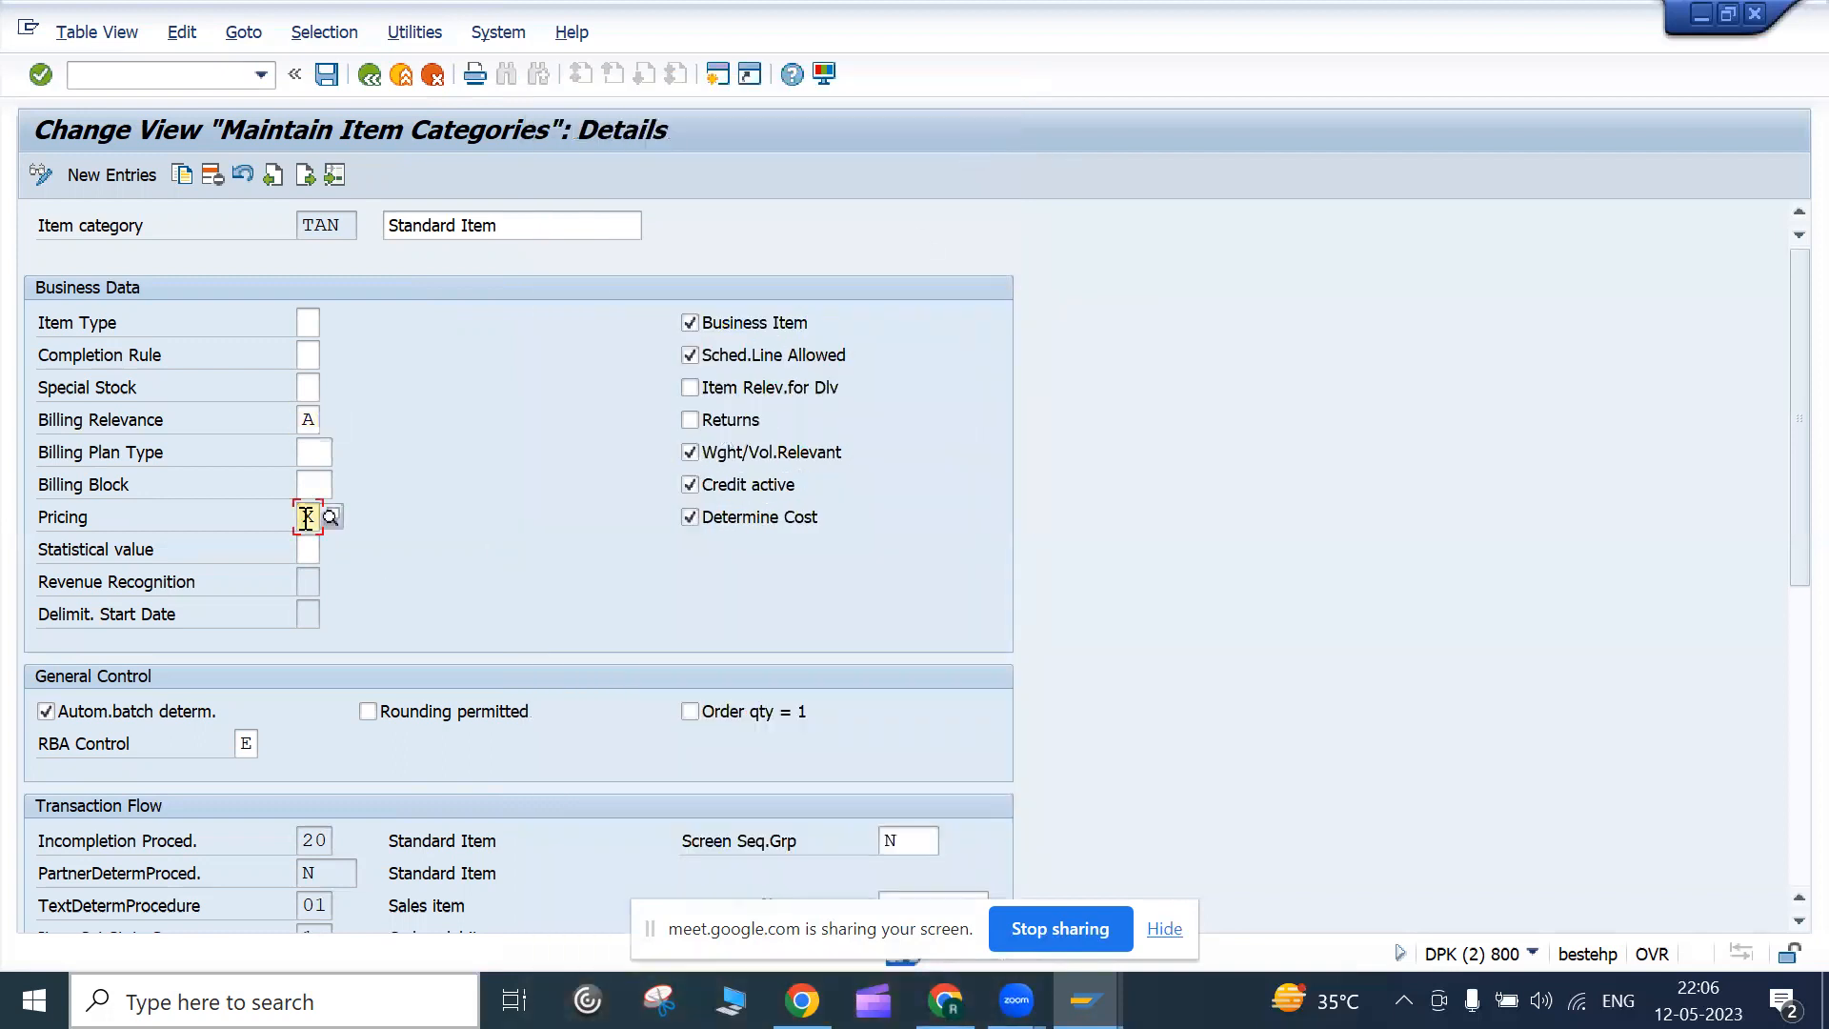
key("F4")
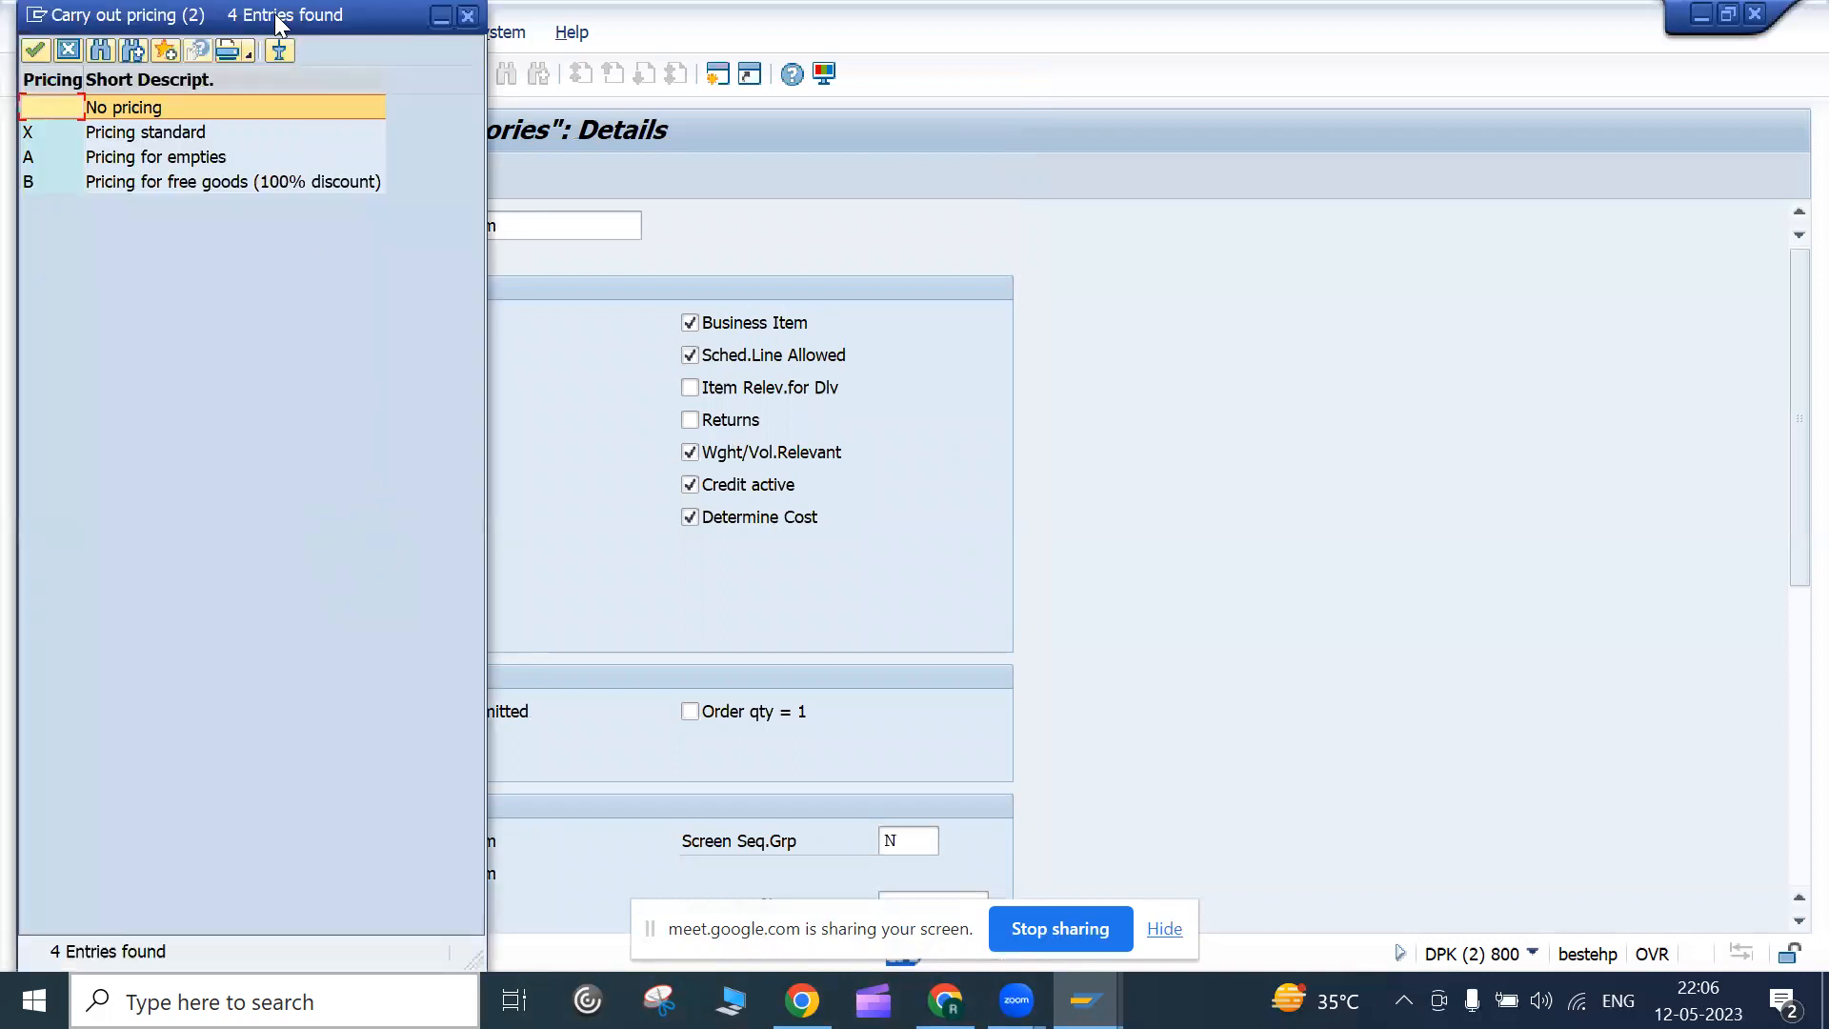
left_click_drag(278, 21, 1043, 120)
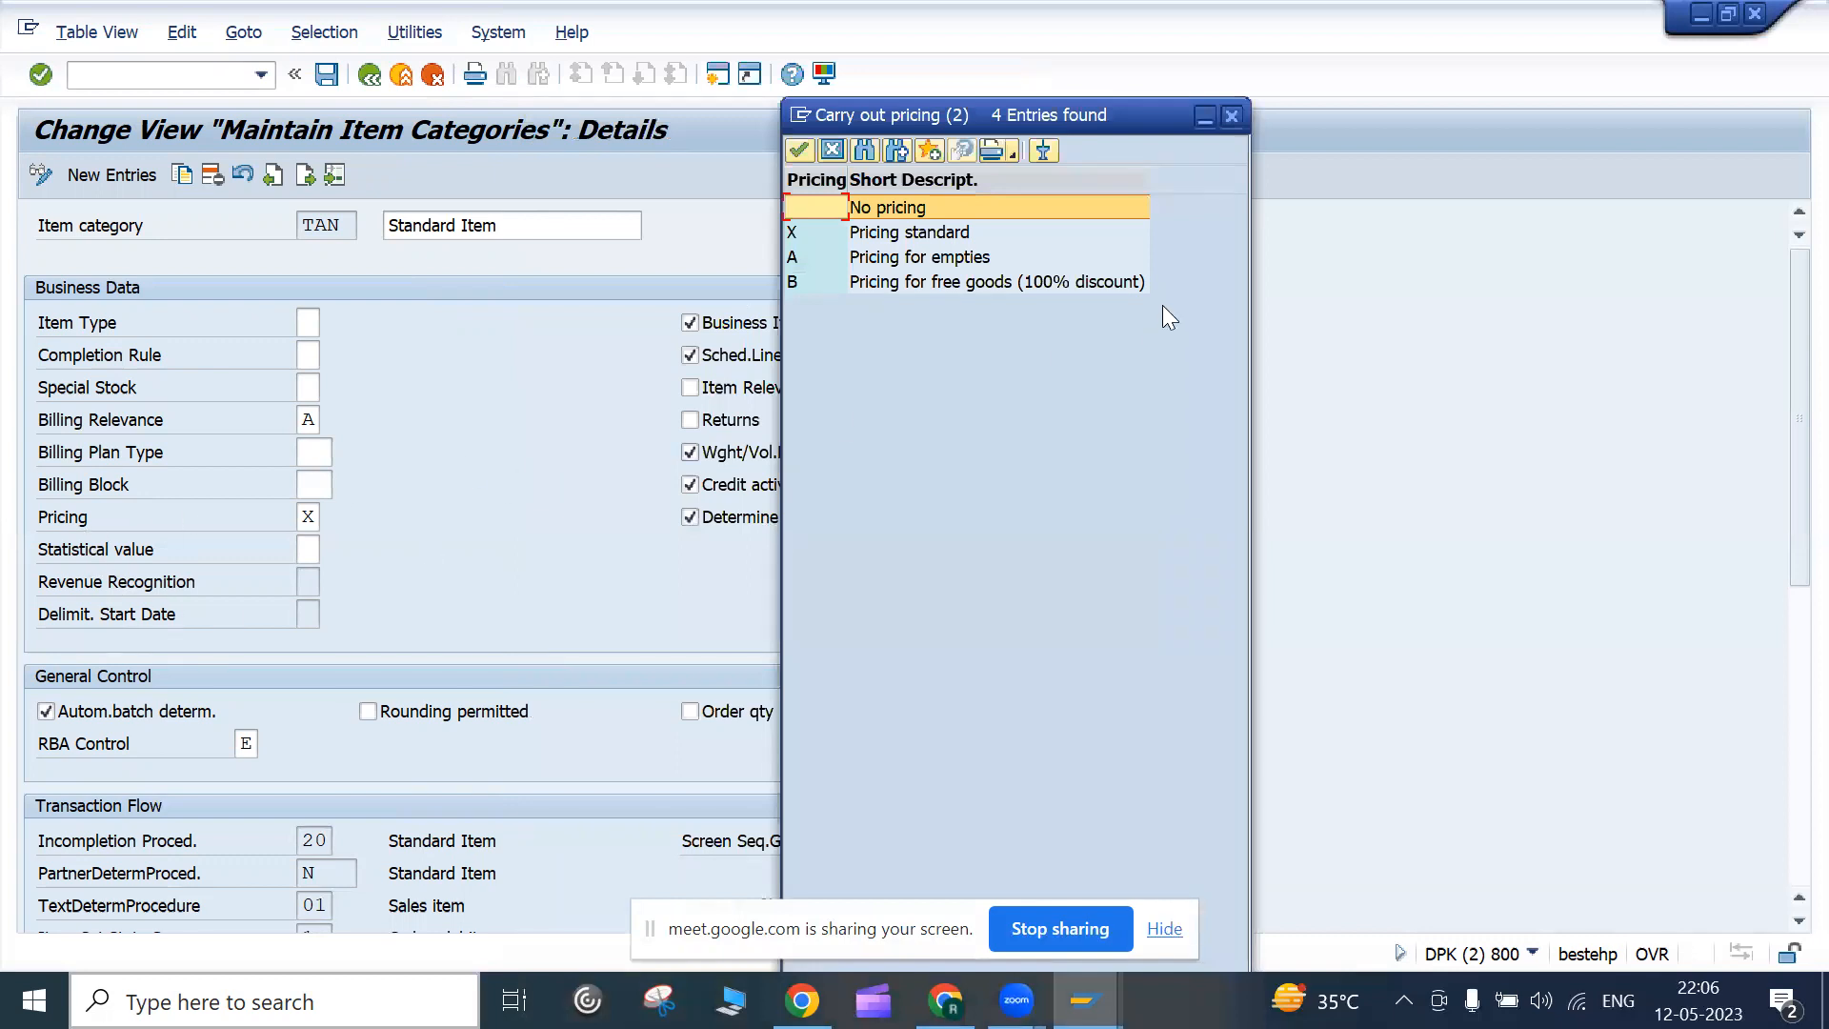
left_click(310, 517)
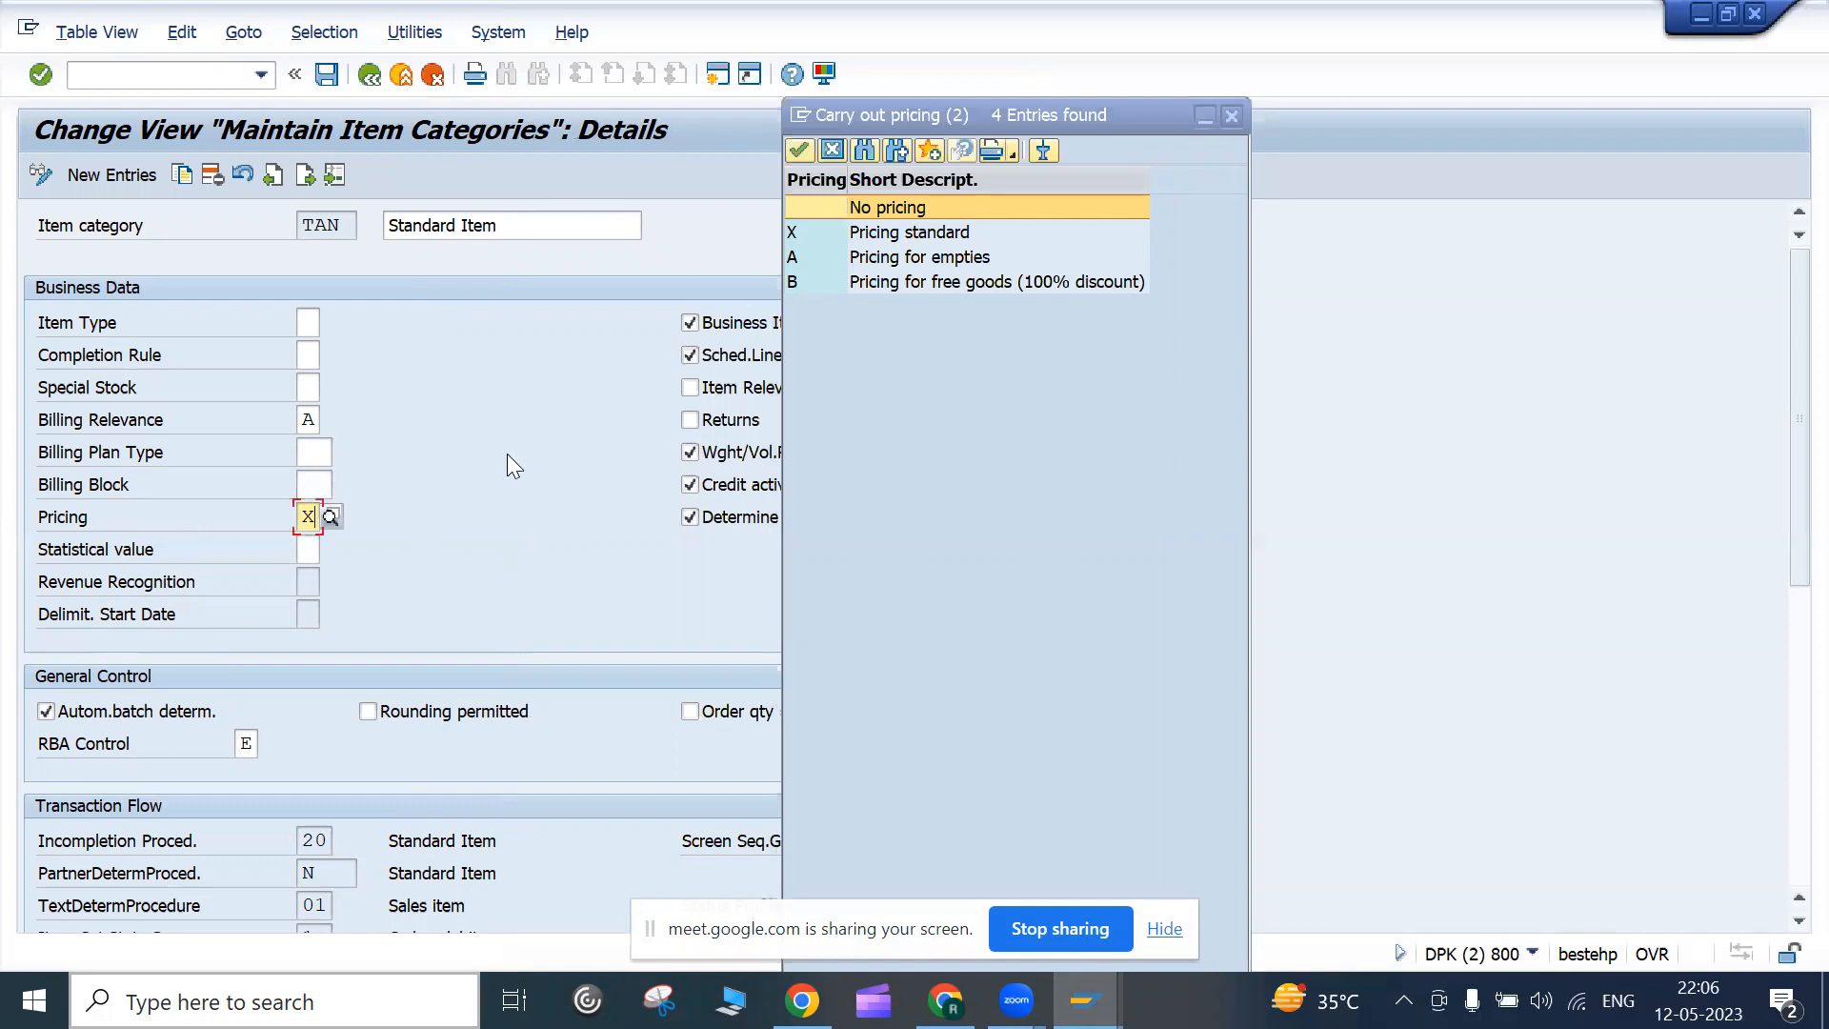
left_click(1232, 114)
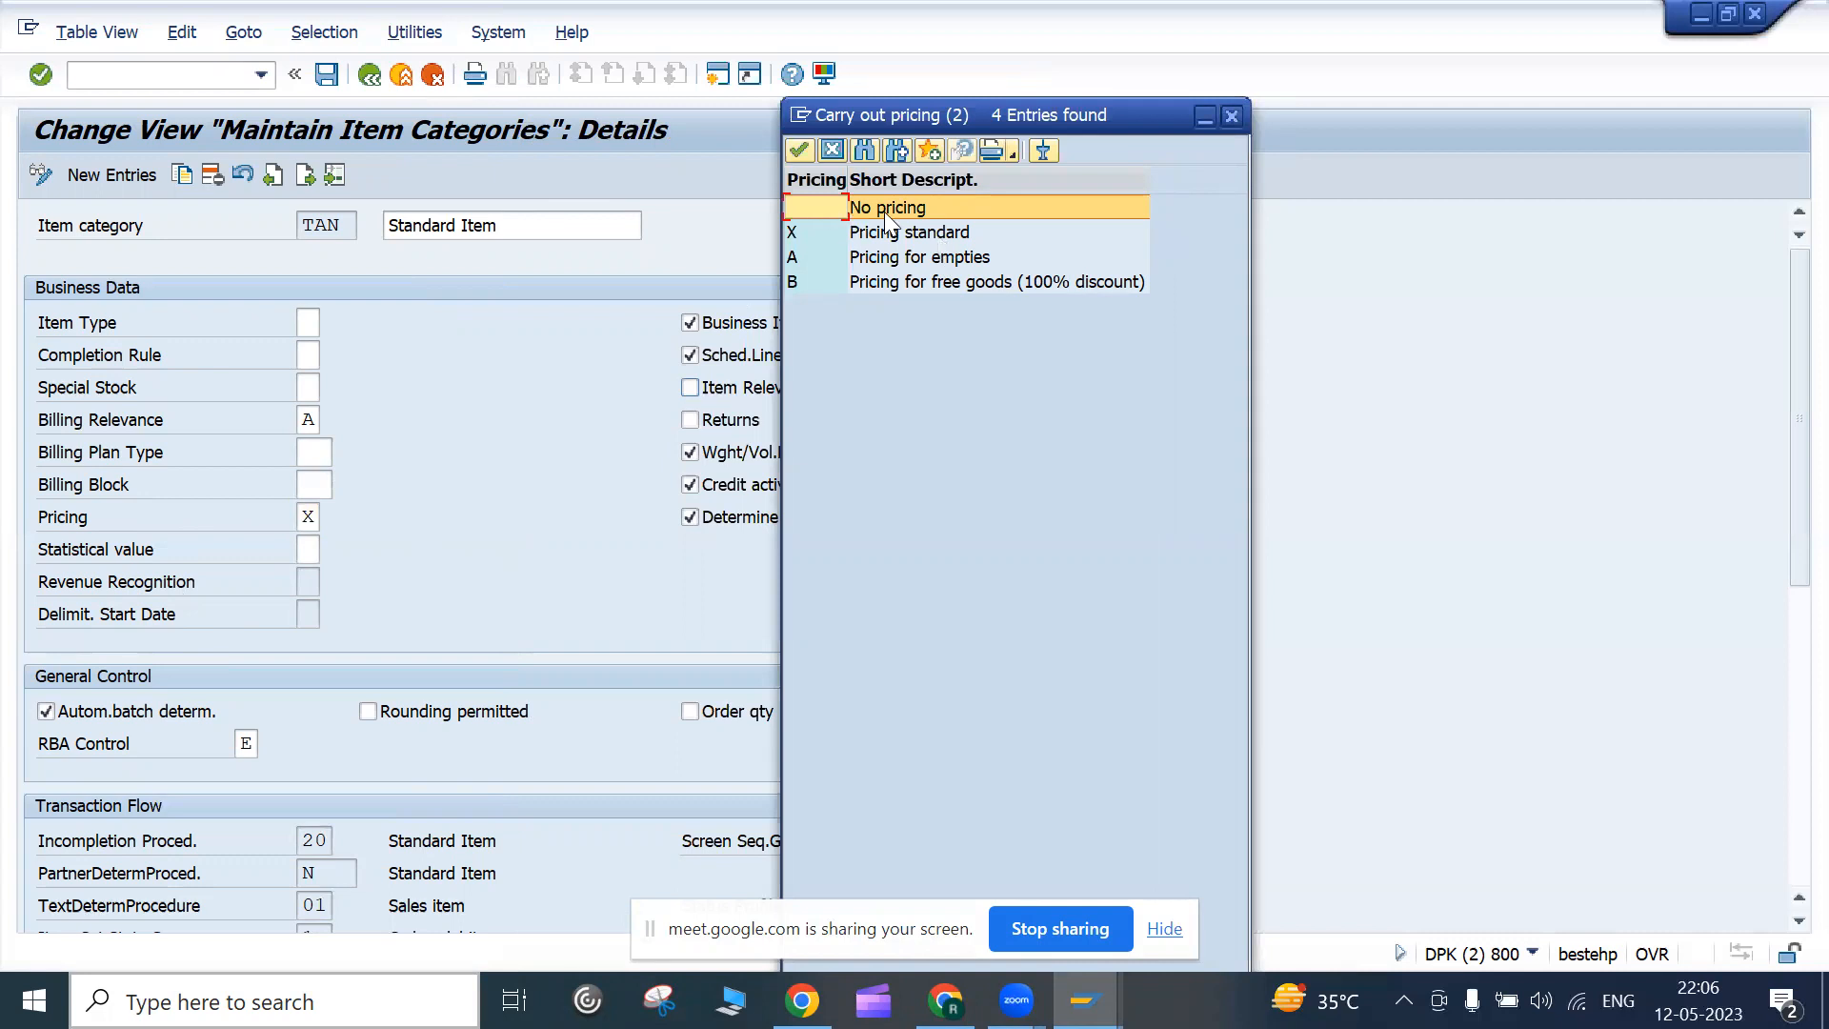
left_click(1232, 128)
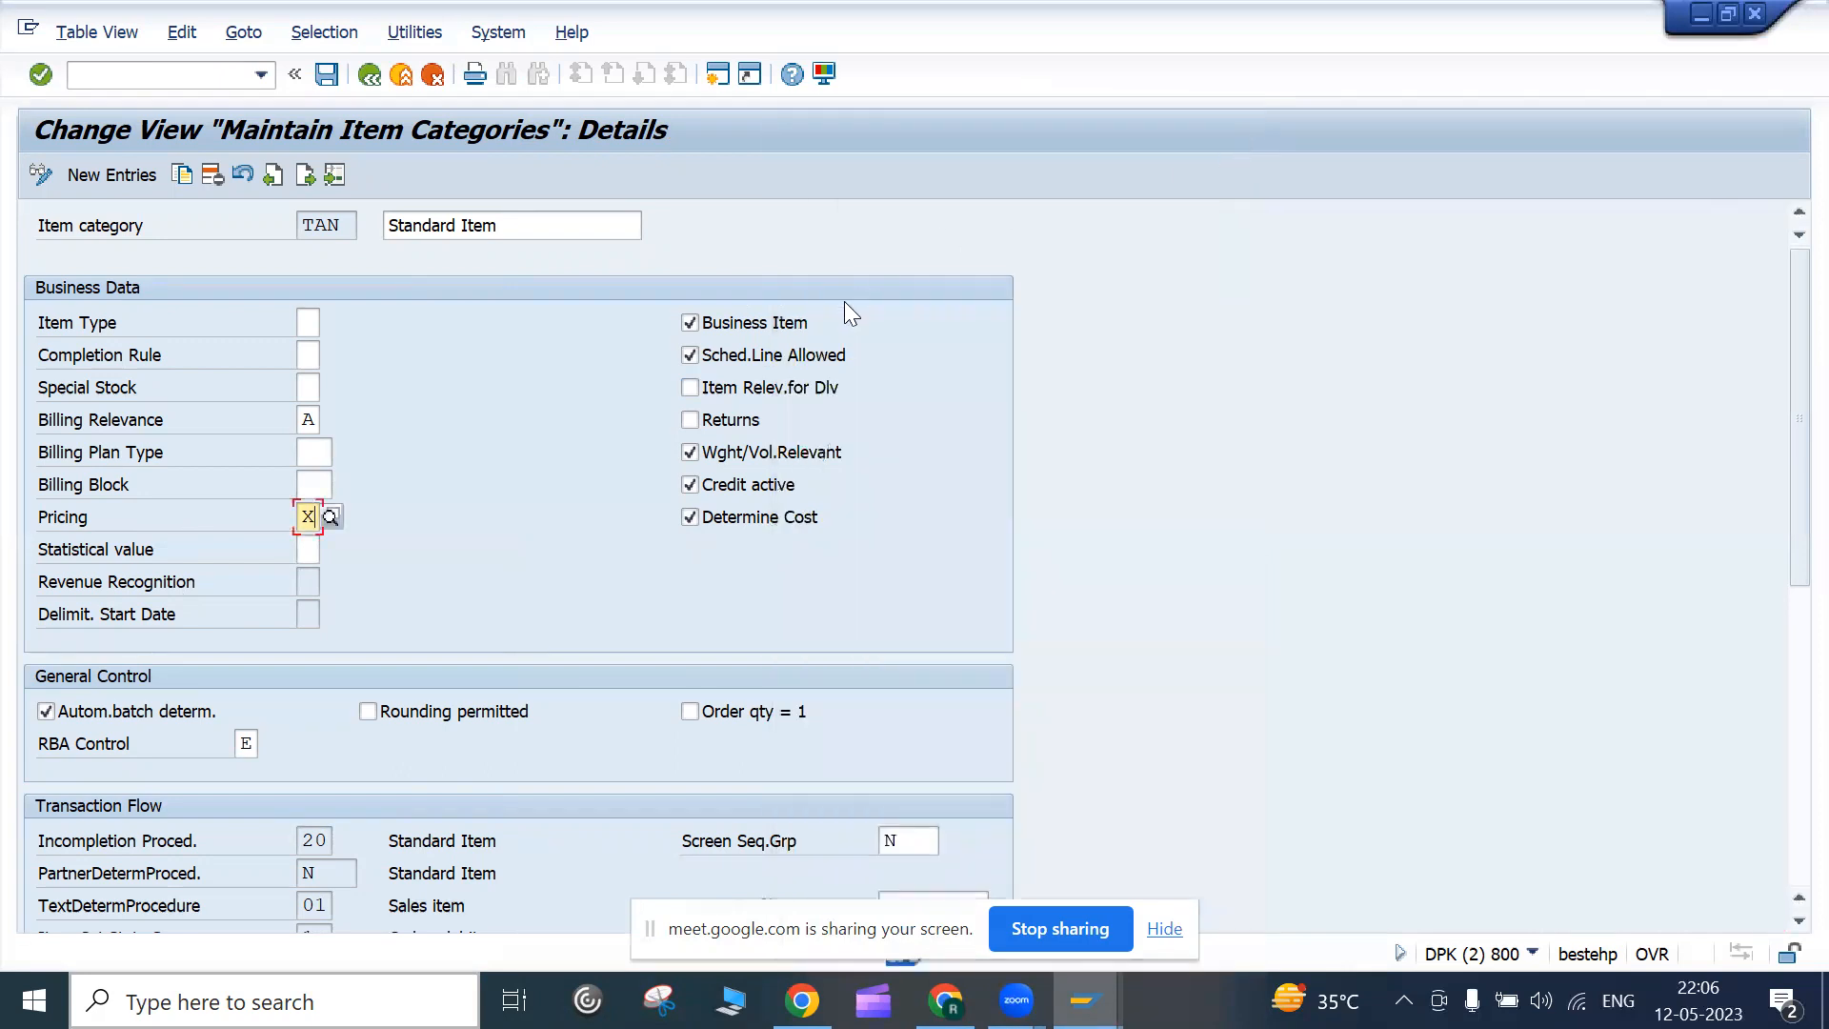
scroll(844, 301, "down", 3)
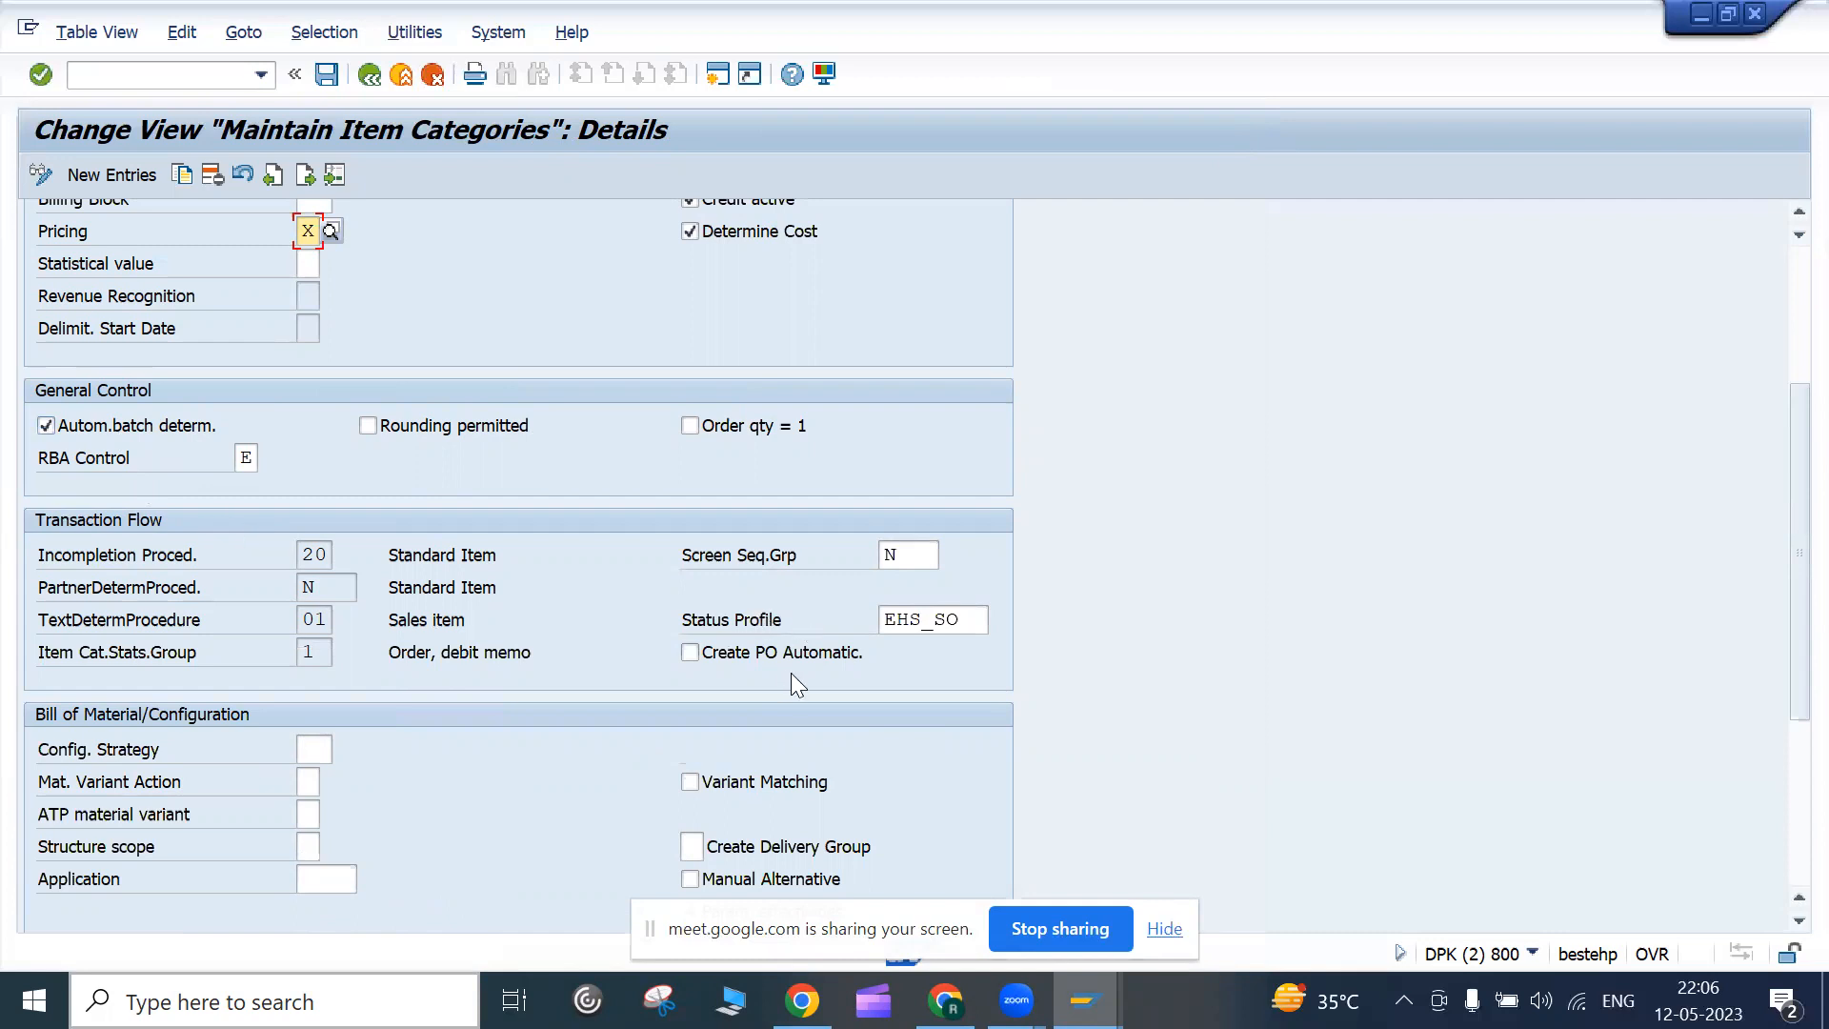
scroll(790, 673, "down", 4)
scroll(791, 671, "up", 7)
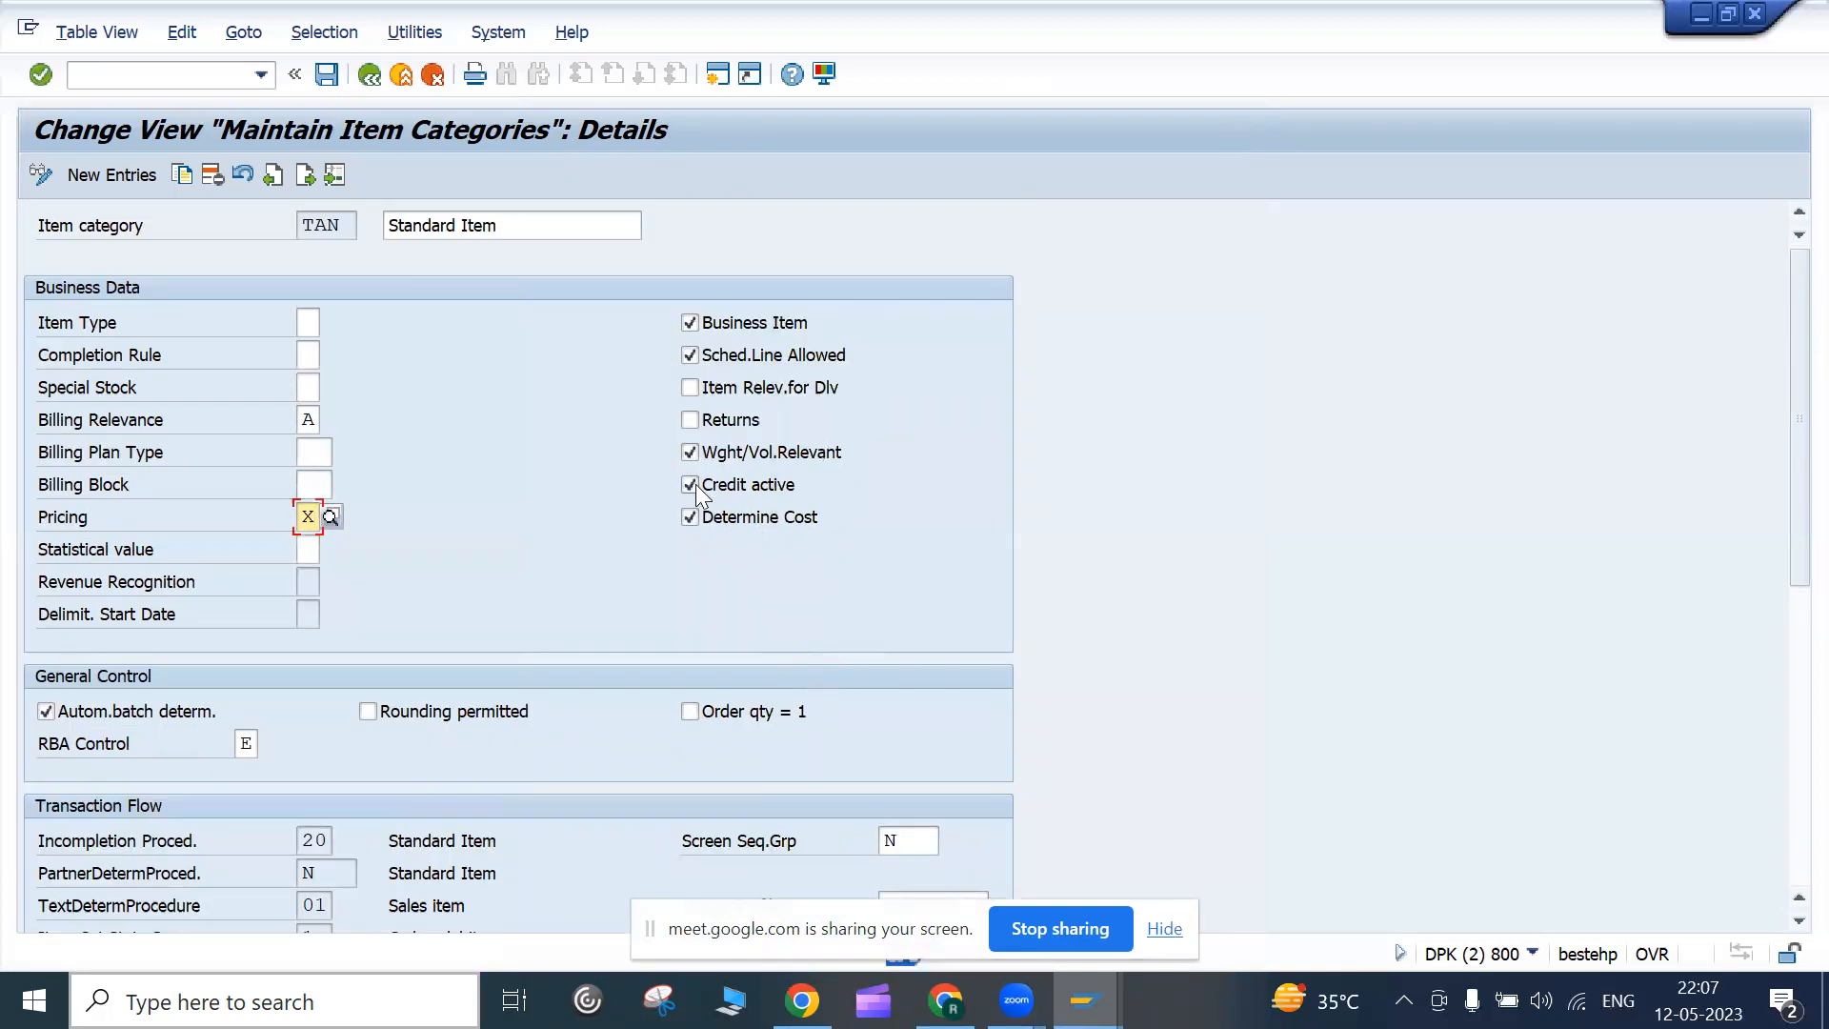
left_click(754, 329)
key("XF86AudioMute")
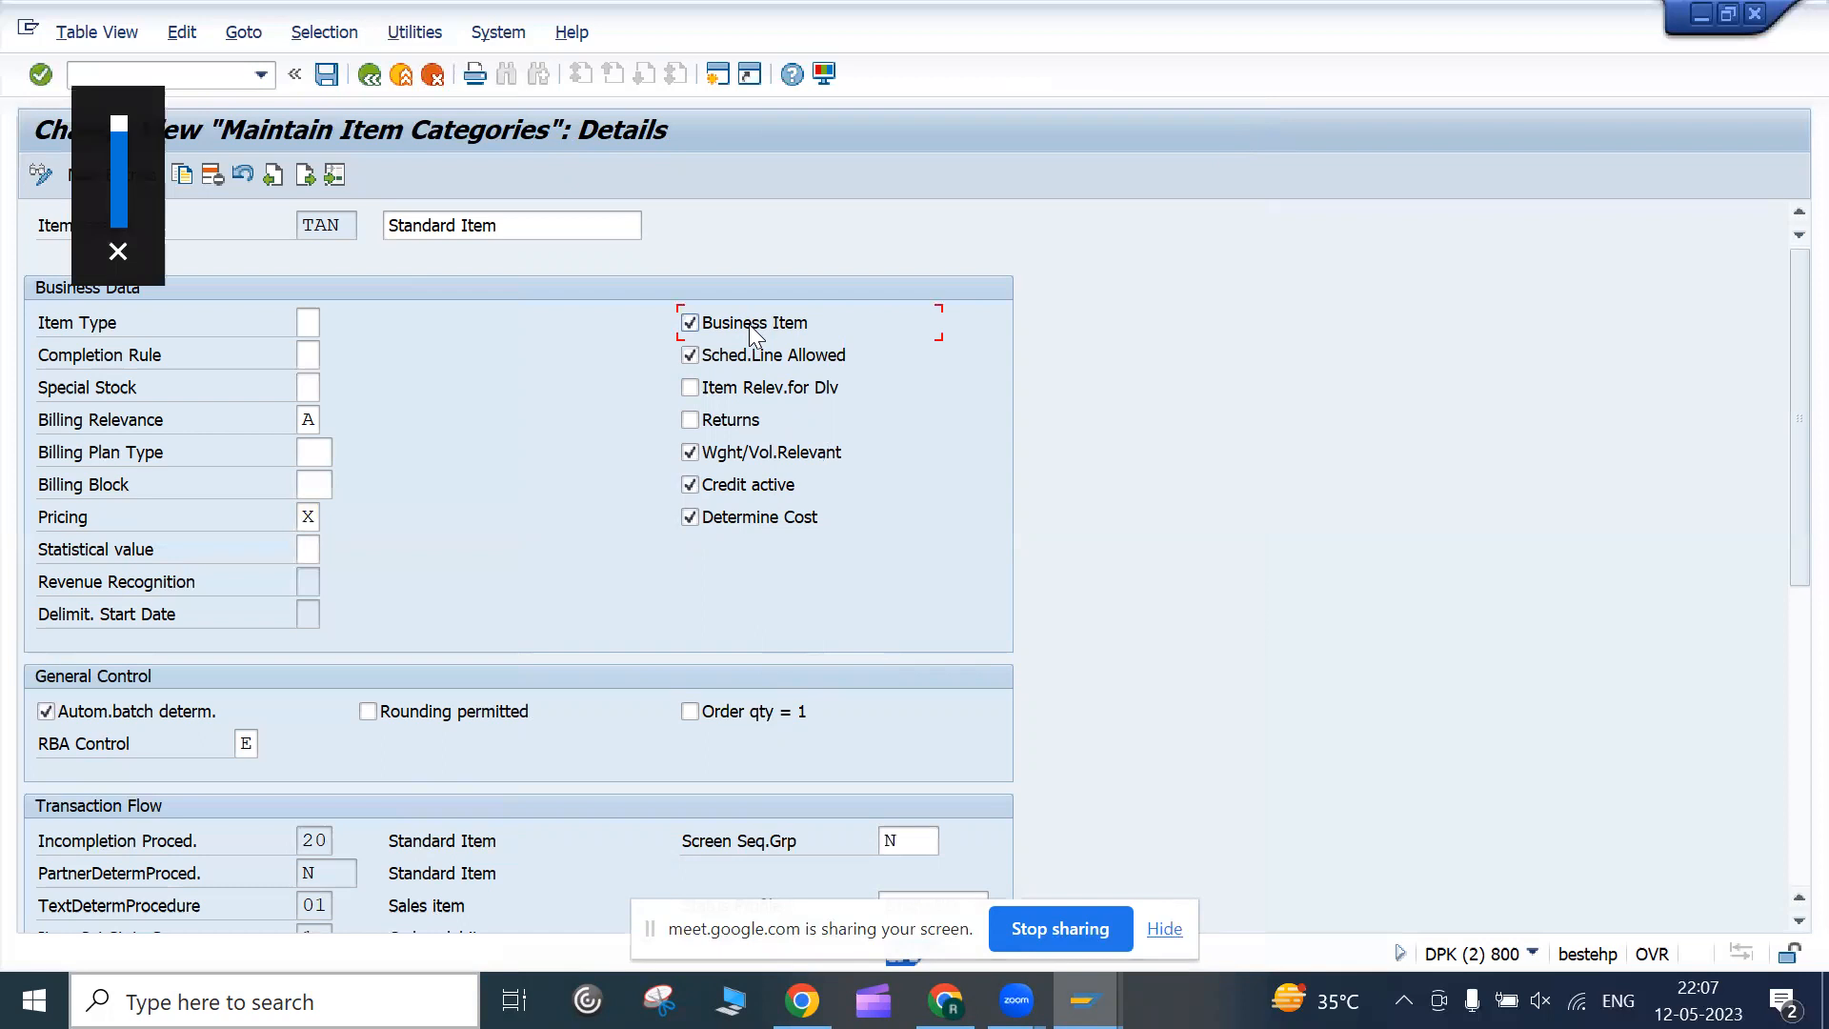
key("F1")
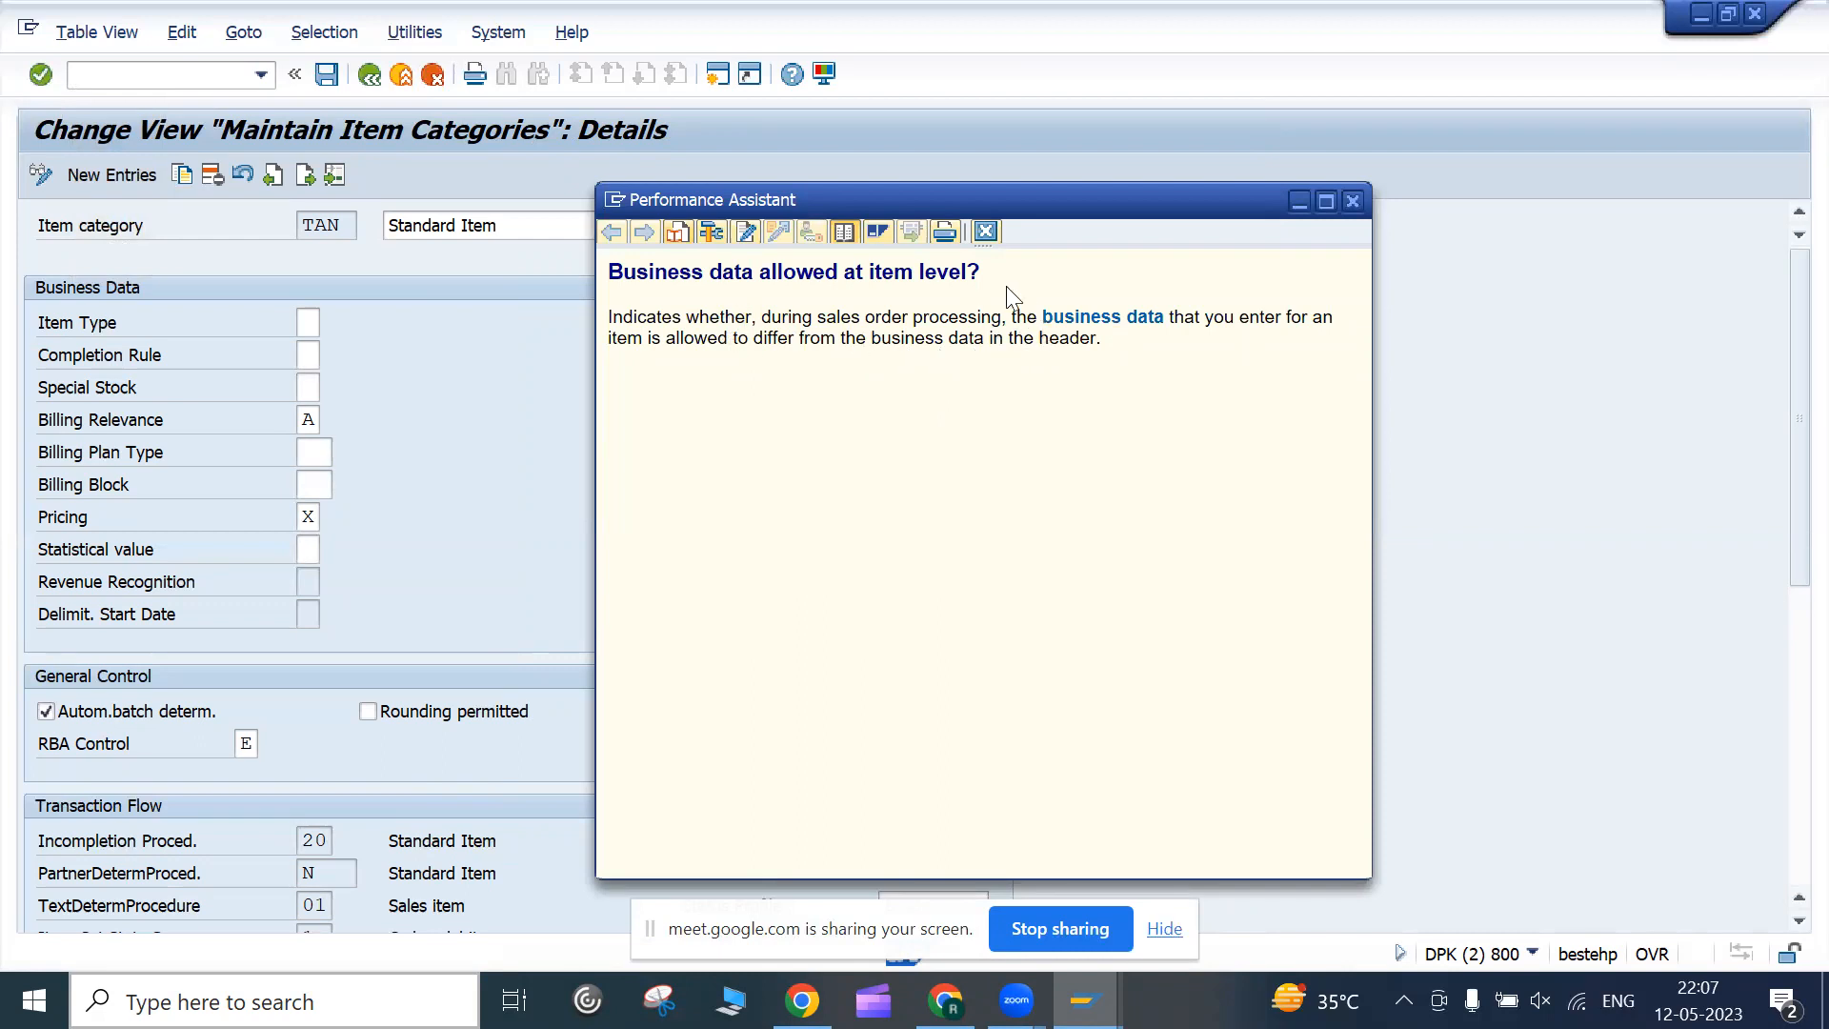
left_click(990, 237)
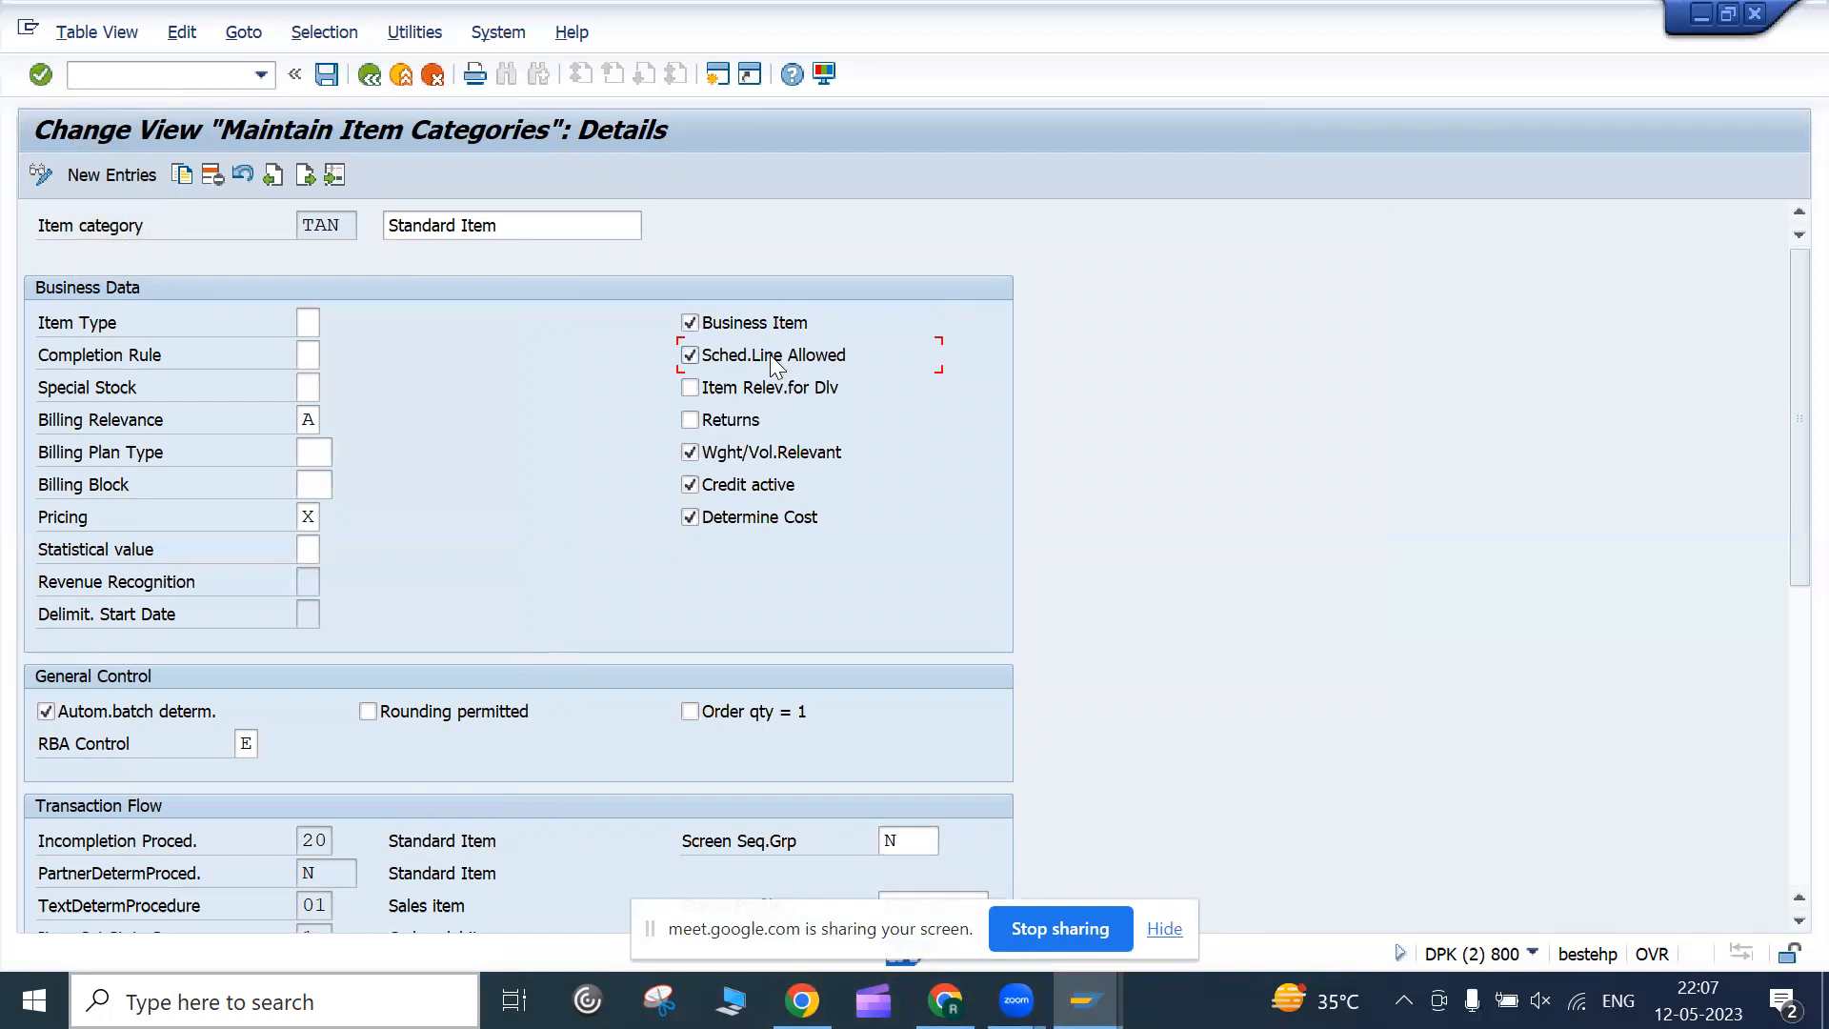
key("F1")
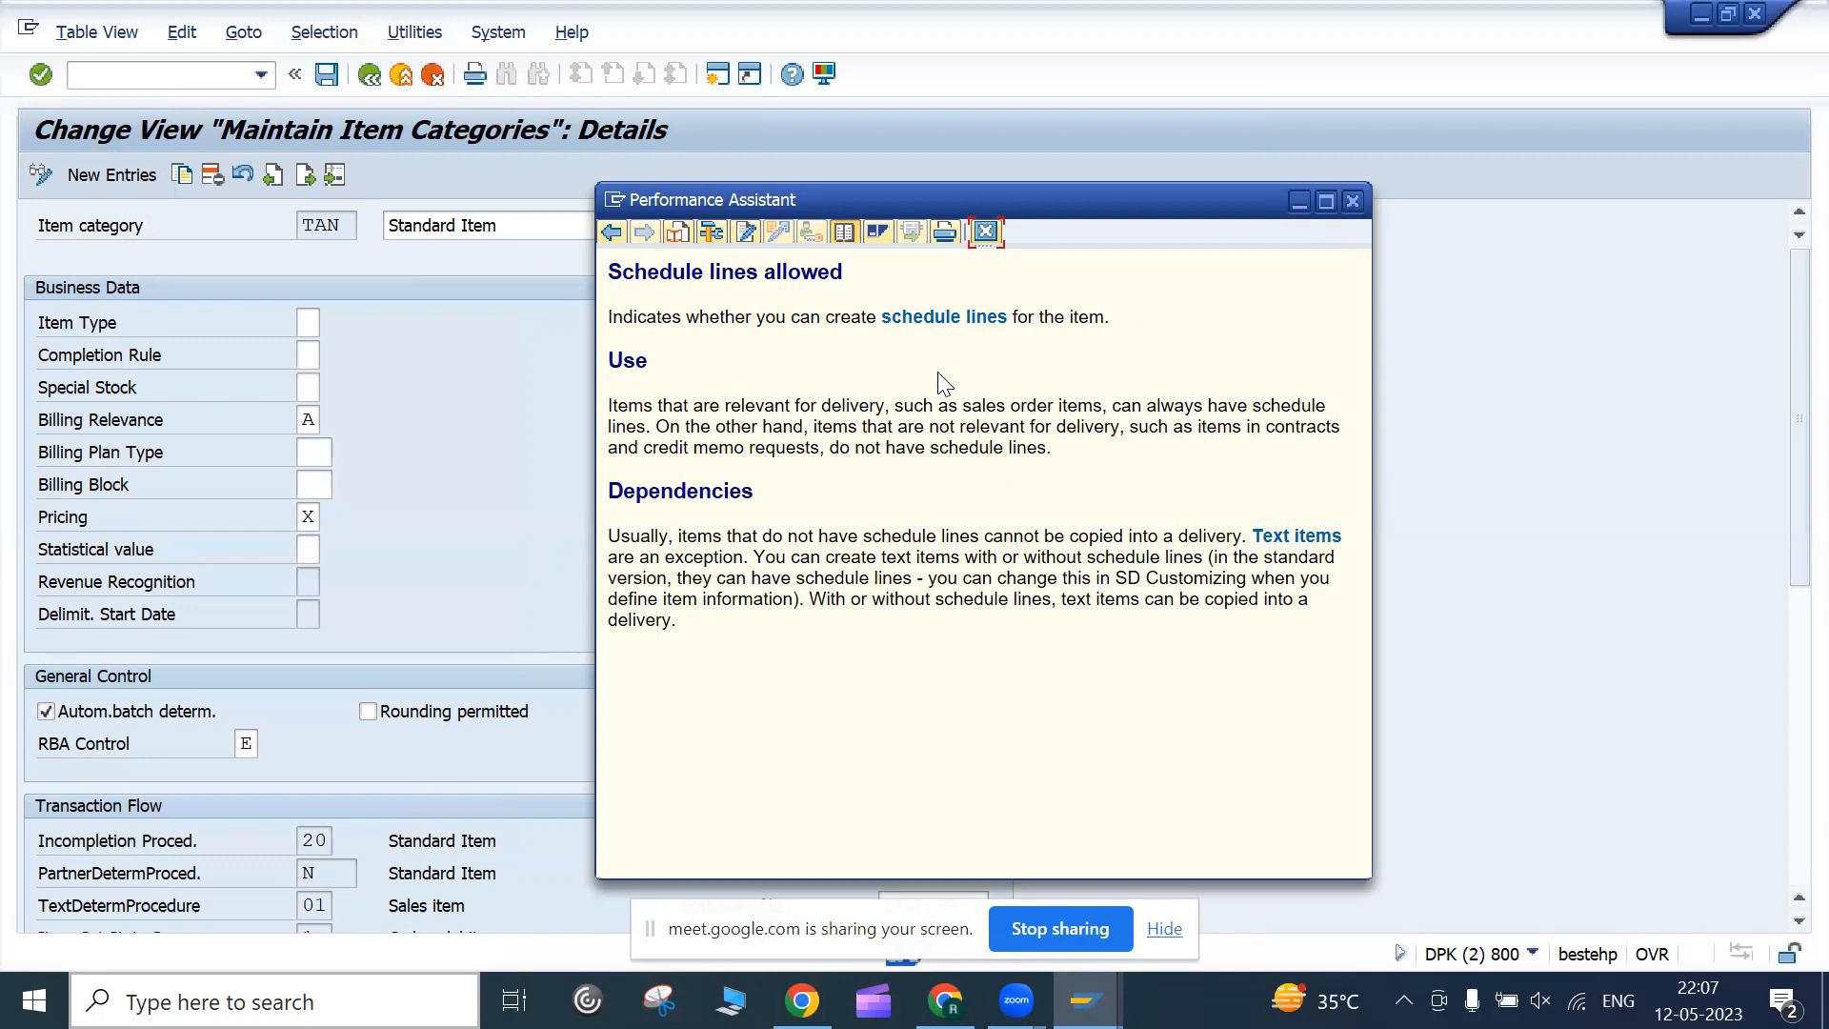
left_click(987, 234)
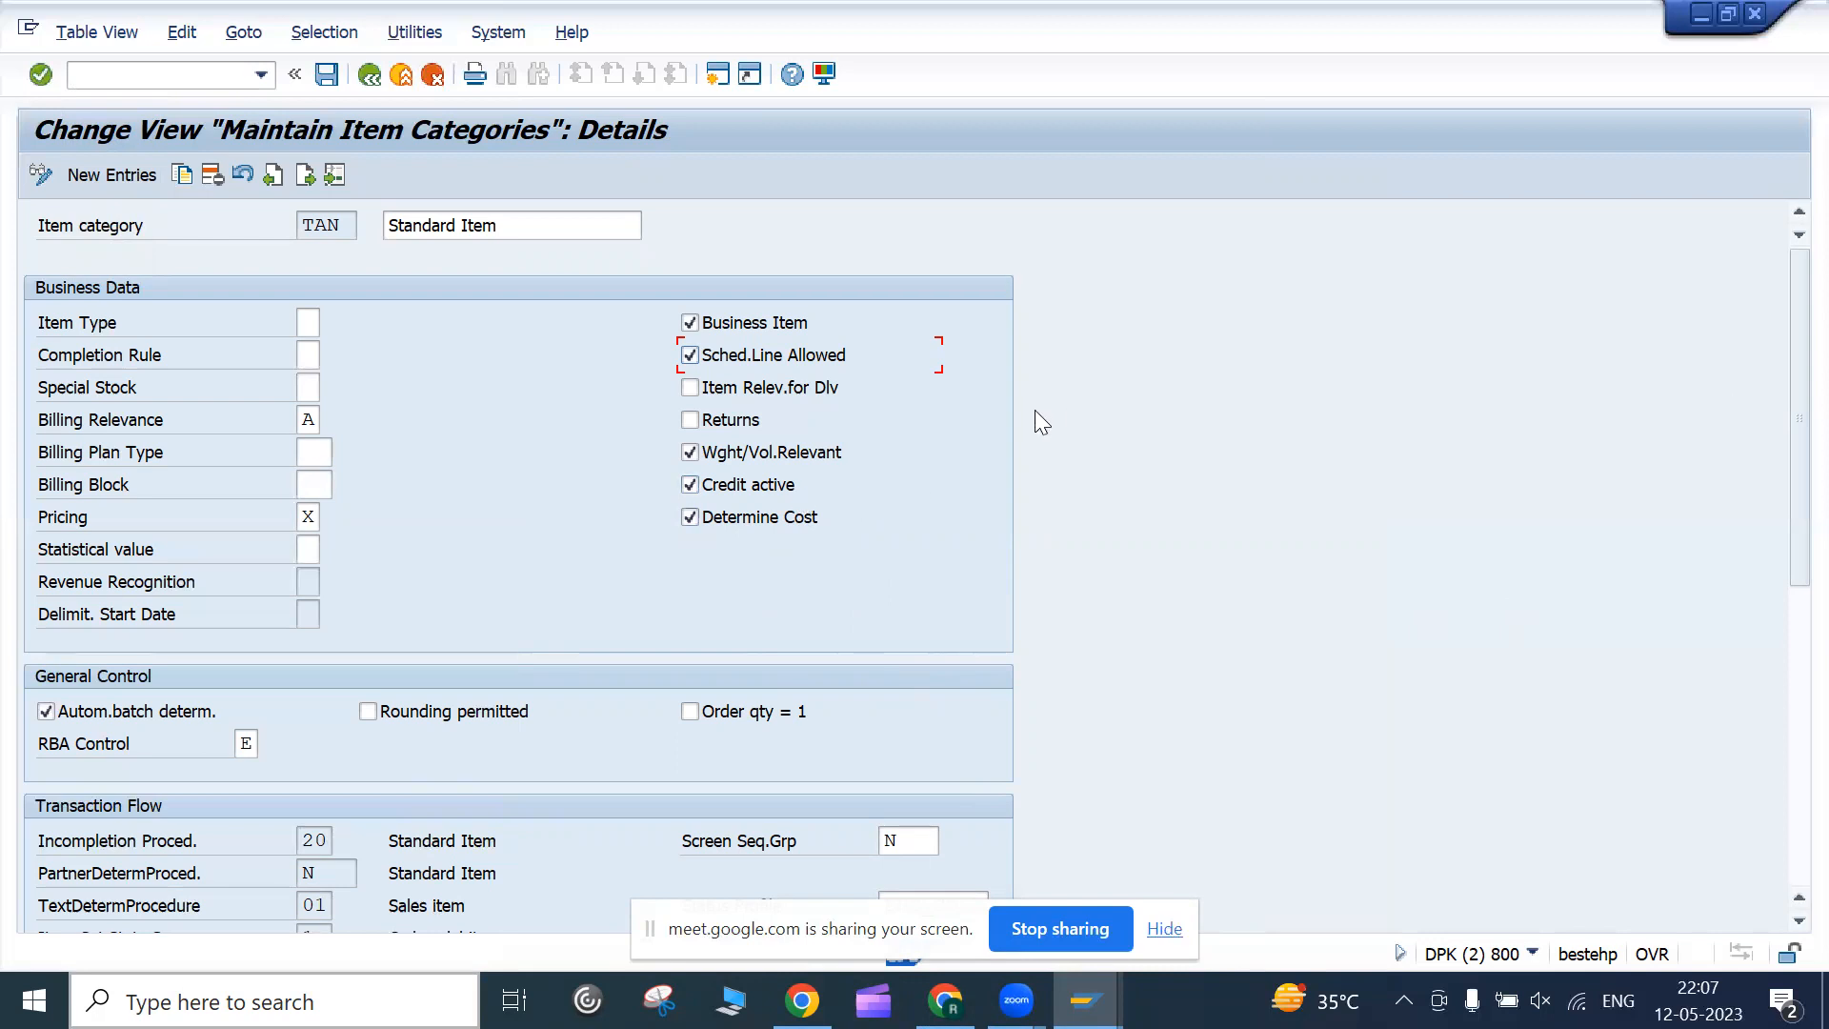
left_click_drag(1788, 458, 1784, 412)
Go back to the item category overview, scroll to the top and select AFN Inquiry Item
left_click(381, 79)
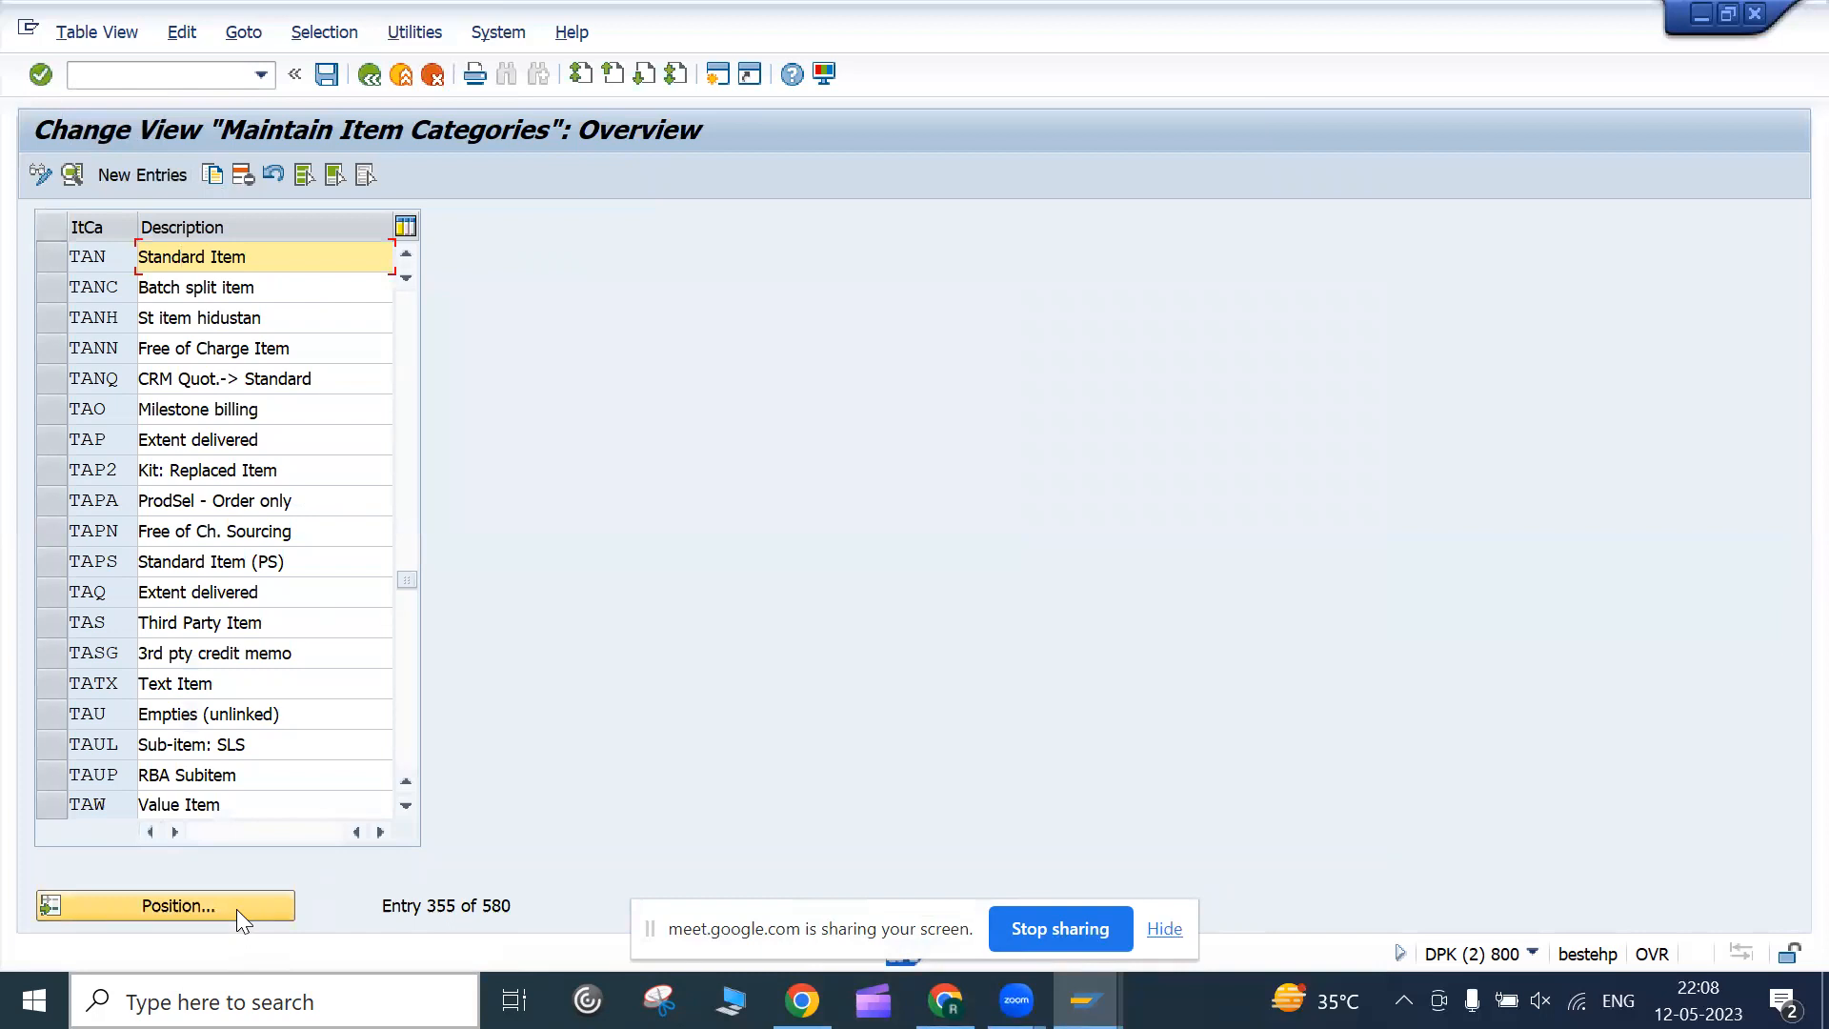
left_click(199, 916)
scroll(231, 741, "up", 15)
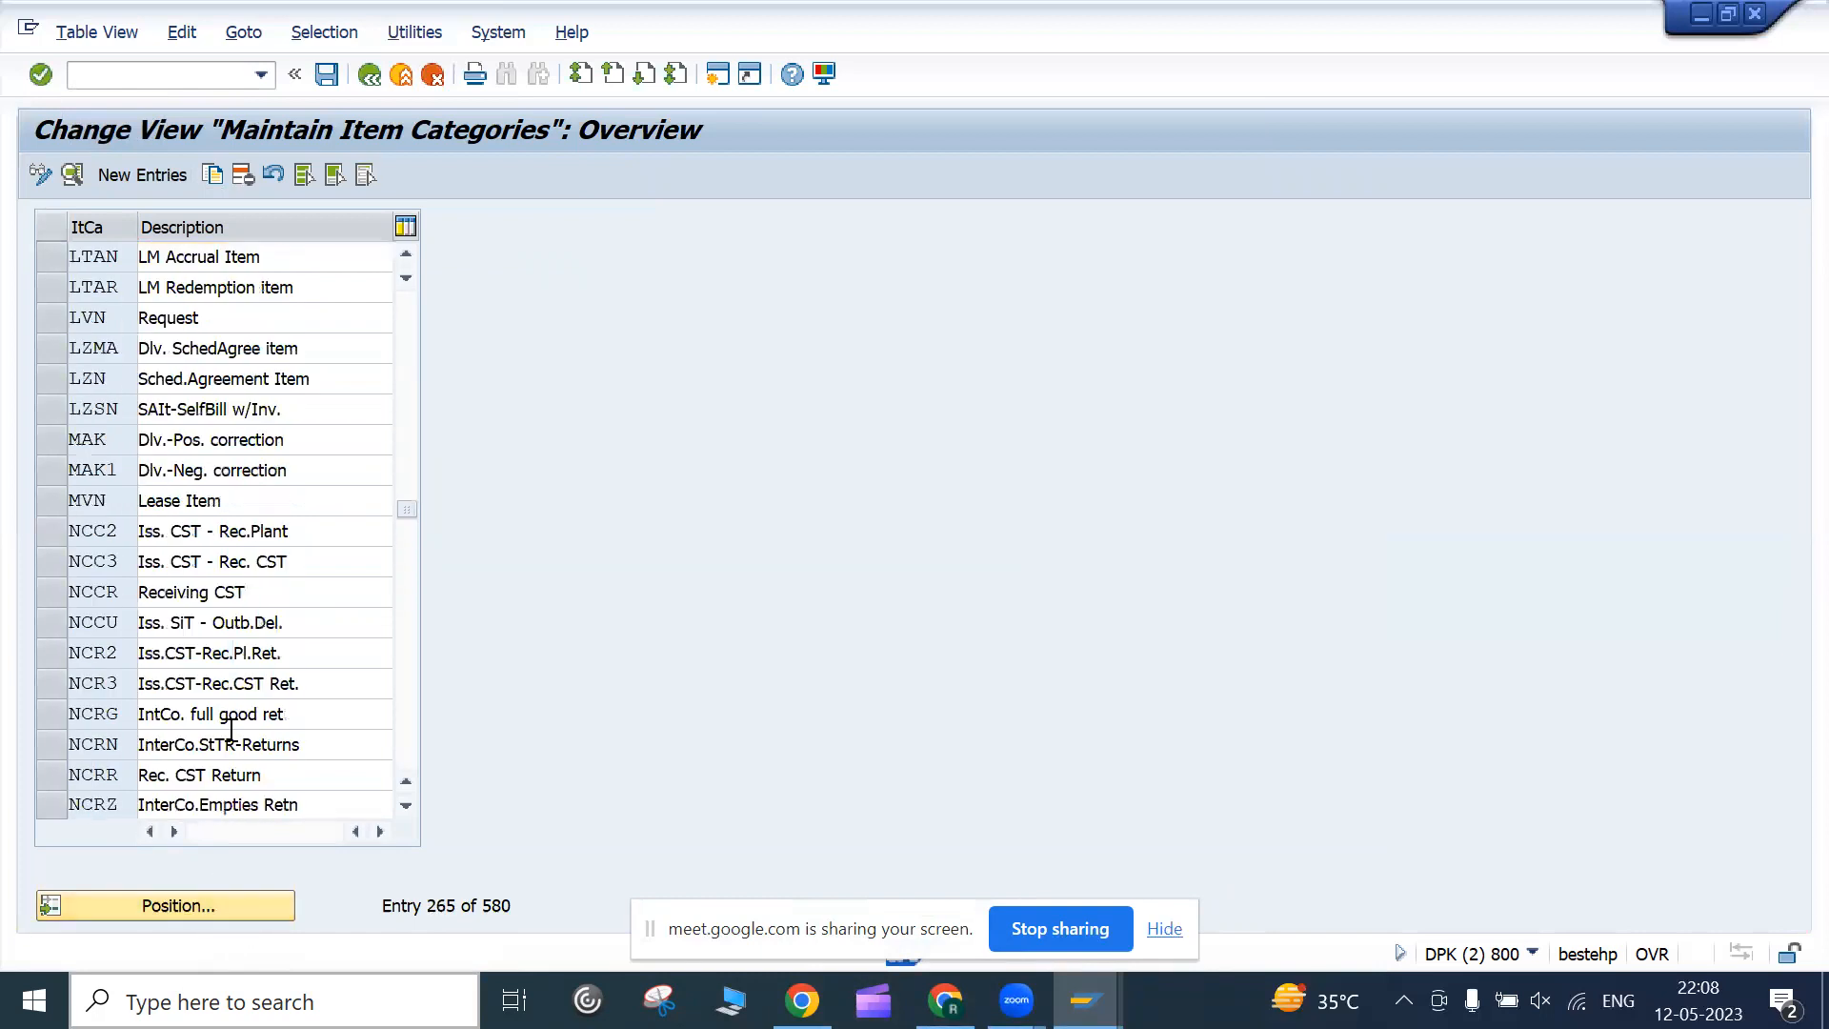
scroll(381, 476, "up", 3)
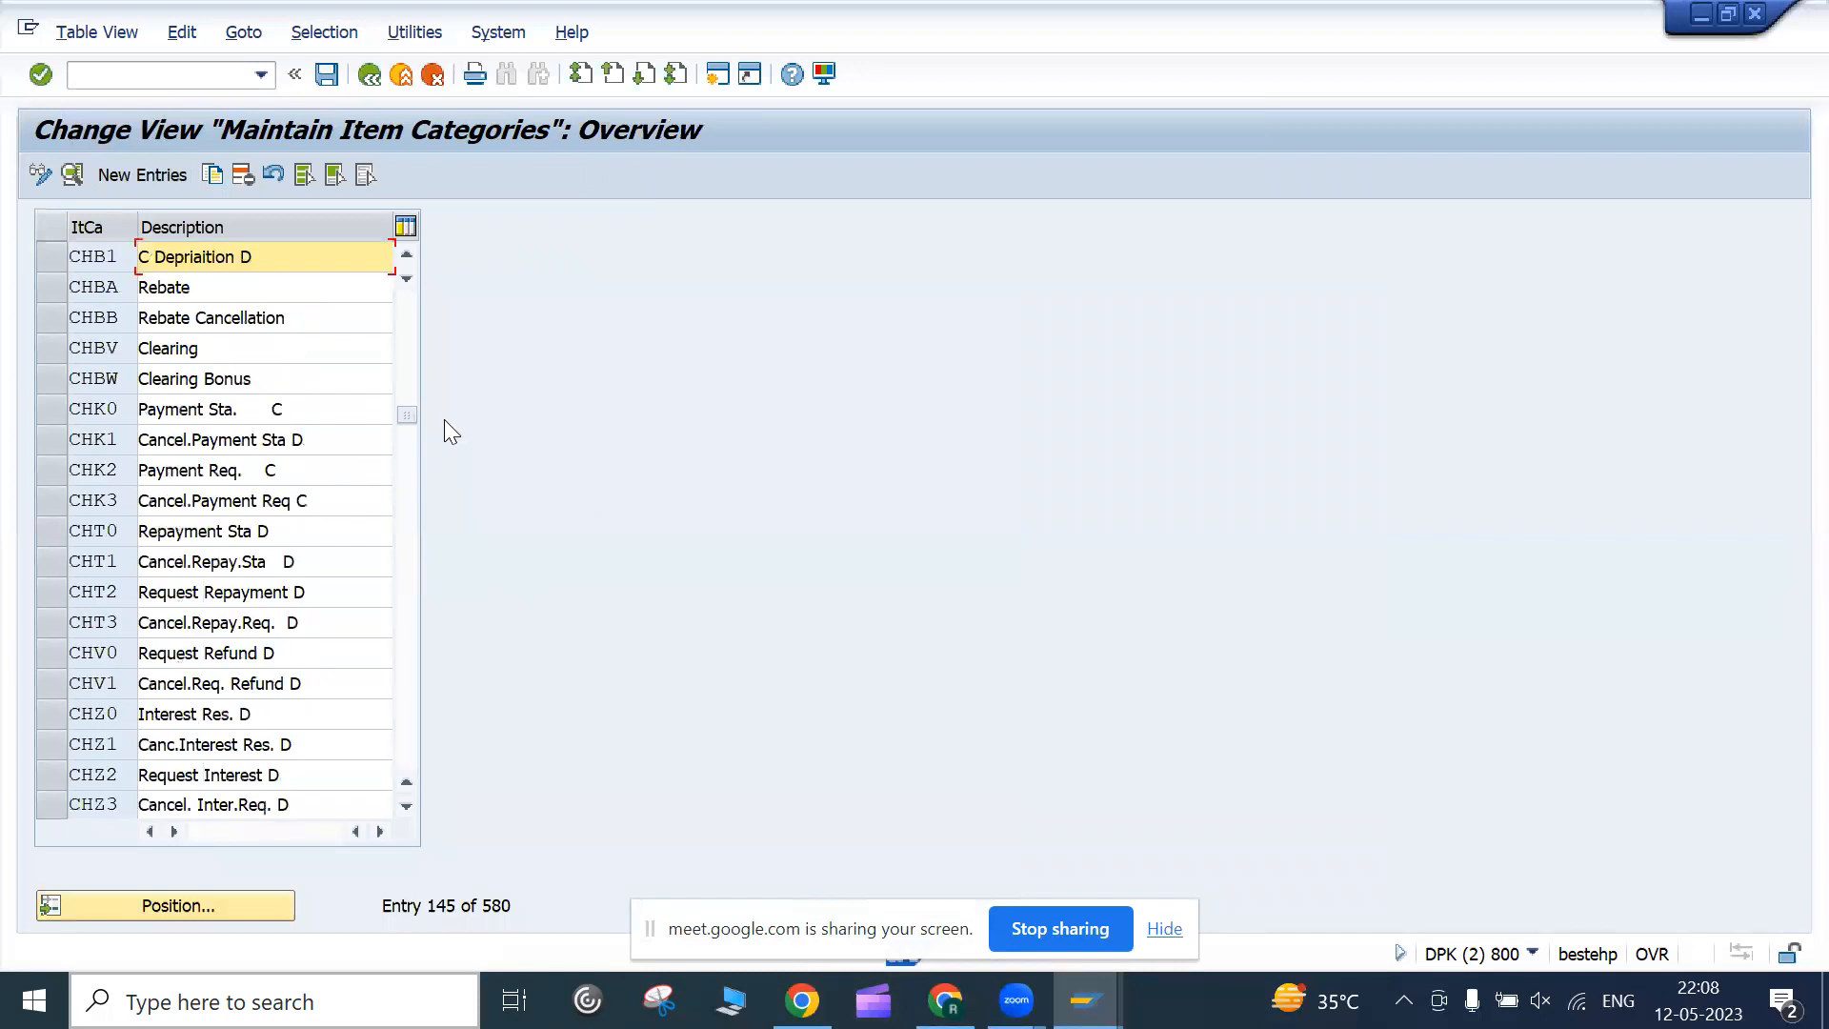
scroll(316, 318, "up", 12)
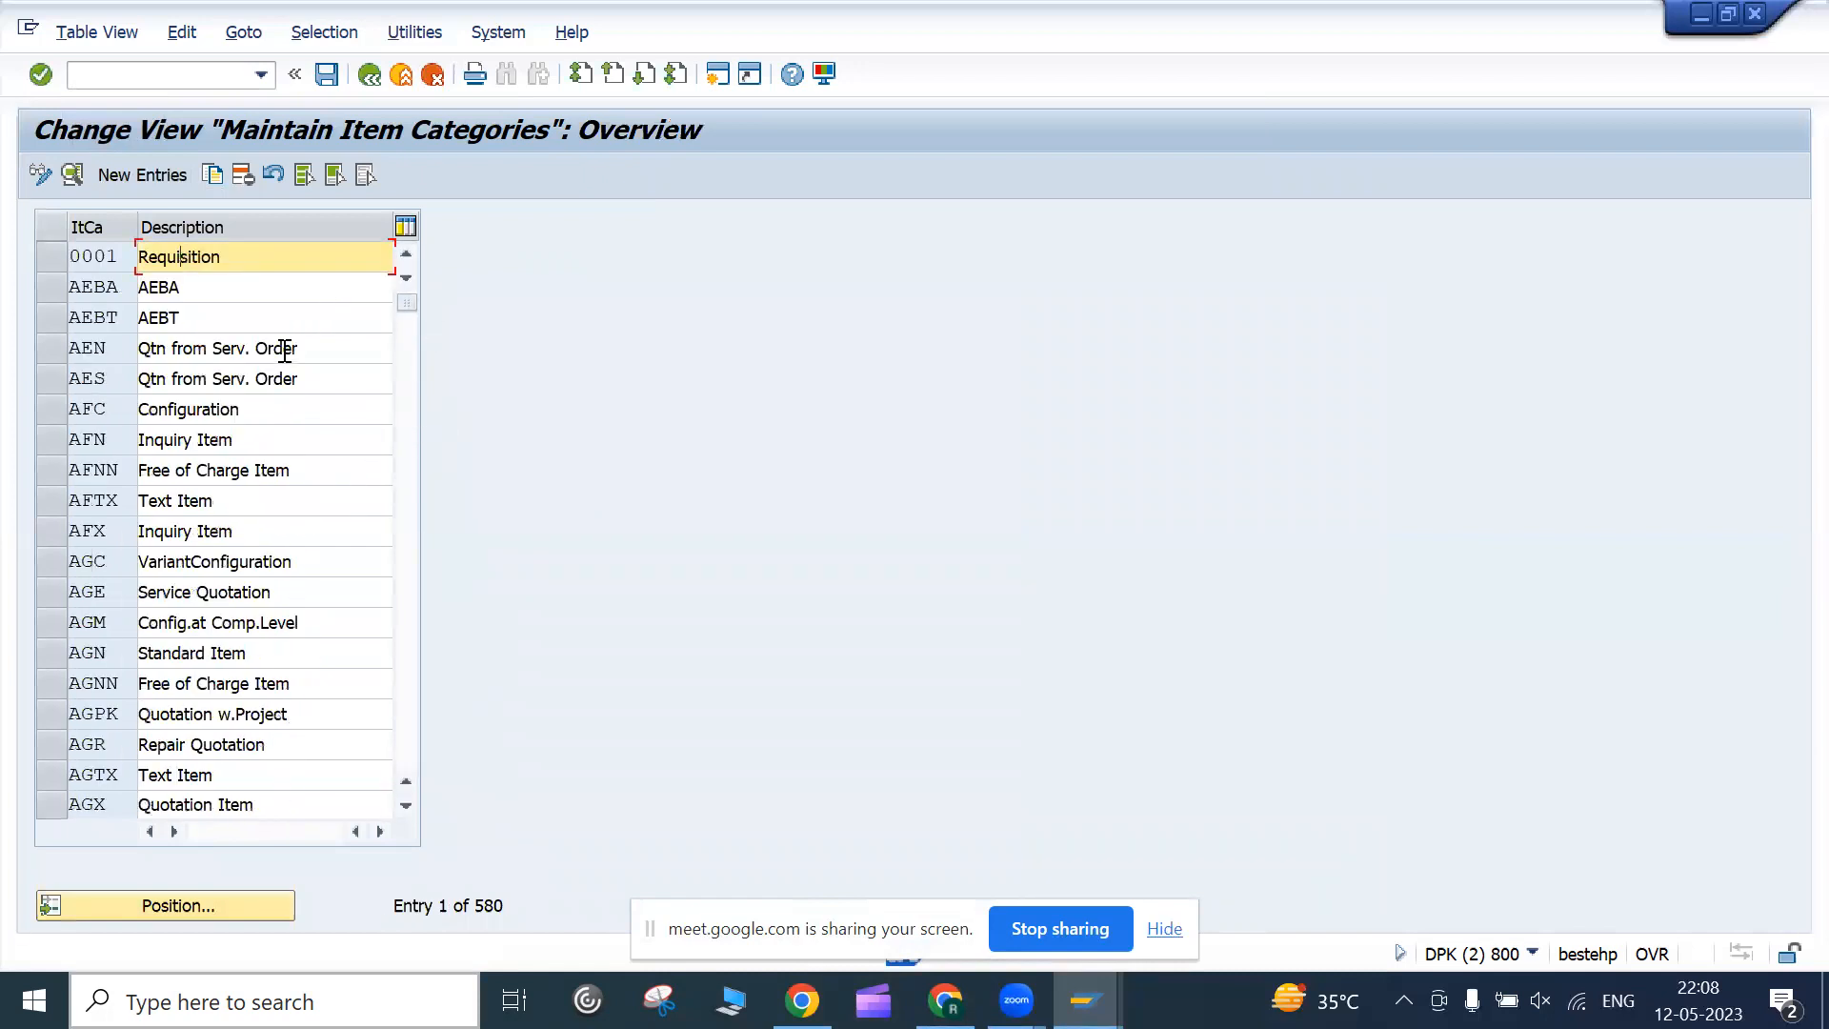
scroll(286, 352, "down", 5)
scroll(274, 367, "up", 5)
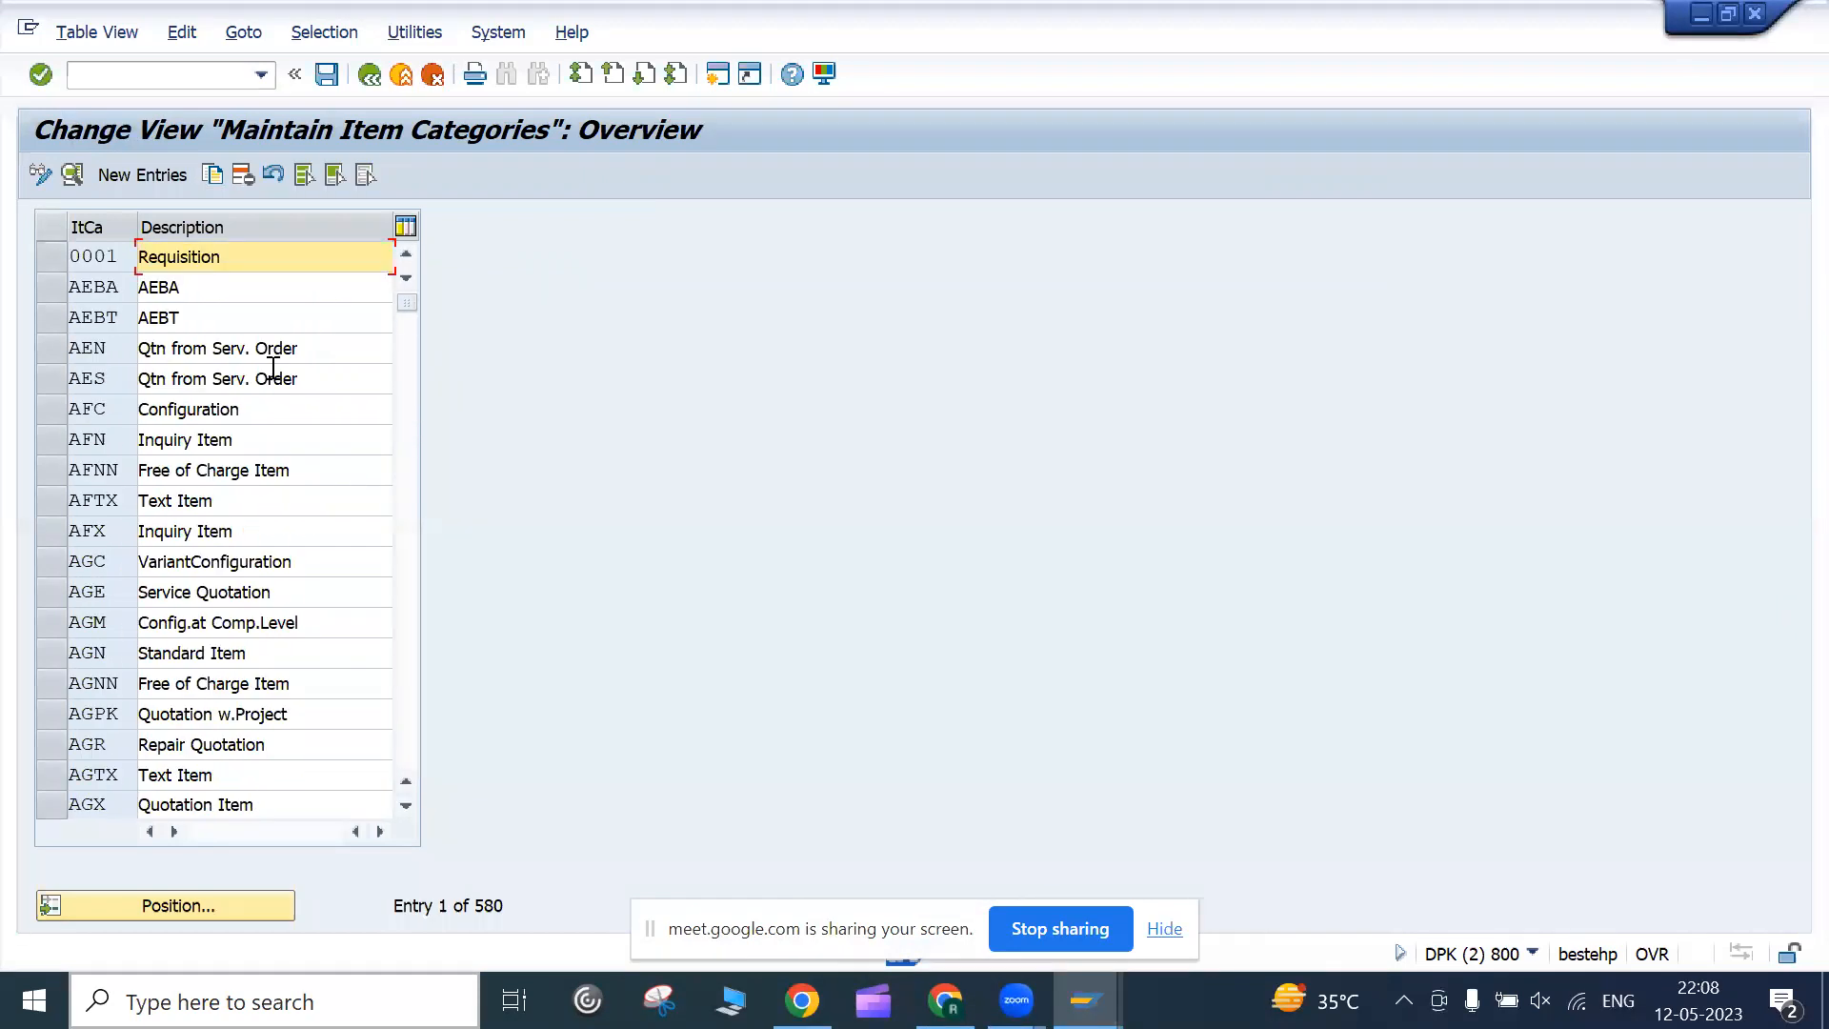
left_click(207, 444)
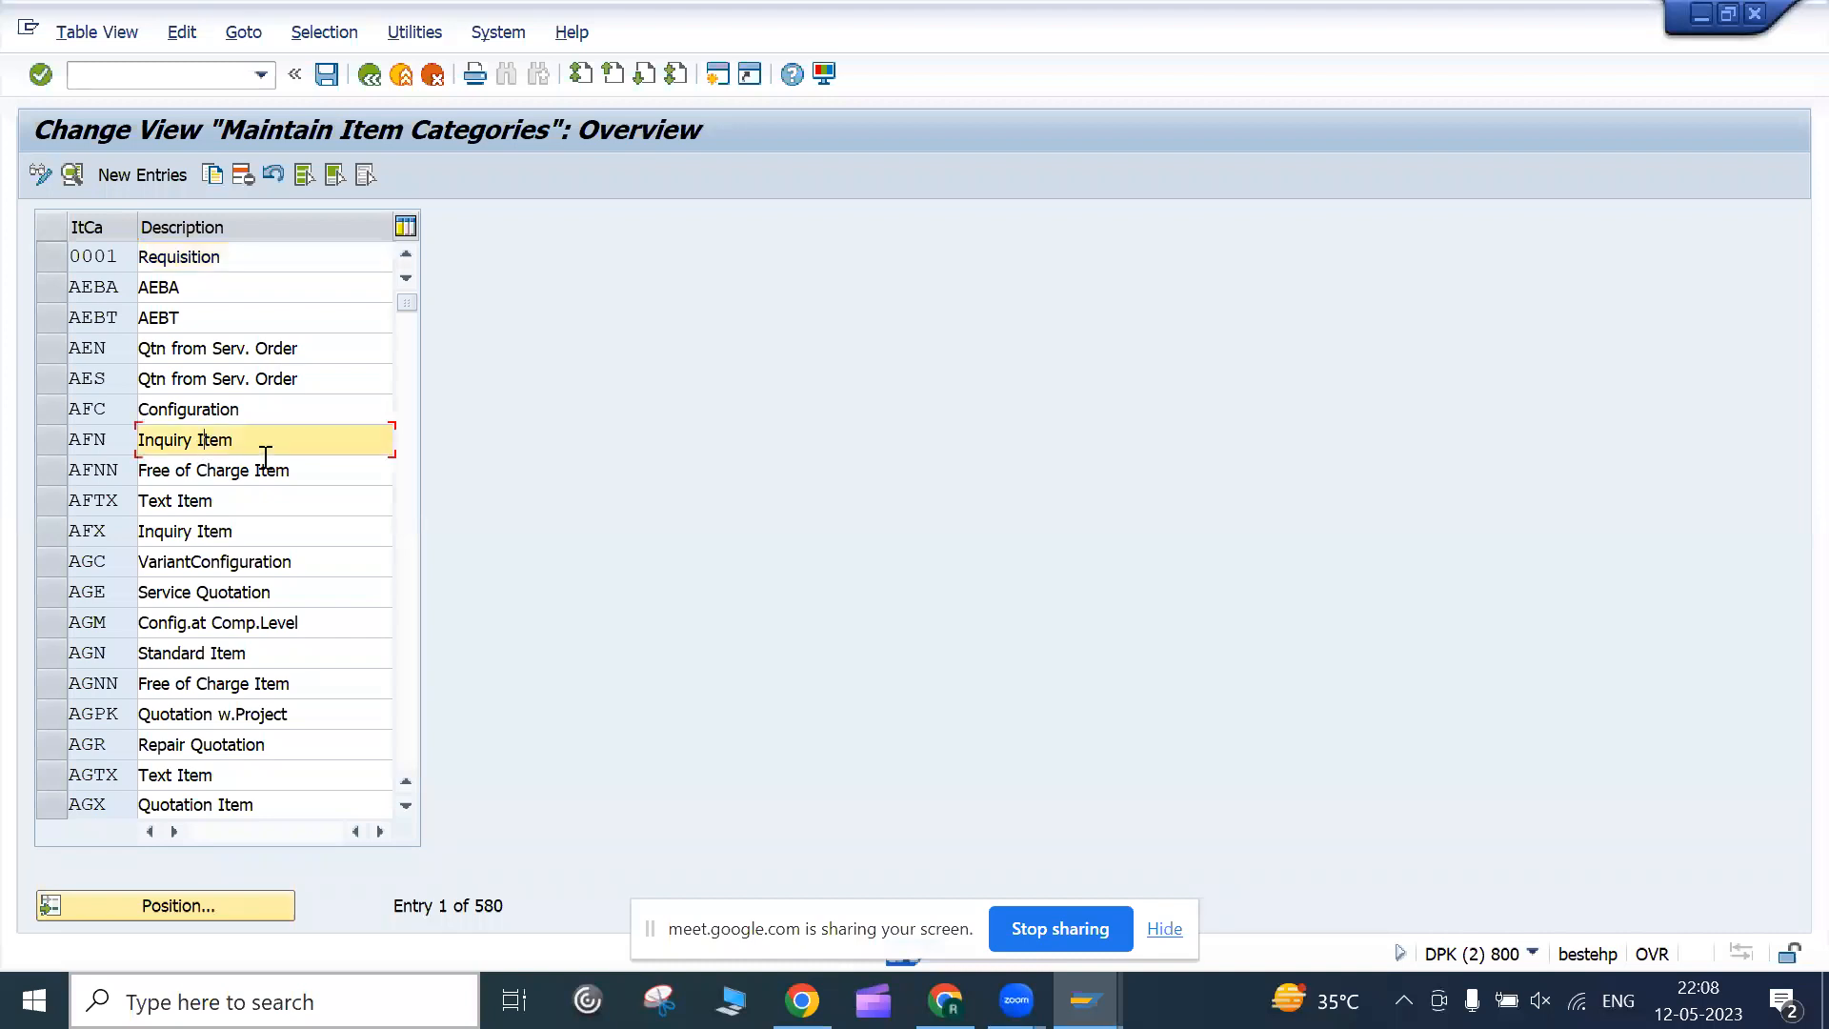
double_click(116, 444)
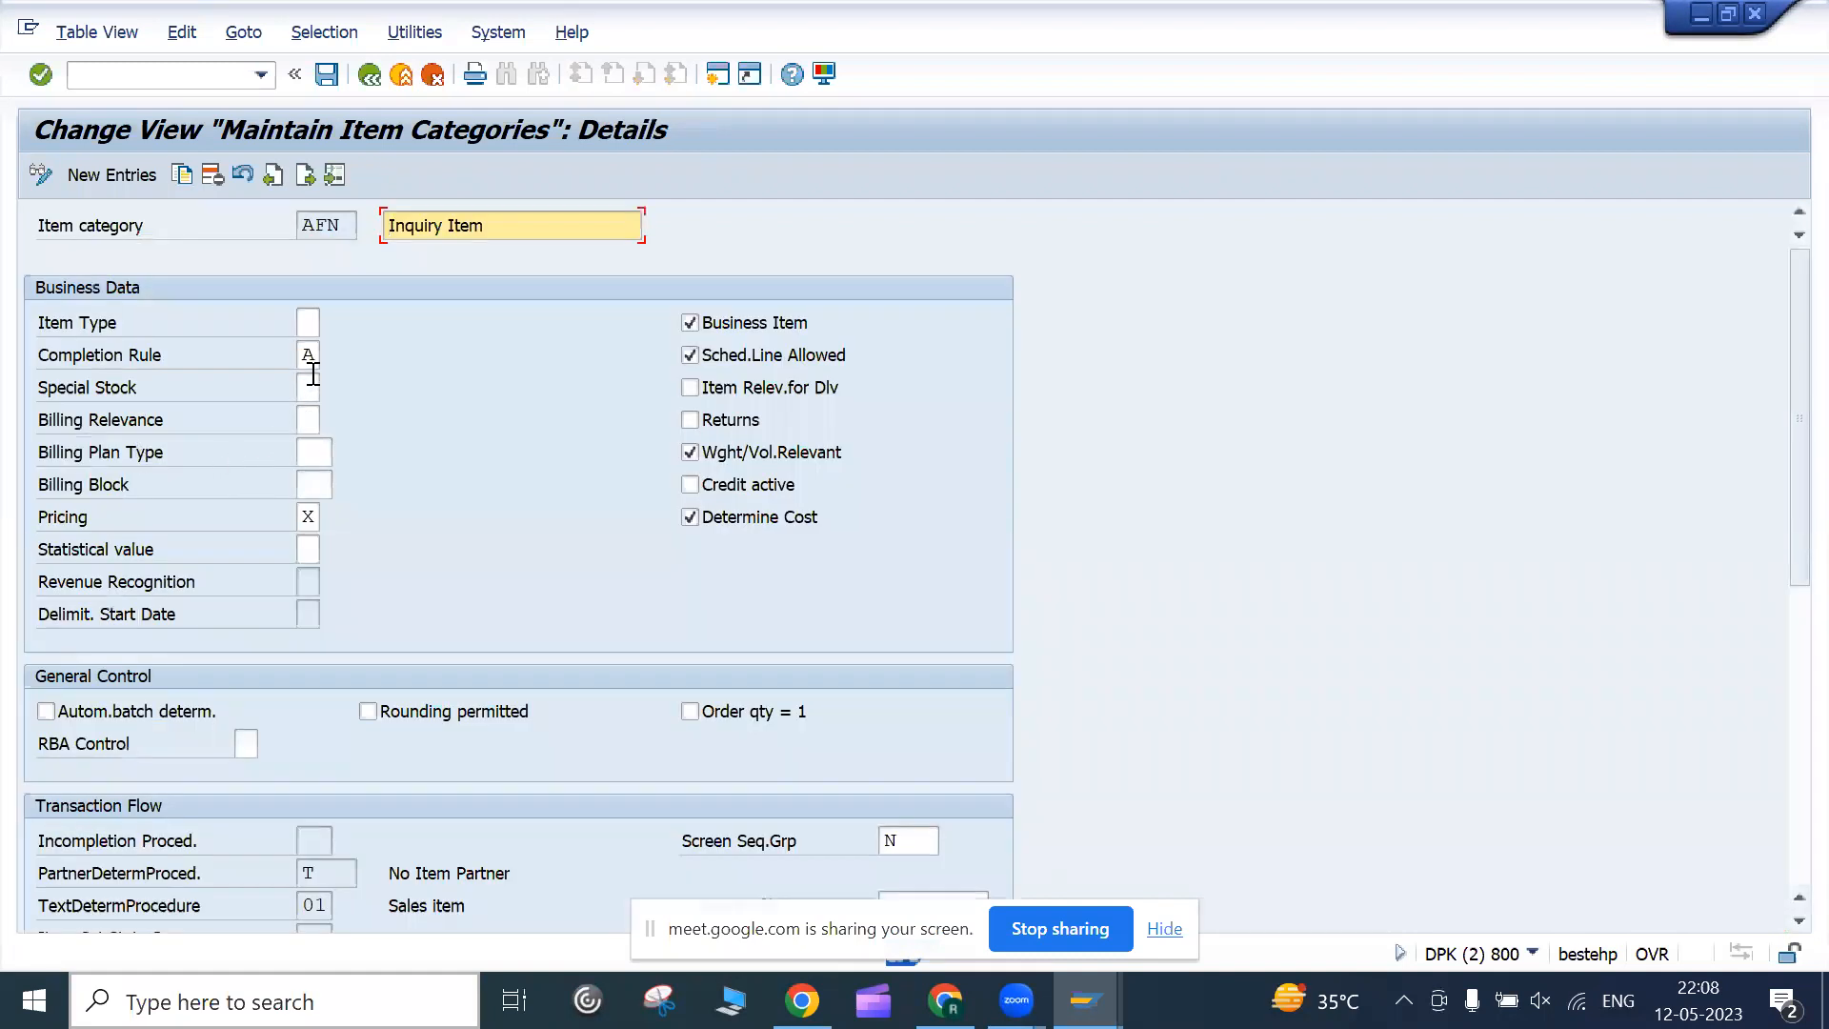
left_click(308, 358)
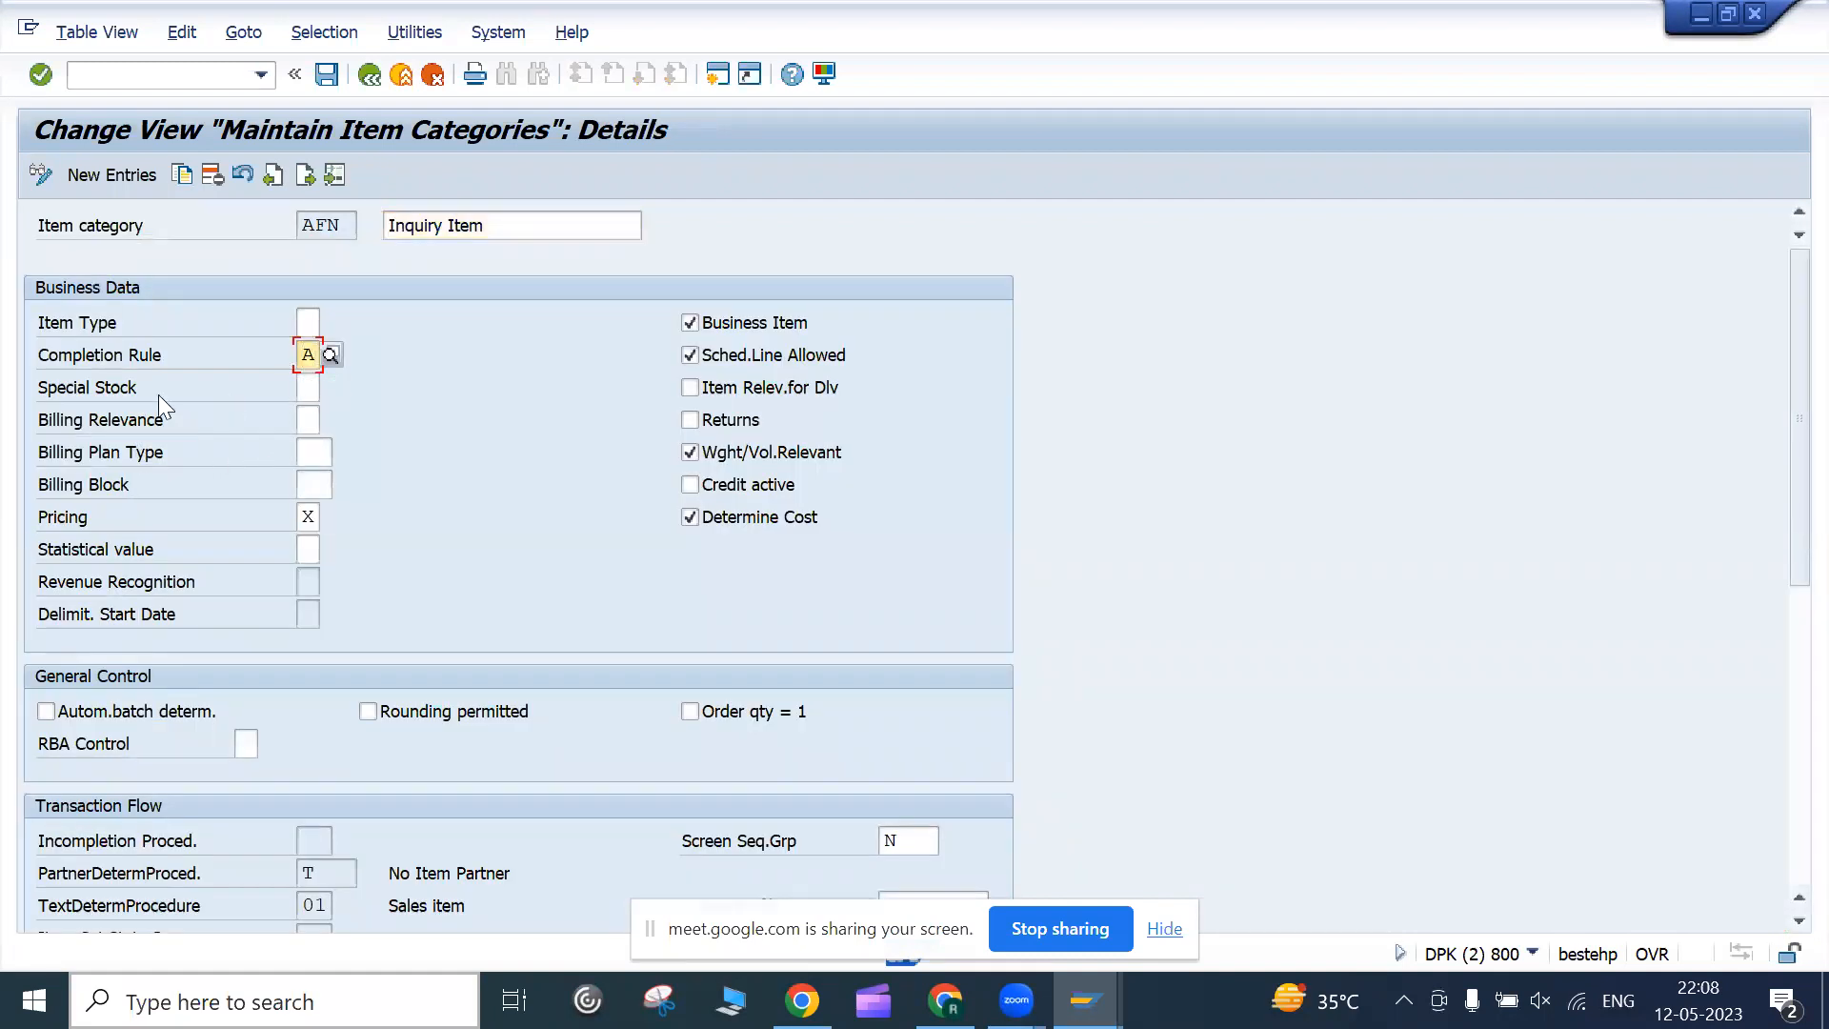
left_click(330, 354)
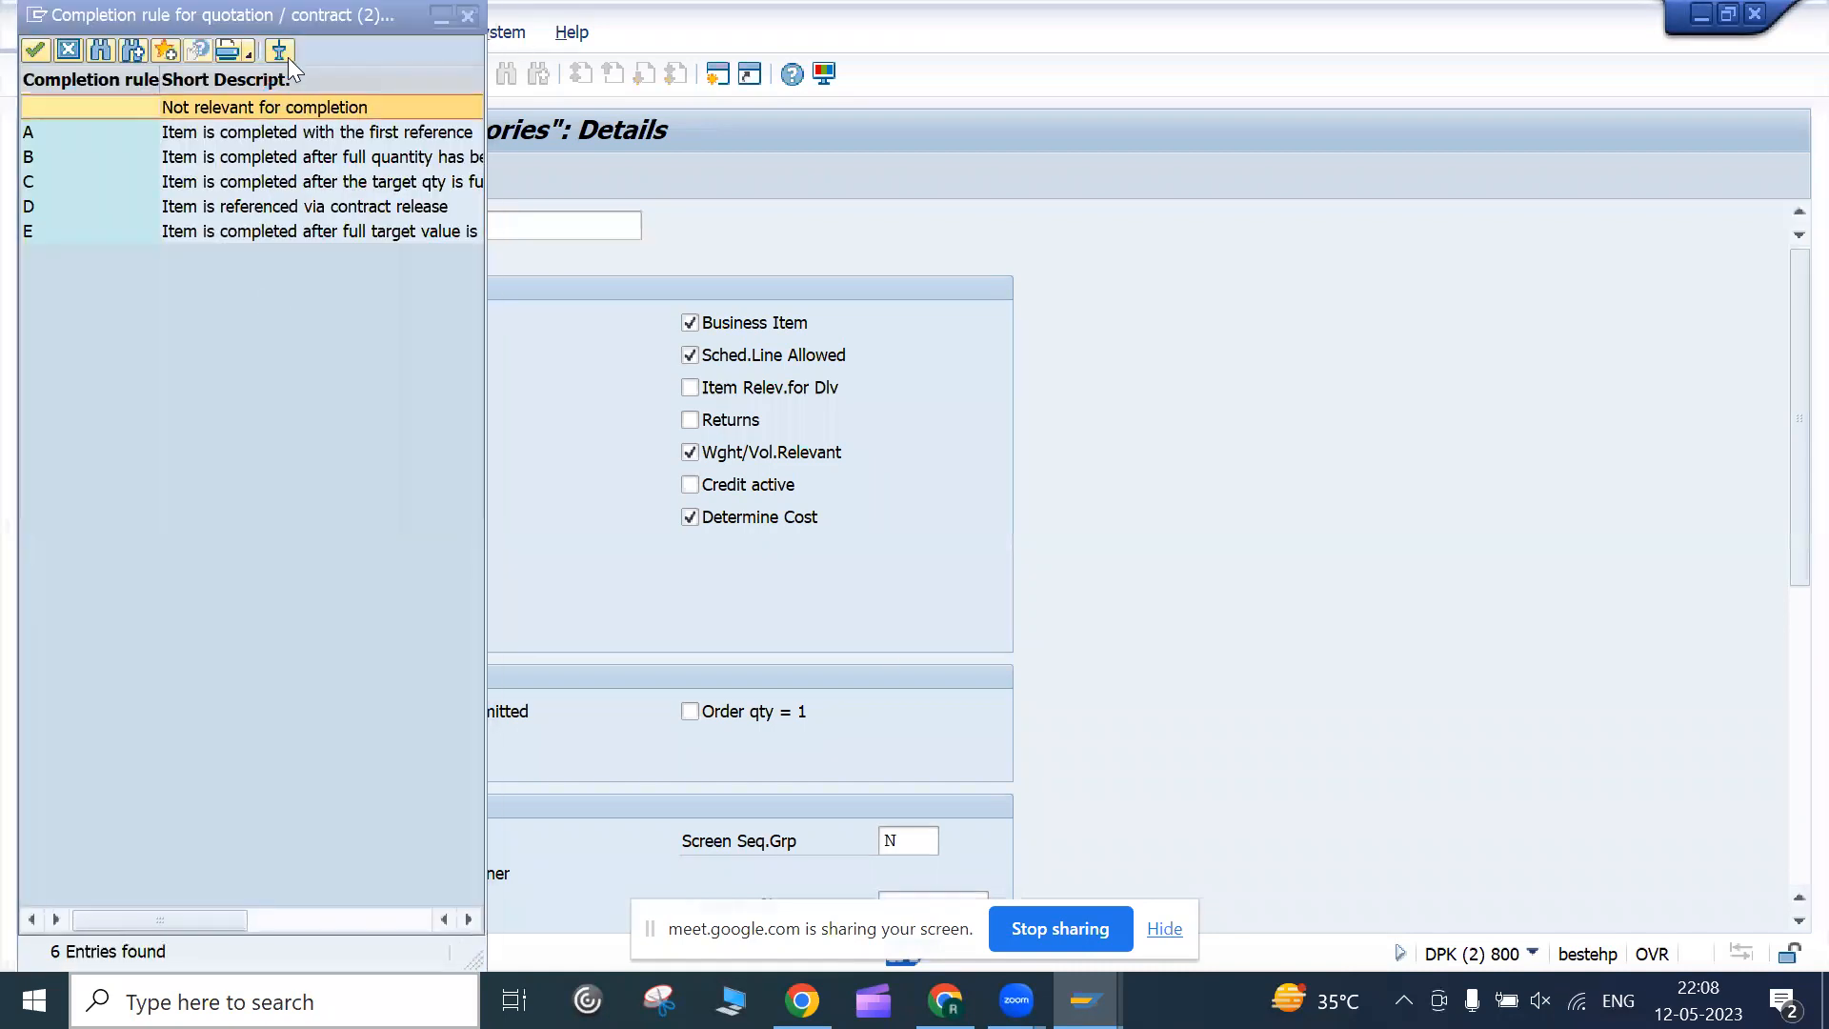
left_click_drag(308, 14, 865, 160)
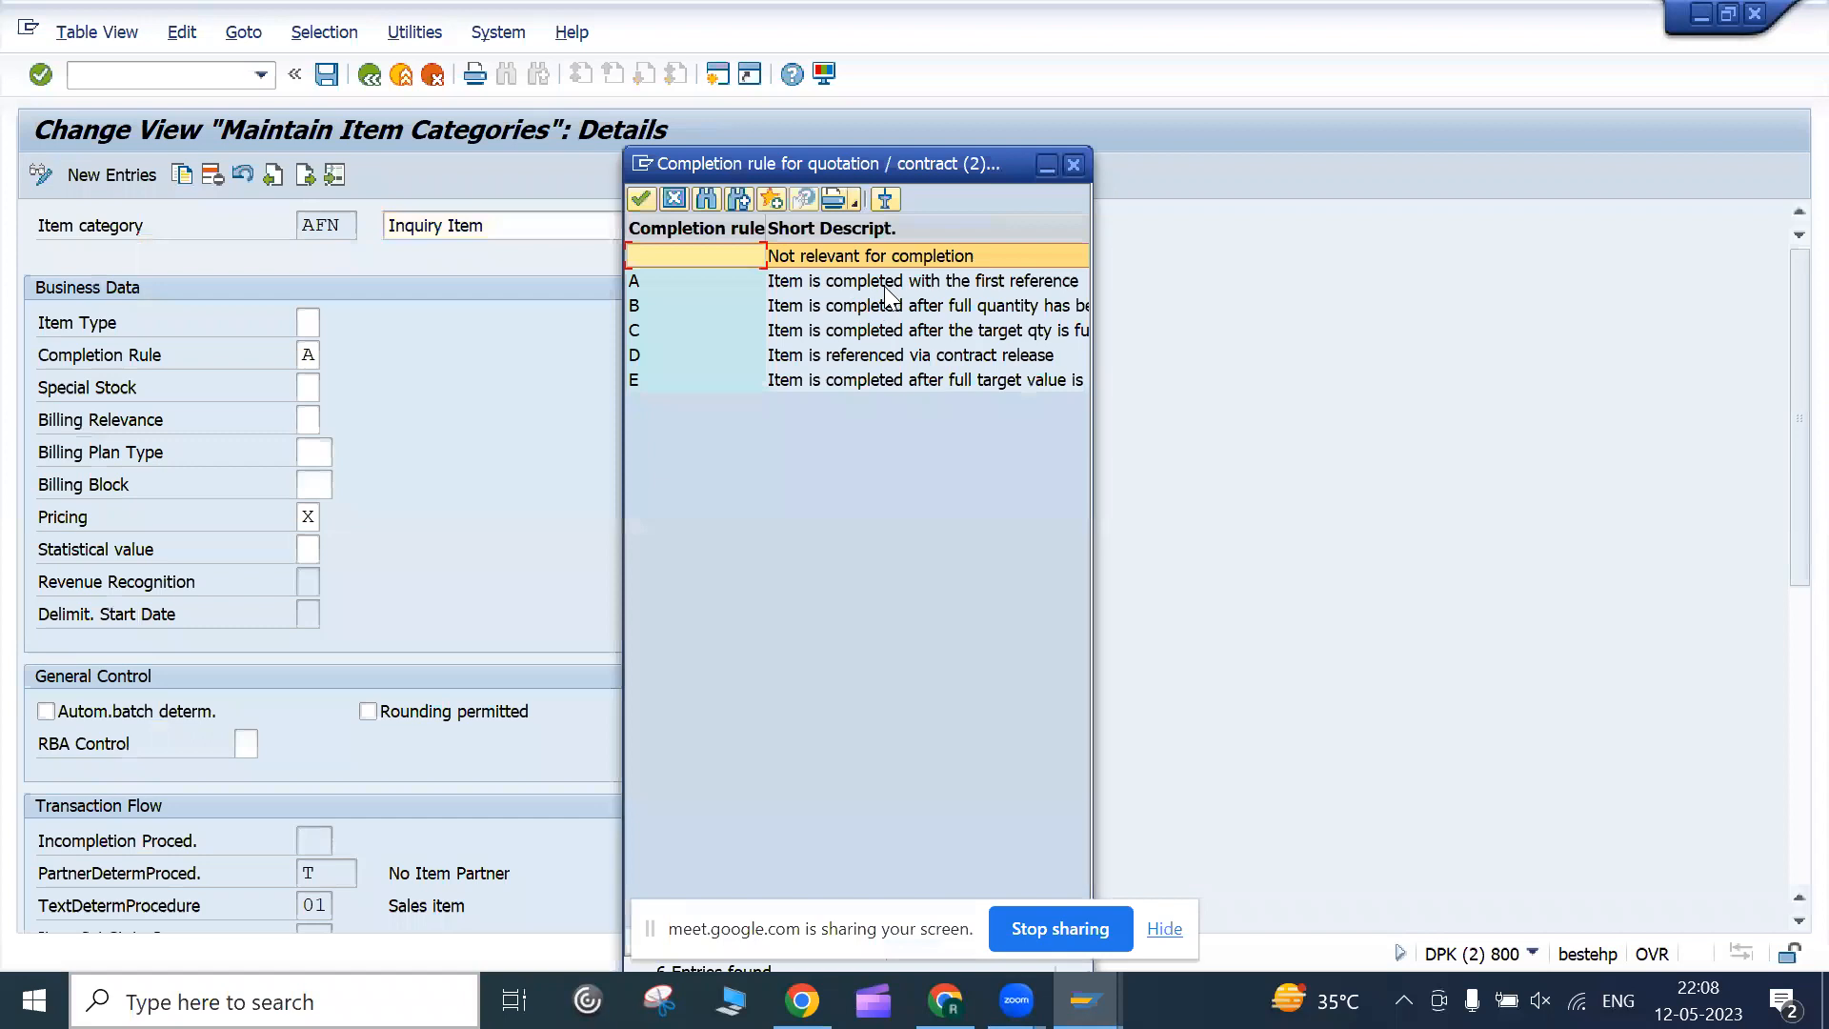
left_click(884, 280)
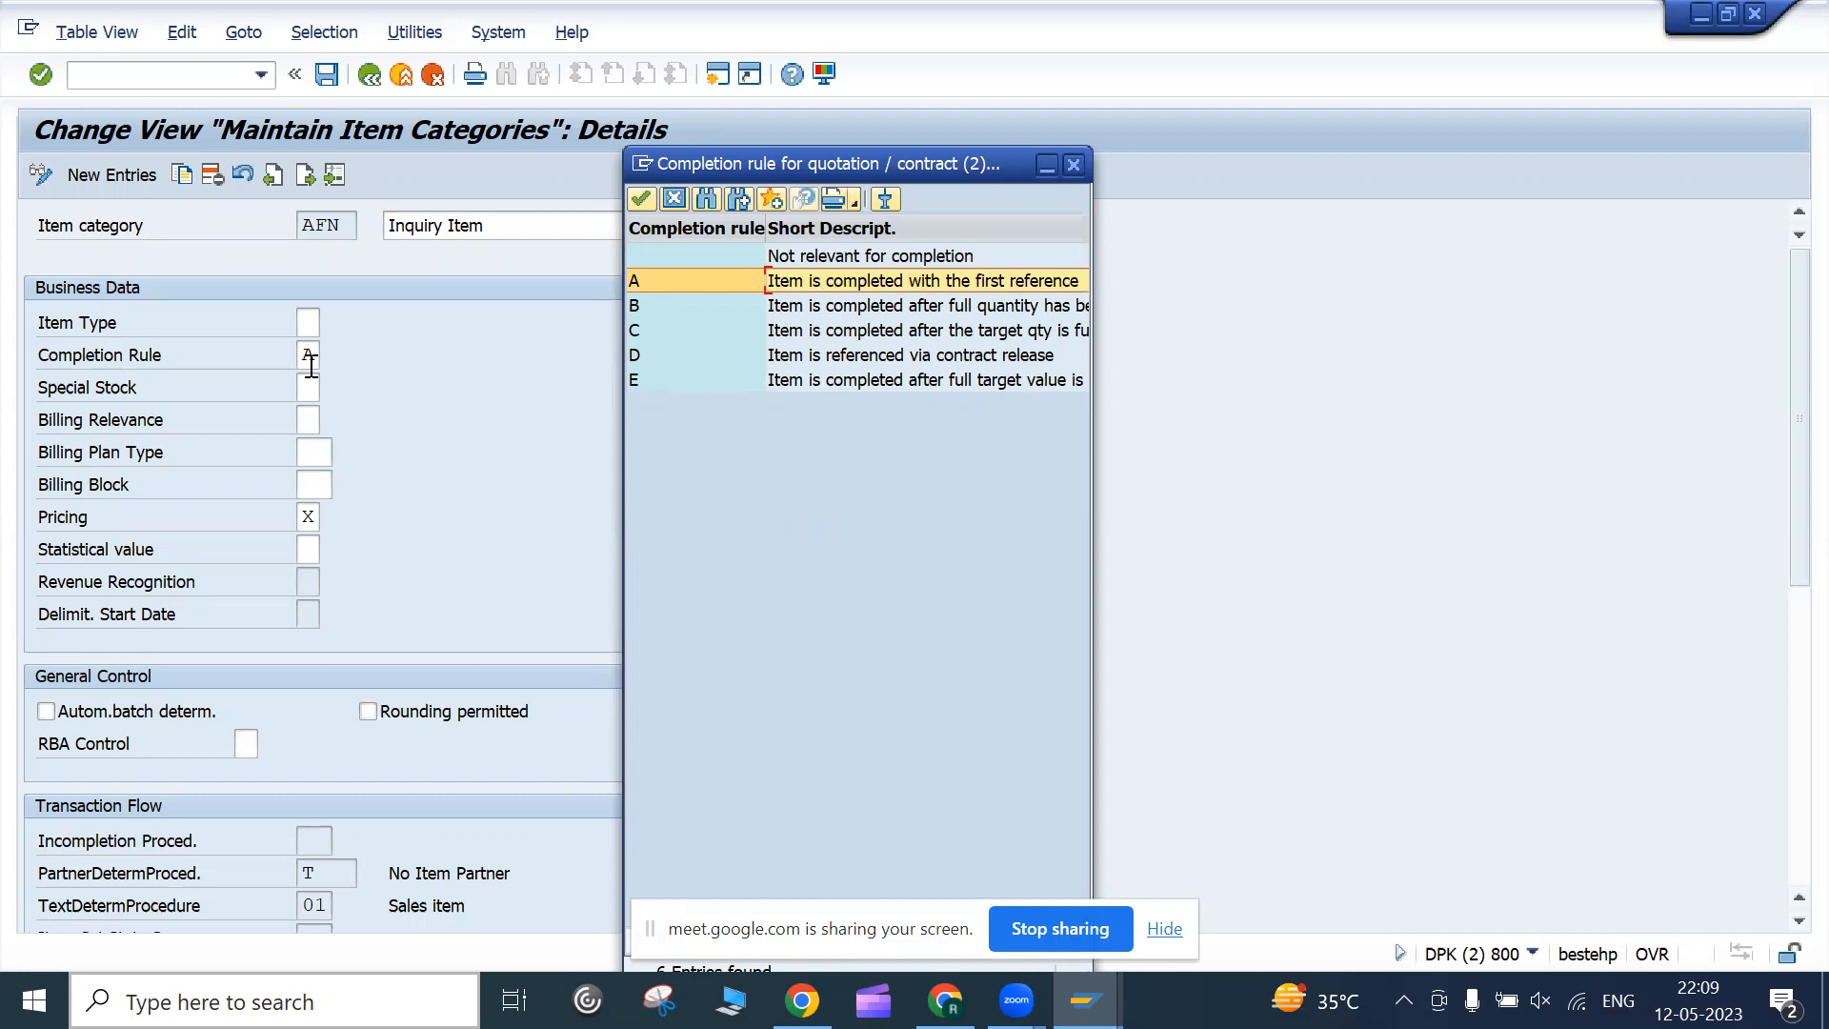
left_click(681, 200)
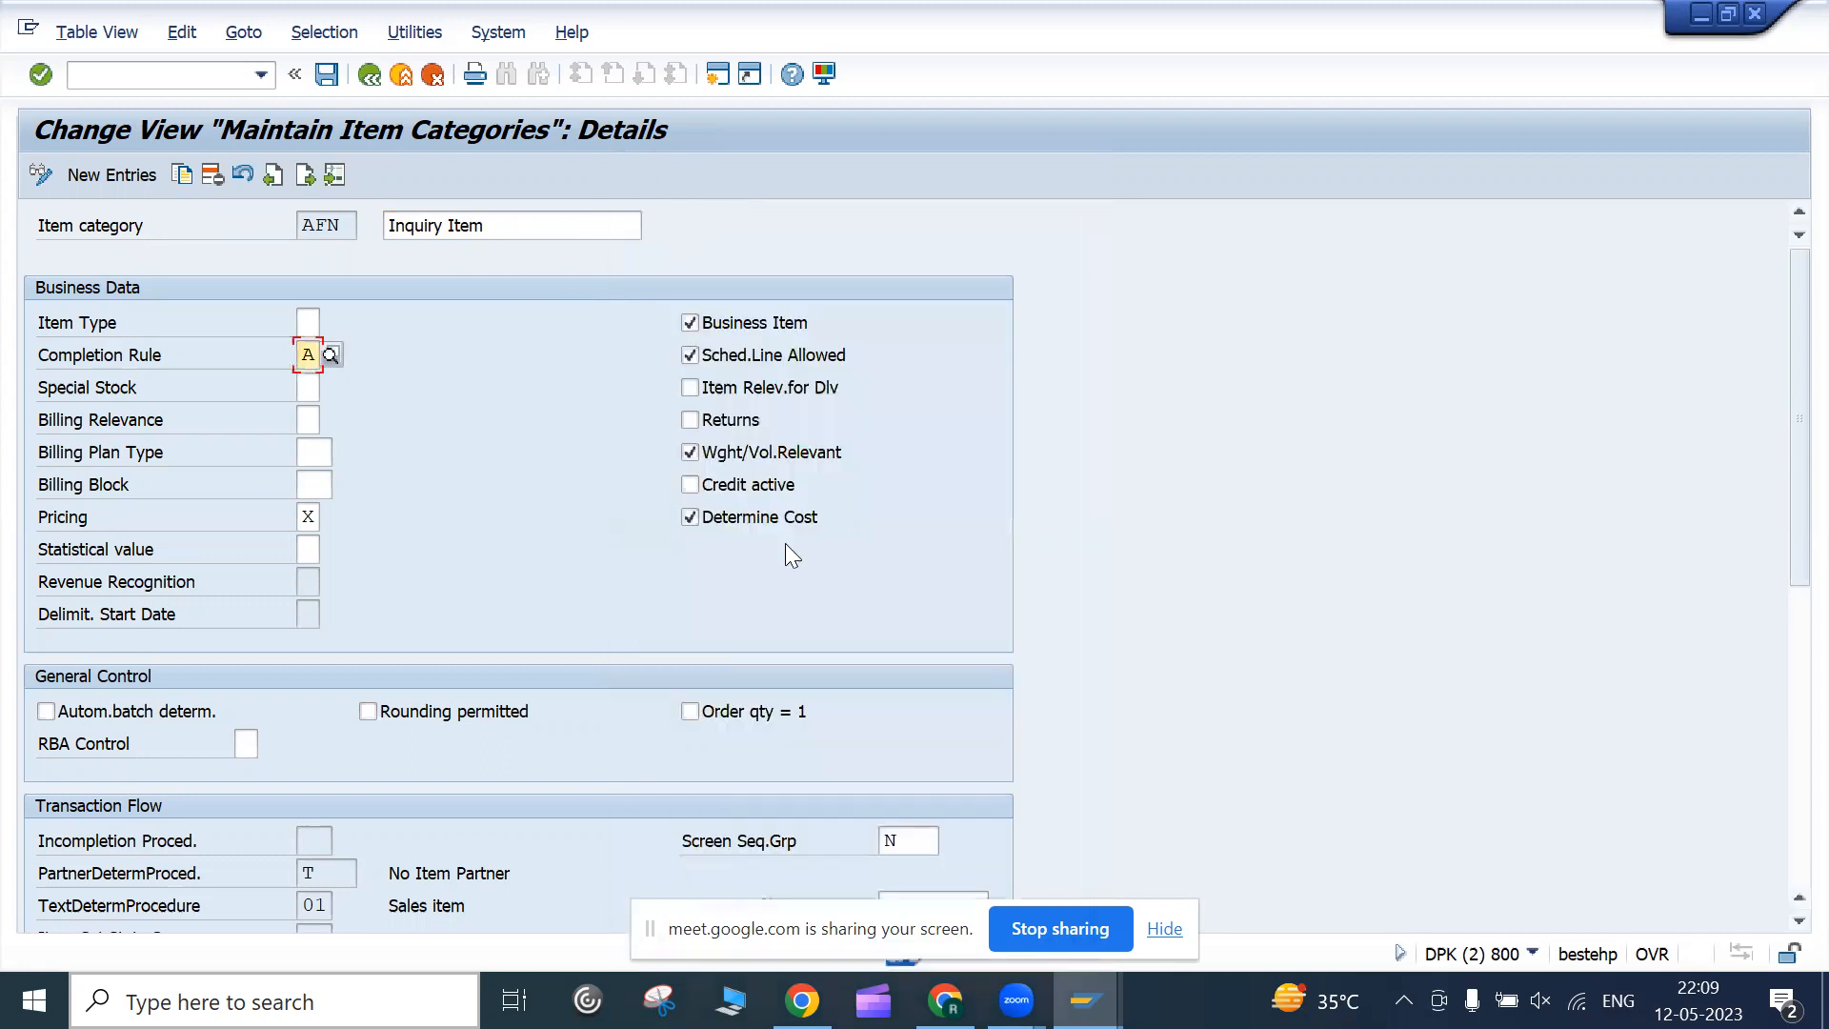
left_click(311, 516)
left_click(329, 516)
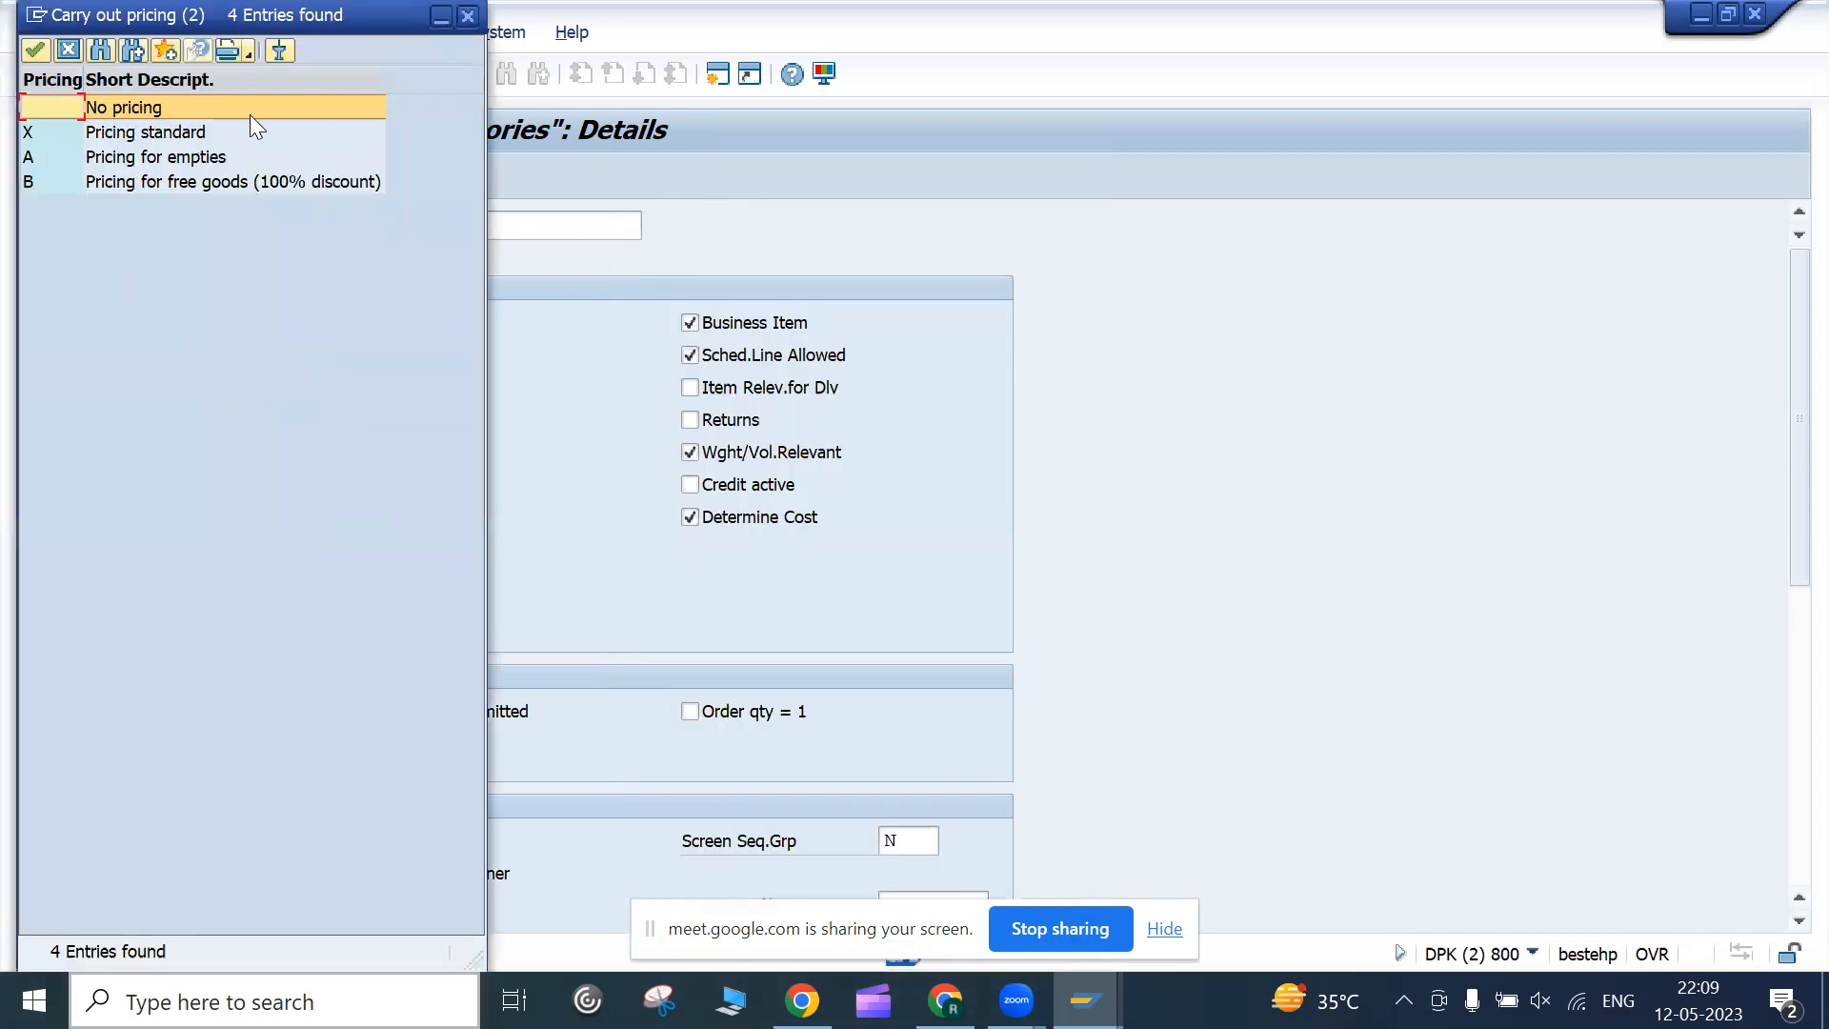
left_click(467, 16)
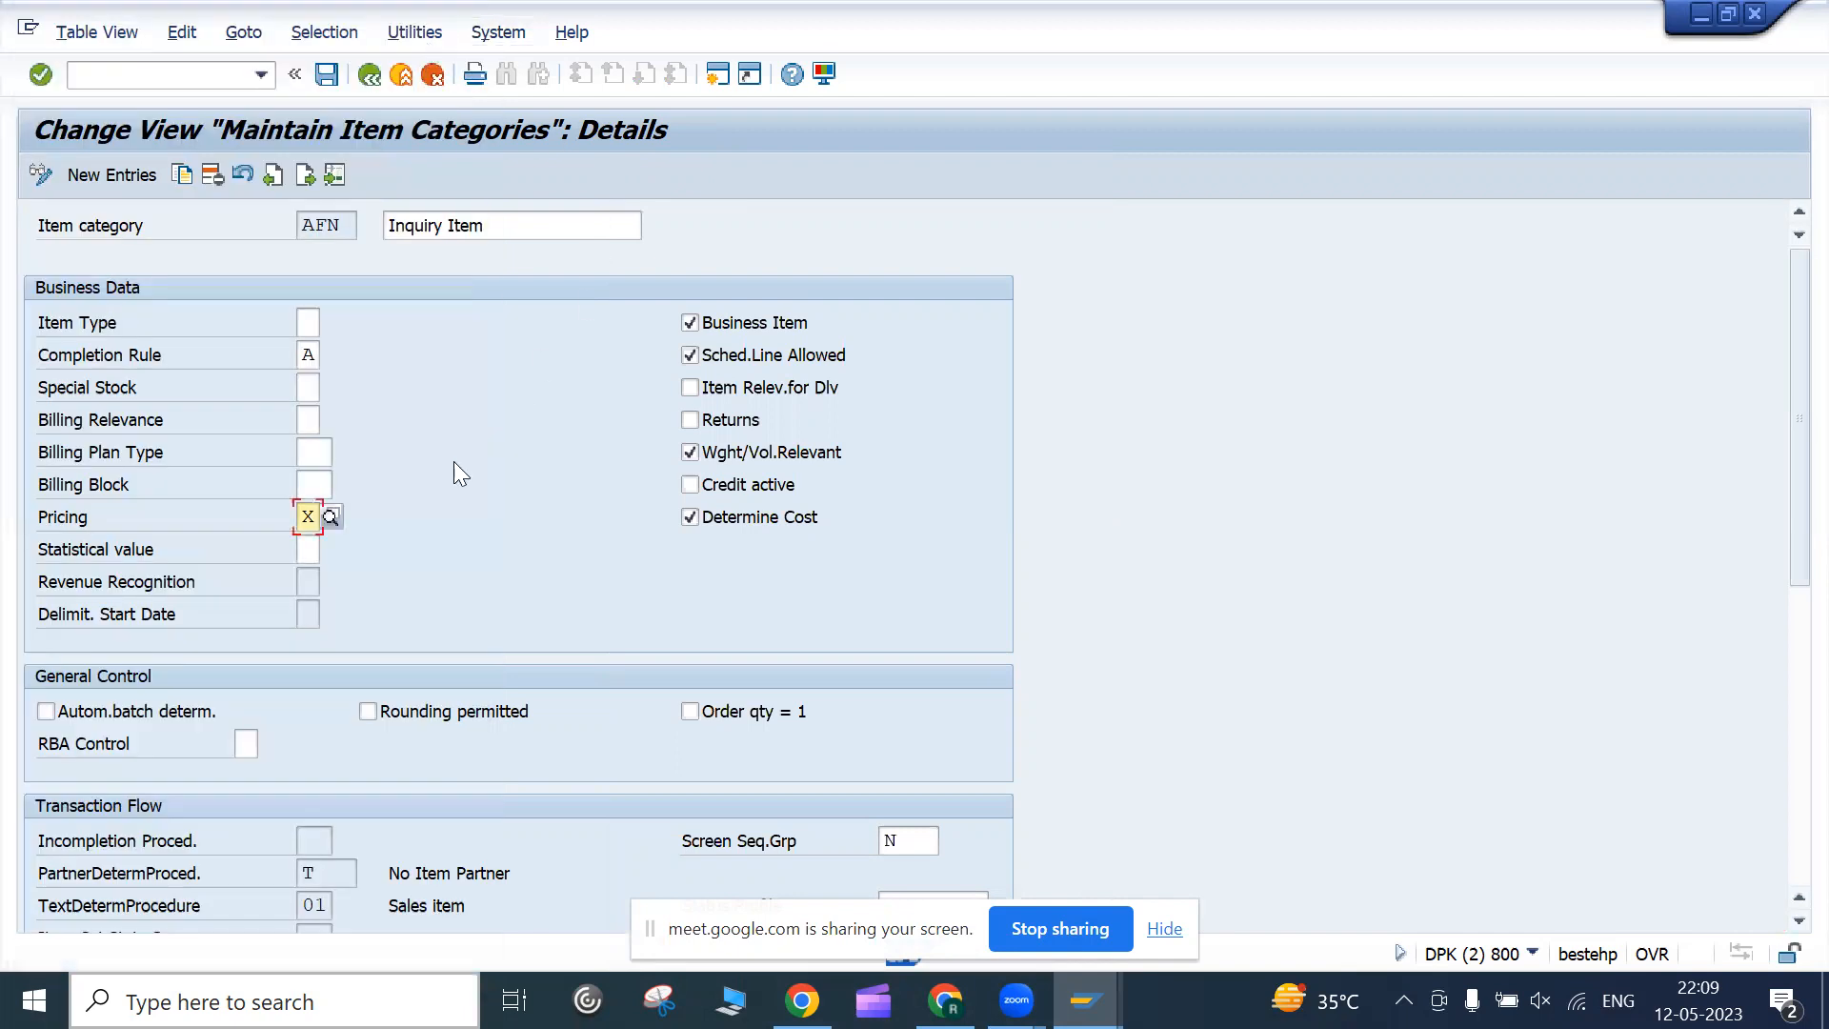
scroll(404, 652, "down", 1)
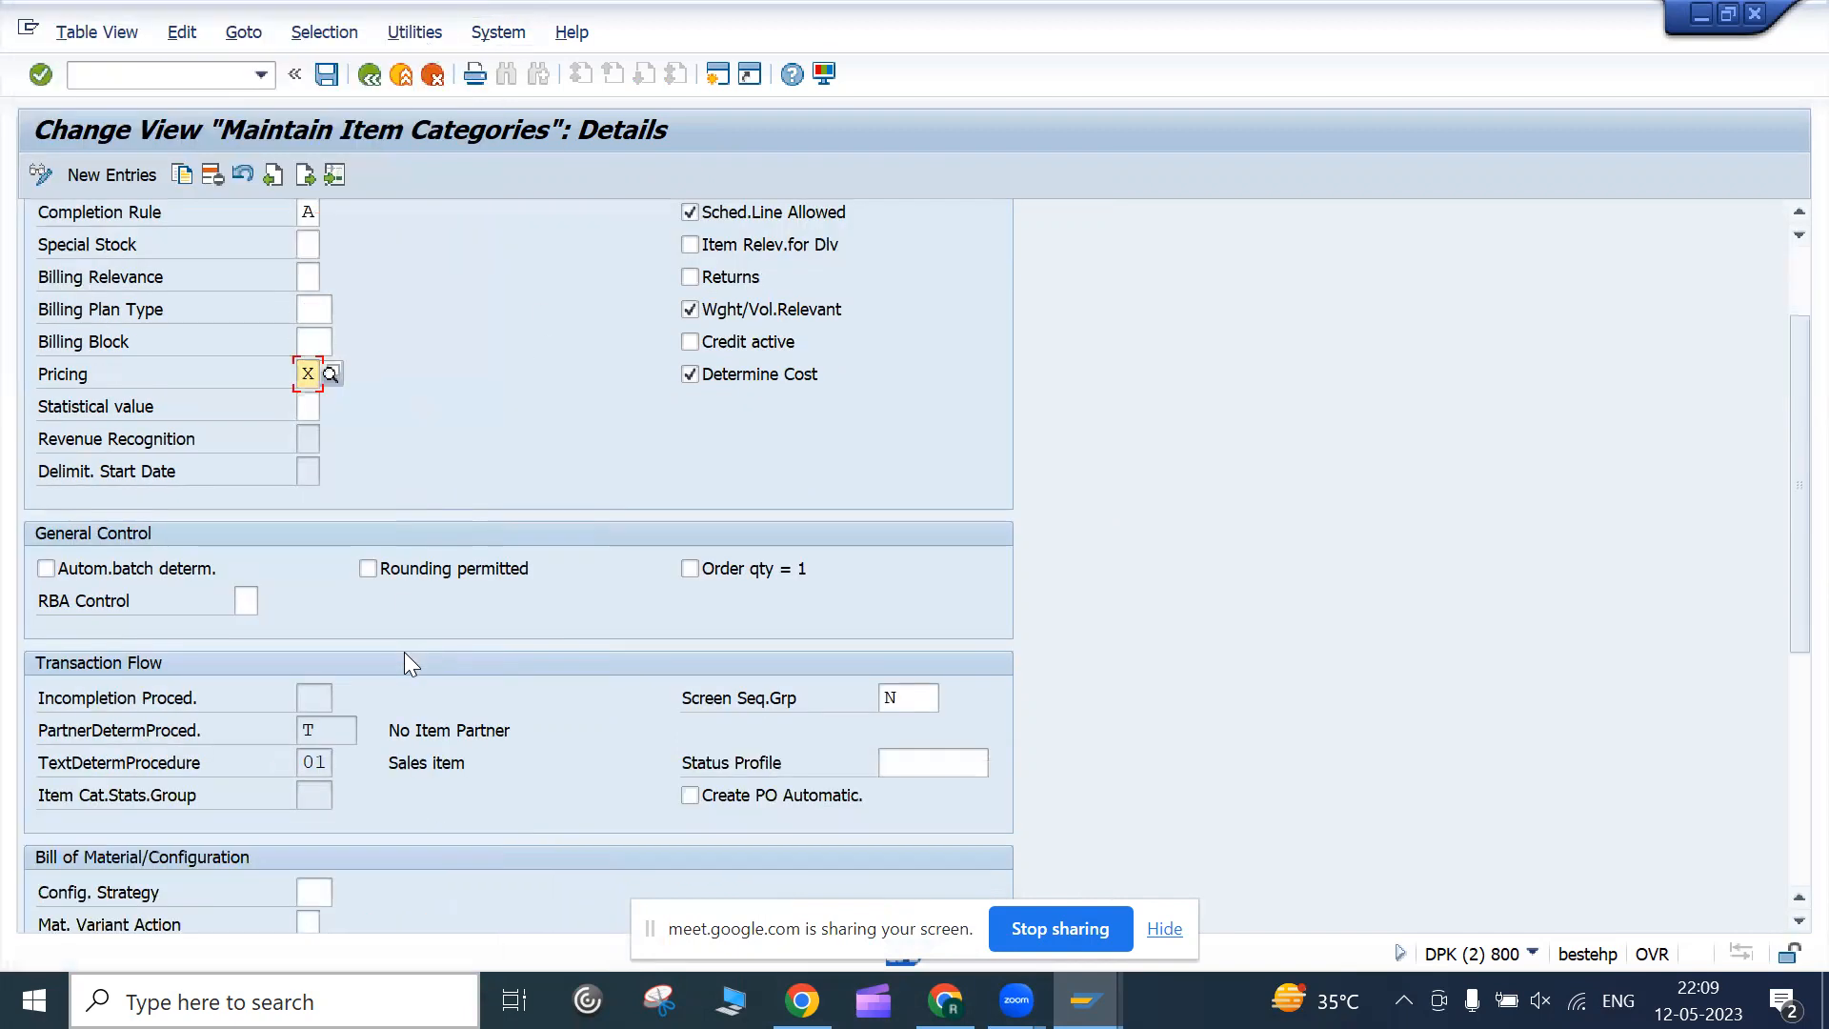
scroll(404, 652, "up", 1)
scroll(404, 652, "down", 1)
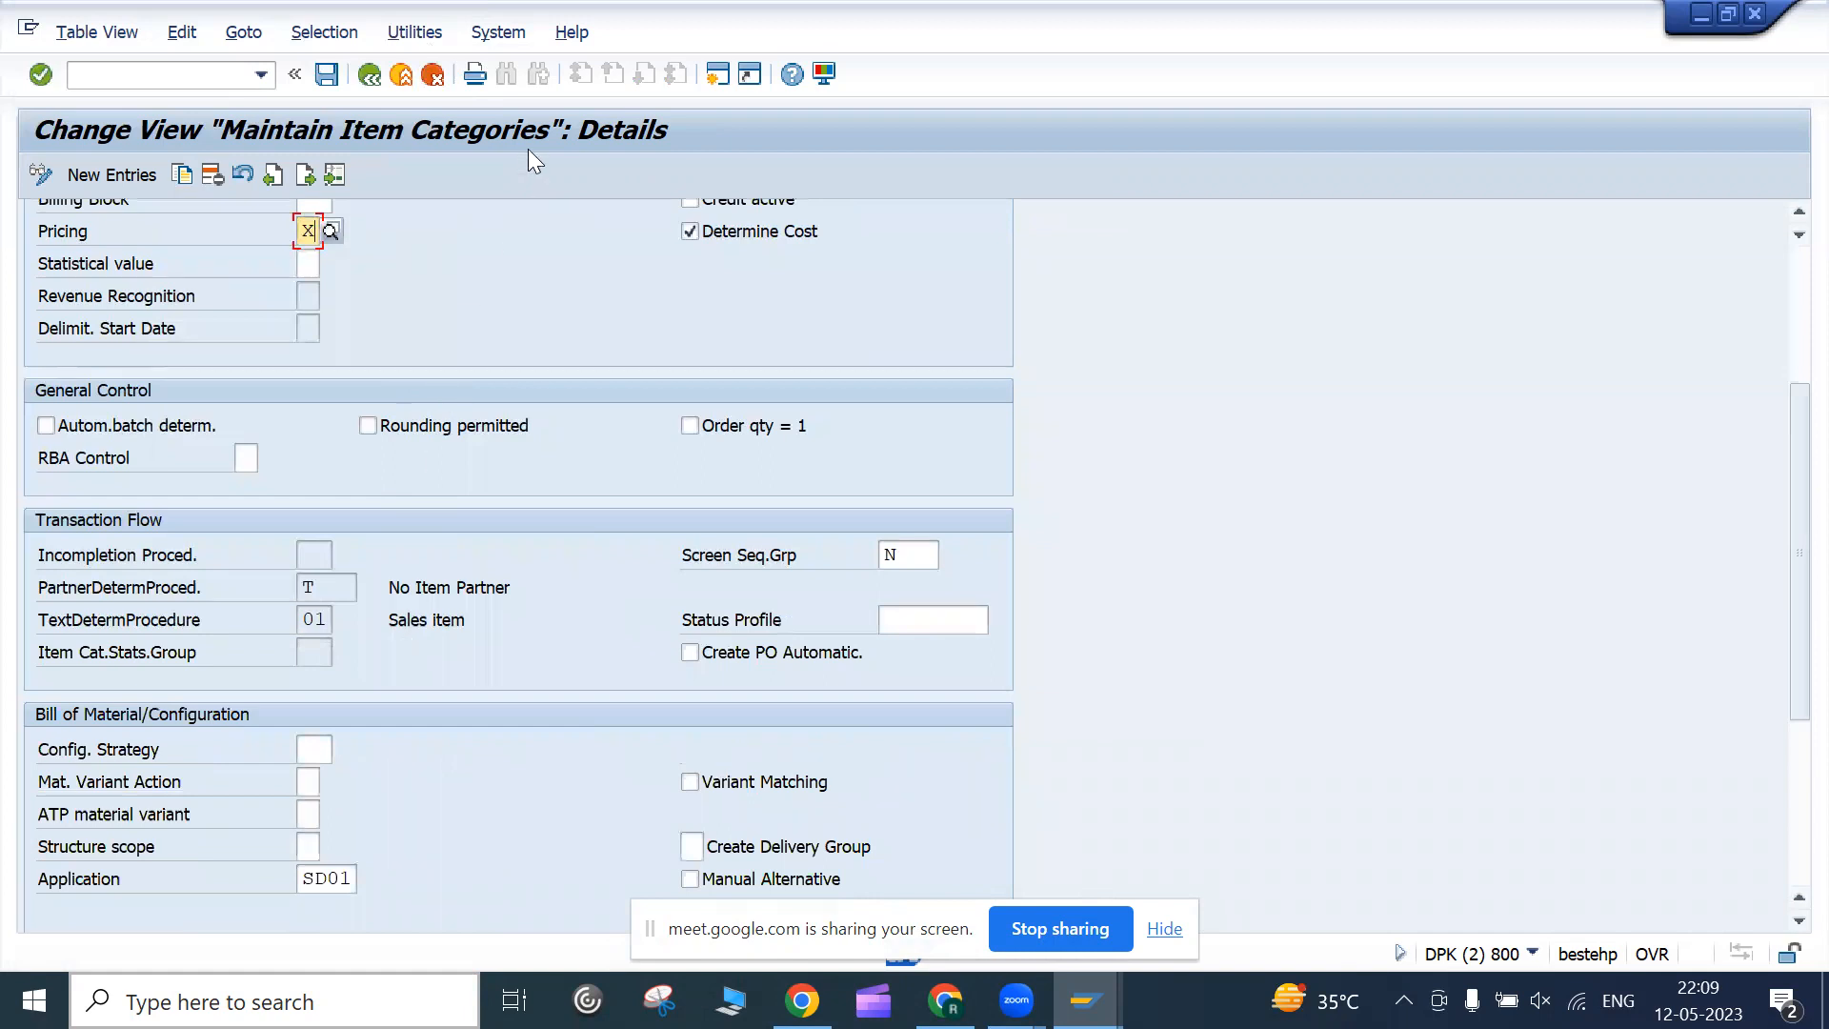
left_click(367, 75)
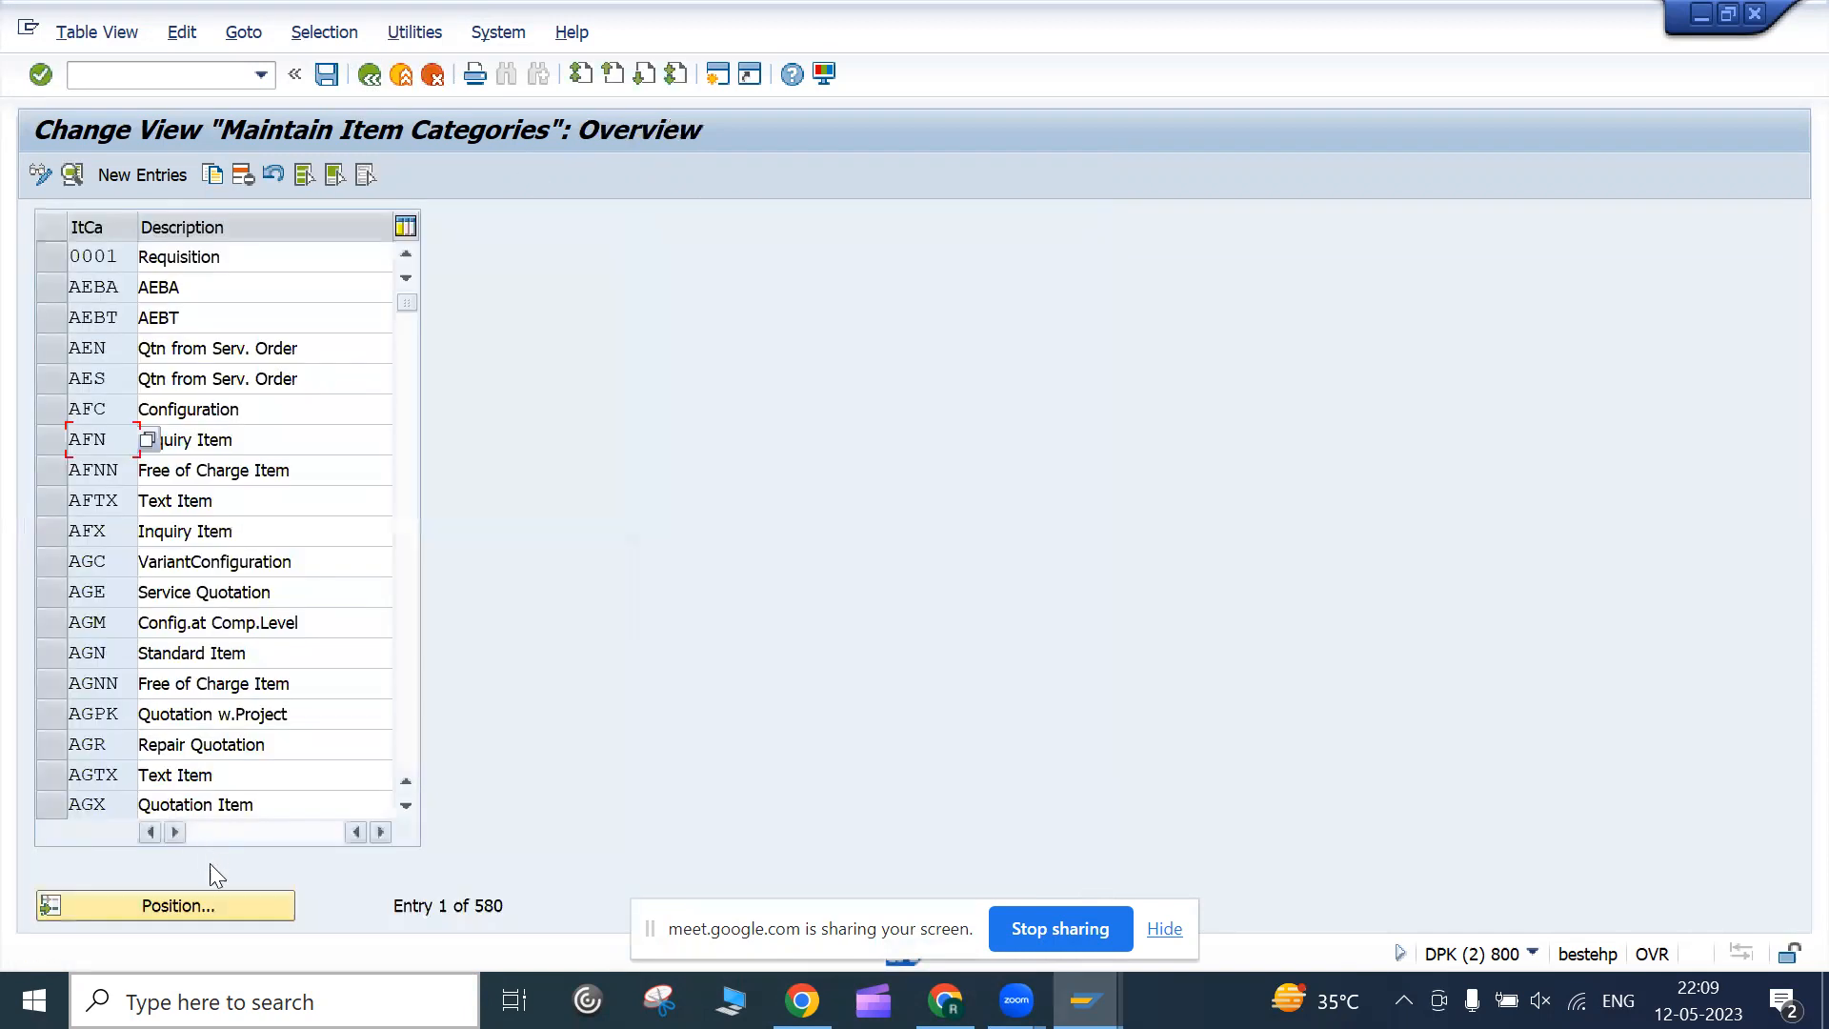
Jump to item category BVN, check its details (billing relevance B), then back out to the IMG
left_click(217, 906)
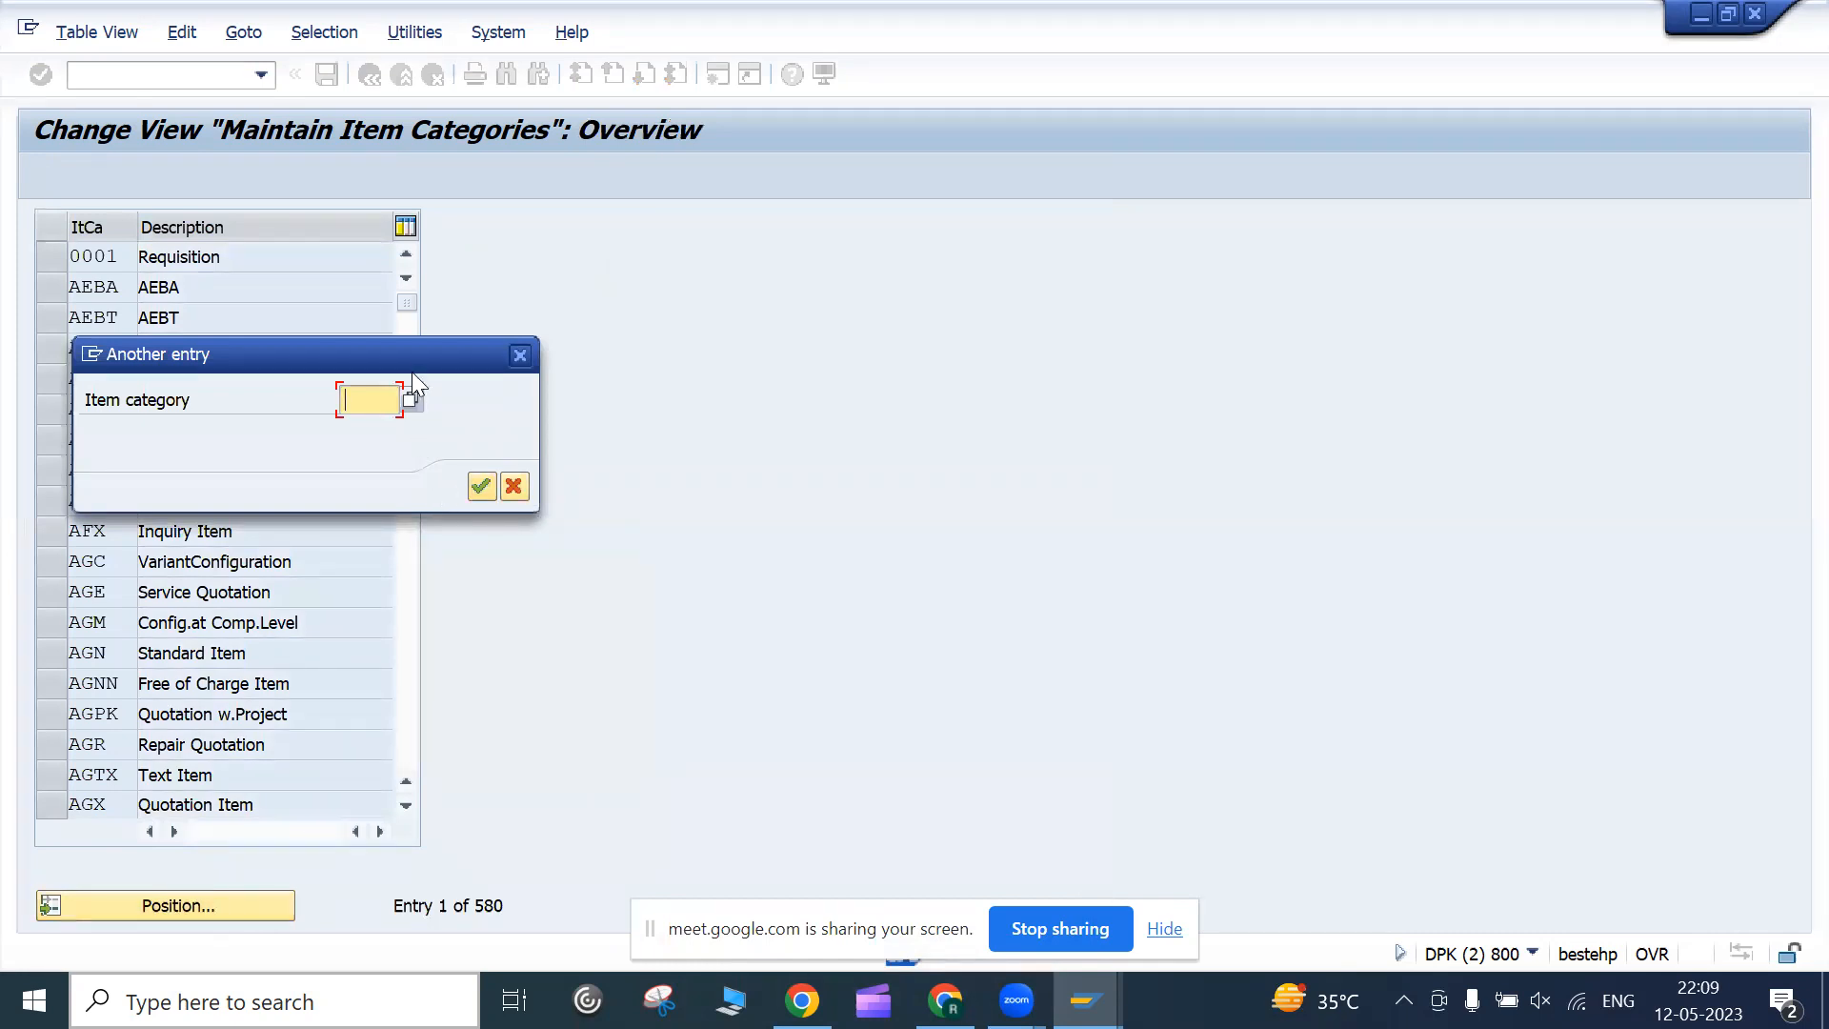
left_click_drag(413, 349, 675, 322)
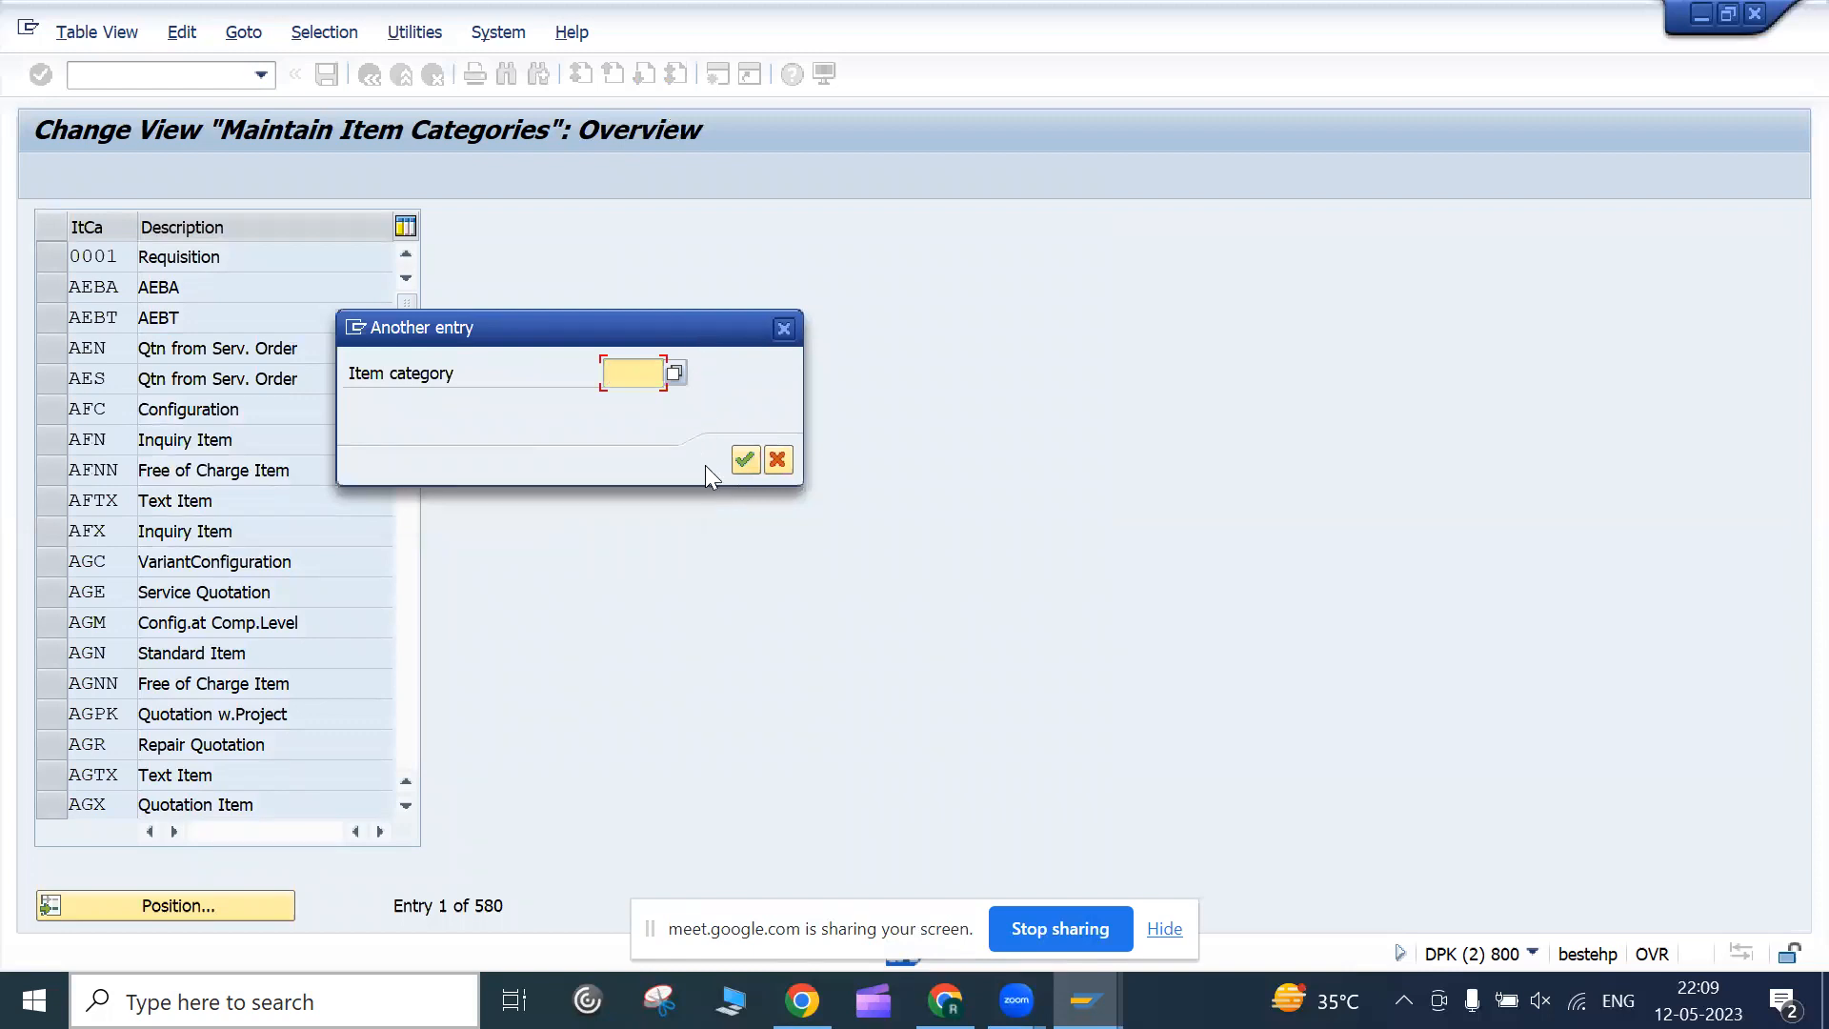
type("bvn")
key("Return")
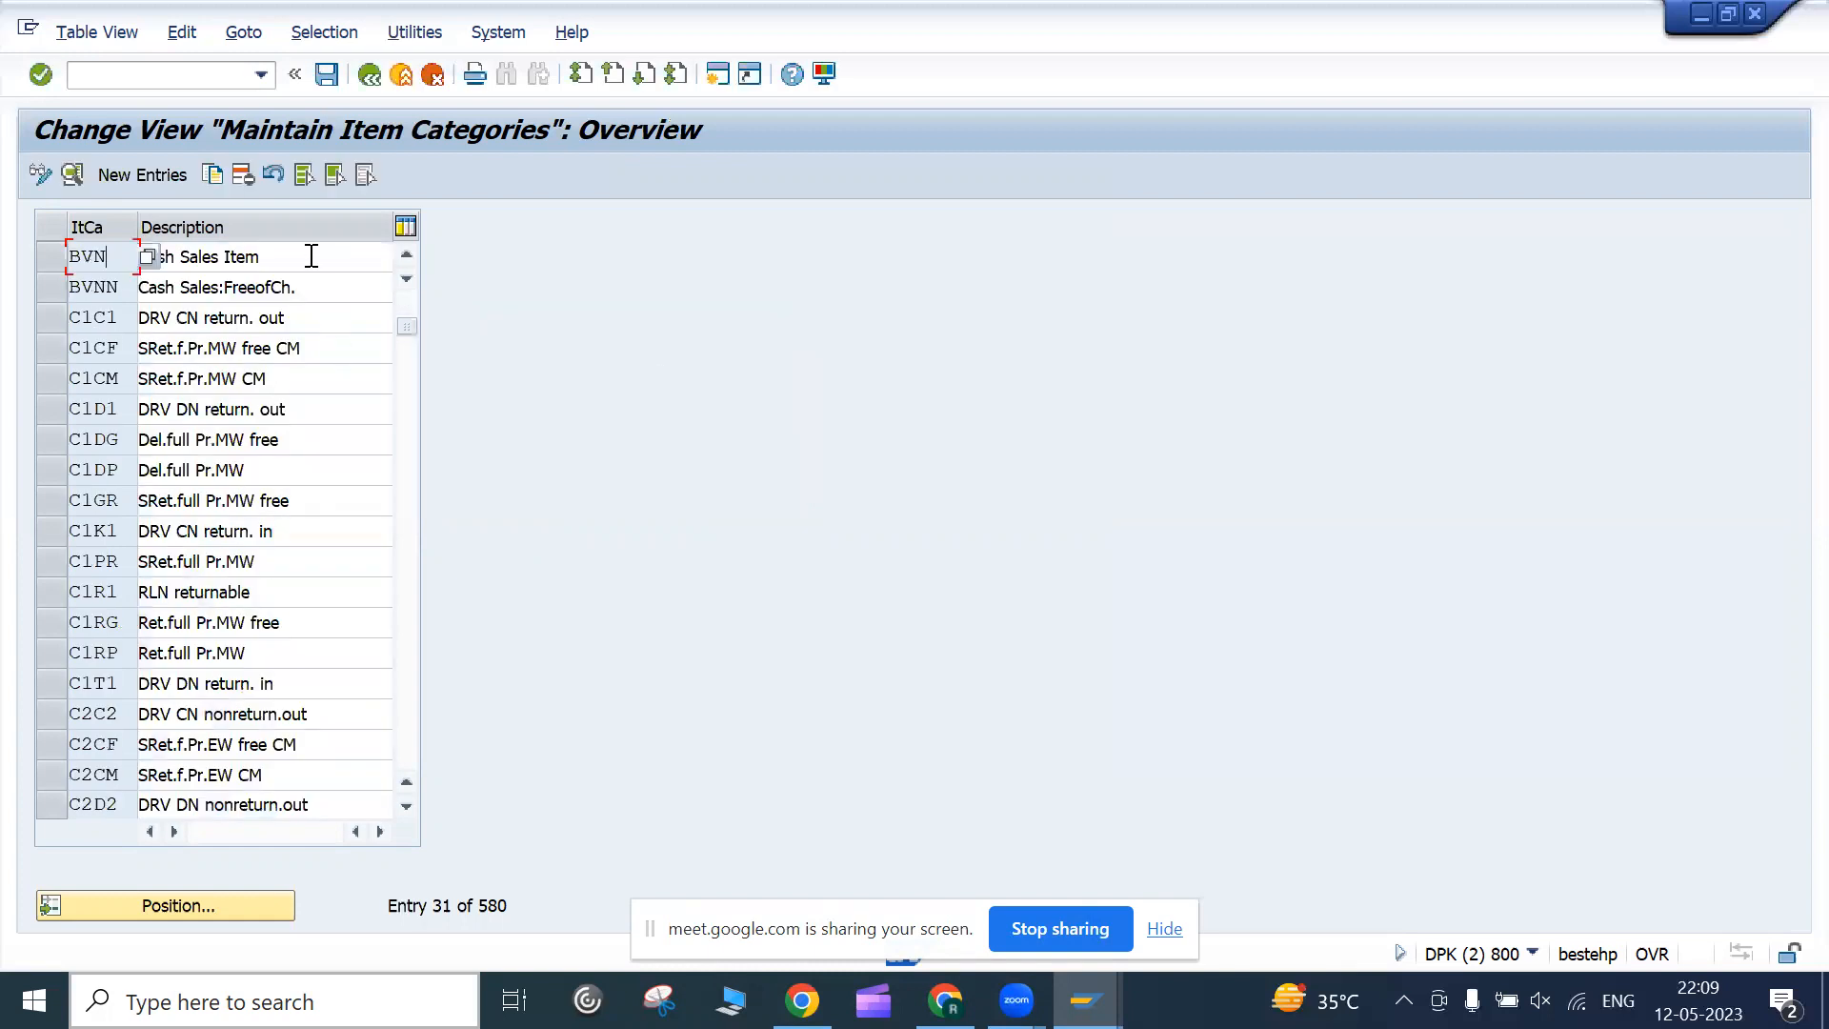
left_click(311, 253)
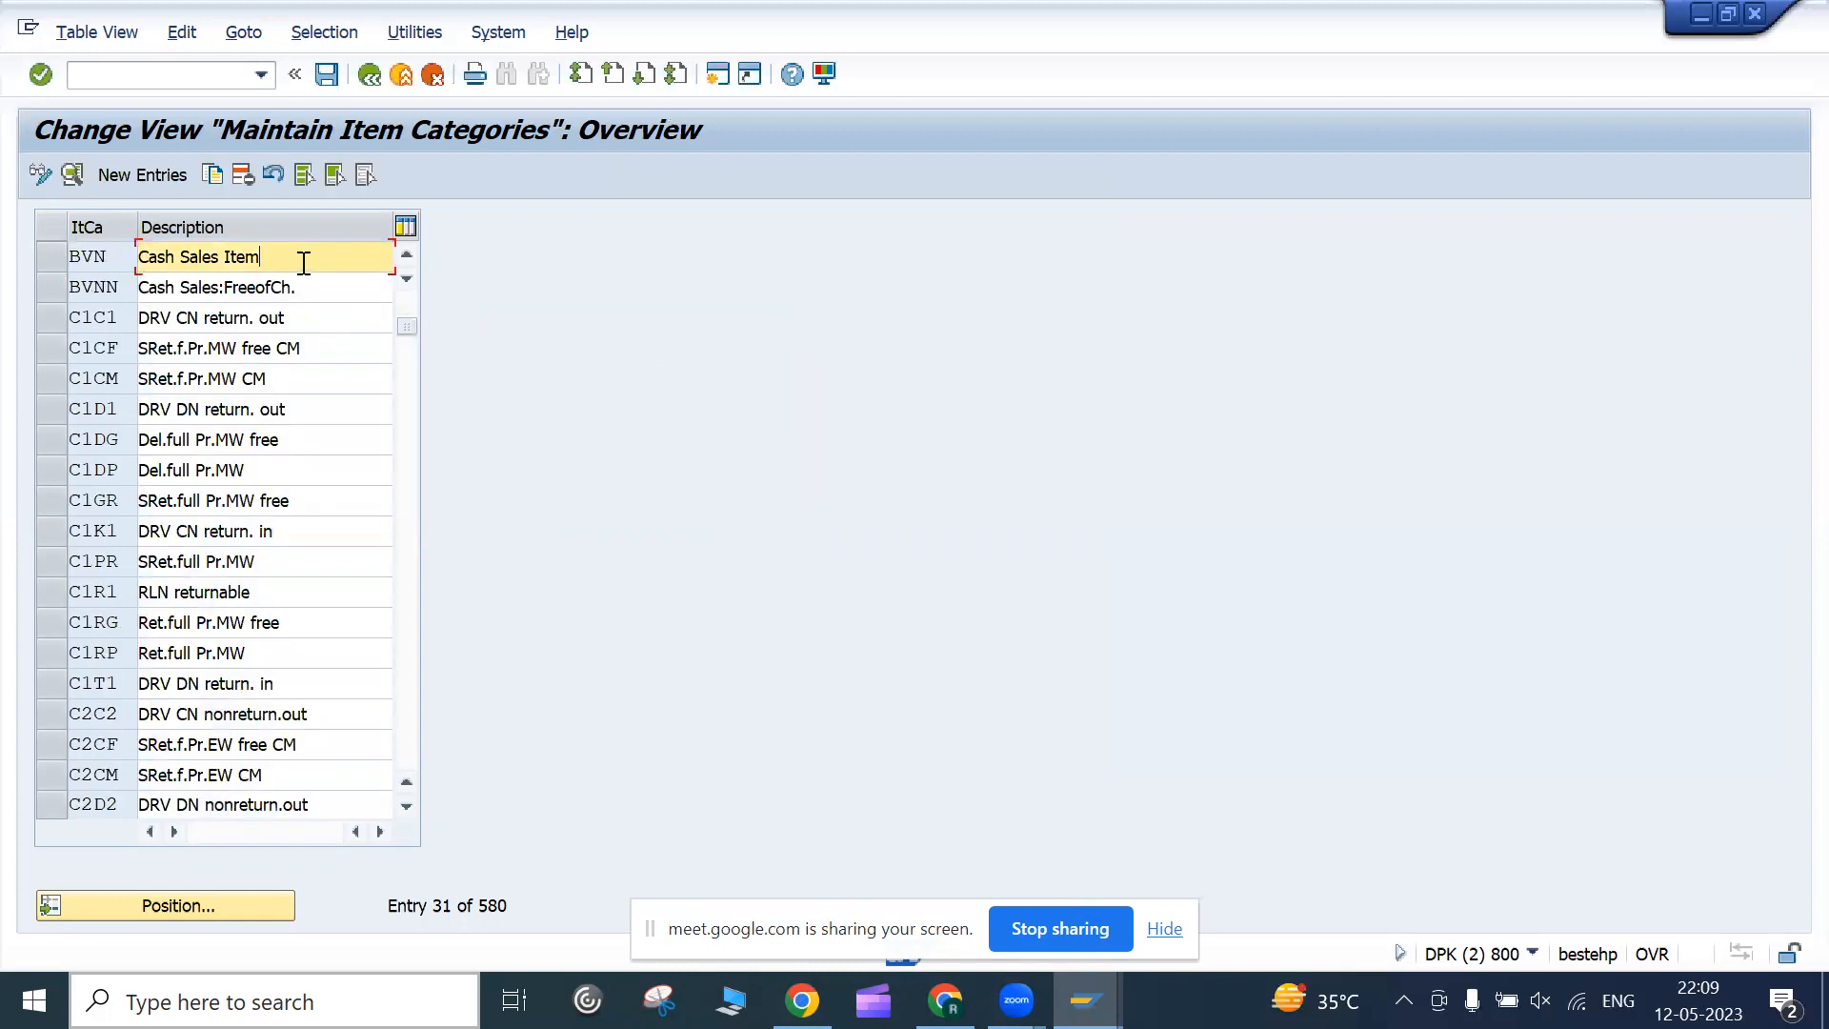
double_click(303, 262)
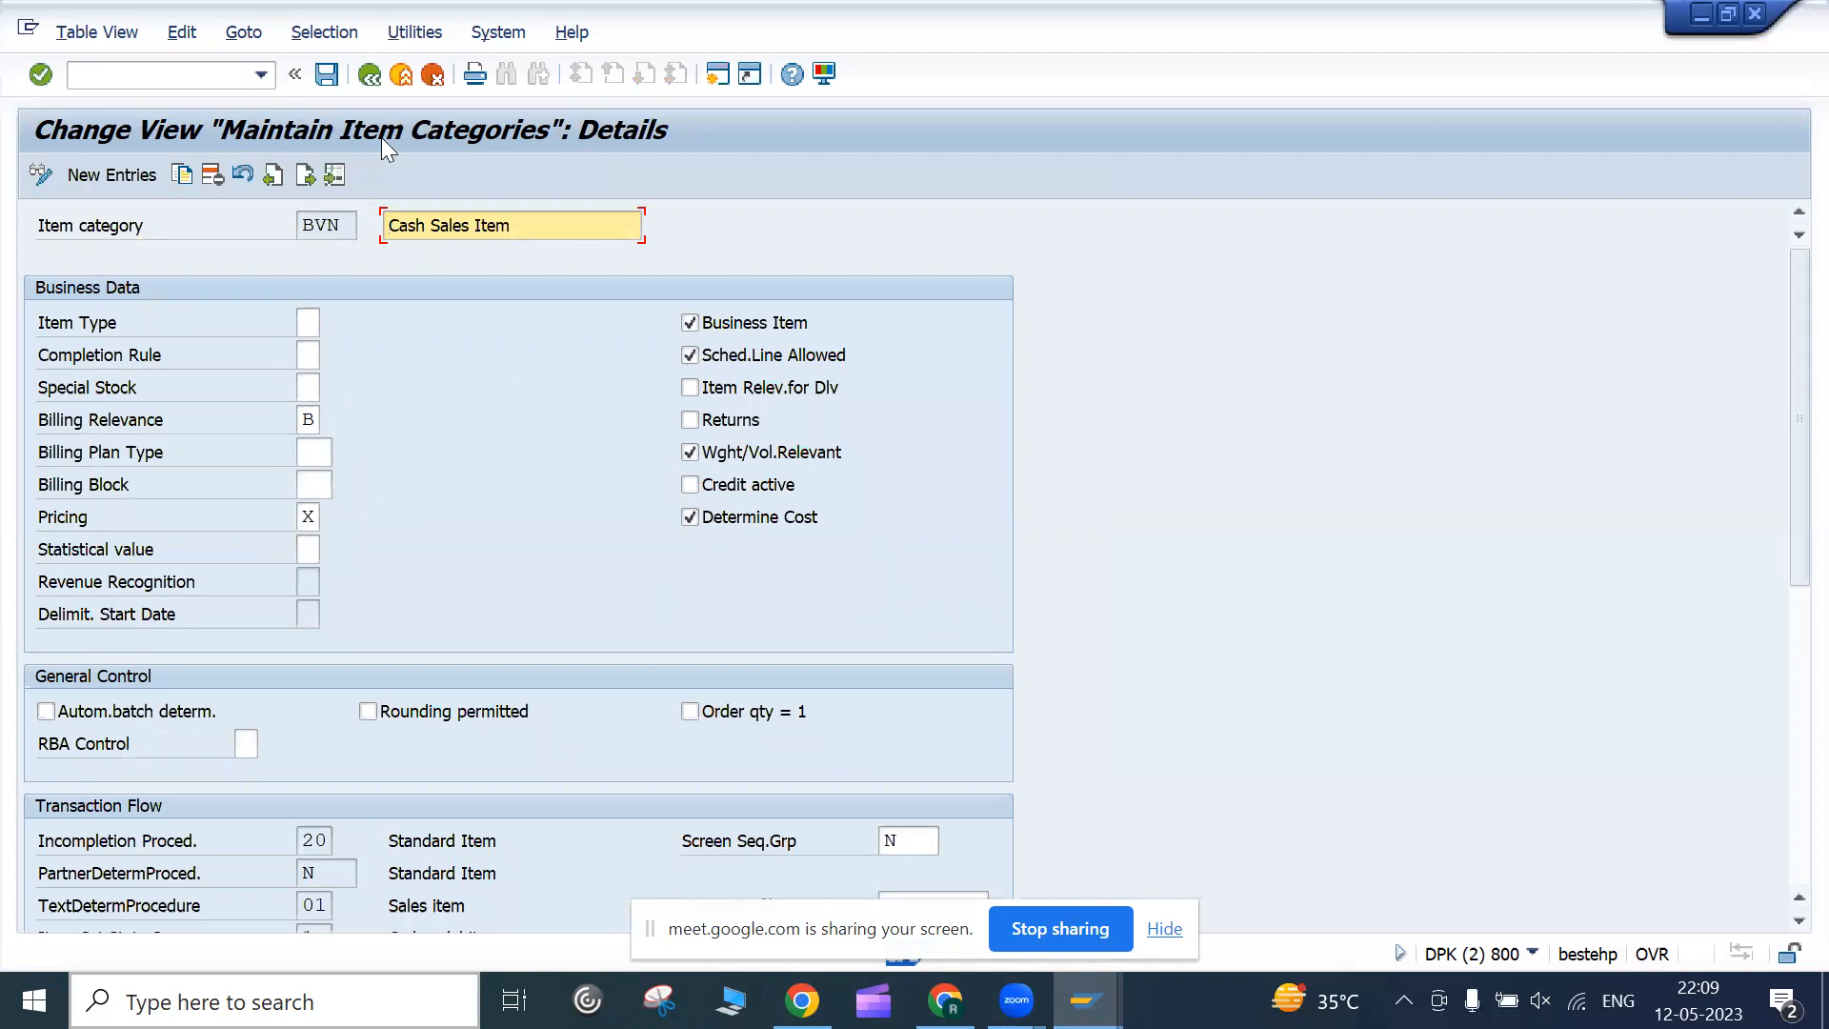
left_click(371, 80)
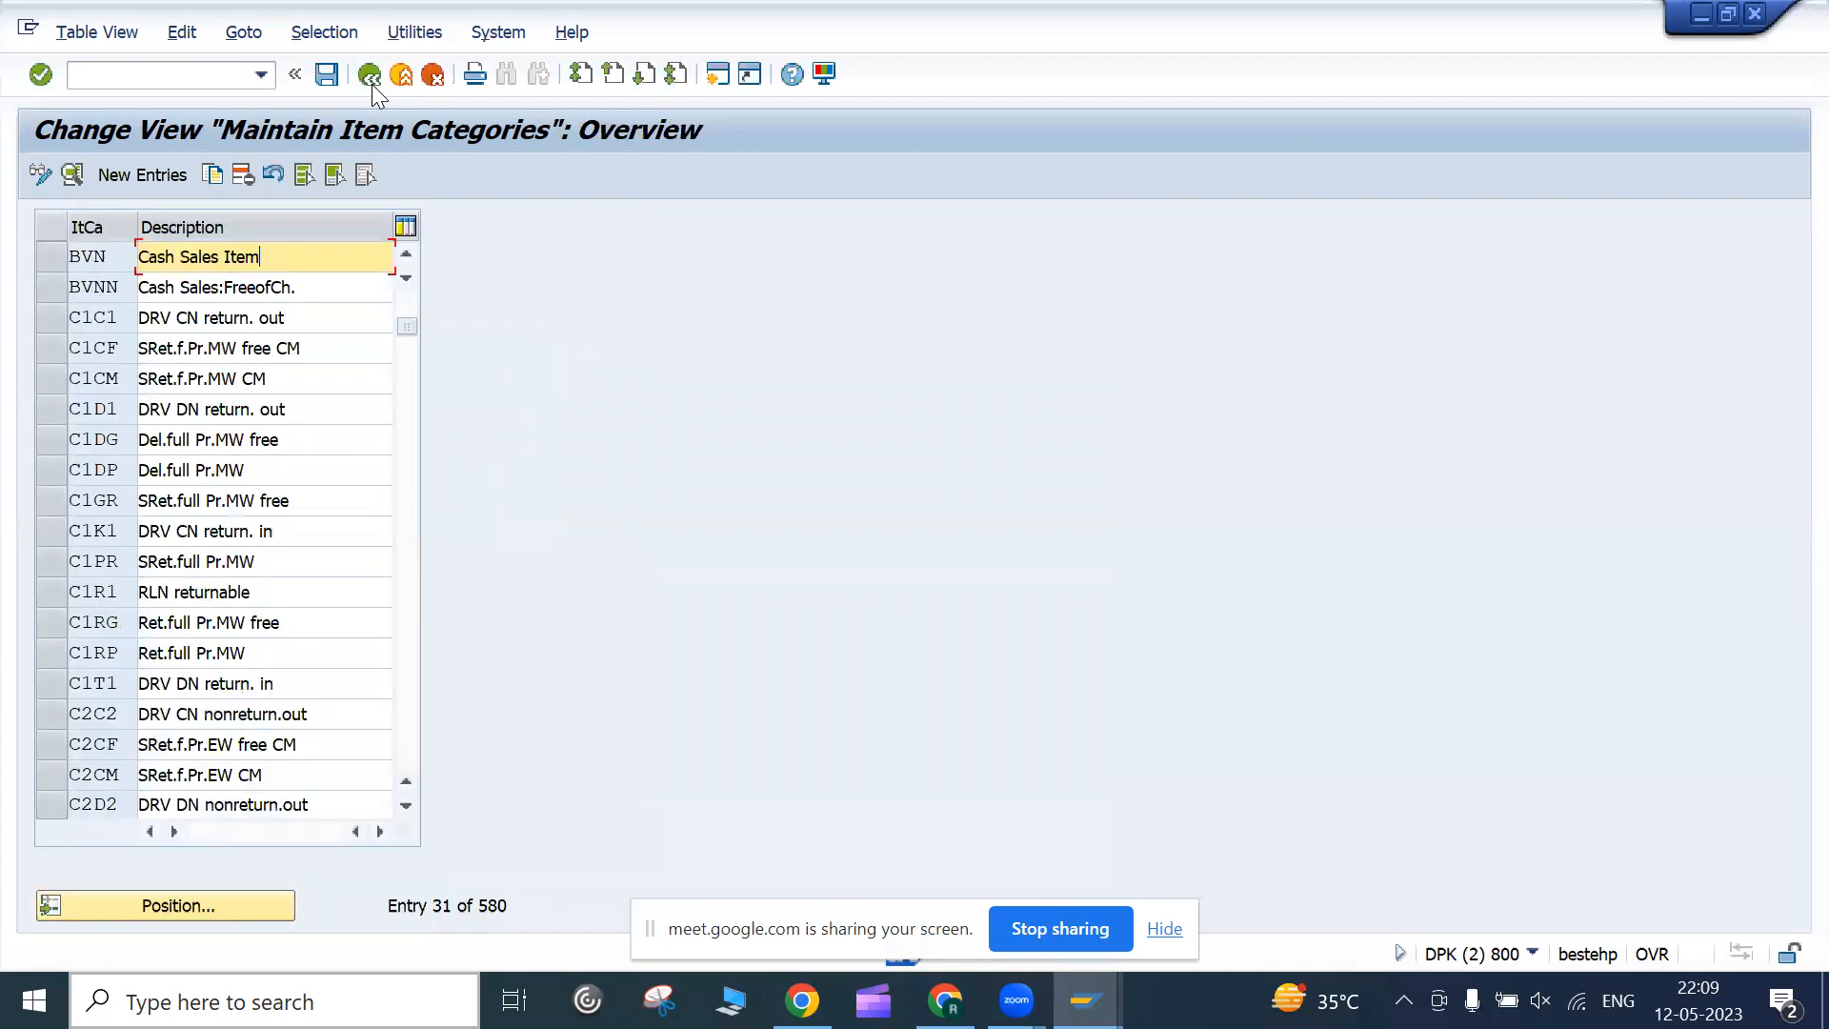
left_click(371, 80)
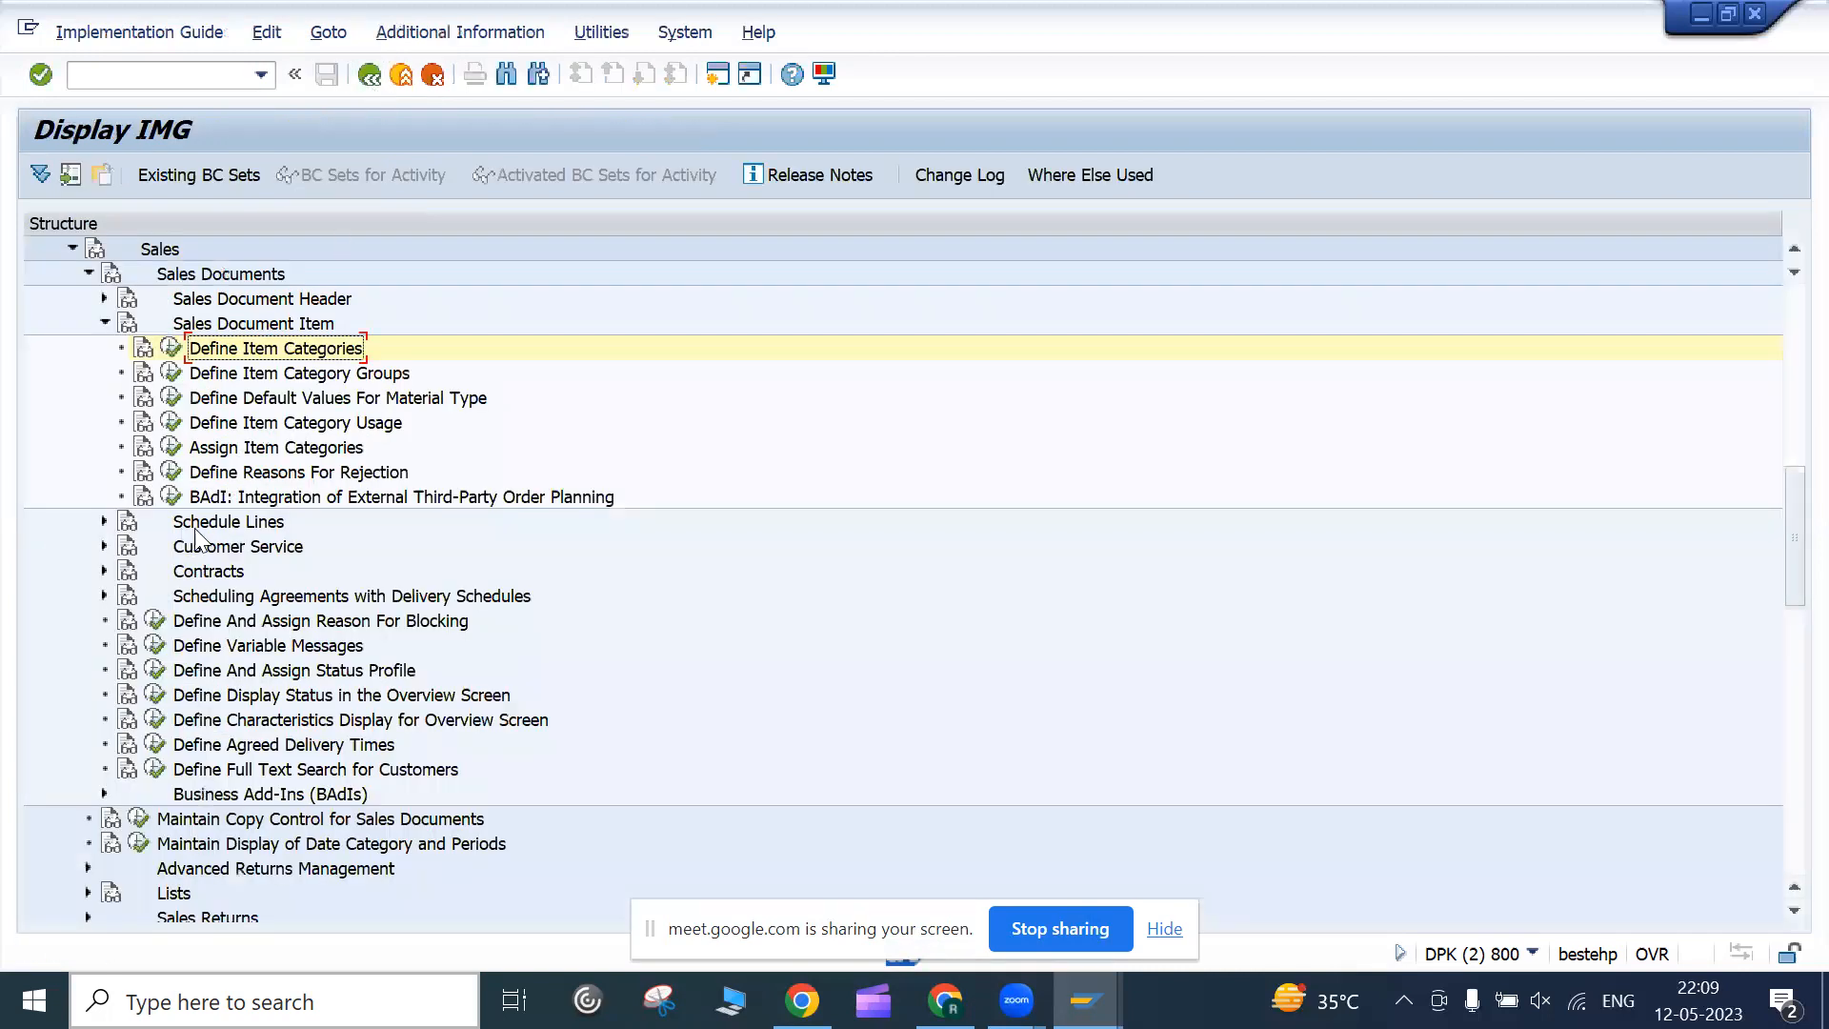
Review item category groups and item category usage, then bring up the Item Category Assignment table
left_click(264, 386)
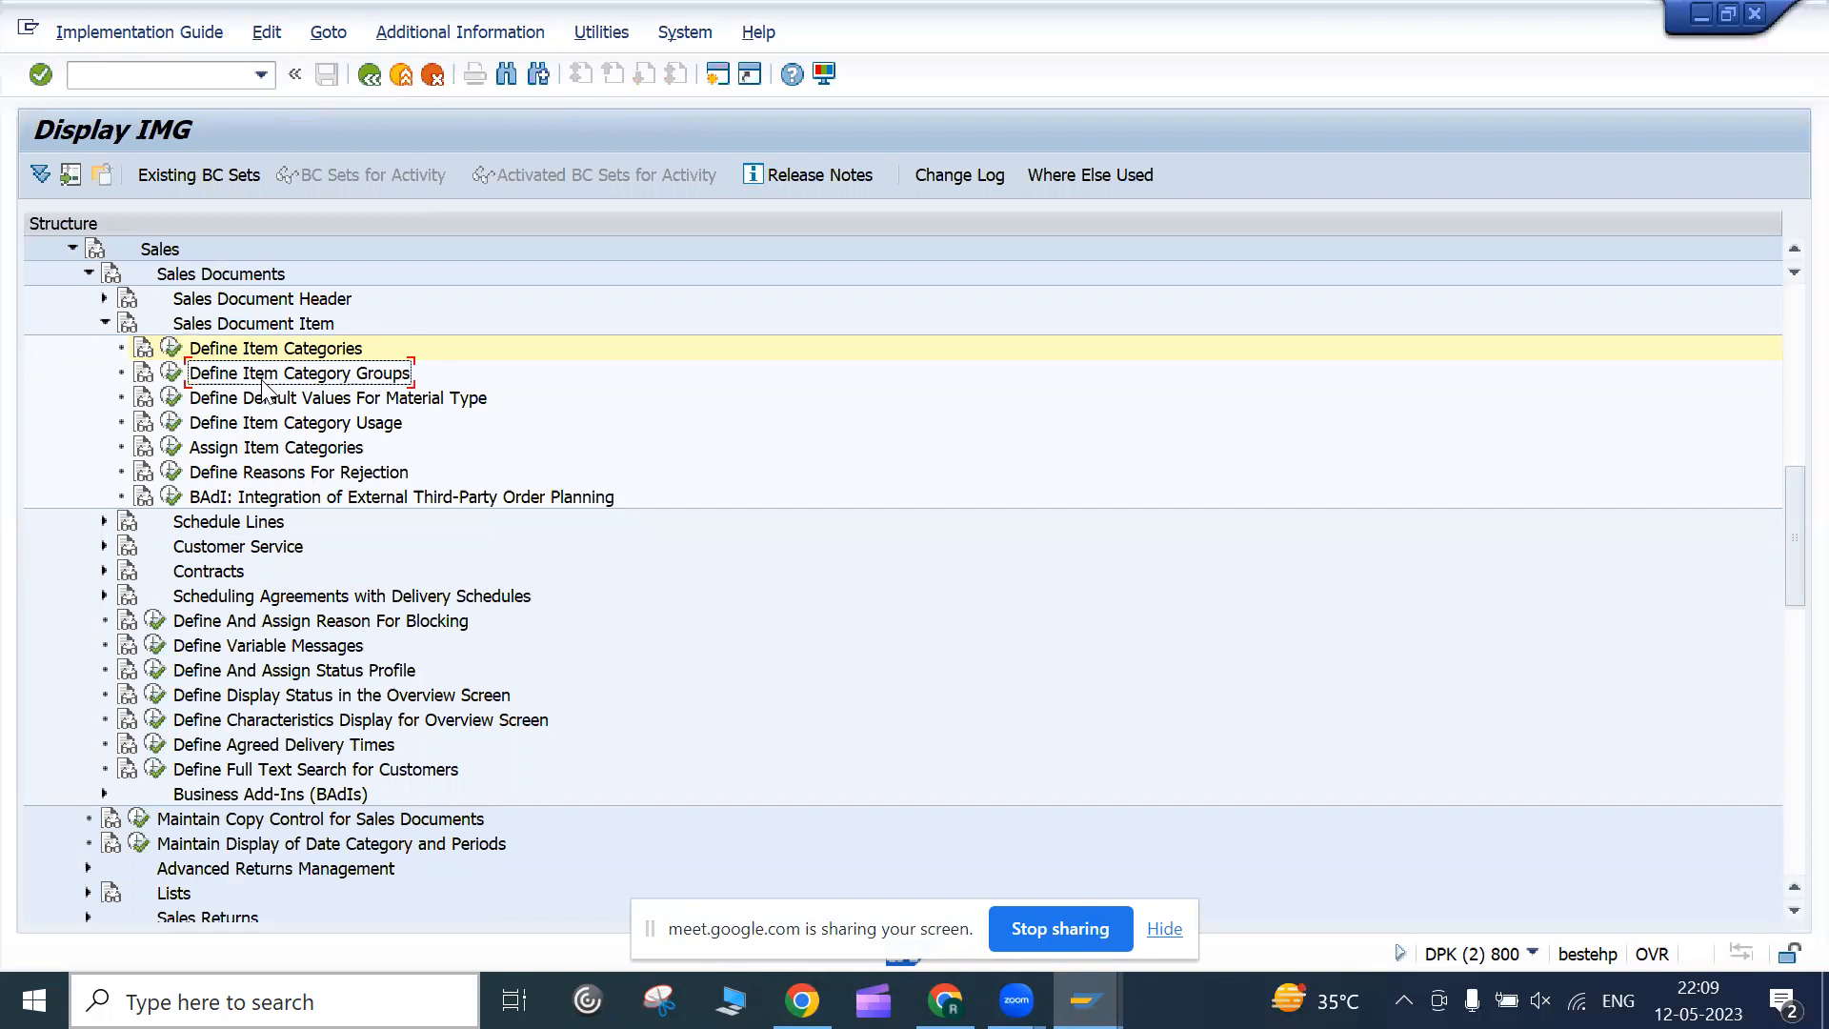
left_click(171, 372)
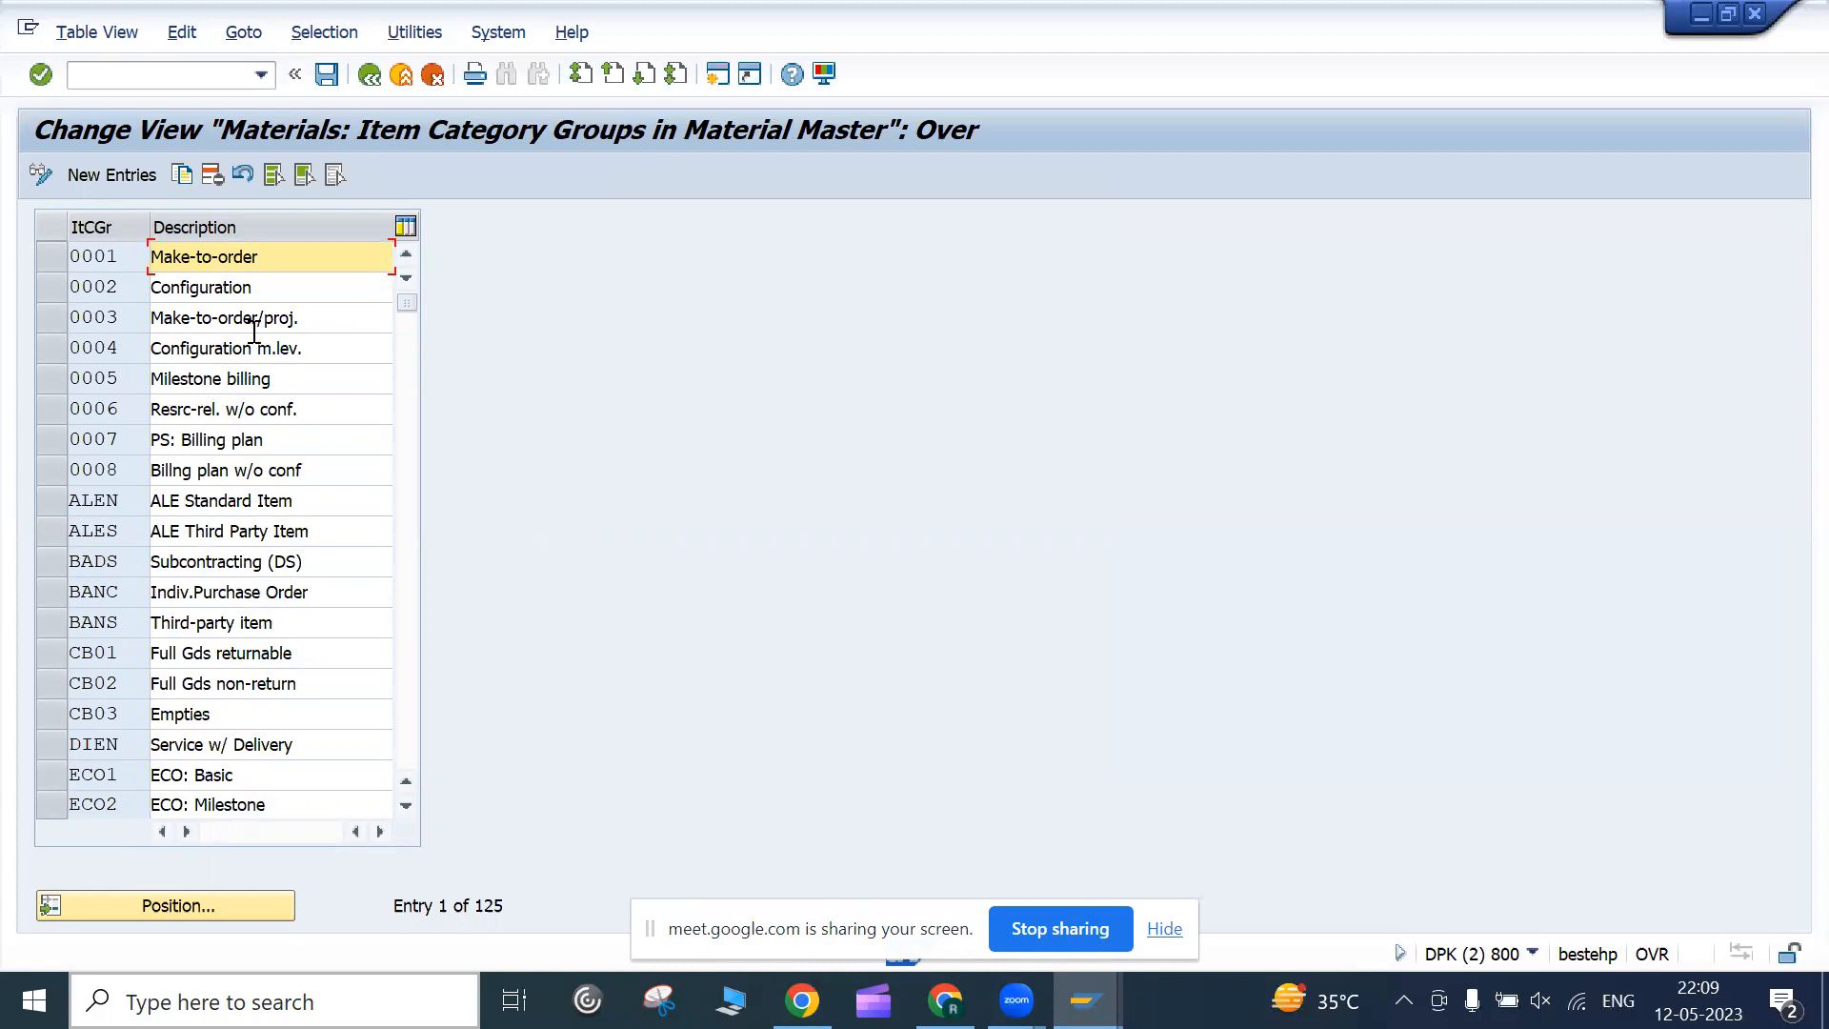
scroll(210, 467, "down", 10)
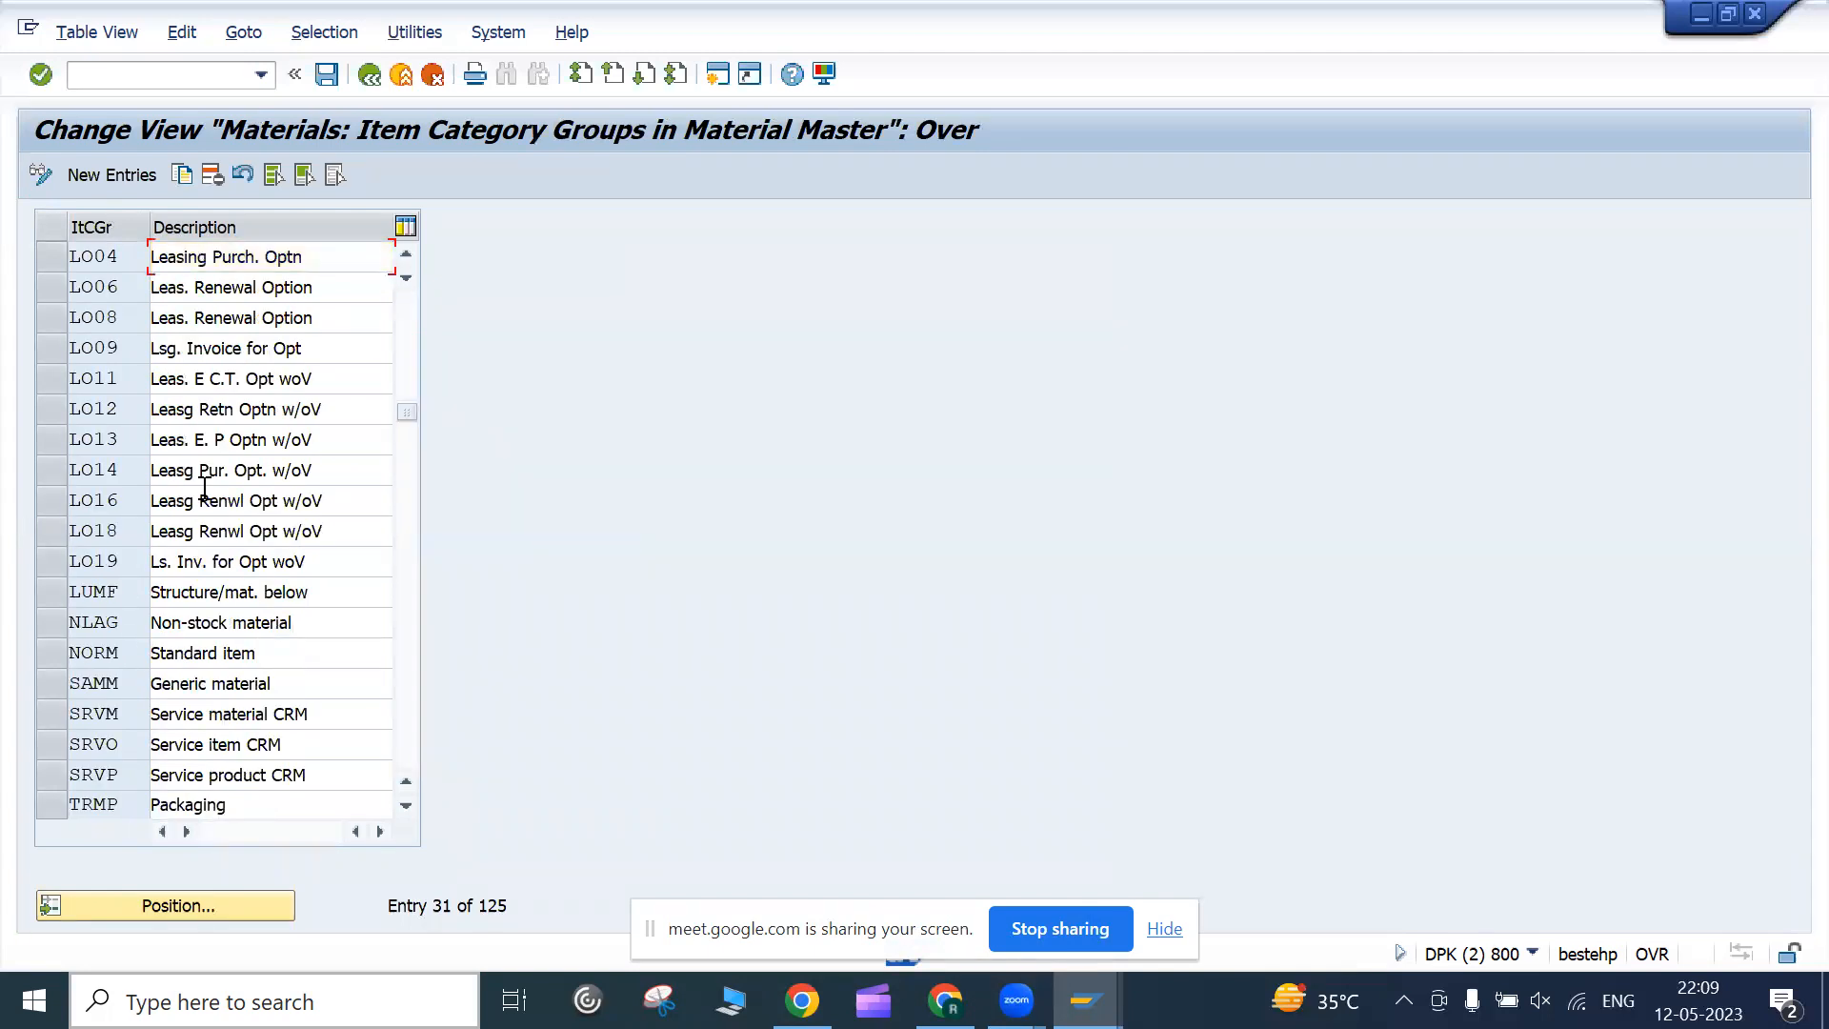
scroll(210, 491, "up", 10)
left_click(360, 77)
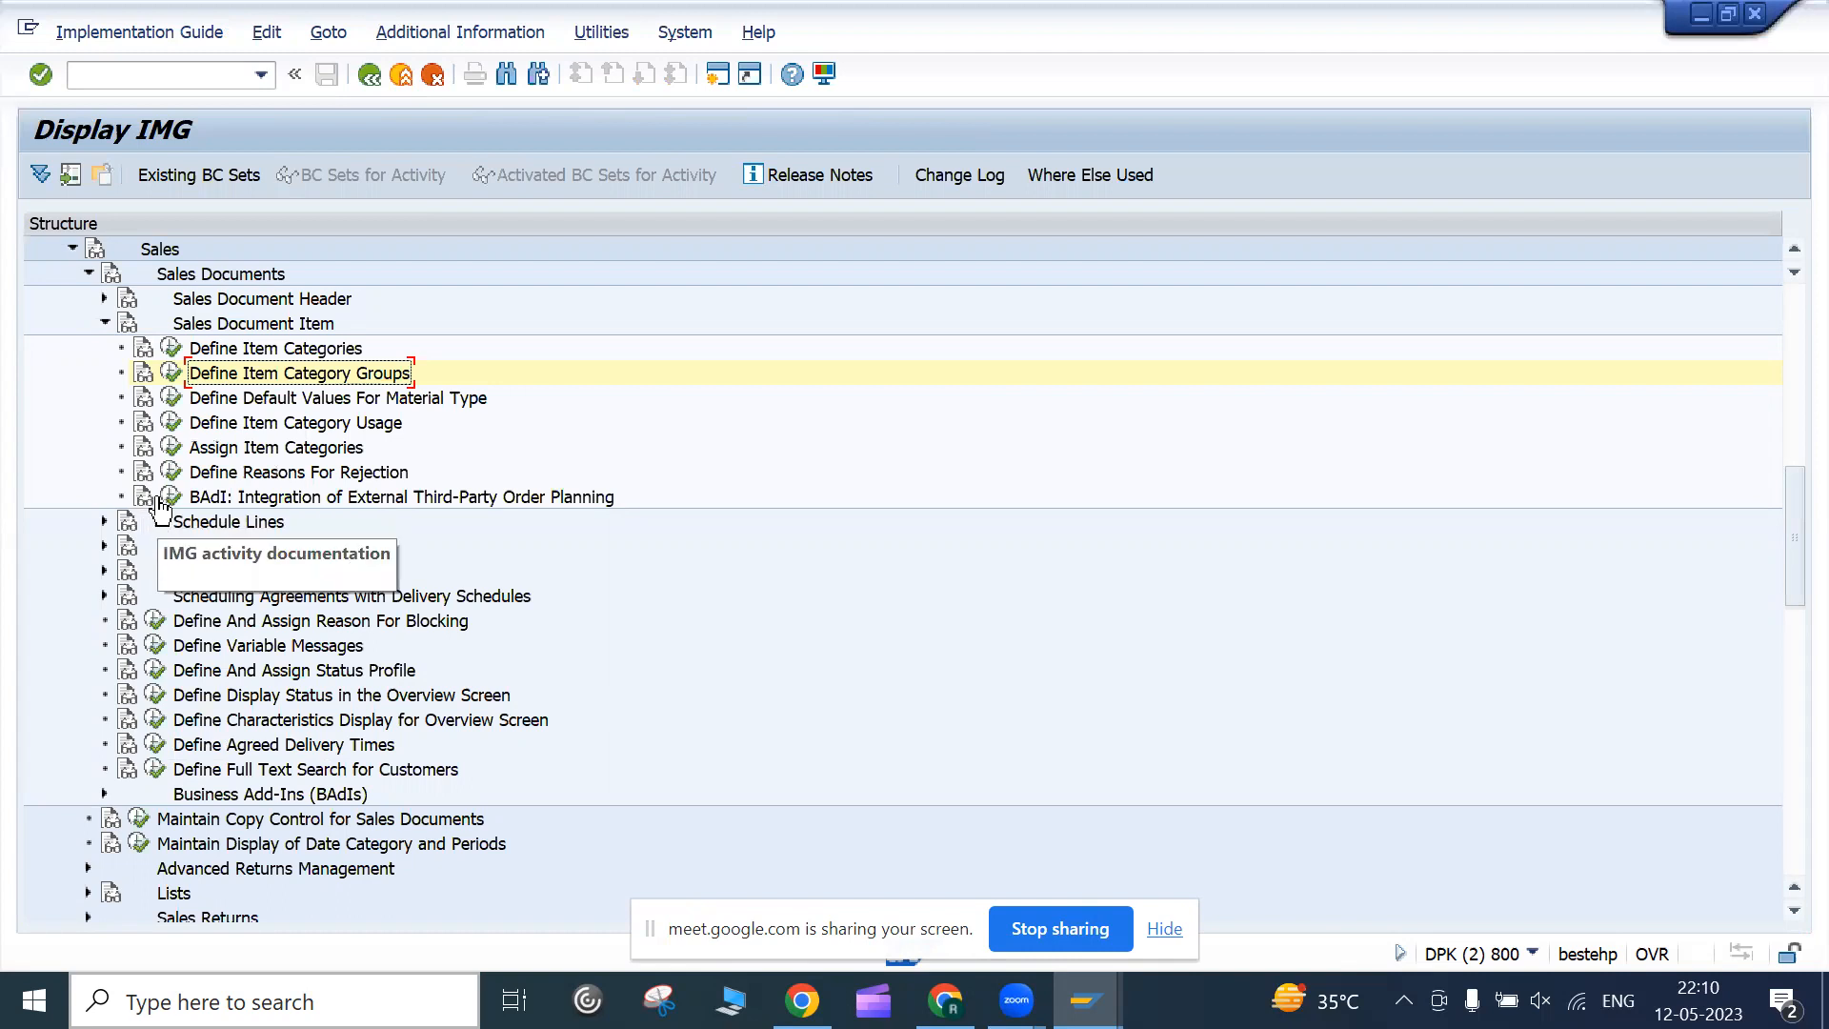
left_click(171, 425)
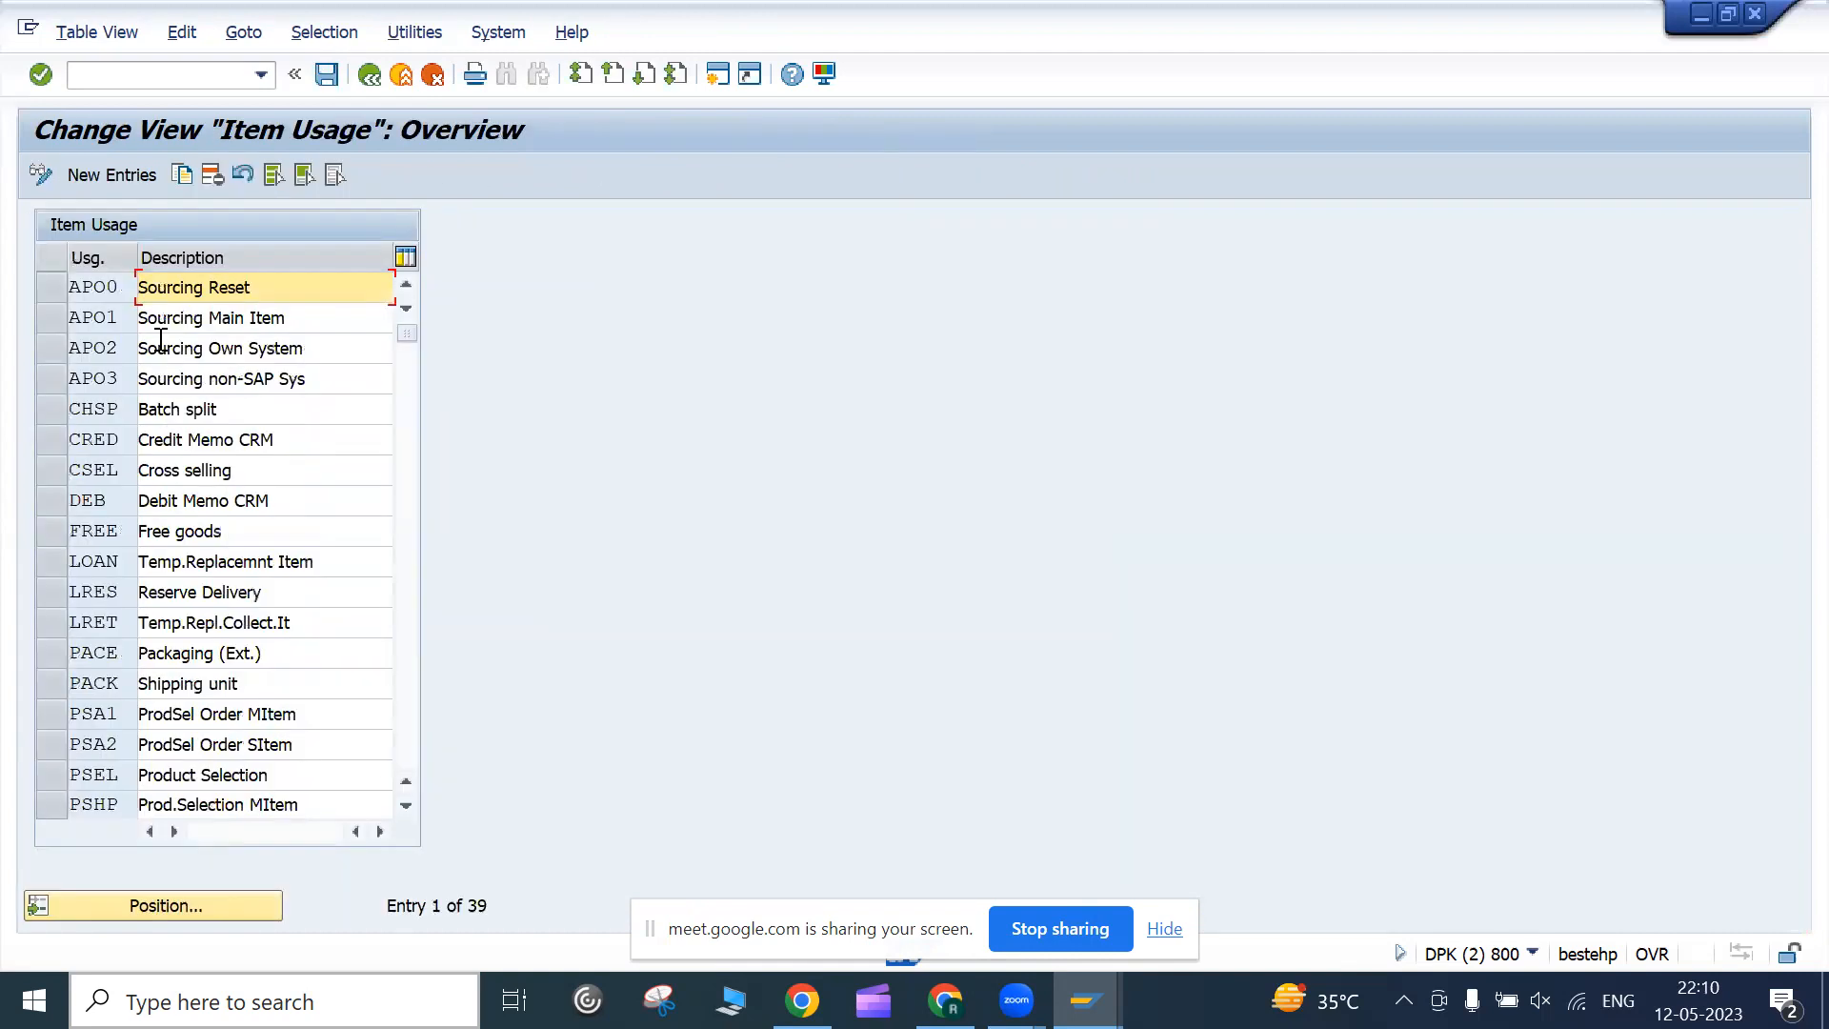
left_click(371, 75)
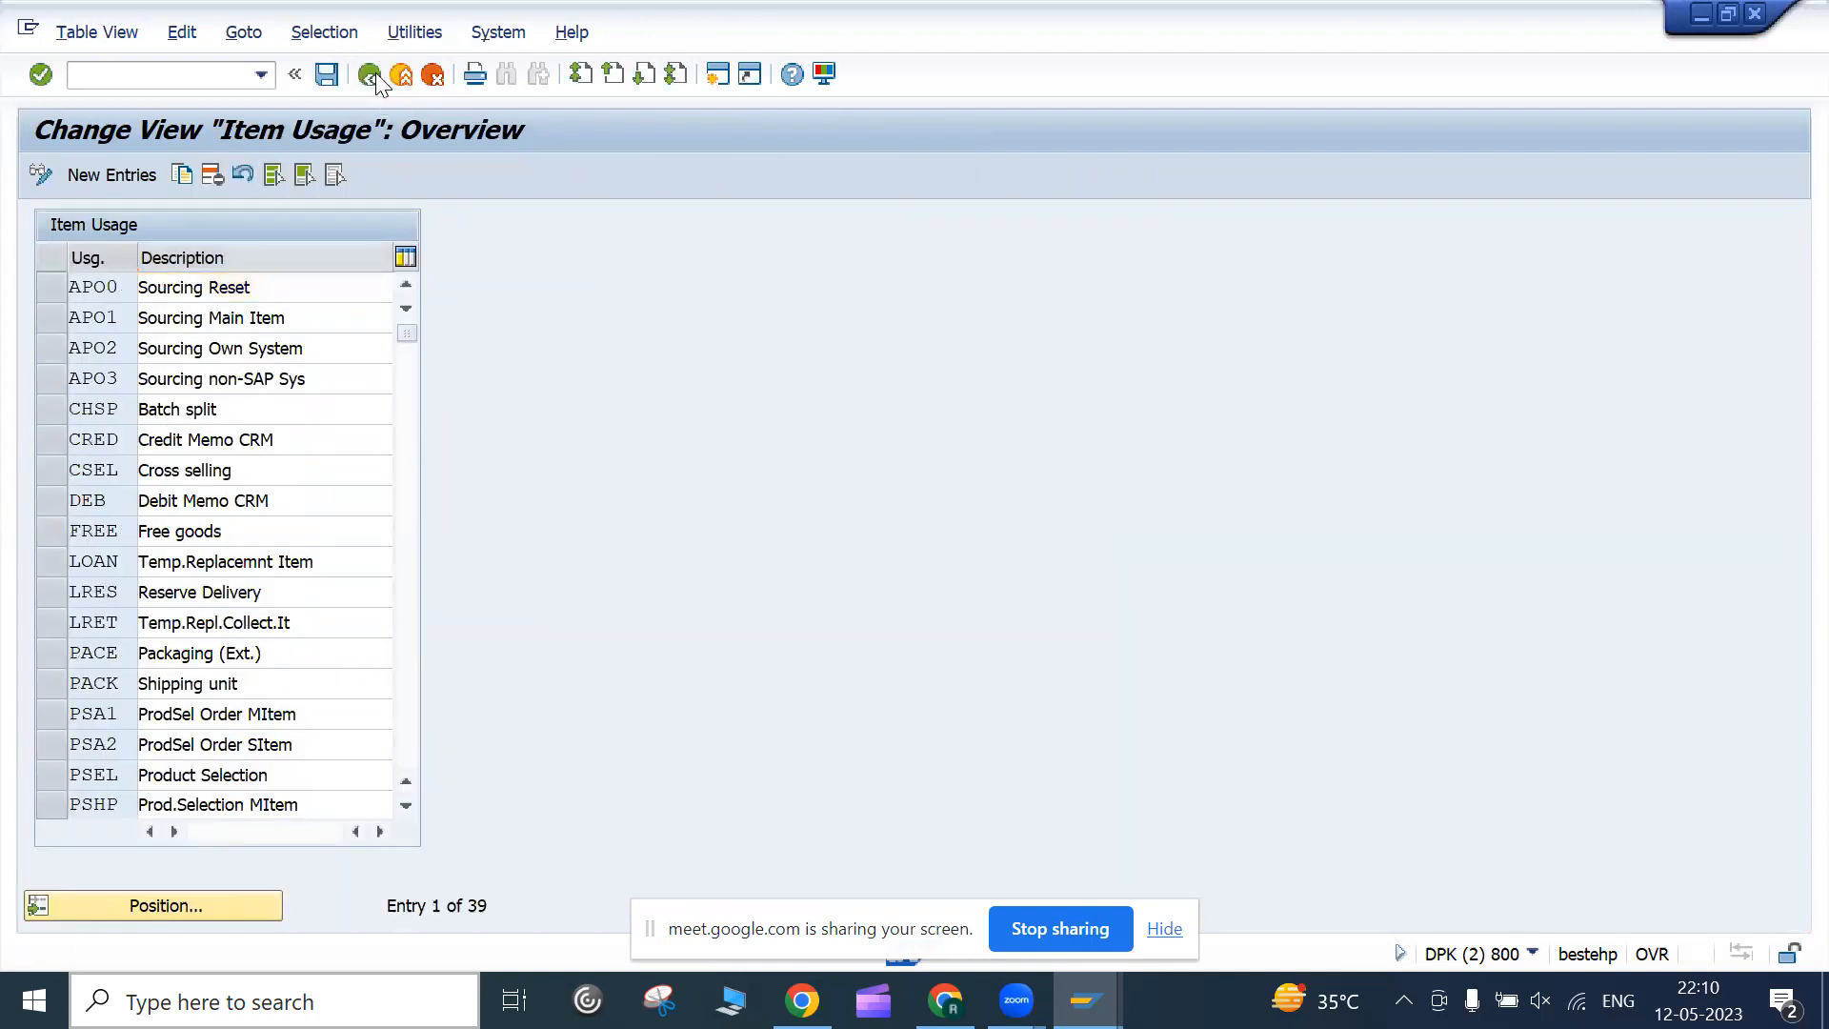
left_click(171, 448)
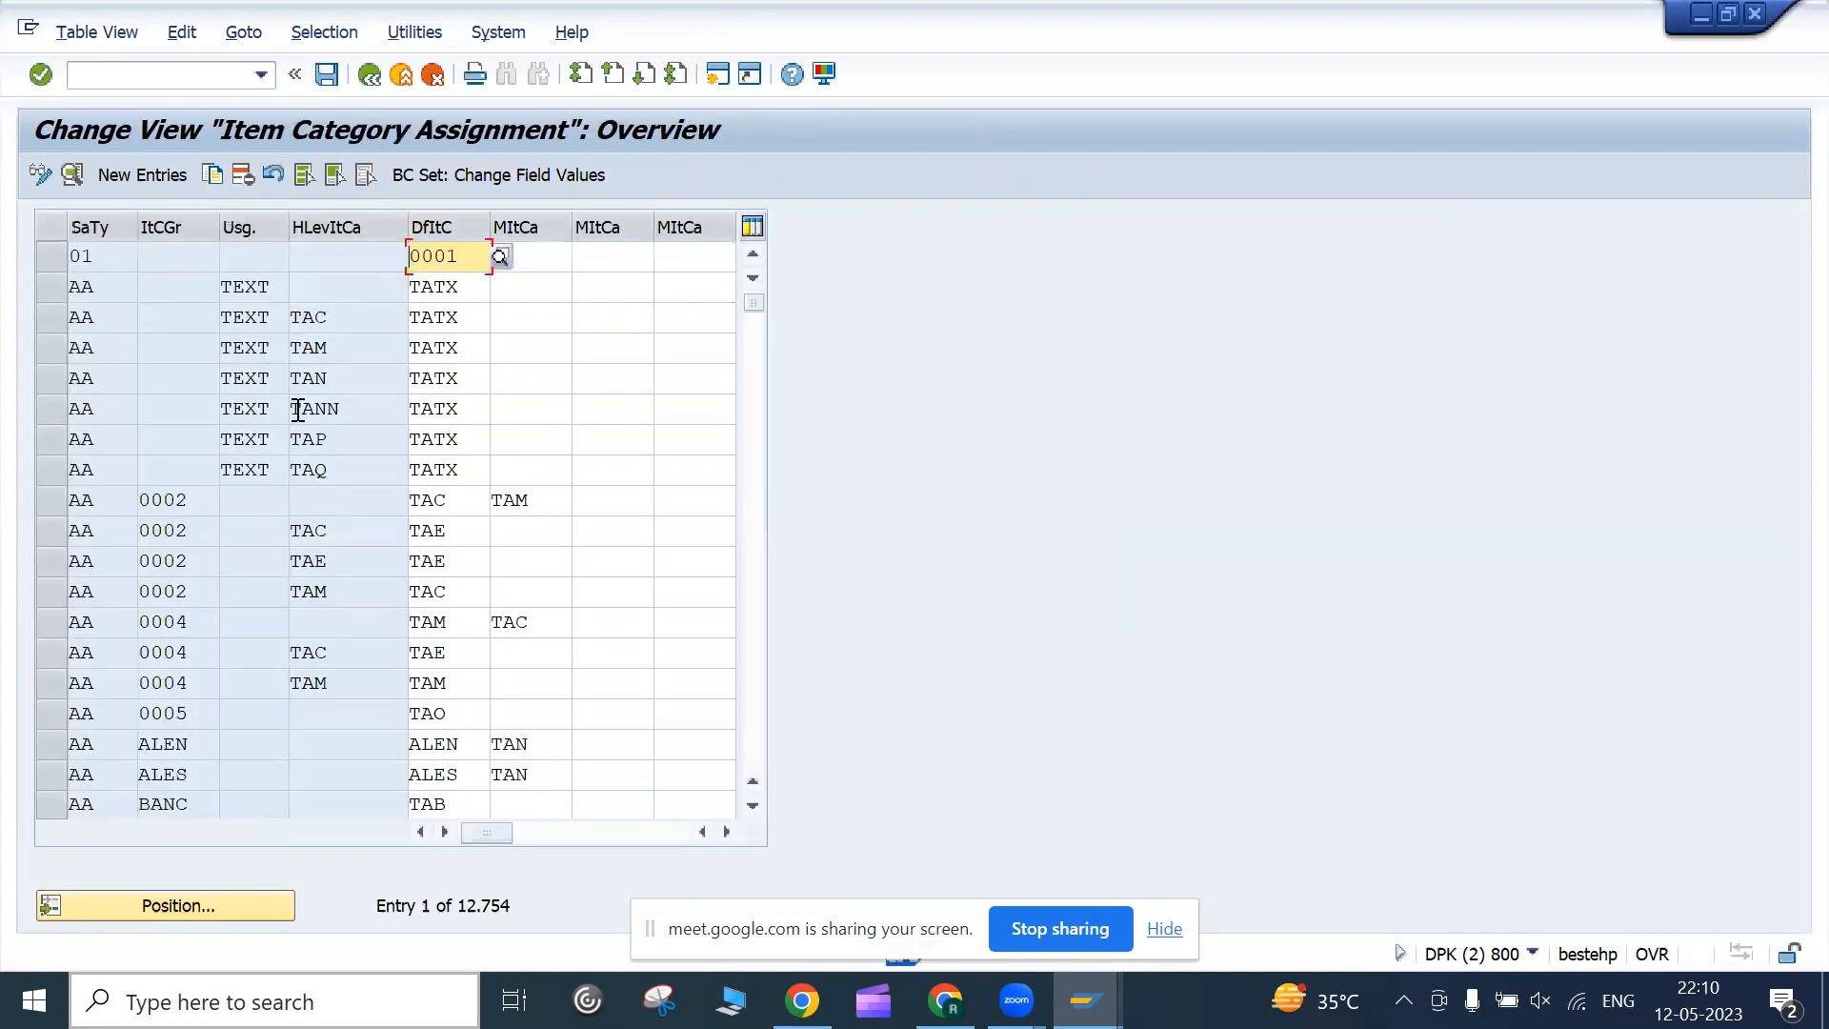
left_click(195, 903)
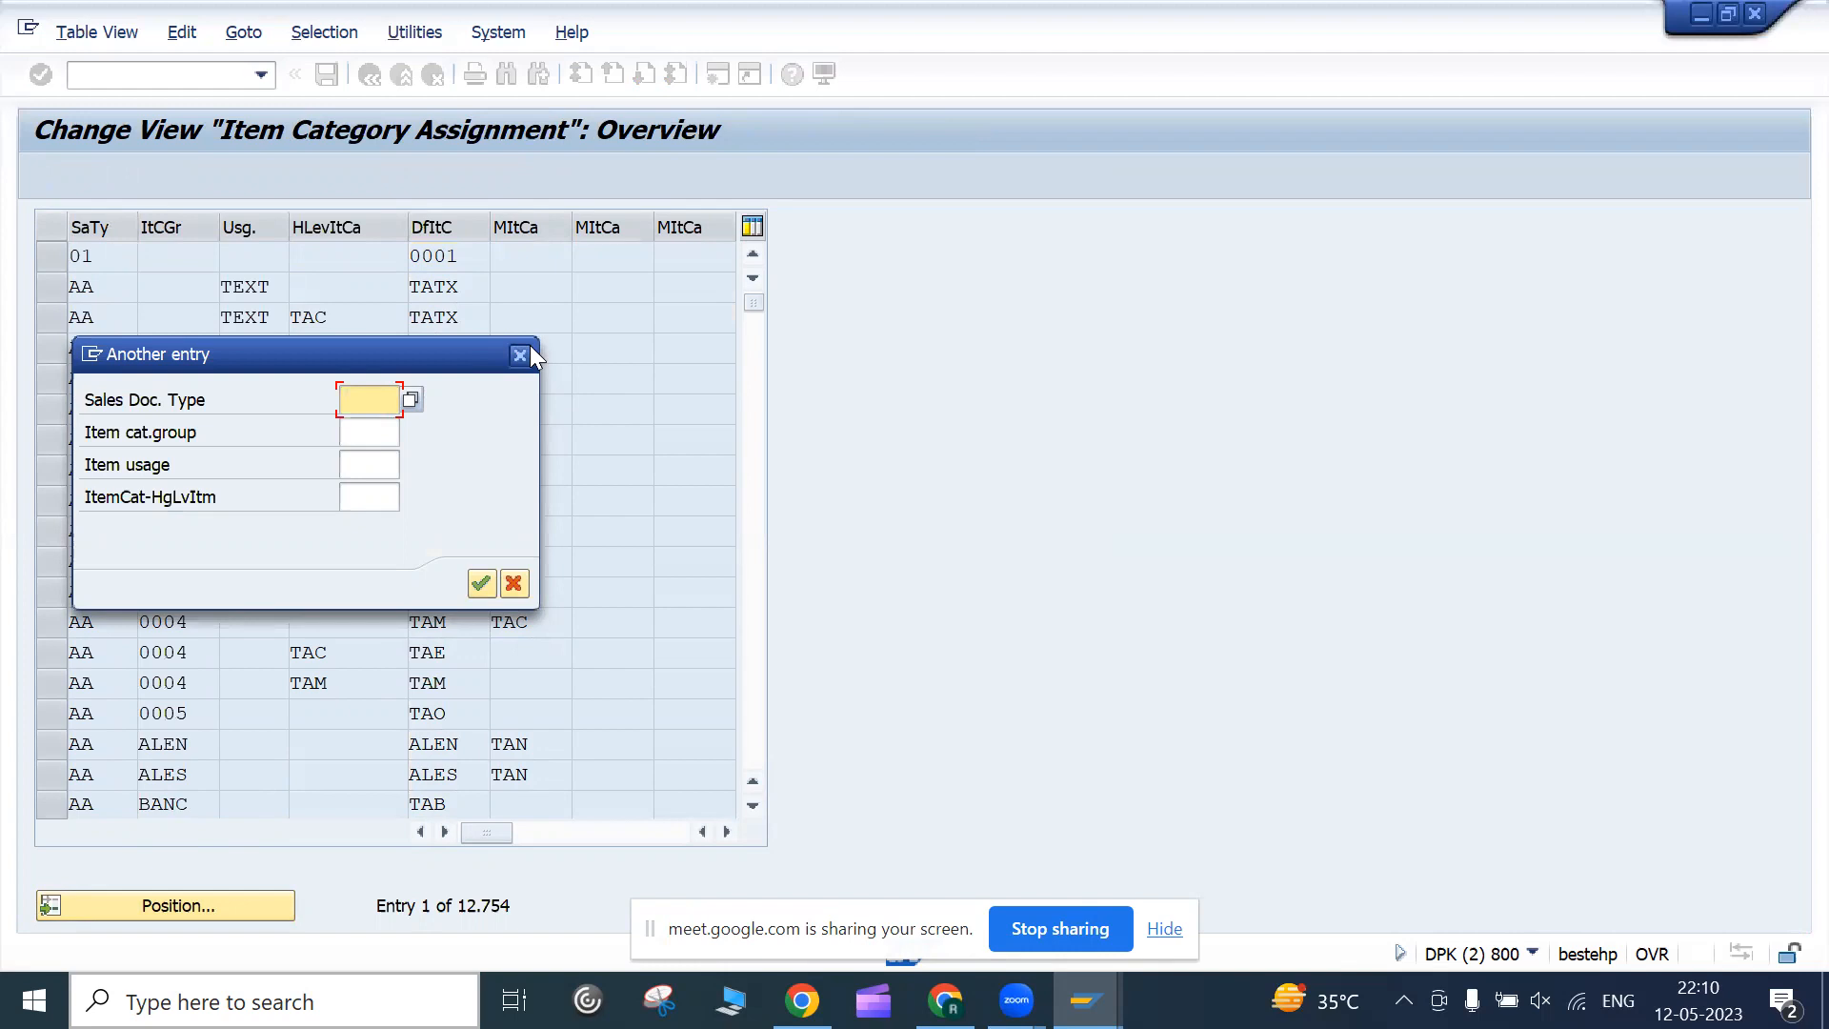
type("OR")
key("Return")
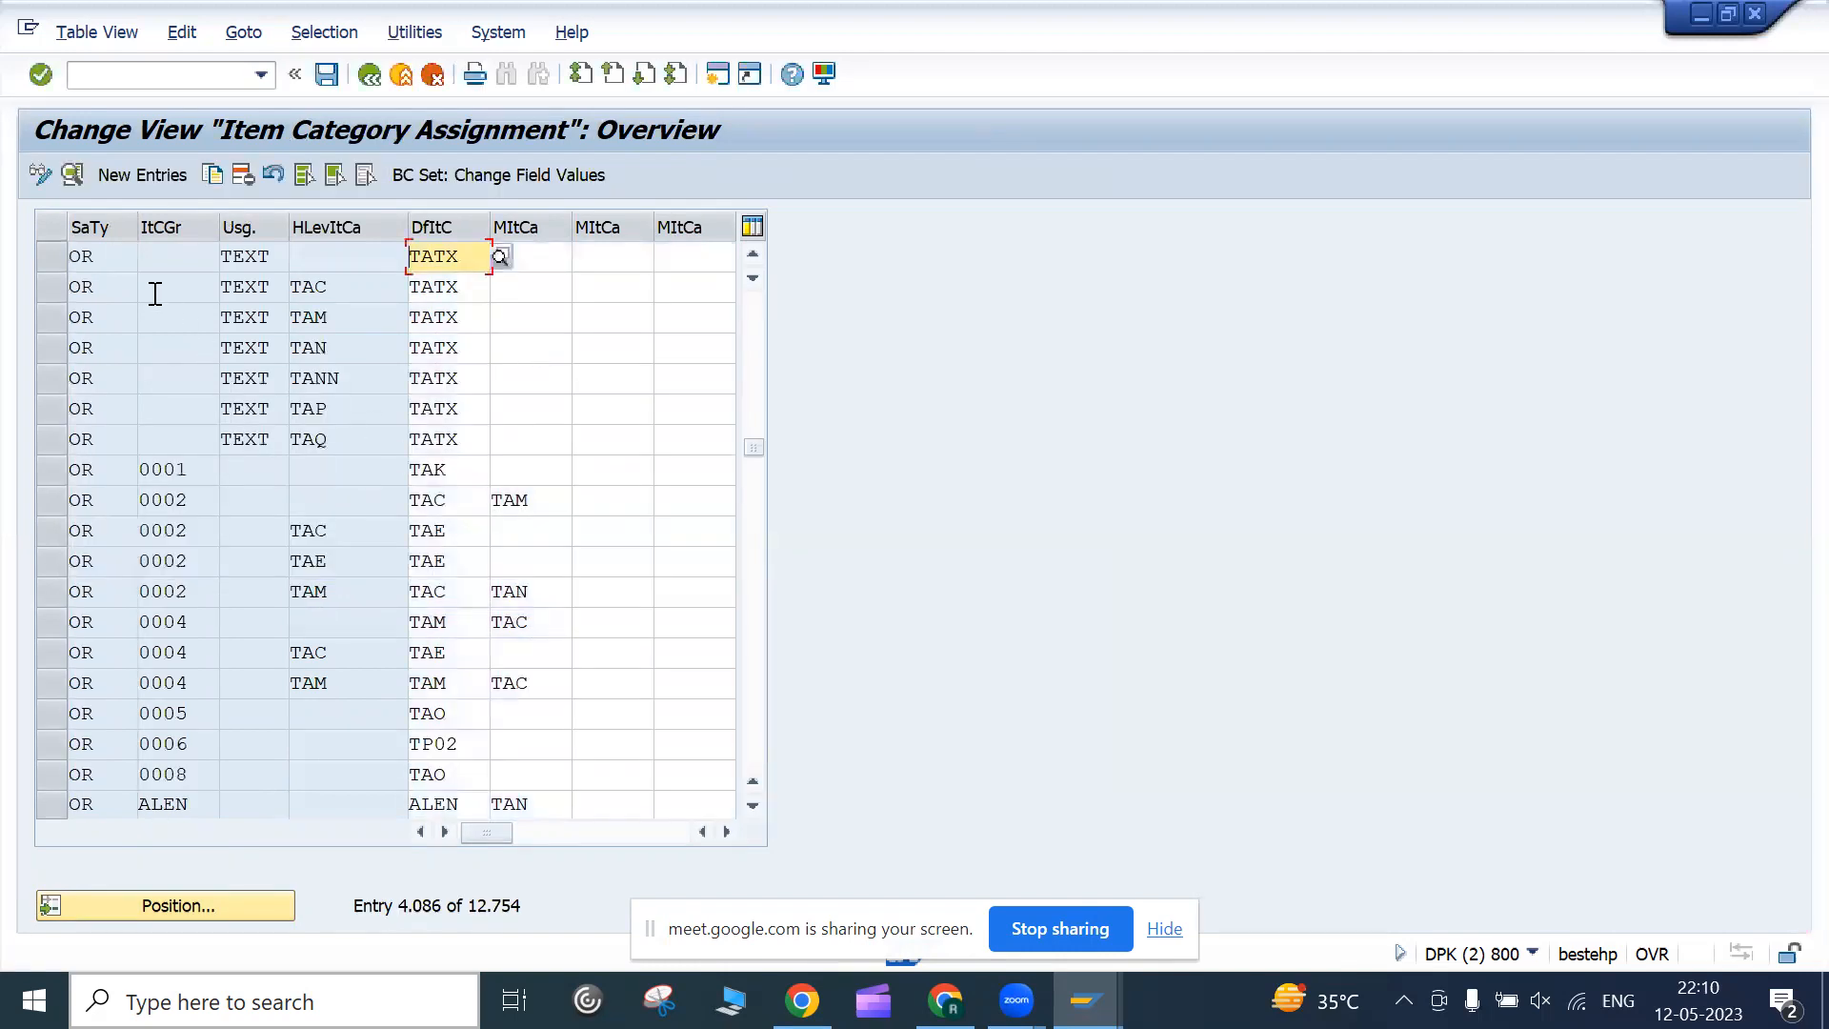
left_click(211, 462)
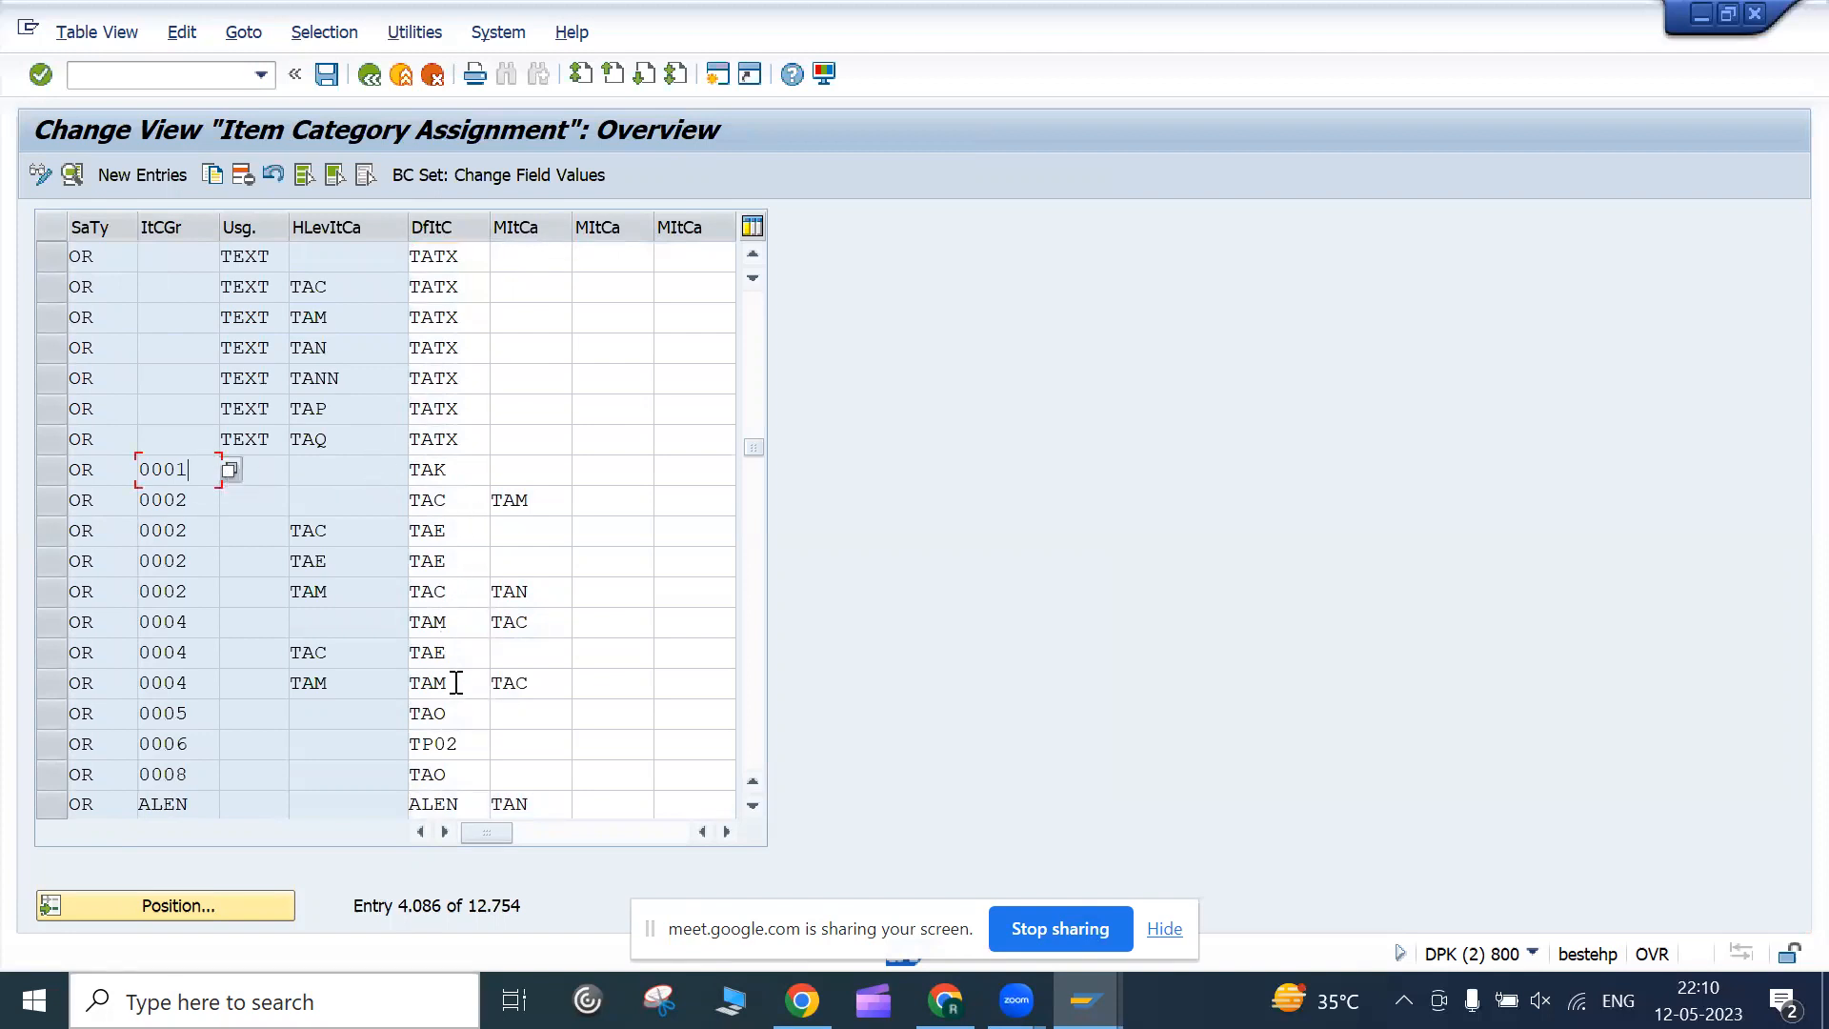
scroll(457, 683, "down", 10)
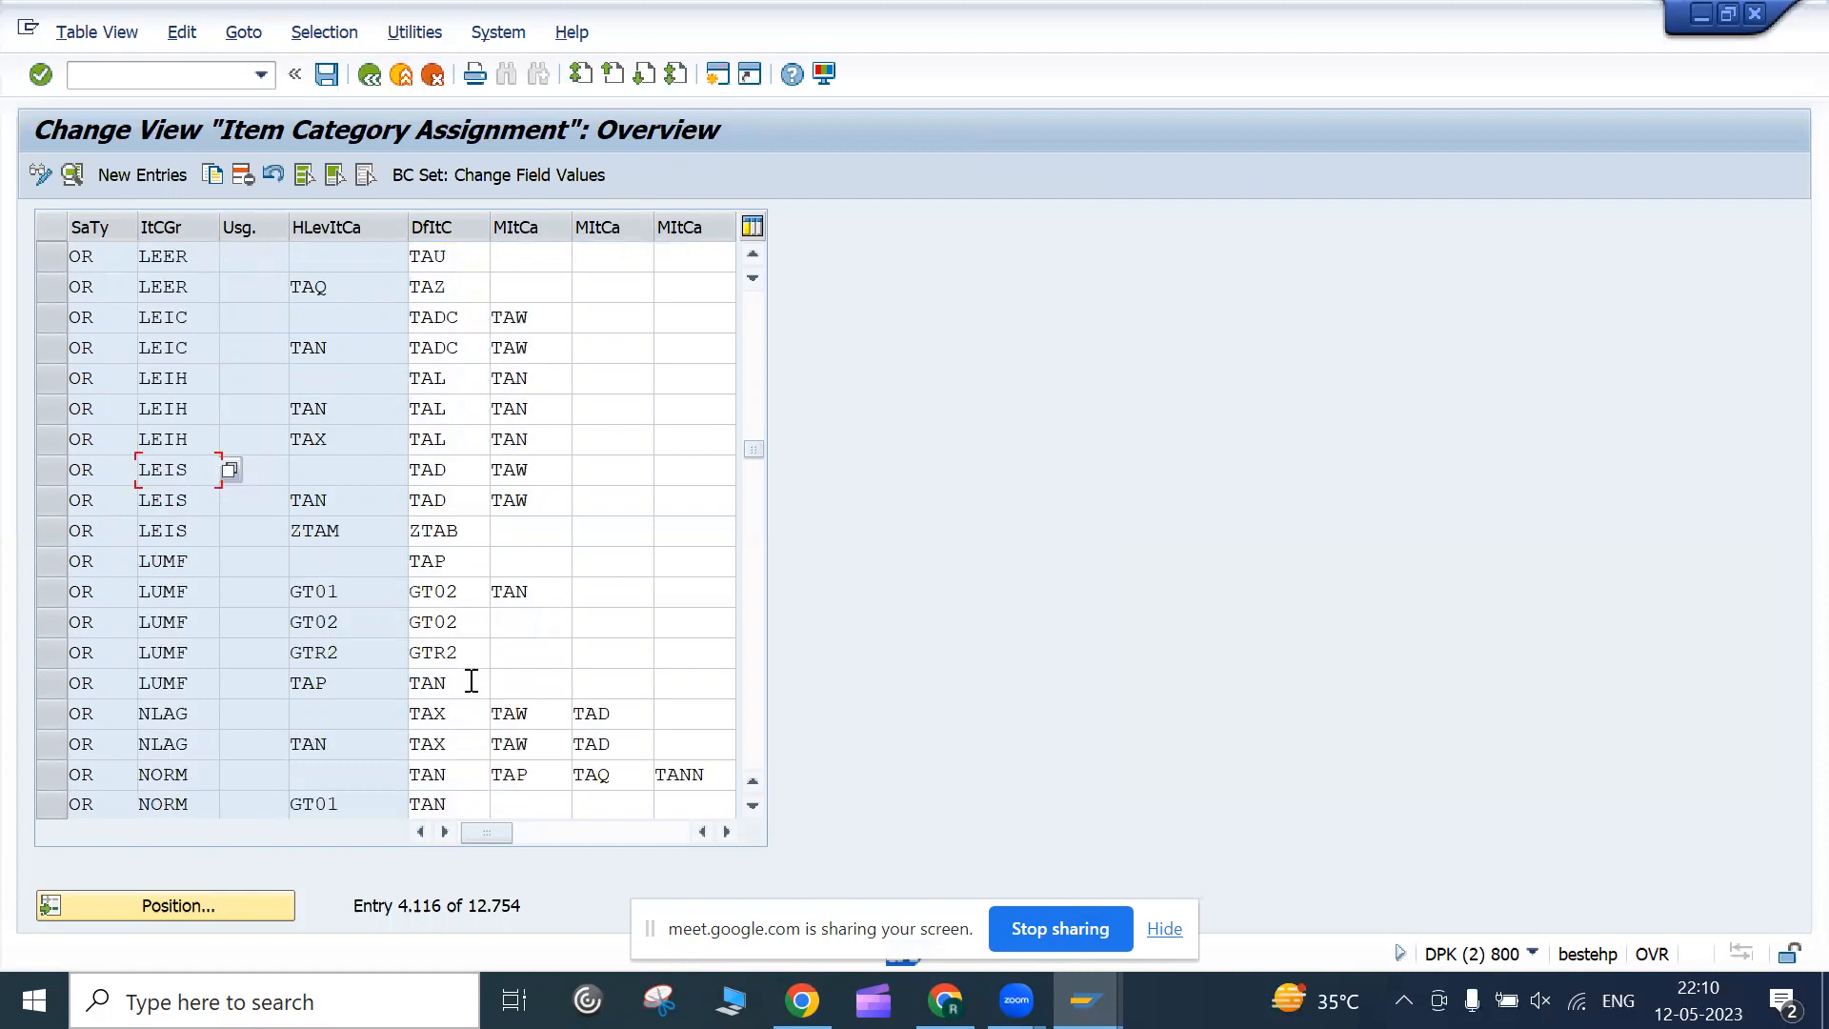
left_click(470, 683)
scroll(105, 376, "up", 10)
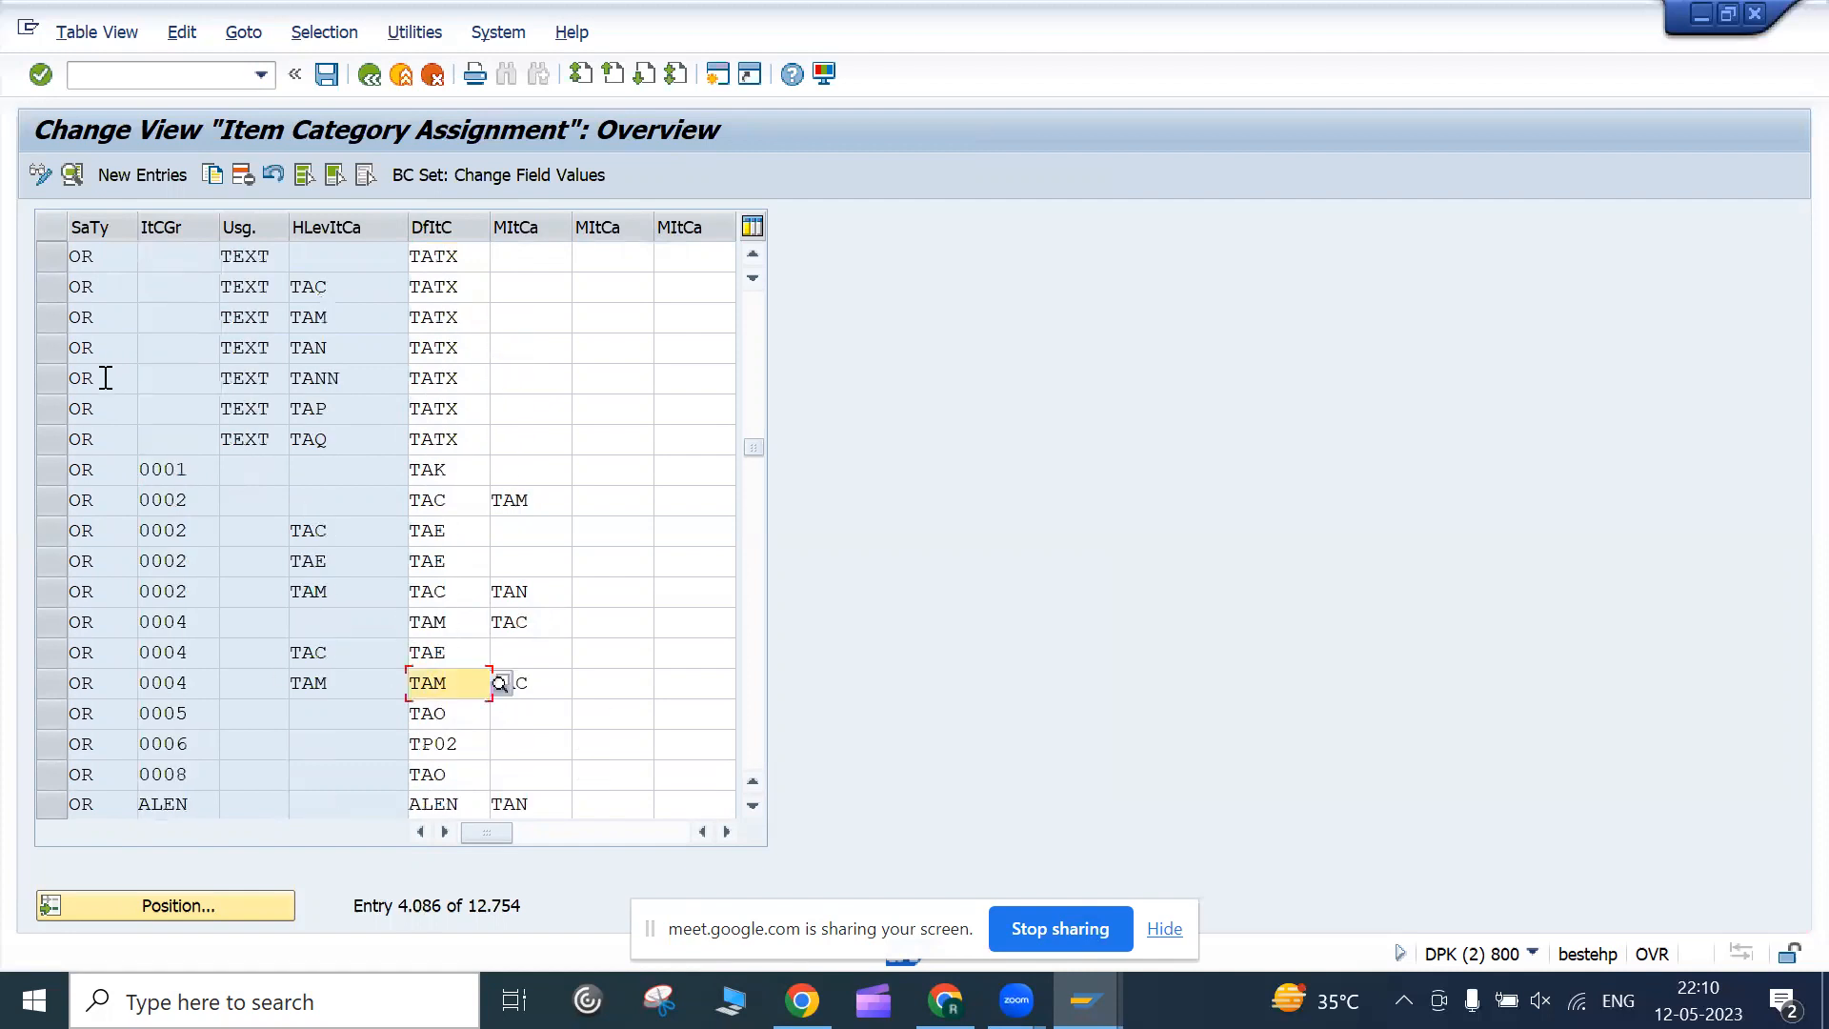
left_click(443, 472)
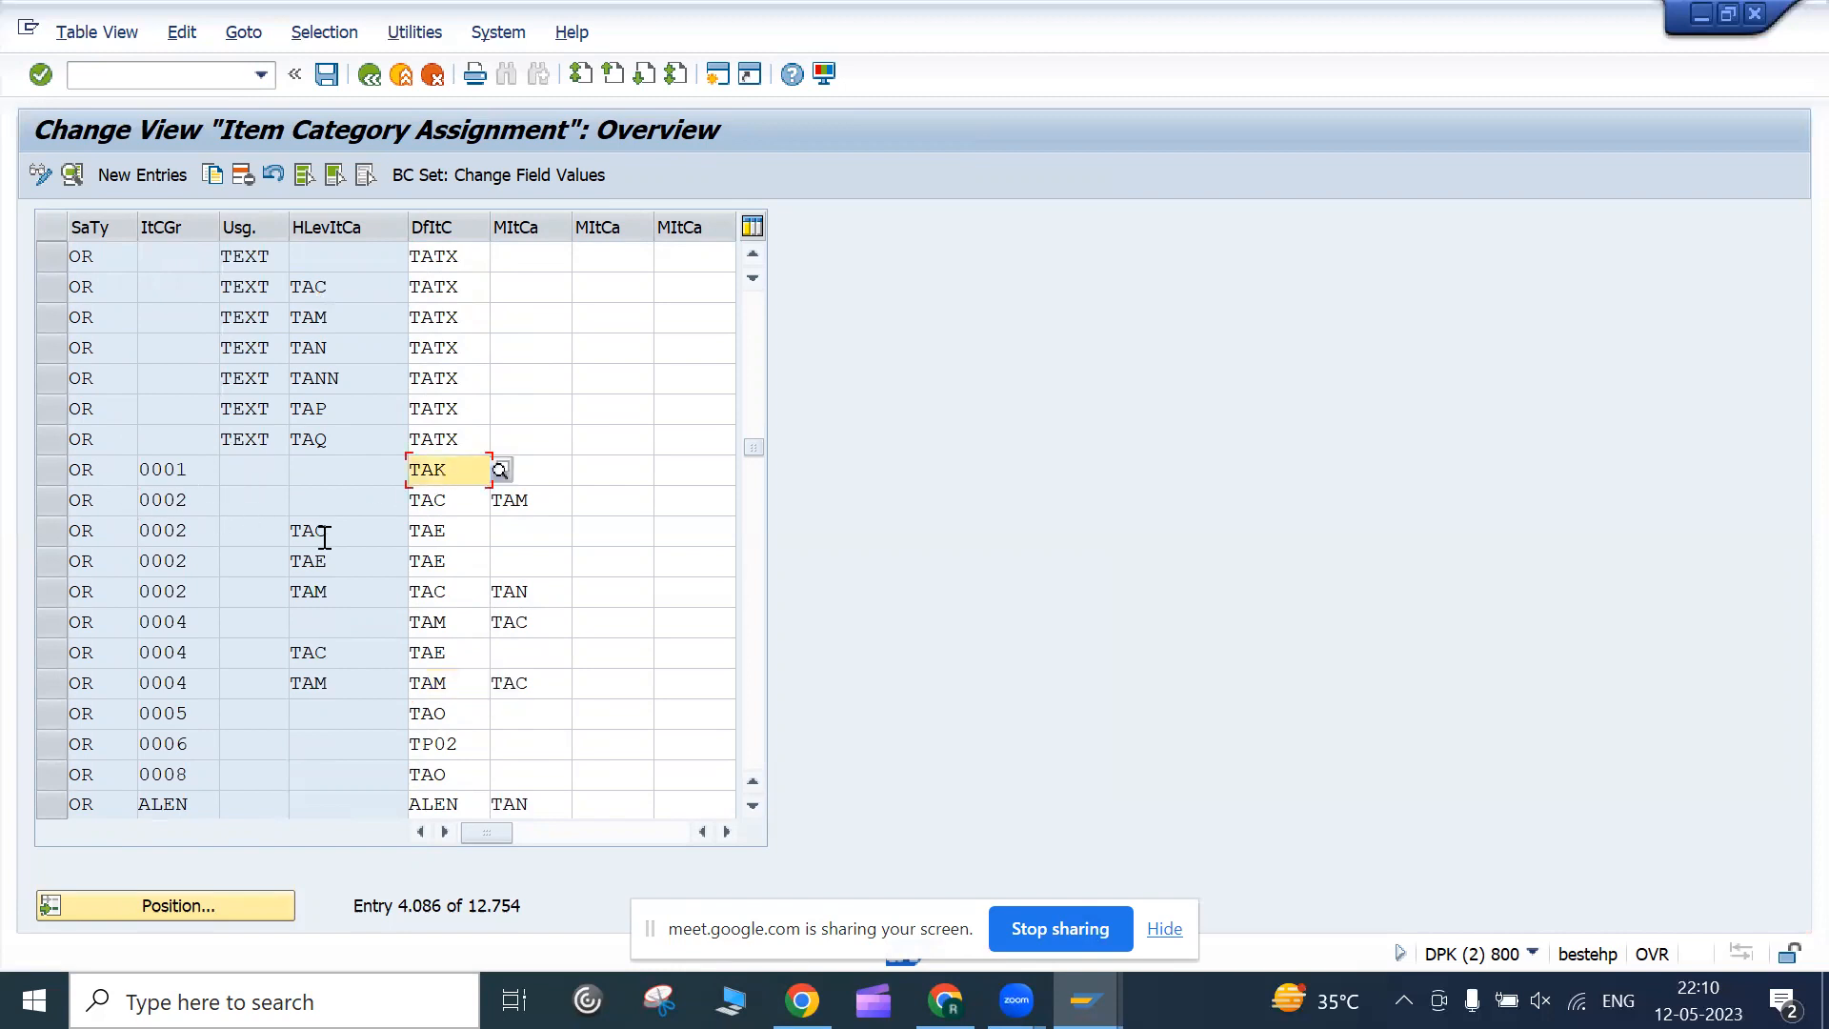
left_click(464, 503)
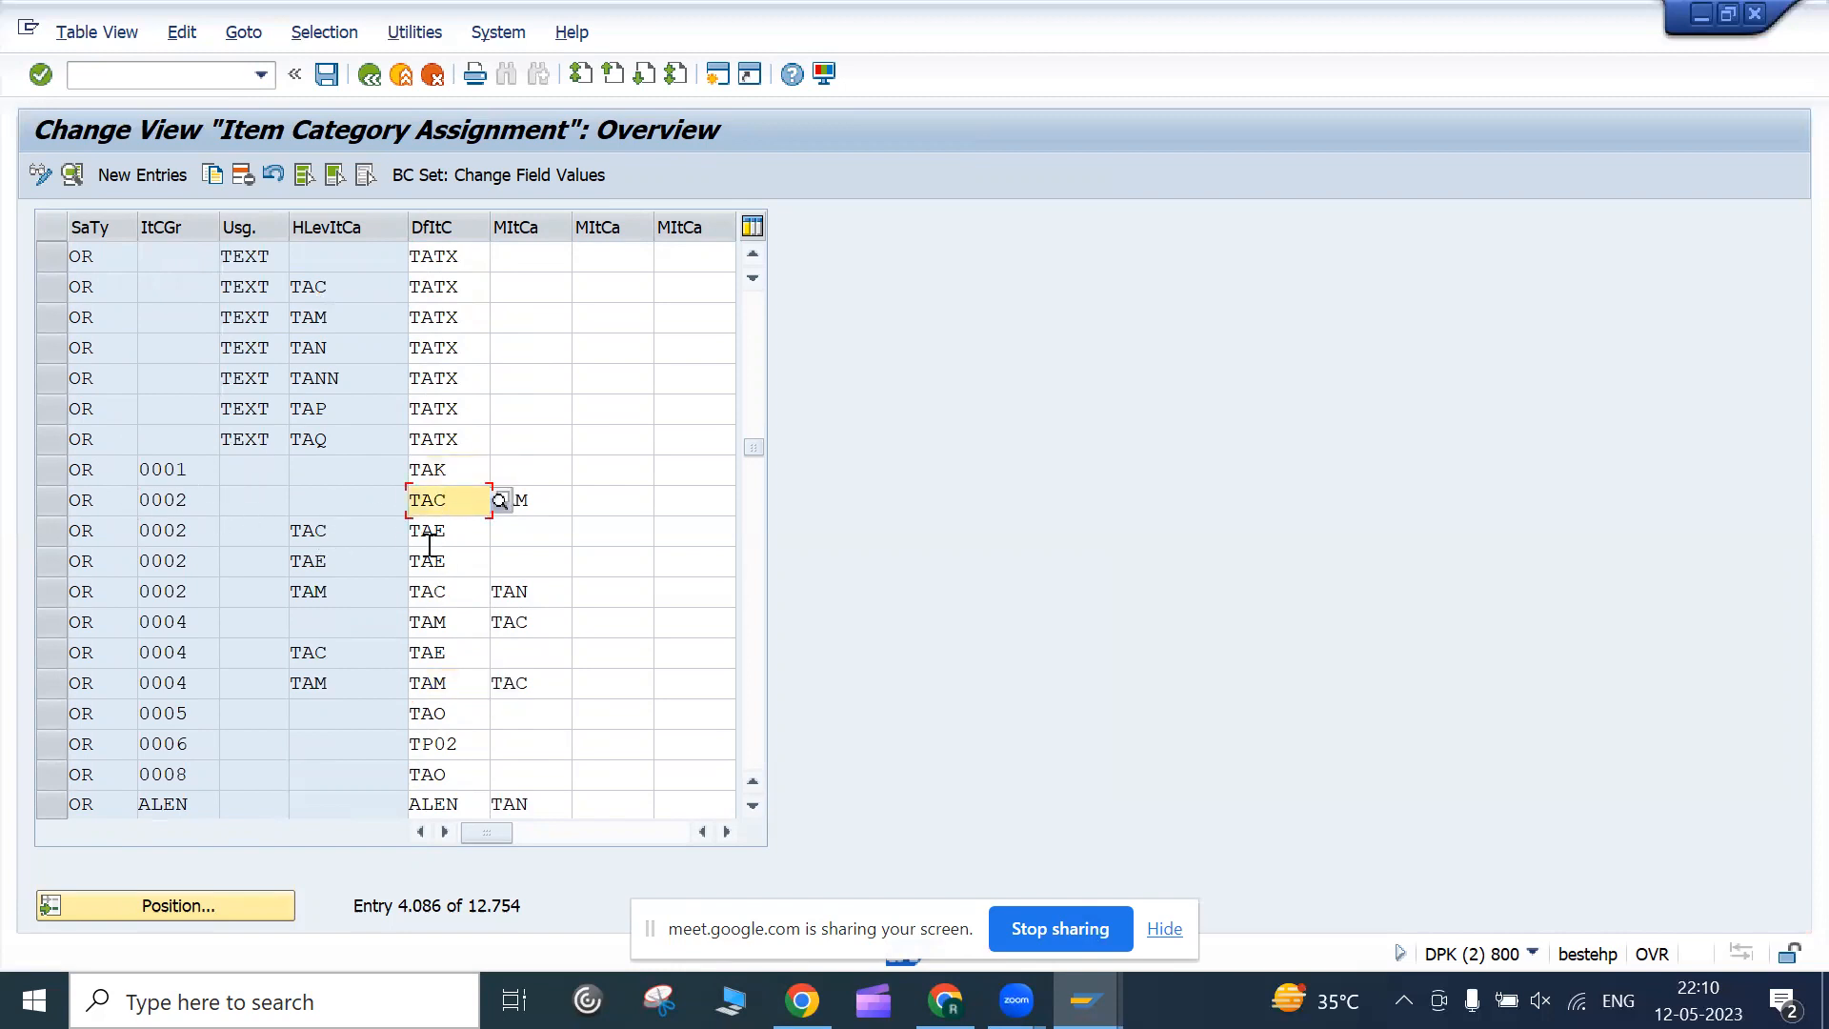
left_click(202, 509)
left_click(464, 509)
scroll(461, 562, "down", 10)
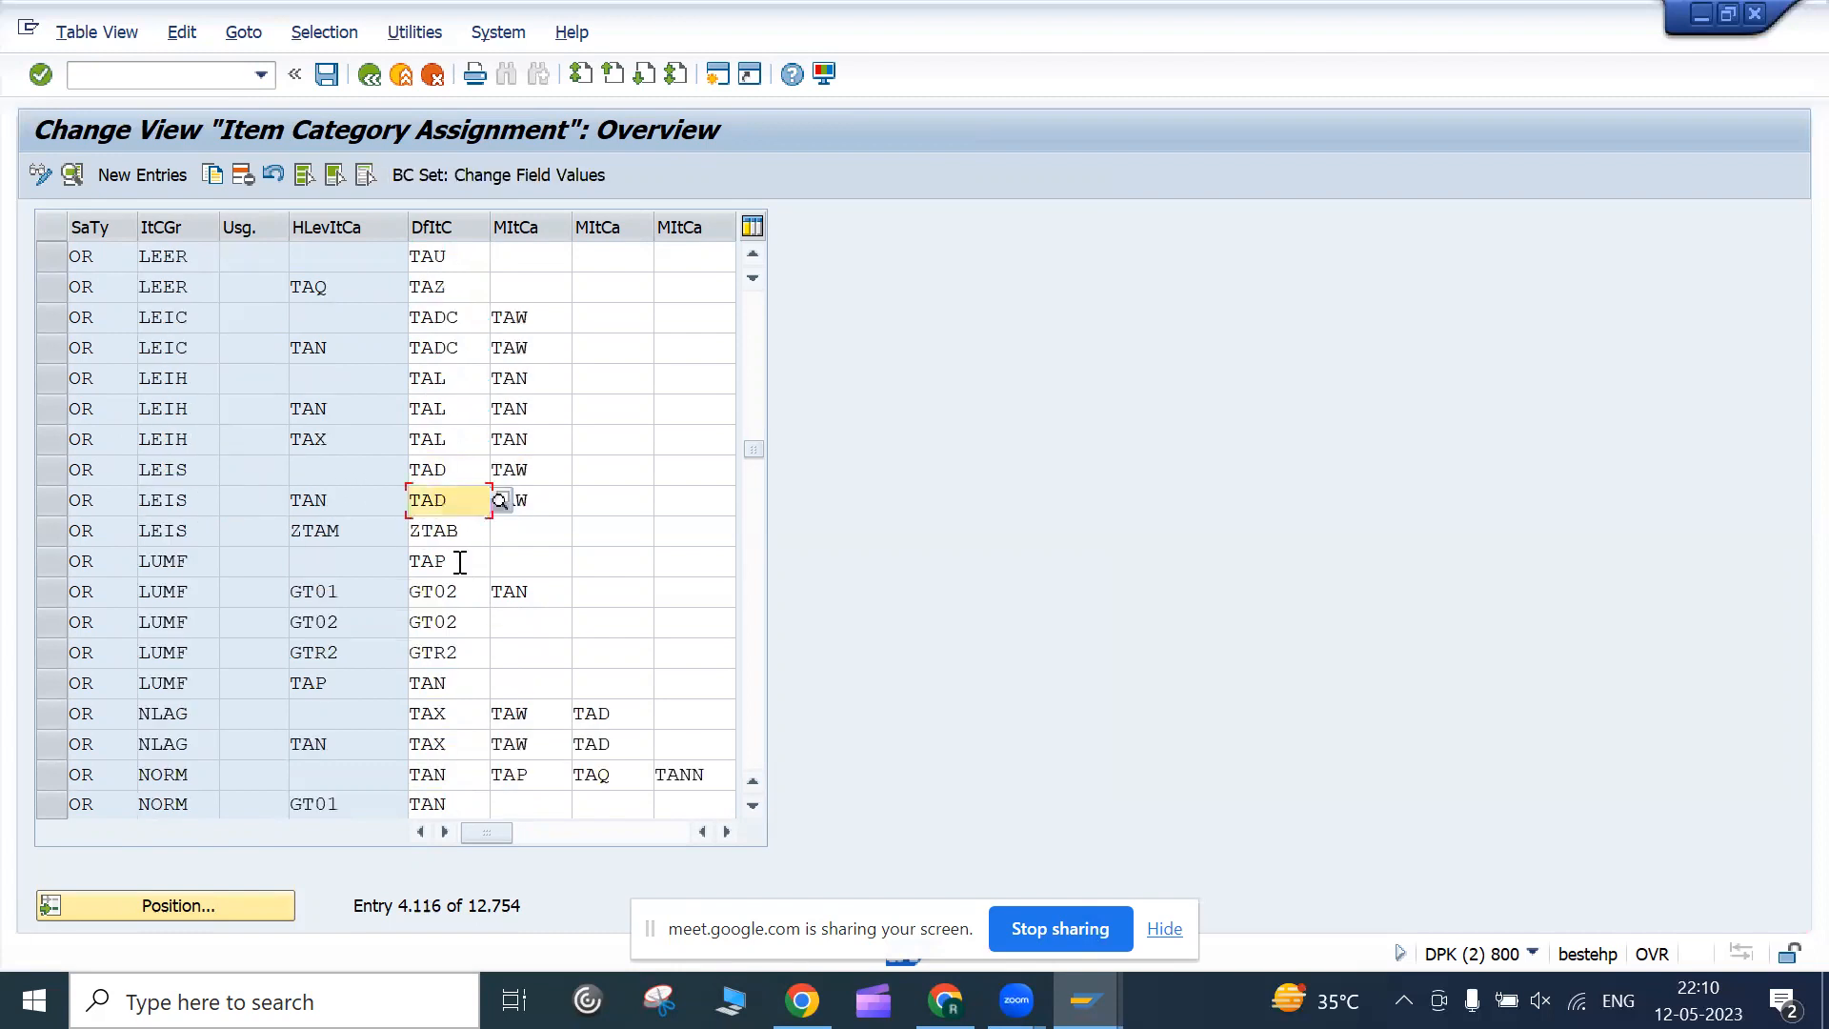
scroll(398, 564, "down", 10)
scroll(396, 562, "down", 10)
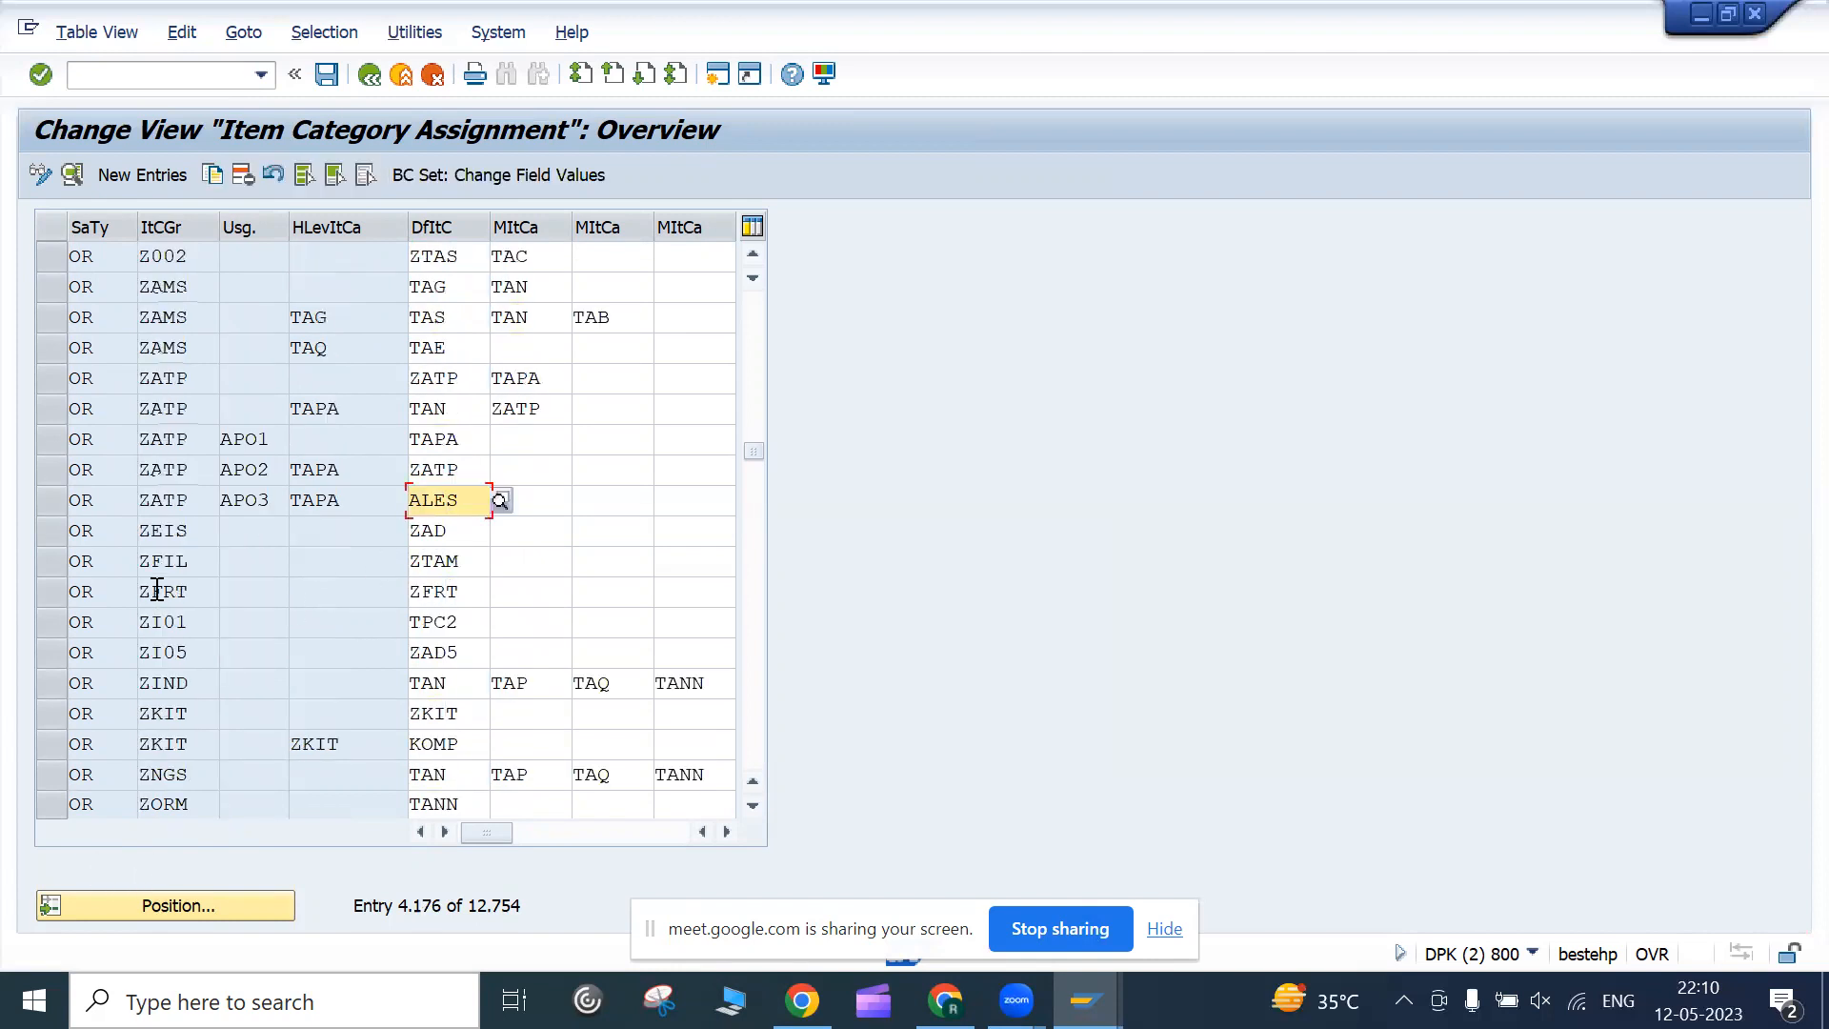
scroll(157, 586, "up", 10)
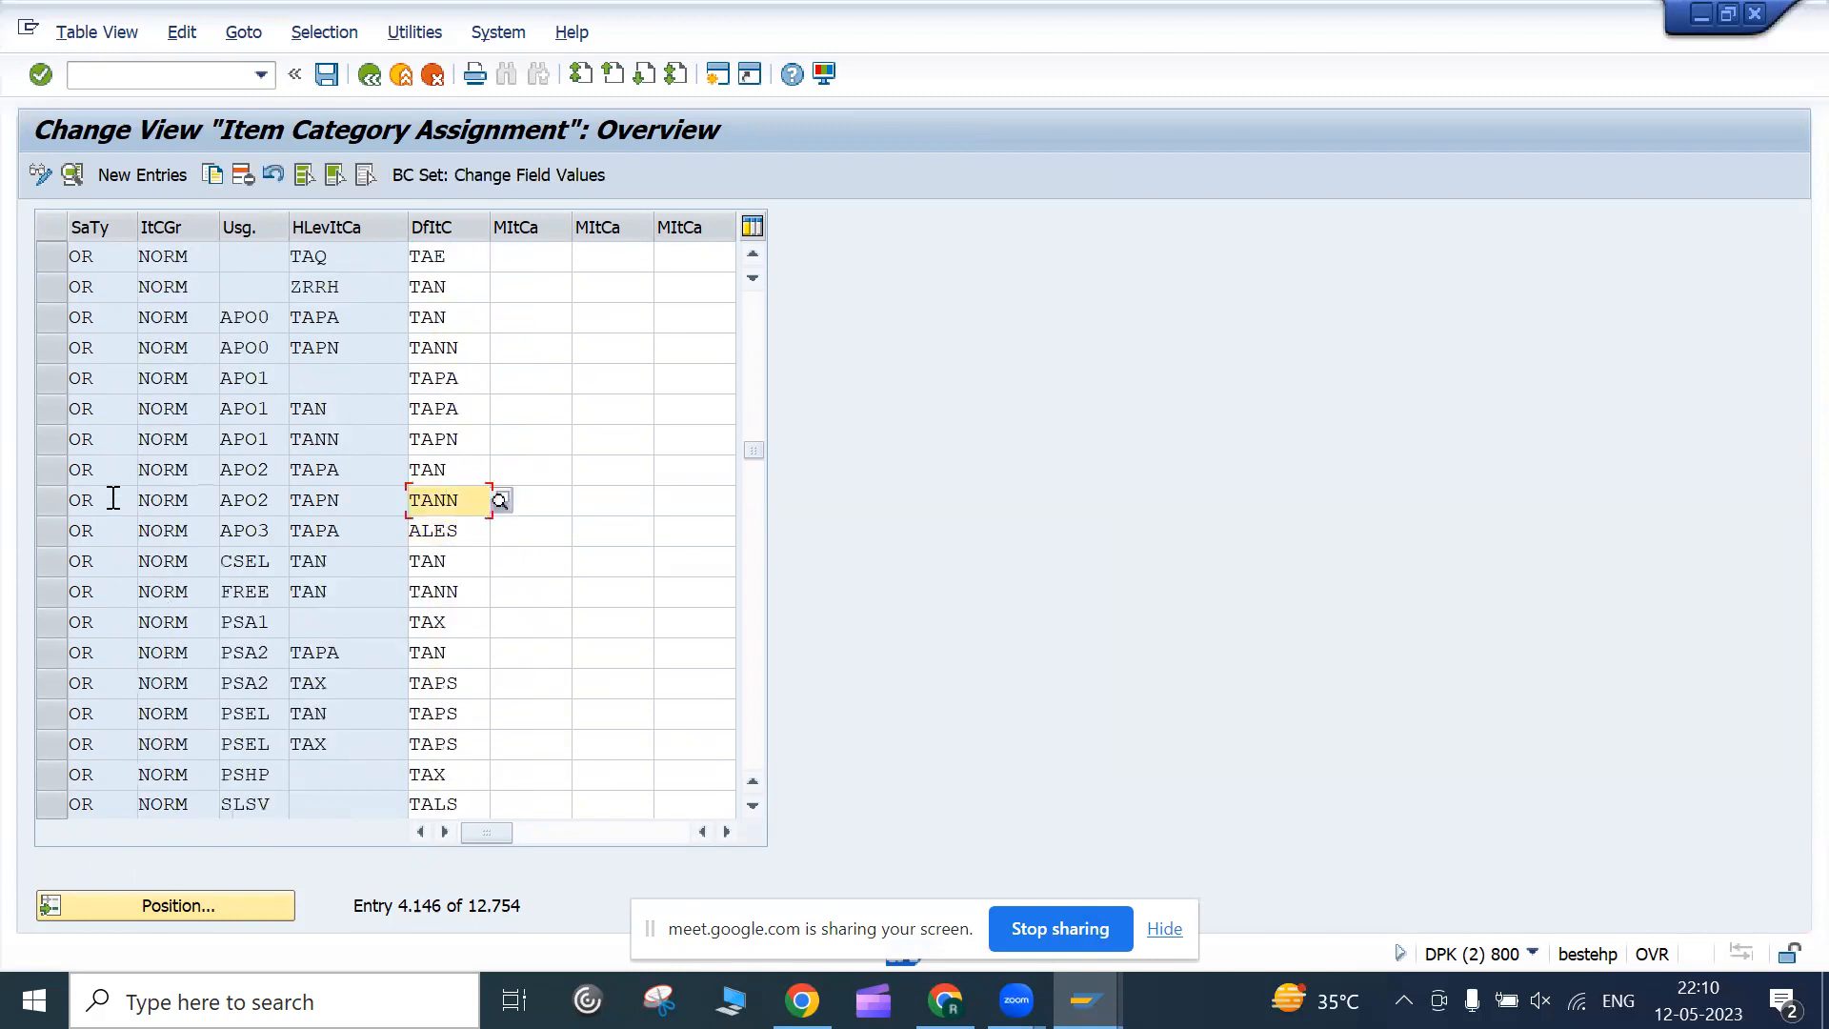
left_click(381, 80)
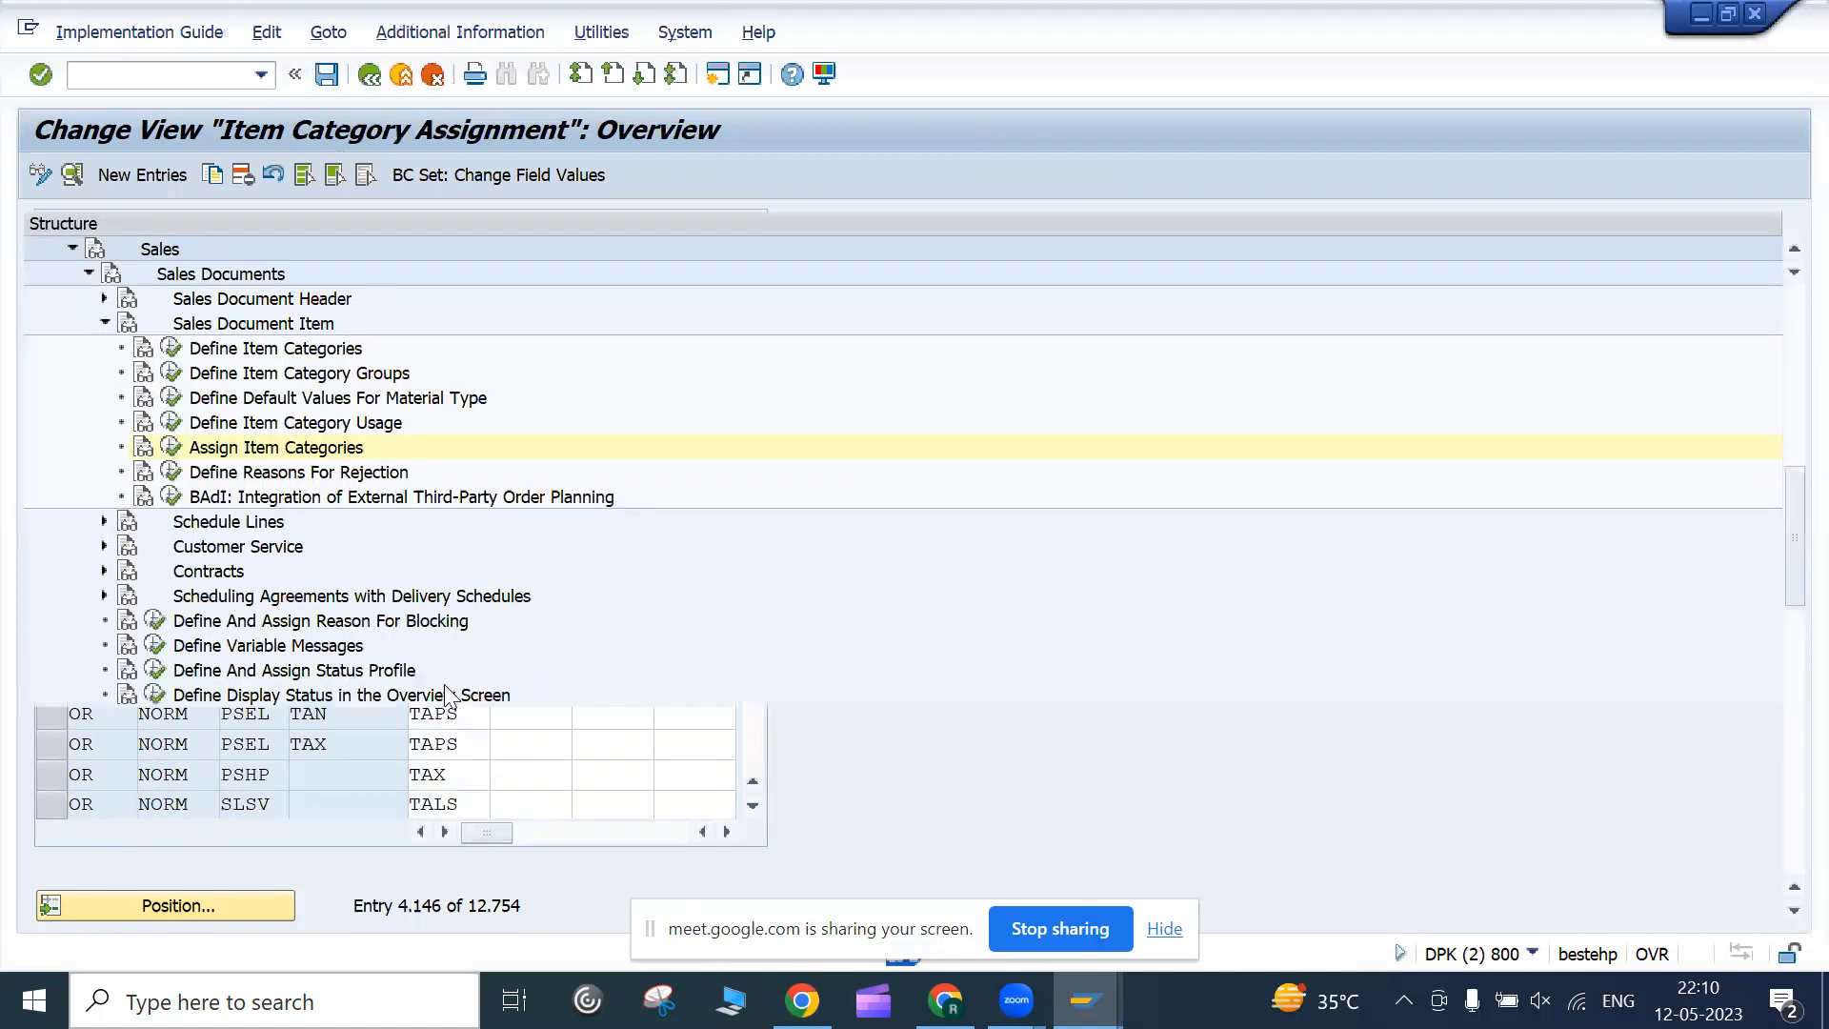
Expand Schedule Lines and run Define Schedule Line Categories, listing 89 categories from AE MRP
left_click(103, 523)
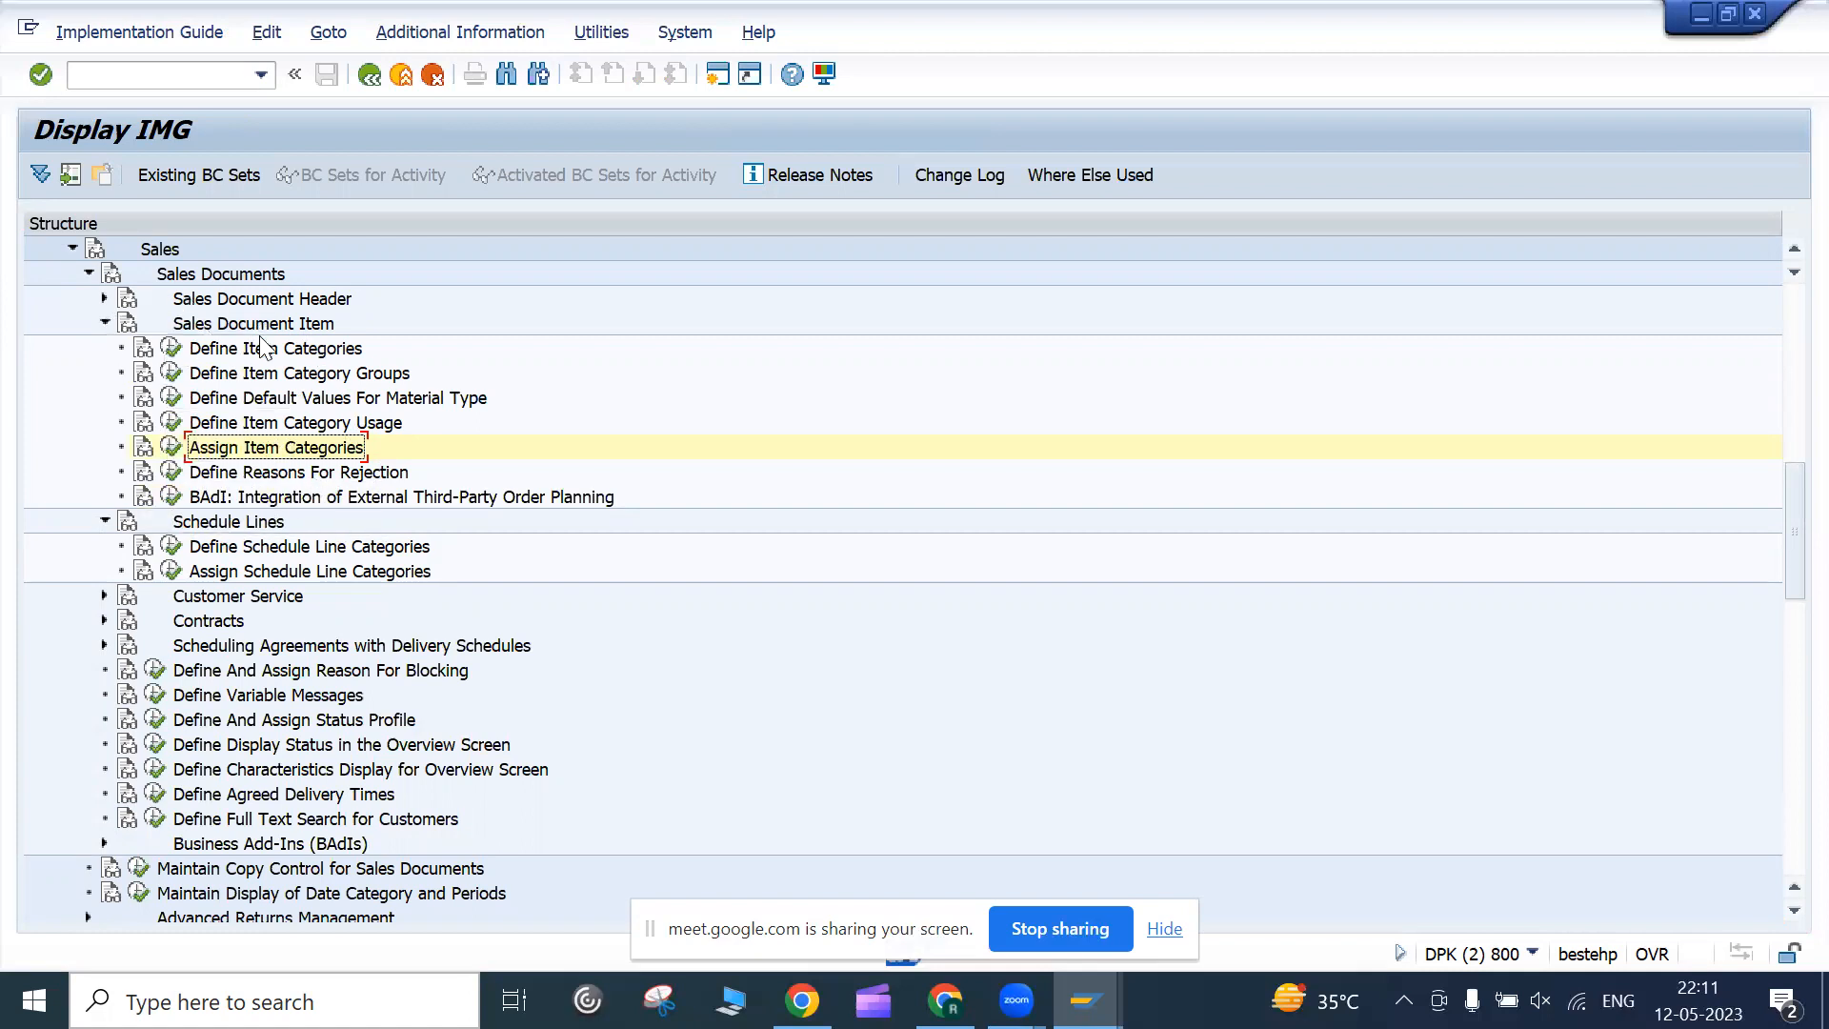
left_click(174, 548)
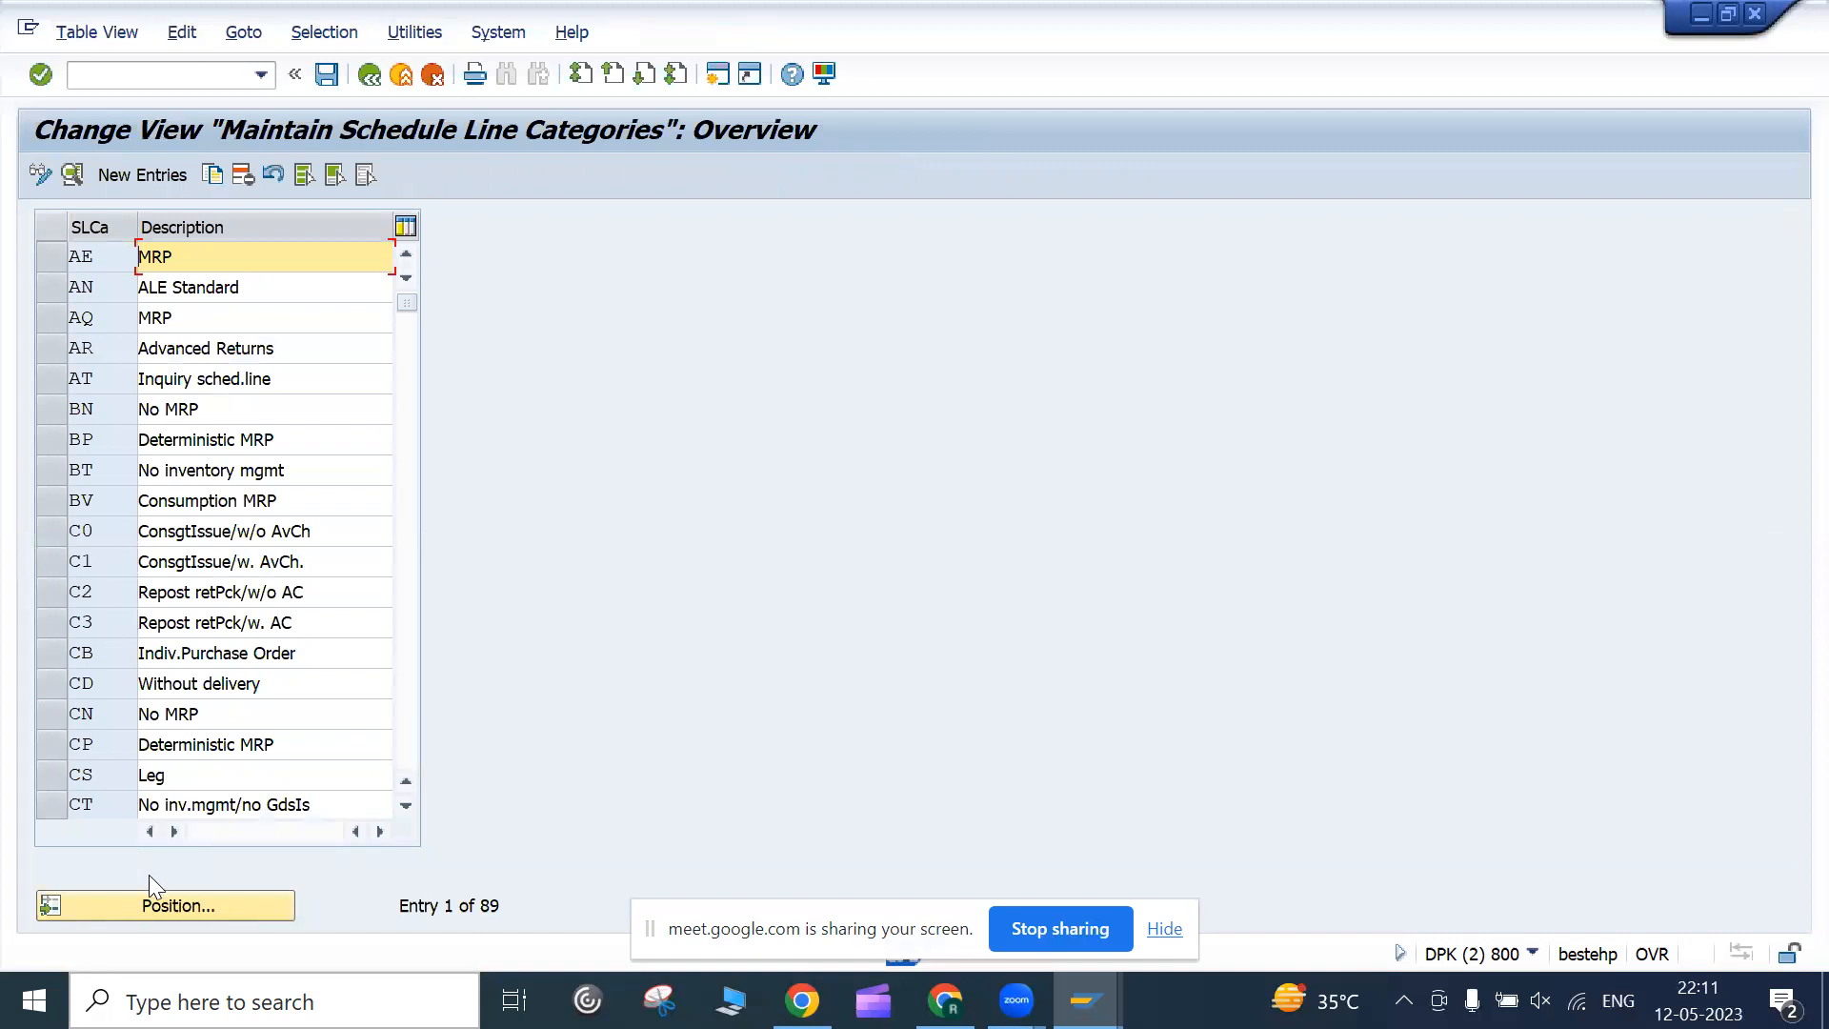
Point out categories CP Deterministic MRP and CN No MRP in the schedule line category list
left_click(300, 739)
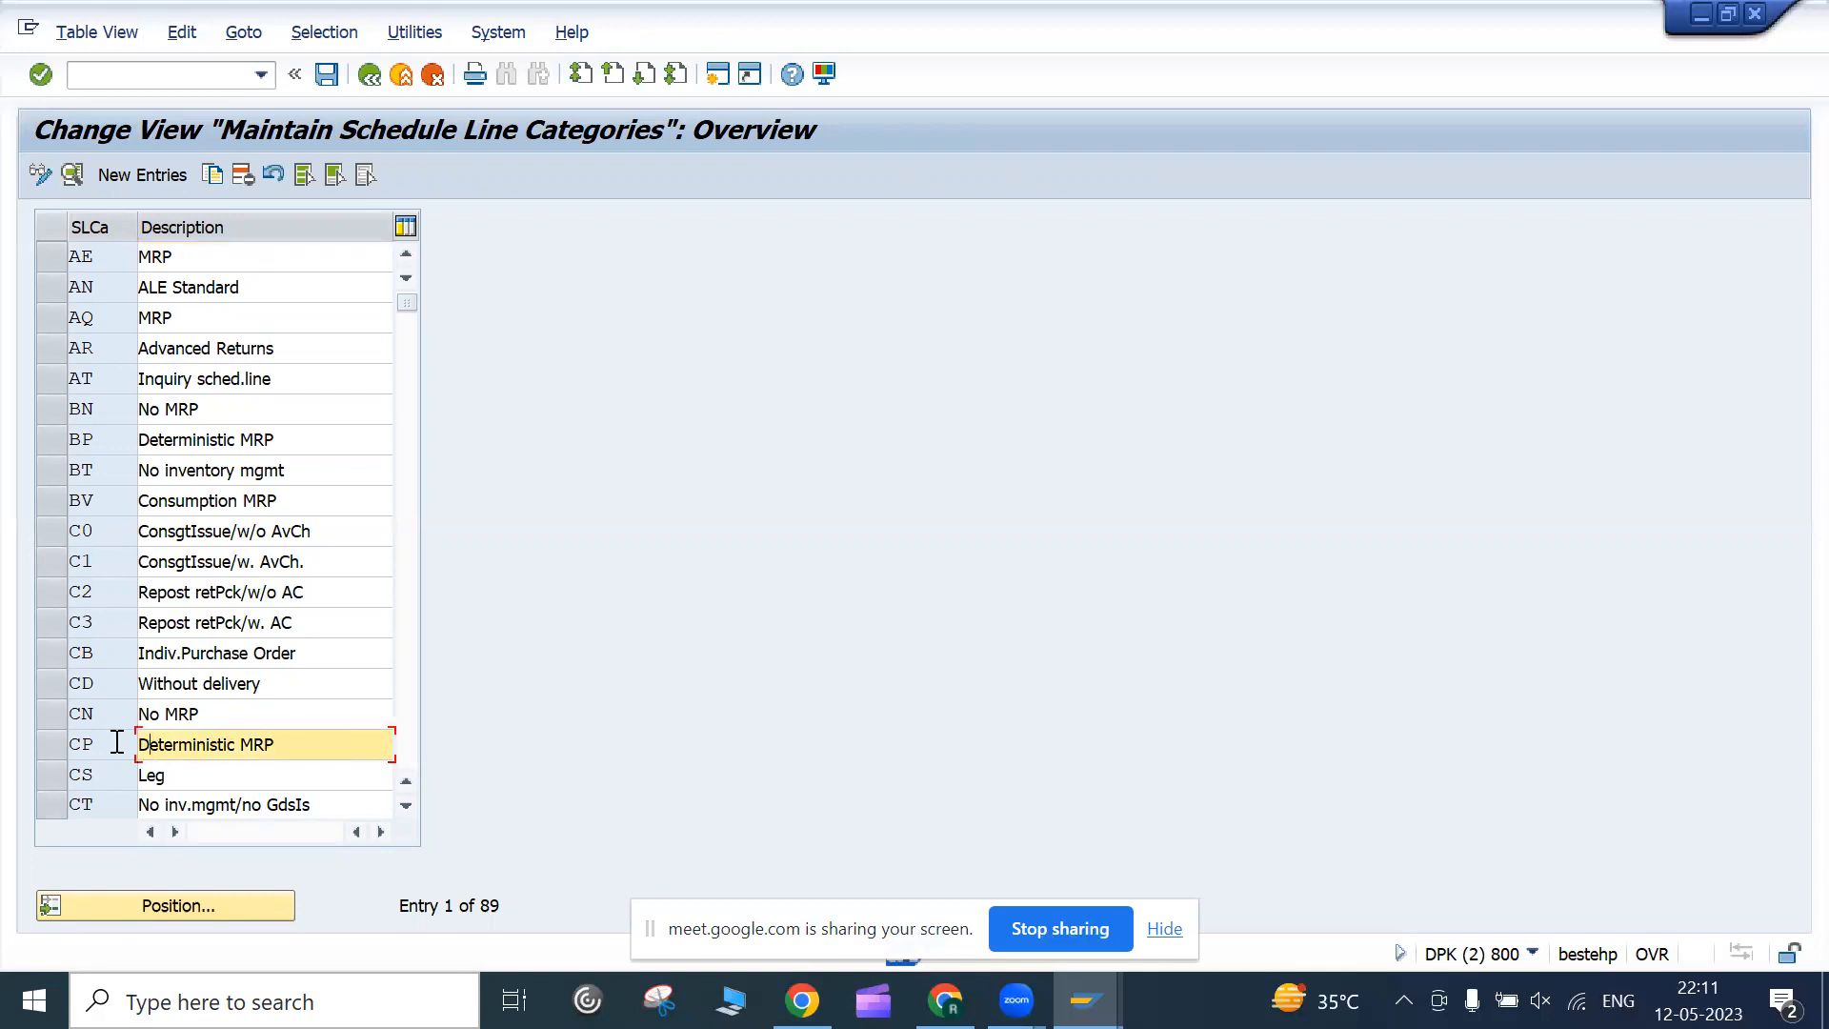
left_click(234, 713)
left_click(113, 736)
left_click(224, 714)
left_click(72, 713)
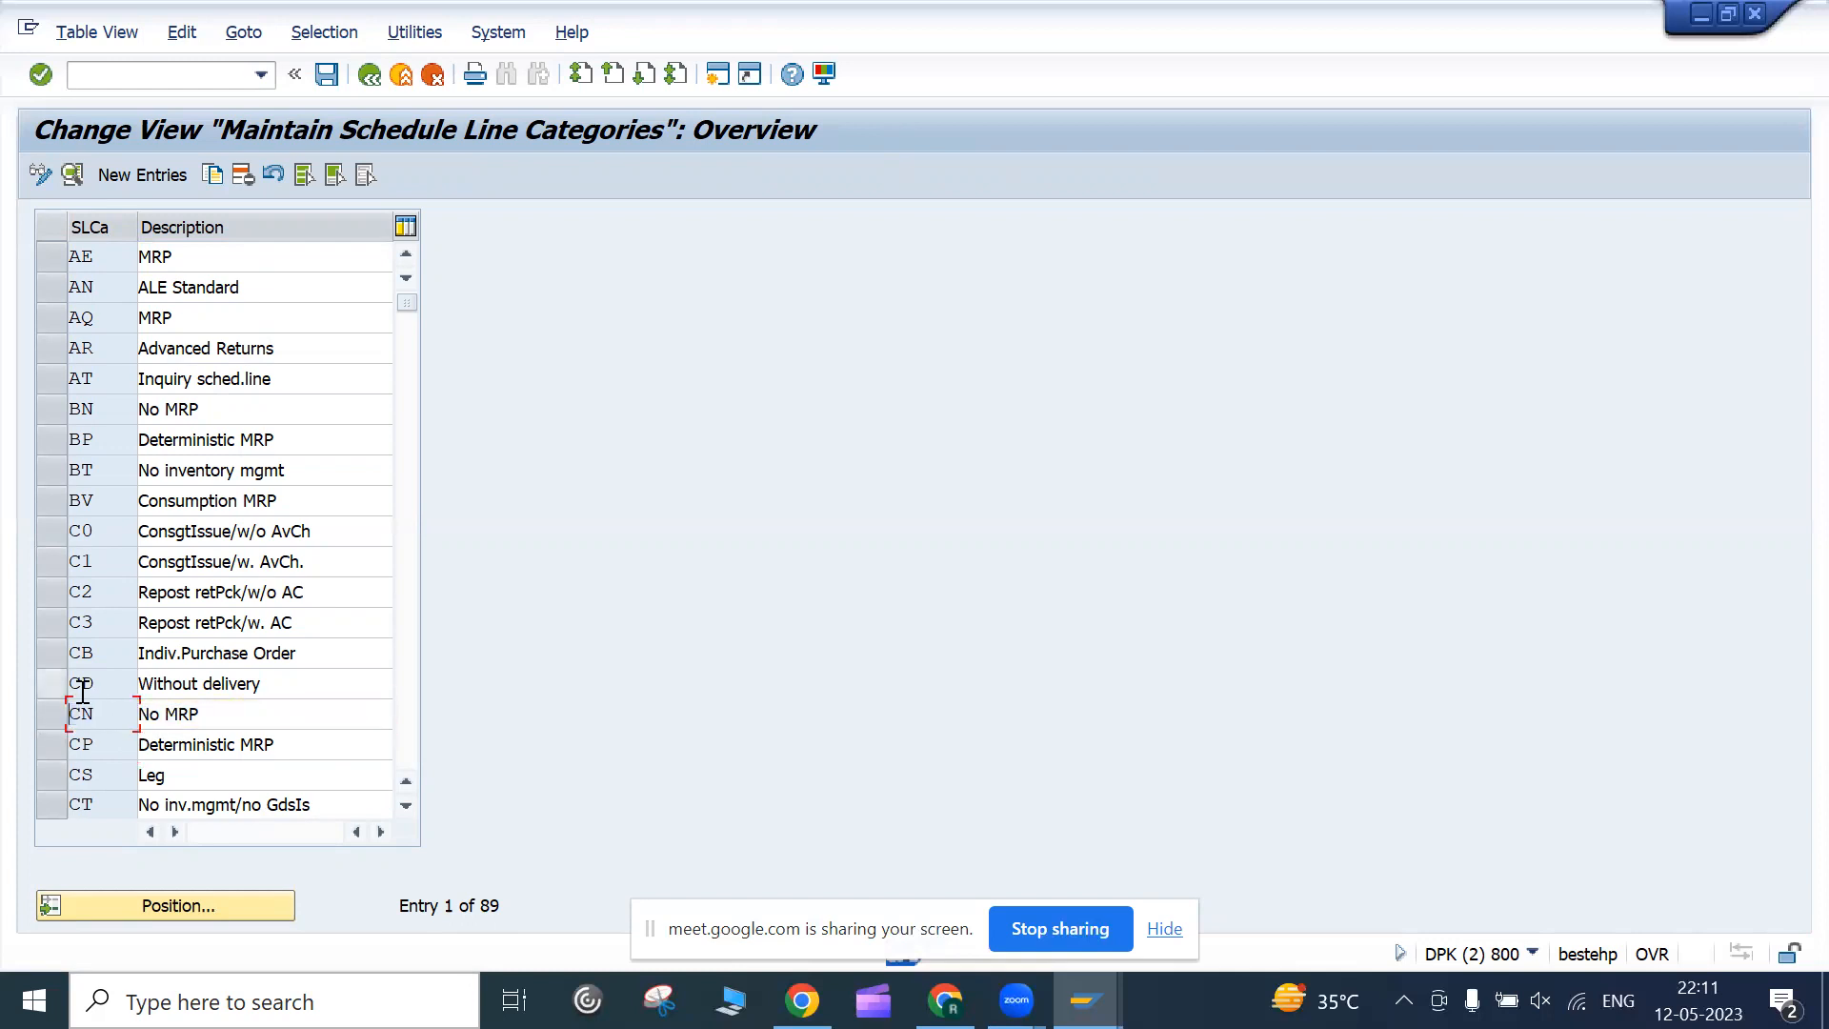
Open CP's details, highlight movement type 601 and the Availability check, then return to the overview
double_click(95, 743)
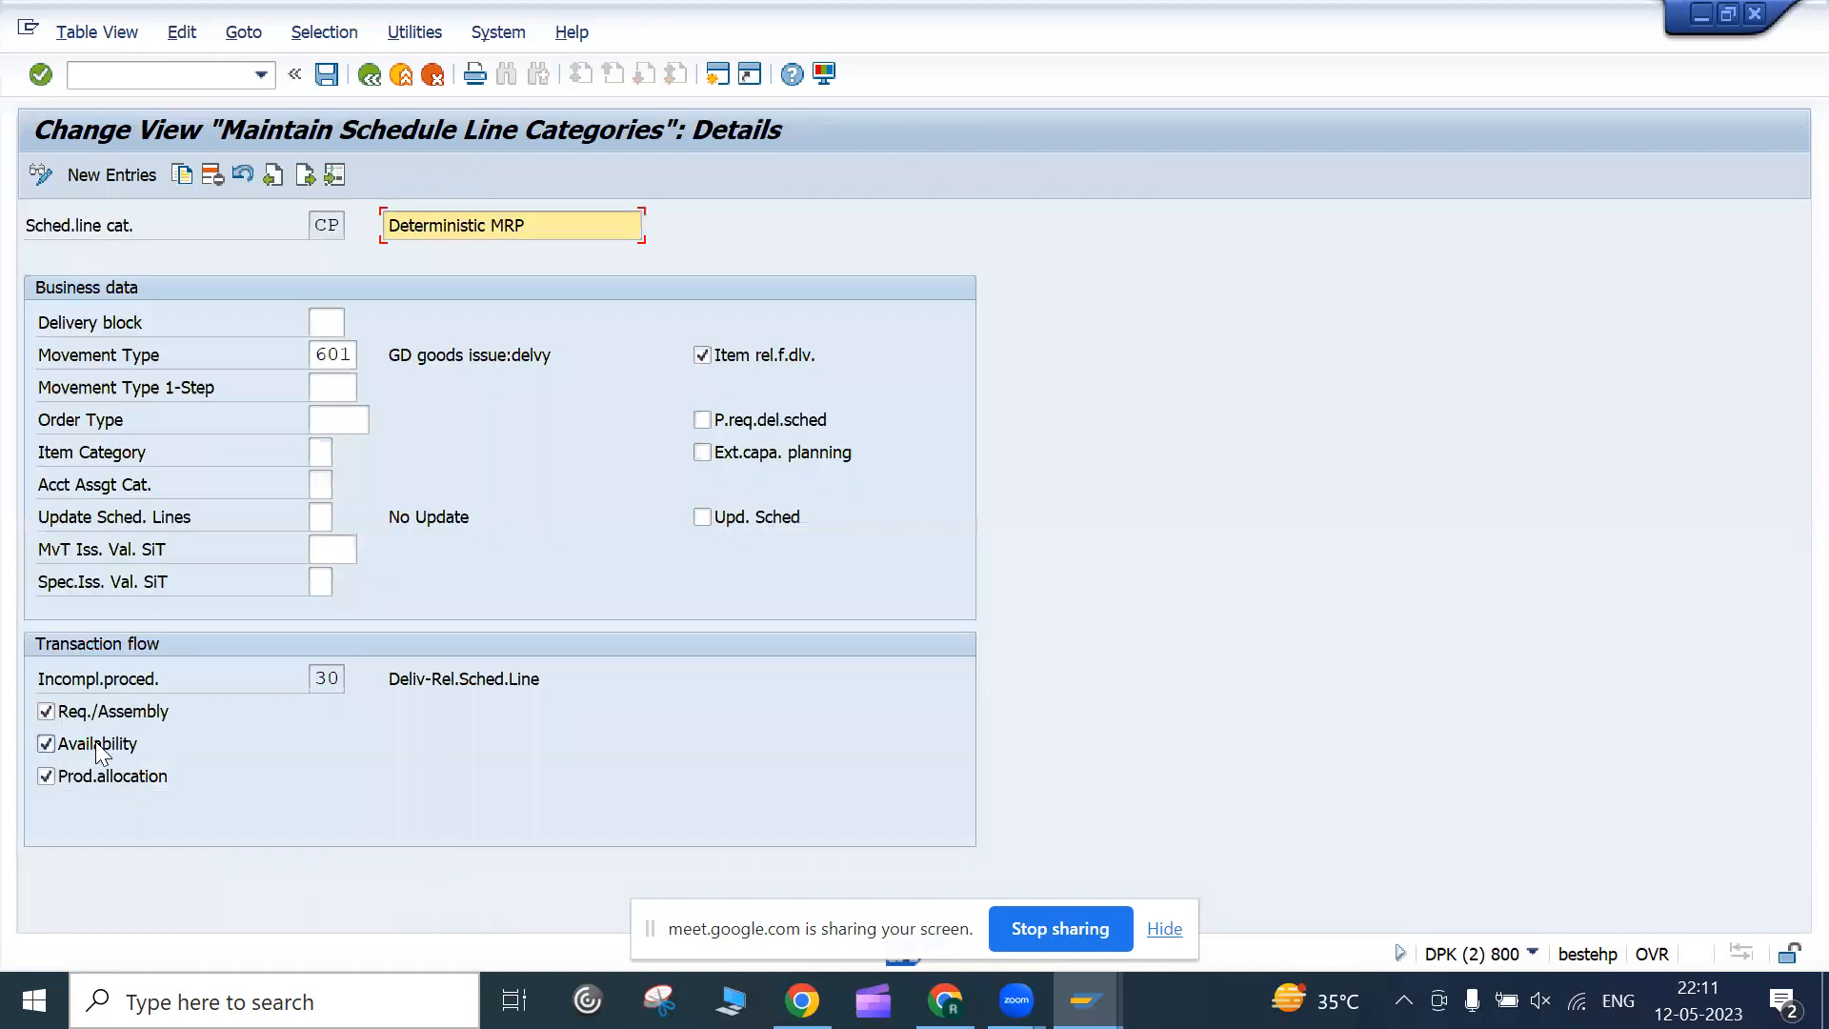
left_click(321, 356)
left_click_drag(321, 356, 358, 347)
left_click(355, 353)
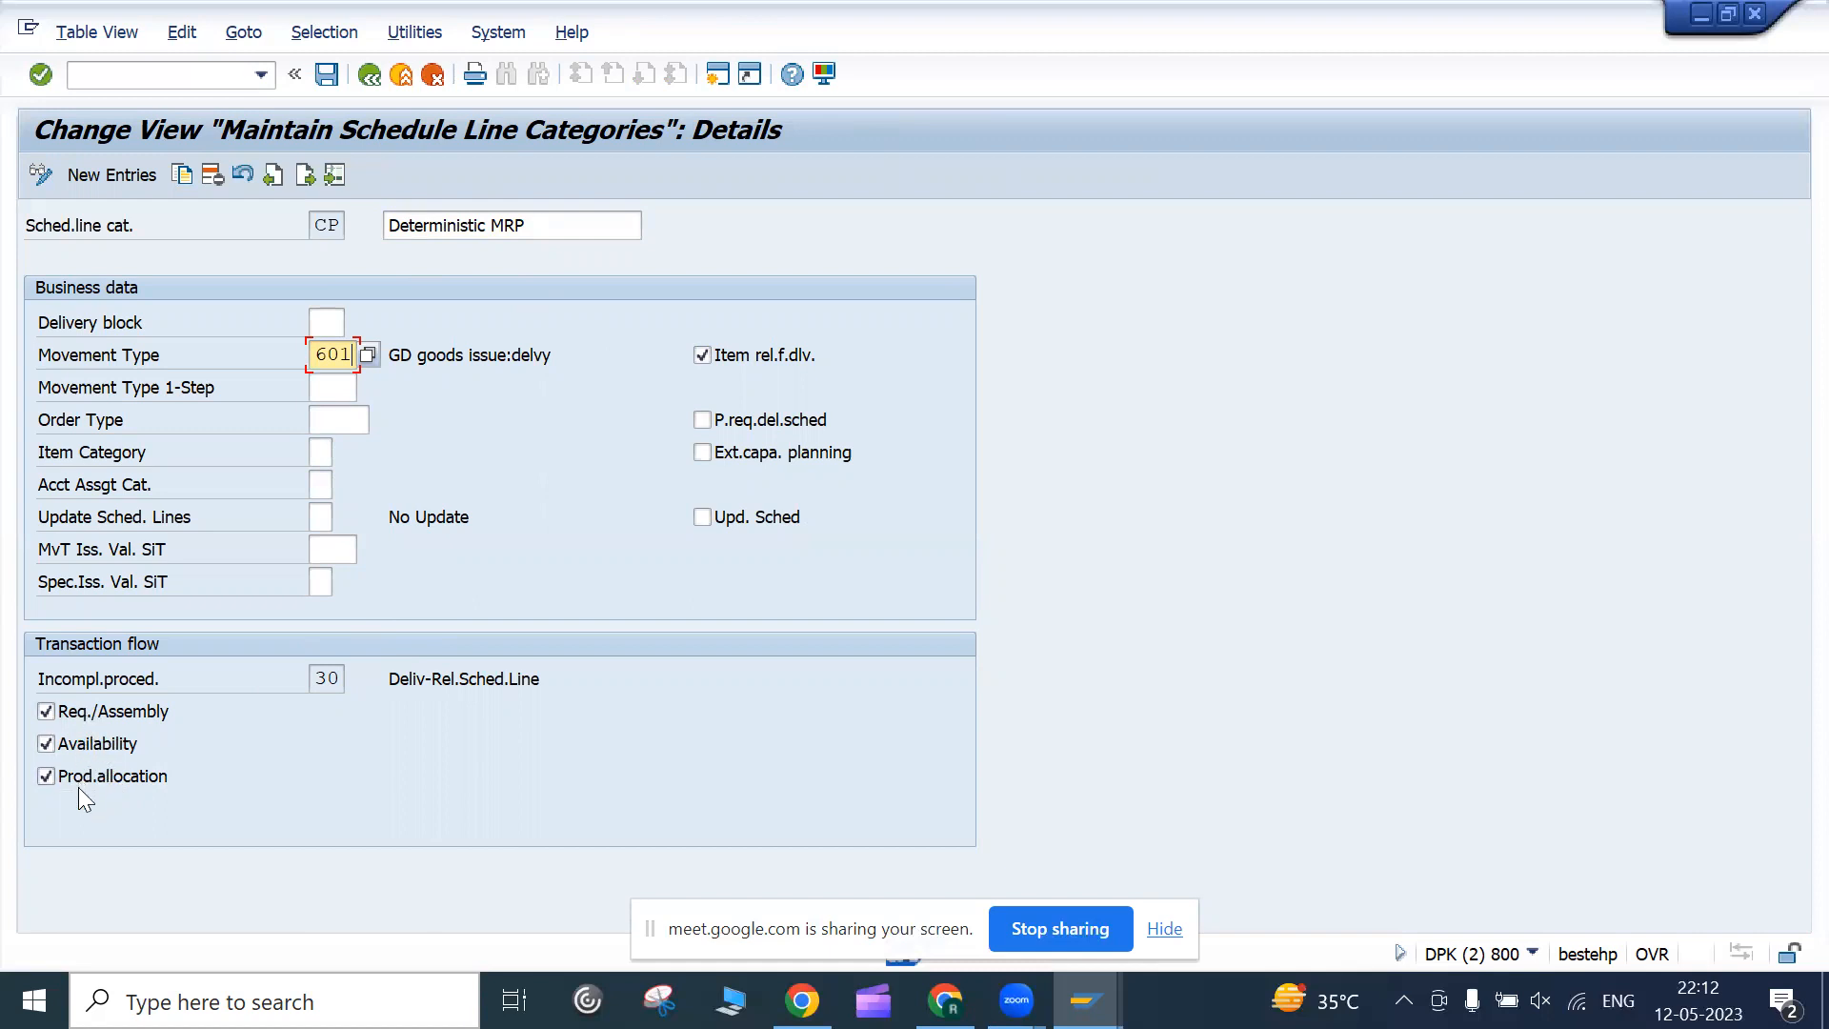
left_click(47, 744)
left_click(375, 87)
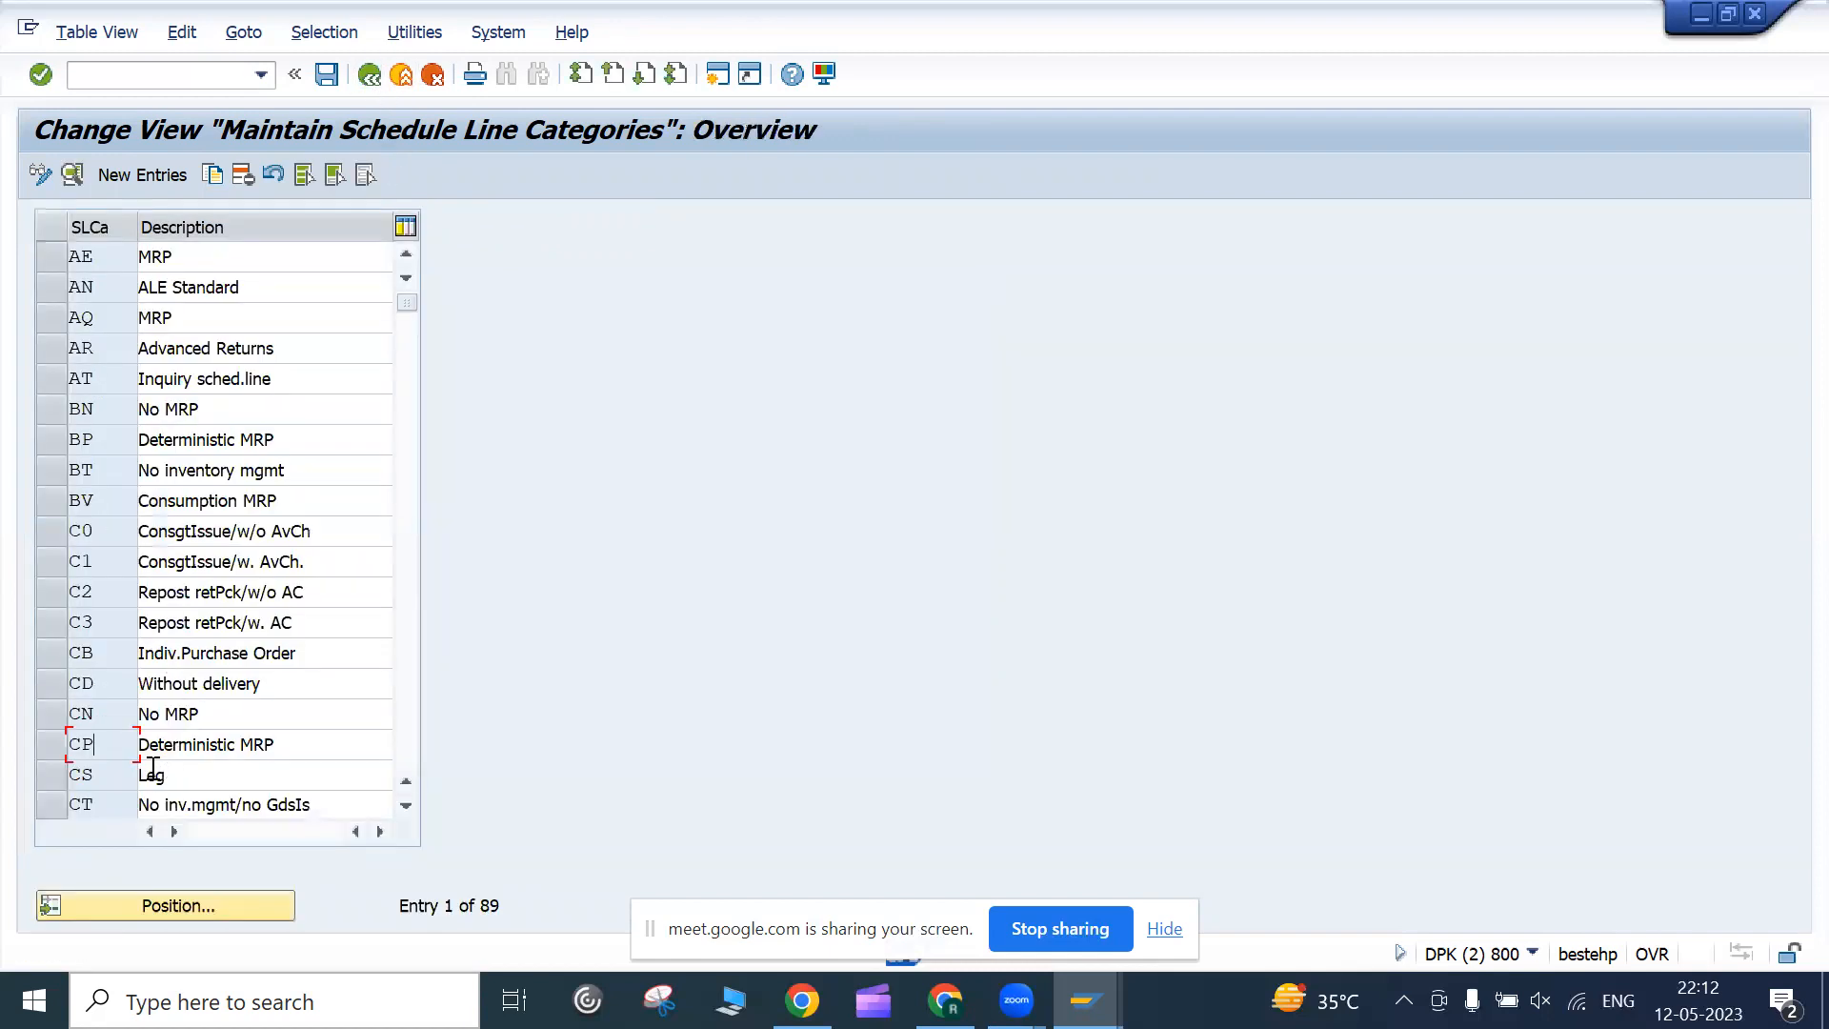
Inspect CN No MRP's details with movement type 601, then leave the category list for the IMG tree
double_click(178, 714)
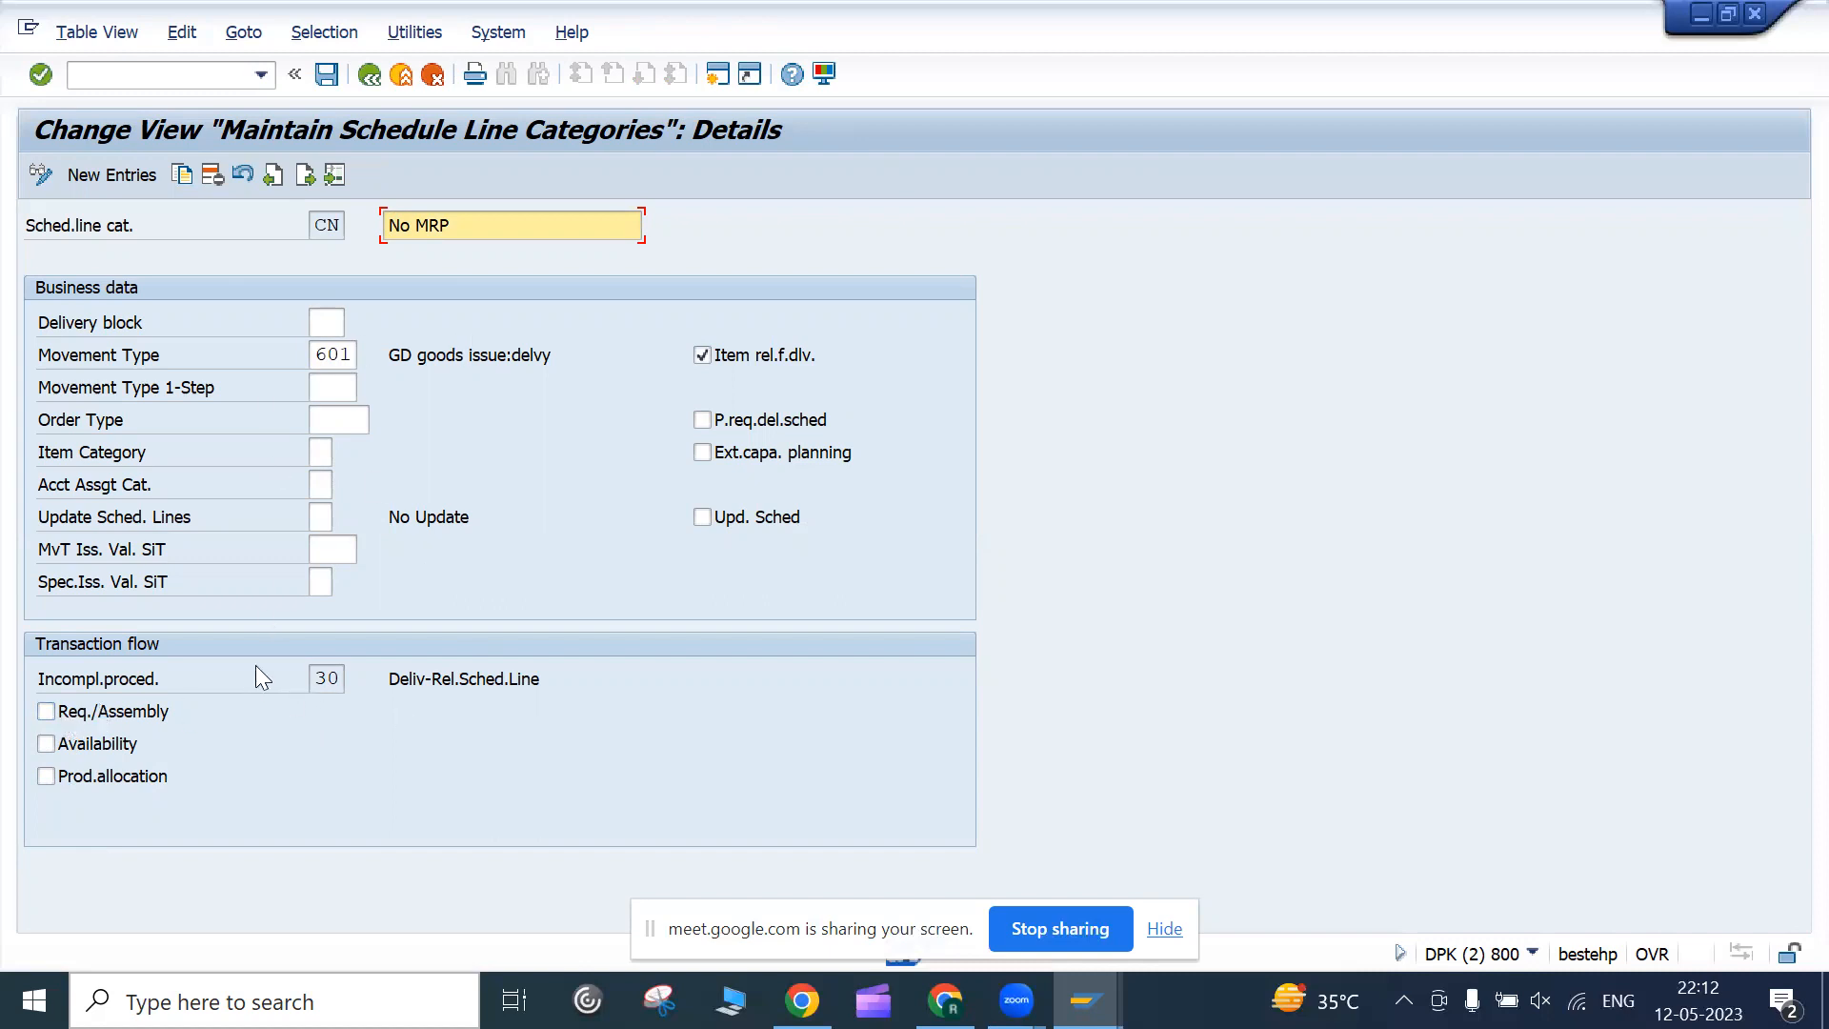
left_click(401, 75)
scroll(213, 493, "down", 10)
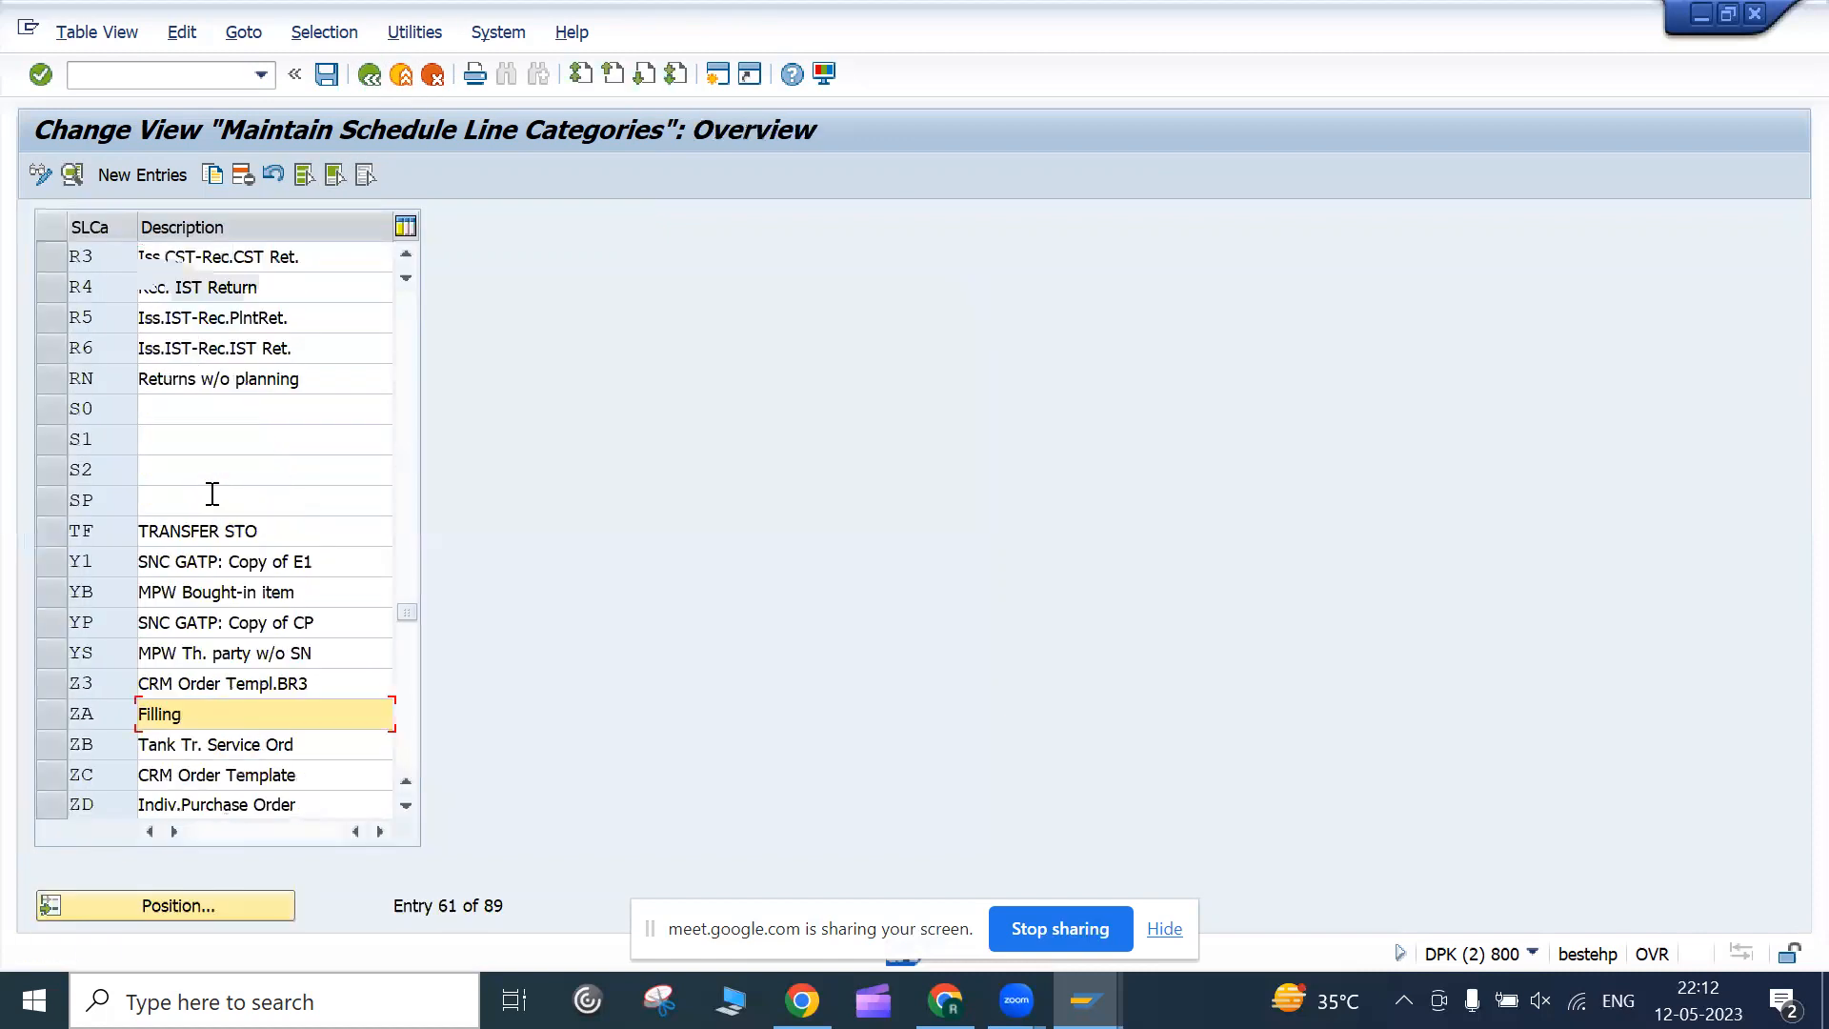
scroll(280, 357, "down", 9)
scroll(280, 356, "up", 20)
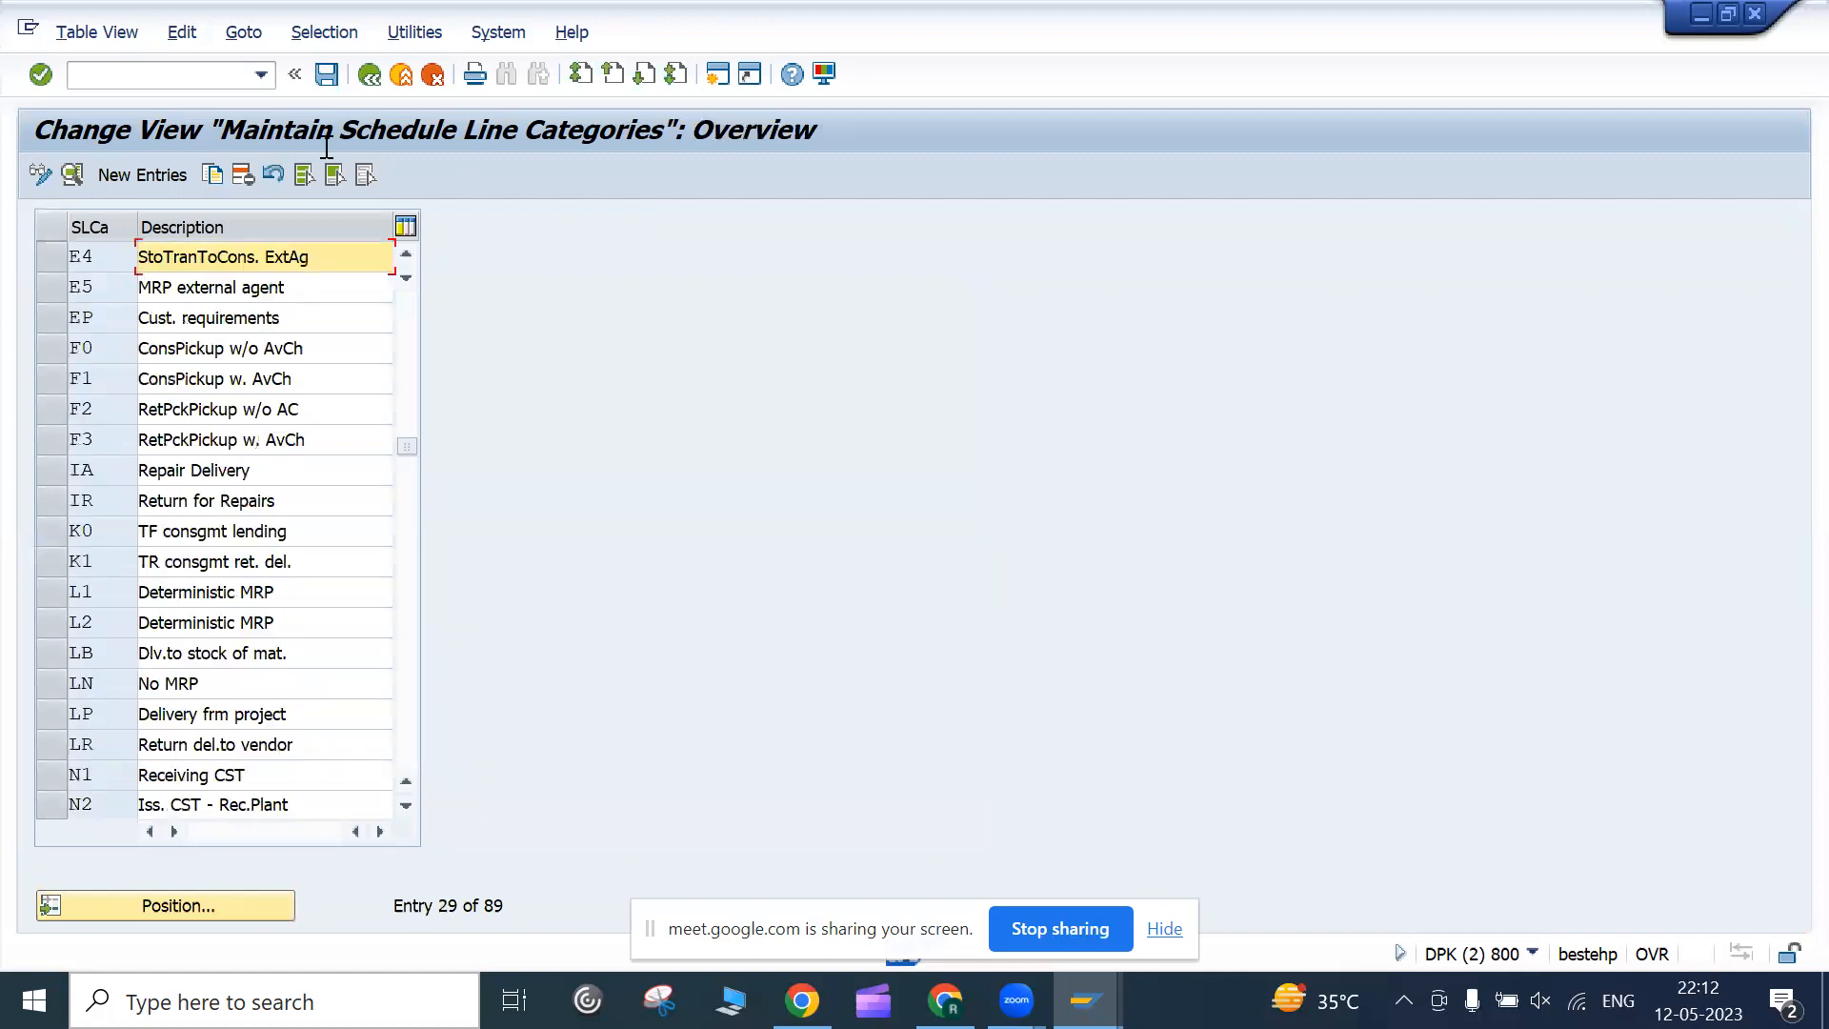
left_click(370, 77)
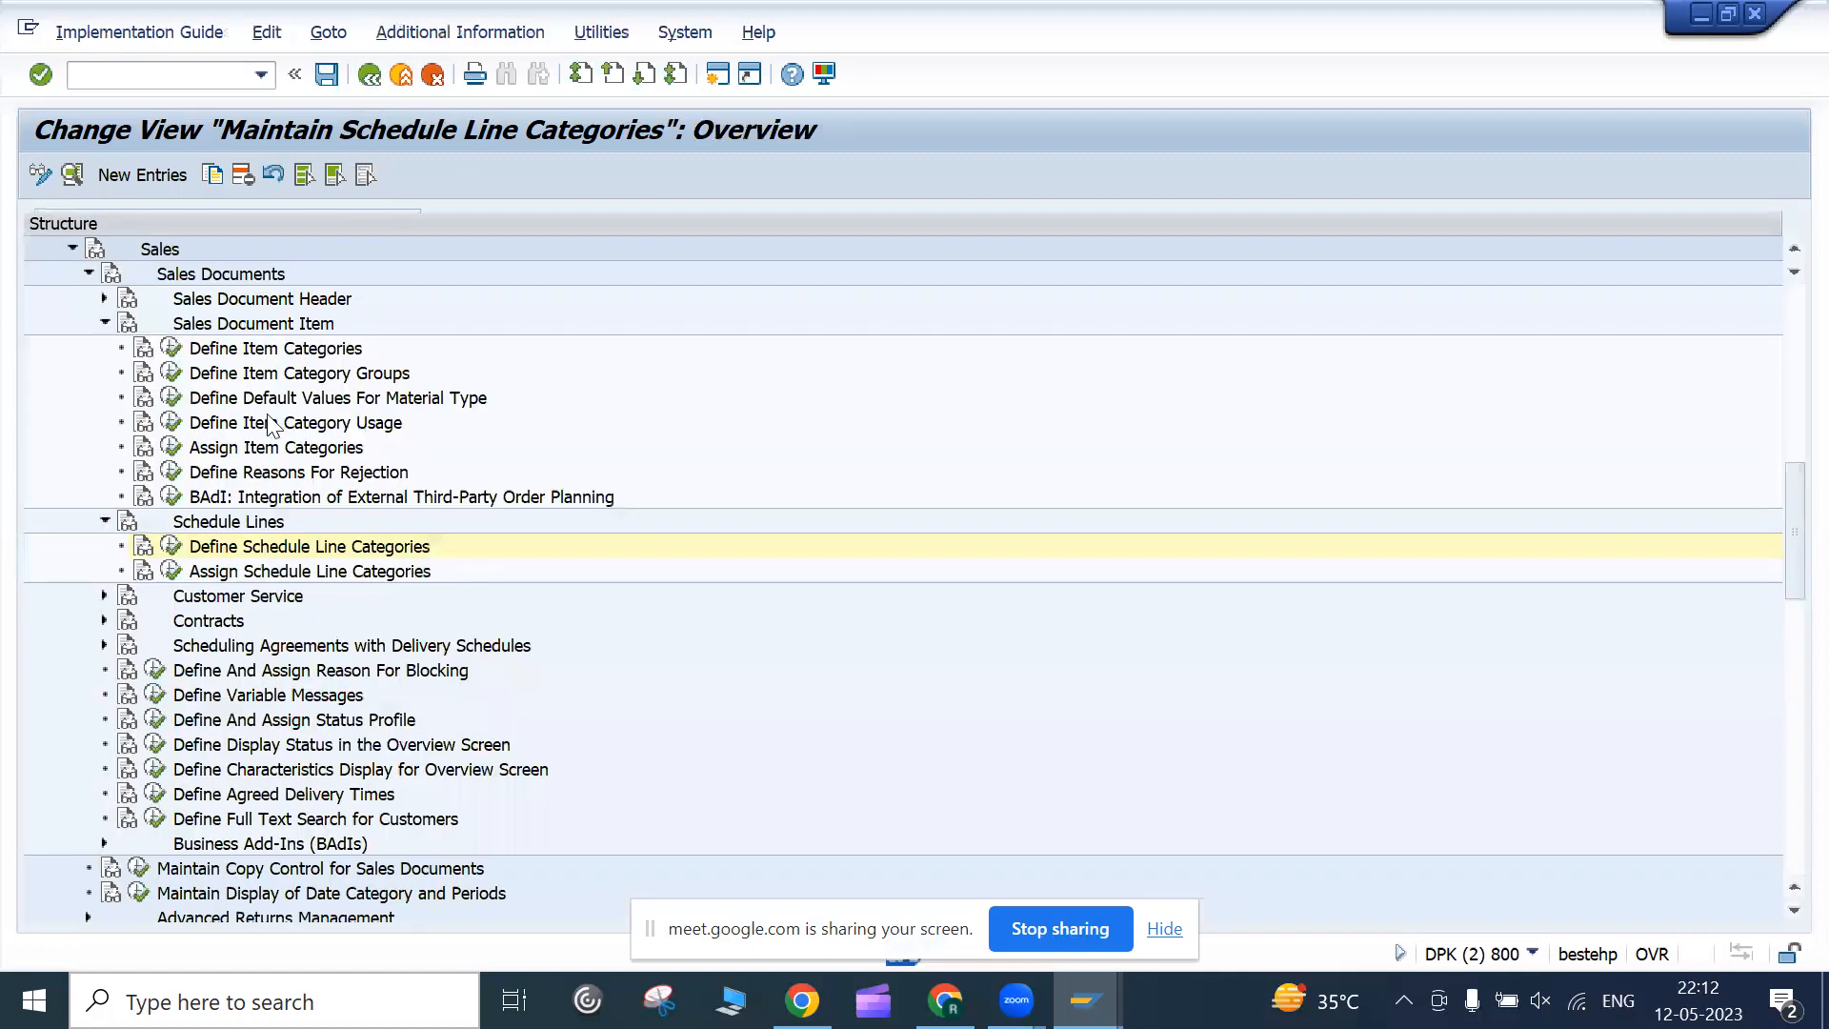
Open the schedule line category assignments, review AEBA's AQ entry, and jump to item category TAN
left_click(171, 574)
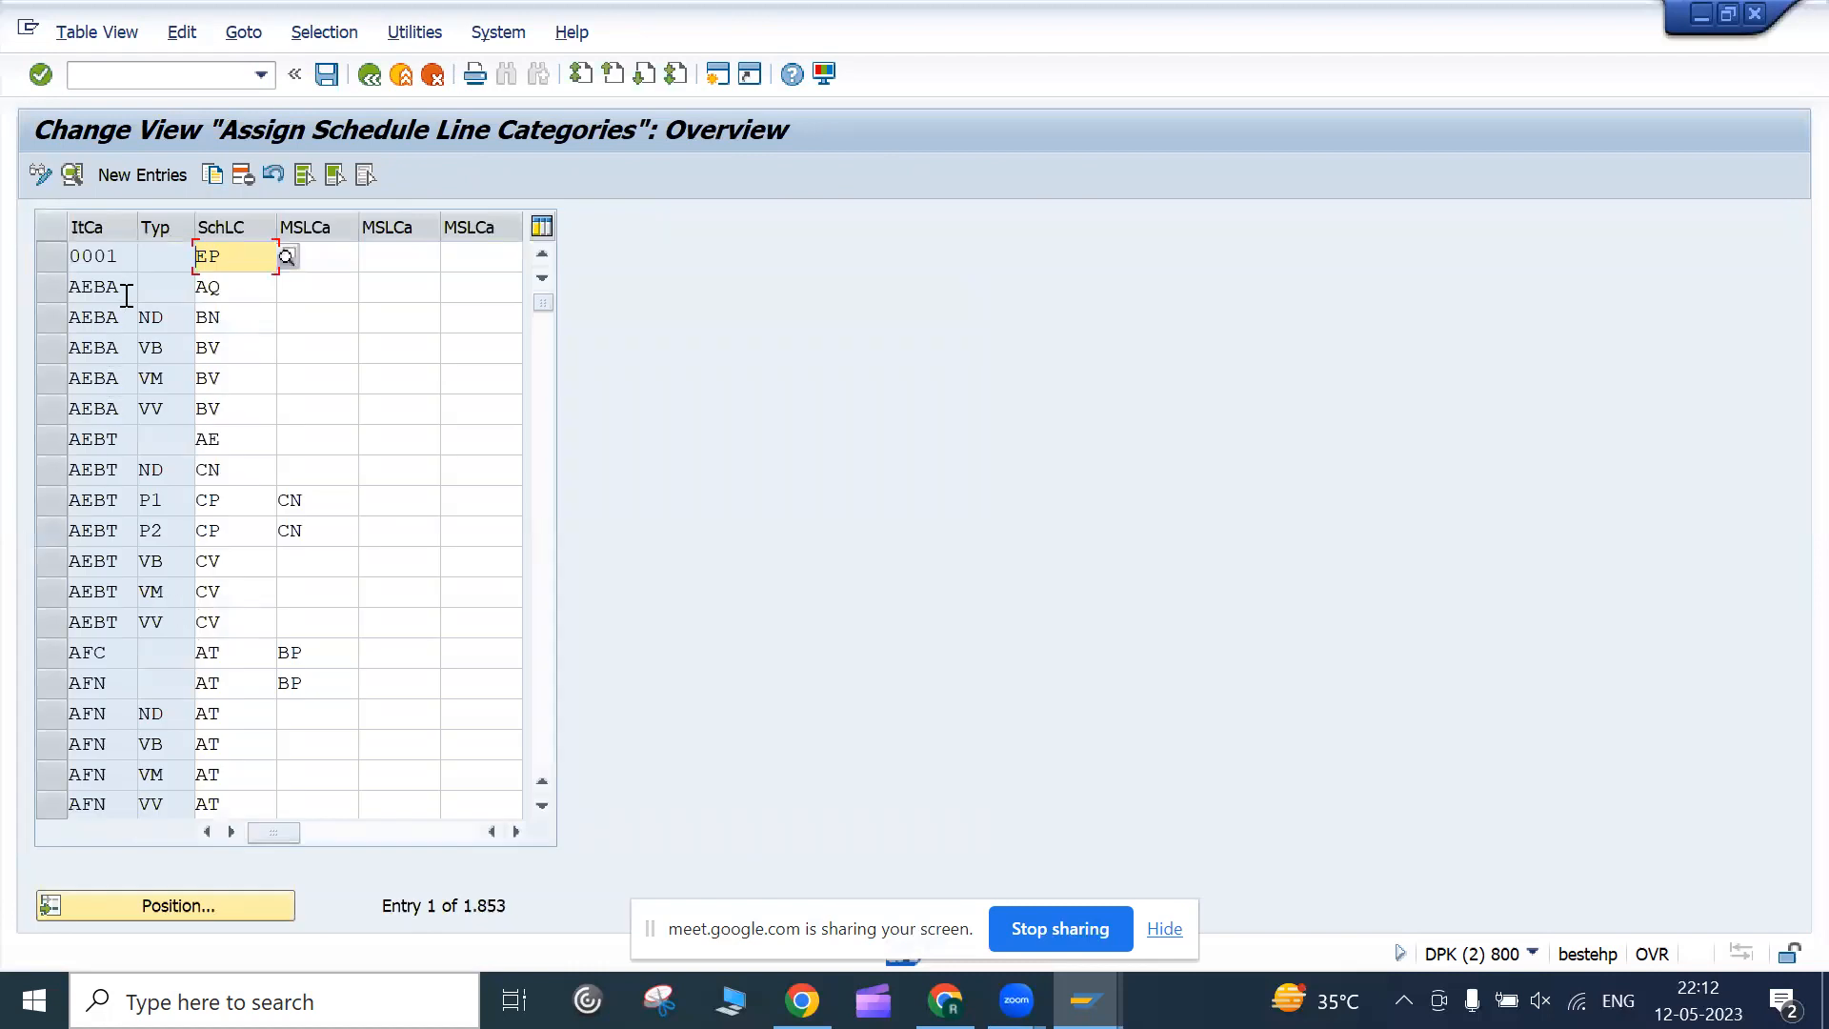
left_click(127, 291)
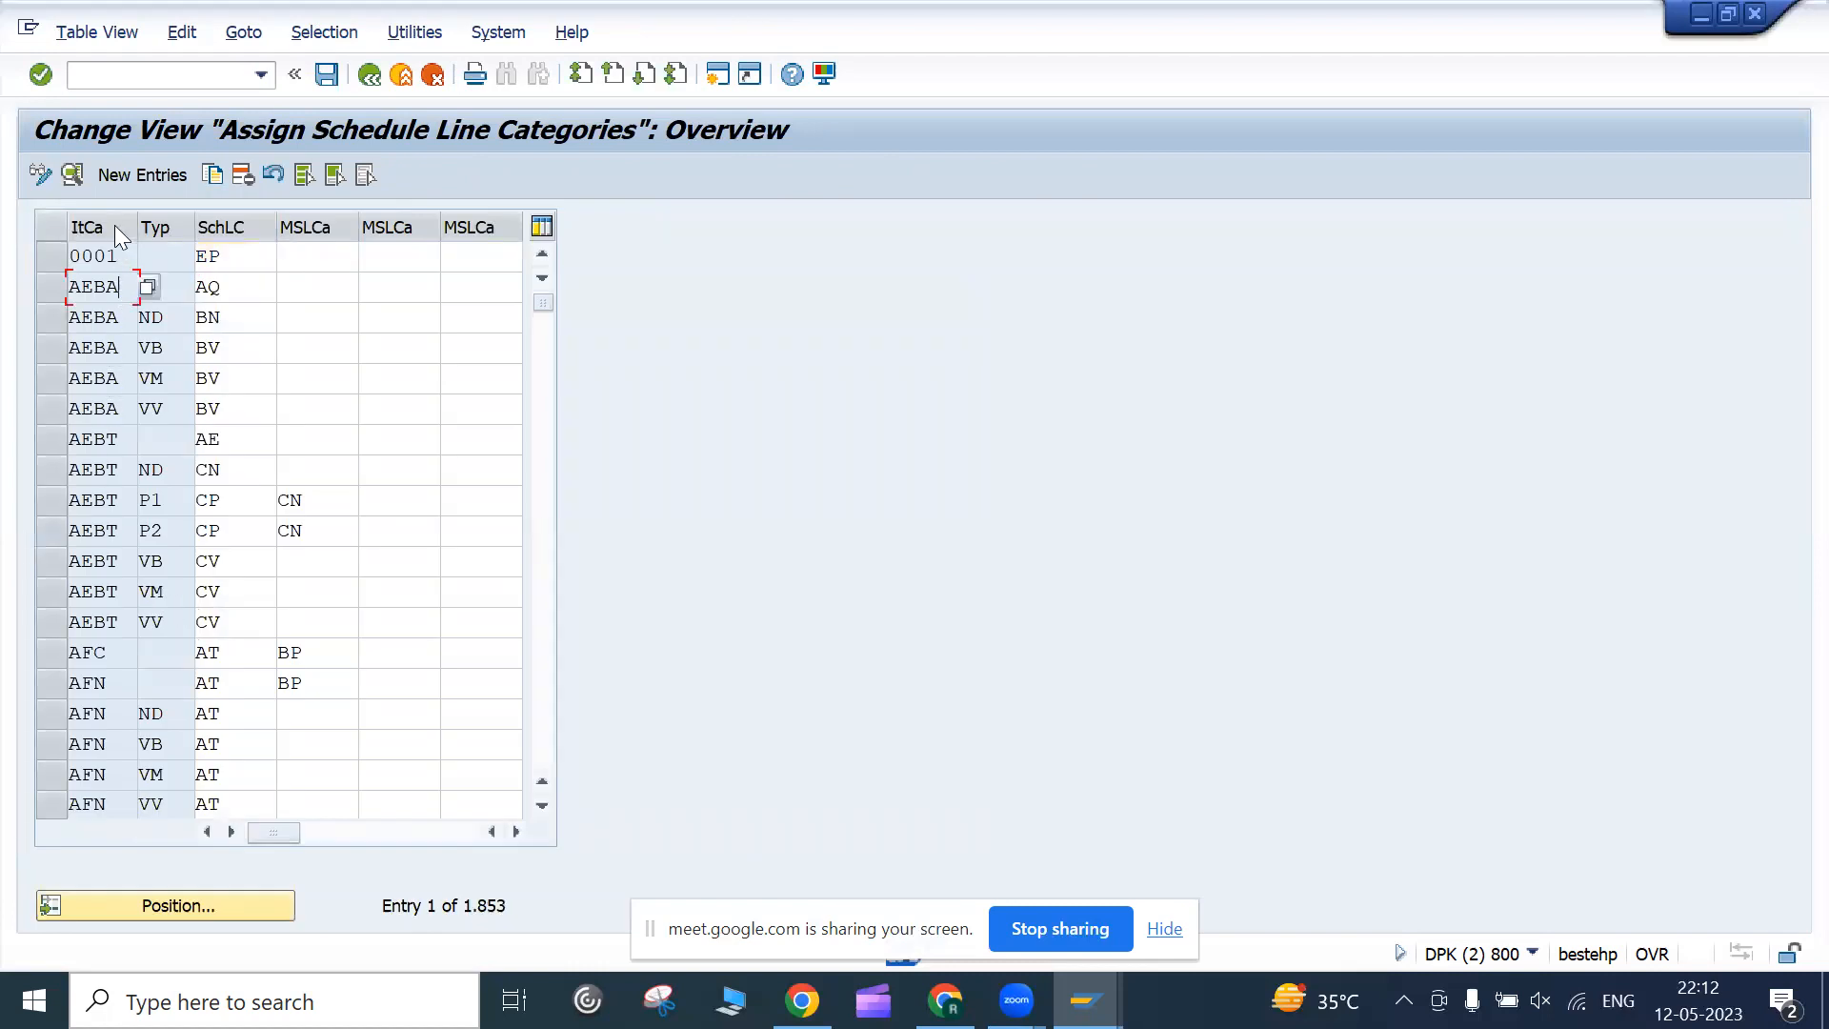
left_click(155, 286)
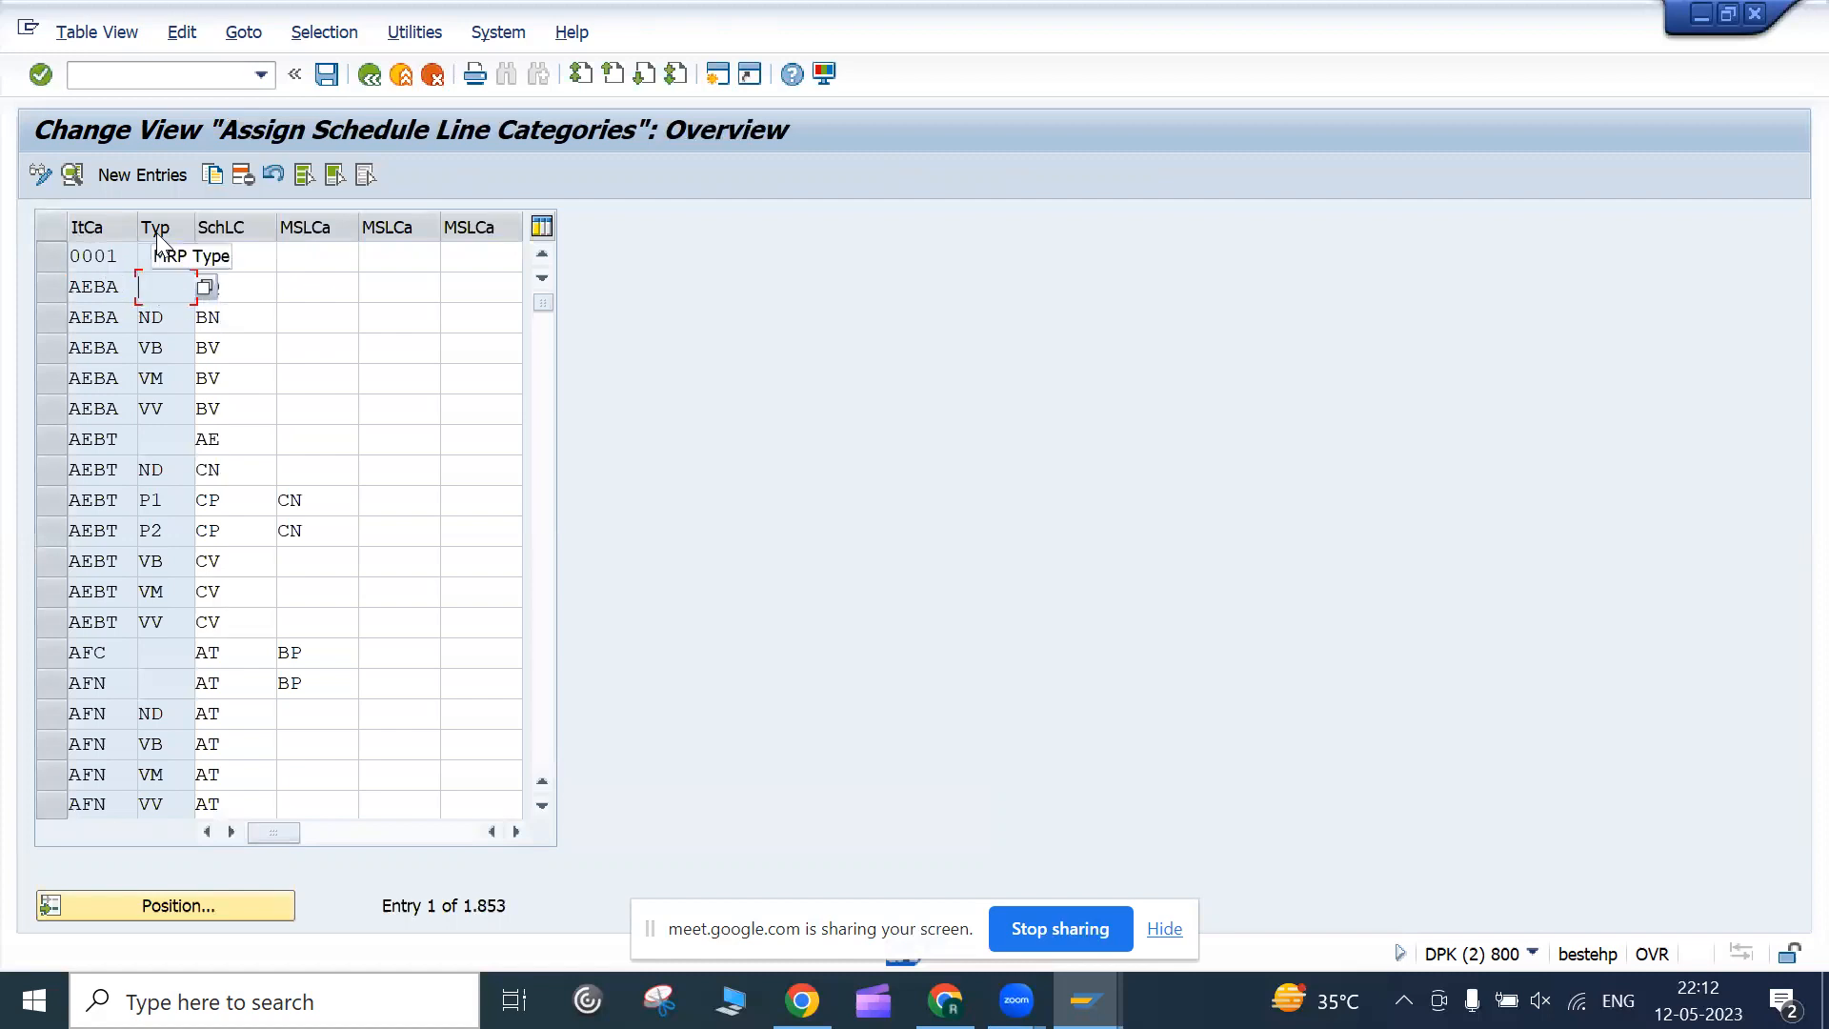
left_click(230, 292)
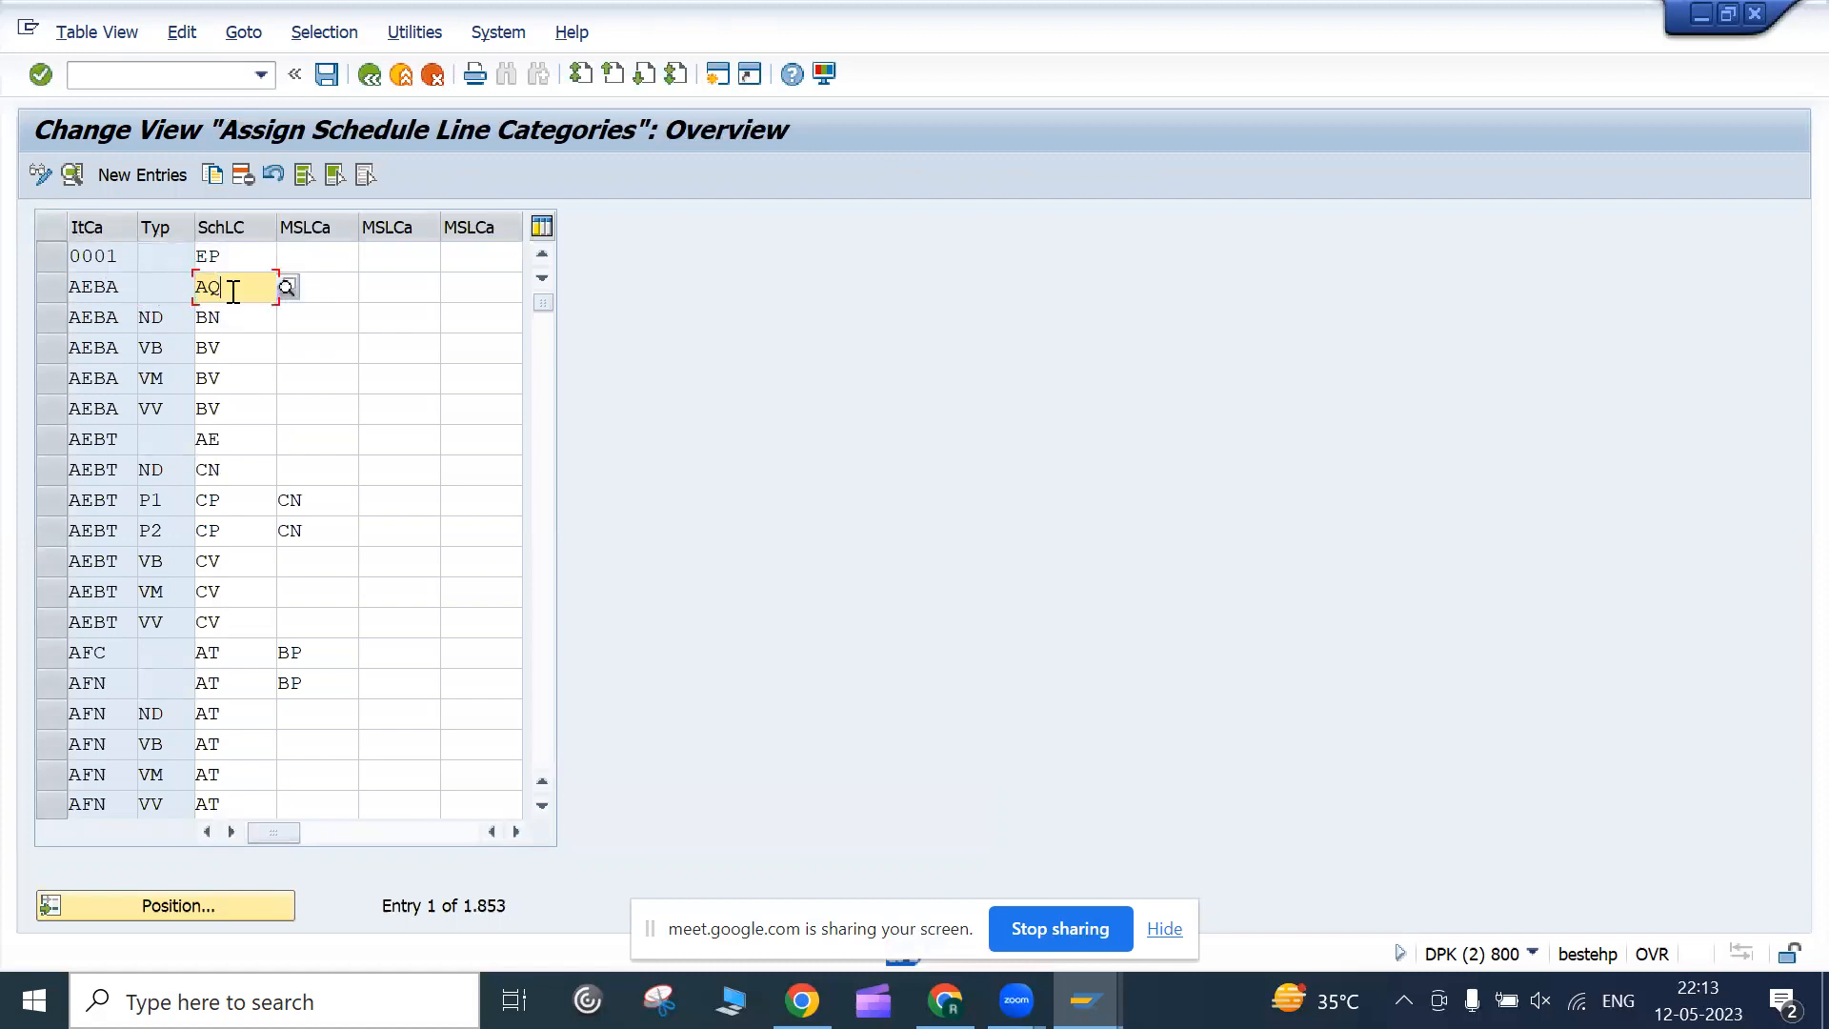
left_click(189, 903)
type("tan")
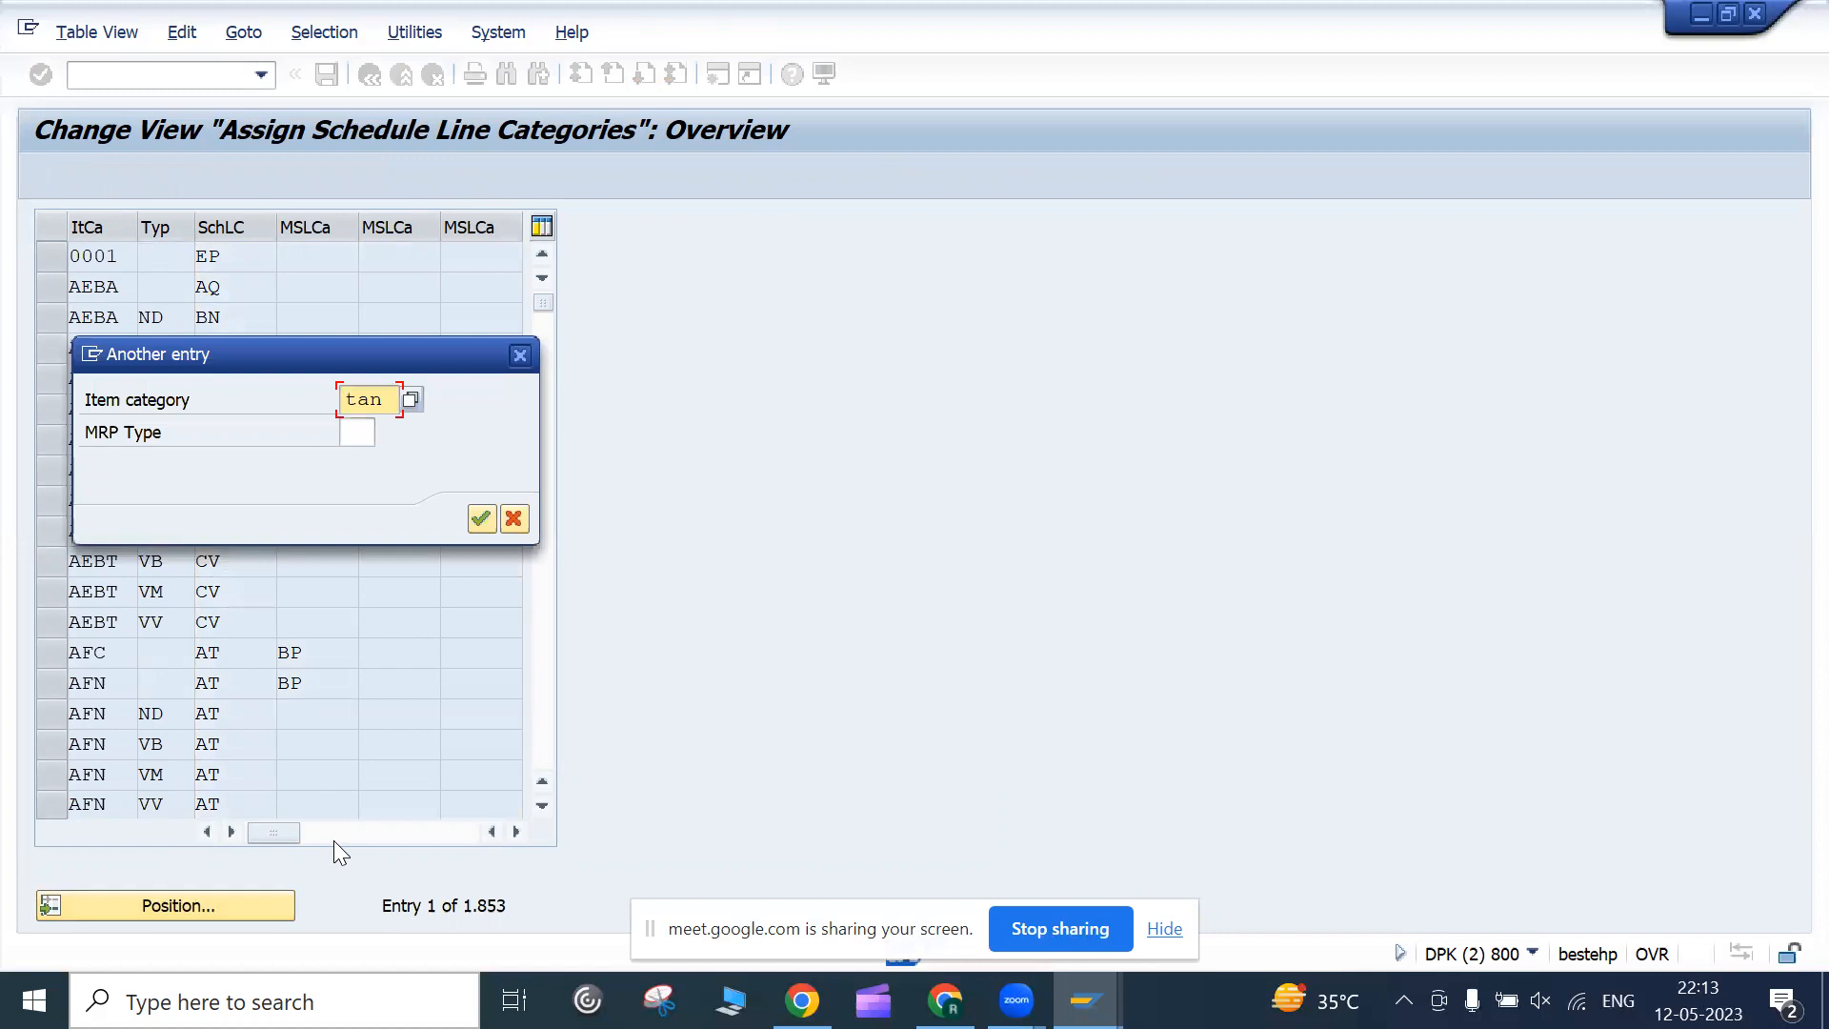
key("Return")
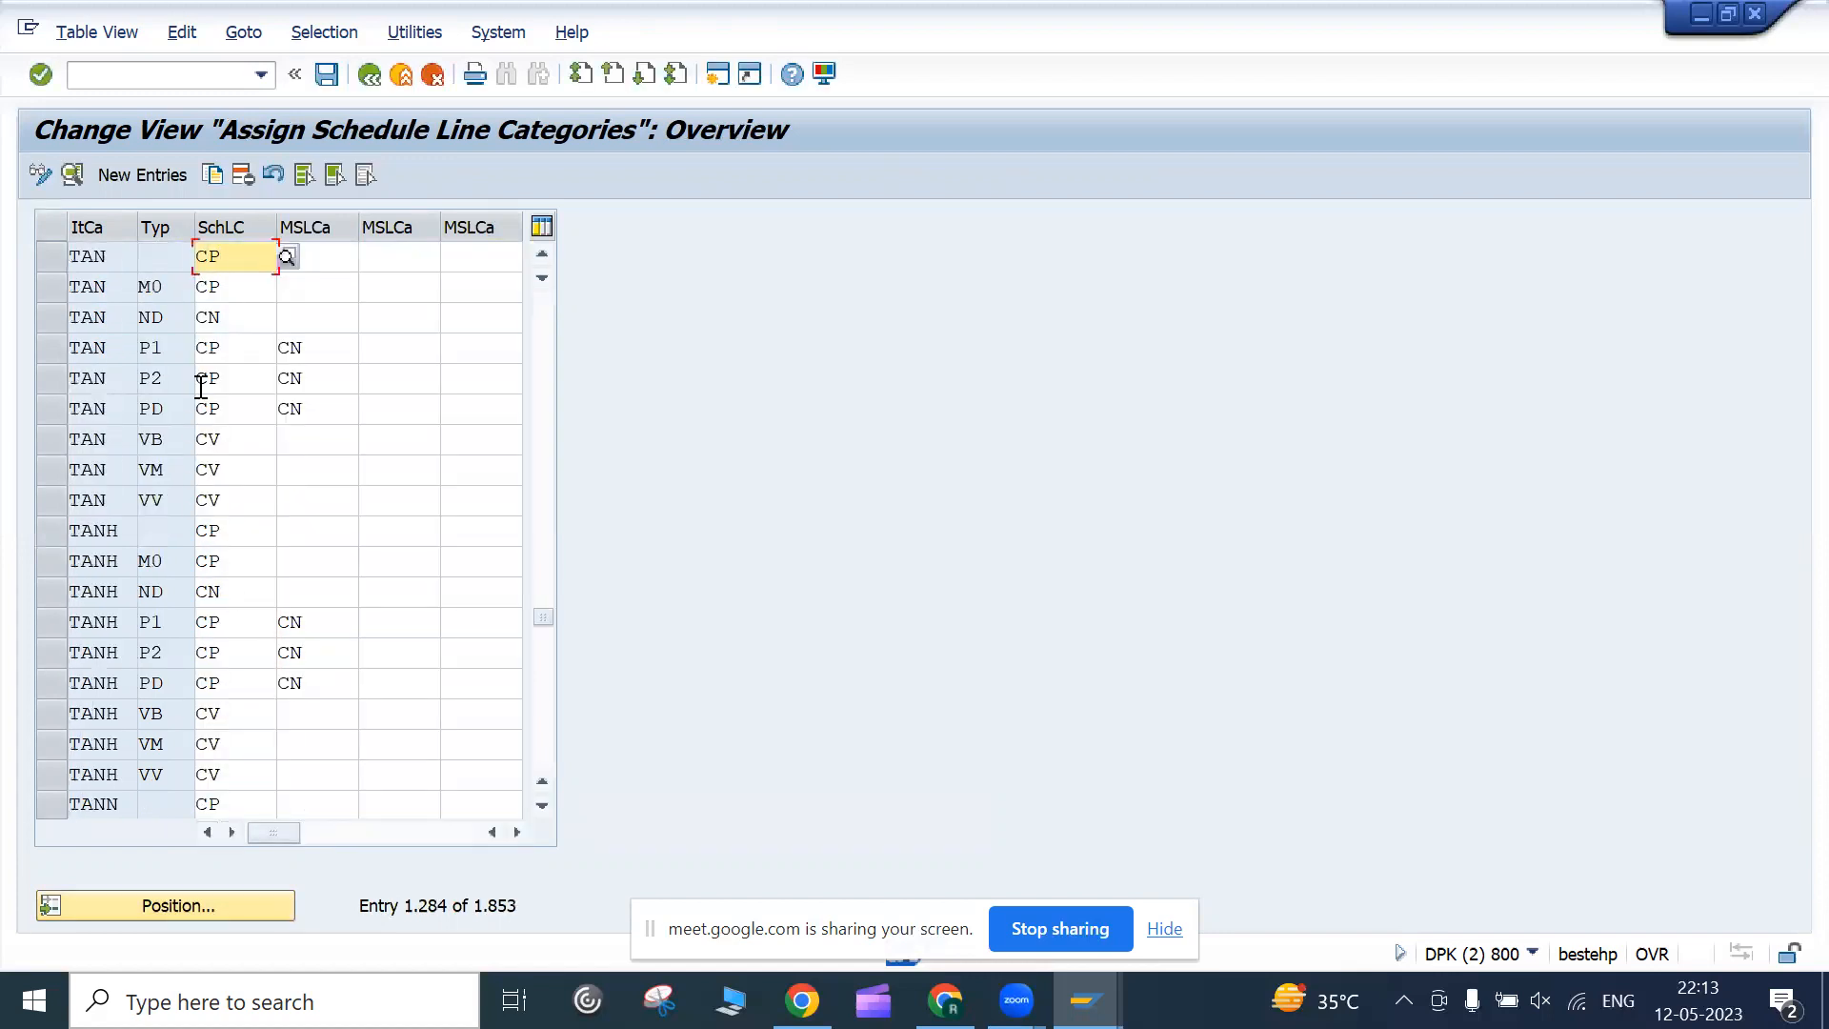
Browse MRP types for the first TAN row without choosing, check its CP default, and return to the tree
left_click(156, 256)
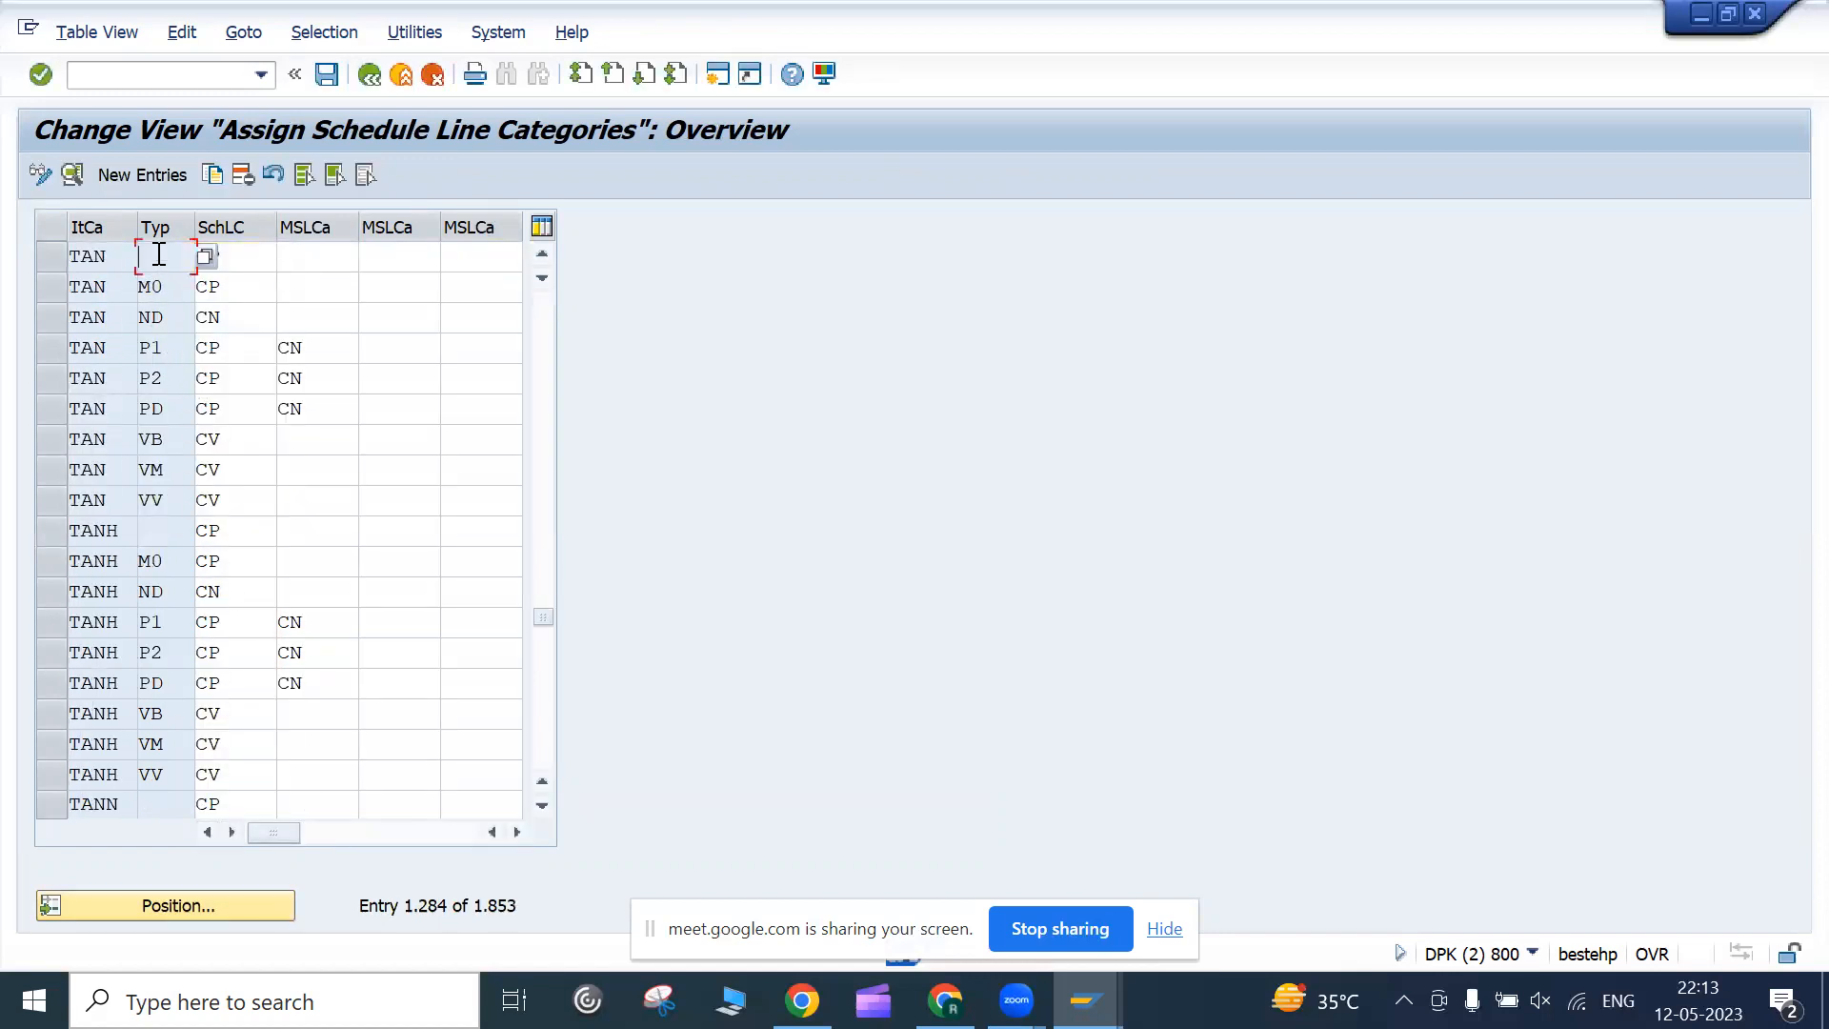
left_click(205, 257)
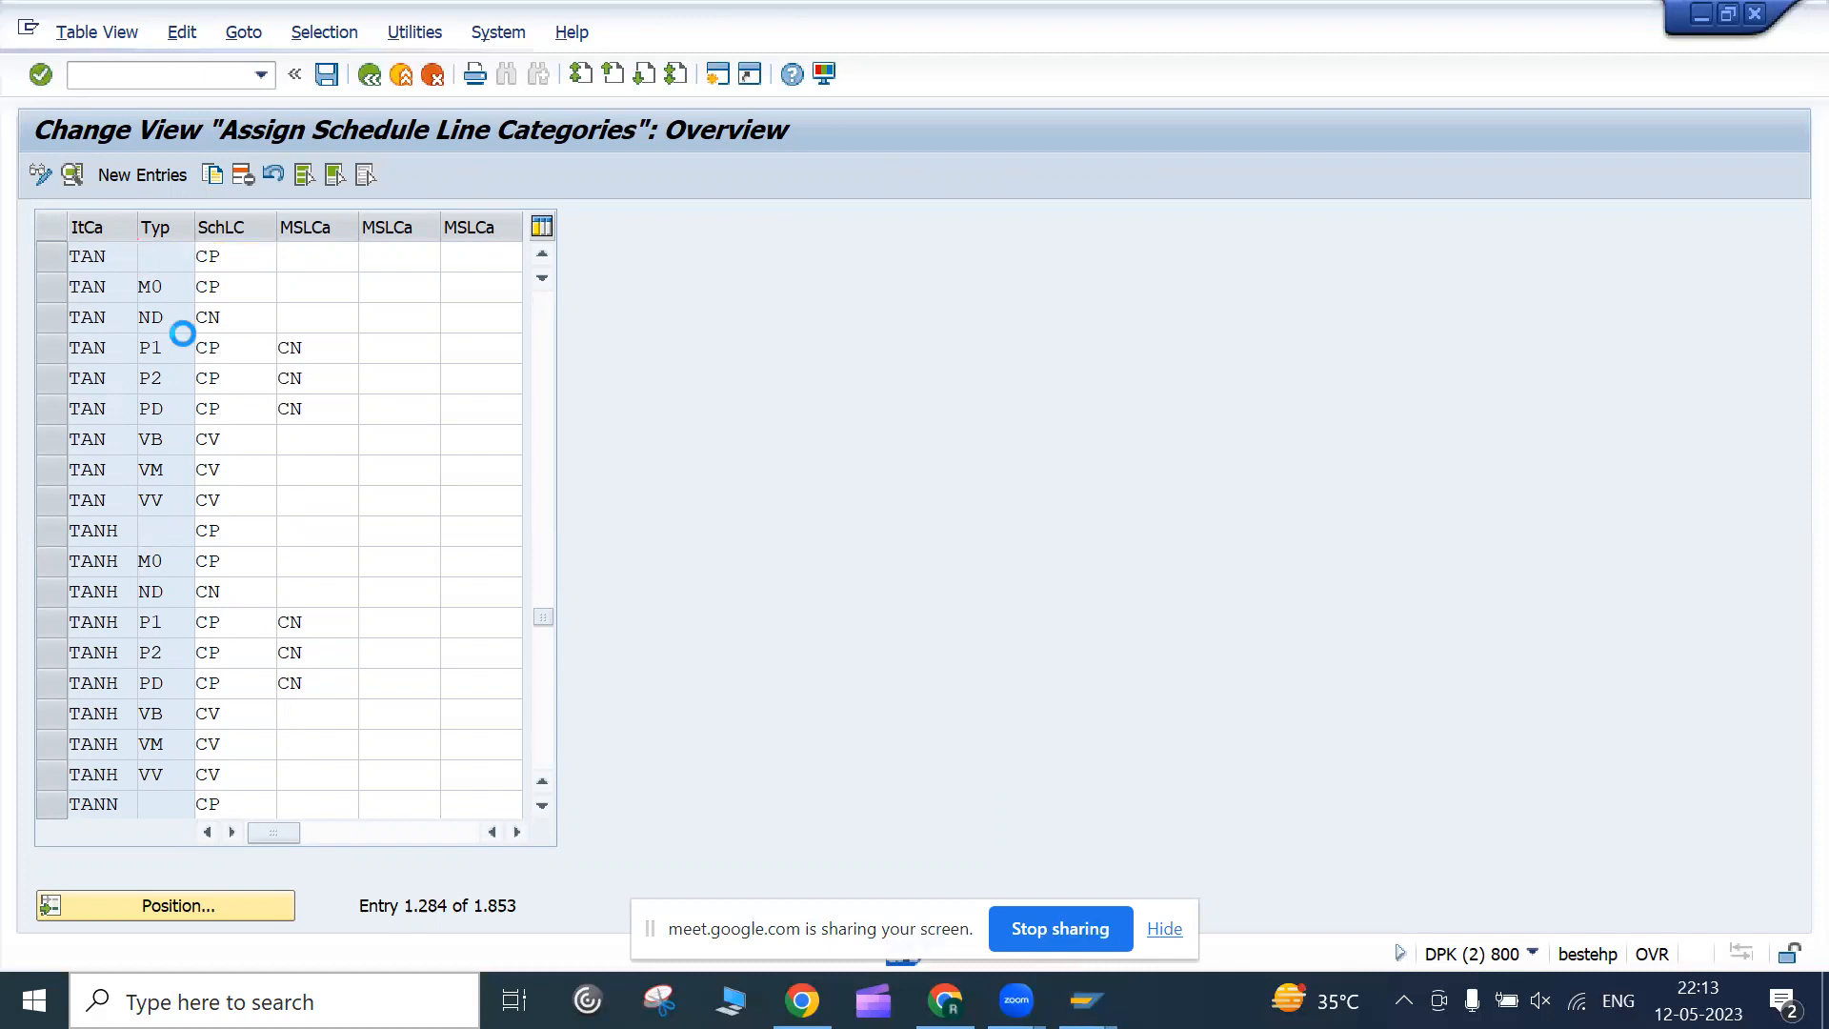
scroll(251, 432, "down", 1)
scroll(251, 432, "up", 1)
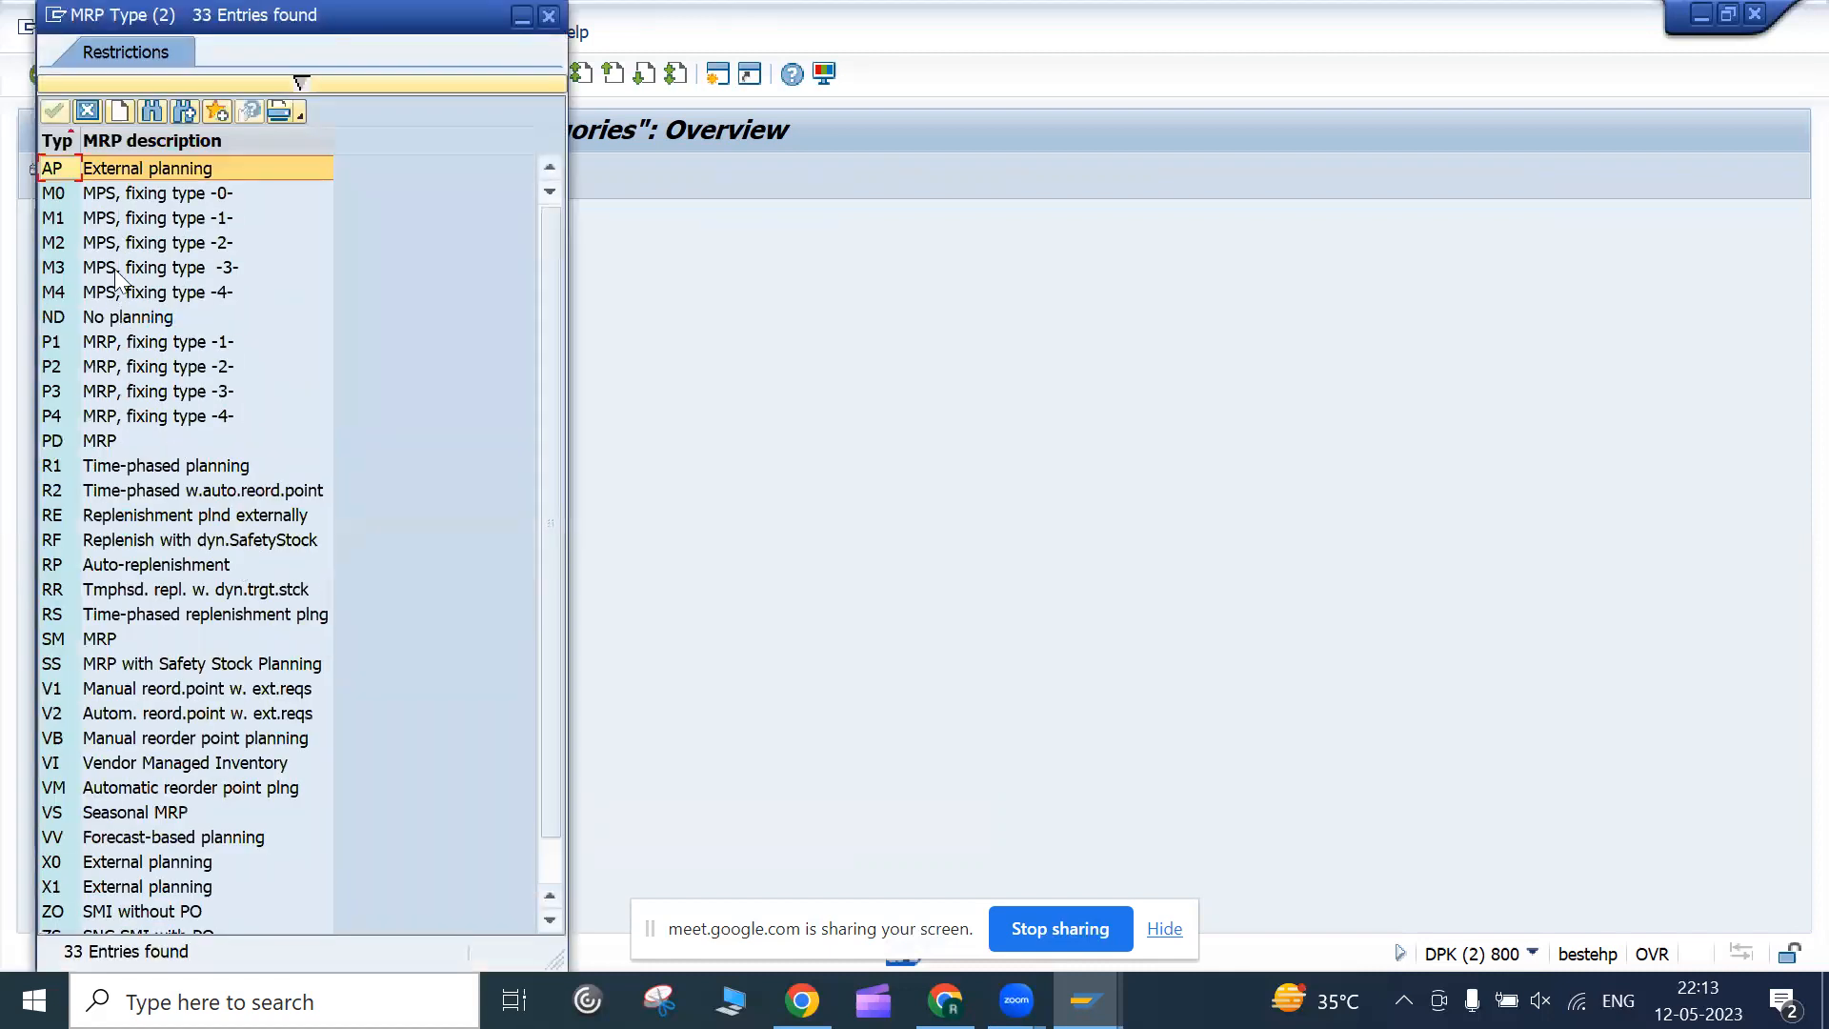
left_click(87, 112)
left_click(51, 270)
left_click(236, 267)
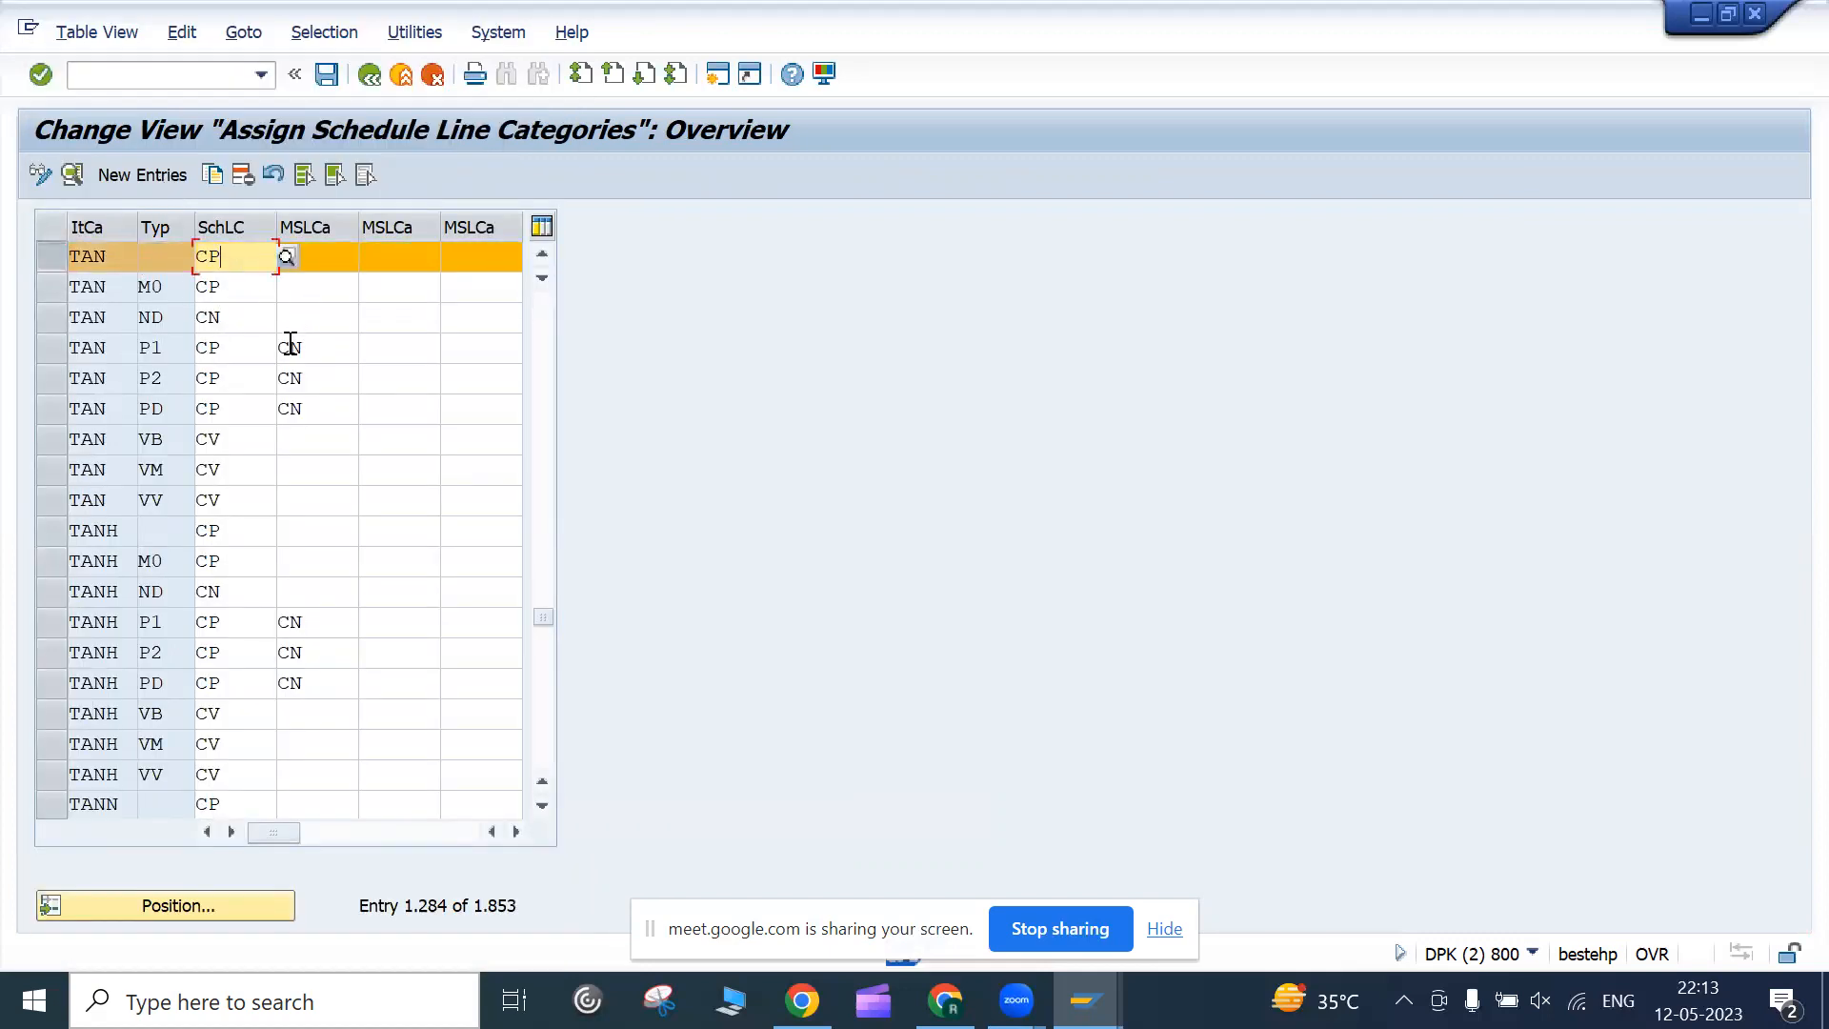
left_click(401, 73)
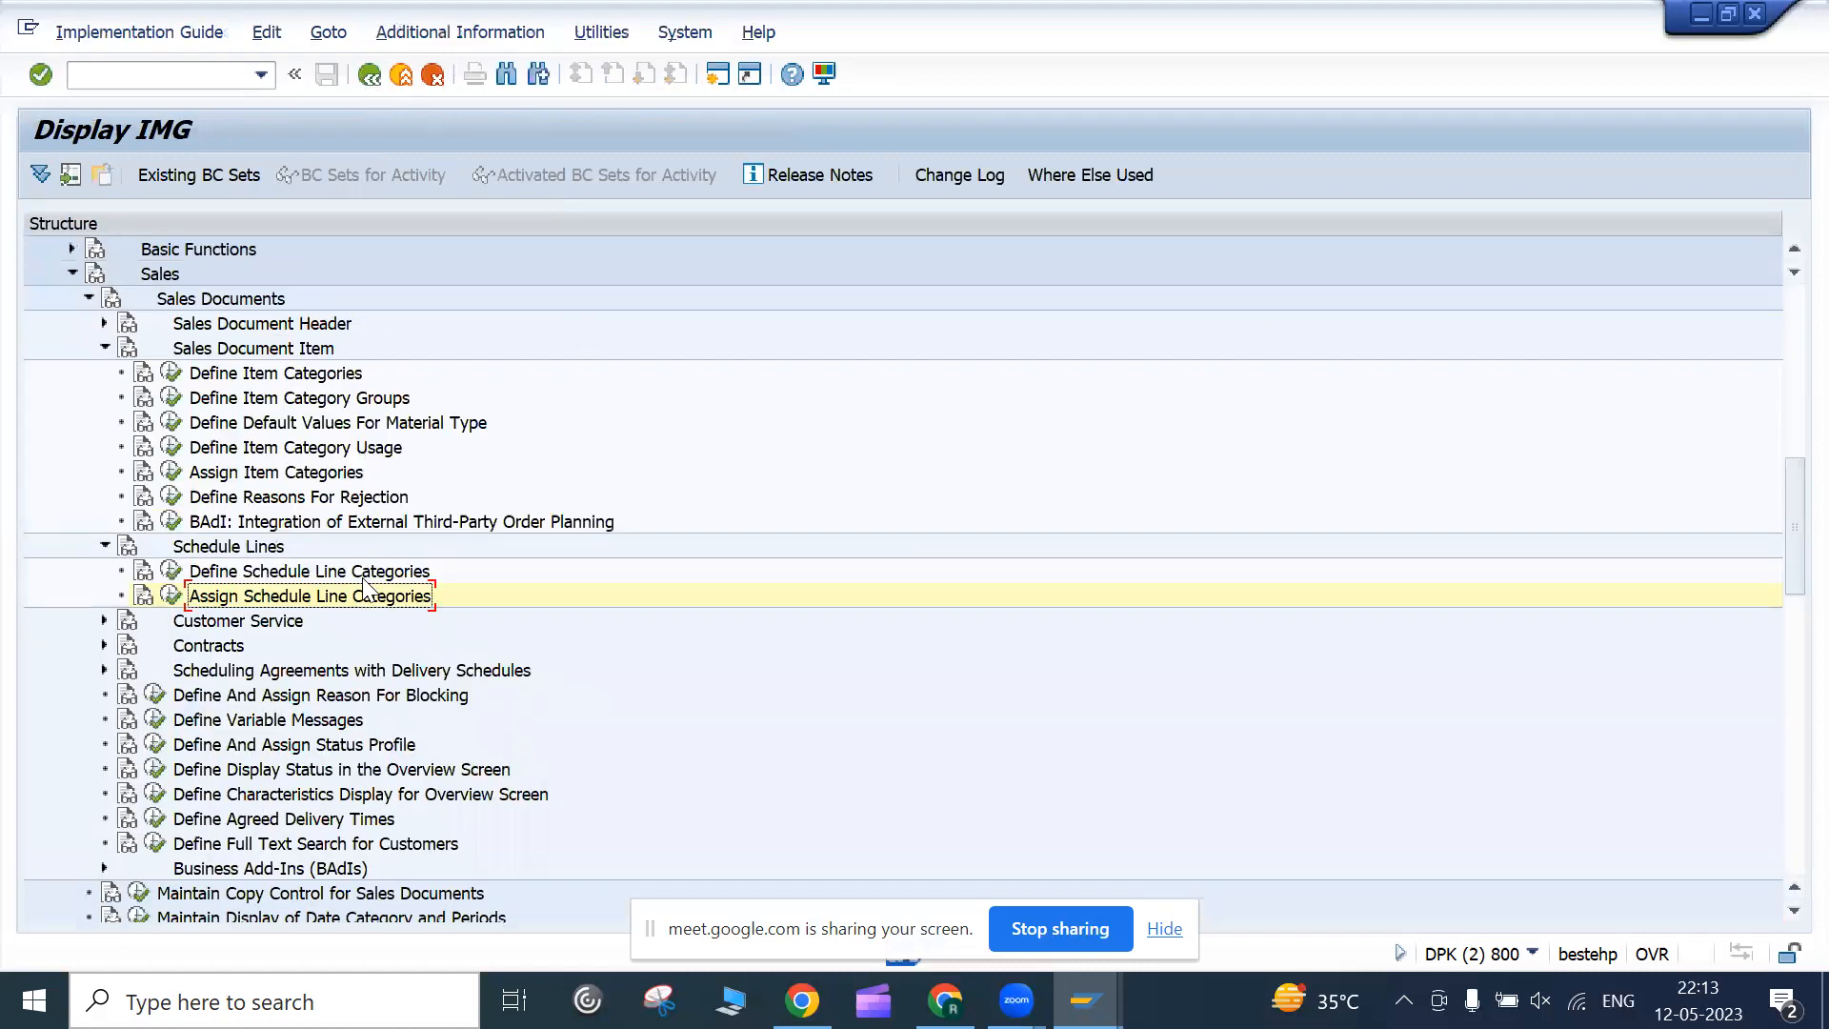
Collapse the Sales Document Item and Schedule Lines branches and point out the Sales Documents nodes
left_click(105, 348)
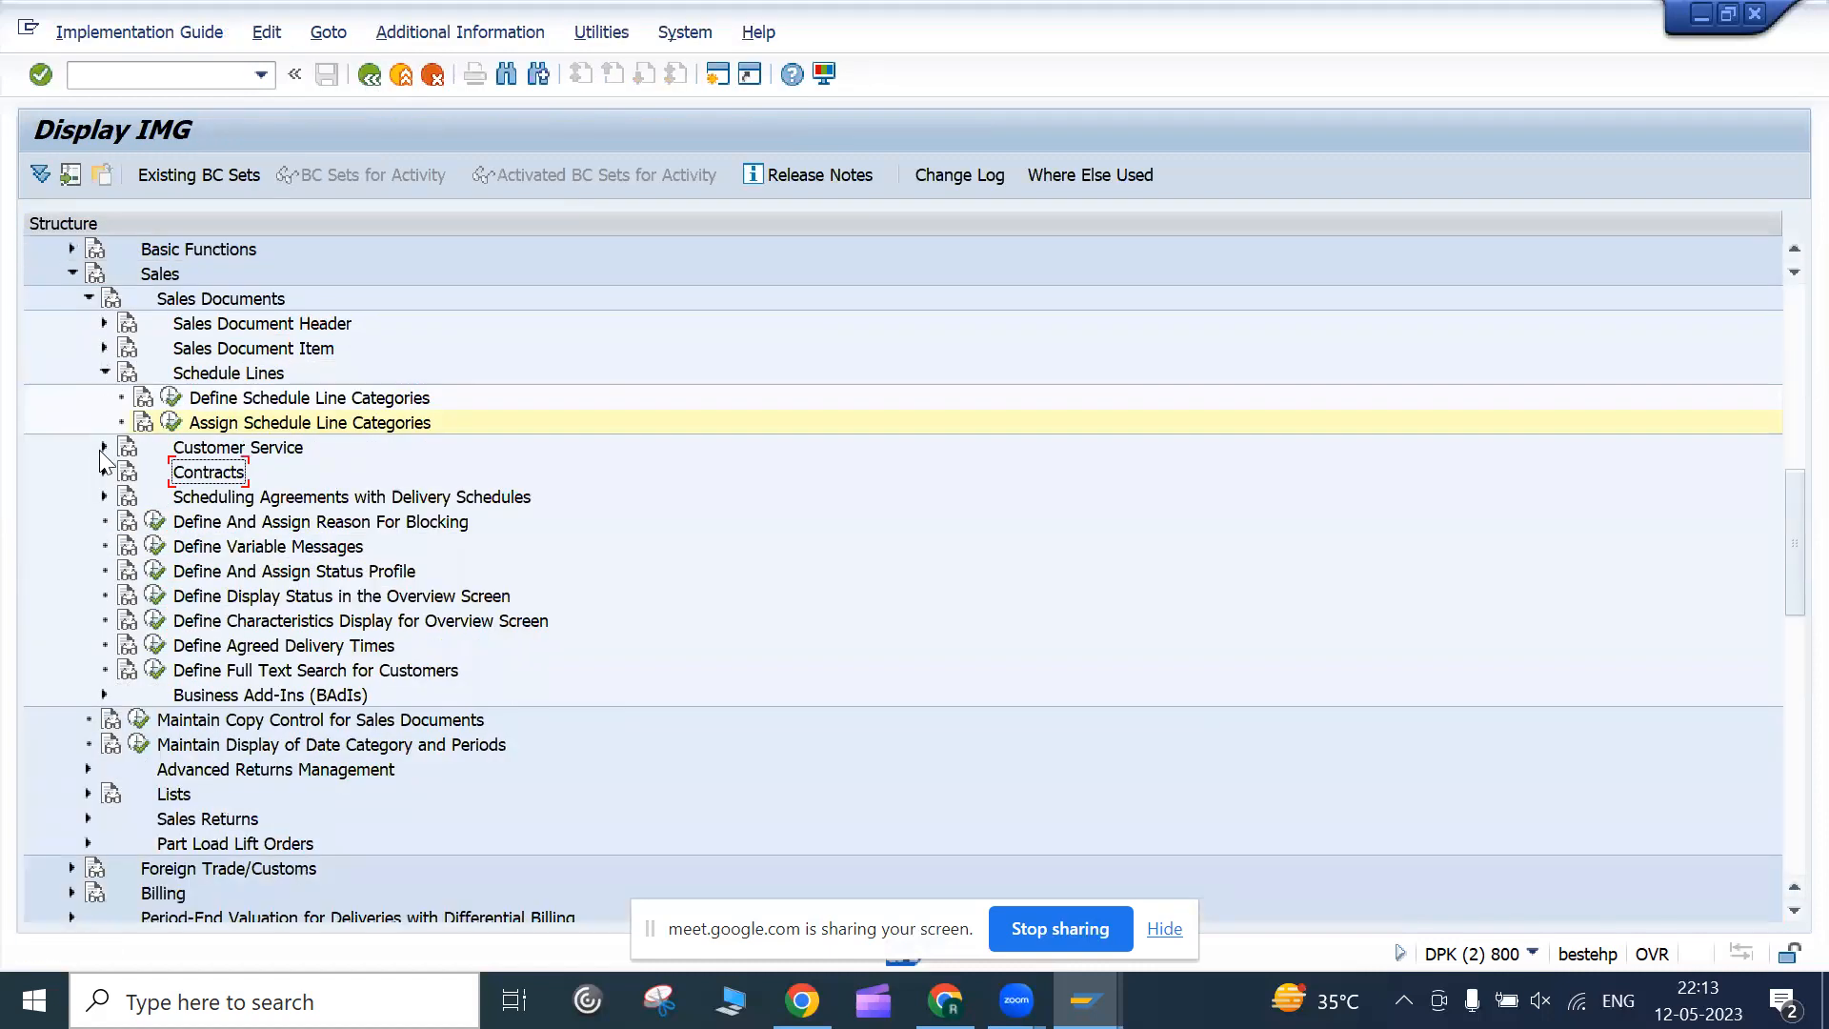
scroll(240, 448, "up", 1)
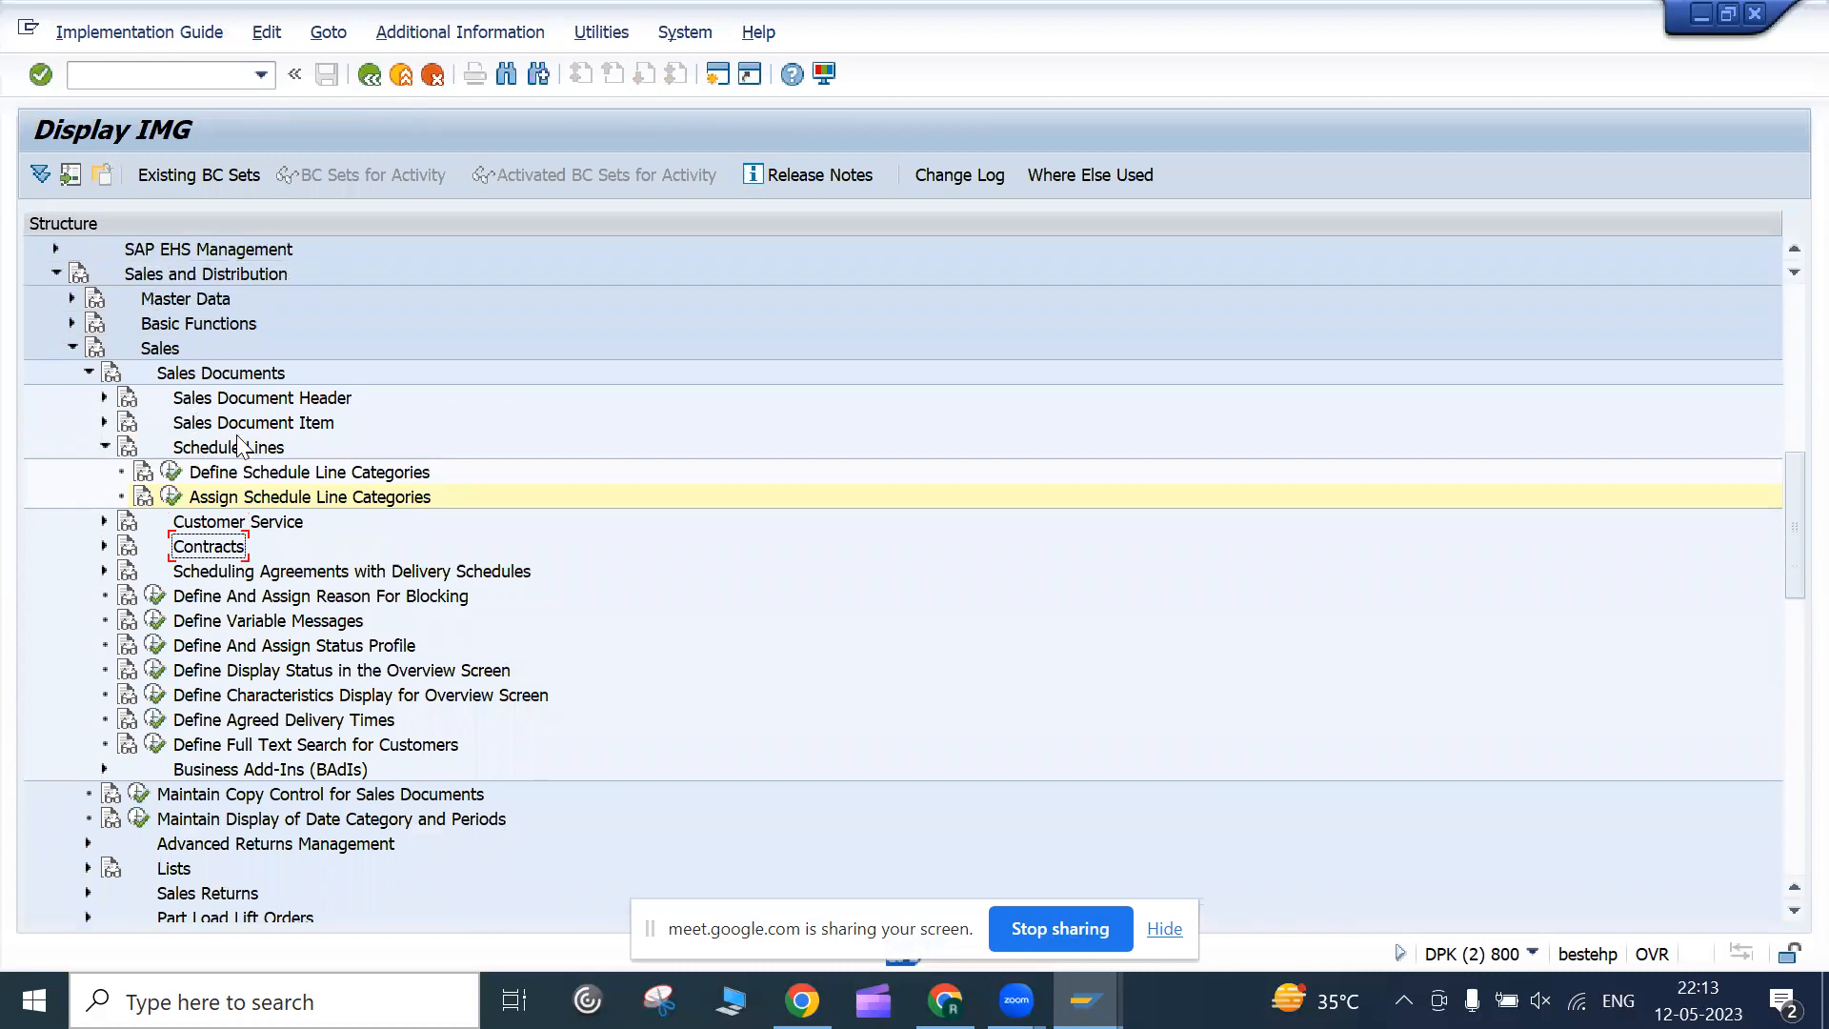
scroll(240, 448, "up", 2)
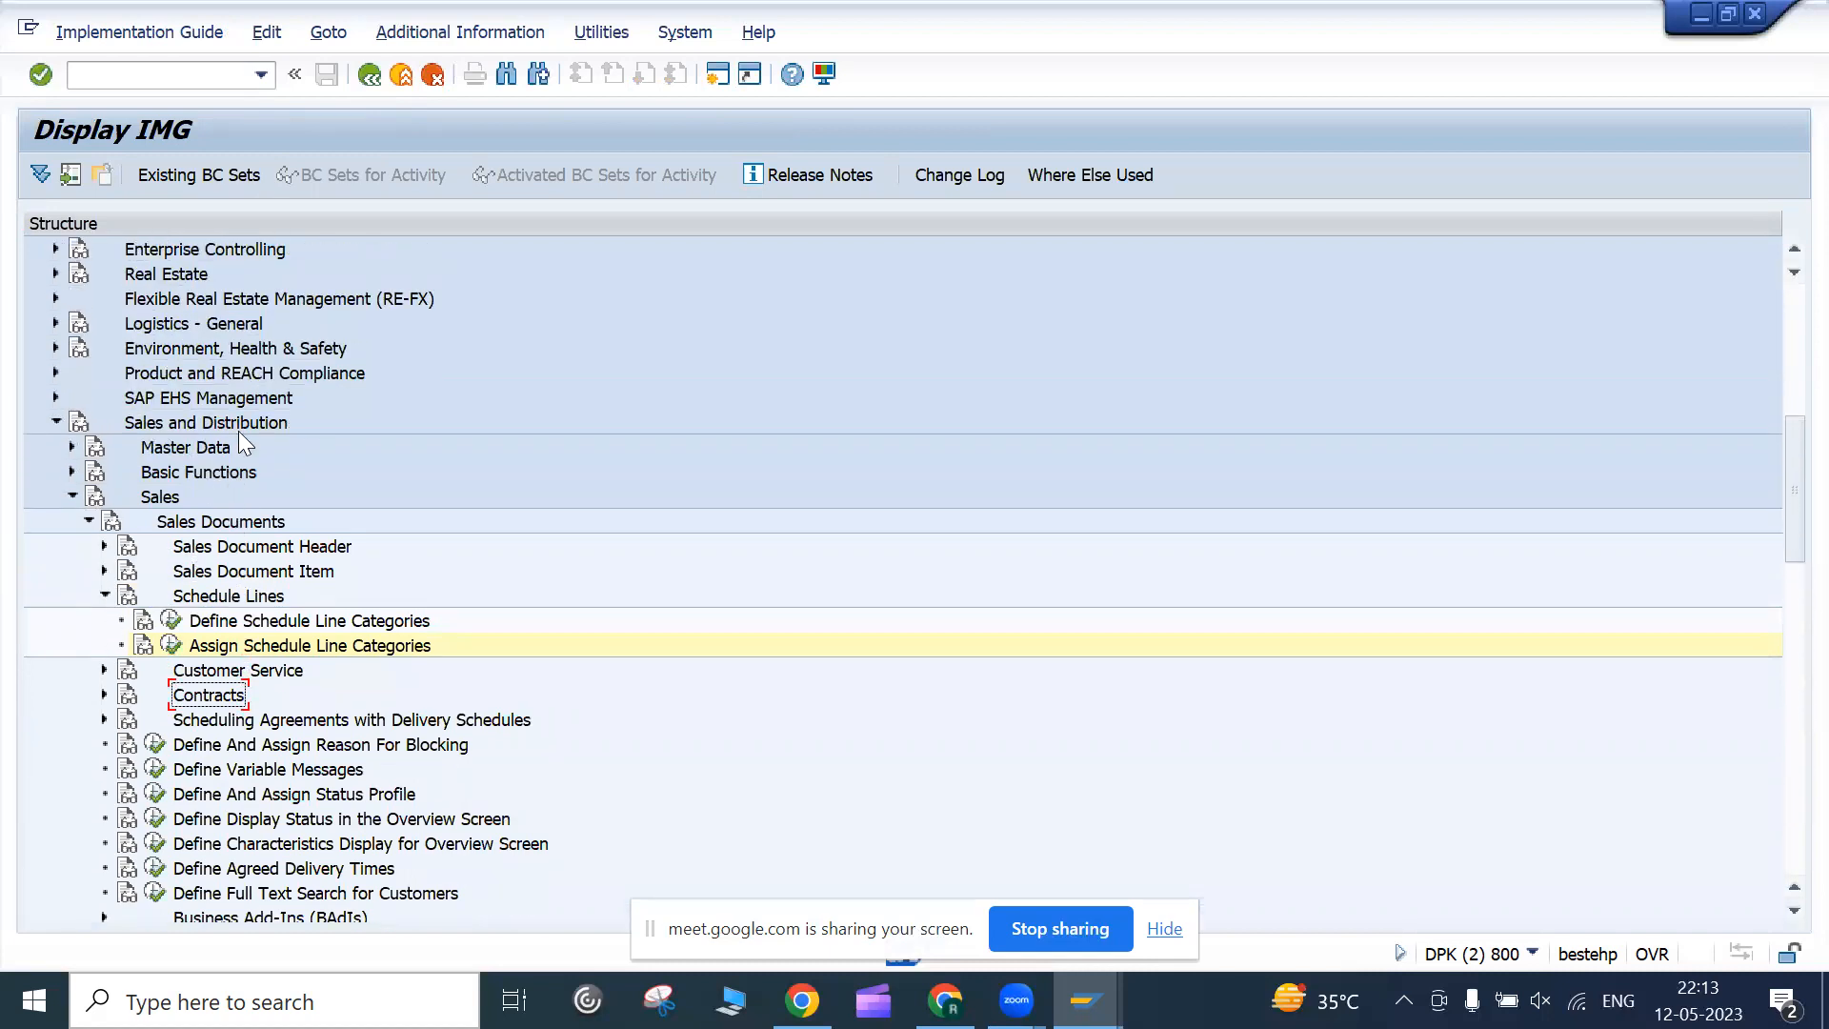
left_click(153, 503)
left_click(208, 526)
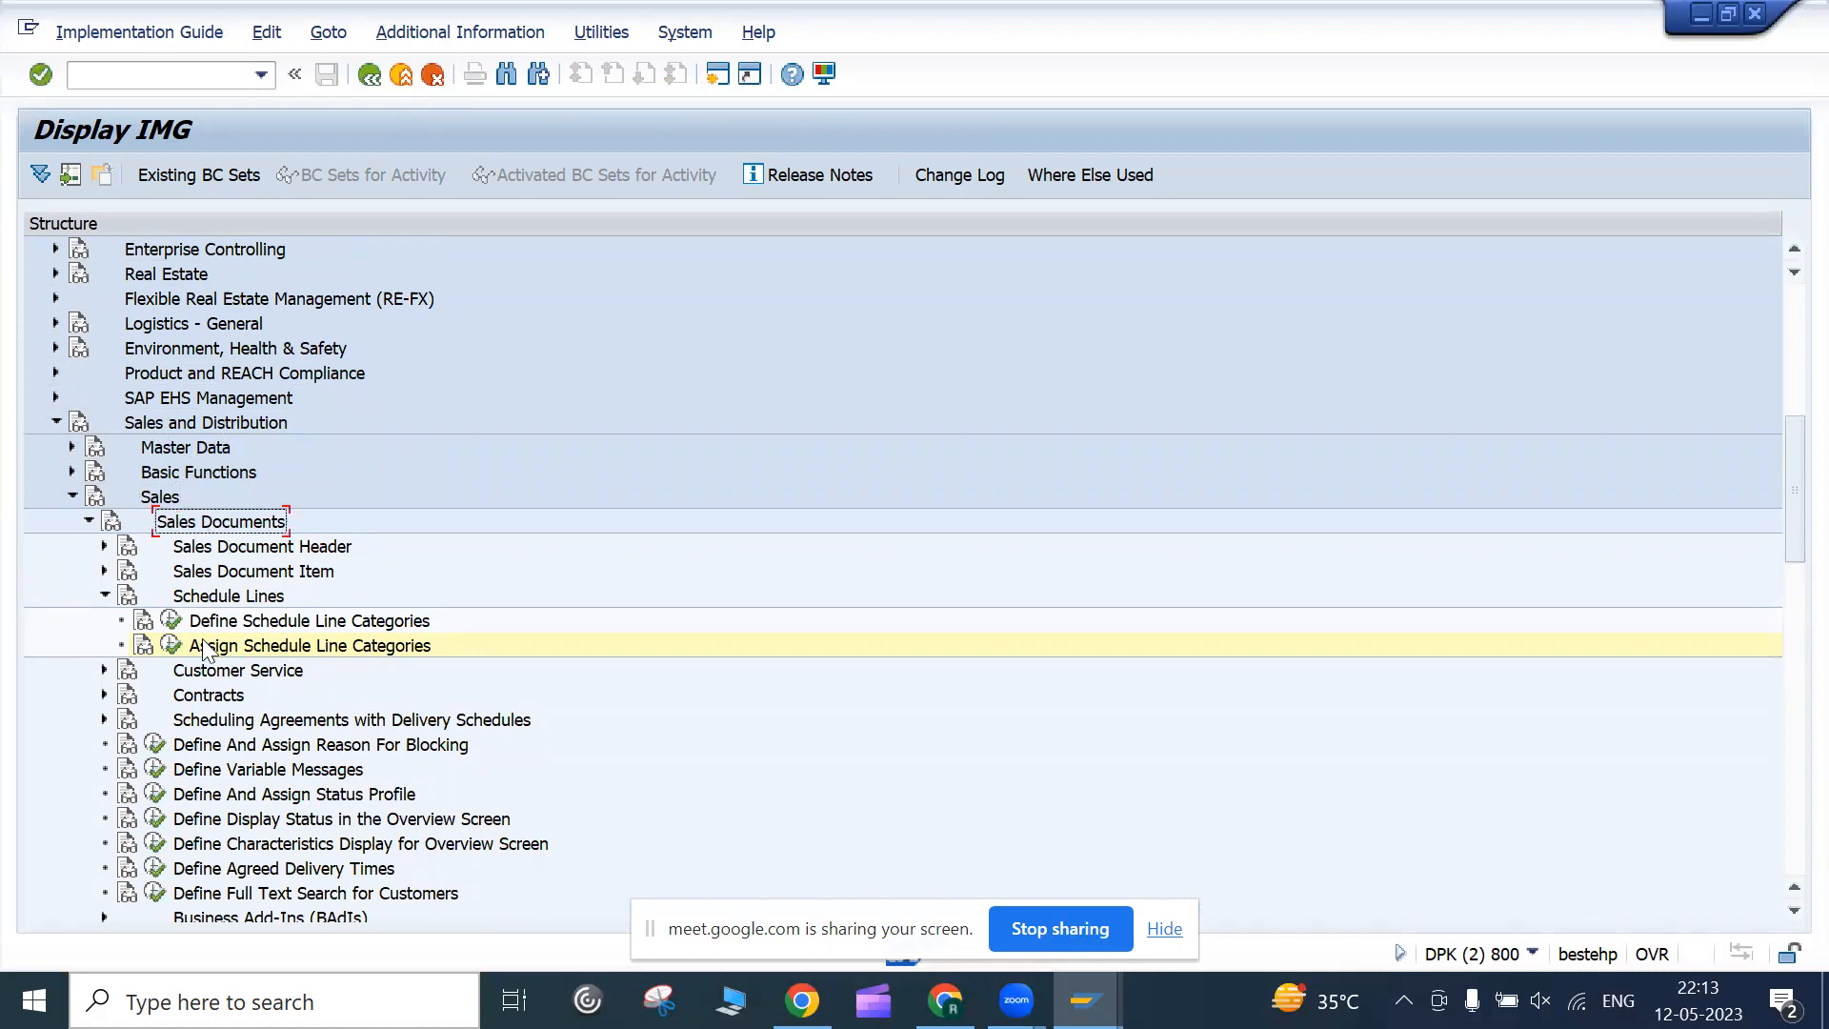
left_click(104, 595)
left_click(229, 549)
left_click(240, 572)
left_click(233, 597)
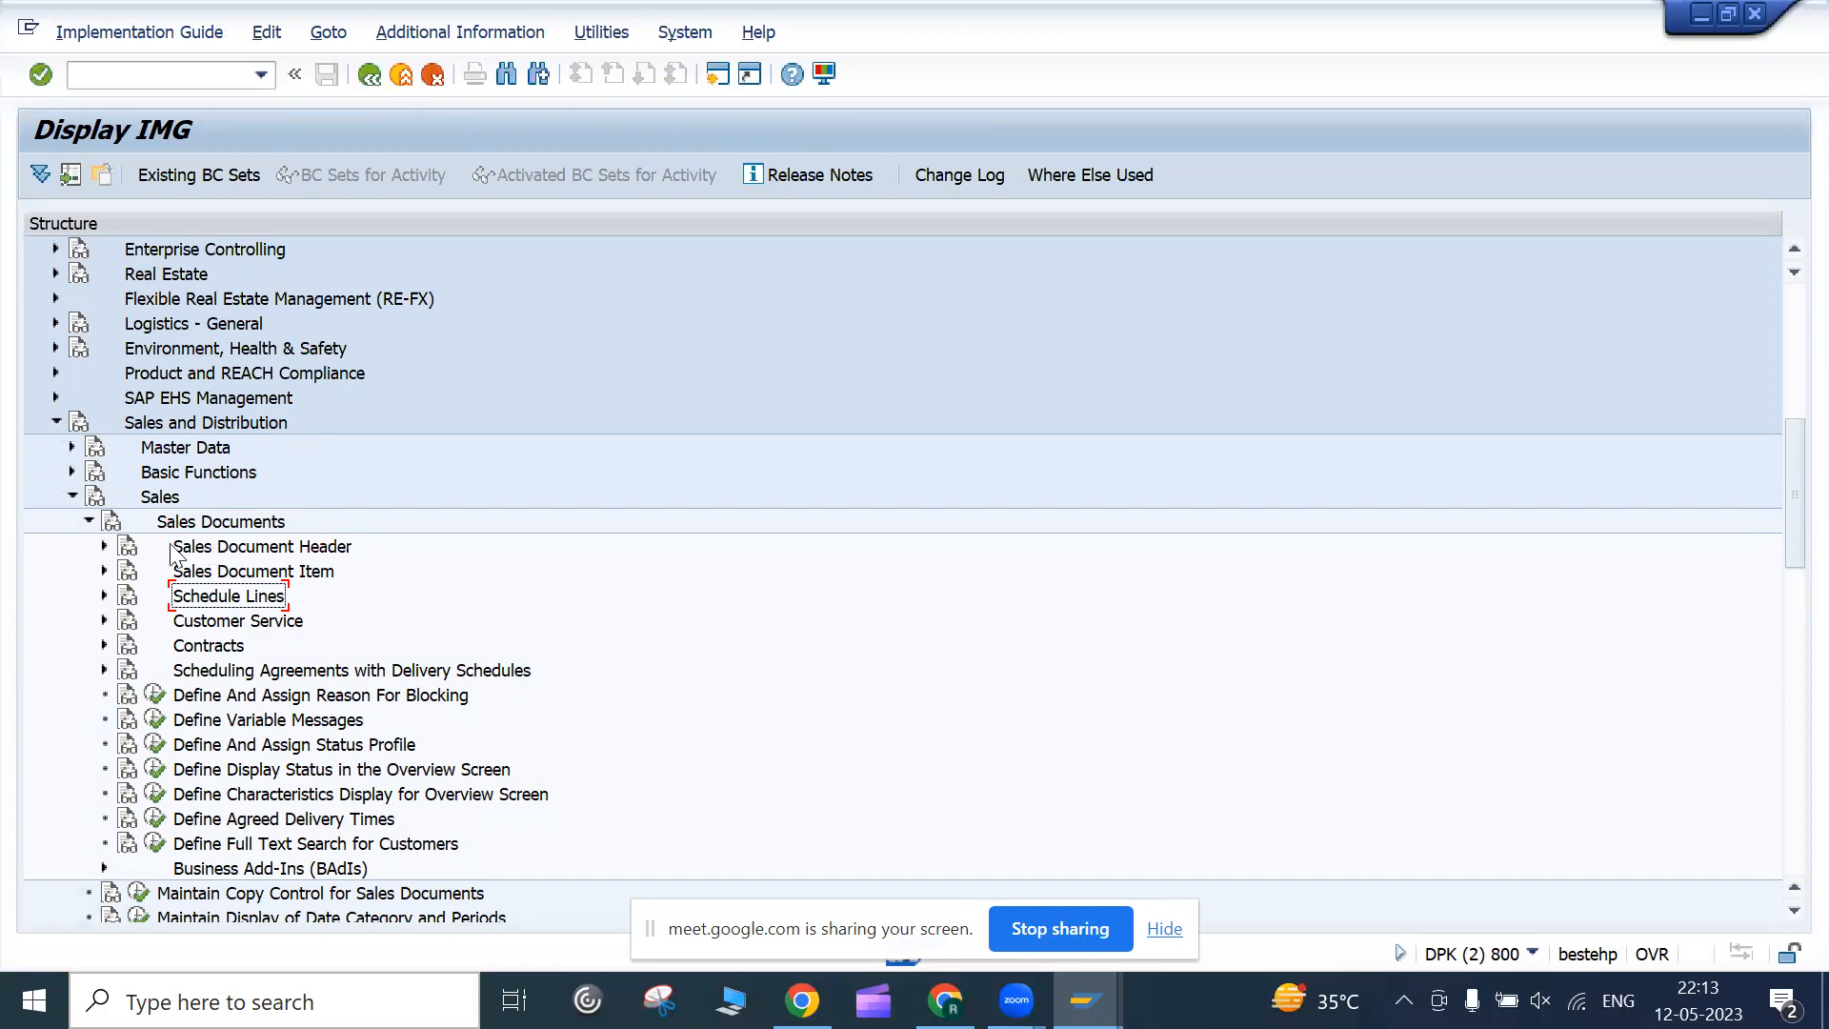
Expand Sales Document Header, Sales Document Item and Schedule Lines, scrolling through their activities
left_click(104, 547)
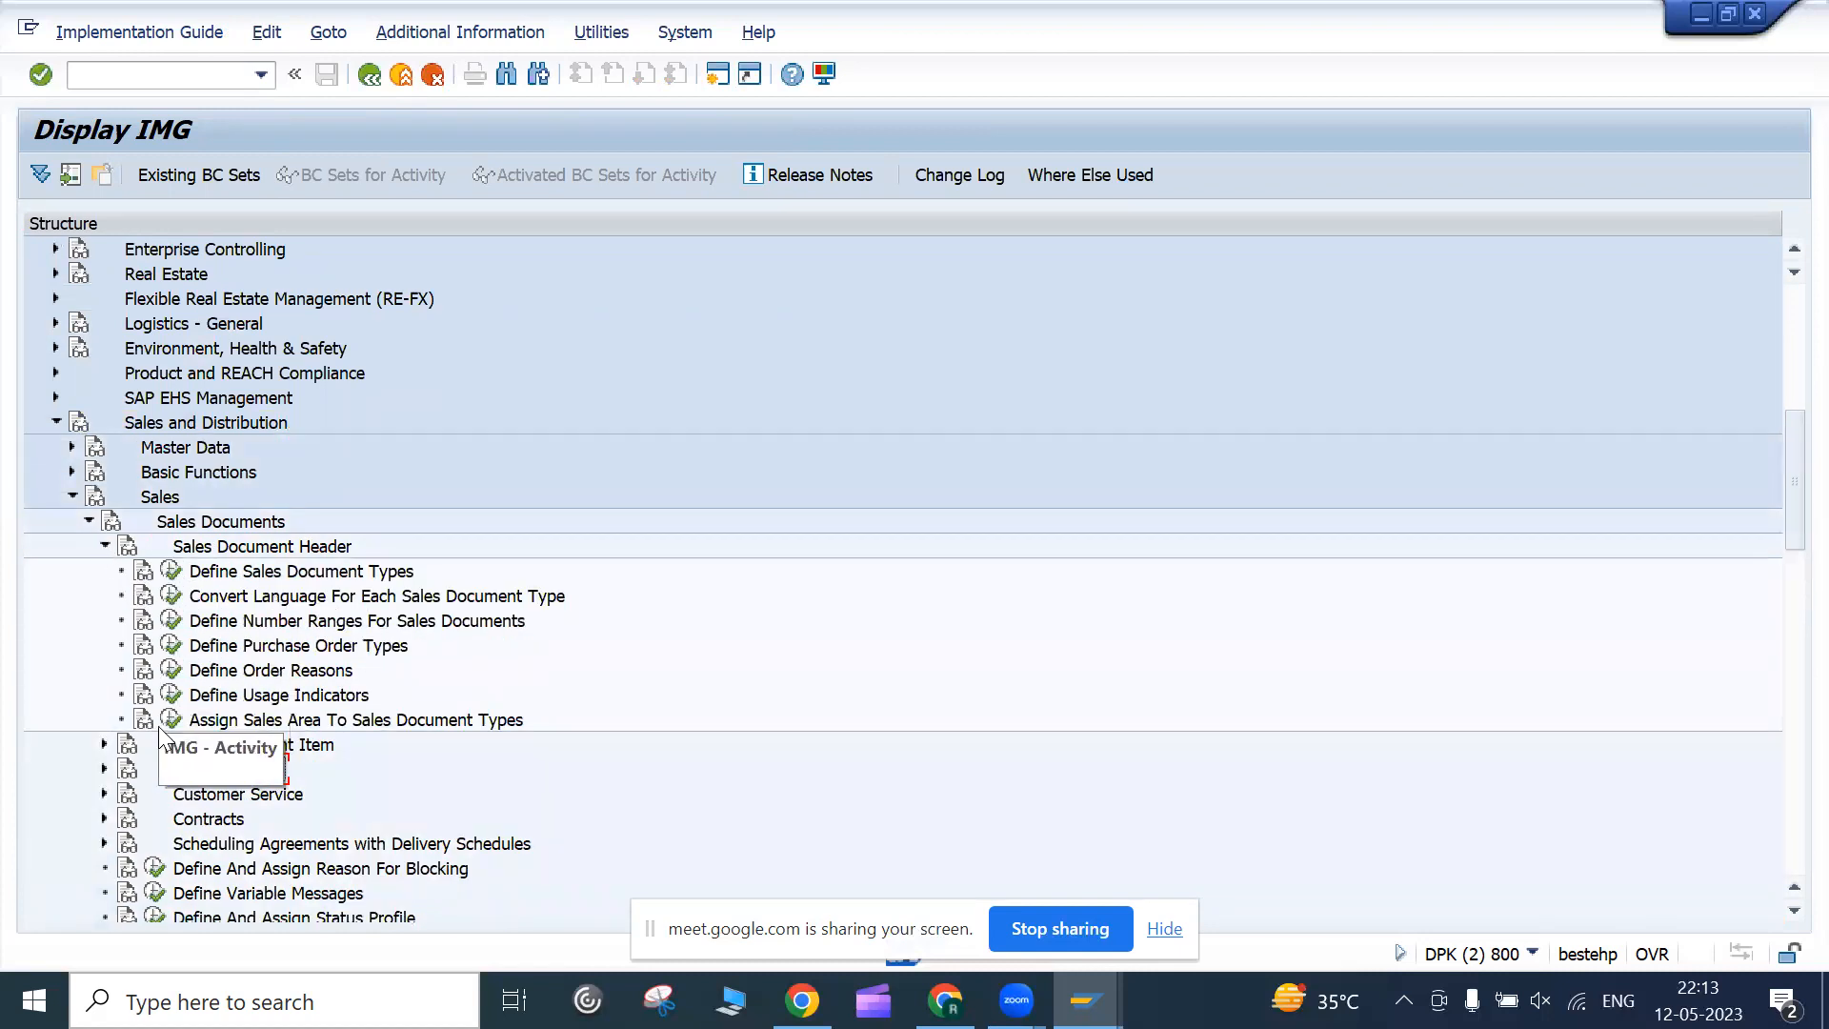
left_click(104, 745)
scroll(111, 767, "down", 2)
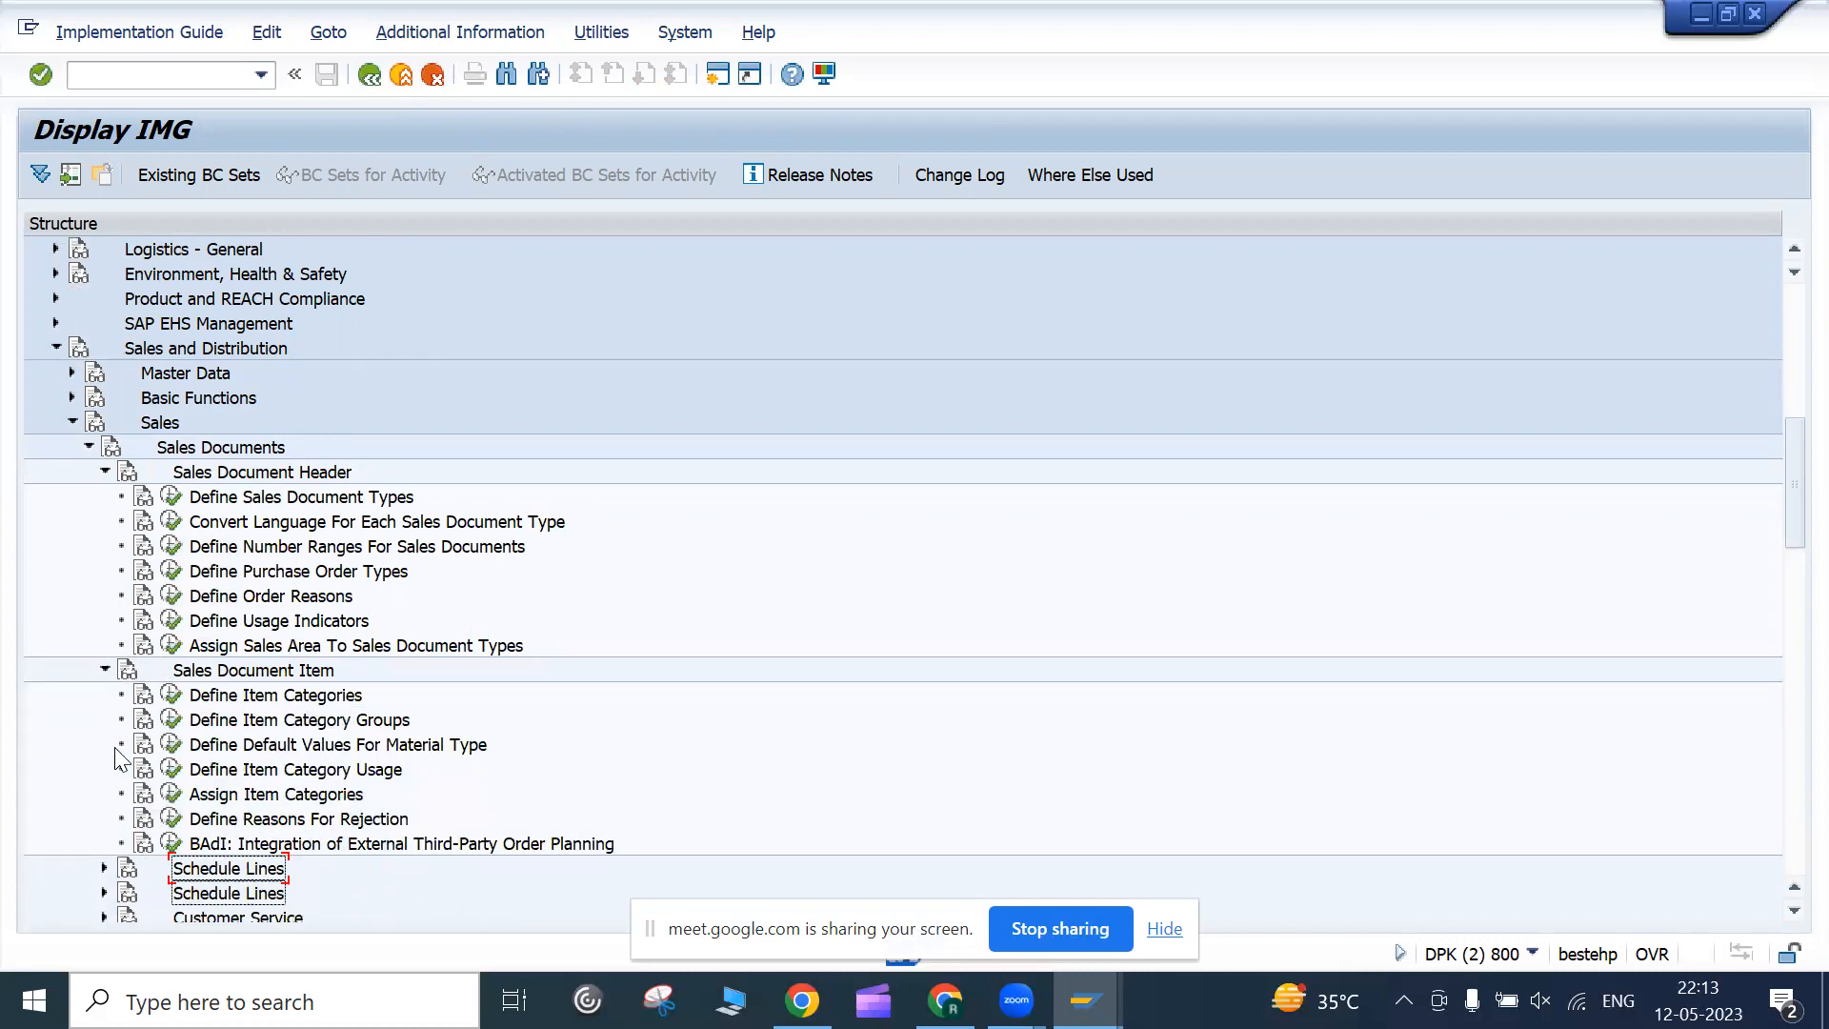
left_click(104, 794)
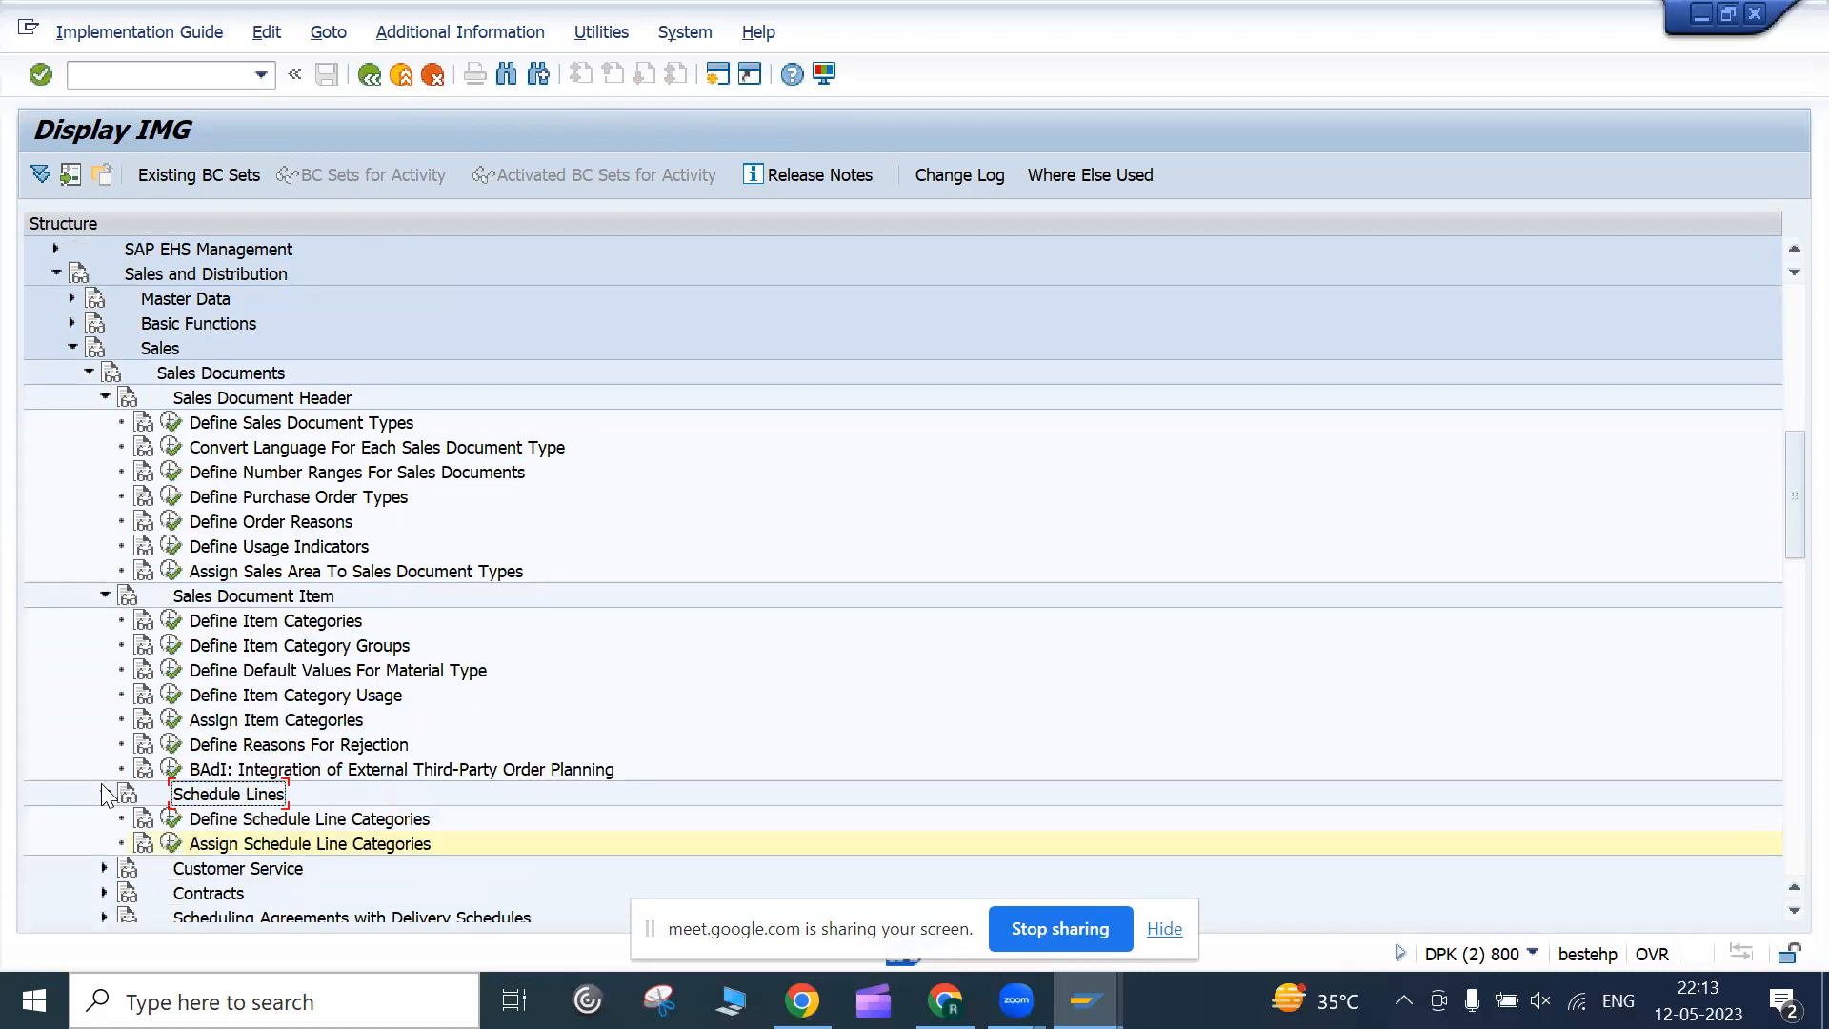
scroll(110, 794, "up", 1)
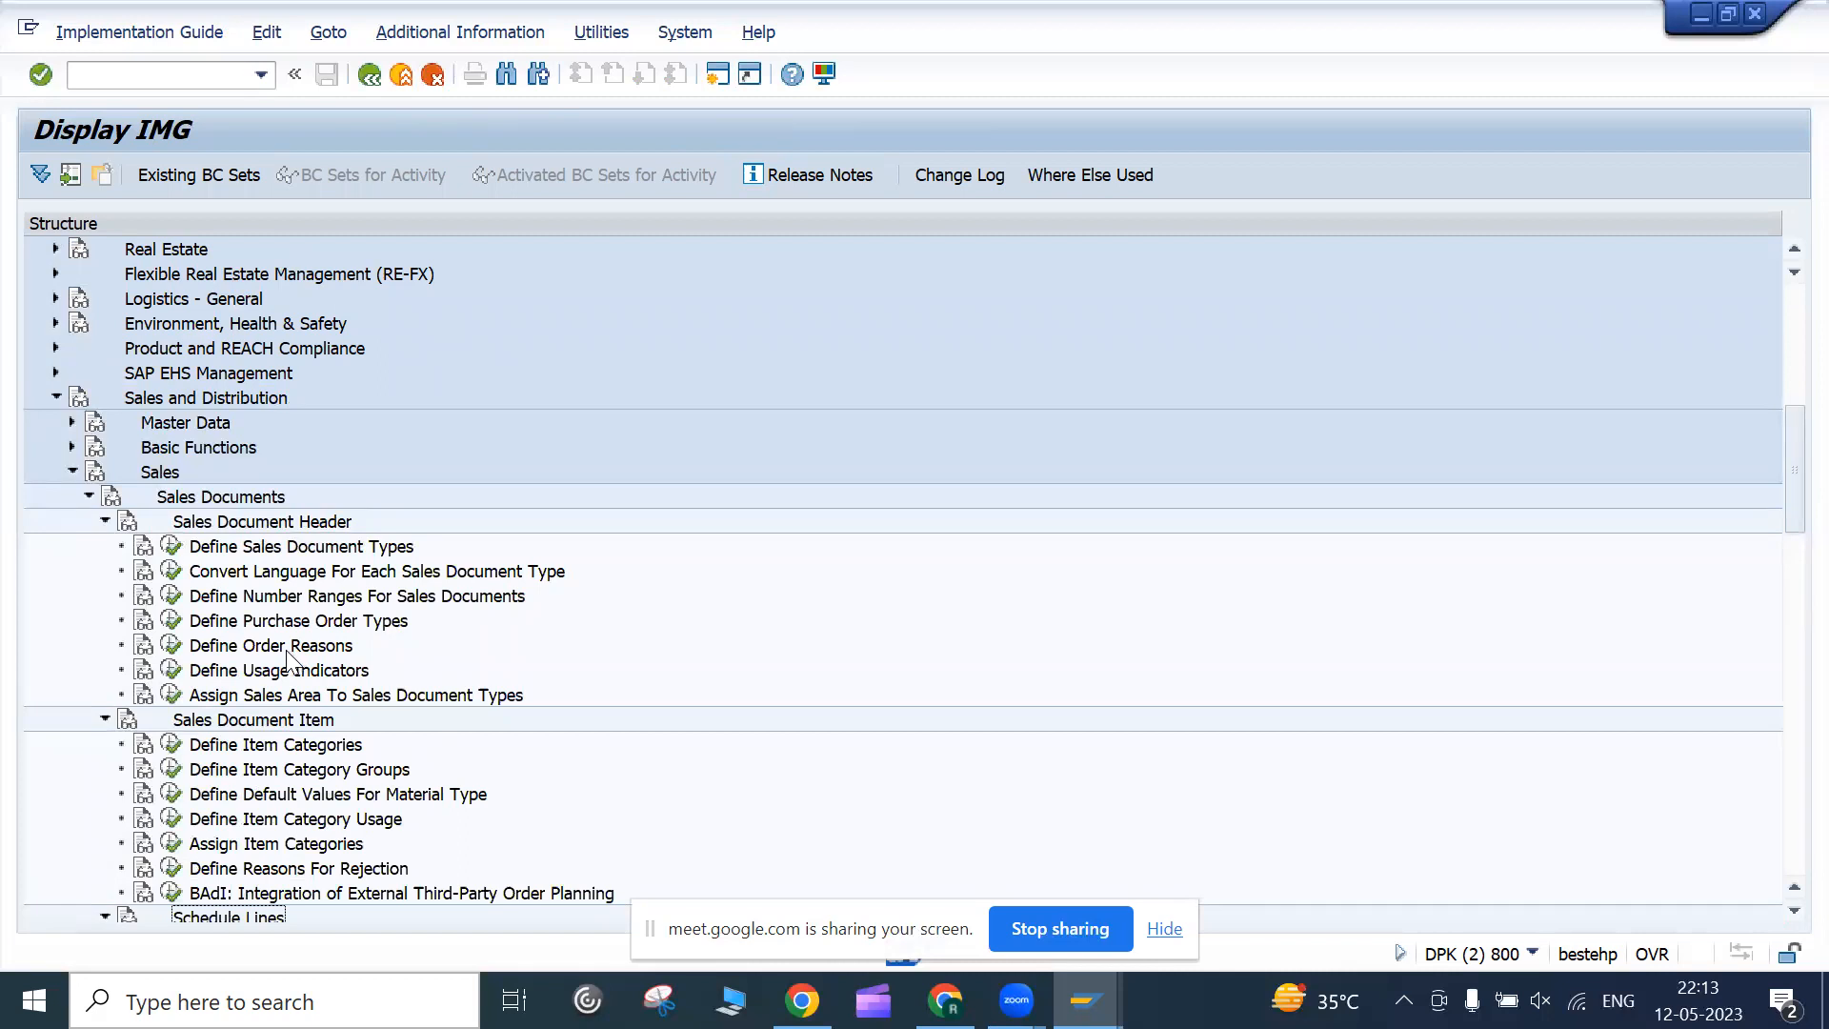
scroll(246, 582, "down", 1)
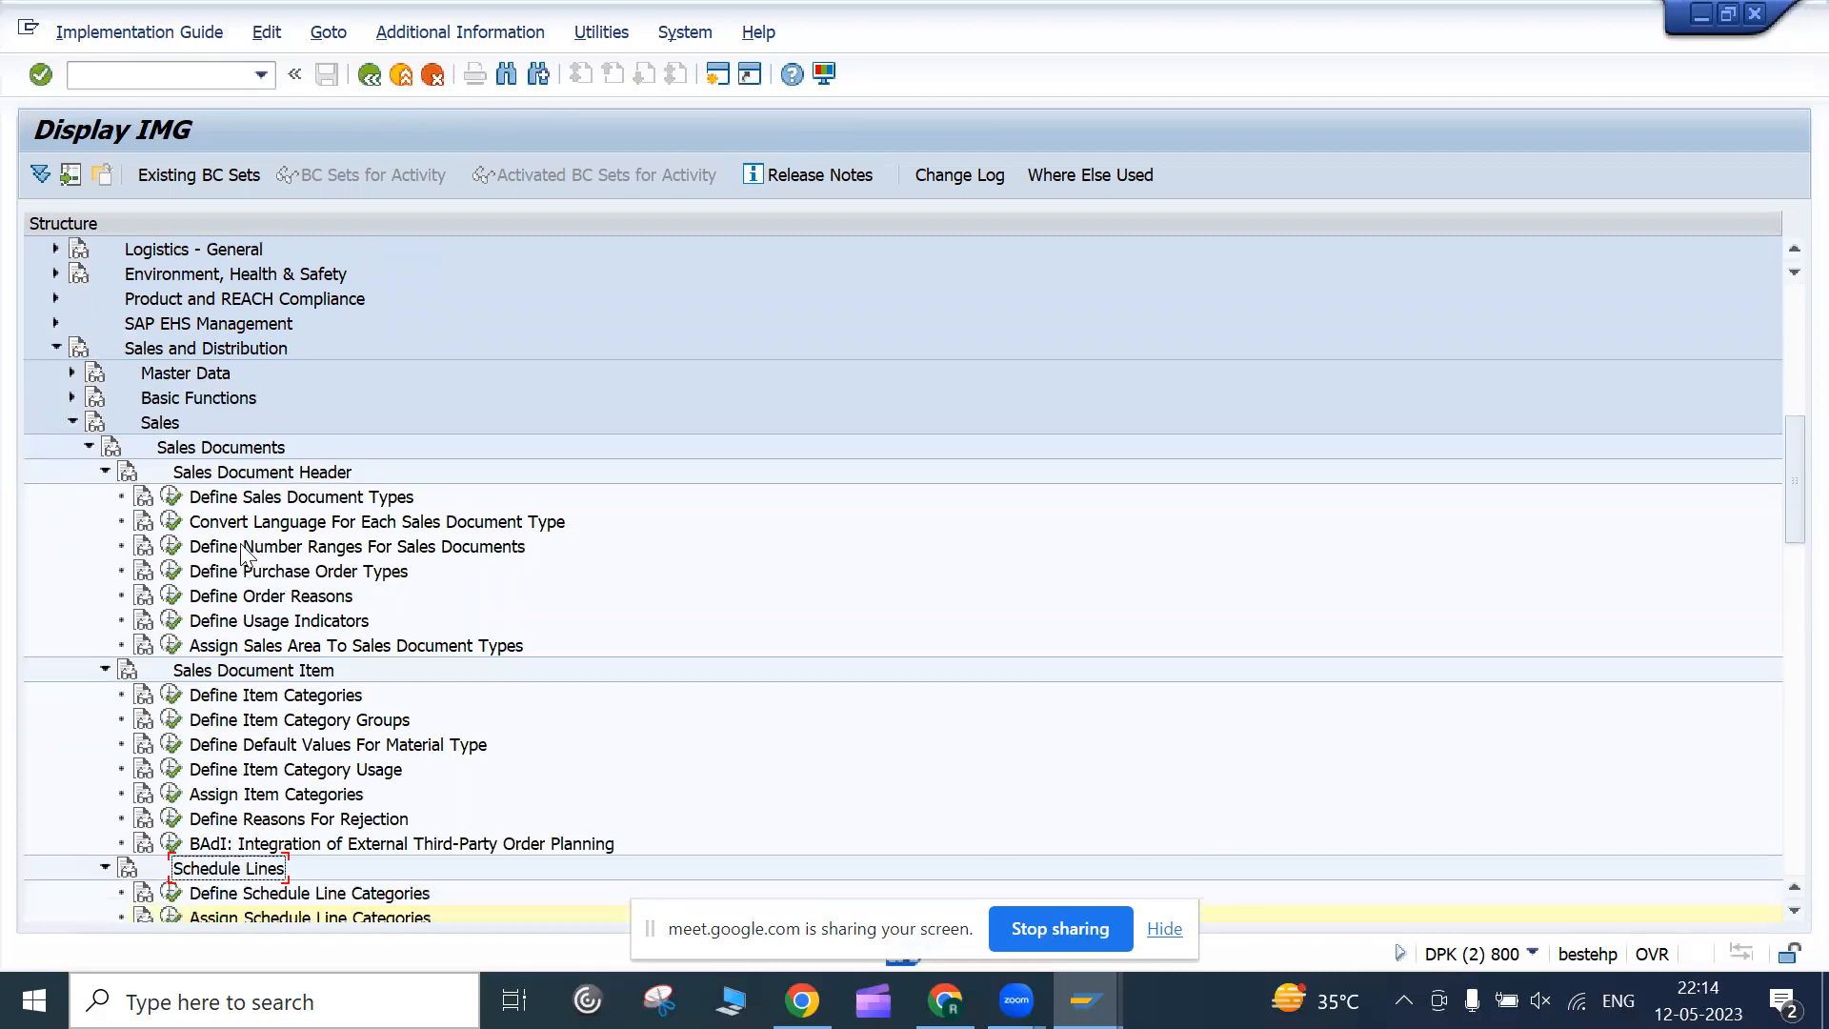
scroll(207, 676, "down", 1)
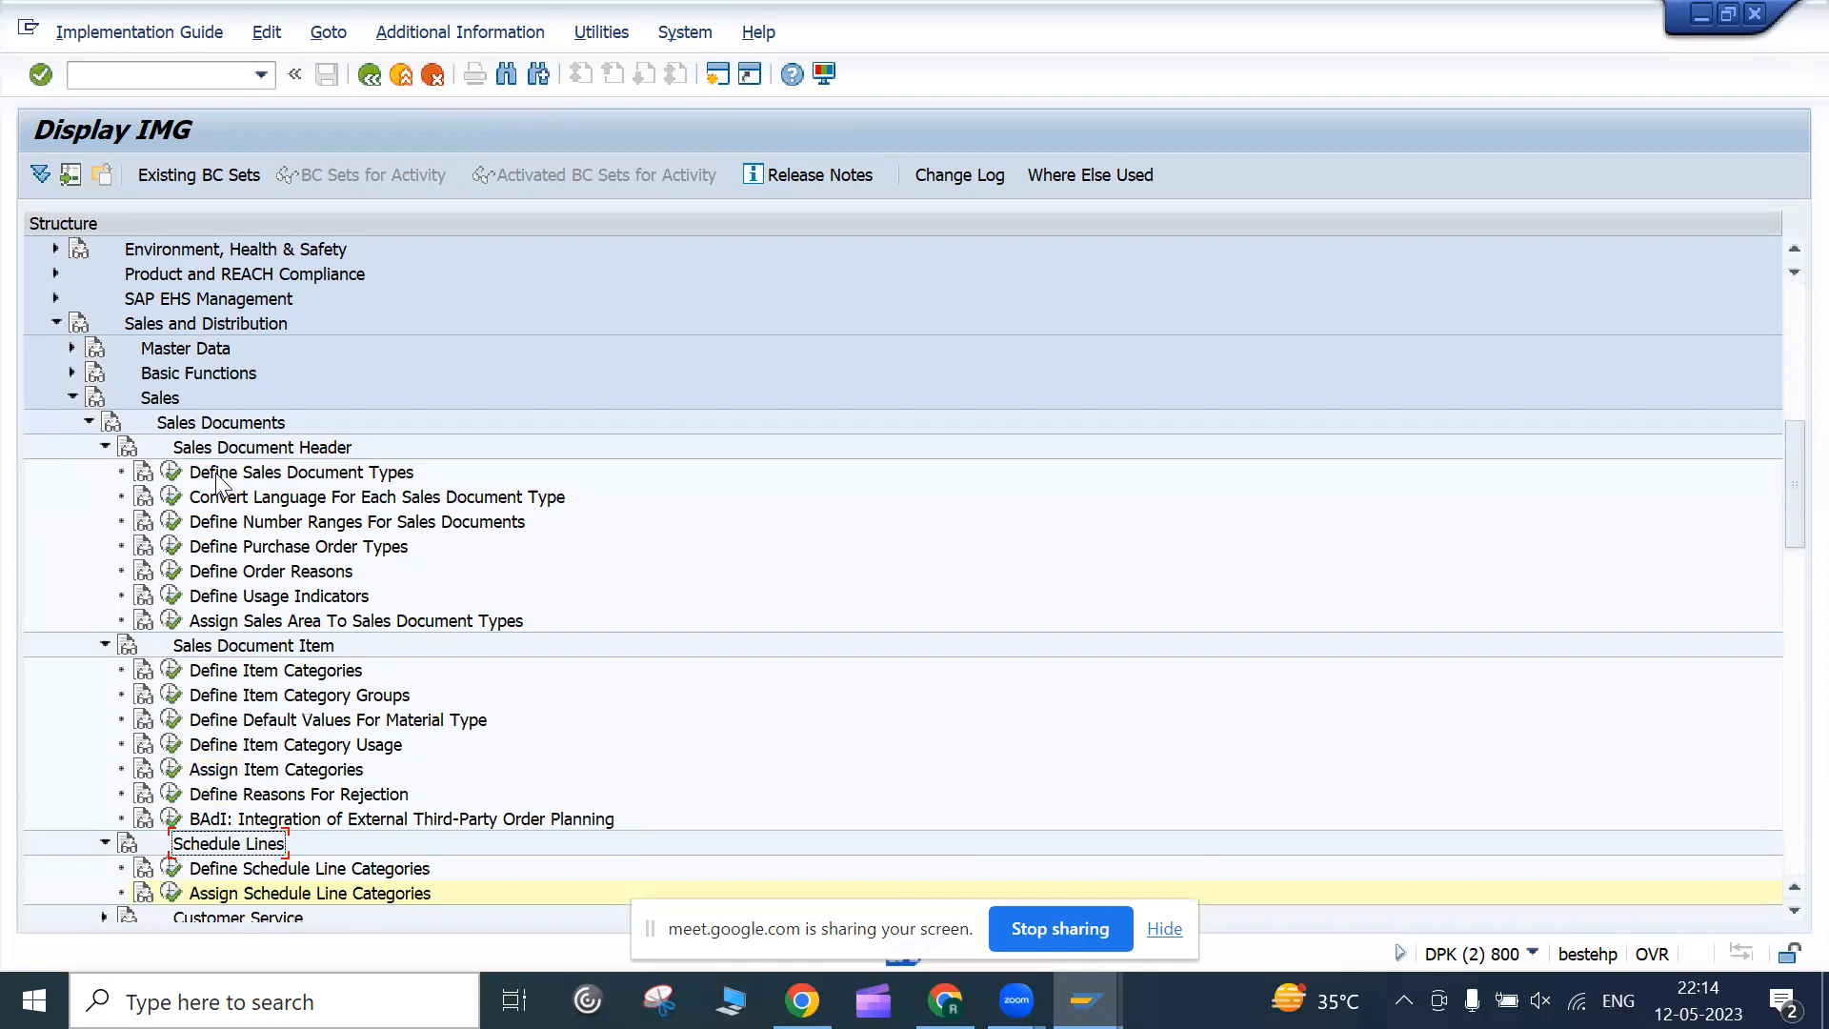
scroll(164, 775, "down", 1)
scroll(164, 773, "up", 1)
Bring the Google Meet call forward, stop presenting the screen, and leave the call
left_click(946, 1000)
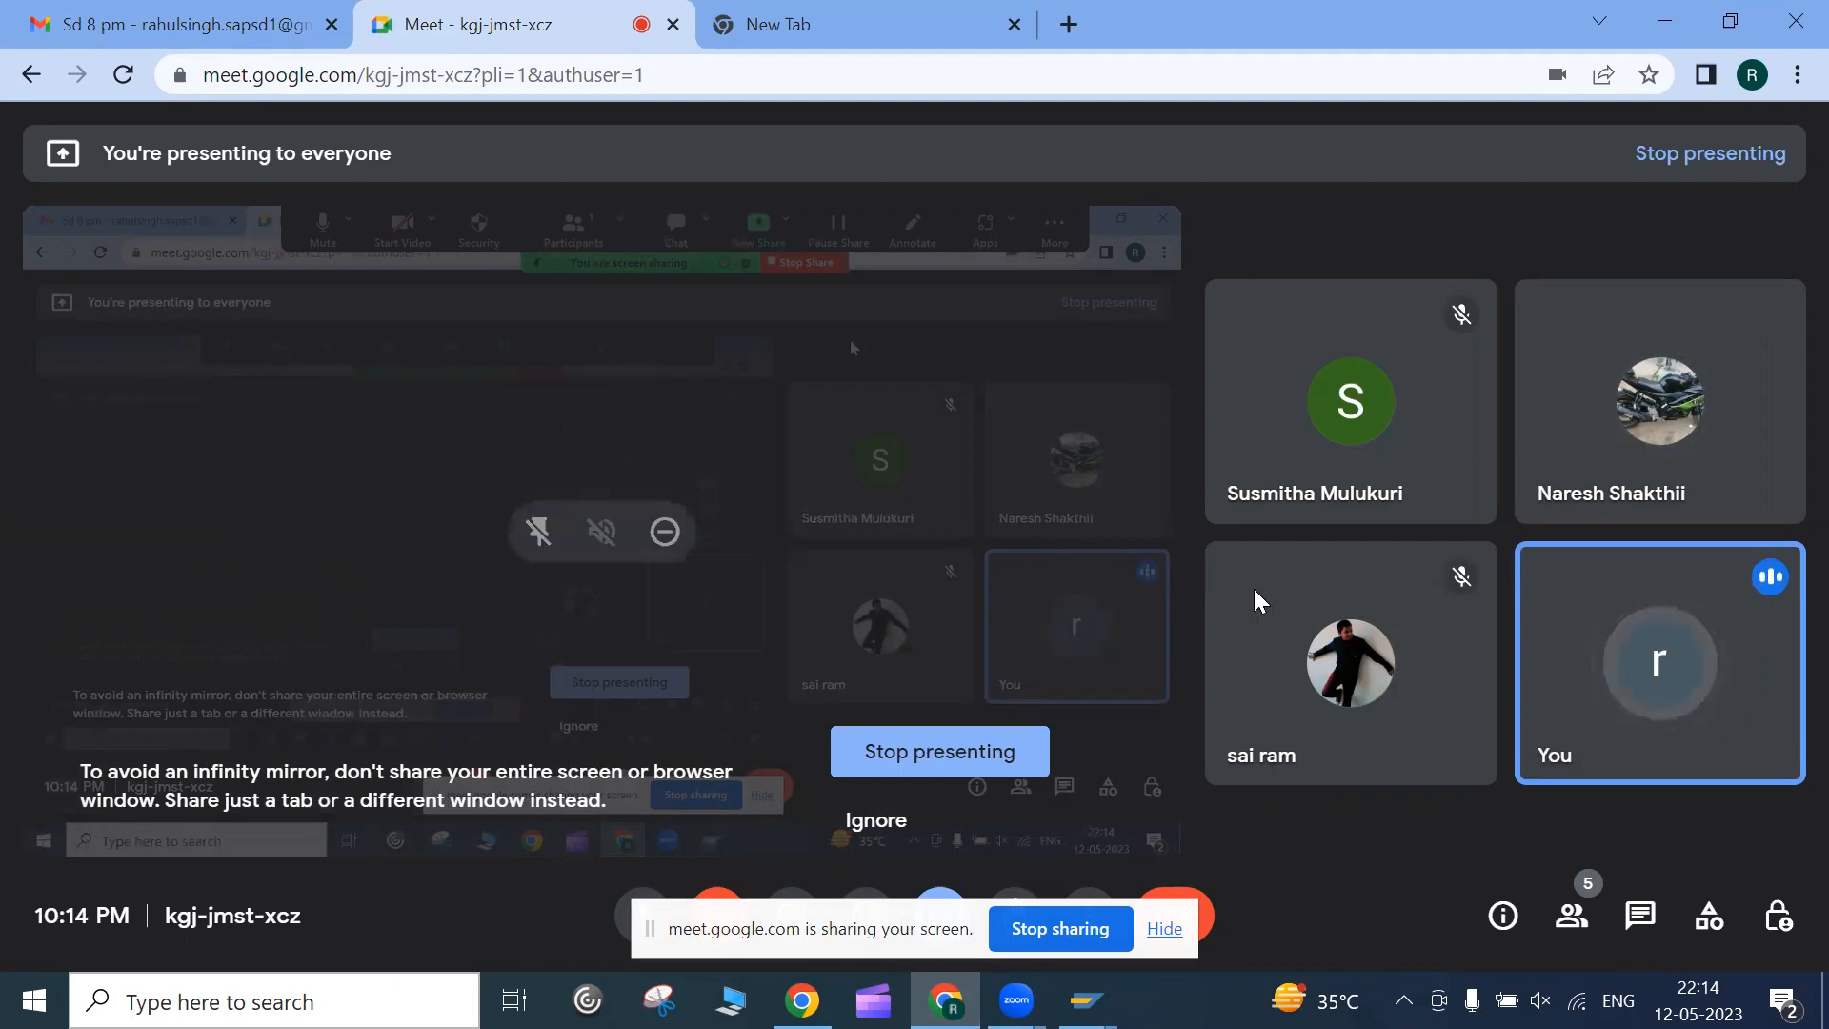
mouse_move(1288, 449)
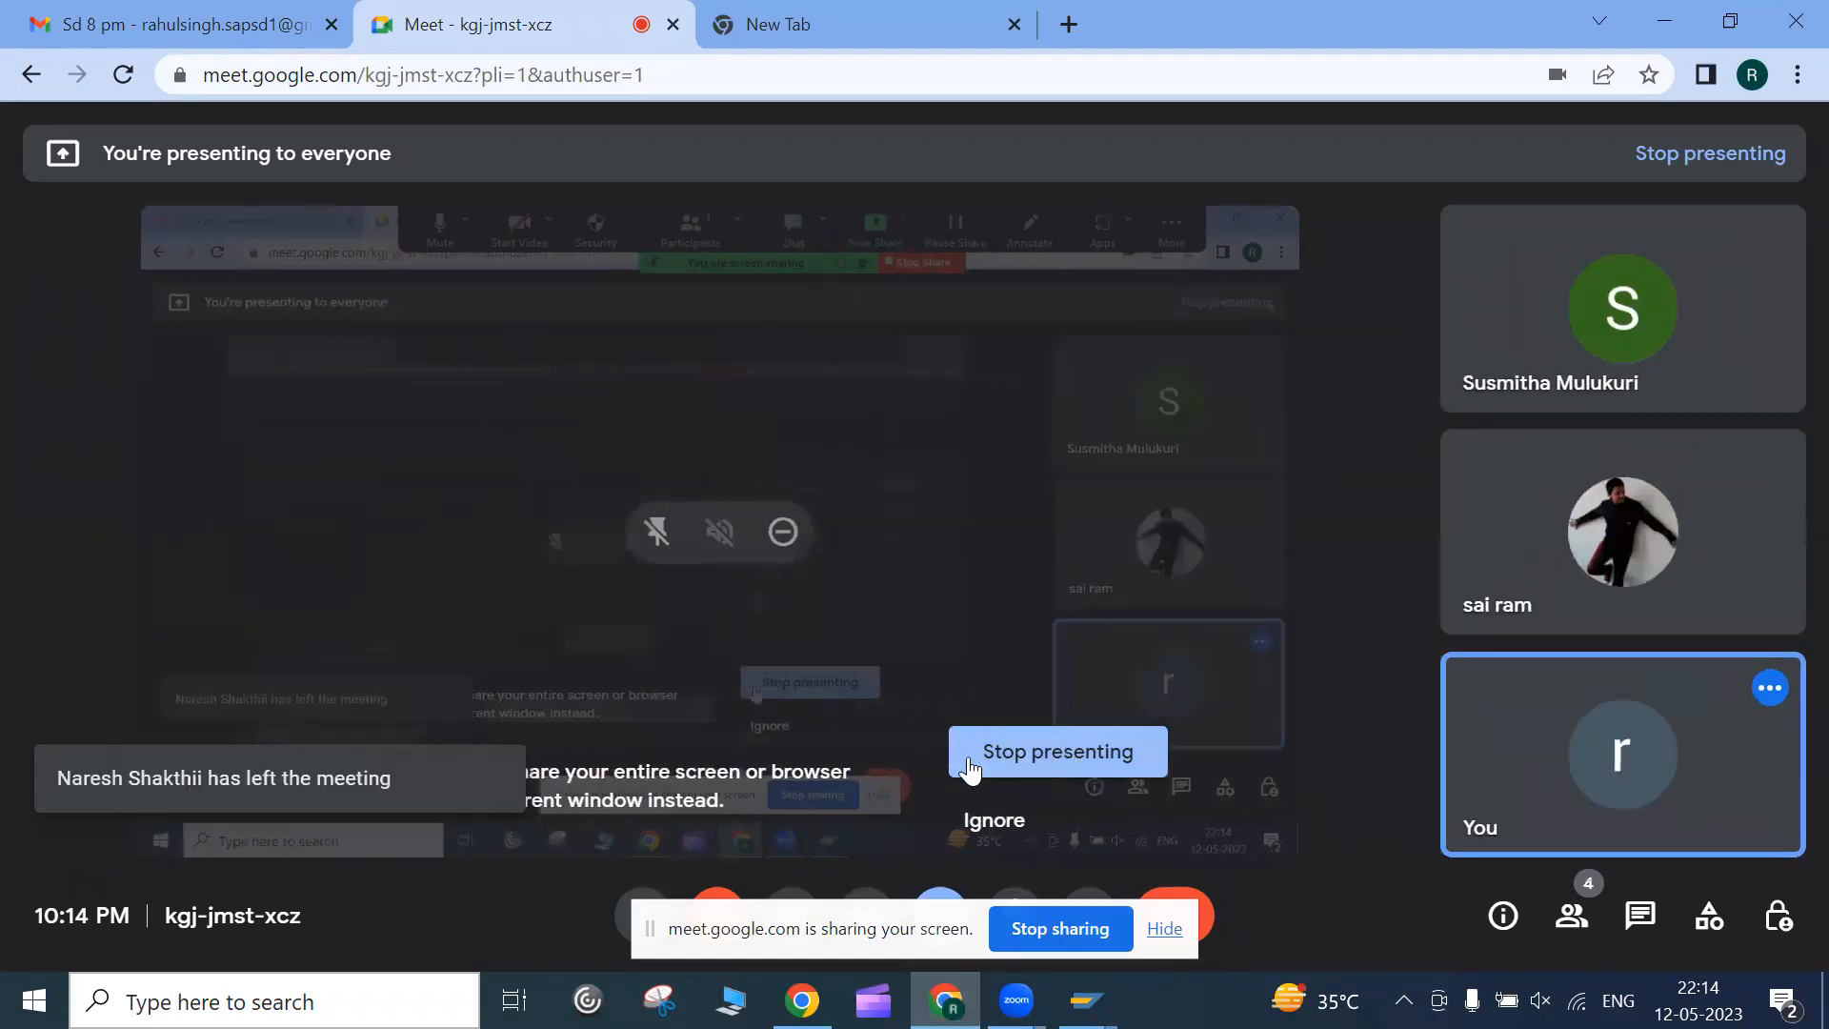
left_click(970, 769)
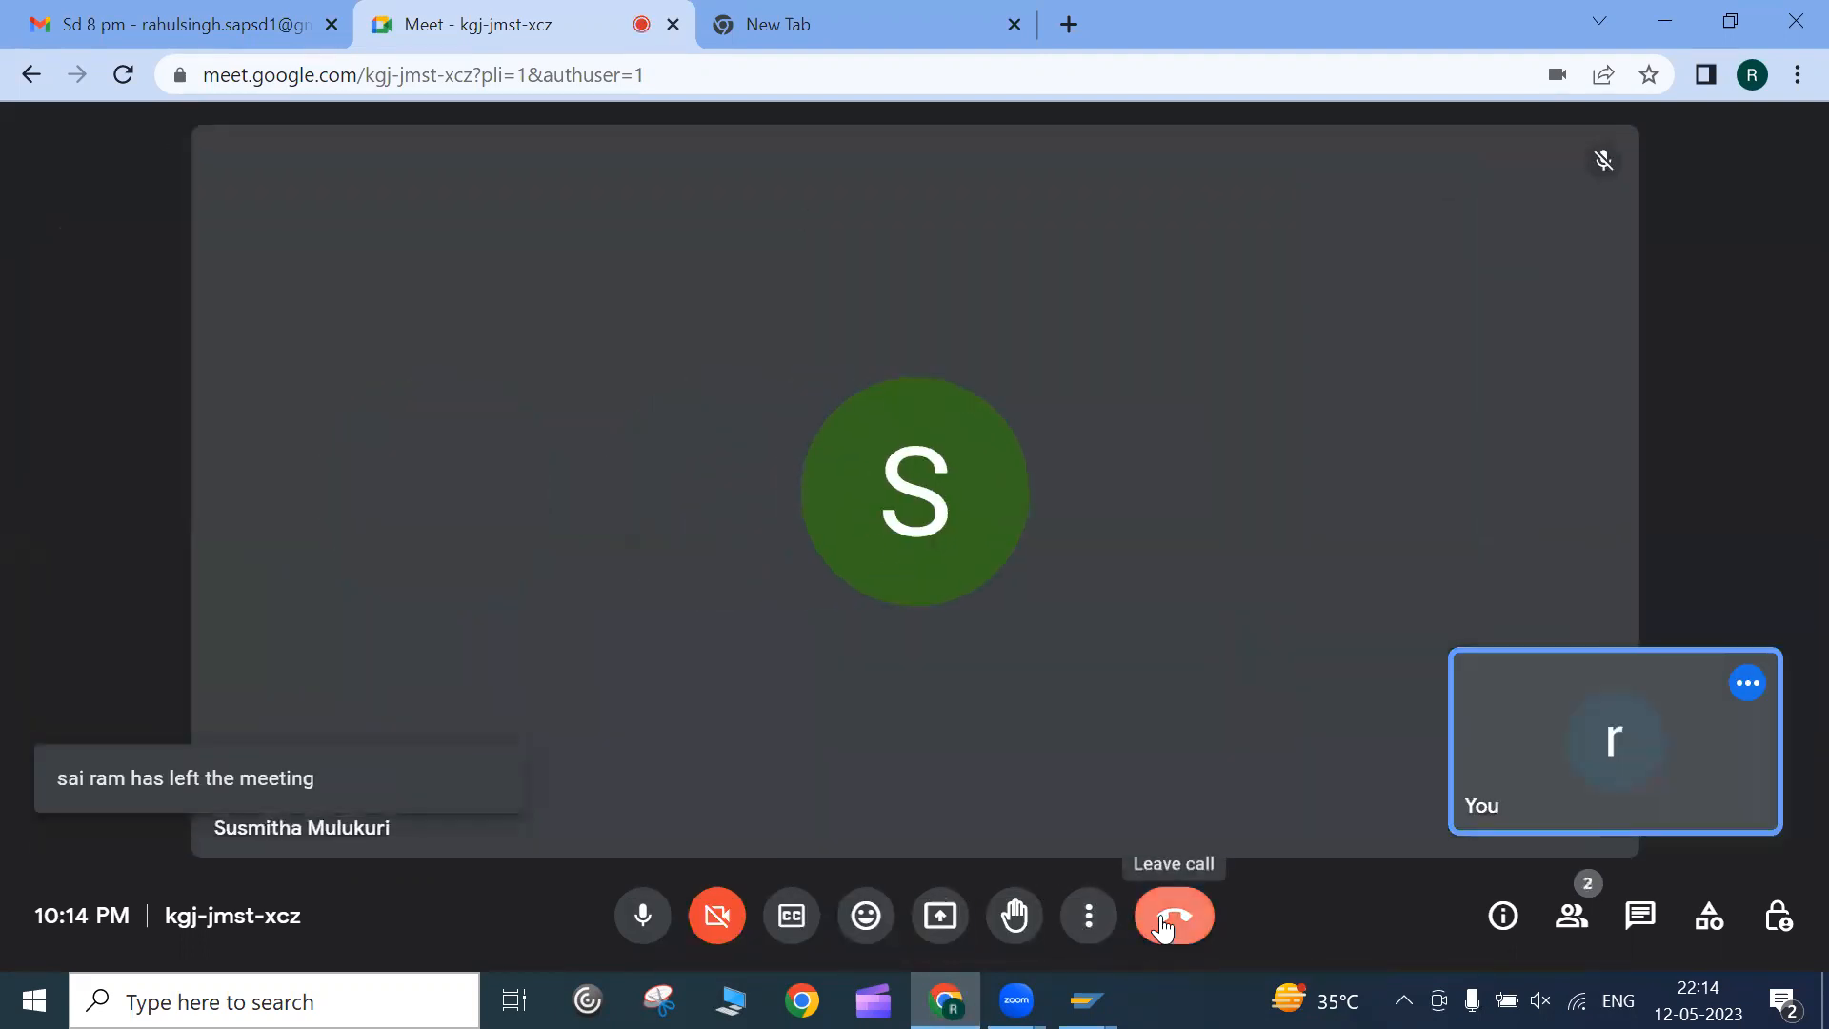
left_click(1163, 926)
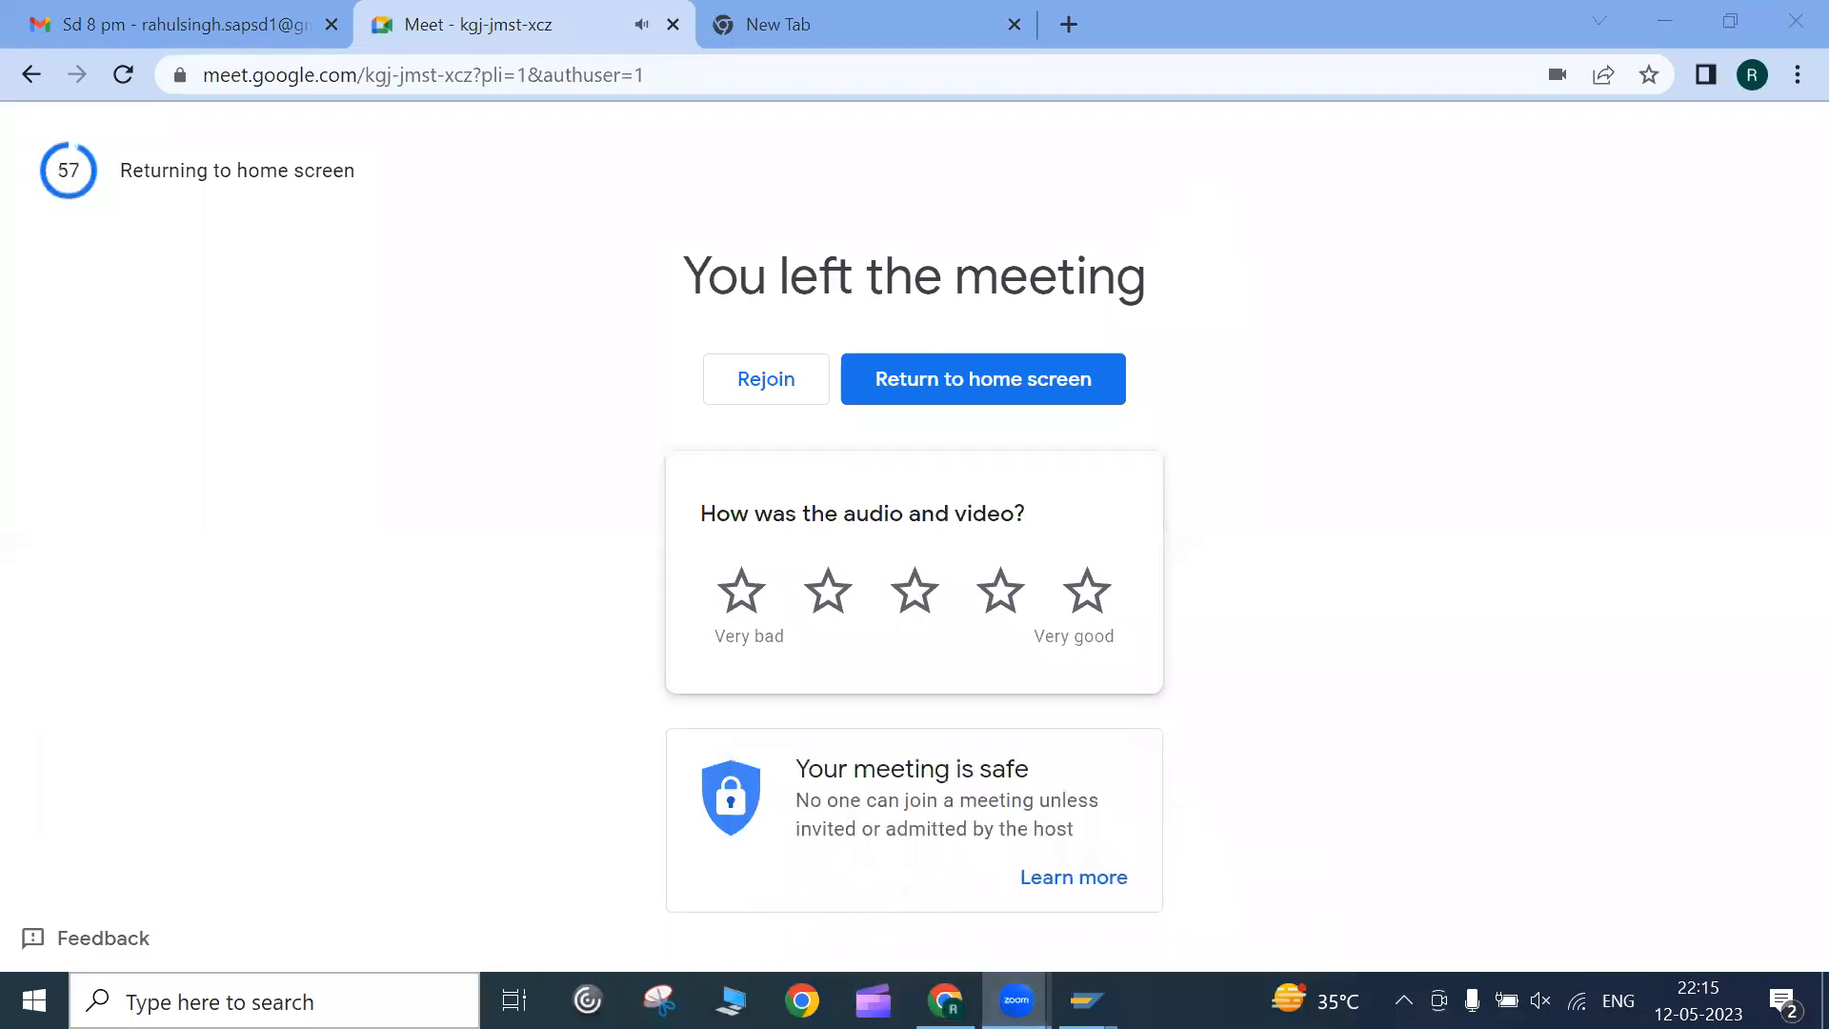
Close the Display IMG and sale order windows and confirm logging off the SAP session
left_click(1088, 996)
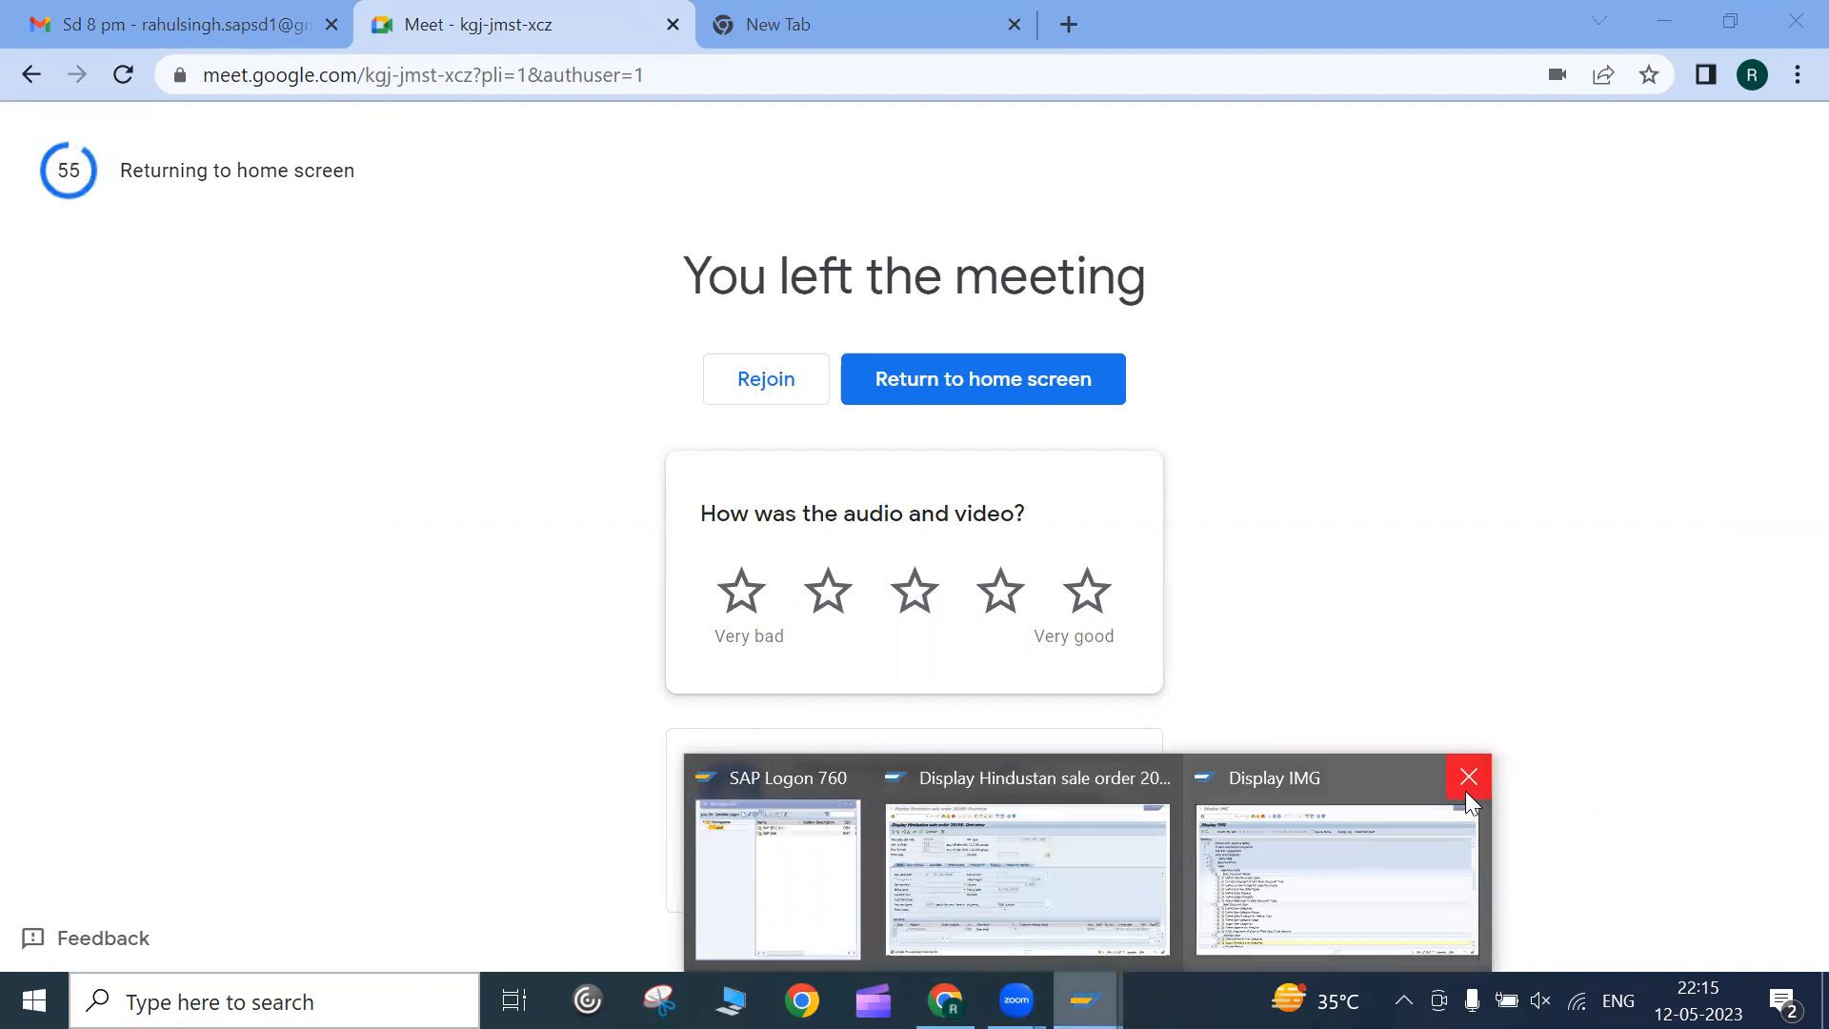
left_click(1467, 785)
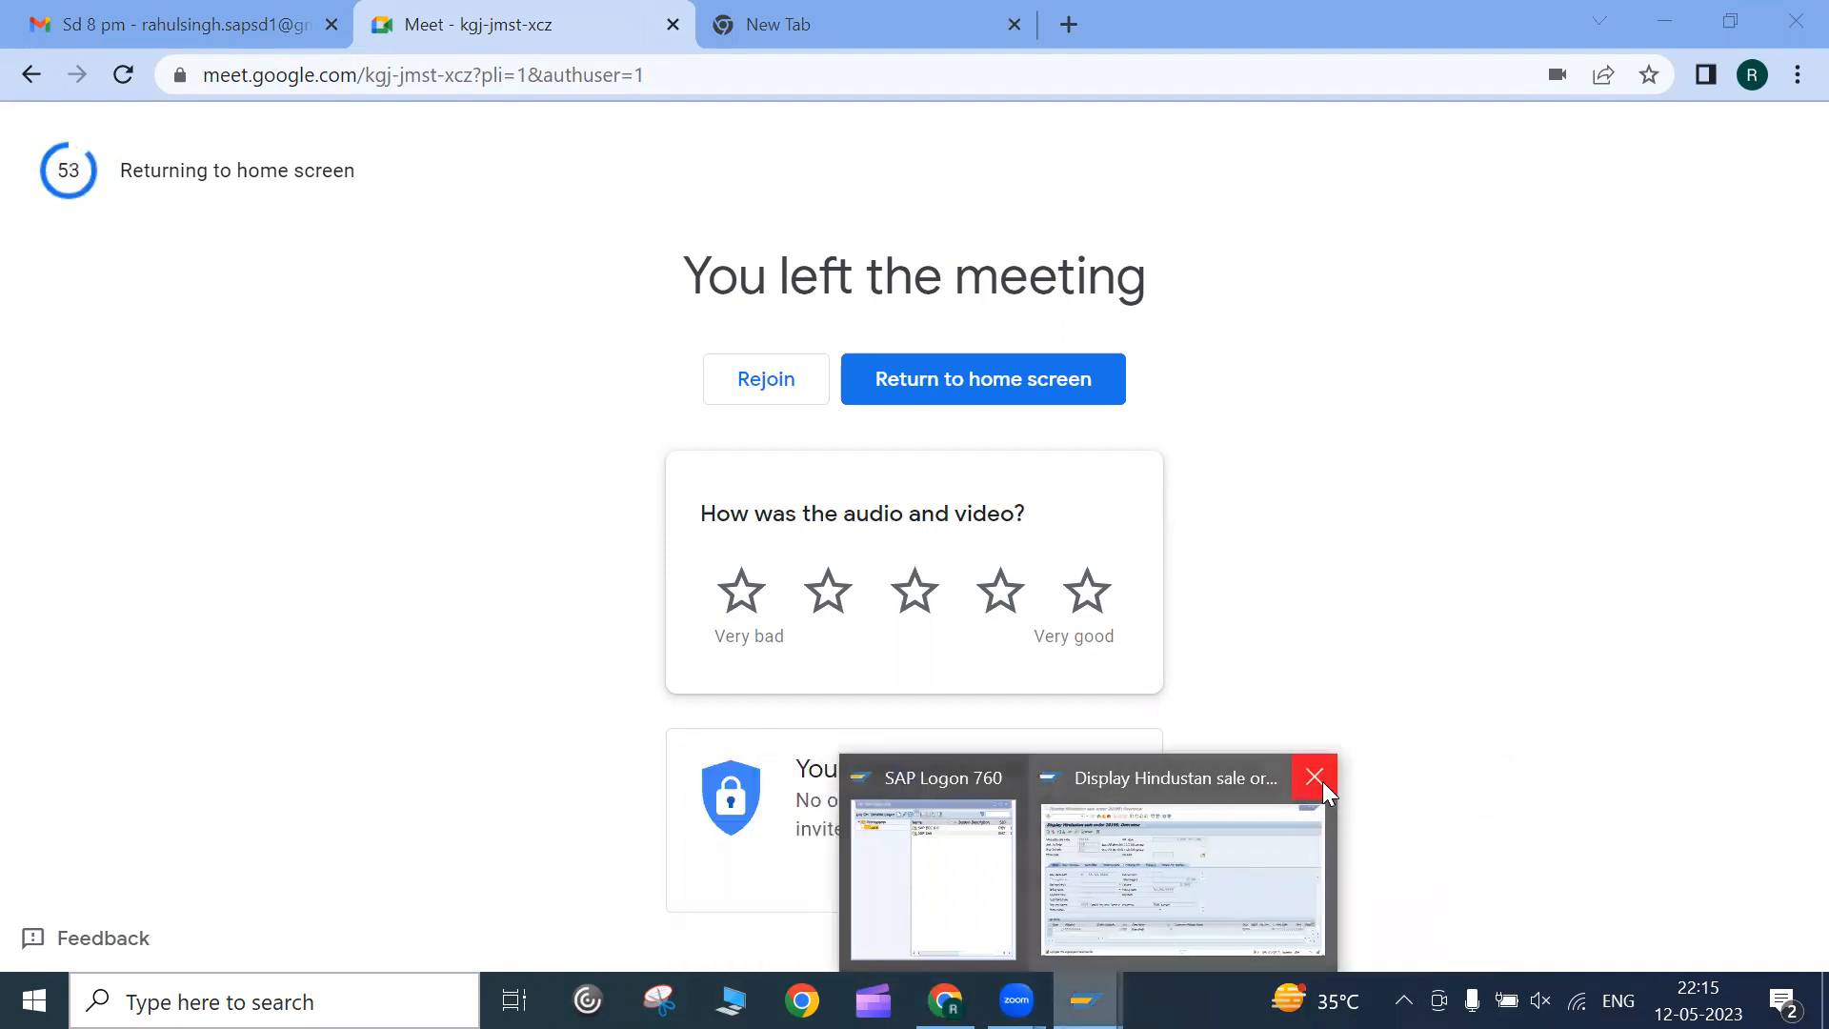
left_click(1320, 779)
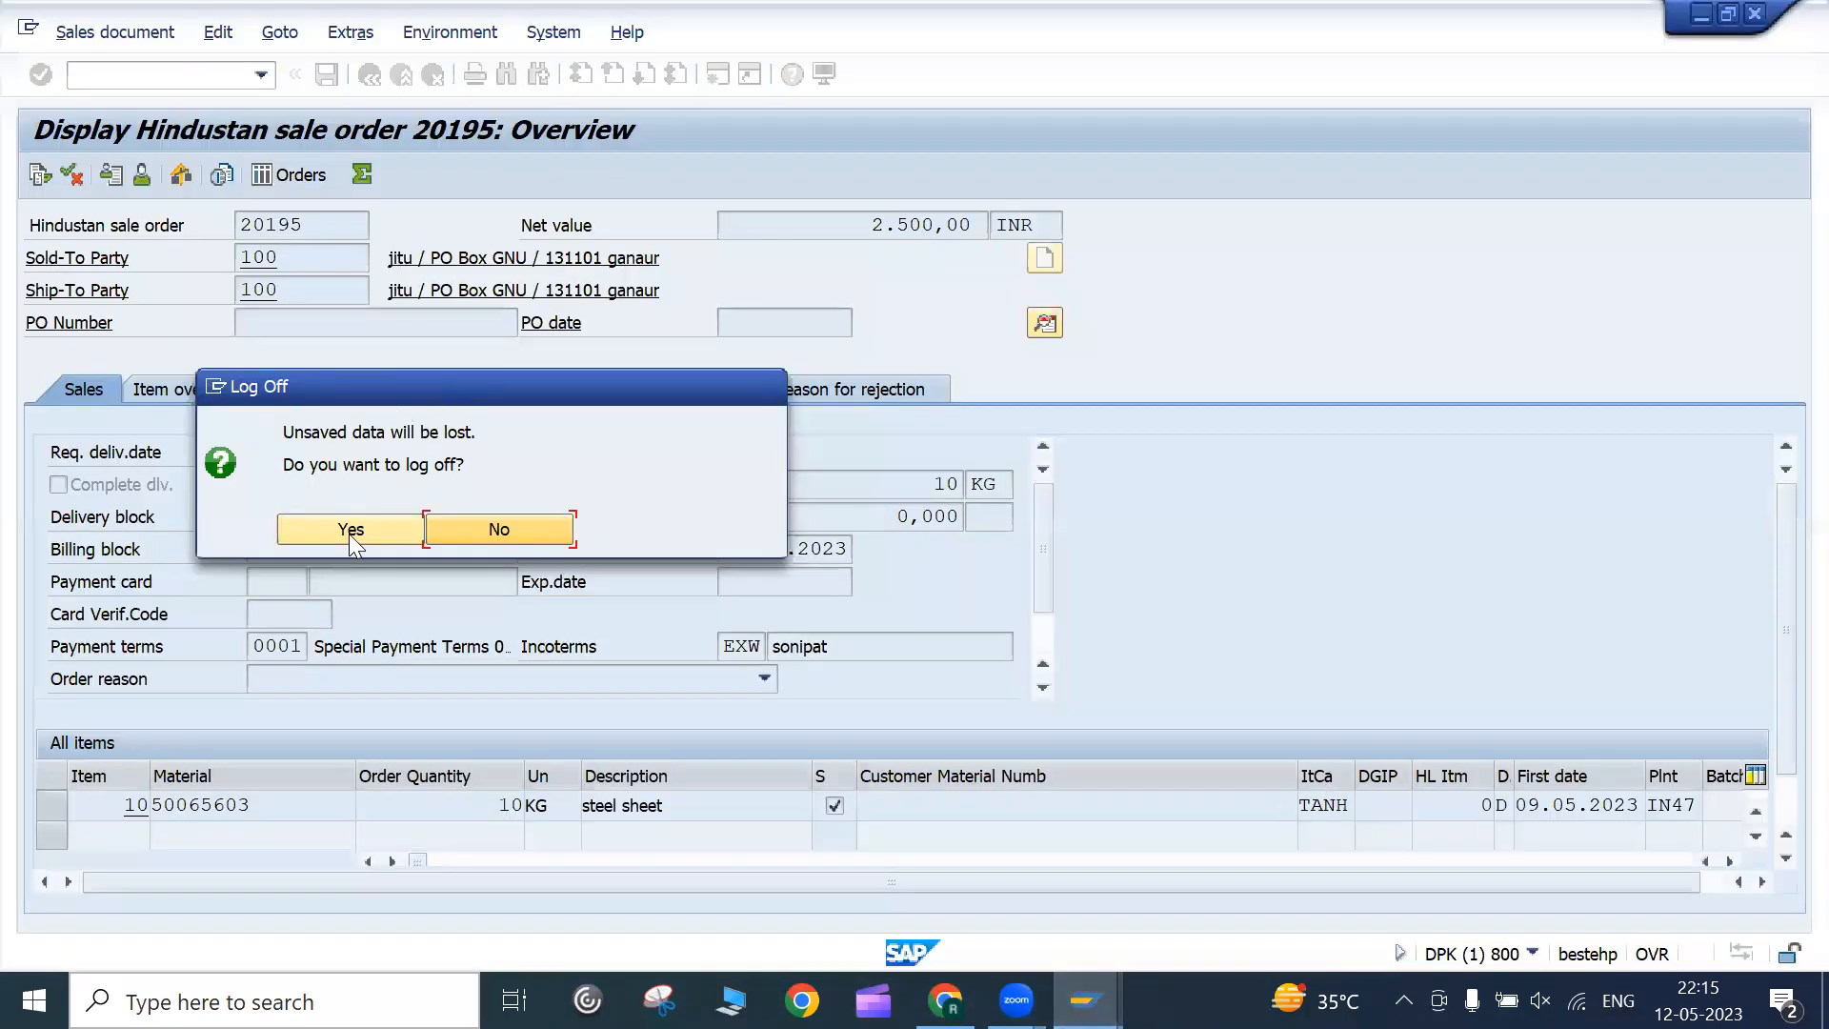
left_click(349, 532)
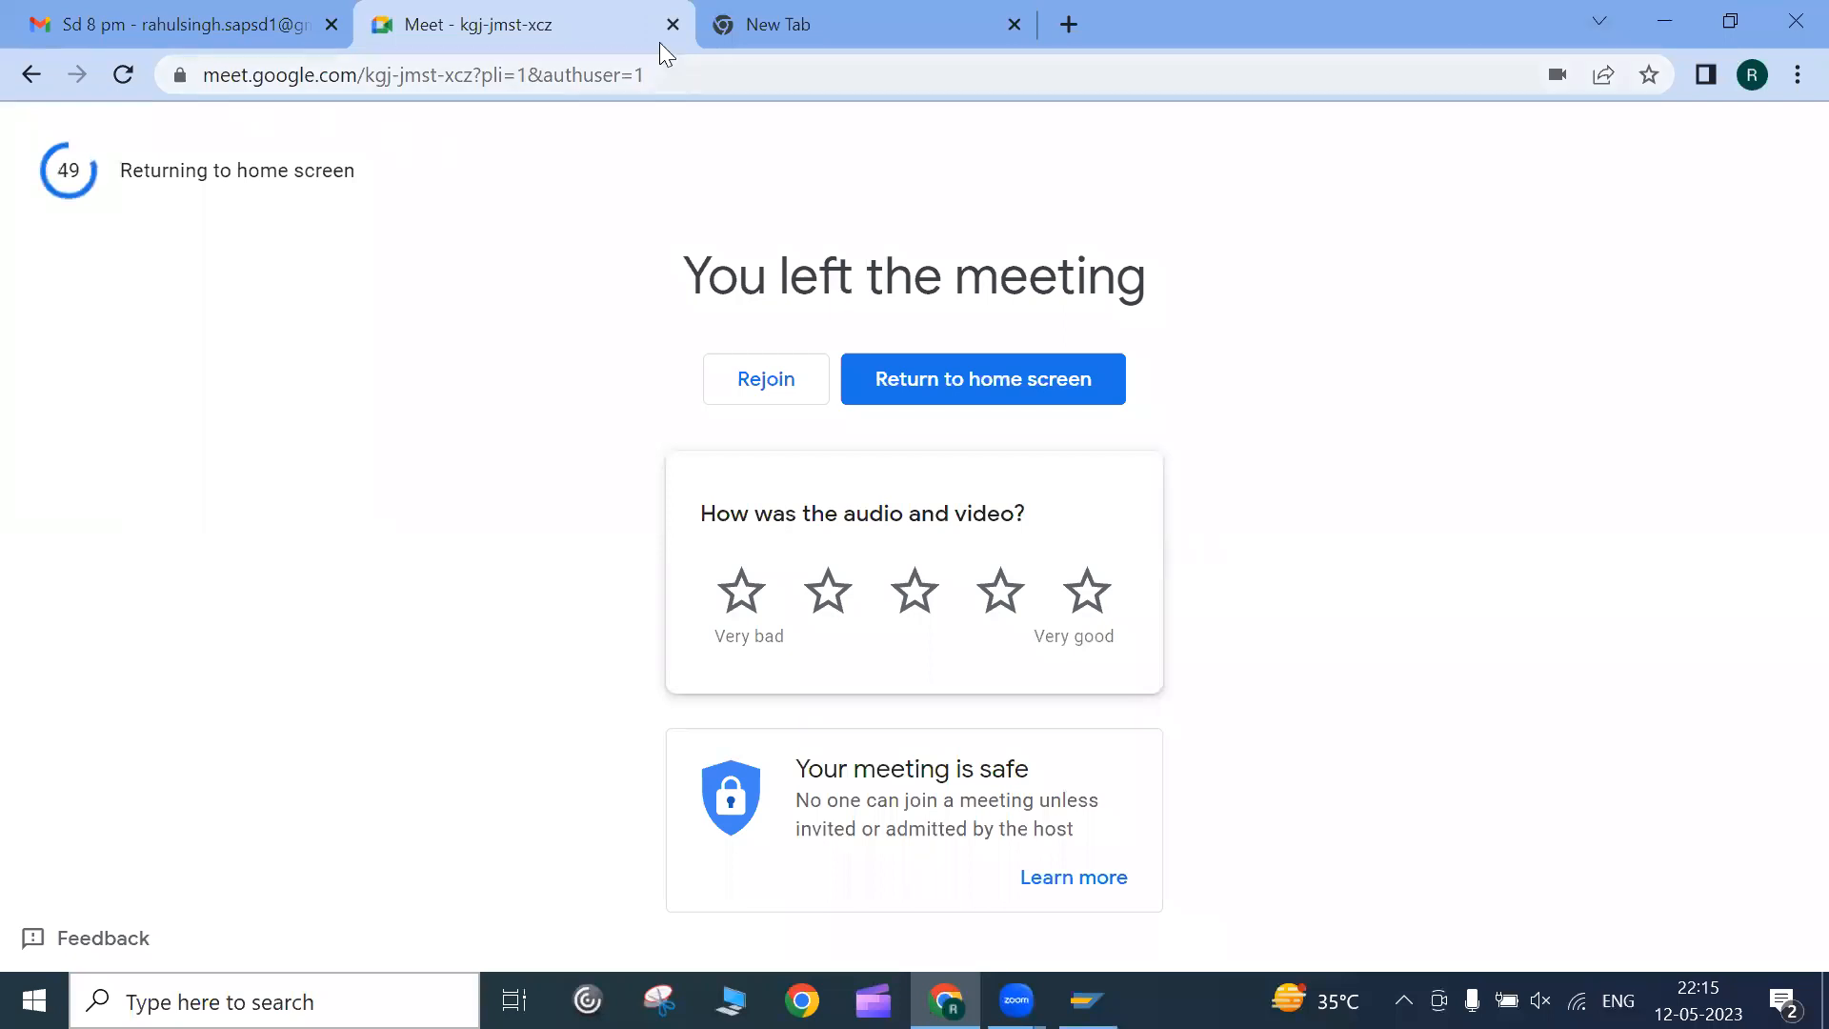